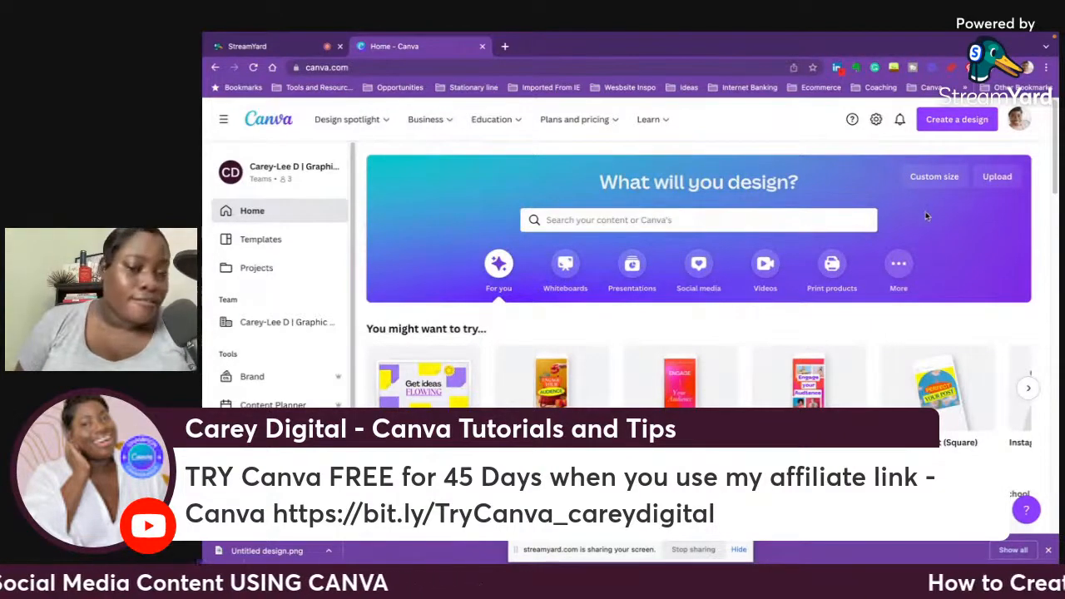
# Step: Hide the screen-sharing notice and close the browser's downloads bar
pyautogui.click(740, 550)
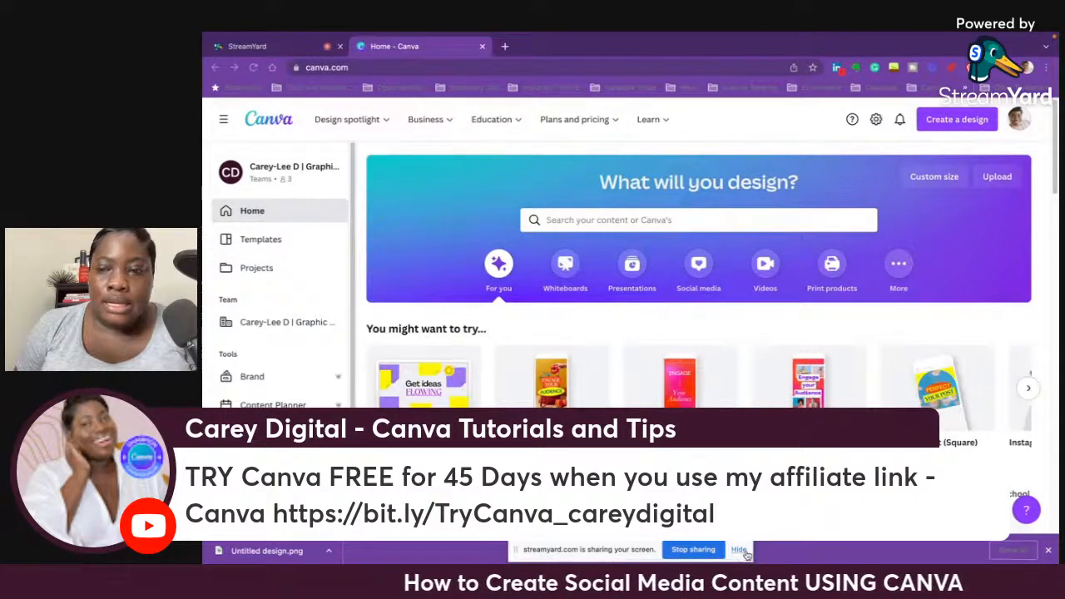
pyautogui.click(740, 551)
pyautogui.click(1048, 550)
pyautogui.scroll(-1, 1041, 305)
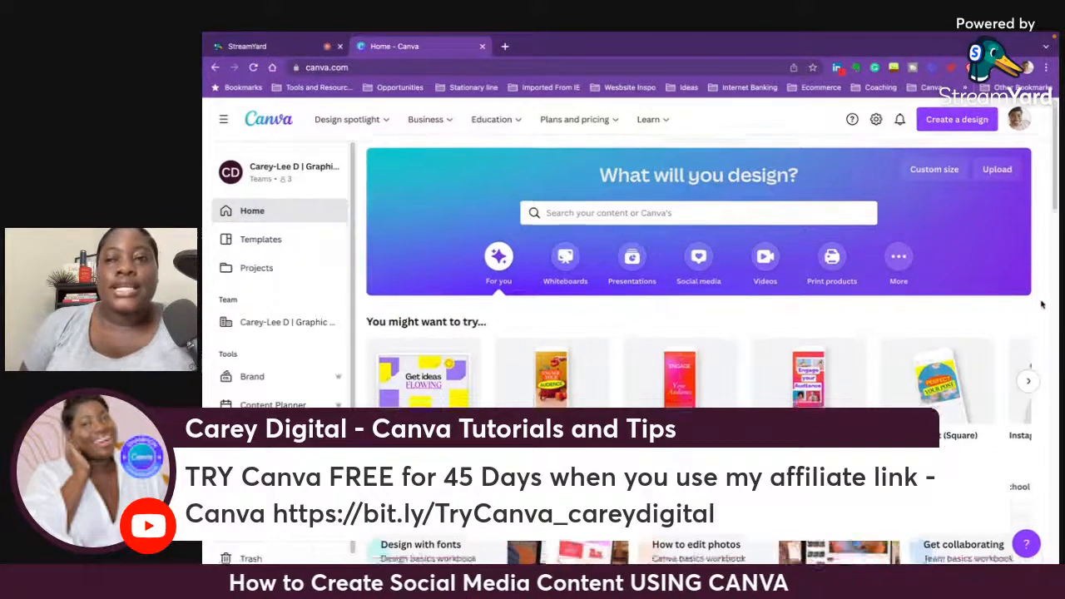
pyautogui.scroll(-6, 1042, 305)
pyautogui.scroll(4, 1038, 319)
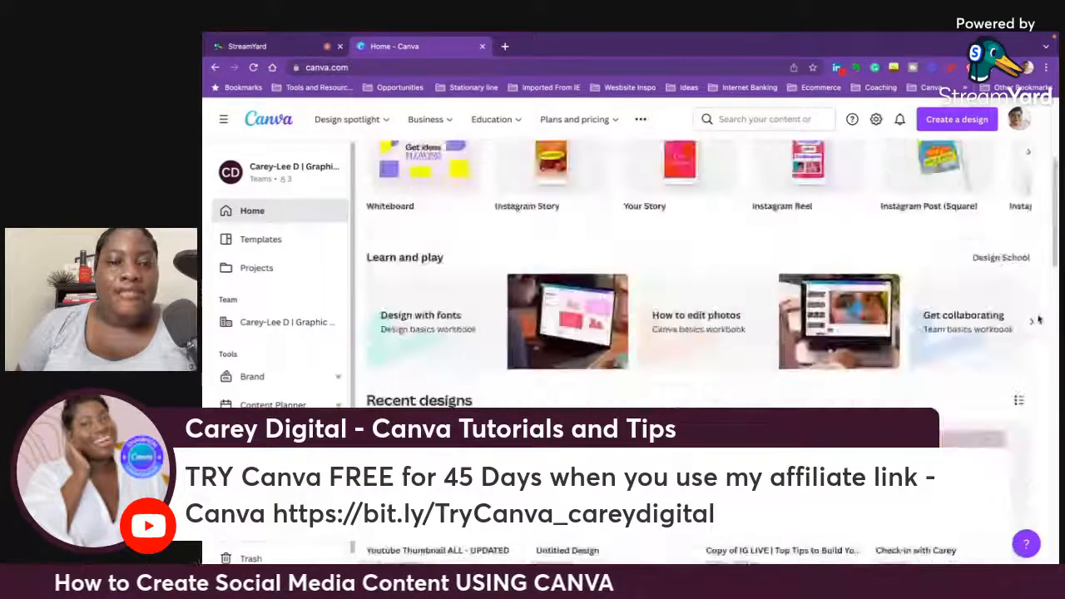
pyautogui.scroll(4, 1038, 319)
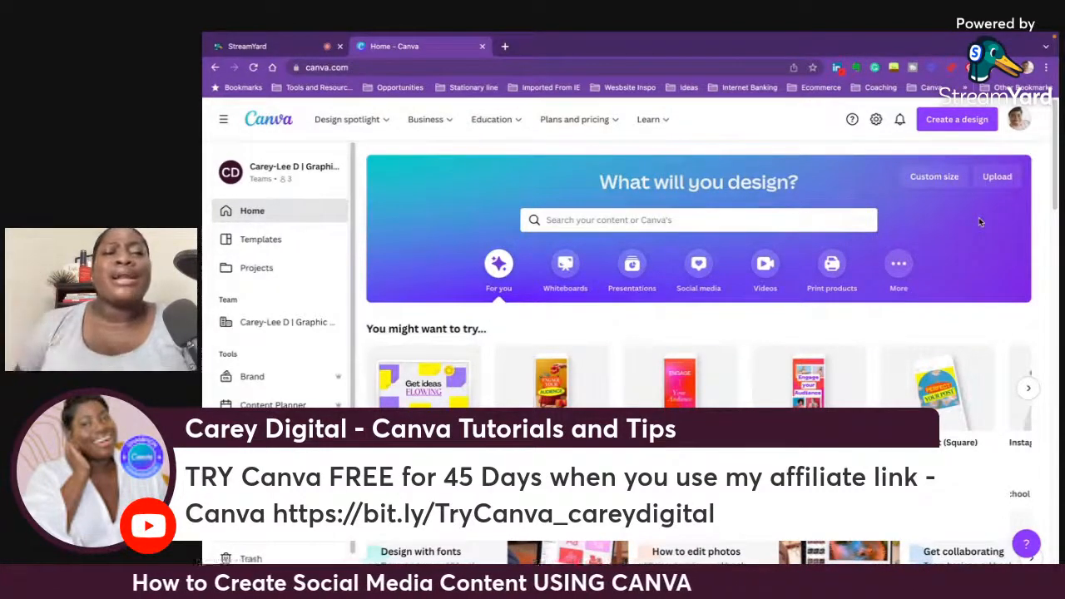
# Step: Open the Brand section and look through its brand kits, brand templates and brand controls
pyautogui.click(268, 380)
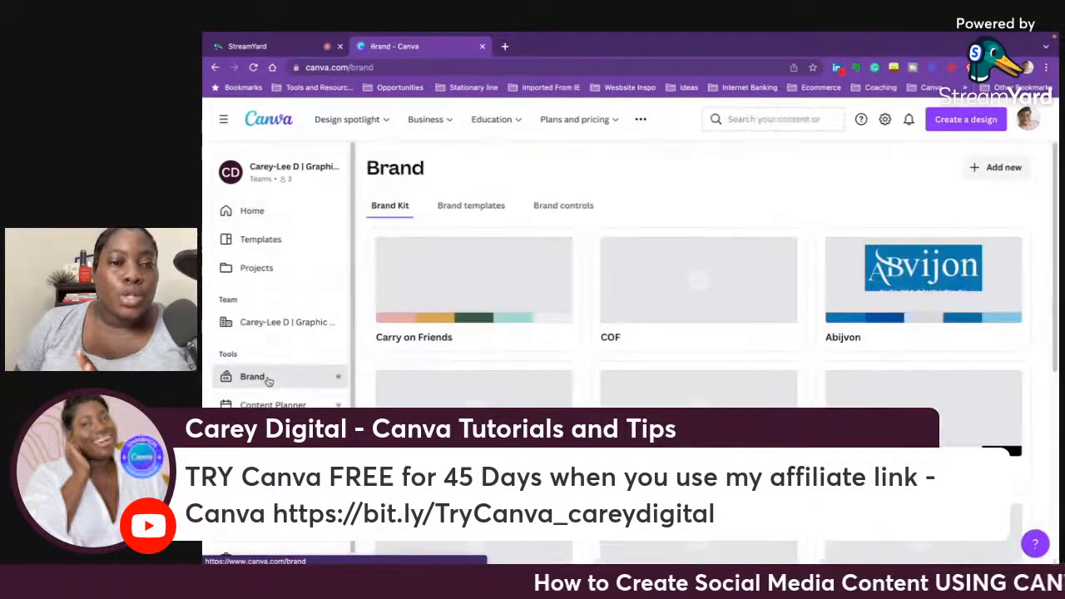
pyautogui.scroll(-5, 716, 248)
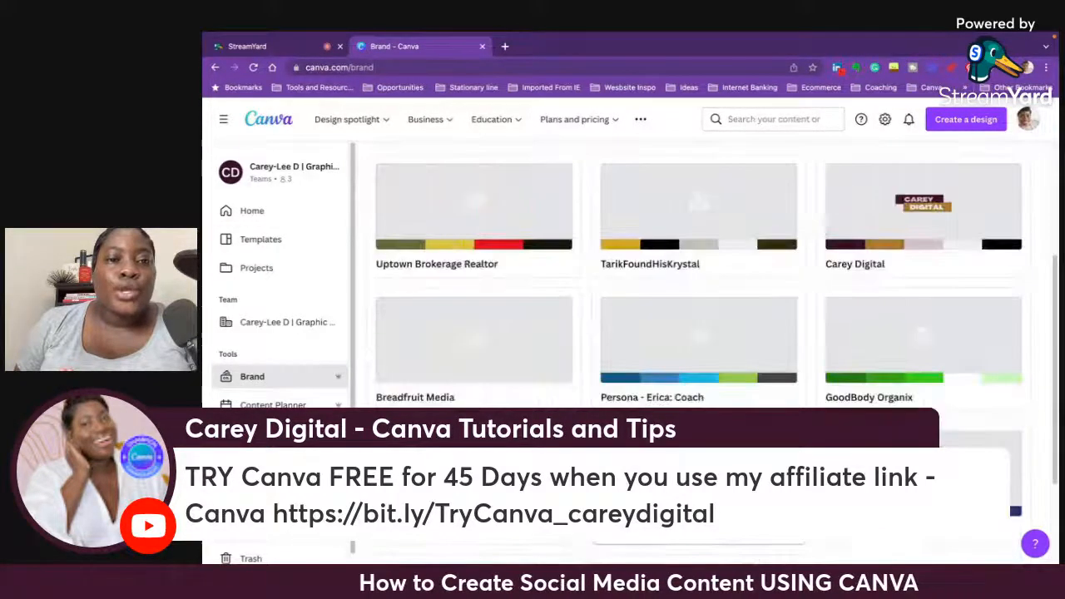
pyautogui.scroll(5, 699, 250)
pyautogui.click(471, 206)
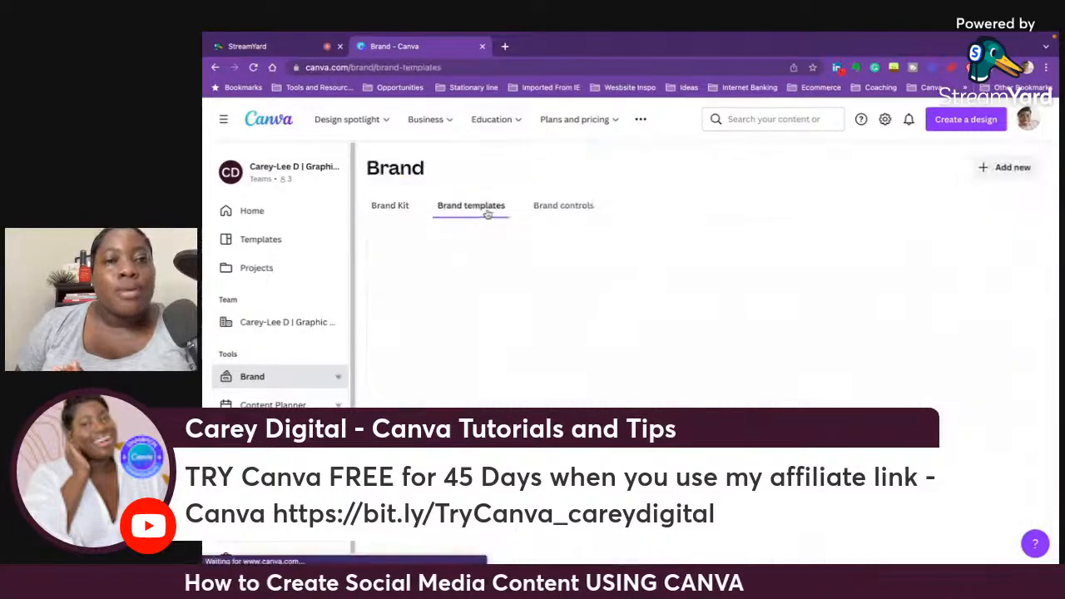
pyautogui.click(574, 206)
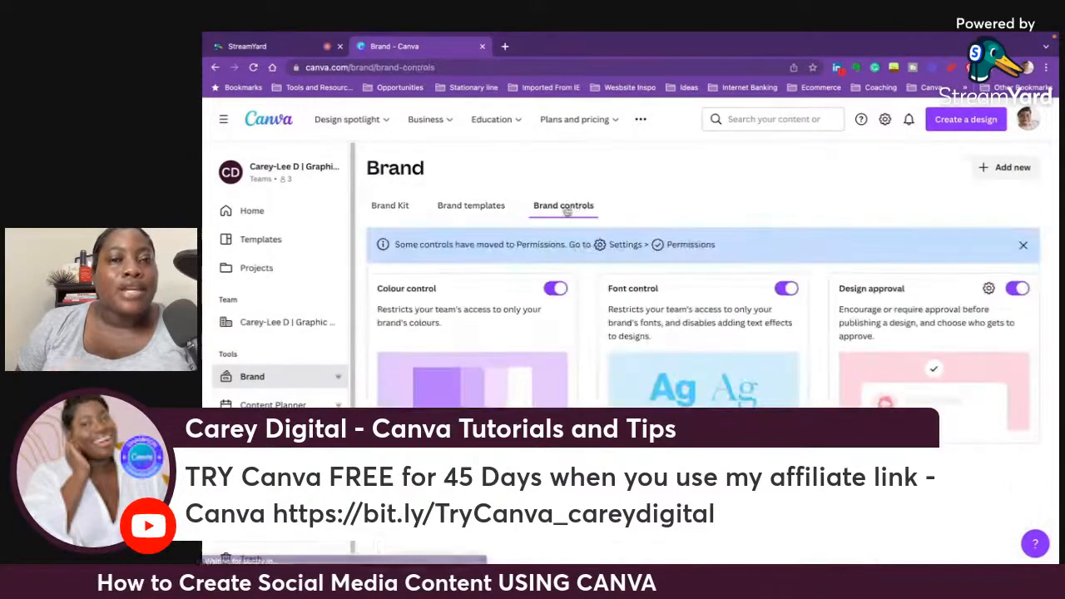
# Step: Return to the list of brand kits, look it over and open the Carey Digital kit
pyautogui.click(400, 211)
pyautogui.scroll(-5, 683, 384)
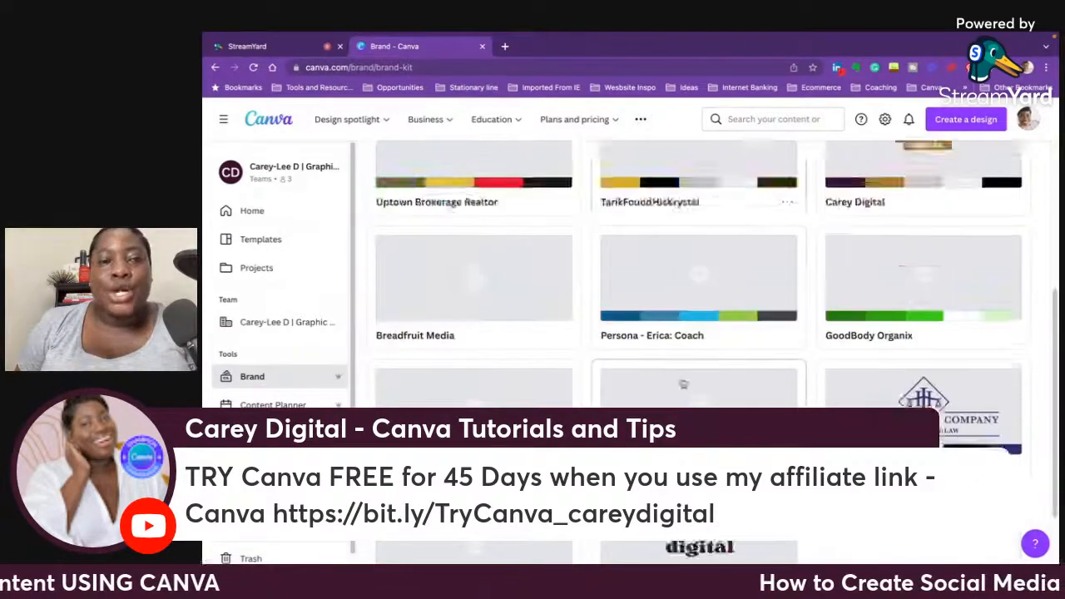
pyautogui.scroll(-1, 683, 384)
pyautogui.scroll(5, 756, 328)
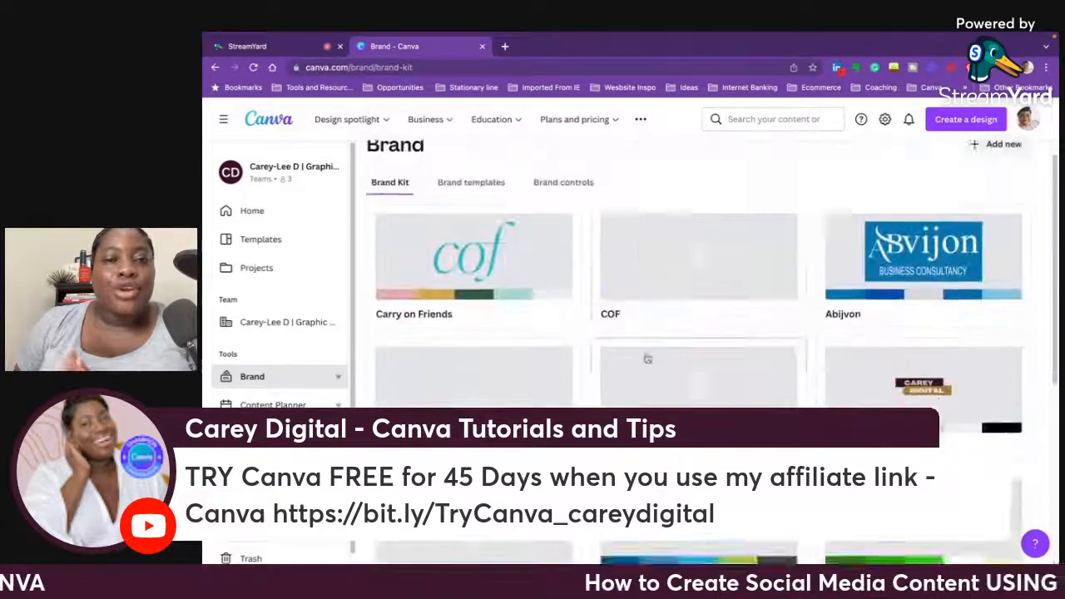
pyautogui.scroll(-1, 653, 380)
pyautogui.scroll(2, 657, 383)
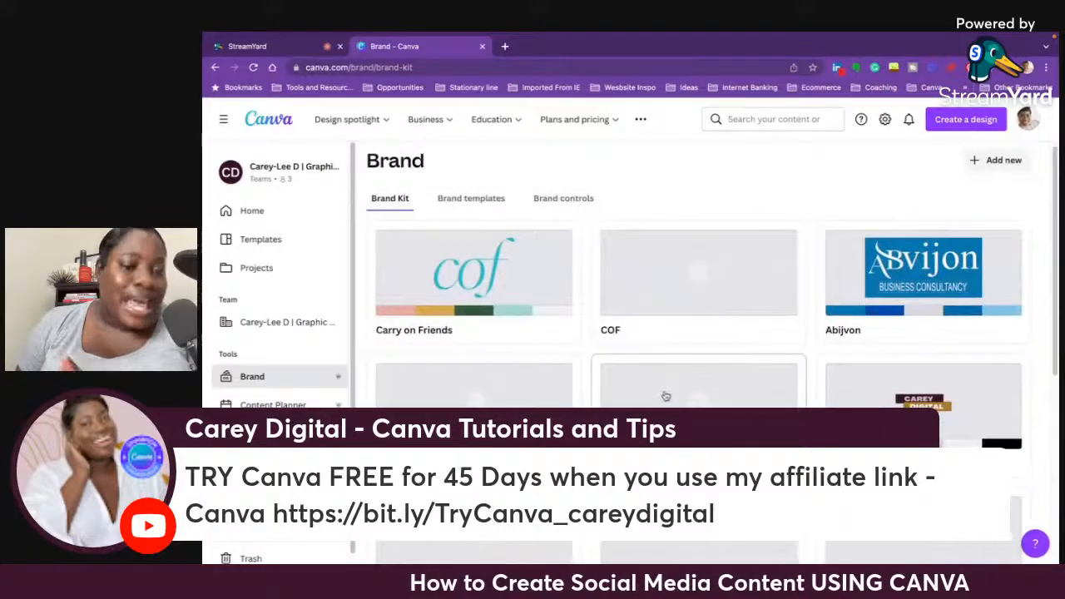
pyautogui.scroll(-2, 834, 368)
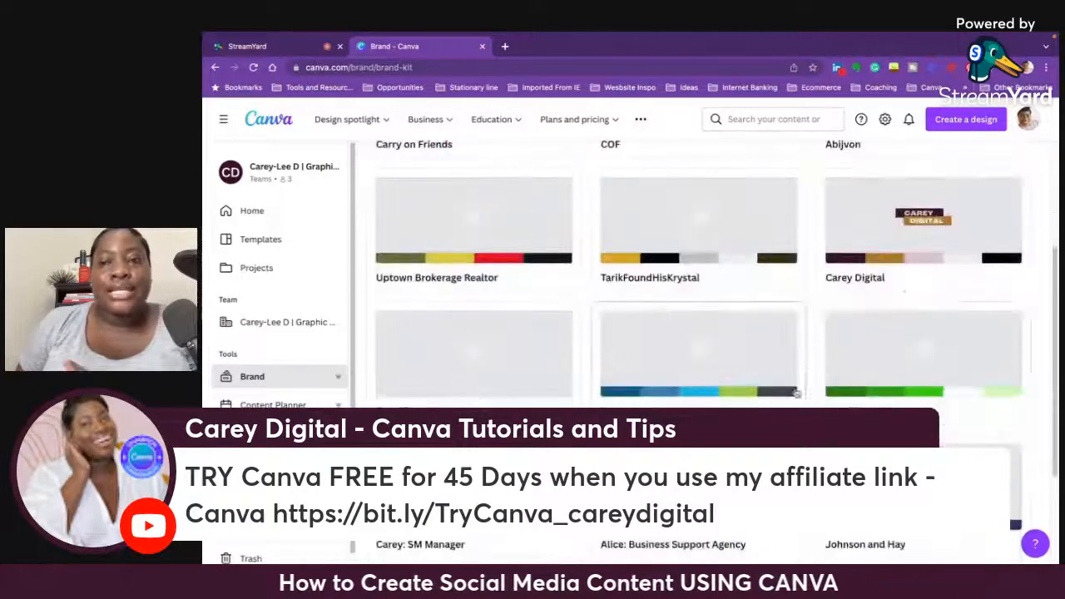
pyautogui.click(932, 233)
# Step: Review the logo, colours and fonts set up in the Carey Digital brand kit
pyautogui.scroll(-1, 641, 334)
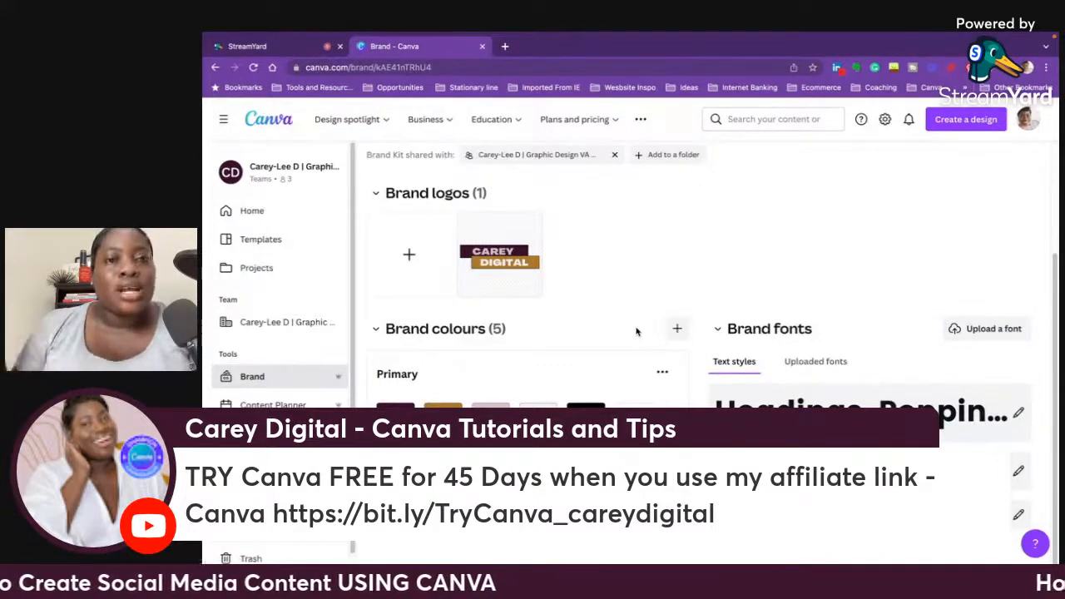
pyautogui.scroll(2, 639, 314)
pyautogui.scroll(-1, 648, 318)
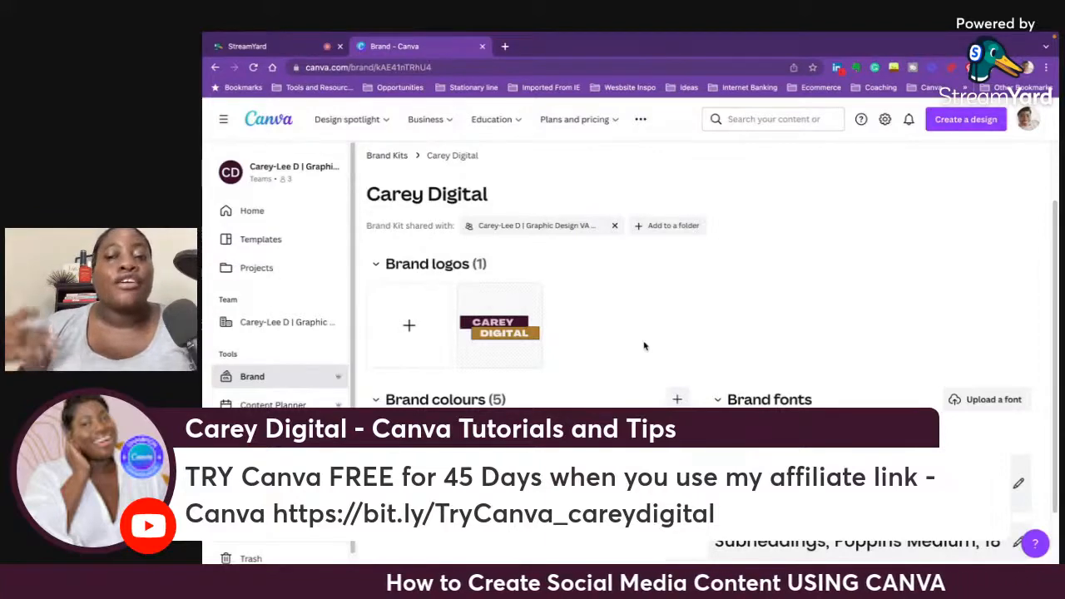
pyautogui.moveTo(504, 345)
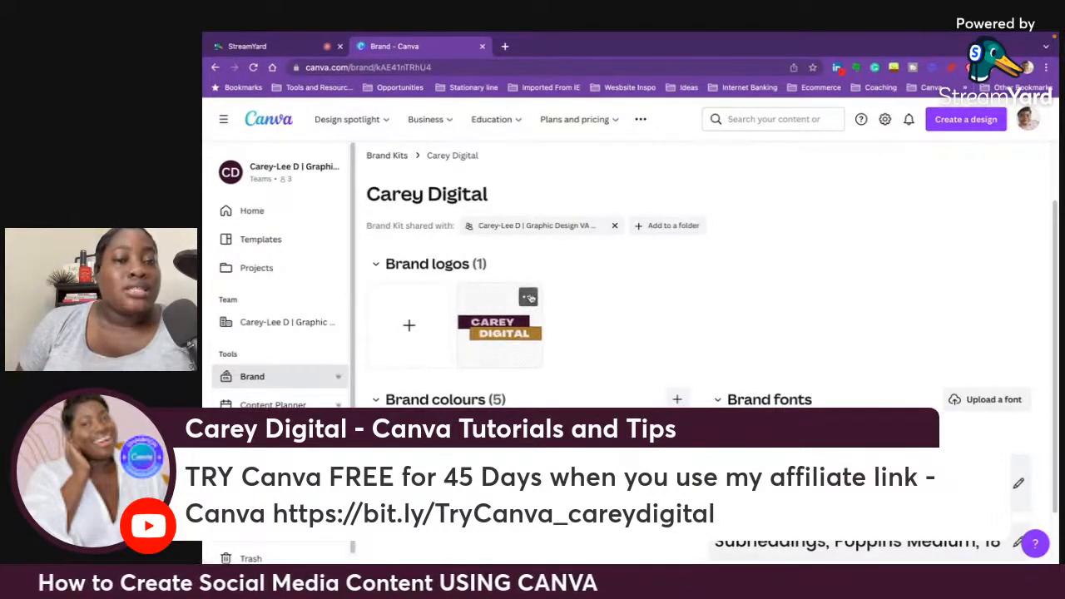
pyautogui.scroll(-1, 604, 321)
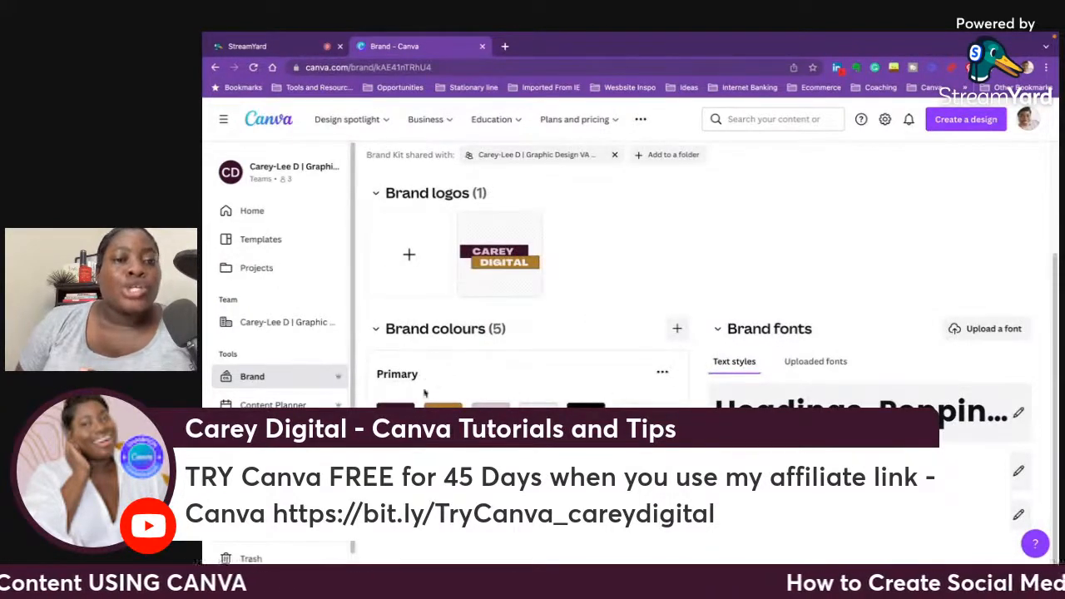
# Step: Open Instagram in a new browser tab and go to the Carey Digital account's own profile page
pyautogui.click(505, 48)
pyautogui.write('inst')
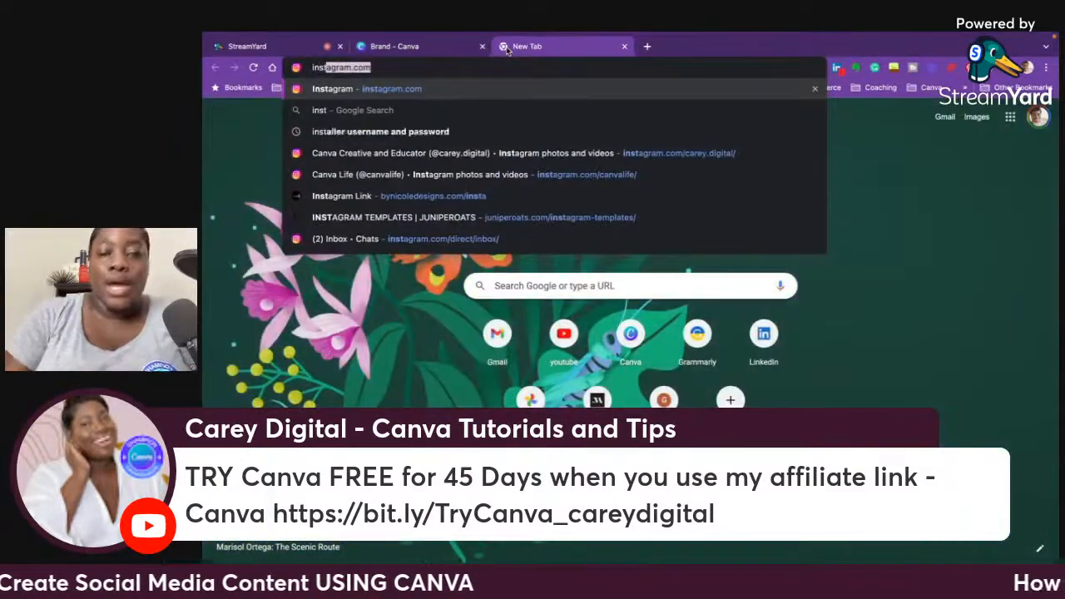
pyautogui.press('Return')
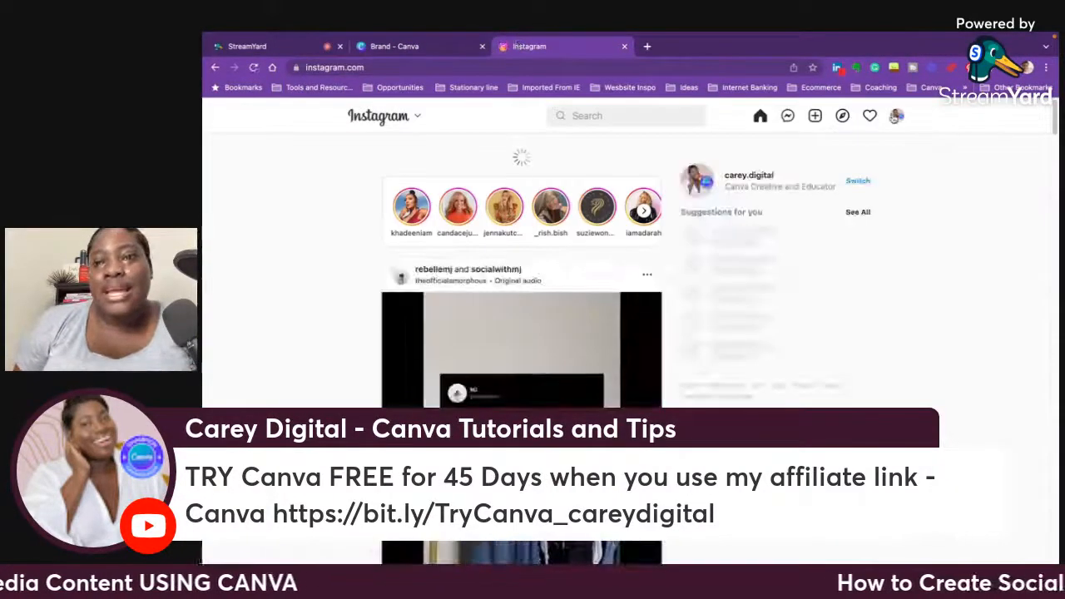
pyautogui.click(895, 117)
pyautogui.click(815, 144)
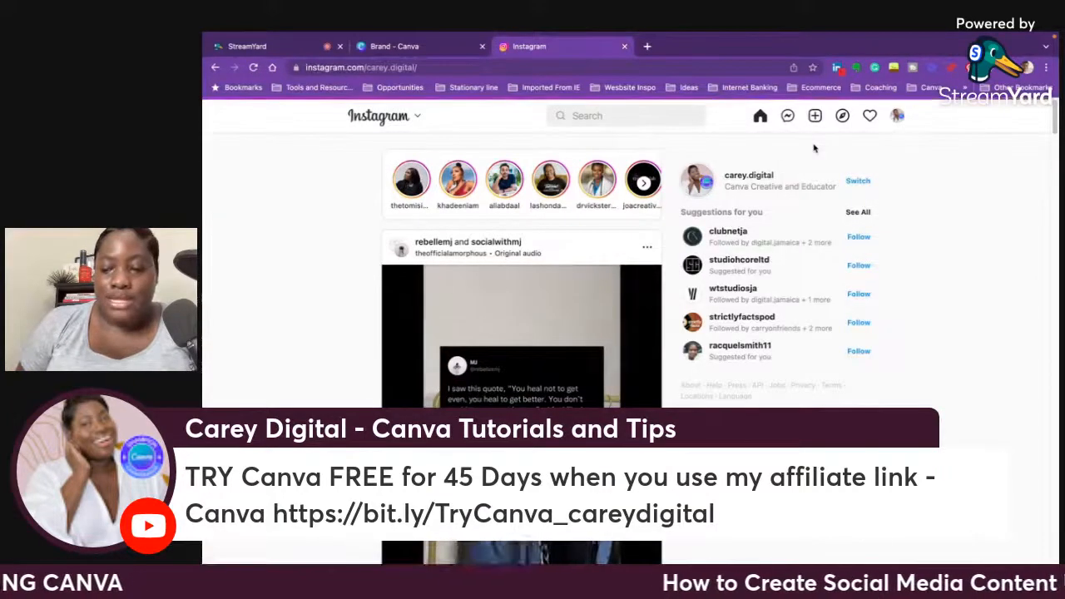
# Step: Browse the profile's post grid to examine how the brand colours and fonts are used
pyautogui.scroll(-5, 891, 296)
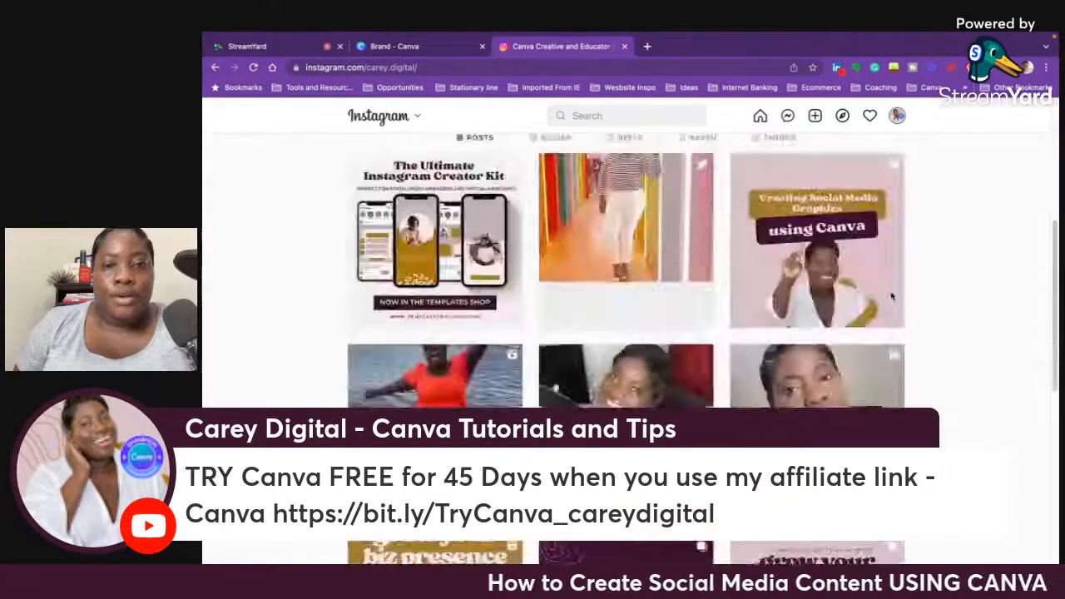
pyautogui.scroll(-5, 891, 296)
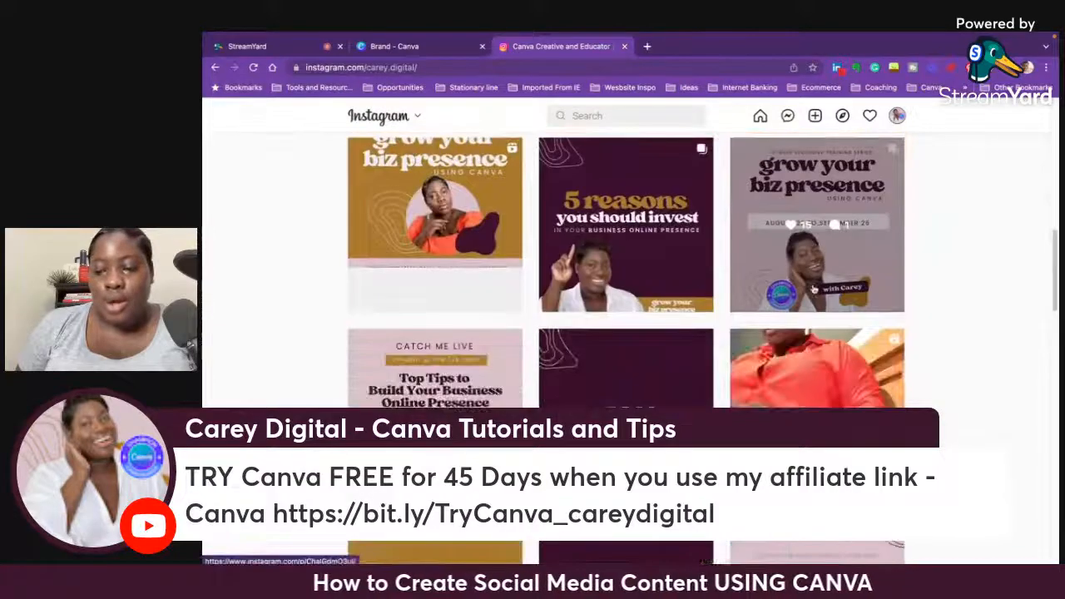
pyautogui.scroll(-2, 813, 289)
pyautogui.scroll(1, 791, 275)
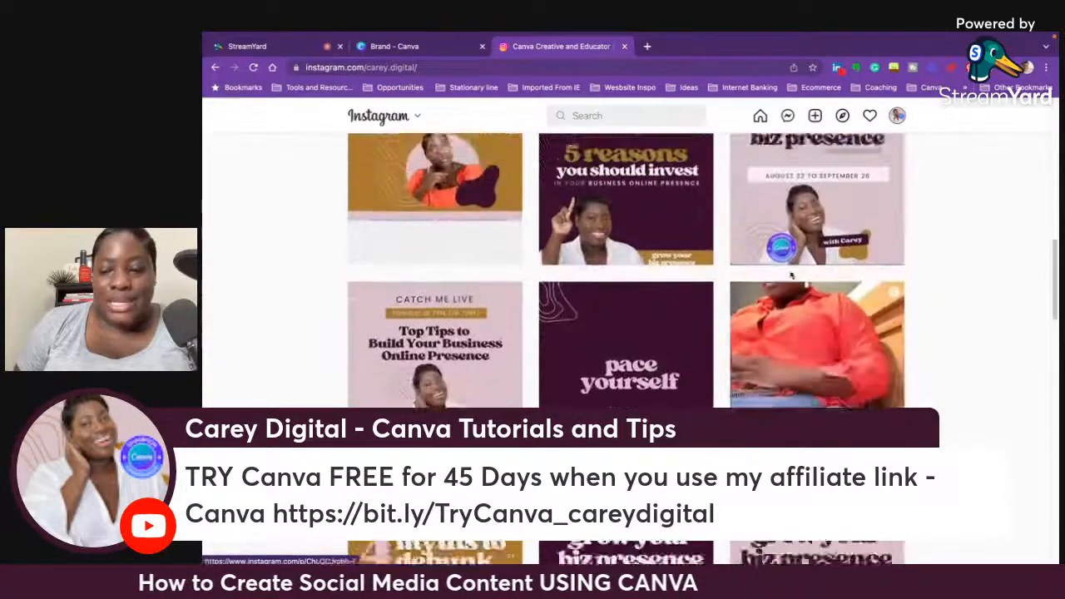
pyautogui.scroll(3, 791, 275)
pyautogui.scroll(-2, 792, 272)
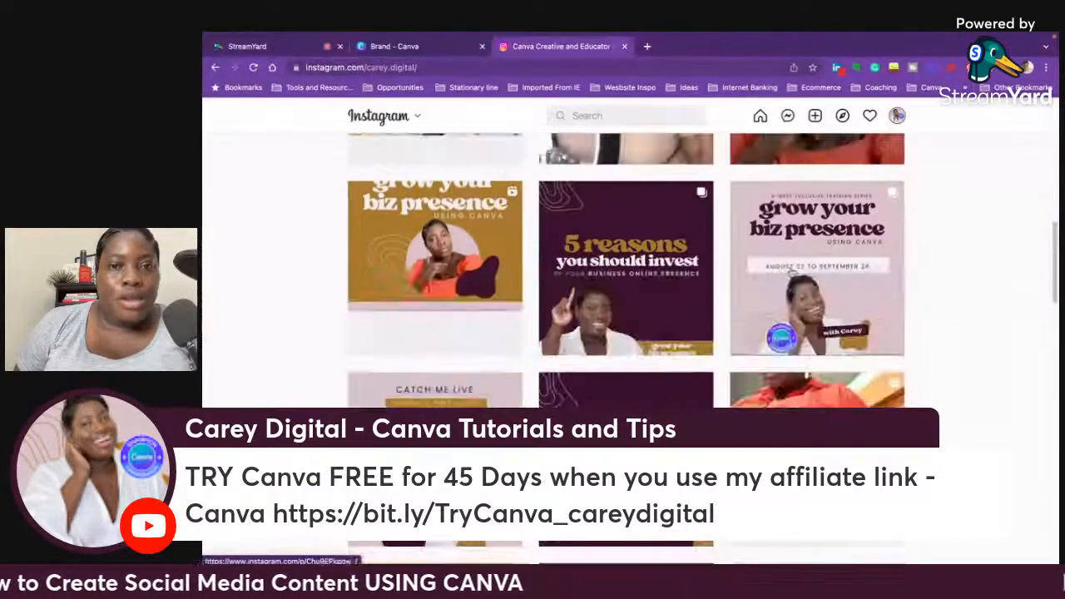
pyautogui.scroll(-3, 792, 272)
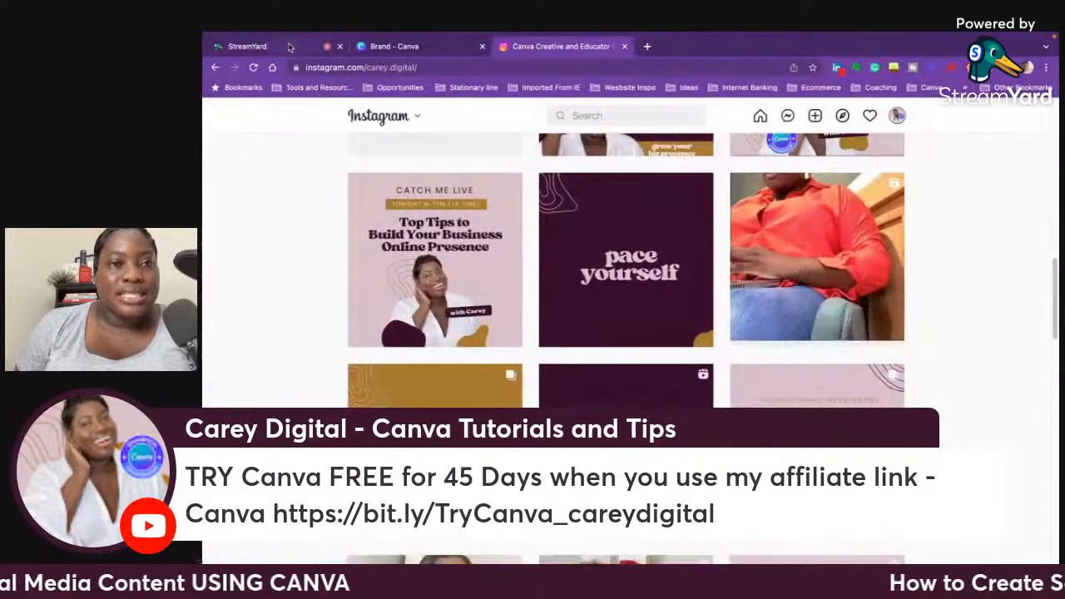
# Step: Check the live broadcast in StreamYard and return to the Instagram profile
pyautogui.click(291, 47)
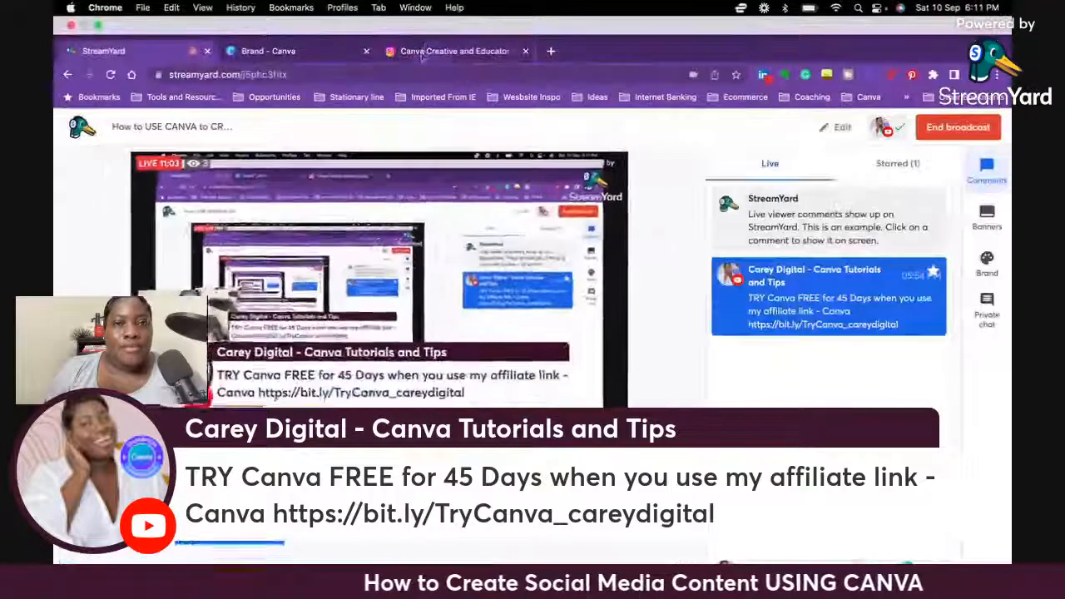
pyautogui.click(421, 51)
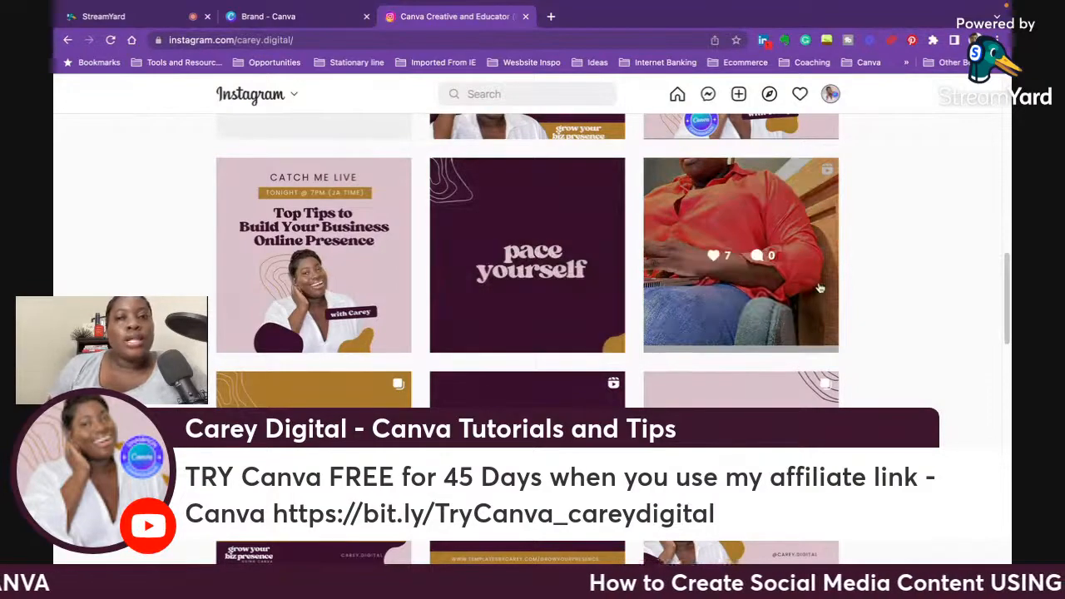
# Step: Examine the consistent branding across the training-series posts and switch back to the Carey Digital brand kit in Canva
pyautogui.scroll(-2, 655, 251)
pyautogui.scroll(1, 807, 278)
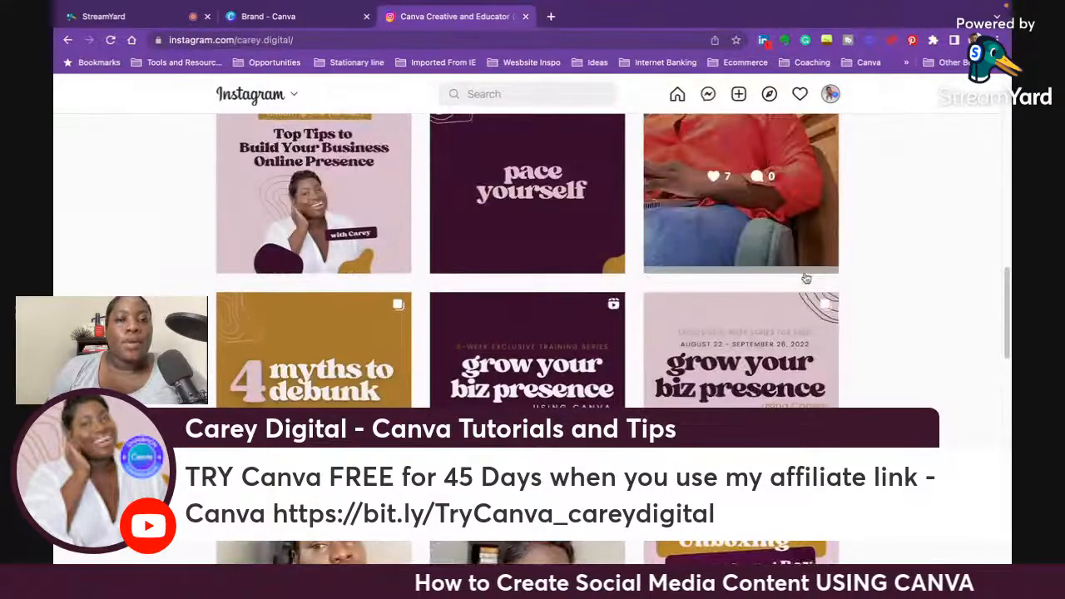
pyautogui.scroll(10, 611, 283)
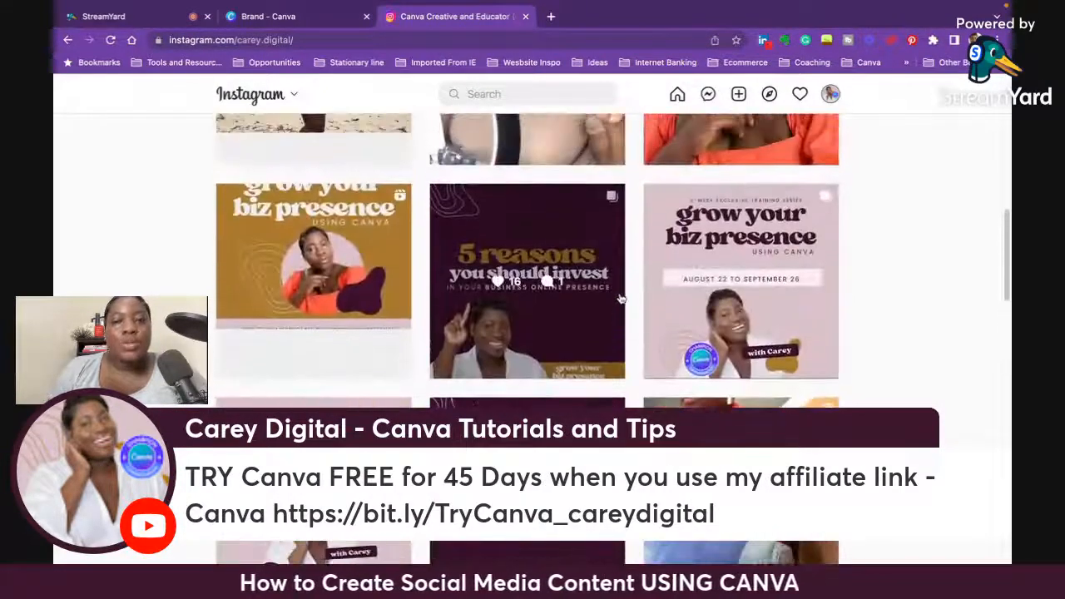
pyautogui.scroll(-8, 619, 297)
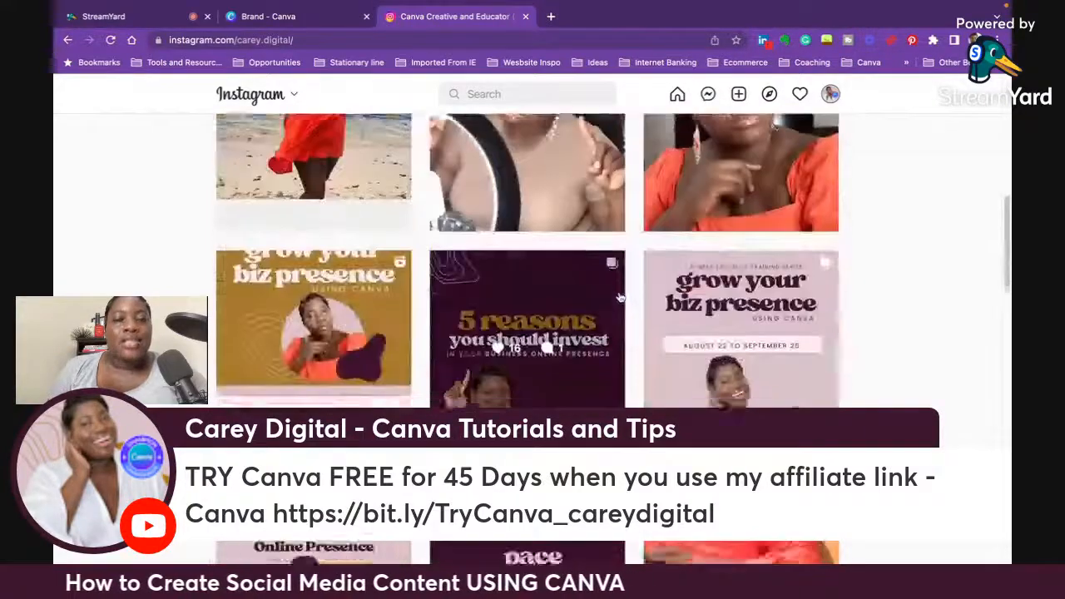
pyautogui.scroll(-1, 618, 295)
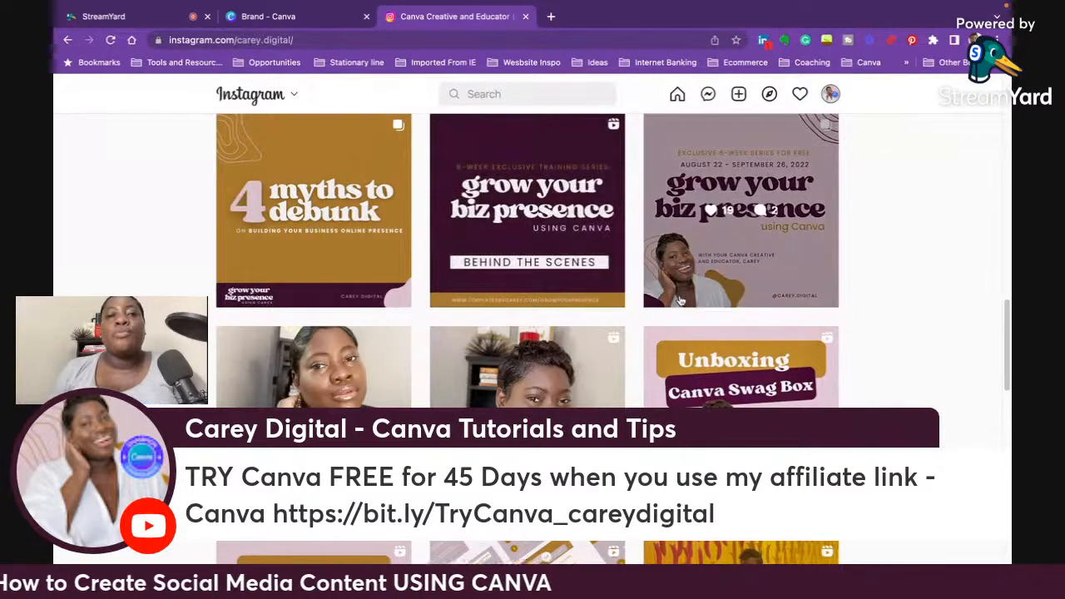
pyautogui.scroll(1, 880, 357)
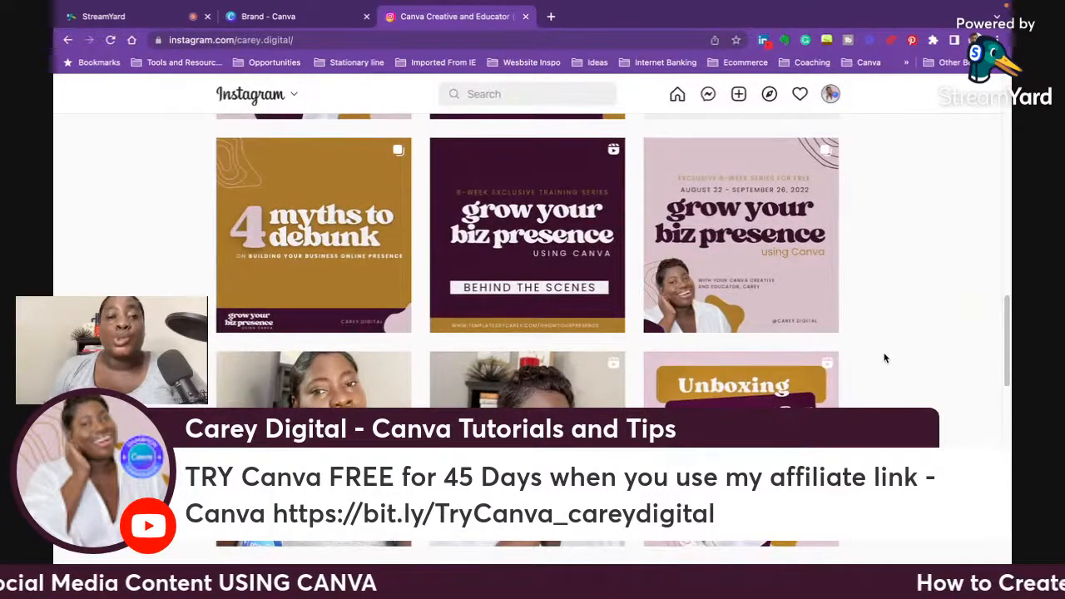
pyautogui.scroll(1, 884, 358)
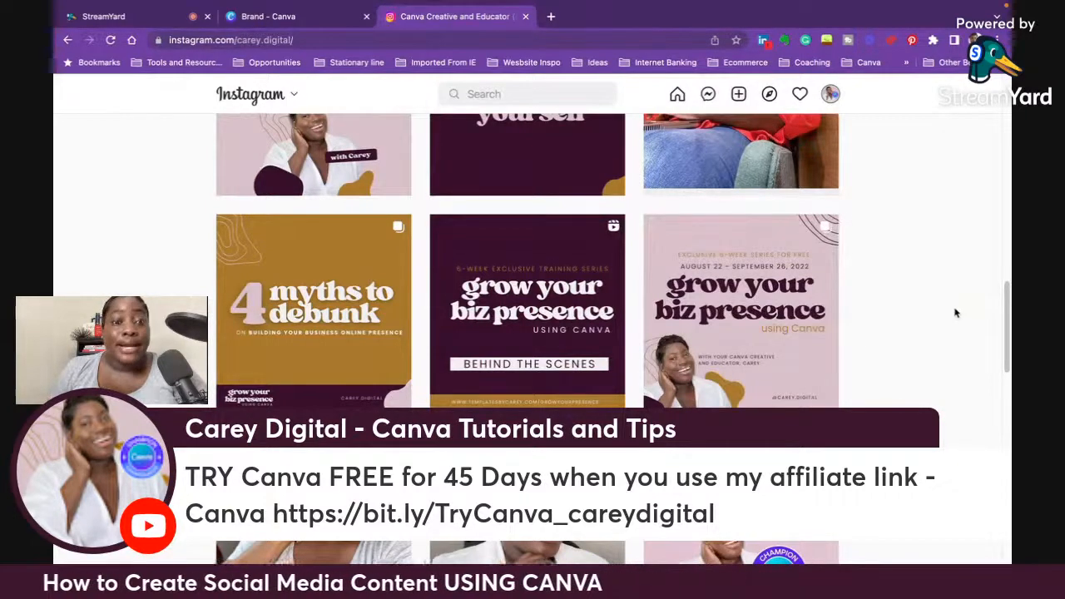
pyautogui.scroll(4, 929, 304)
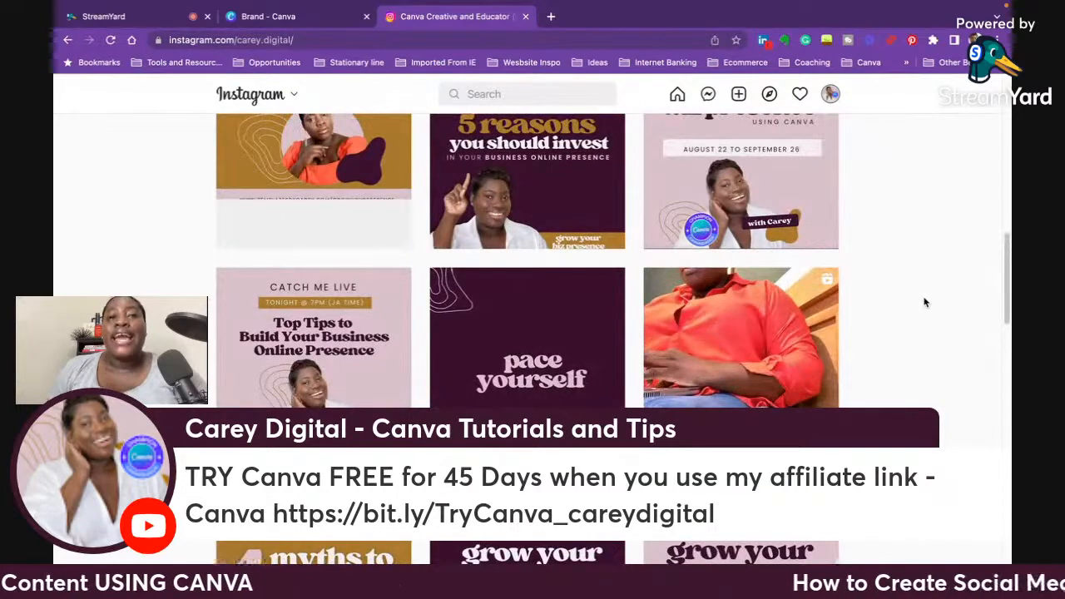
pyautogui.scroll(1, 925, 299)
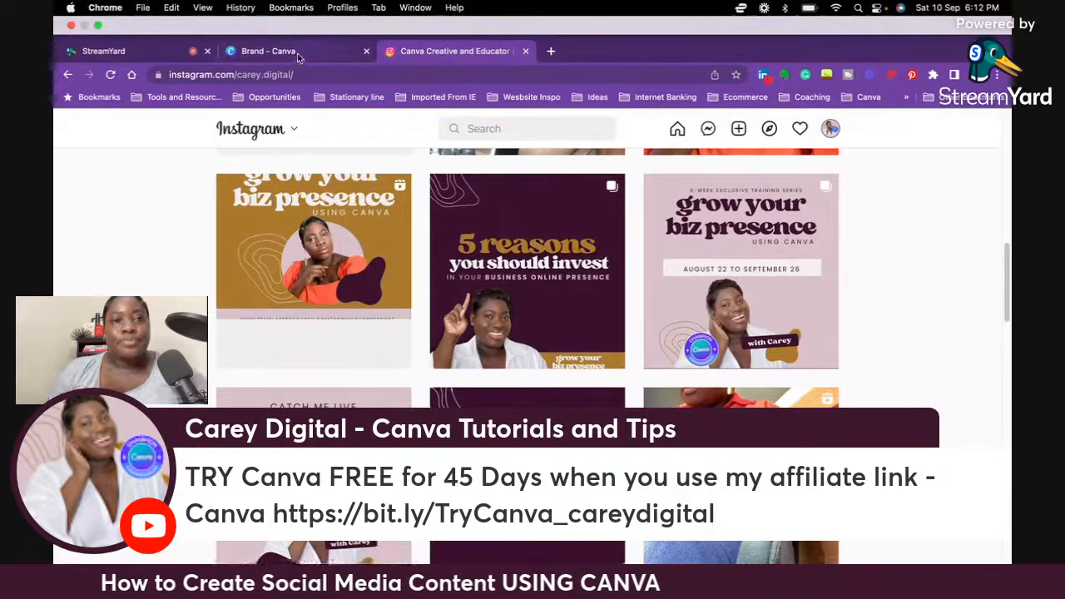
pyautogui.click(297, 8)
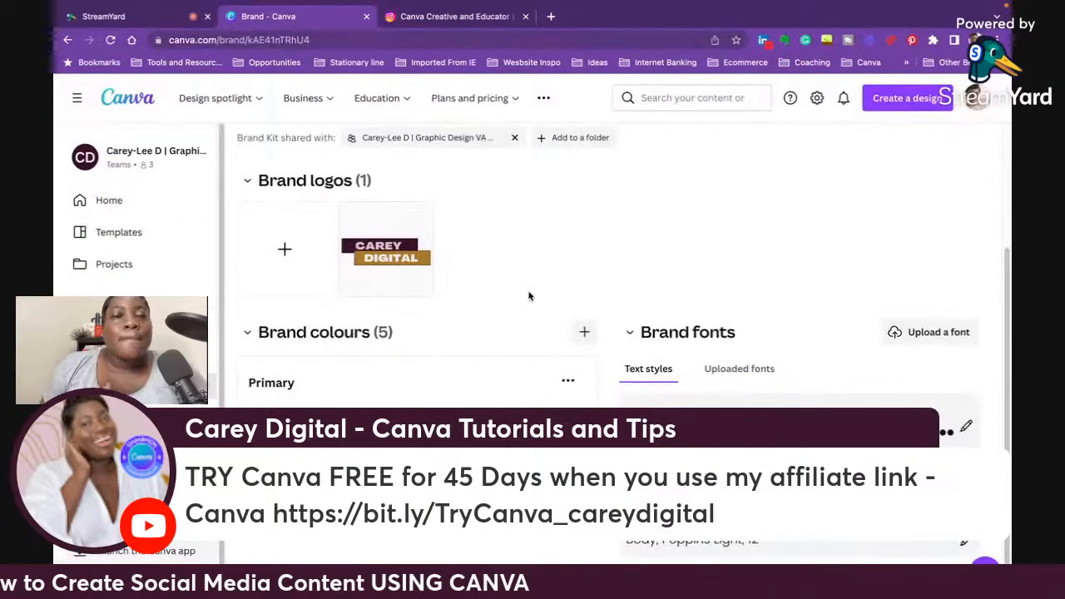
# Step: Review the logo, colour and font sections of the Carey Digital brand kit
pyautogui.scroll(2, 798, 212)
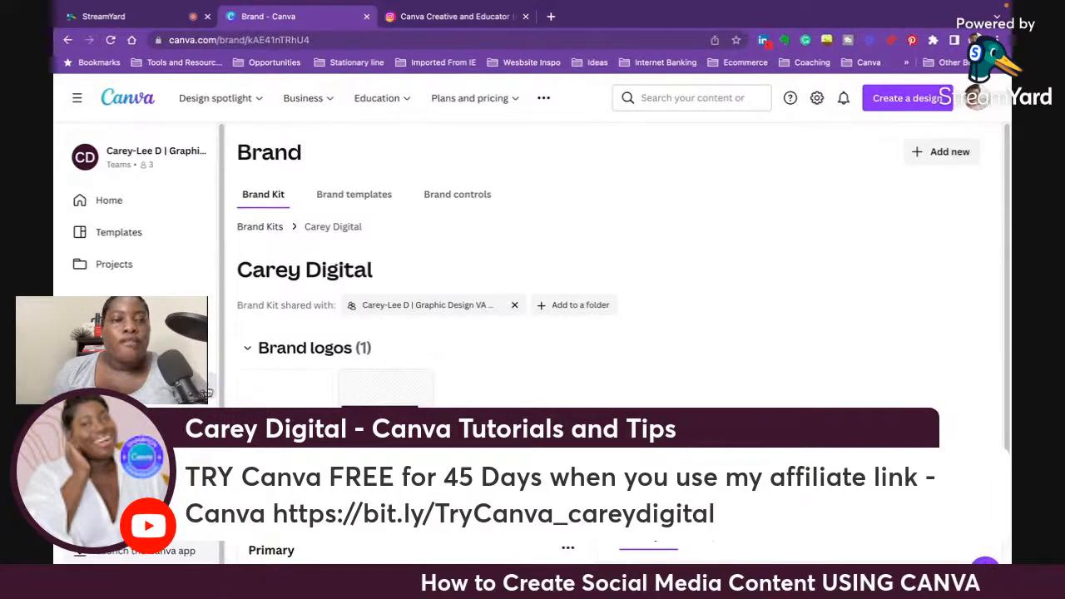
pyautogui.scroll(-2, 648, 406)
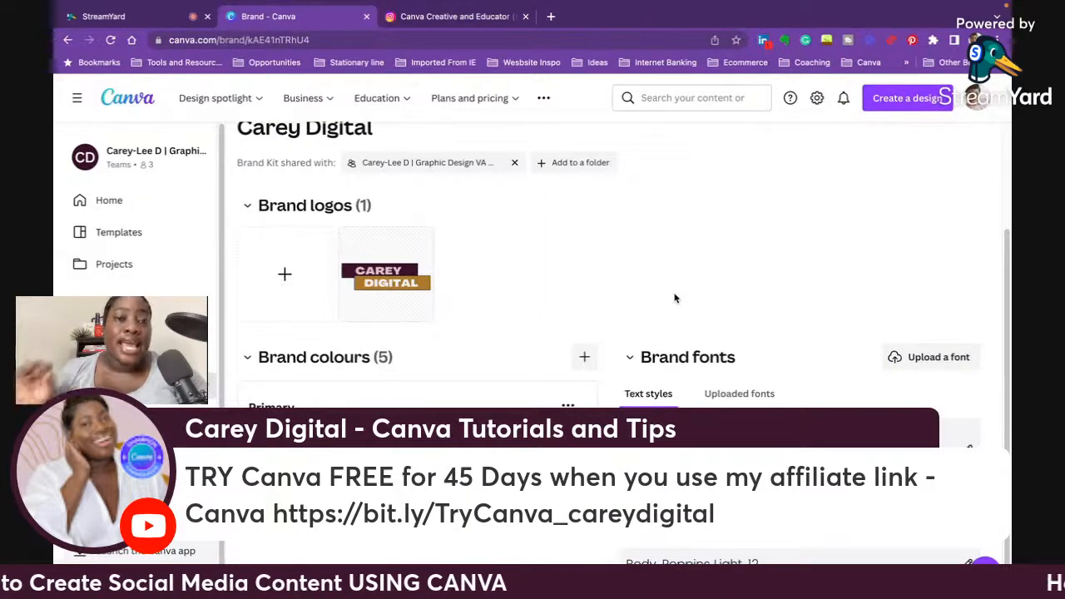
pyautogui.scroll(-1, 704, 302)
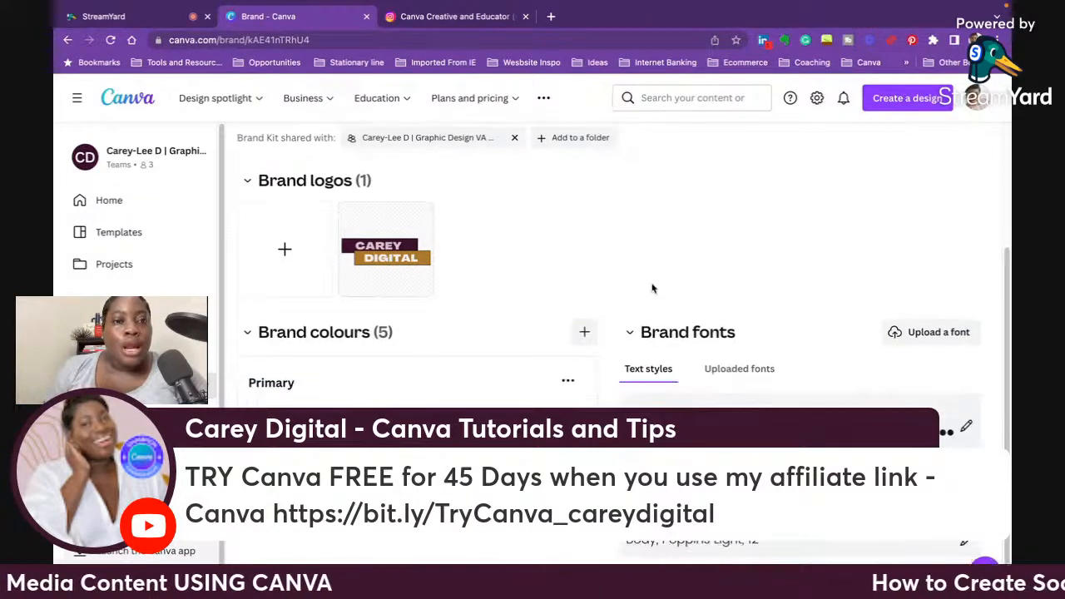
pyautogui.scroll(1, 596, 273)
pyautogui.scroll(-1, 580, 279)
pyautogui.scroll(3, 657, 262)
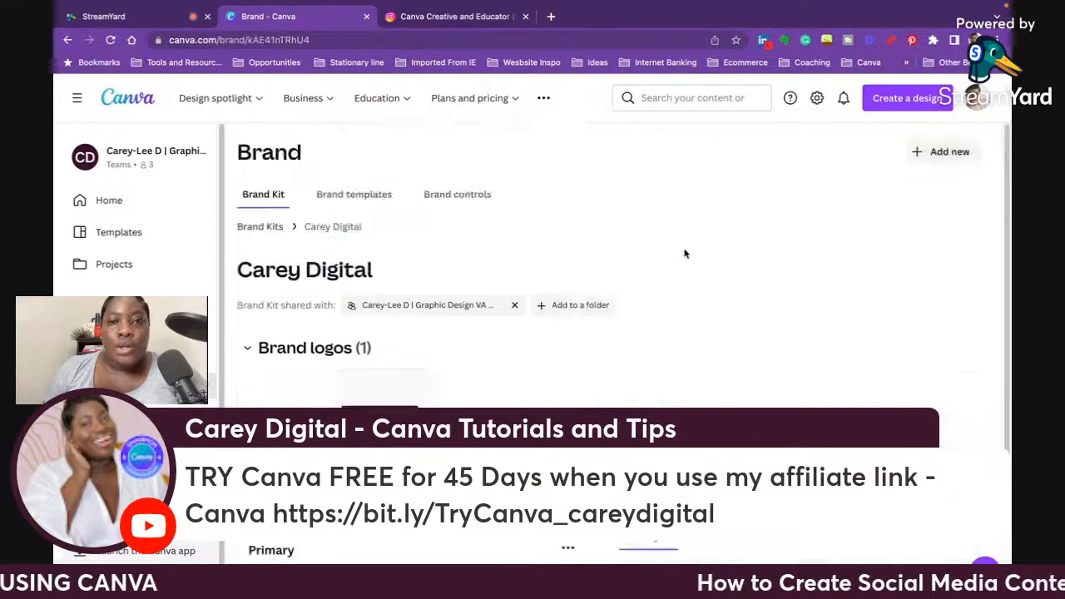
pyautogui.scroll(-1, 765, 304)
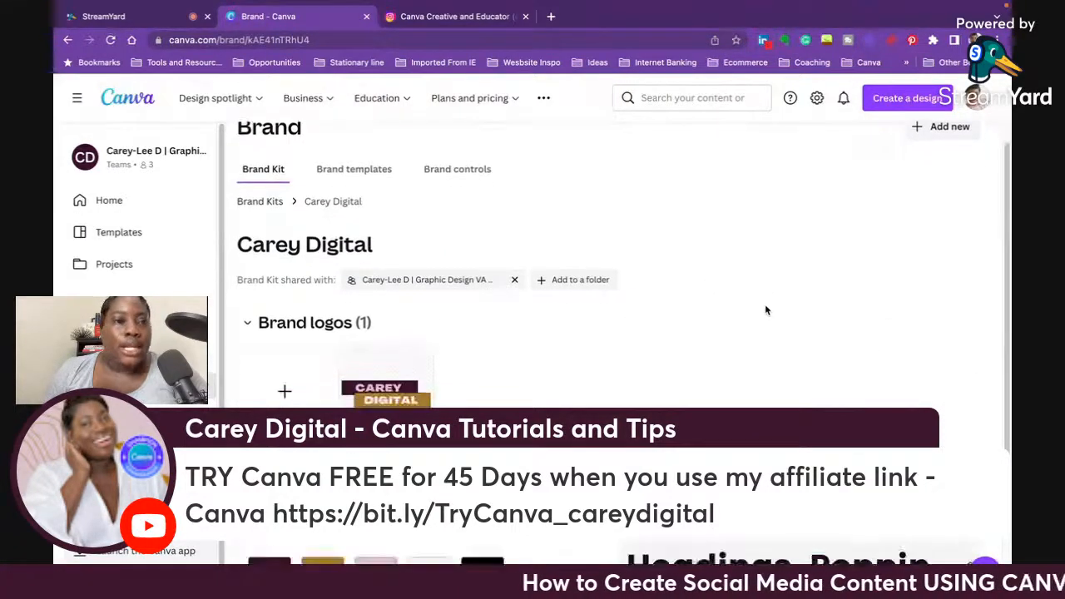
pyautogui.scroll(1, 765, 303)
# Step: Go back to the brand kit overview and create a new brand kit named Carey Digital Fam
pyautogui.click(952, 156)
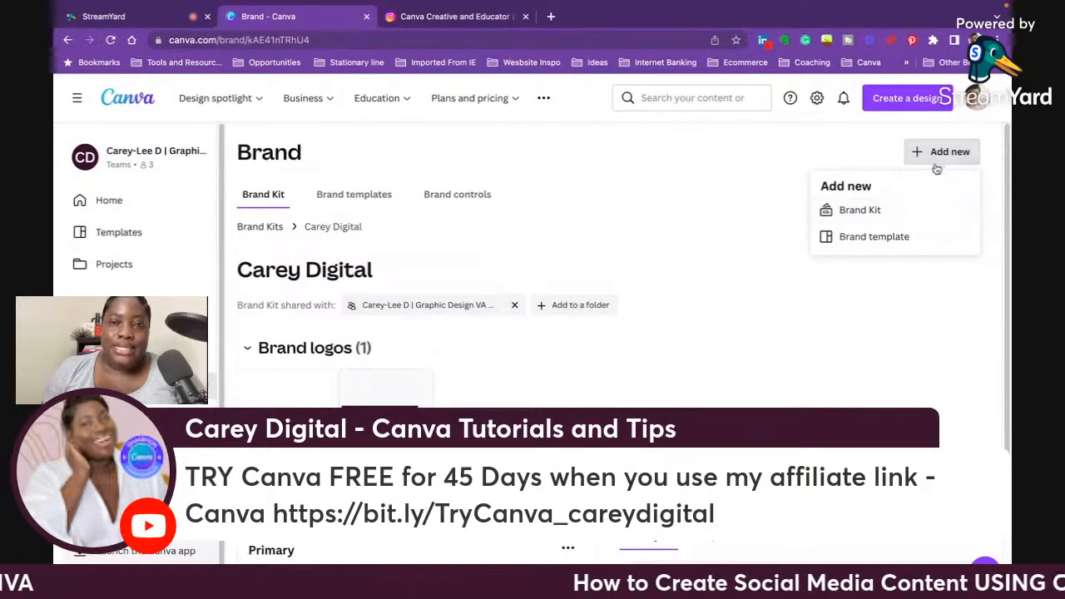
pyautogui.click(141, 385)
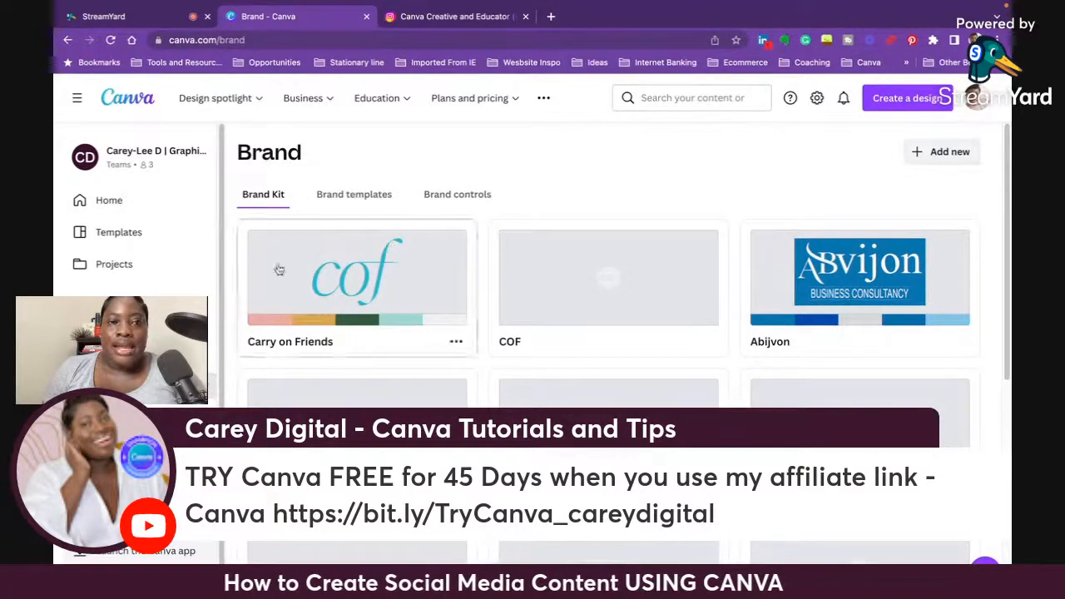
pyautogui.click(940, 152)
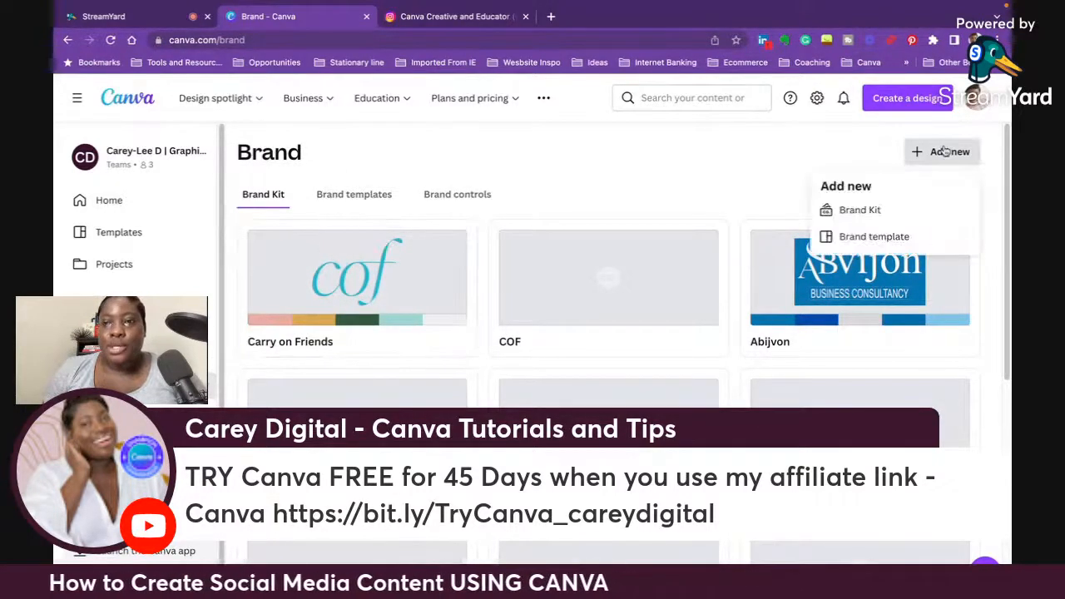
pyautogui.click(861, 211)
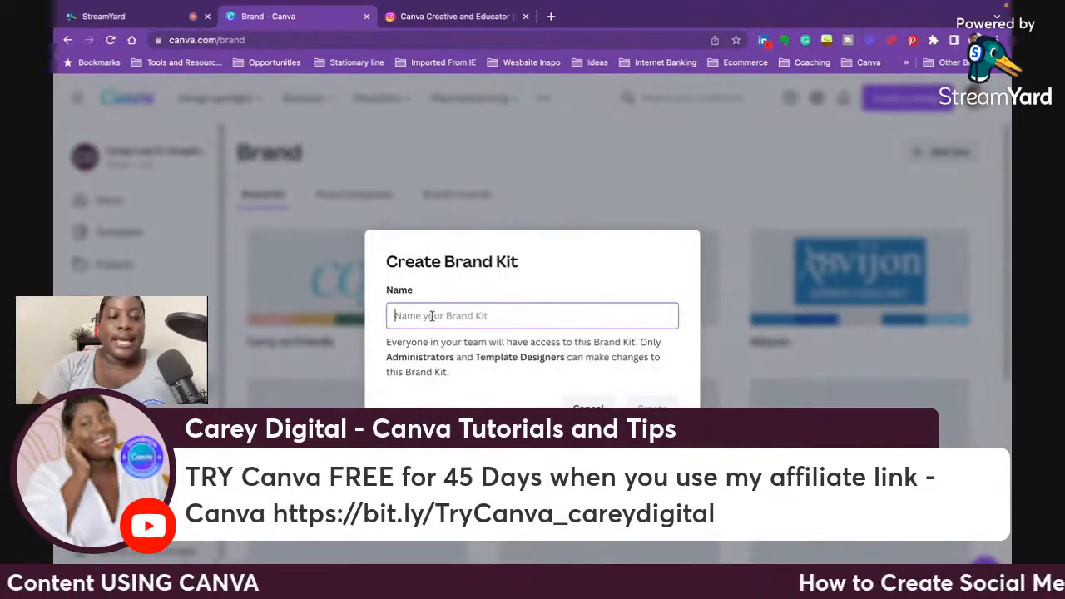
pyautogui.write('C')
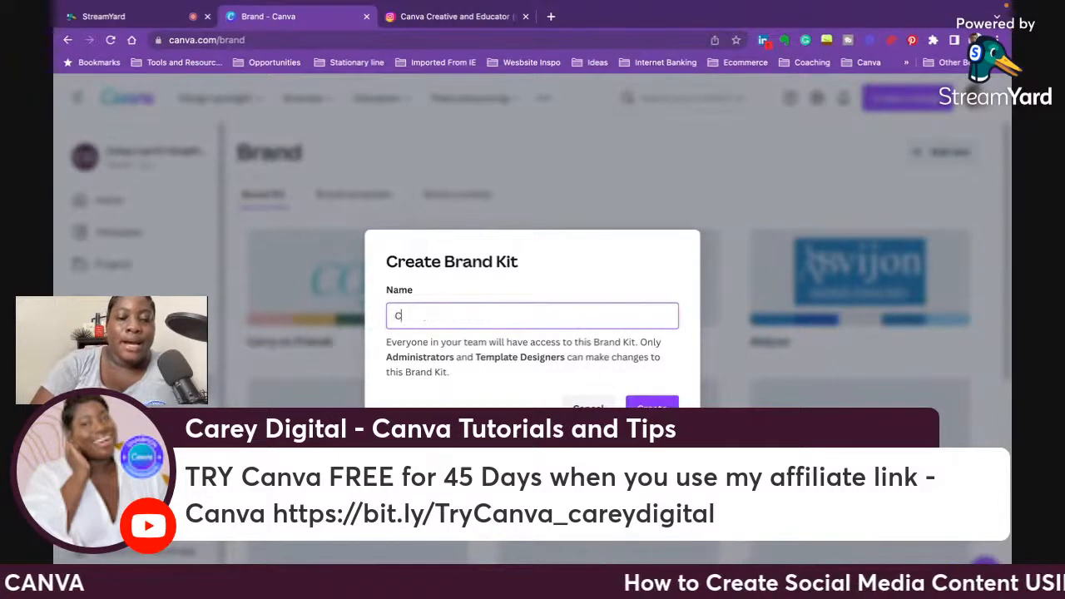
pyautogui.write('arey Dig')
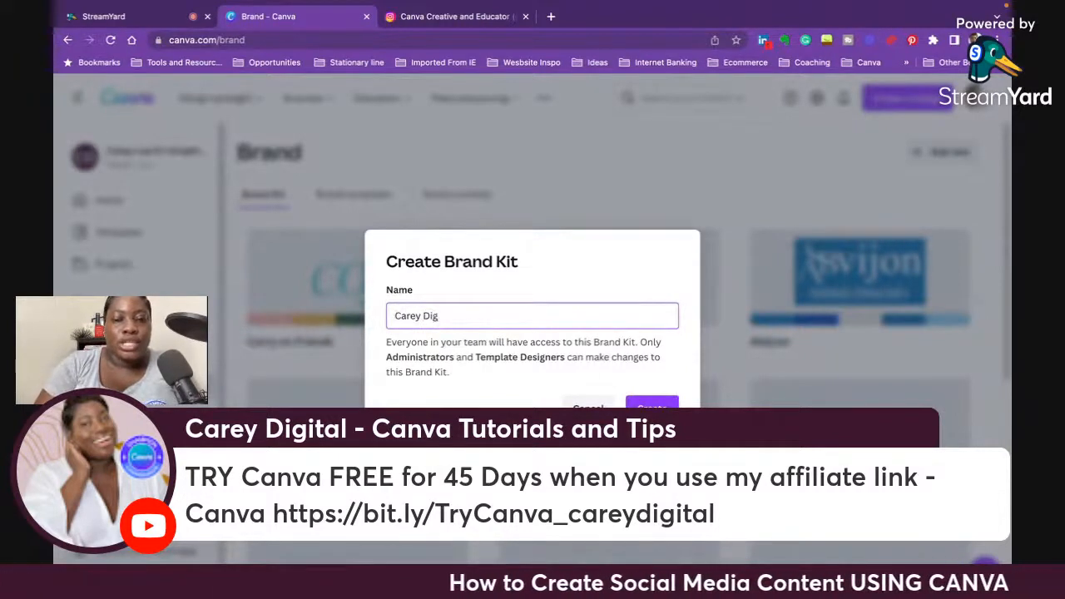
pyautogui.write('ital Fam')
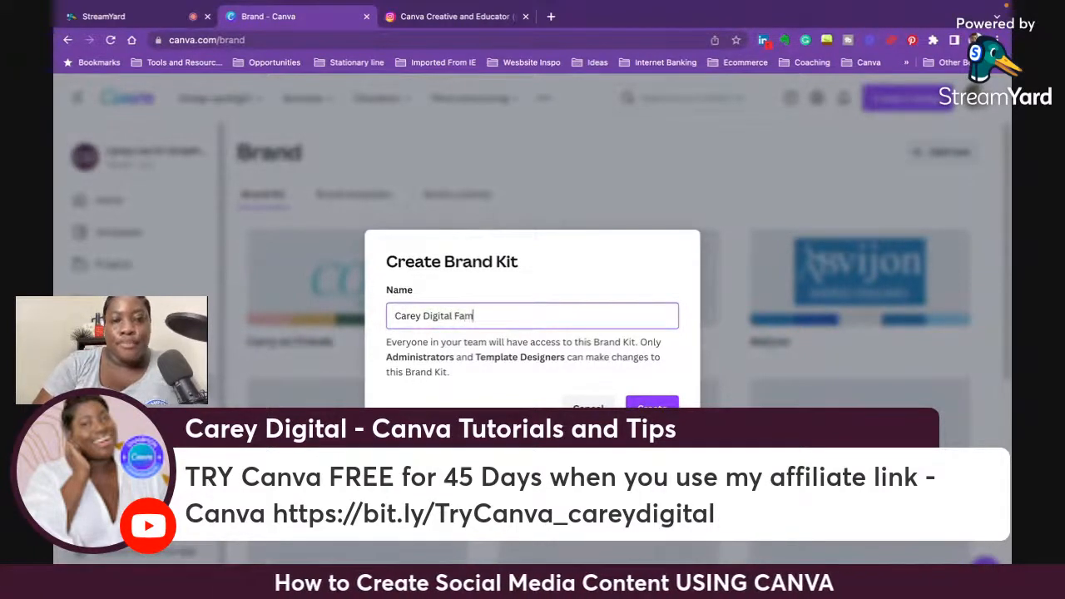
pyautogui.press('Return')
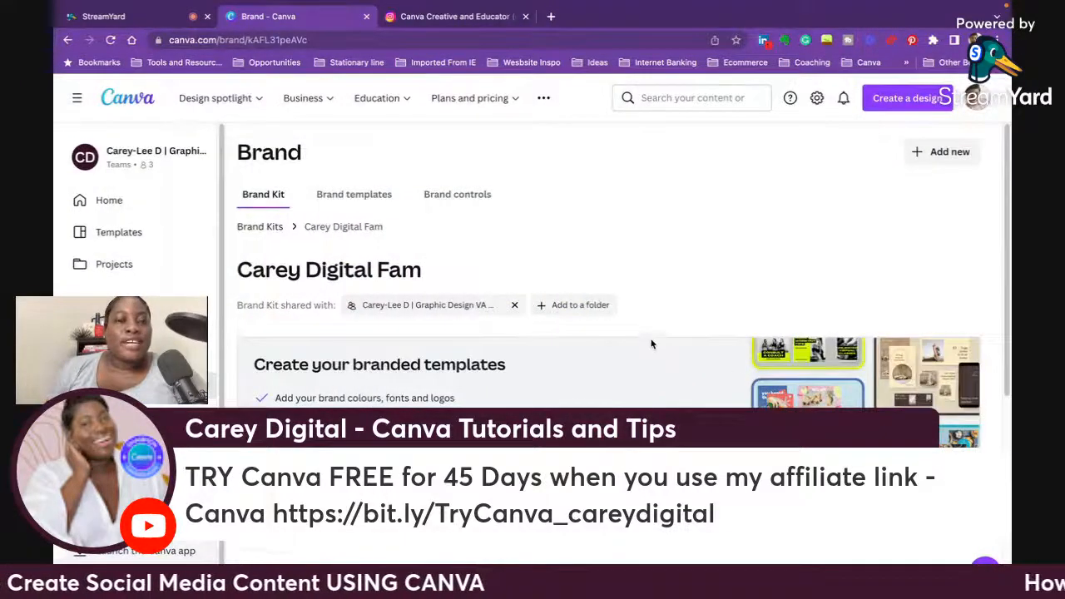
# Step: Add six colours to the new brand kit's empty colour palette, keeping the suggested colour values
pyautogui.scroll(-3, 649, 341)
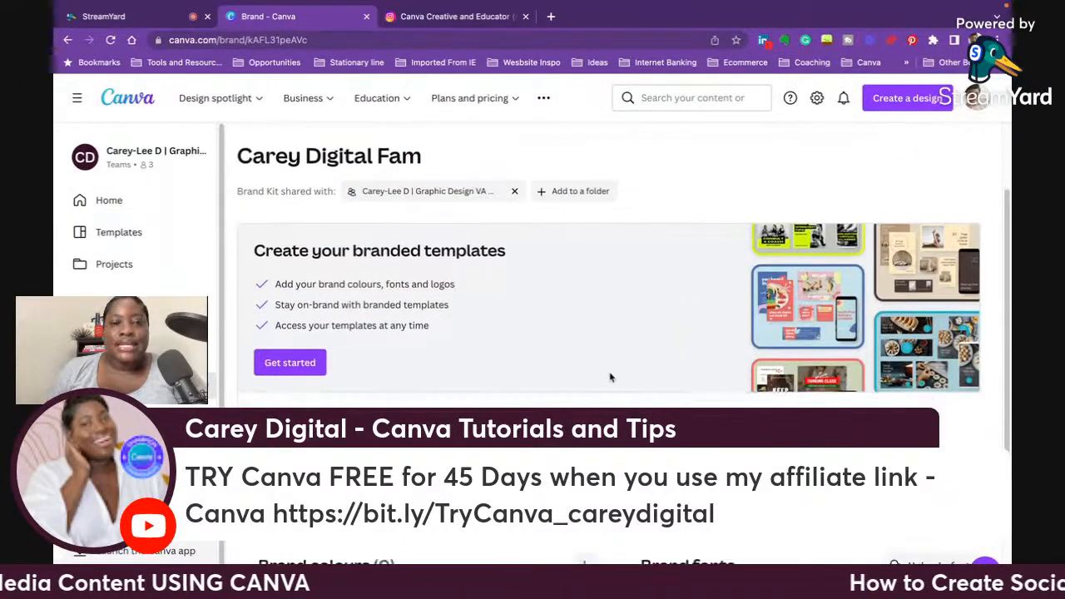
pyautogui.scroll(-2, 608, 375)
pyautogui.scroll(-5, 609, 266)
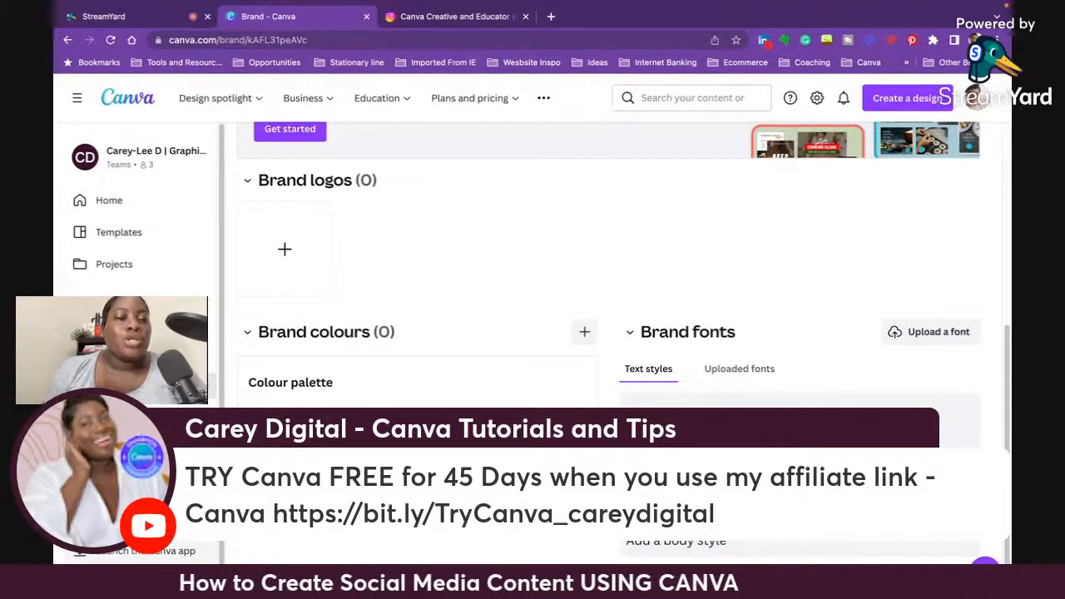
pyautogui.click(269, 435)
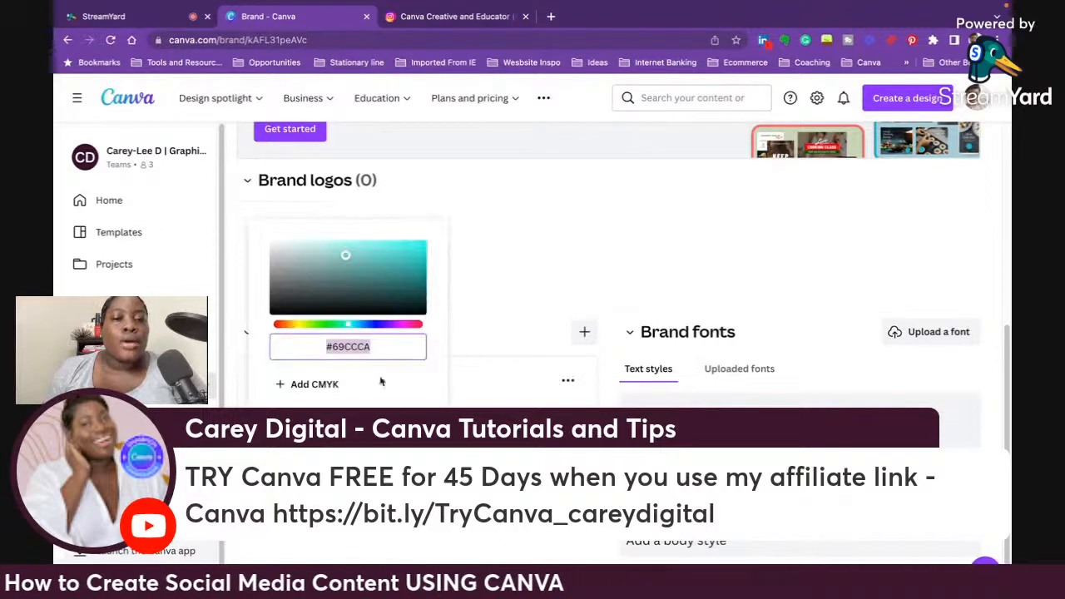
pyautogui.click(530, 410)
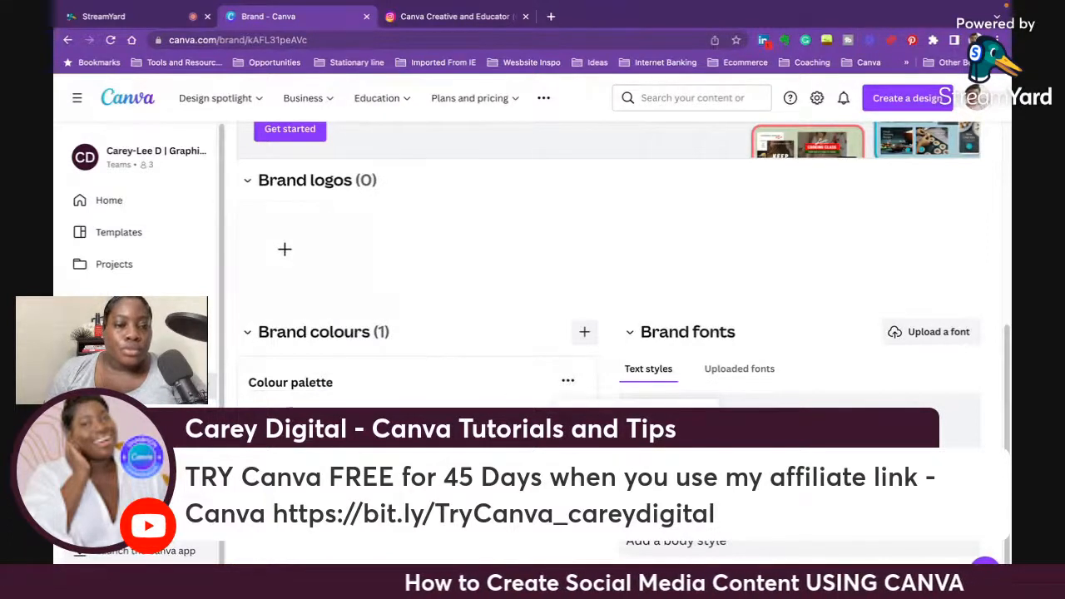
pyautogui.click(271, 420)
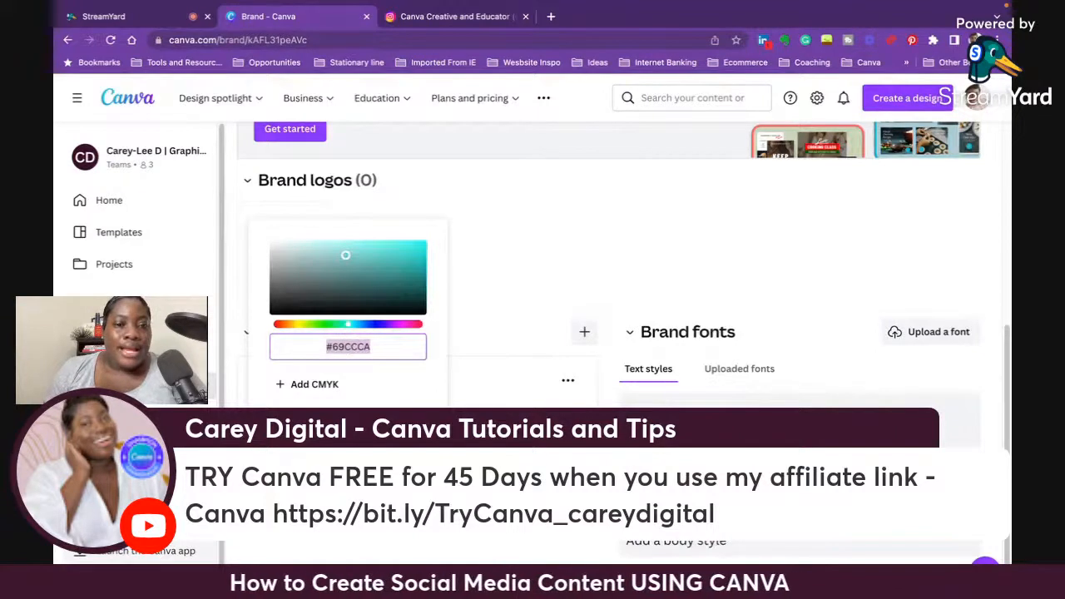
pyautogui.click(285, 428)
pyautogui.click(284, 429)
pyautogui.click(285, 428)
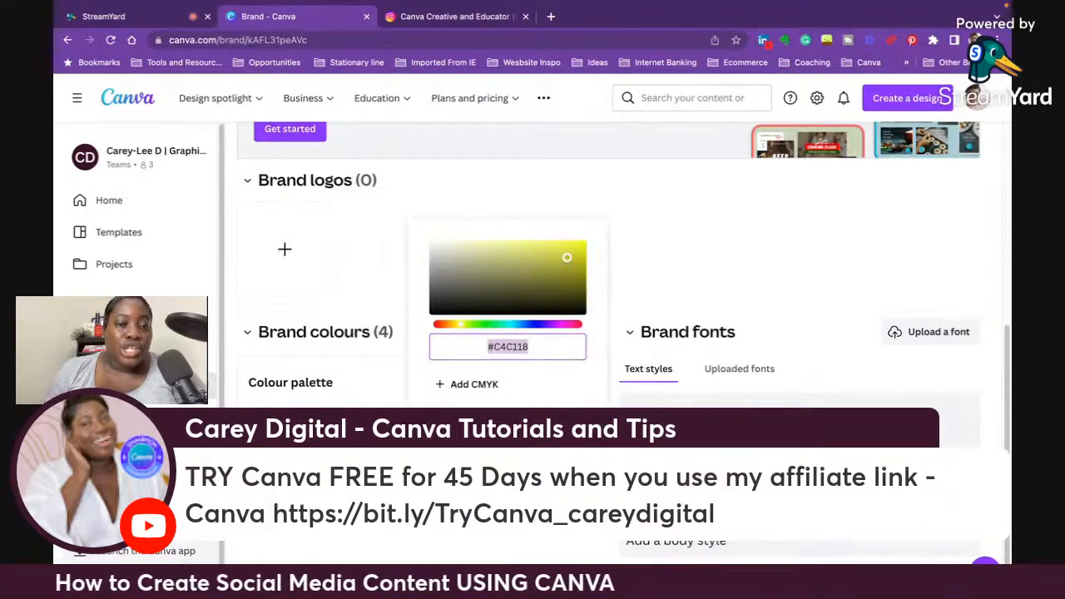
pyautogui.click(285, 428)
pyautogui.click(284, 428)
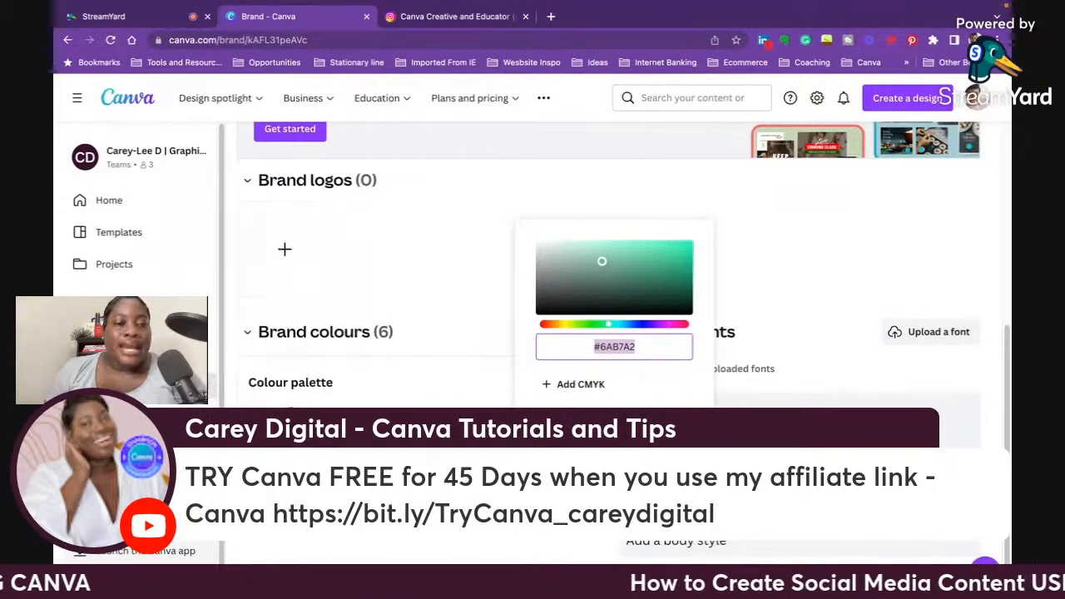
pyautogui.press('Escape')
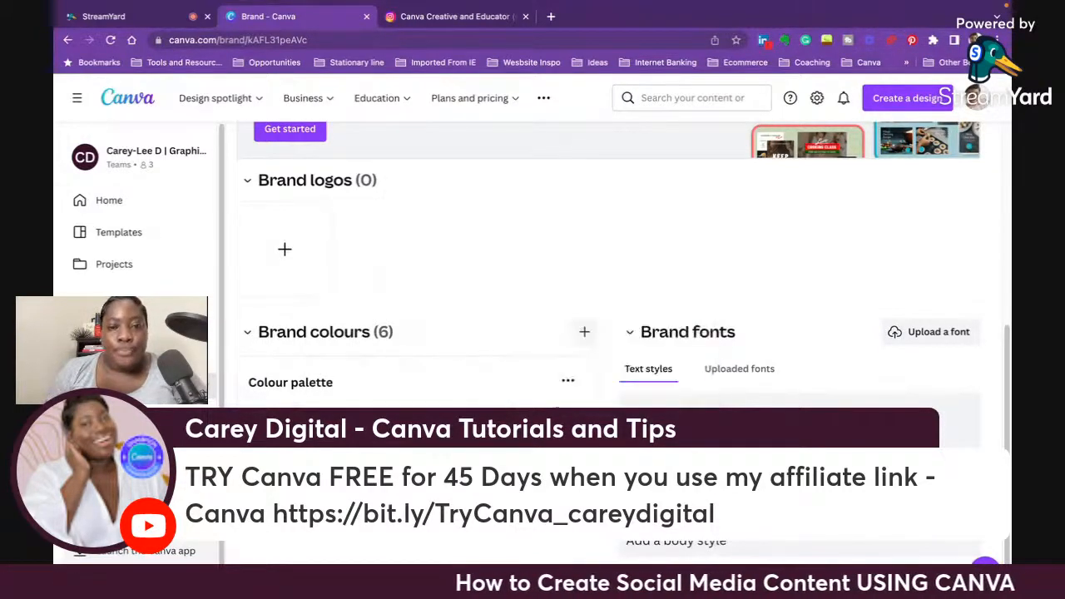
# Step: Browse the ready-made colour palettes and add the Way up North palette to the brand colours
pyautogui.click(584, 332)
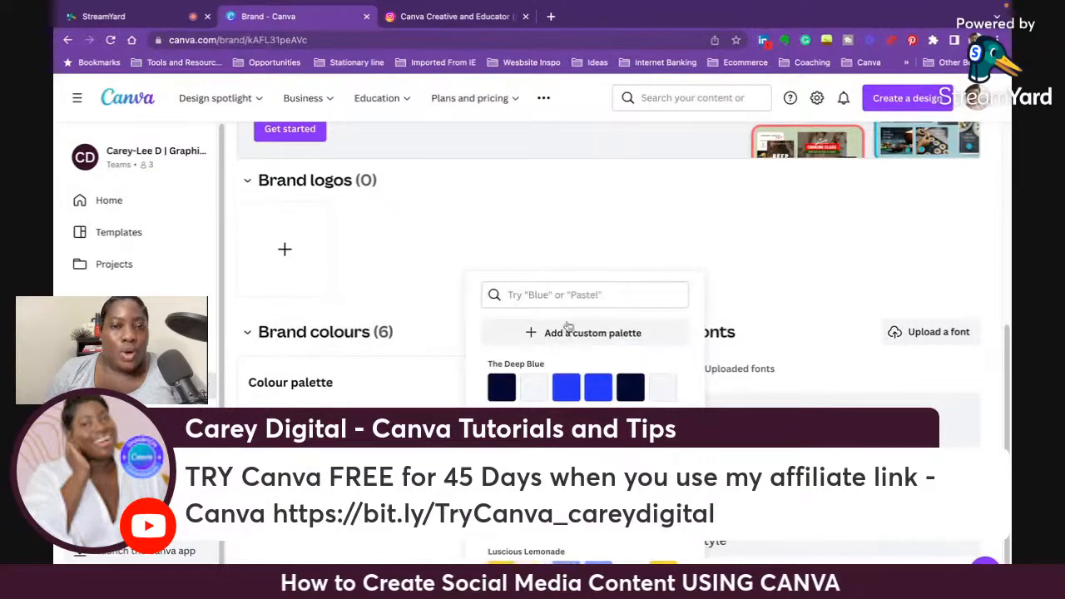
pyautogui.press('Escape')
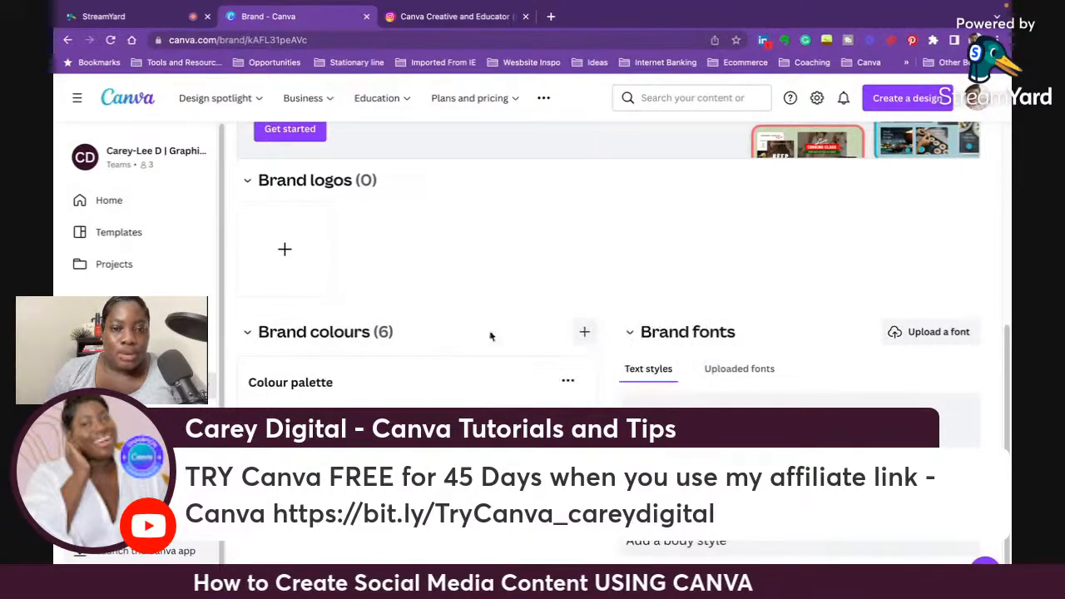
pyautogui.click(584, 332)
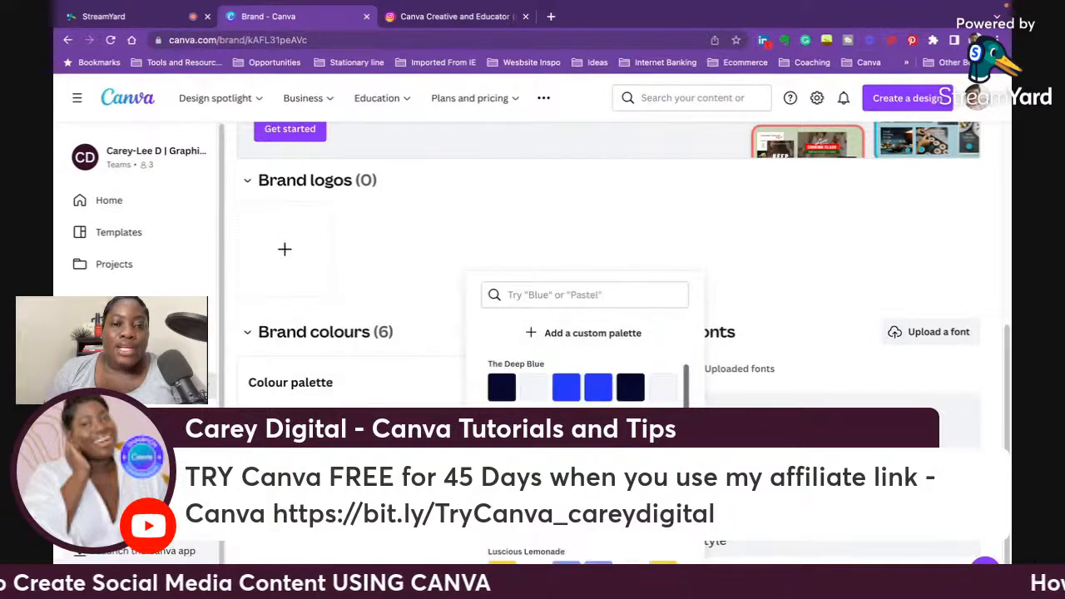
pyautogui.scroll(-10, 582, 378)
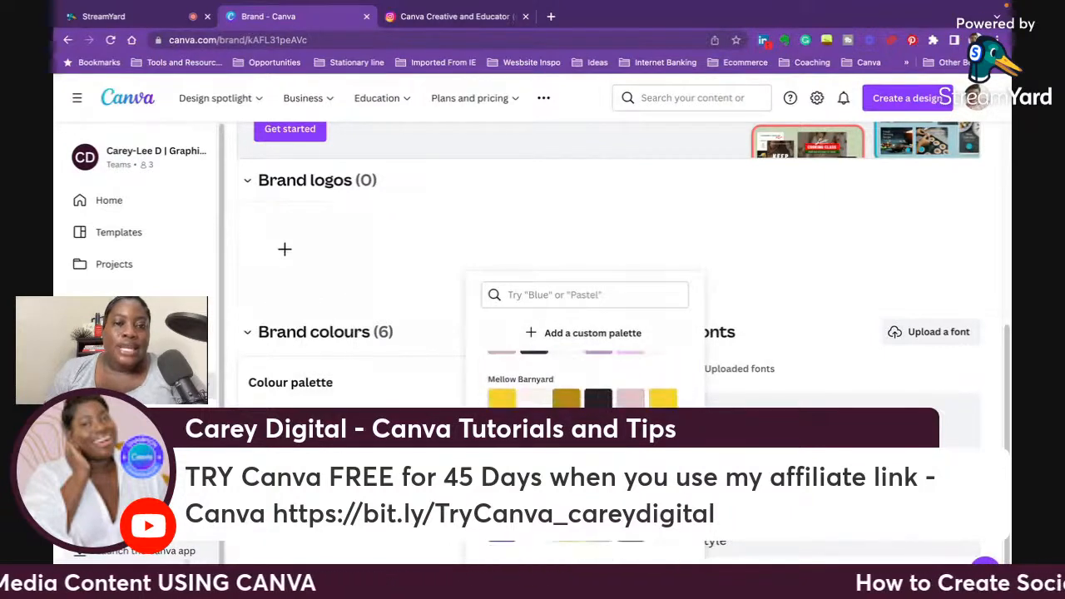
pyautogui.scroll(-8, 582, 370)
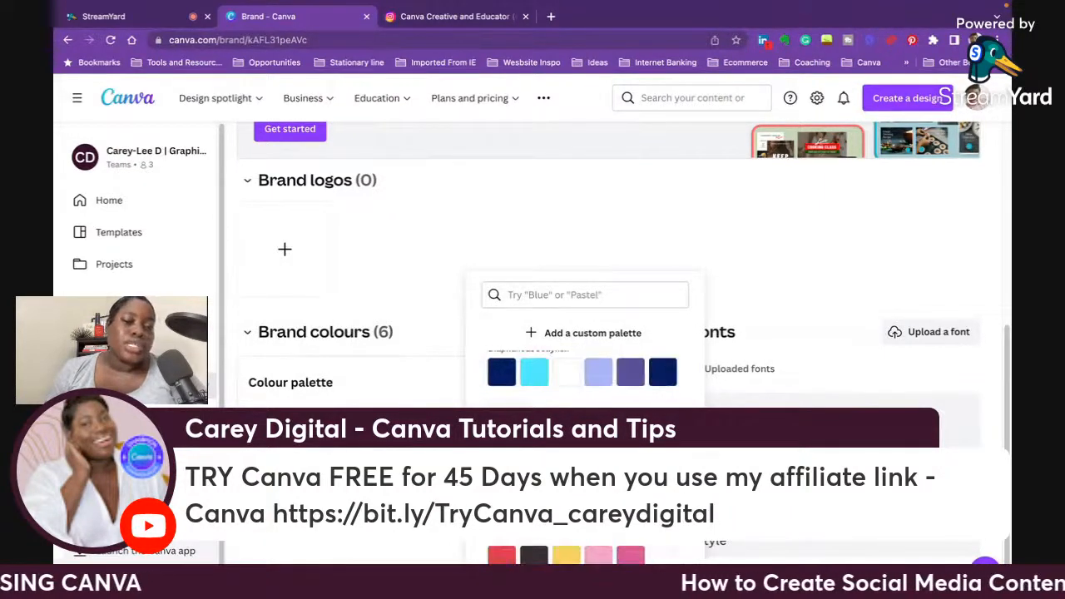
pyautogui.scroll(-3, 582, 378)
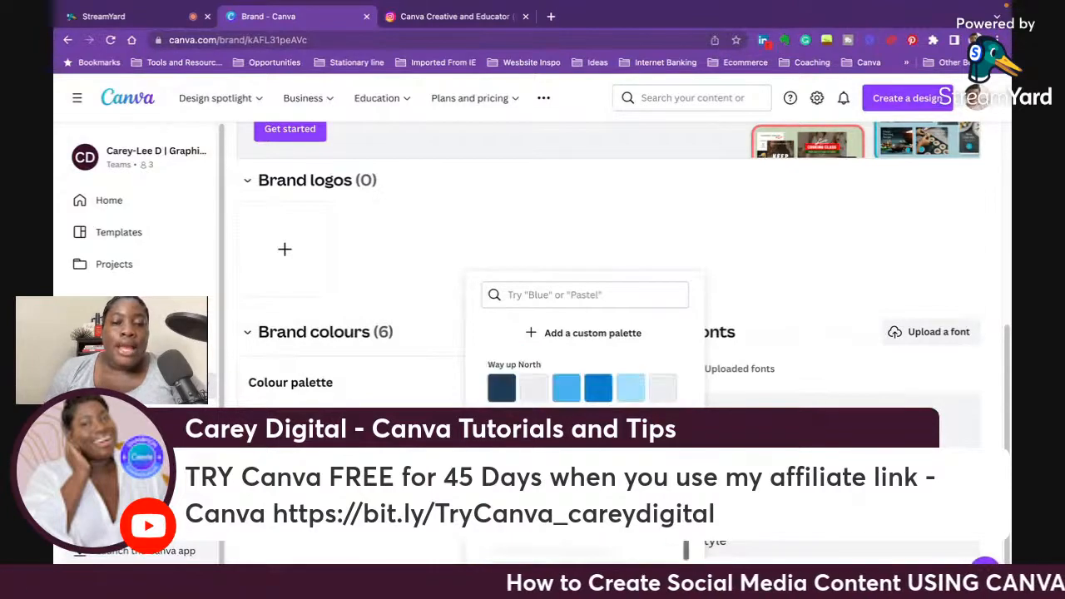
pyautogui.click(564, 406)
# Step: Delete the custom six-colour palette named Colour palette from the brand colours
pyautogui.scroll(-3, 567, 407)
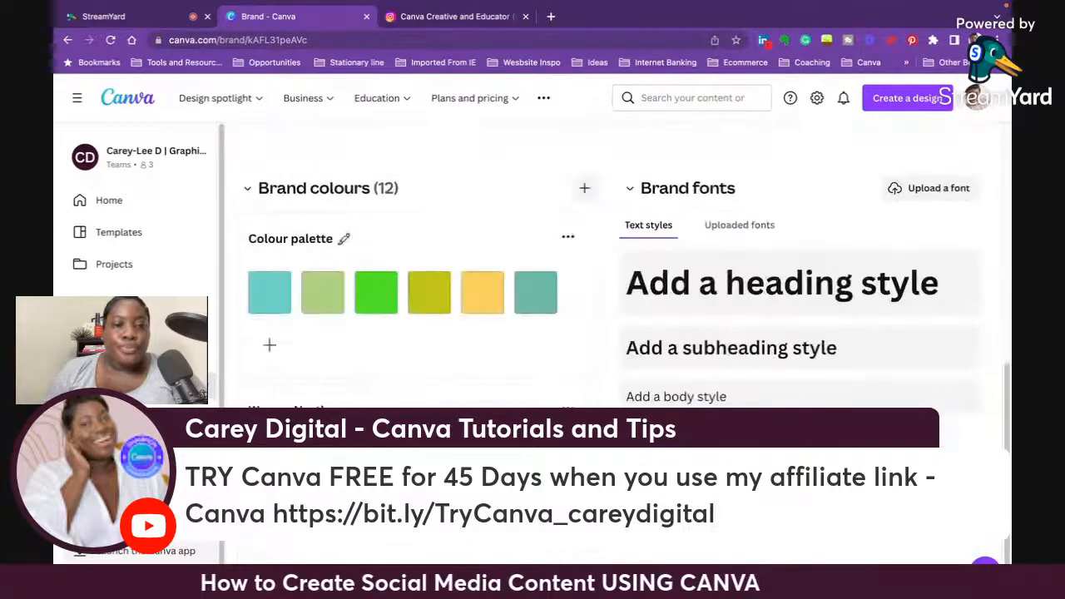
pyautogui.click(567, 237)
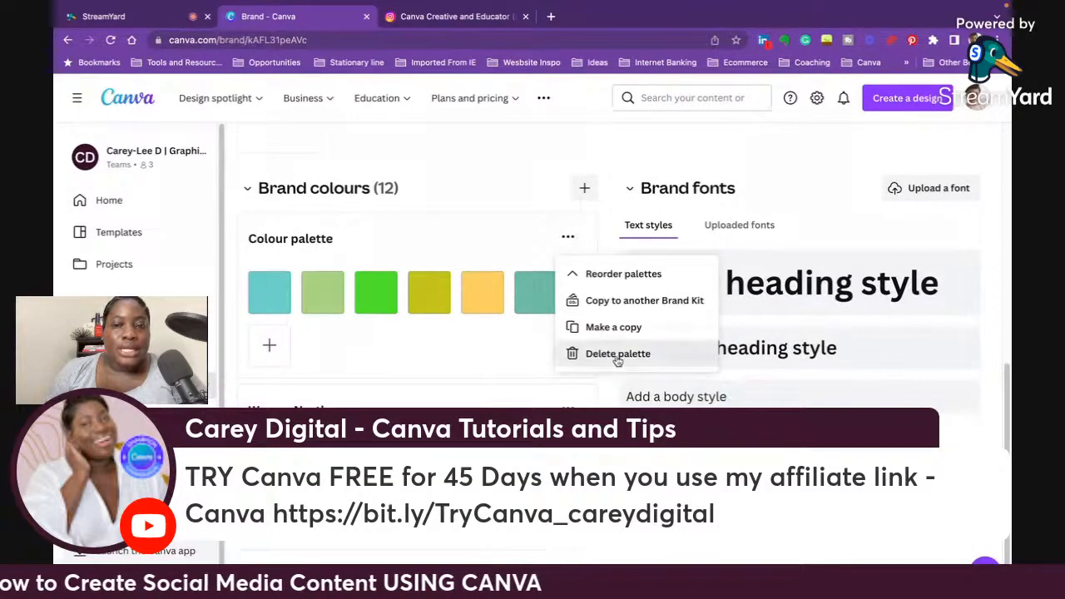
pyautogui.click(580, 355)
pyautogui.click(648, 389)
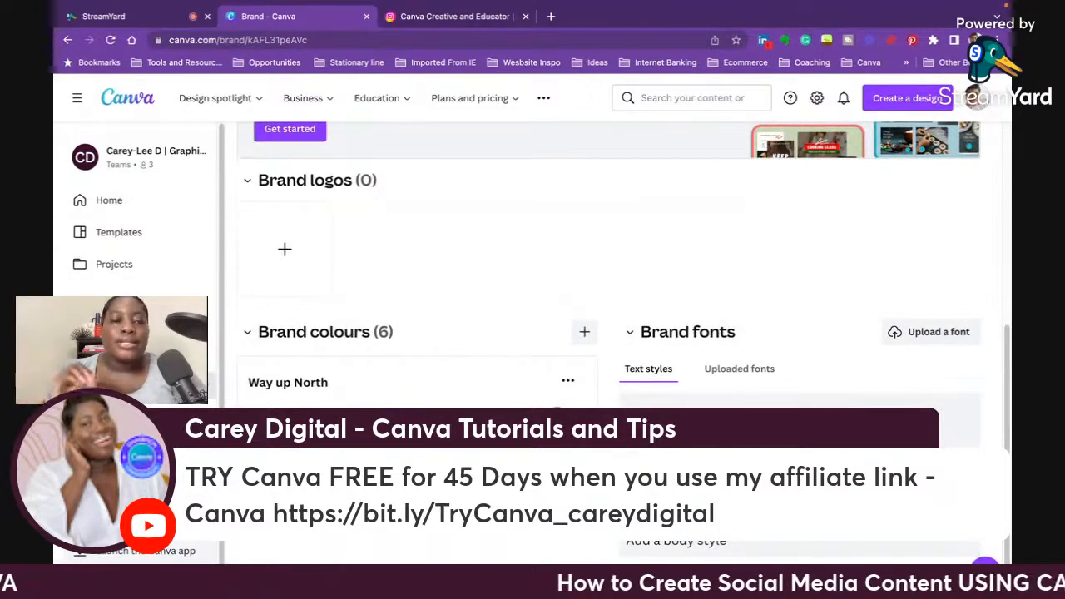
# Step: Look through the ready-made colour palettes again and close the list without adding one
pyautogui.click(584, 331)
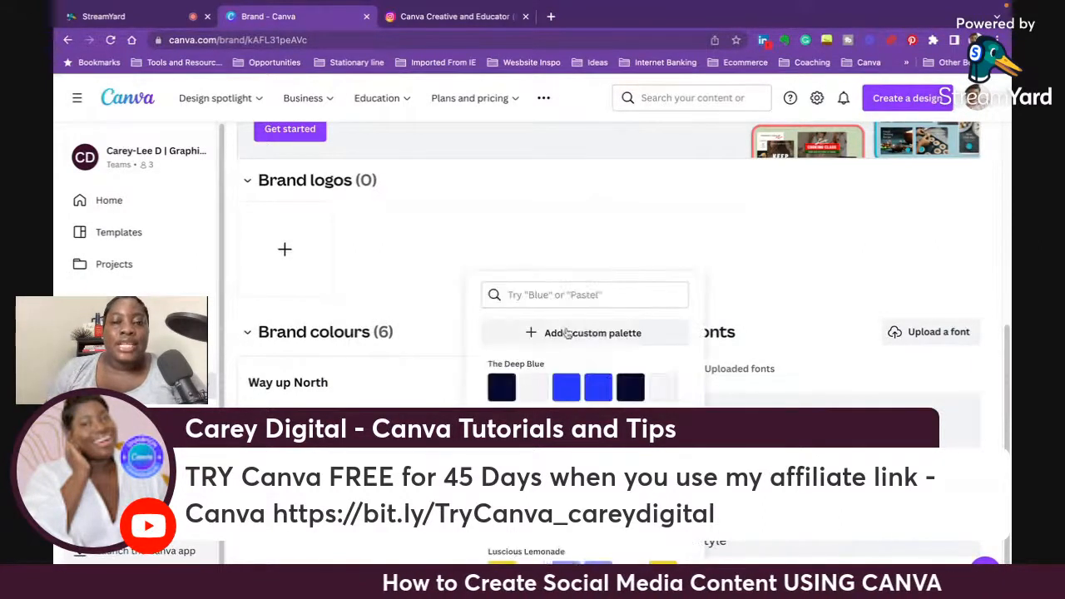
pyautogui.scroll(-6, 582, 466)
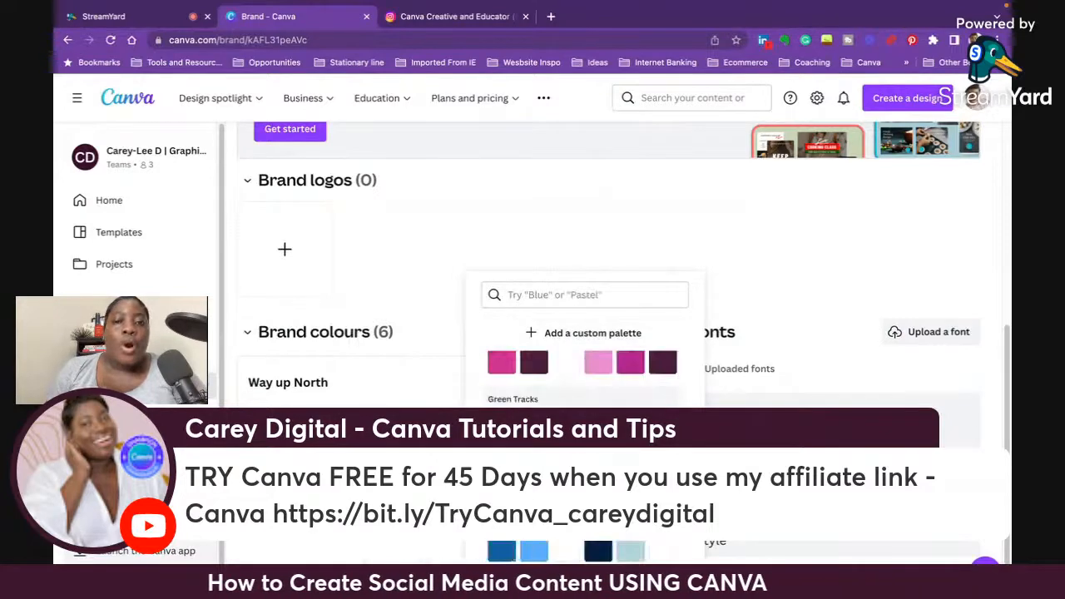
pyautogui.click(433, 315)
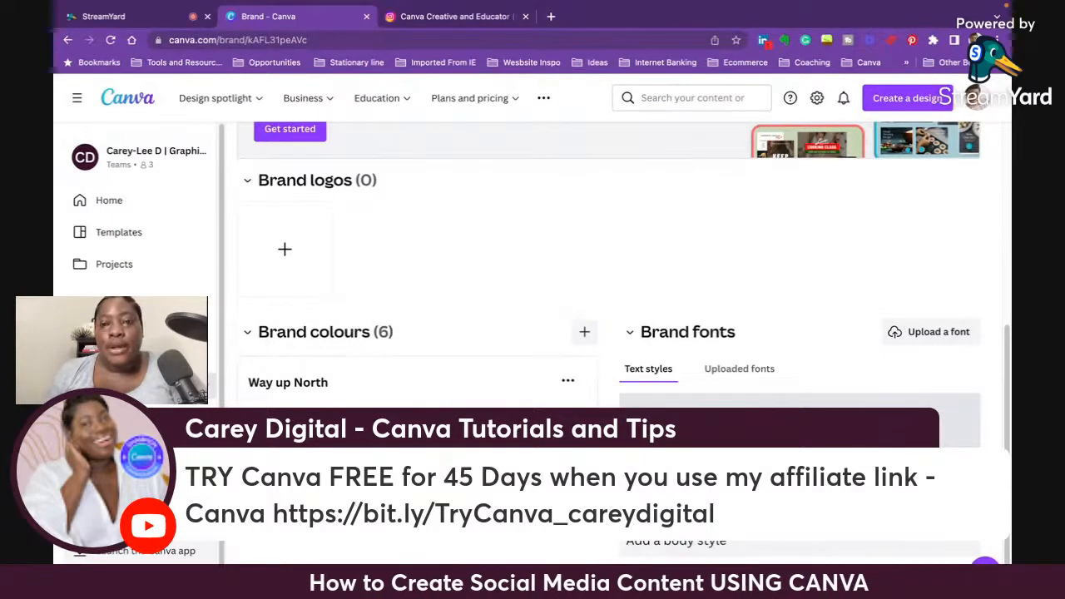
# Step: Add a heading style to the brand fonts, open its font list and close it without changing the font
pyautogui.click(732, 427)
pyautogui.click(732, 379)
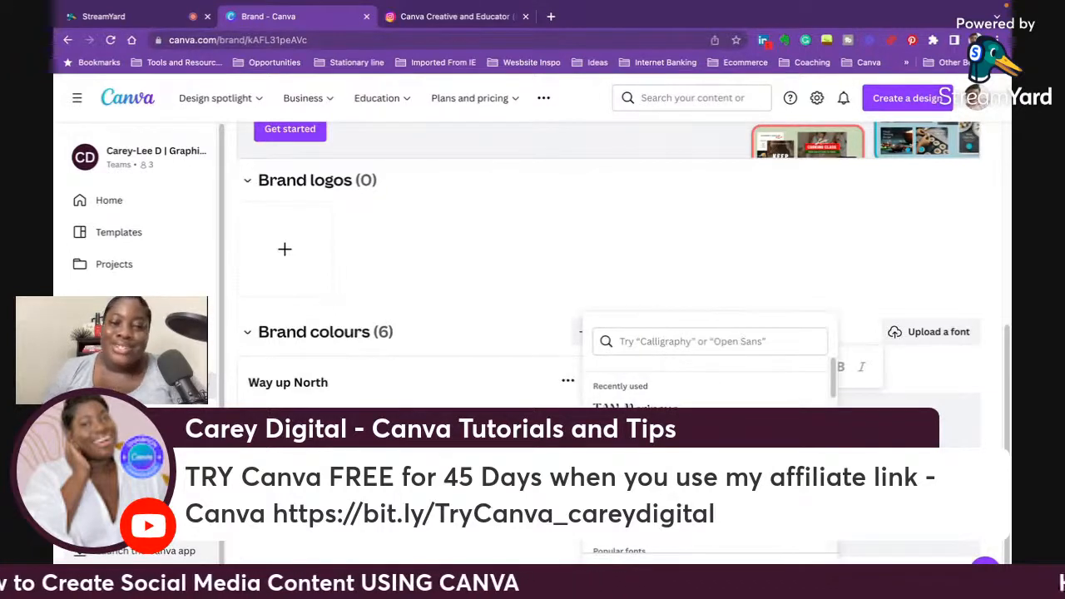
pyautogui.click(870, 304)
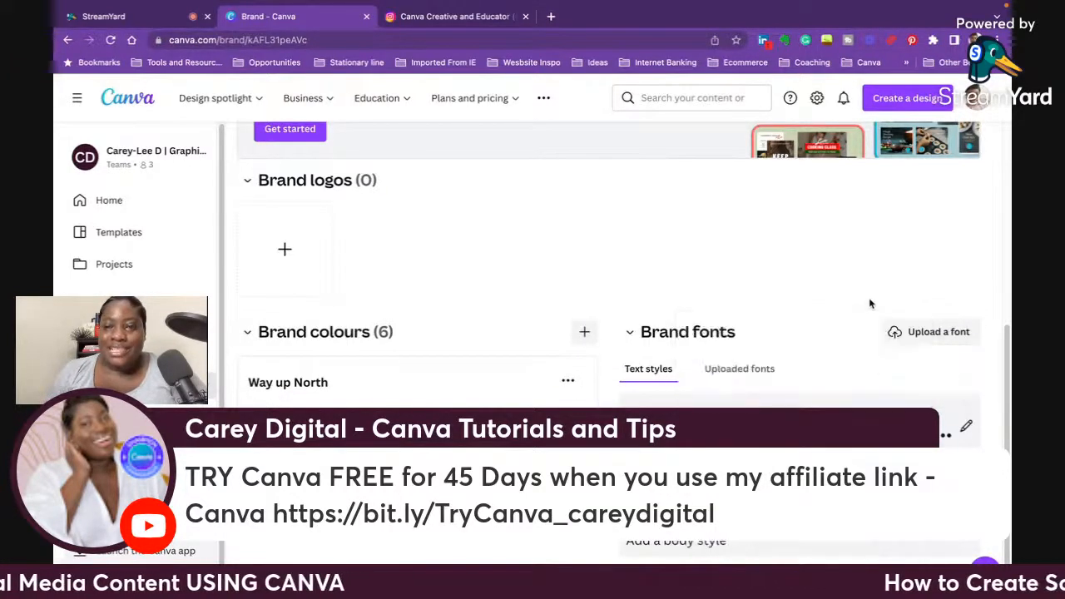
# Step: Add a subheading style and a body style to the brand fonts, both set in Poppins
pyautogui.scroll(1, 829, 397)
pyautogui.scroll(-1, 829, 396)
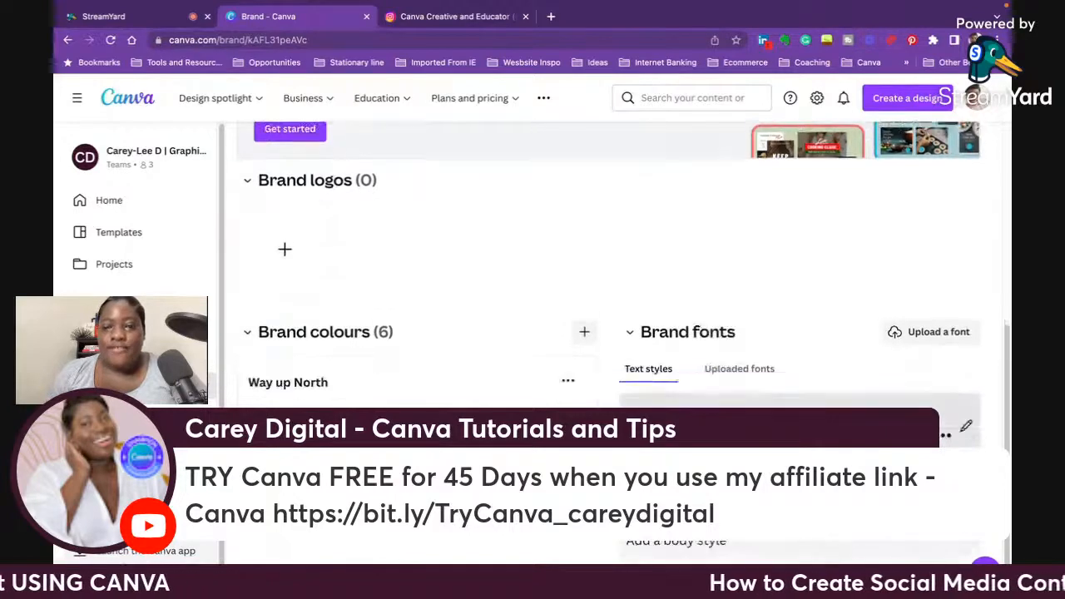
pyautogui.click(714, 426)
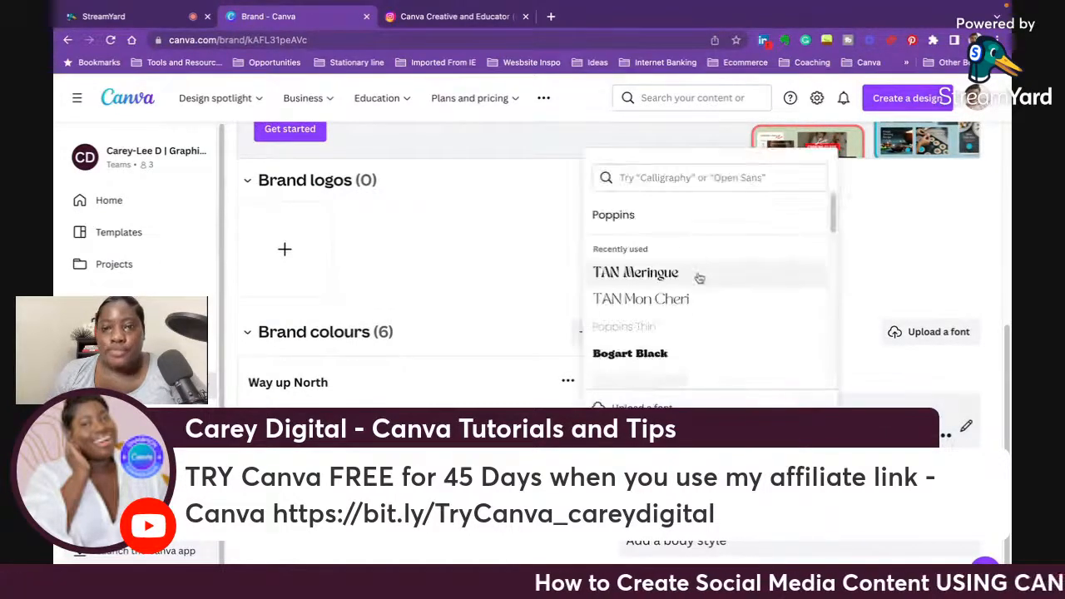
pyautogui.click(657, 216)
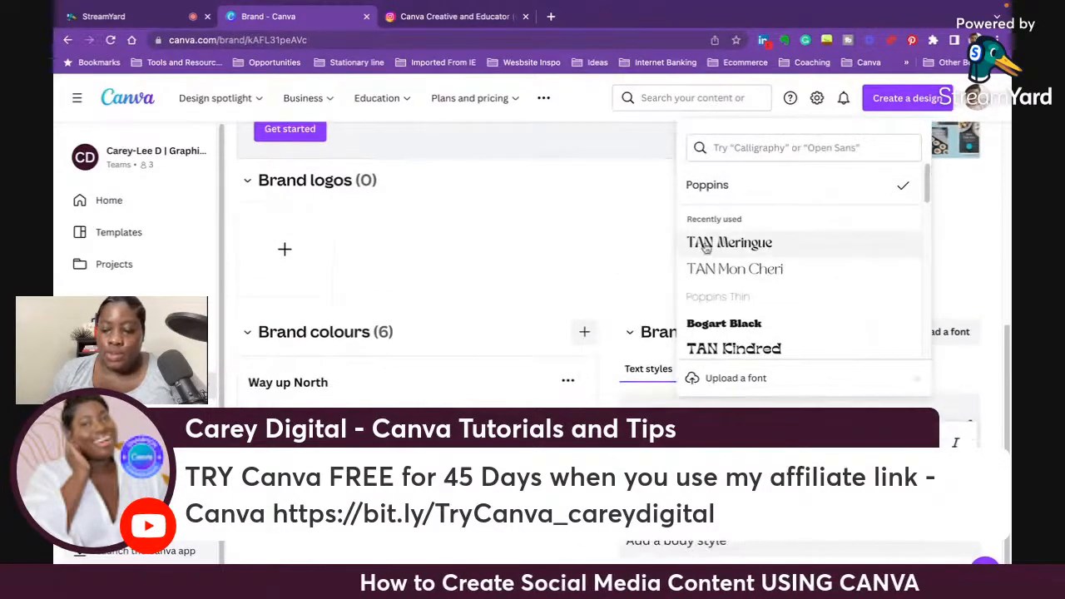
pyautogui.click(712, 503)
pyautogui.click(712, 488)
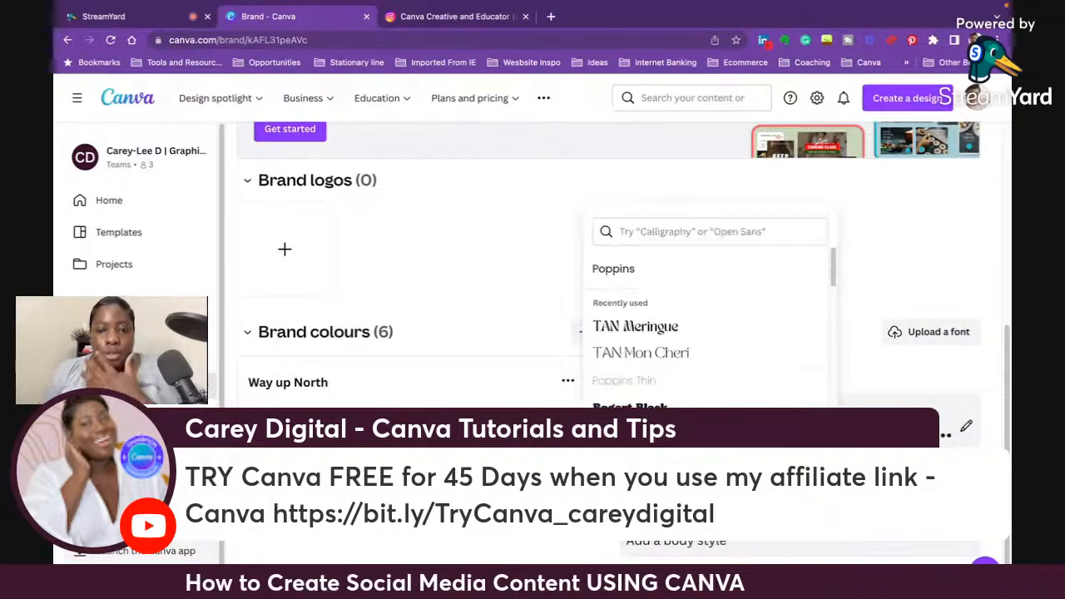
pyautogui.click(668, 277)
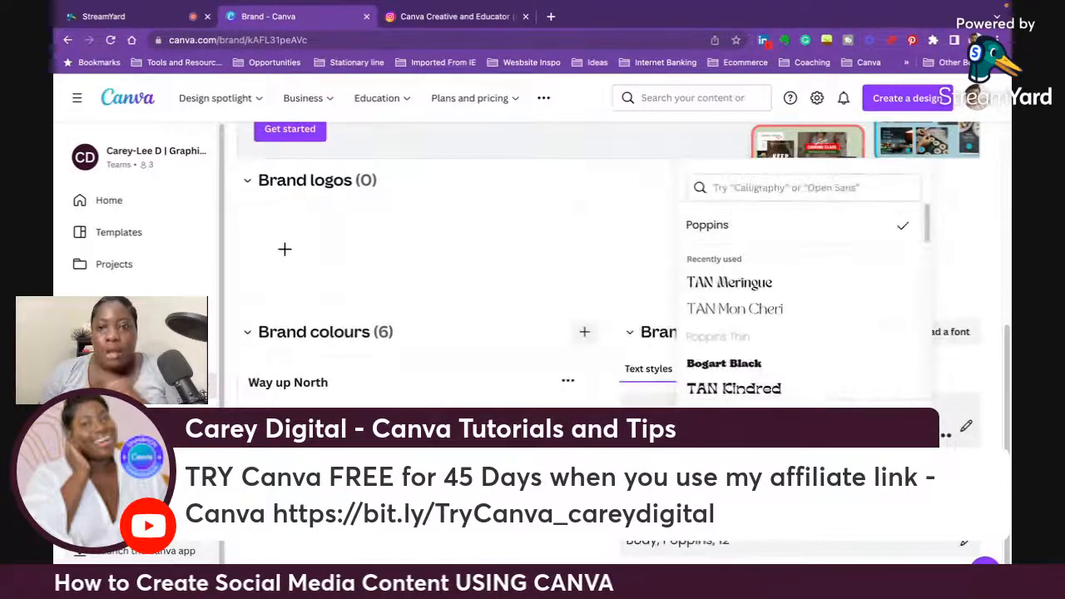
pyautogui.click(595, 540)
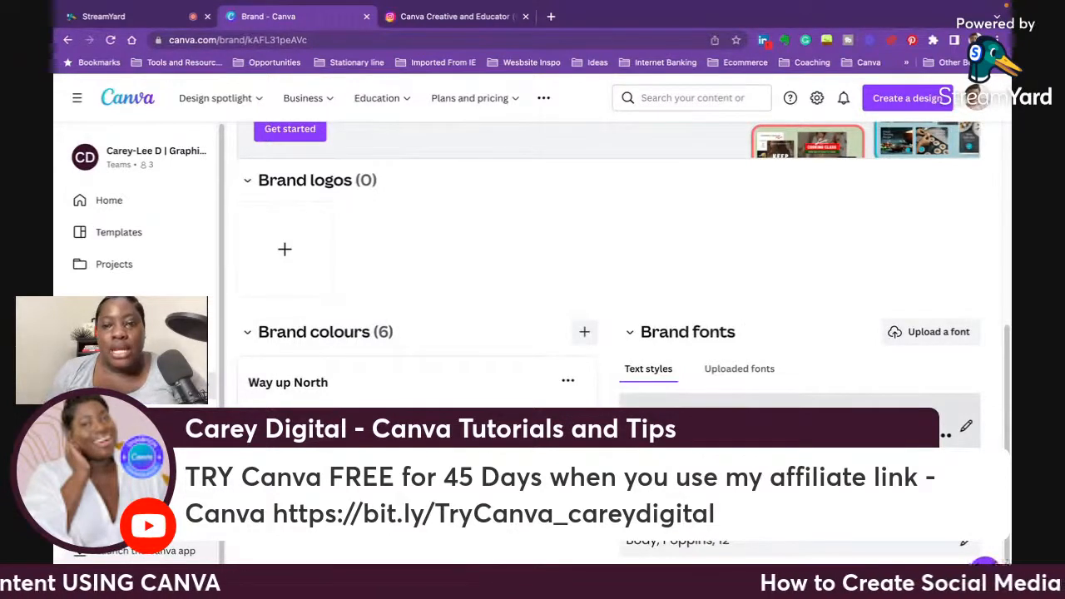
# Step: Open and close the heading style's font settings, and set the body style's font size to 12
pyautogui.click(965, 425)
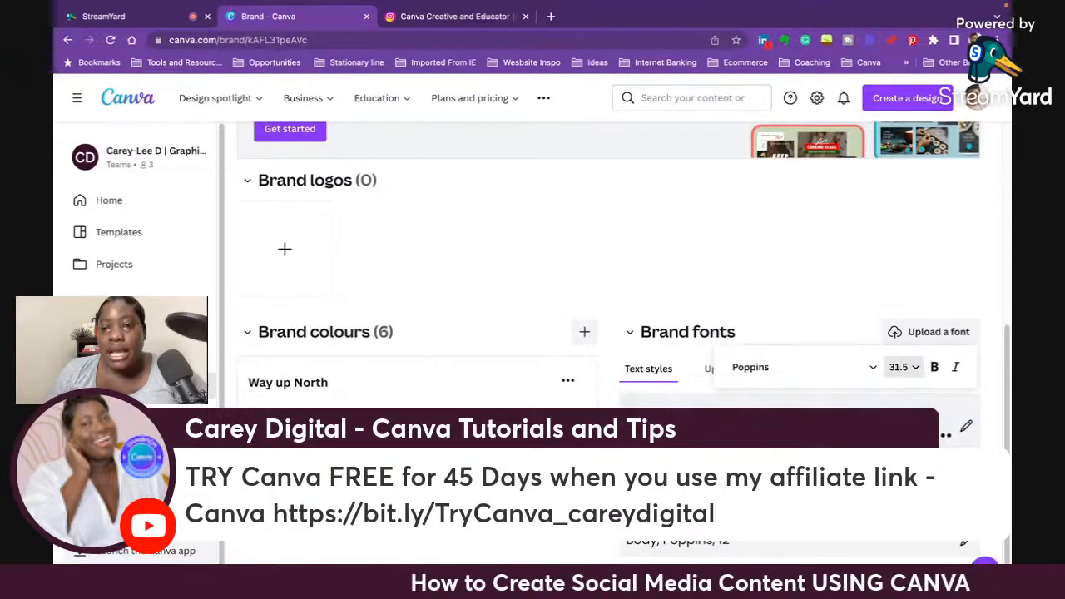
pyautogui.click(571, 552)
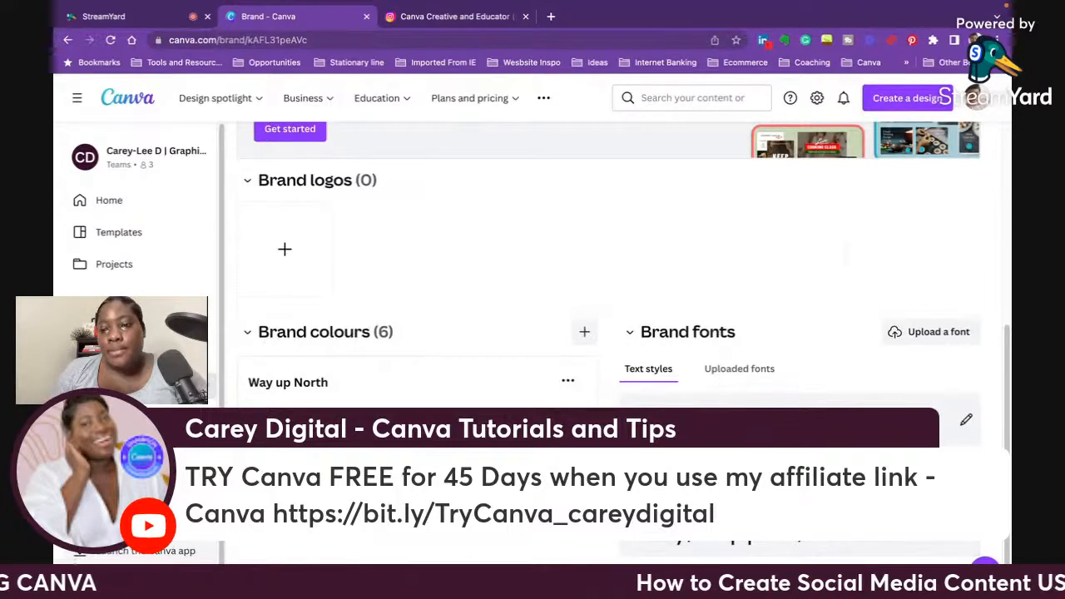
pyautogui.click(898, 482)
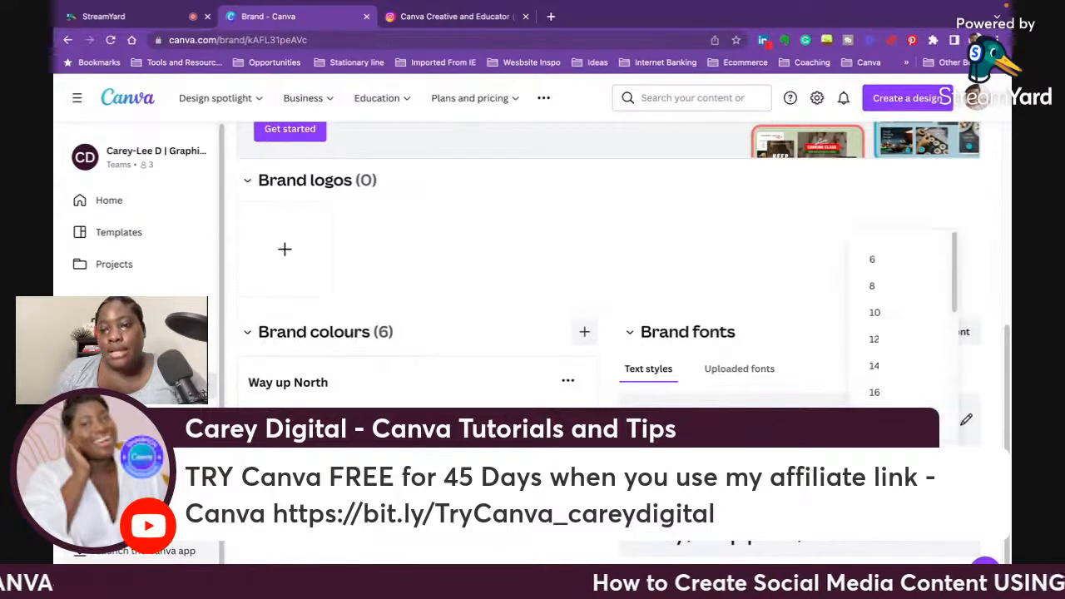
pyautogui.click(892, 338)
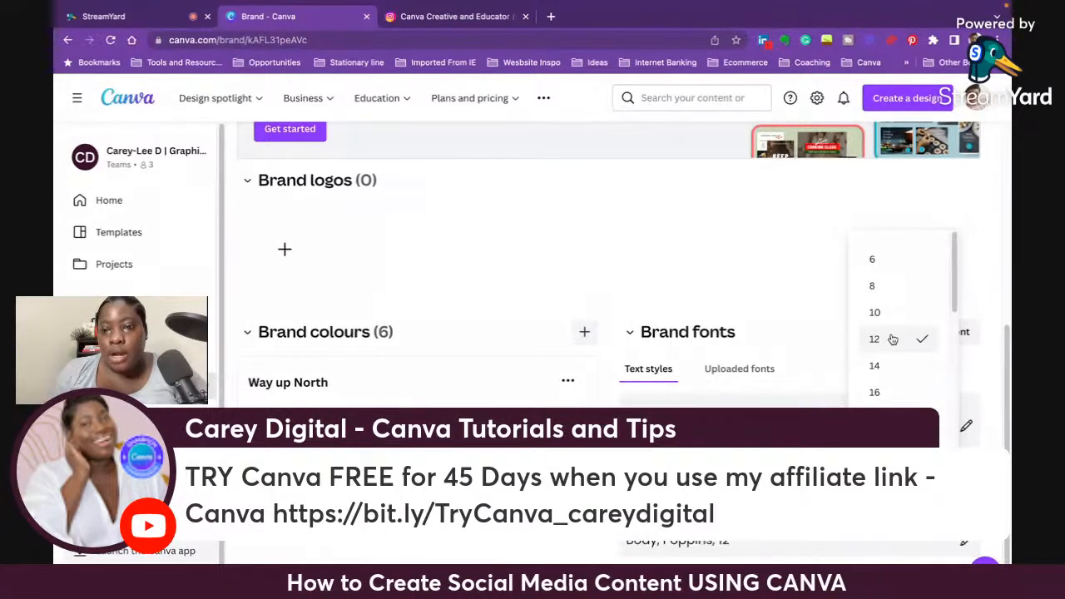
pyautogui.scroll(2, 554, 562)
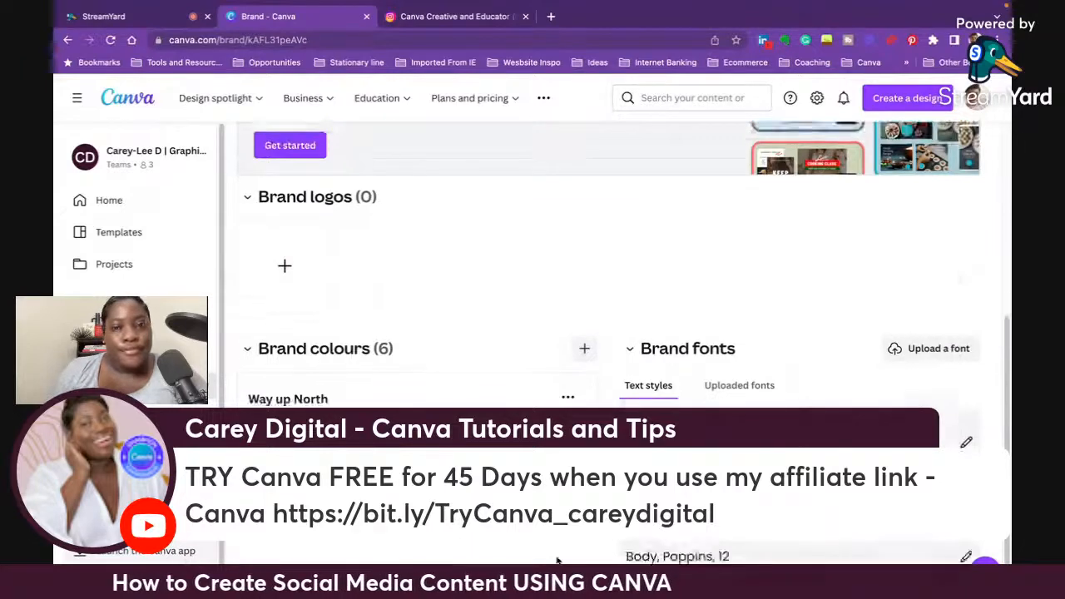
pyautogui.scroll(-2, 556, 401)
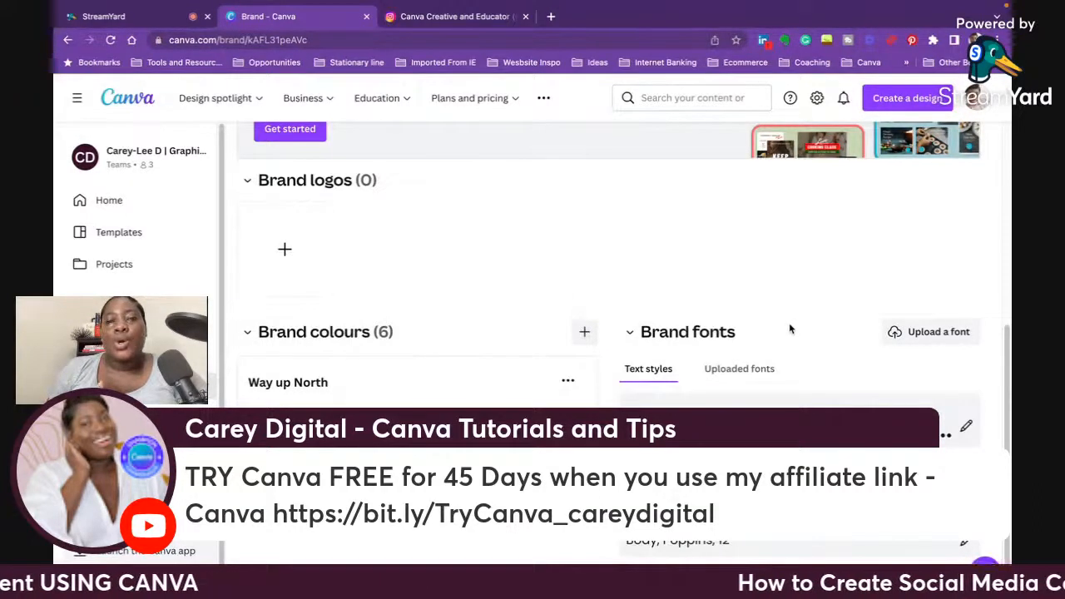
# Step: Close the Instagram page and open dafont.com in a new browser tab
pyautogui.click(525, 15)
pyautogui.click(391, 16)
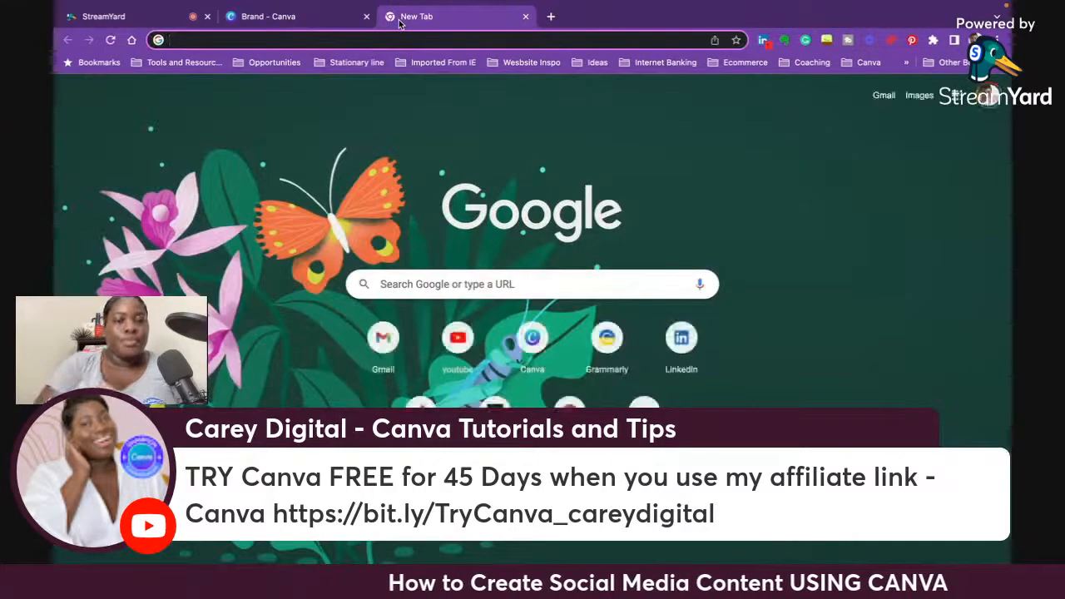
pyautogui.write('f')
pyautogui.press('BackSpace')
pyautogui.write('da')
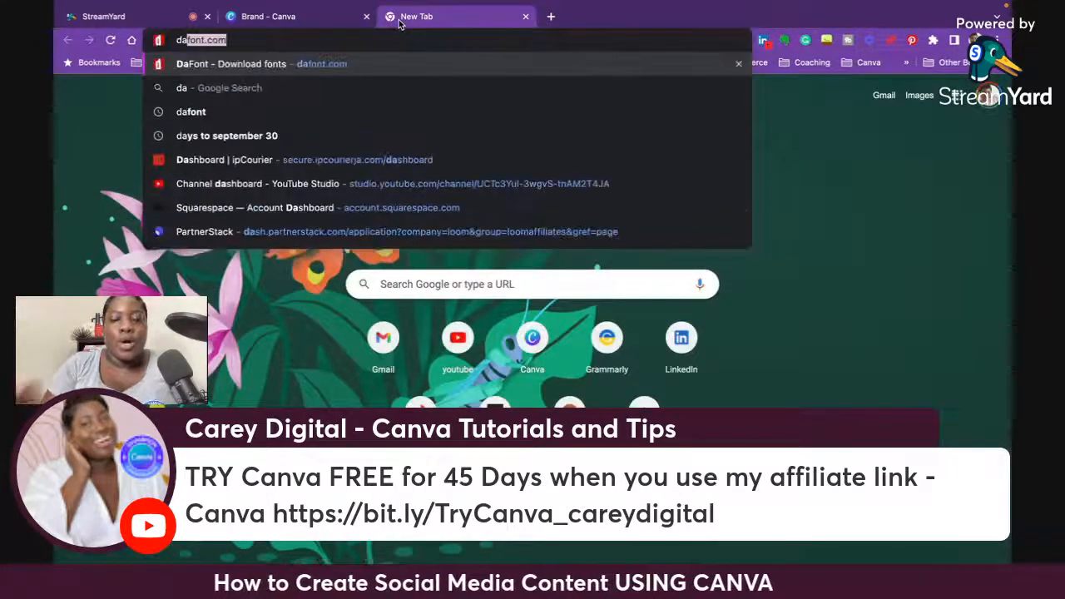
pyautogui.press('Return')
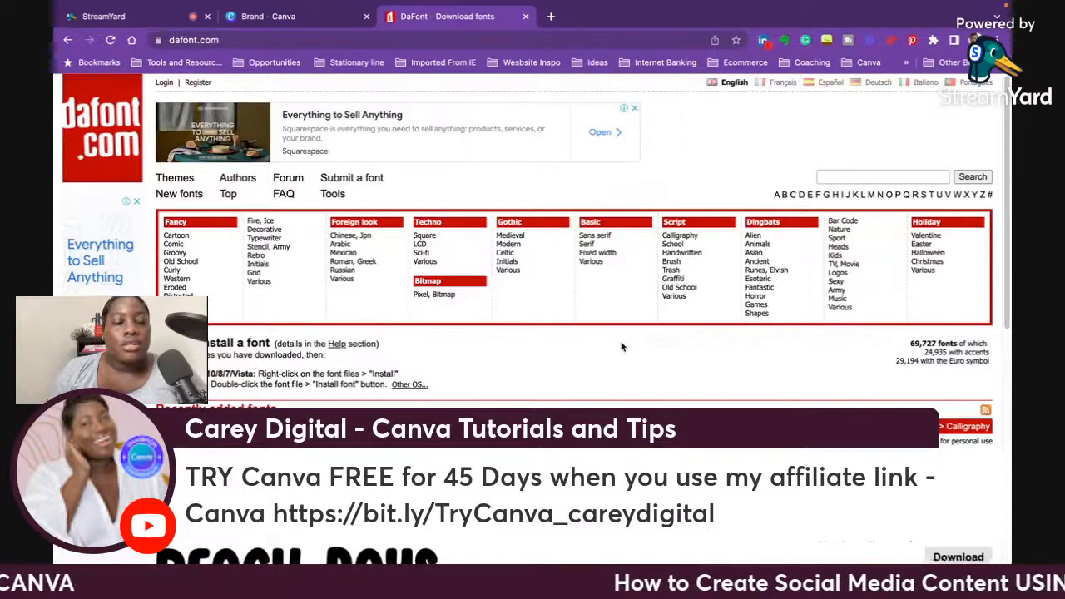
# Step: Look through the recently added fonts on DaFont and browse the Sans serif category under Basic
pyautogui.scroll(-1, 623, 358)
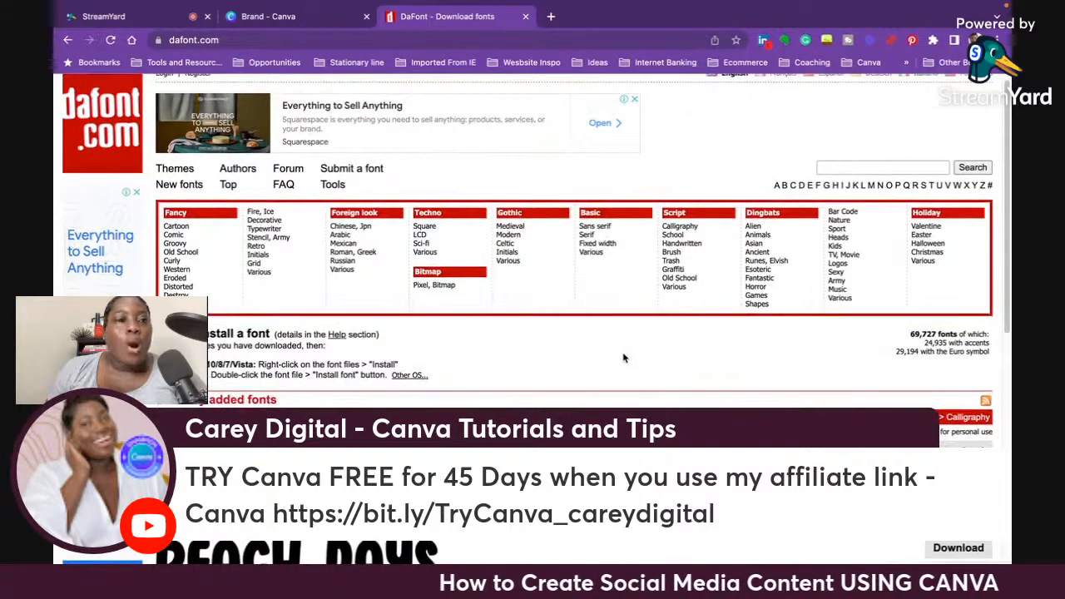
pyautogui.scroll(-5, 623, 358)
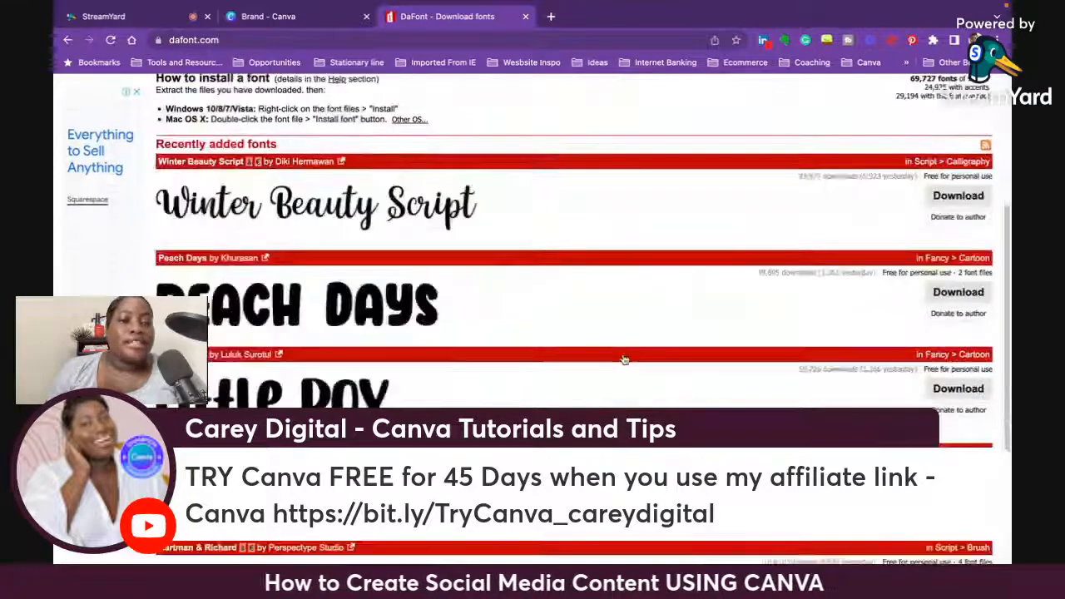
pyautogui.scroll(5, 623, 358)
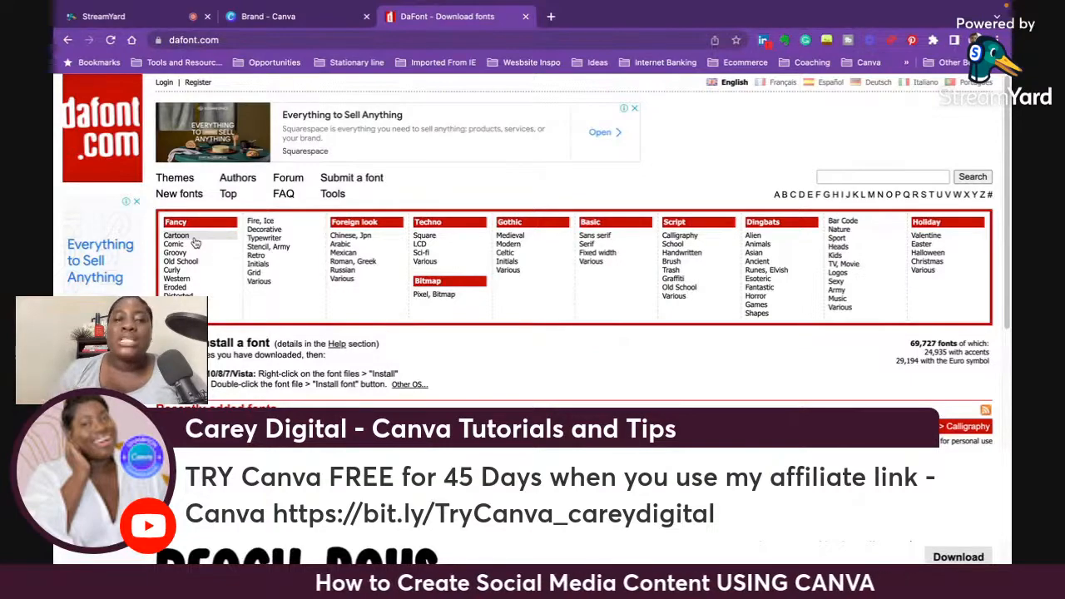
pyautogui.click(596, 236)
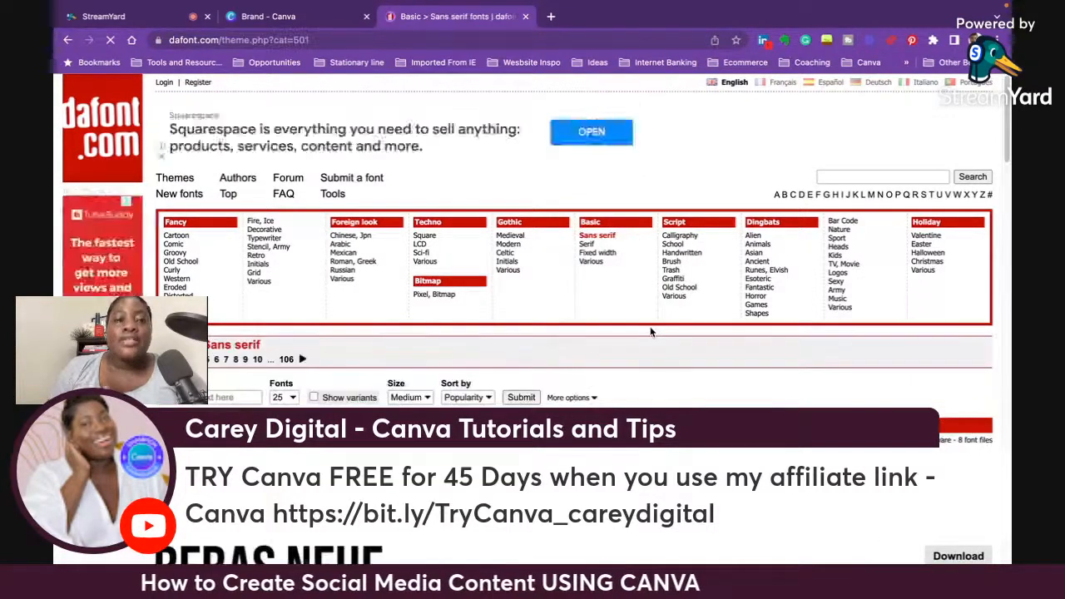
pyautogui.scroll(-5, 650, 331)
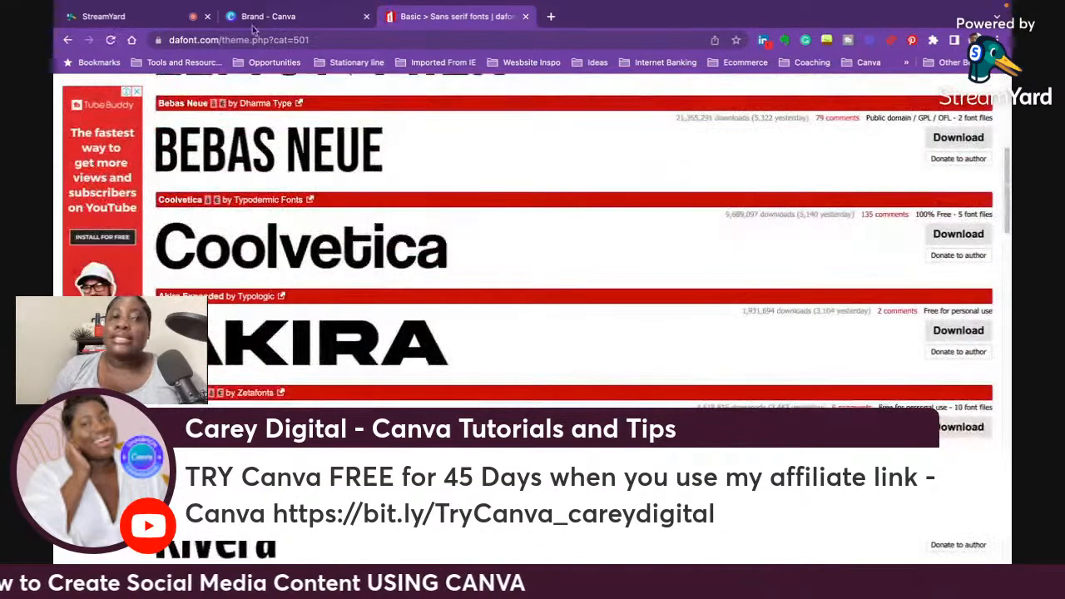
# Step: Switch back to the Canva brand kit, search the heading style's font list for modern and script, and close it without choosing a font
pyautogui.click(258, 16)
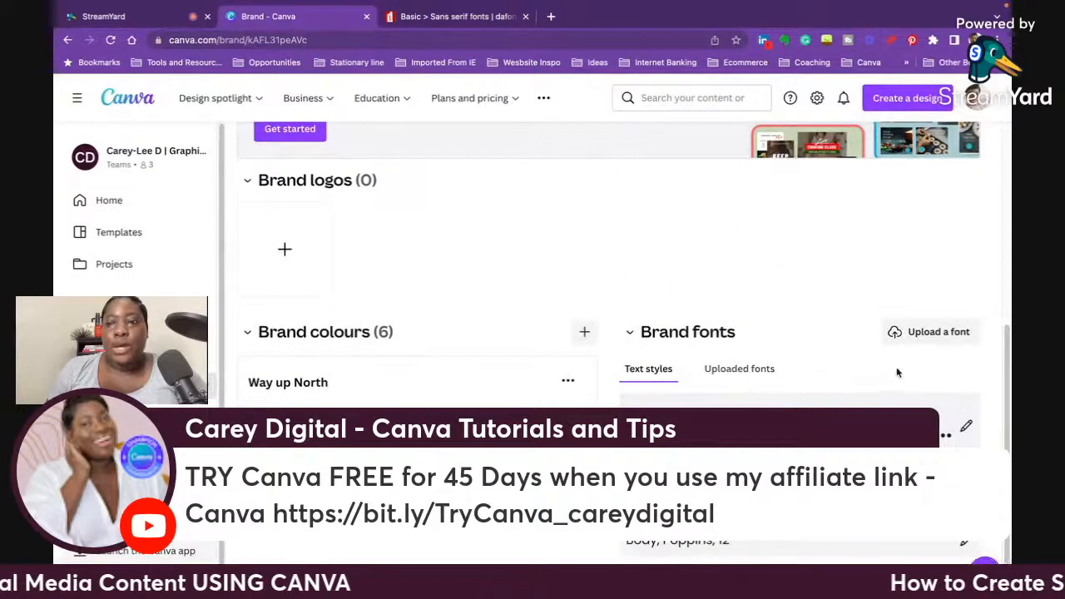
pyautogui.click(729, 333)
pyautogui.click(689, 349)
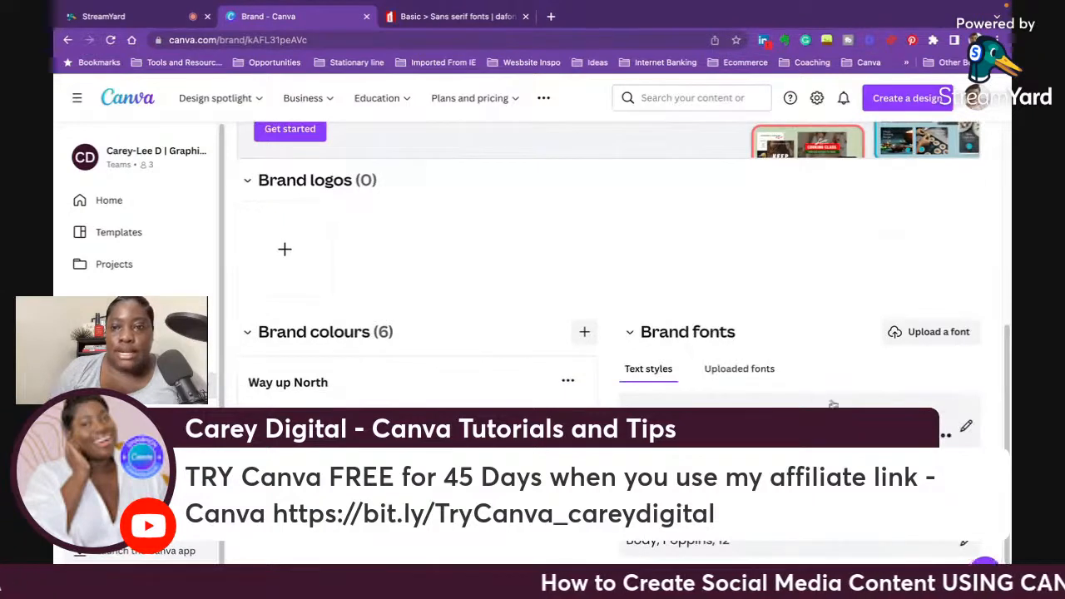
pyautogui.click(966, 428)
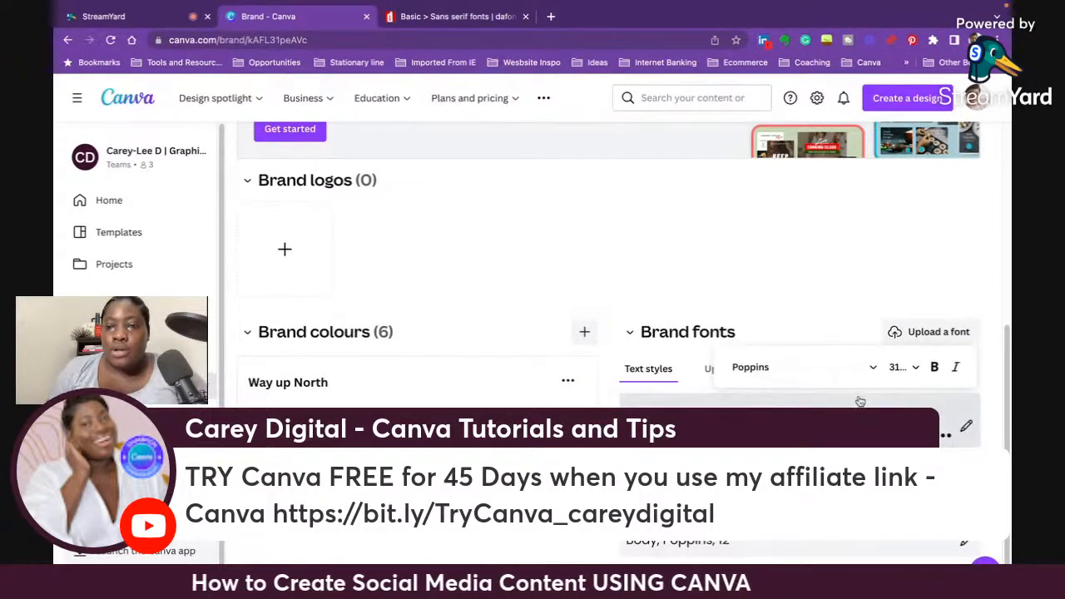
pyautogui.click(749, 367)
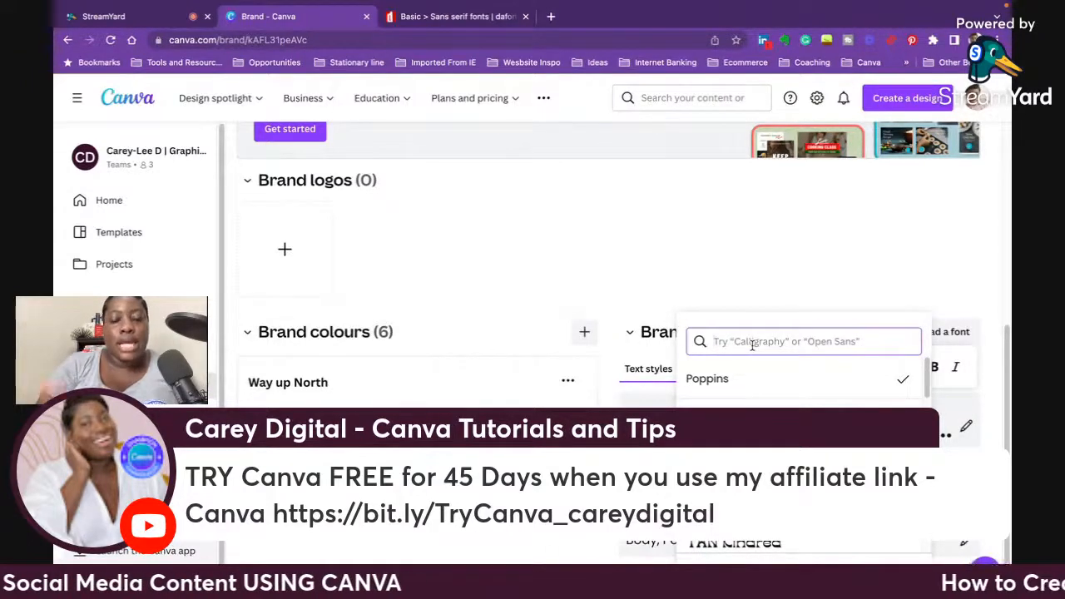
pyautogui.write('modern')
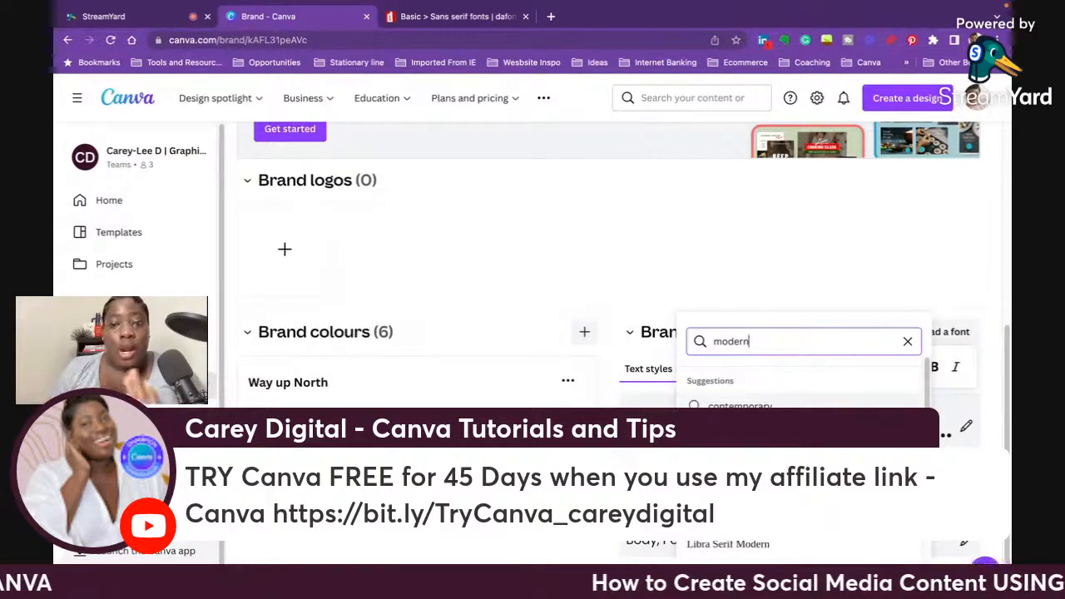
pyautogui.press('Return')
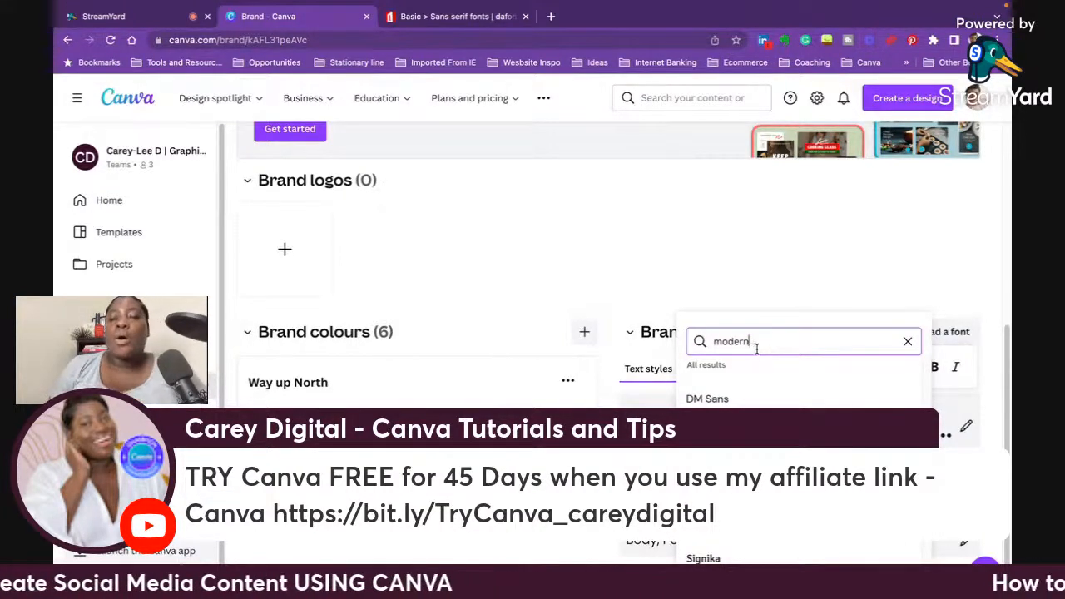
pyautogui.moveTo(756, 346); pyautogui.dragTo(700, 338)
pyautogui.write('scrip')
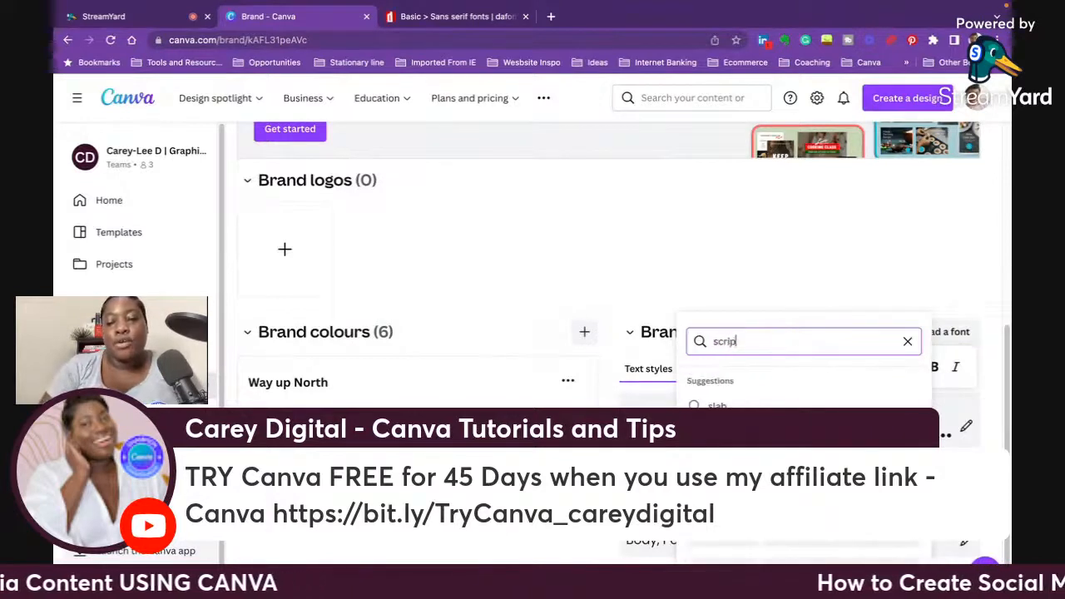
pyautogui.write('t')
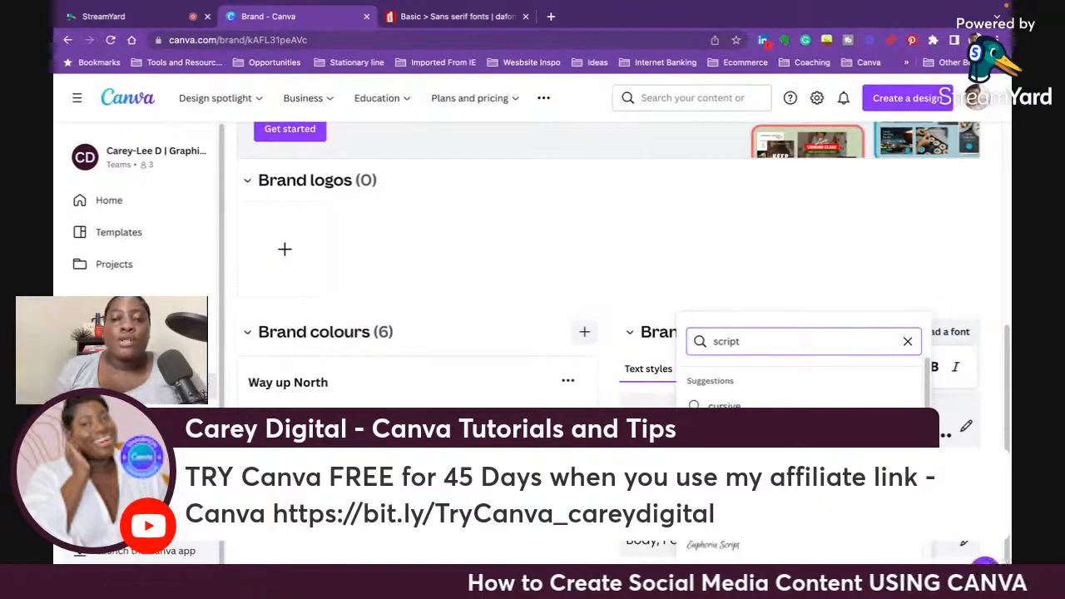
pyautogui.press('Return')
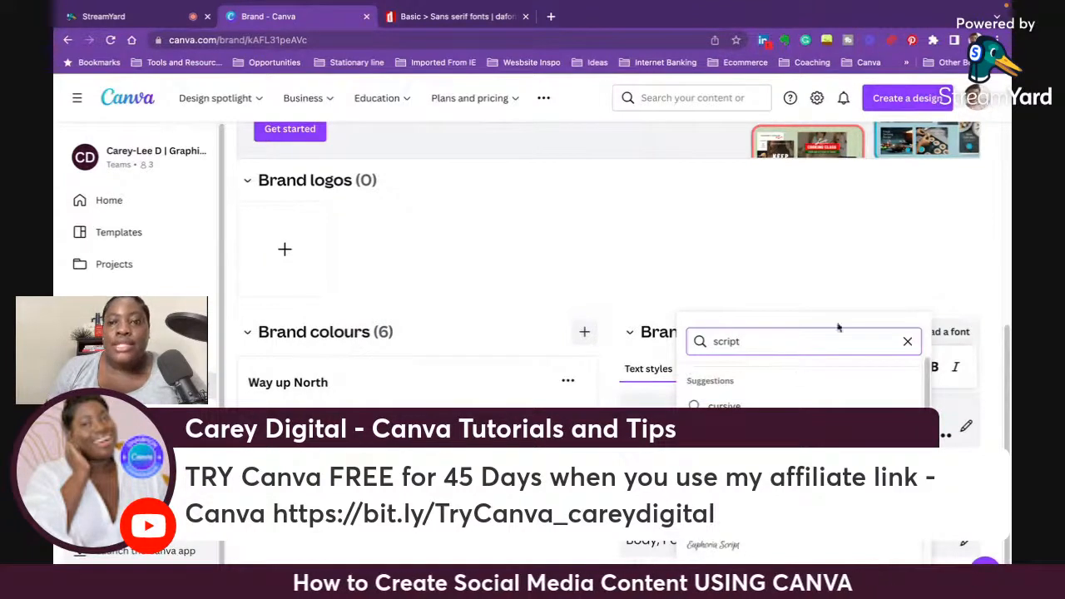
pyautogui.click(834, 287)
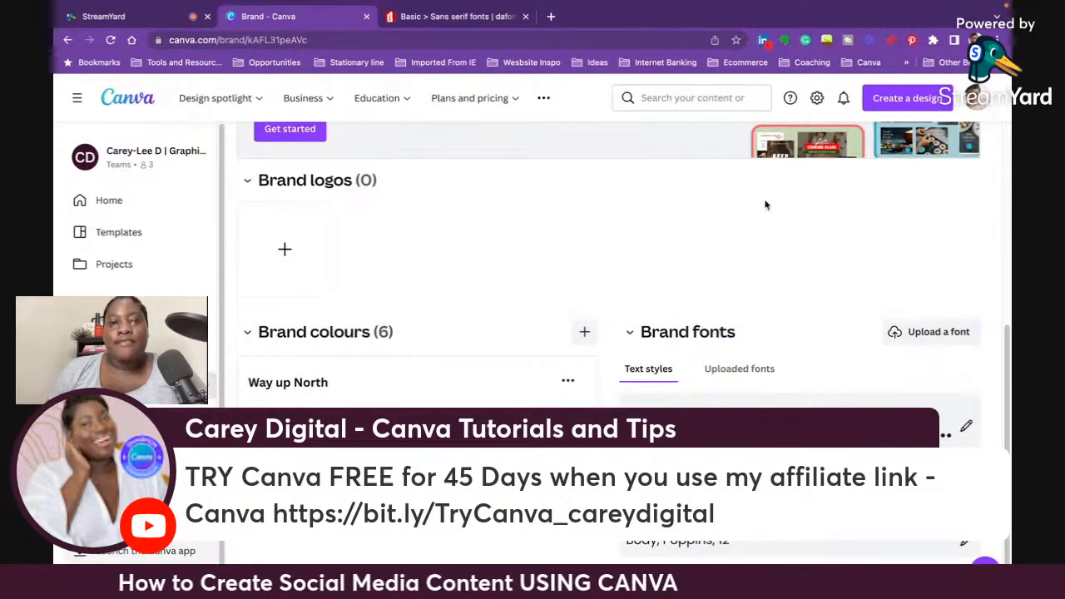
# Step: Switch to the DaFont page, download the Bebas font by Dharma Type and save it as bebas in Downloads
pyautogui.click(441, 15)
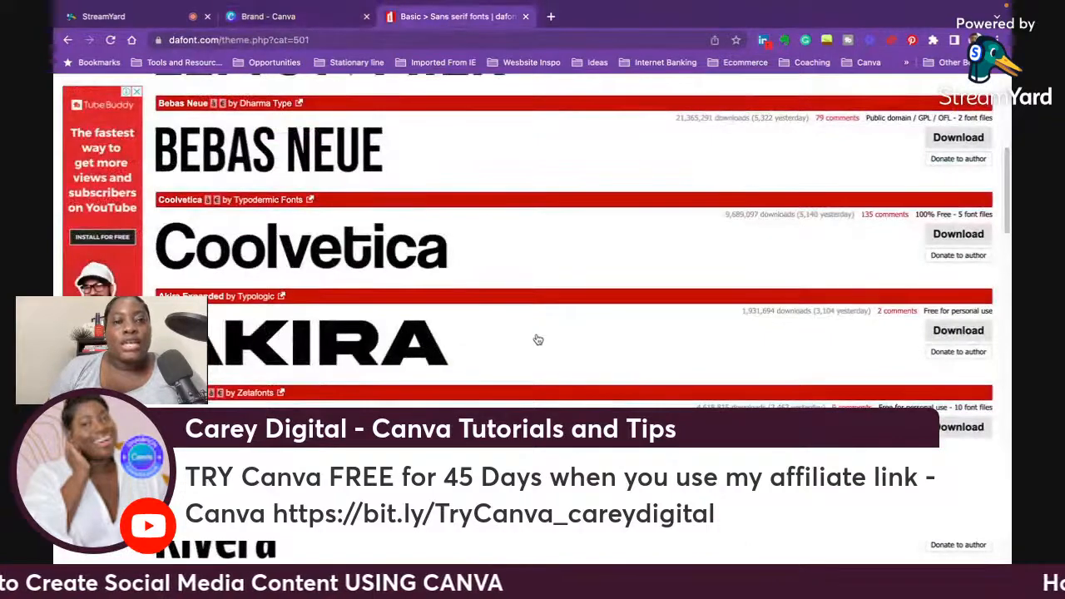
pyautogui.scroll(-4, 534, 338)
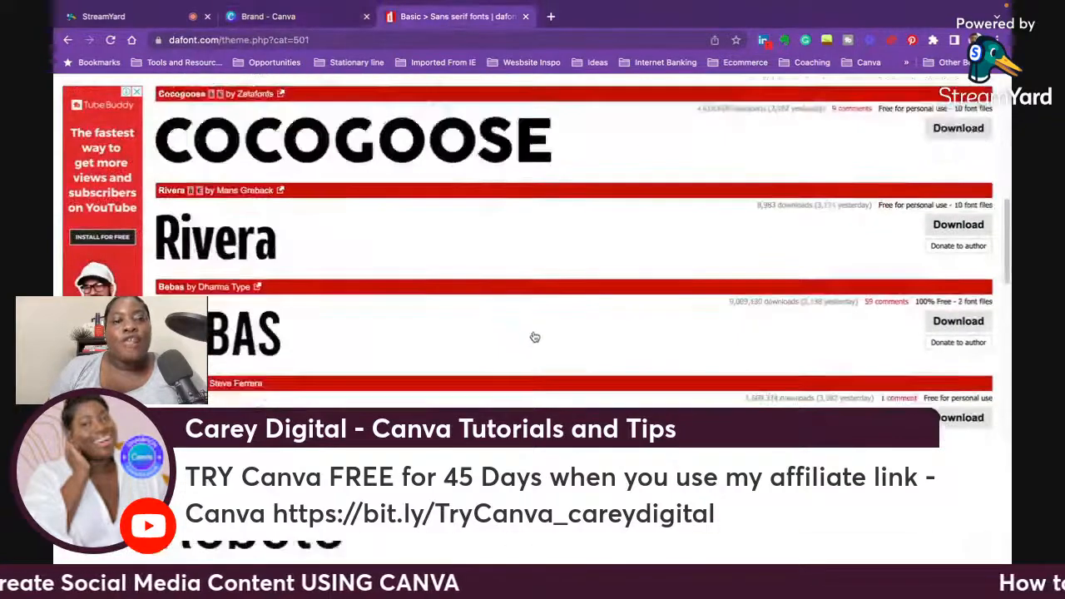
pyautogui.click(948, 321)
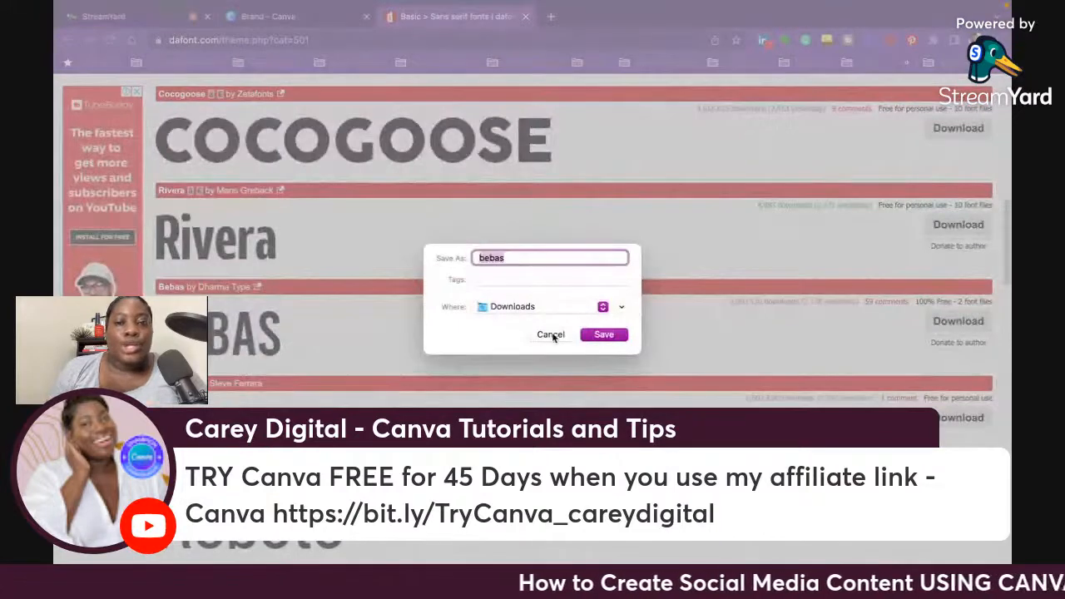
pyautogui.click(552, 335)
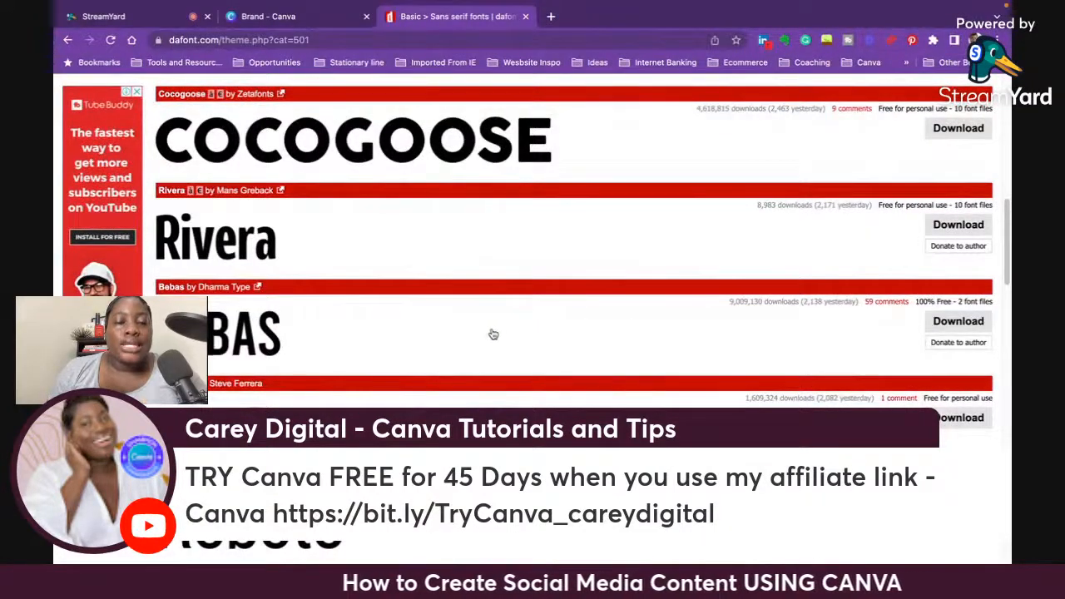
pyautogui.scroll(1, 401, 260)
pyautogui.click(958, 337)
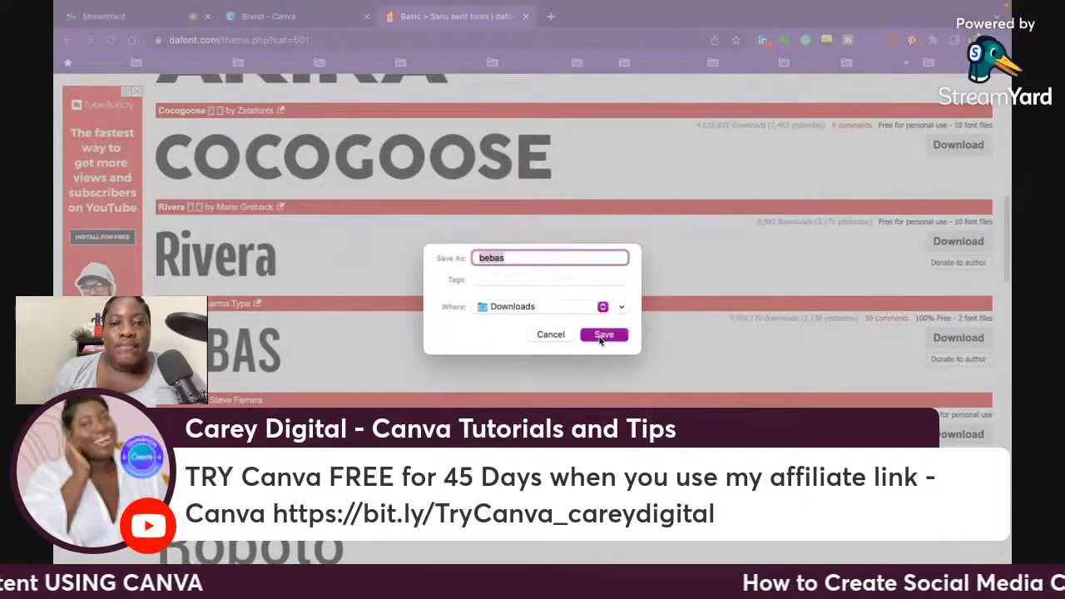
pyautogui.click(603, 334)
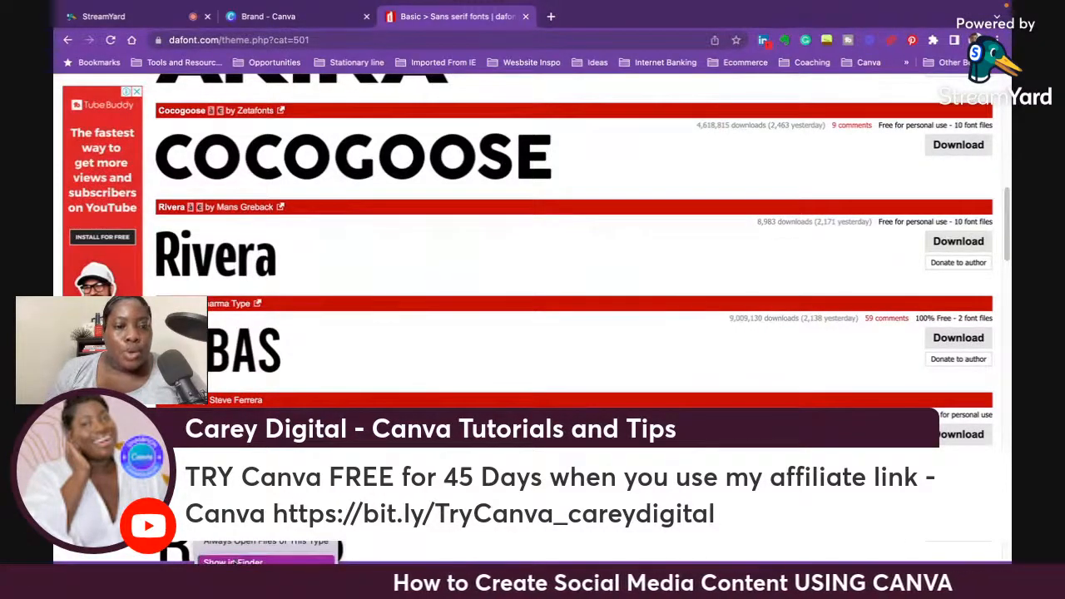
# Step: Show the downloaded bebas.zip in Finder, extract it with Archive Utility and open the bebas folder containing the font files
pyautogui.click(233, 561)
pyautogui.rightClick(231, 110)
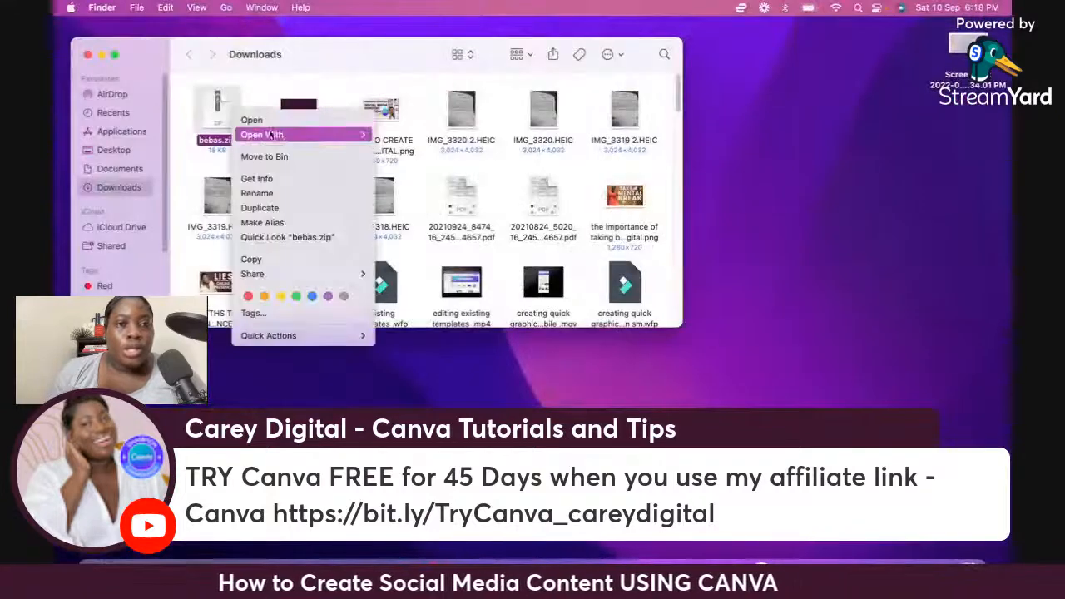
pyautogui.moveTo(322, 132)
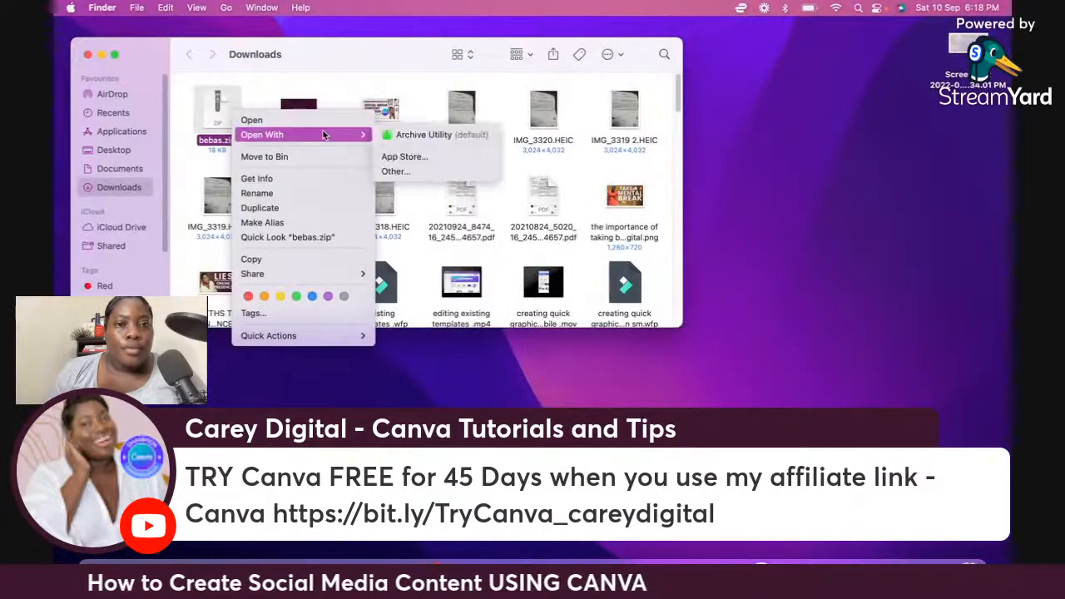
pyautogui.click(420, 136)
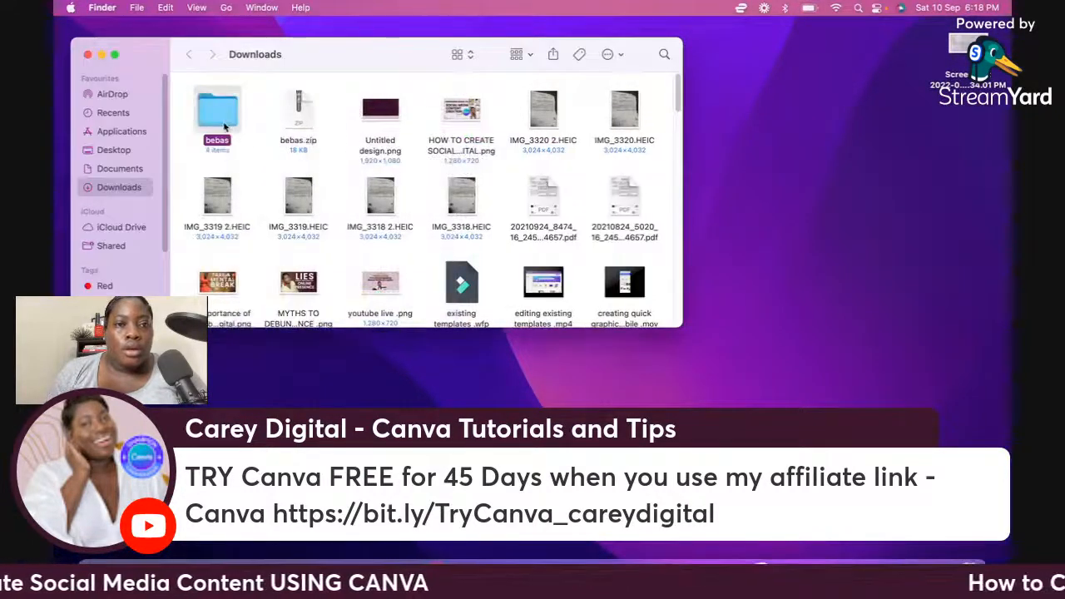
pyautogui.doubleClick(218, 116)
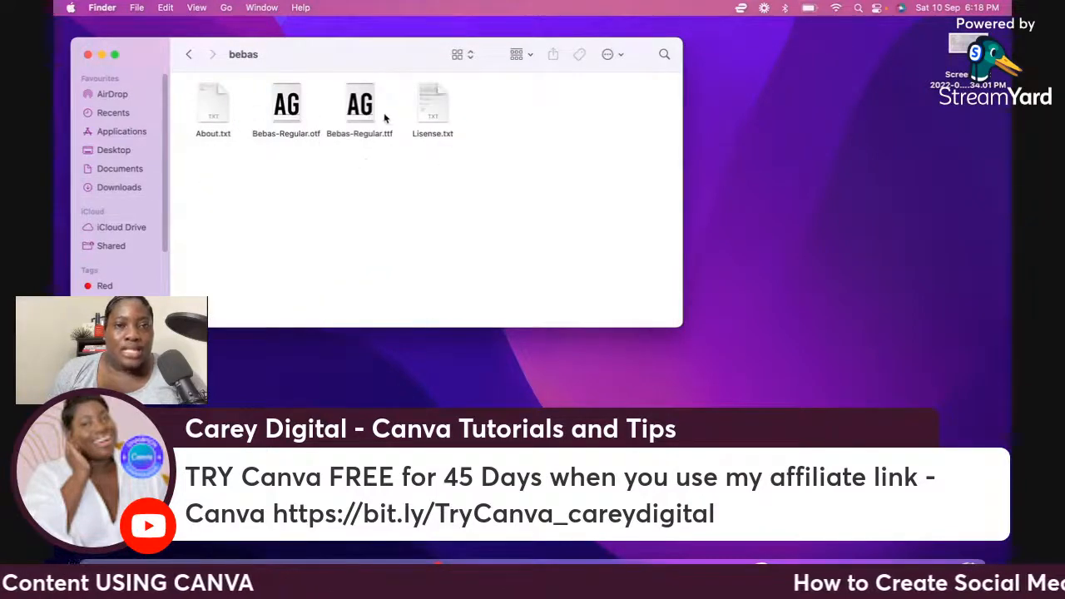
pyautogui.moveTo(377, 155); pyautogui.dragTo(278, 118)
pyautogui.click(327, 162)
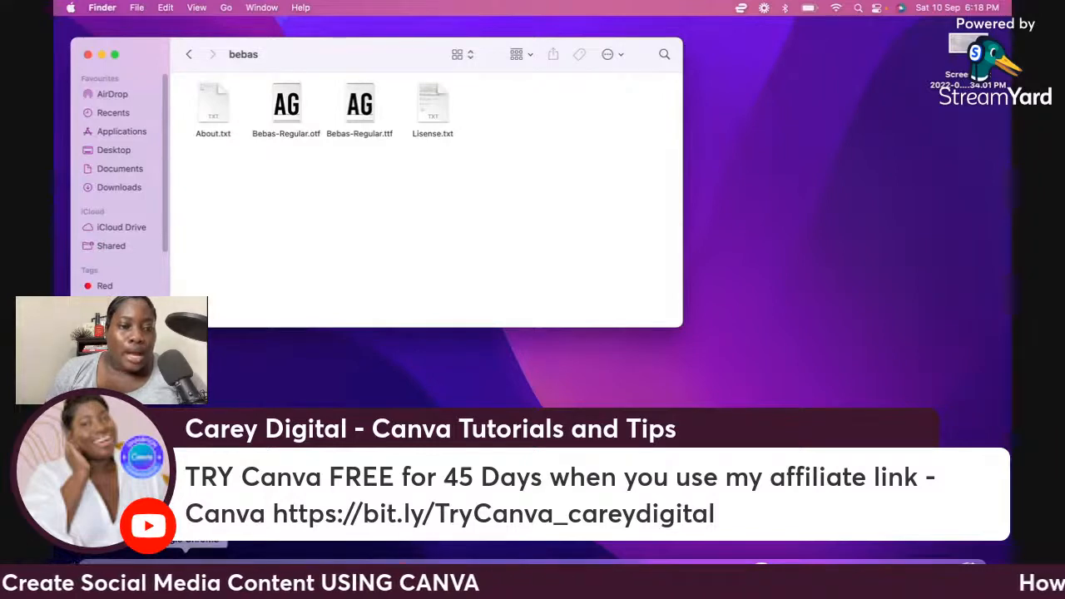
# Step: Switch back to the Canva brand kit, upload Bebas-Regular.ttf as a brand font and confirm the right to use it
pyautogui.click(184, 575)
pyautogui.click(291, 18)
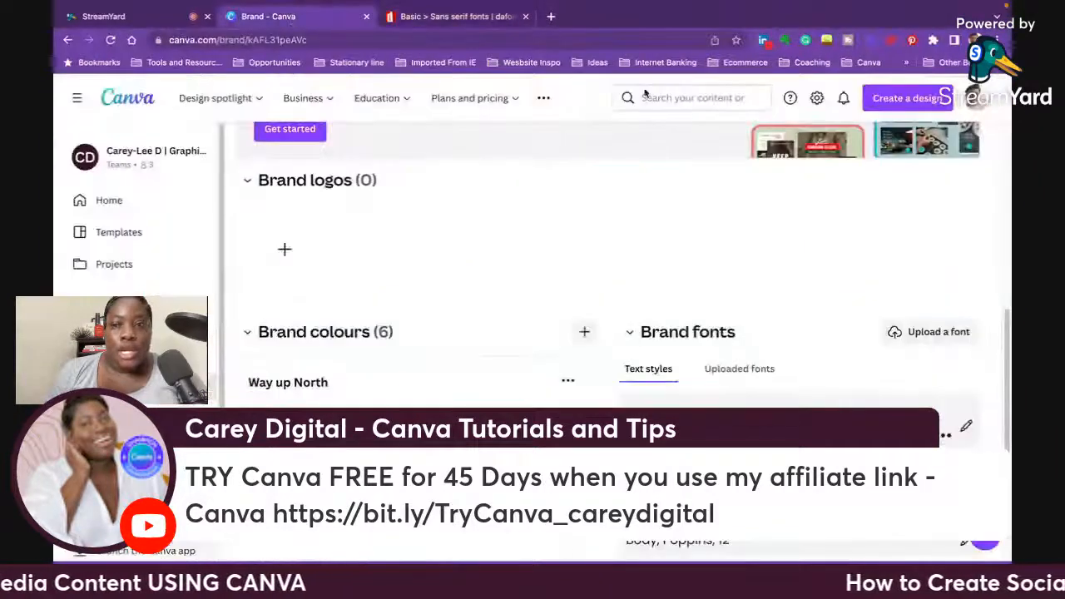
pyautogui.scroll(-1, 795, 316)
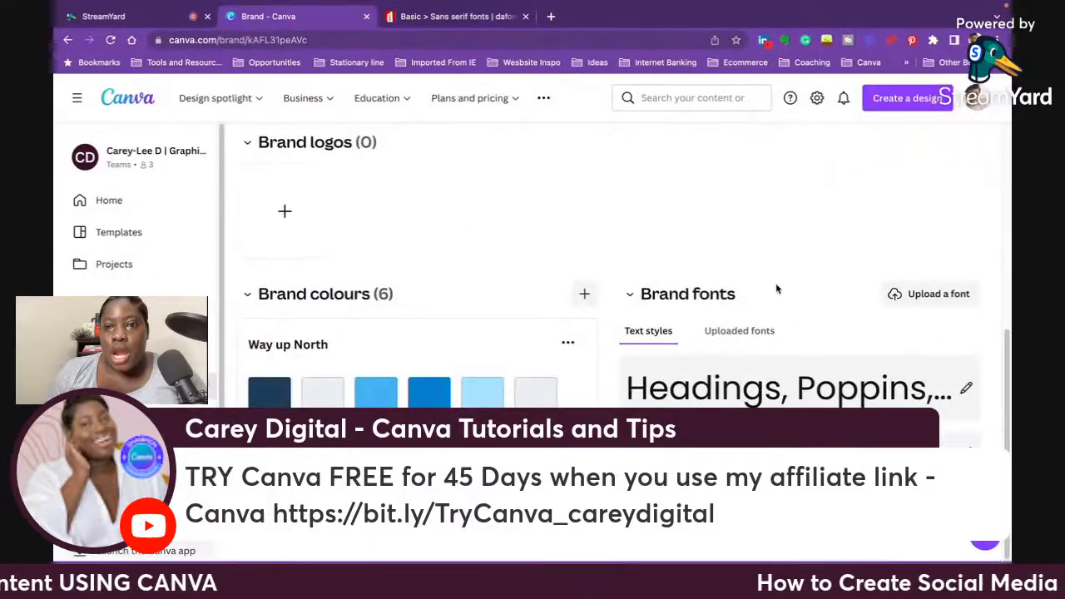
pyautogui.click(938, 295)
pyautogui.doubleClick(230, 204)
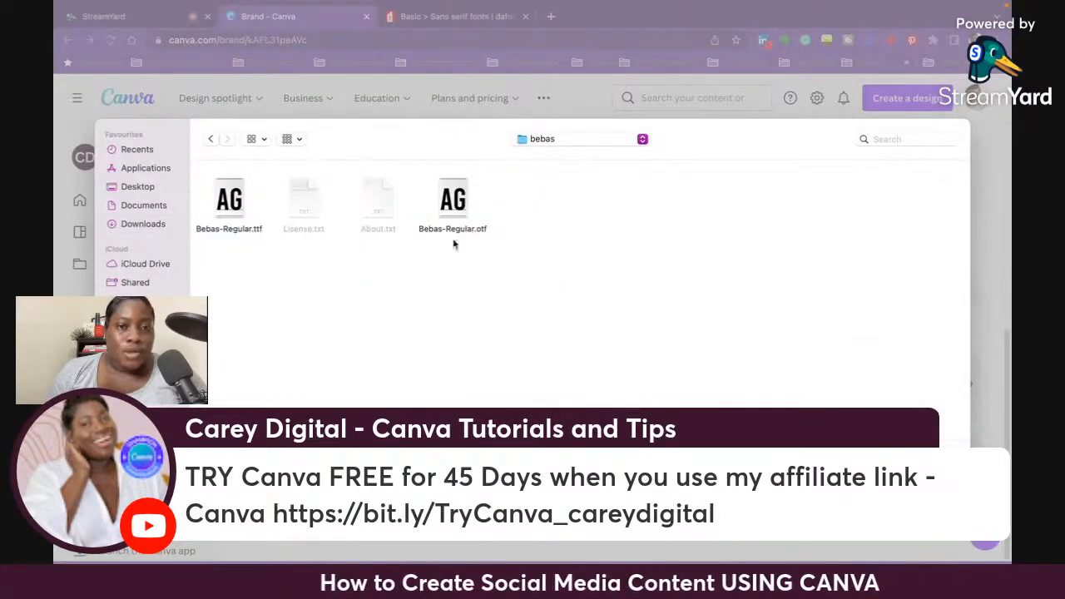
pyautogui.click(232, 206)
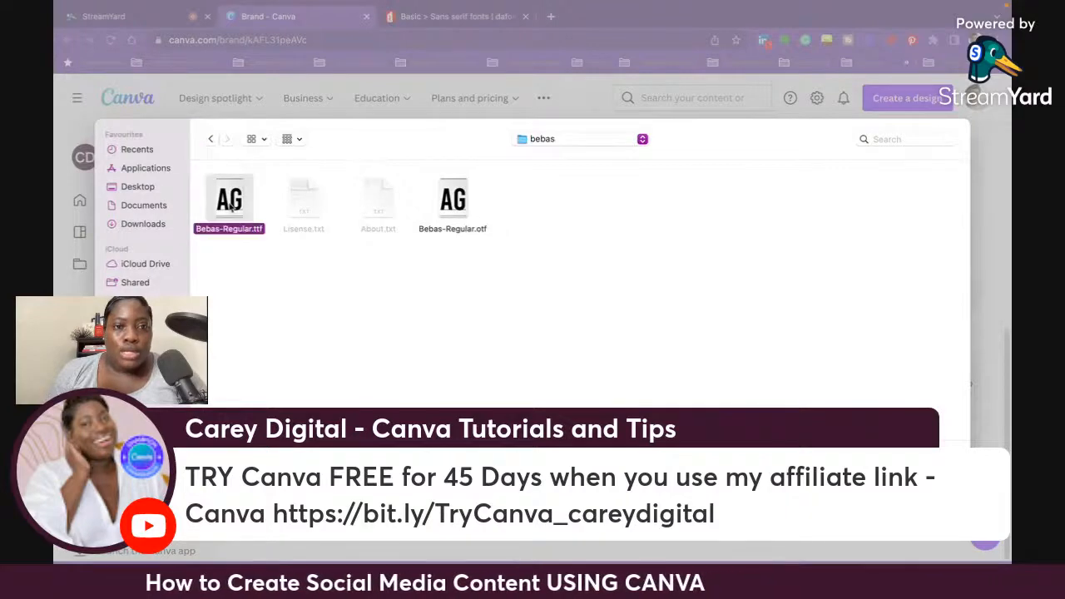
pyautogui.doubleClick(232, 206)
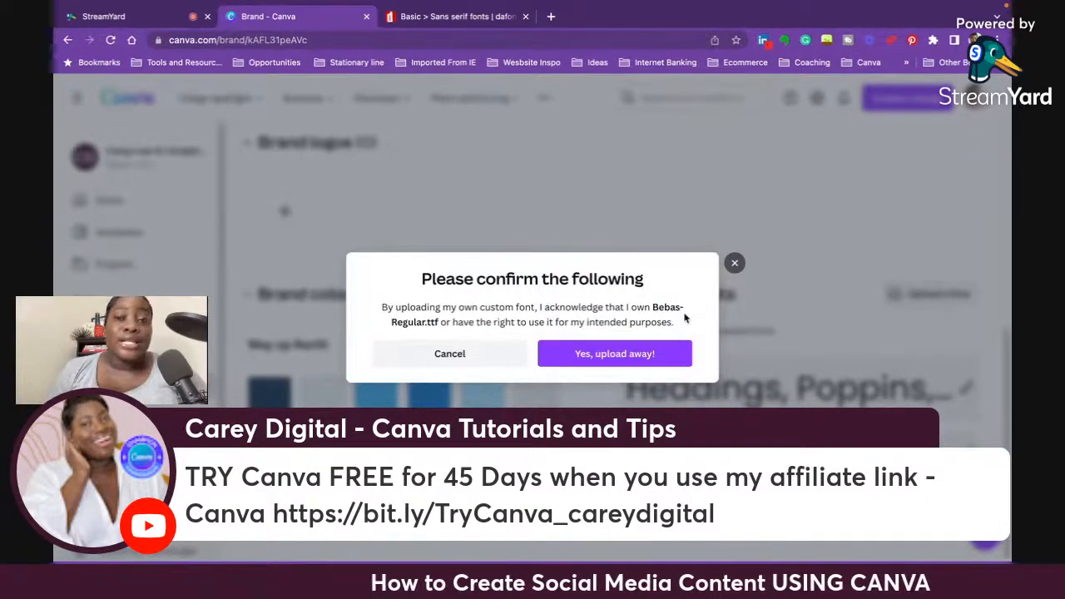
pyautogui.click(653, 354)
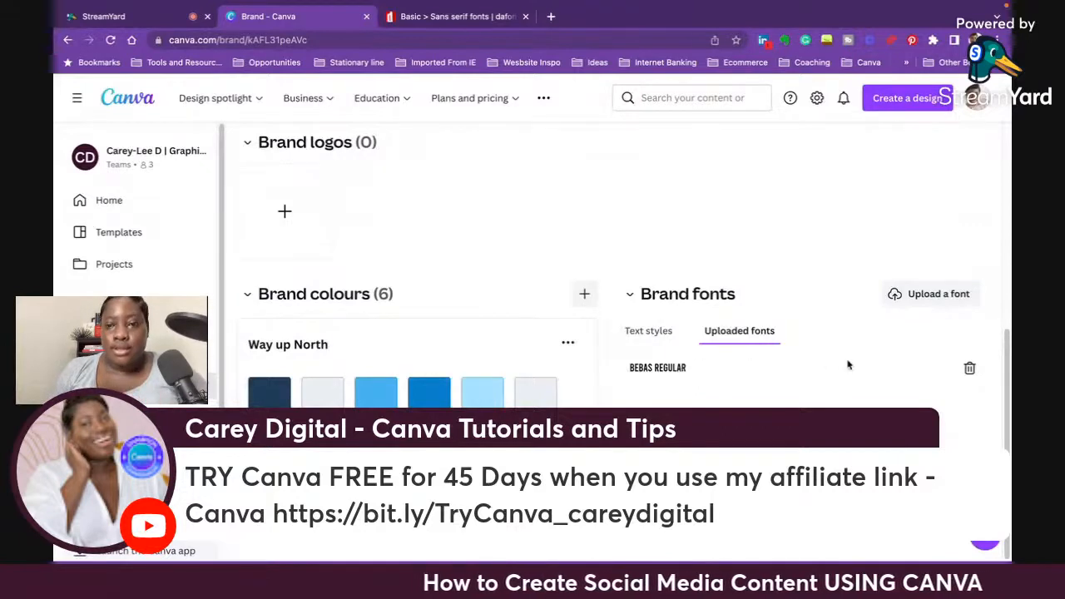
# Step: Search the heading text style's fonts for bebas and set its font to Bebas Regular
pyautogui.click(654, 332)
pyautogui.click(925, 402)
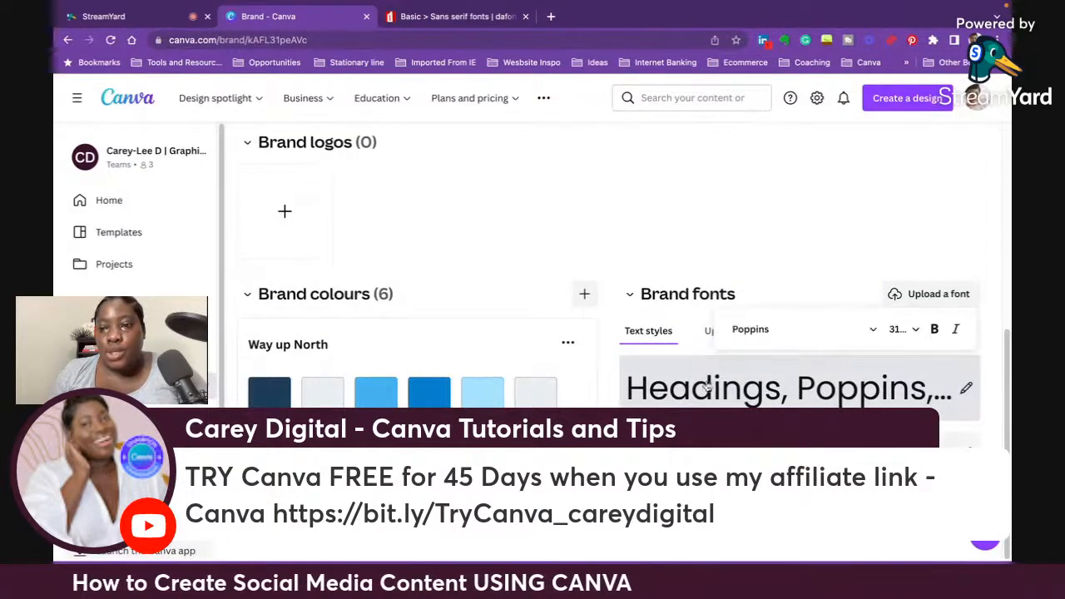
pyautogui.click(808, 325)
pyautogui.moveTo(754, 325); pyautogui.dragTo(701, 314)
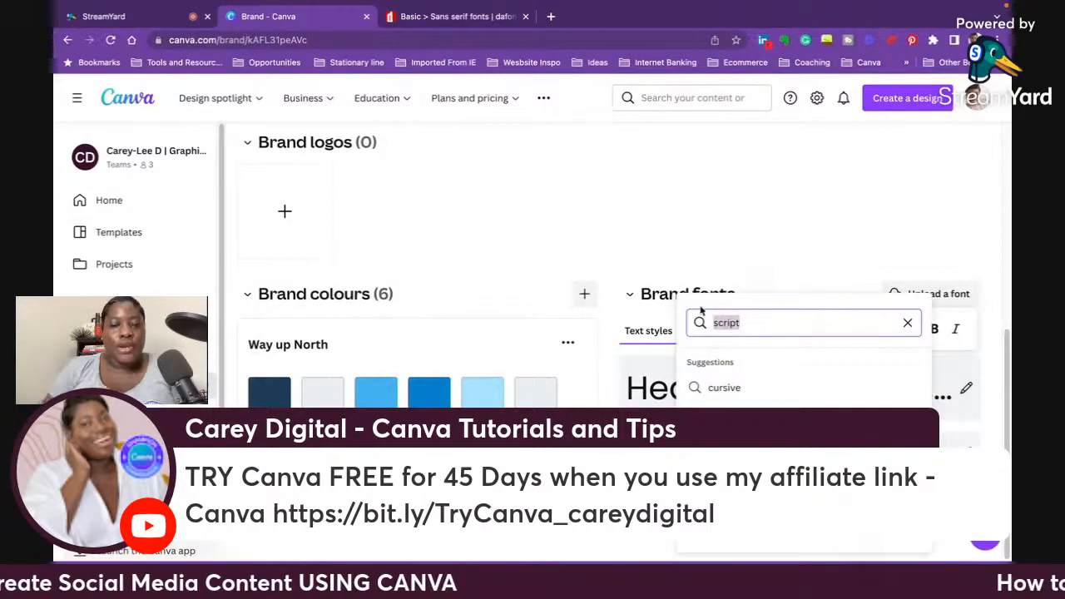
pyautogui.write('bebas')
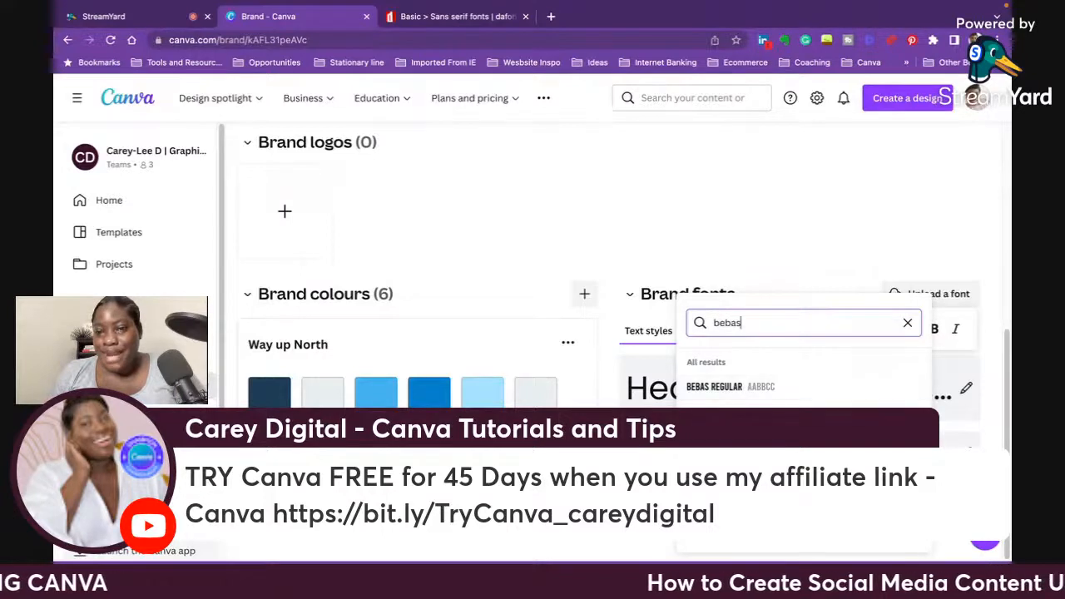
pyautogui.click(690, 393)
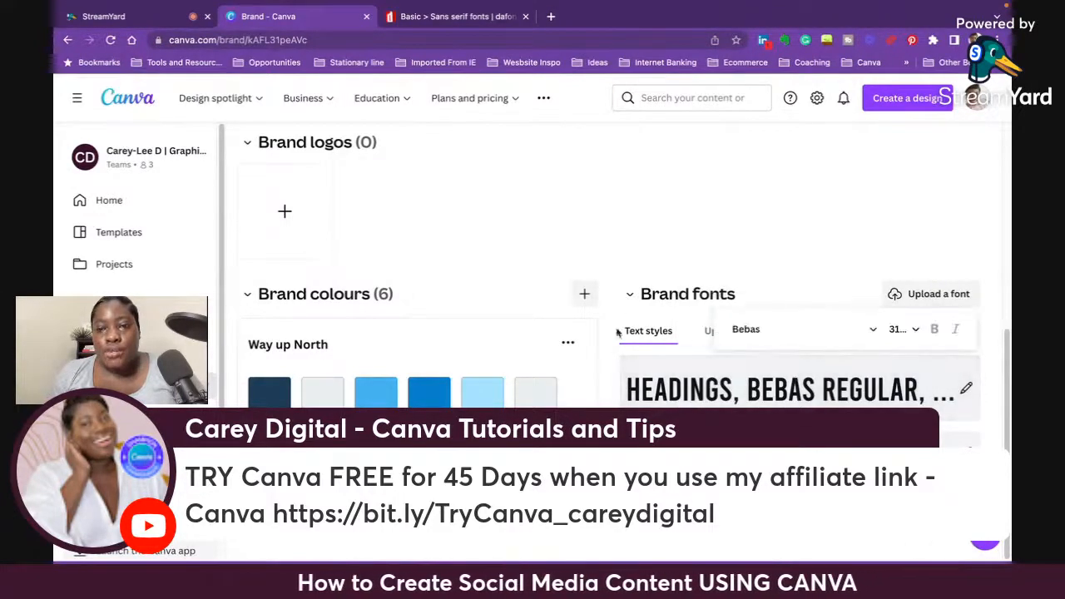
# Step: Set the heading text style's font back to Poppins
pyautogui.click(860, 326)
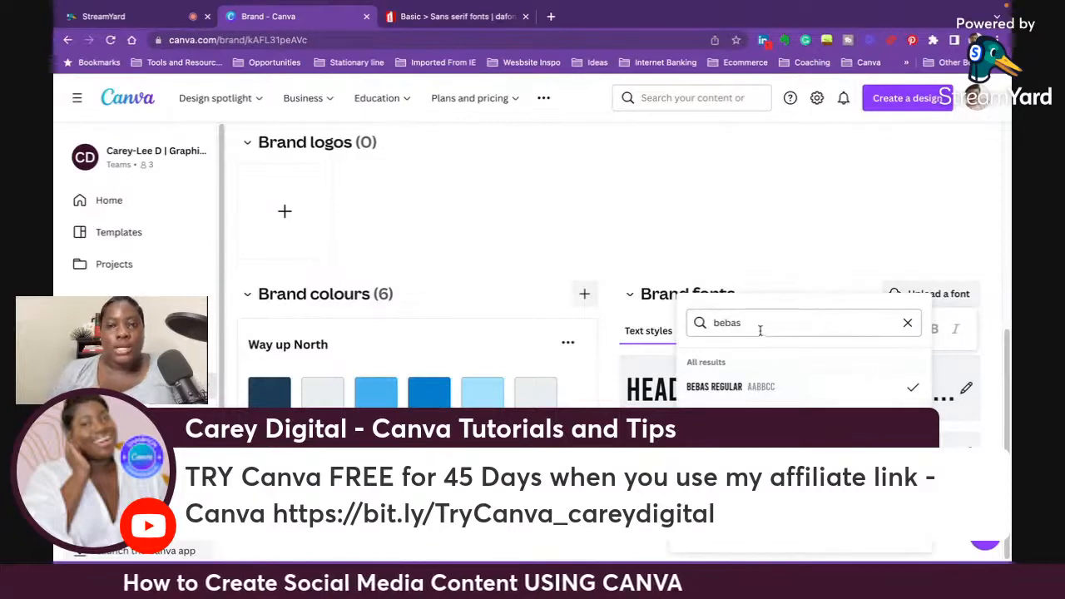
pyautogui.moveTo(760, 327); pyautogui.dragTo(689, 323)
pyautogui.write('popp')
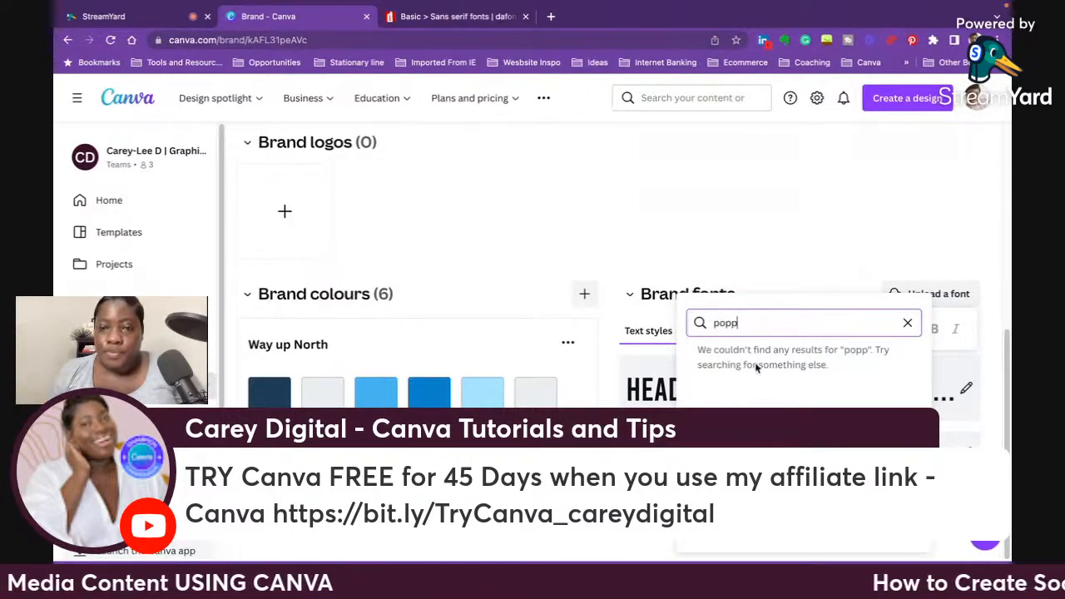
pyautogui.press('BackSpace')
pyautogui.click(720, 389)
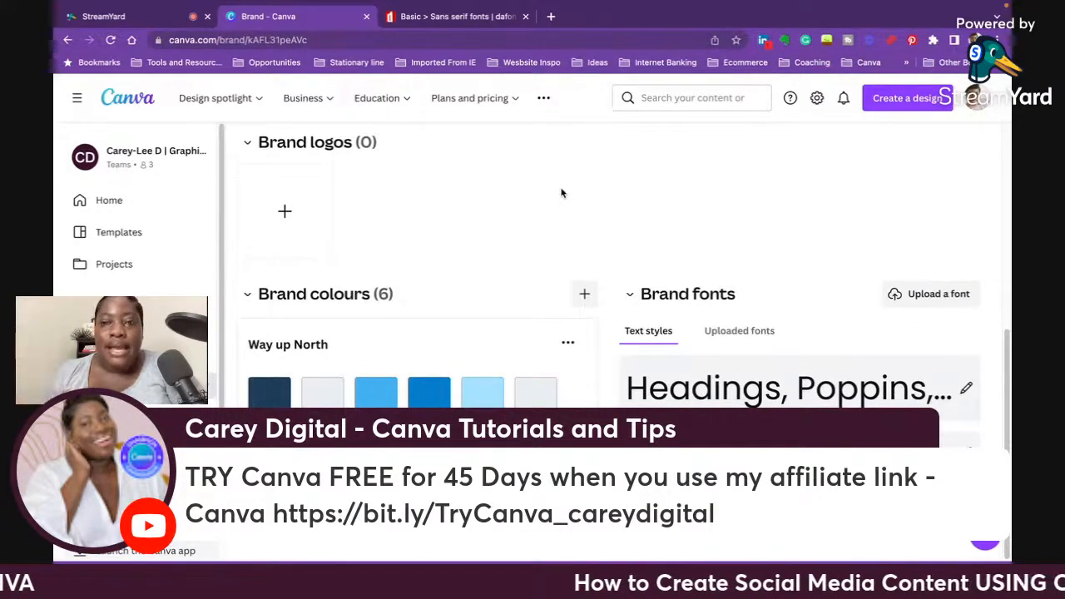
# Step: Review the brand kit's logo, colour and font sections, and open the brand templates page
pyautogui.scroll(1, 577, 229)
pyautogui.scroll(5, 547, 244)
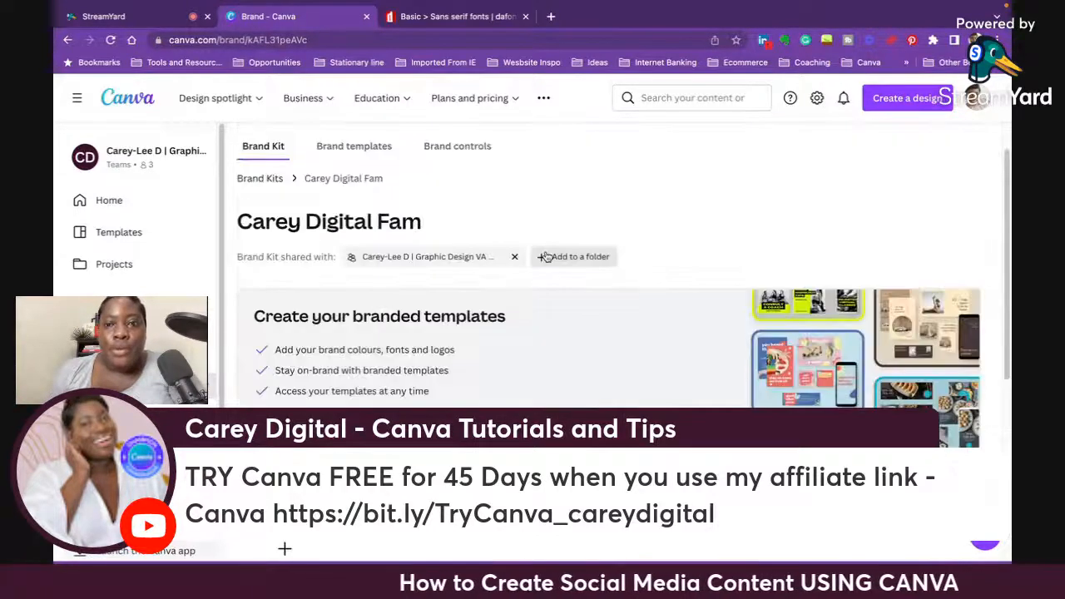
pyautogui.scroll(-3, 549, 254)
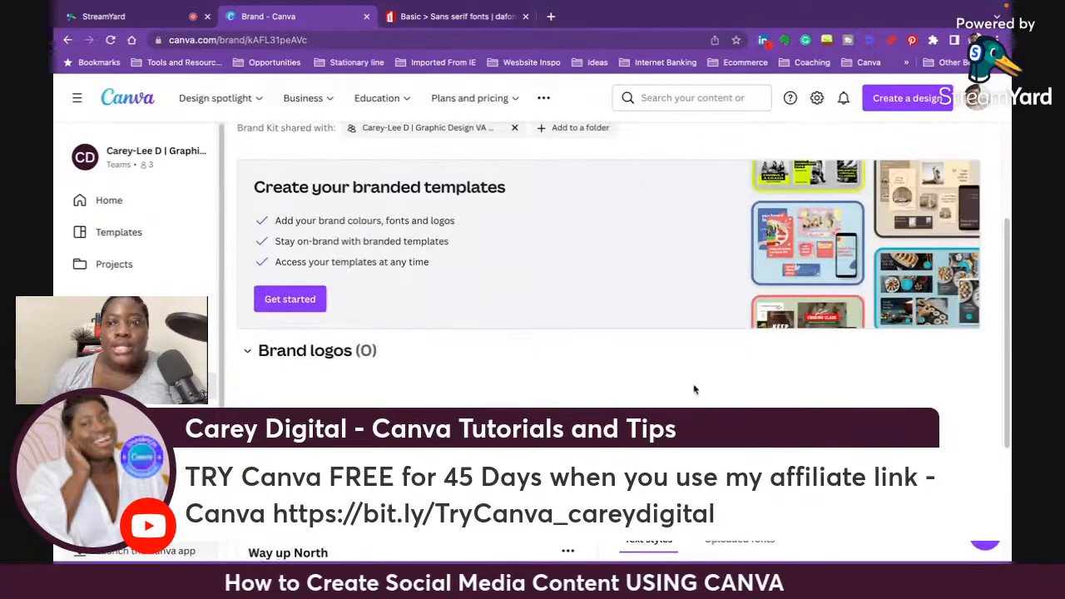
pyautogui.scroll(-3, 694, 389)
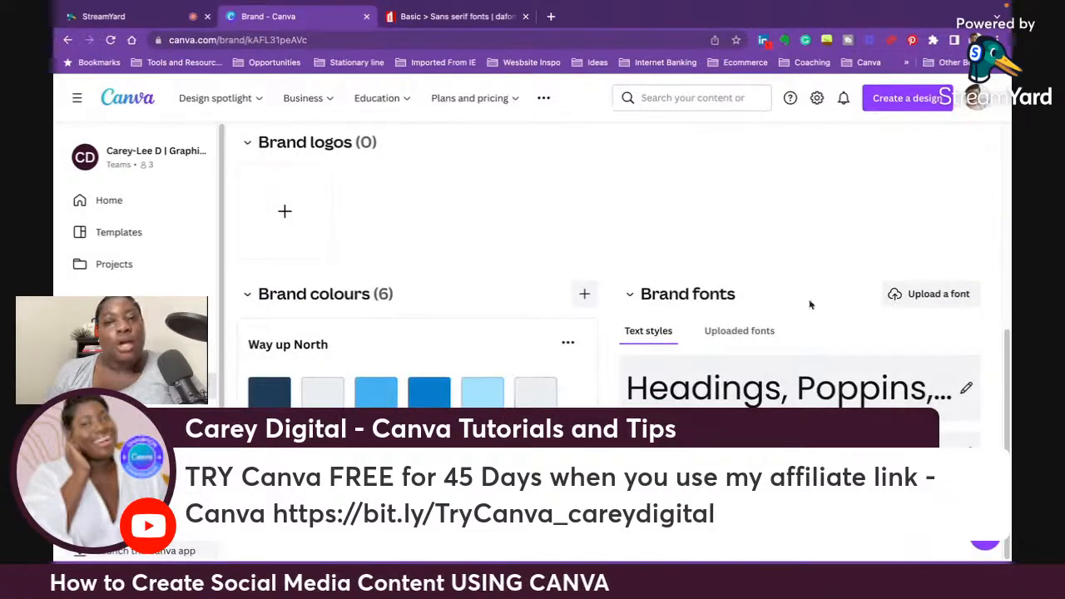
pyautogui.scroll(5, 737, 270)
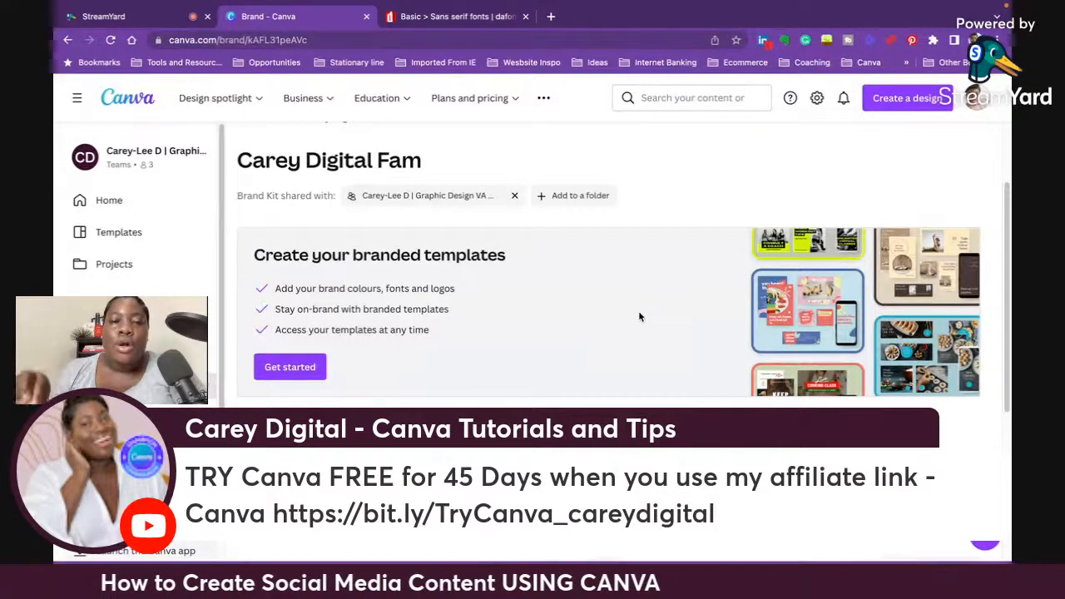
pyautogui.scroll(-2, 639, 316)
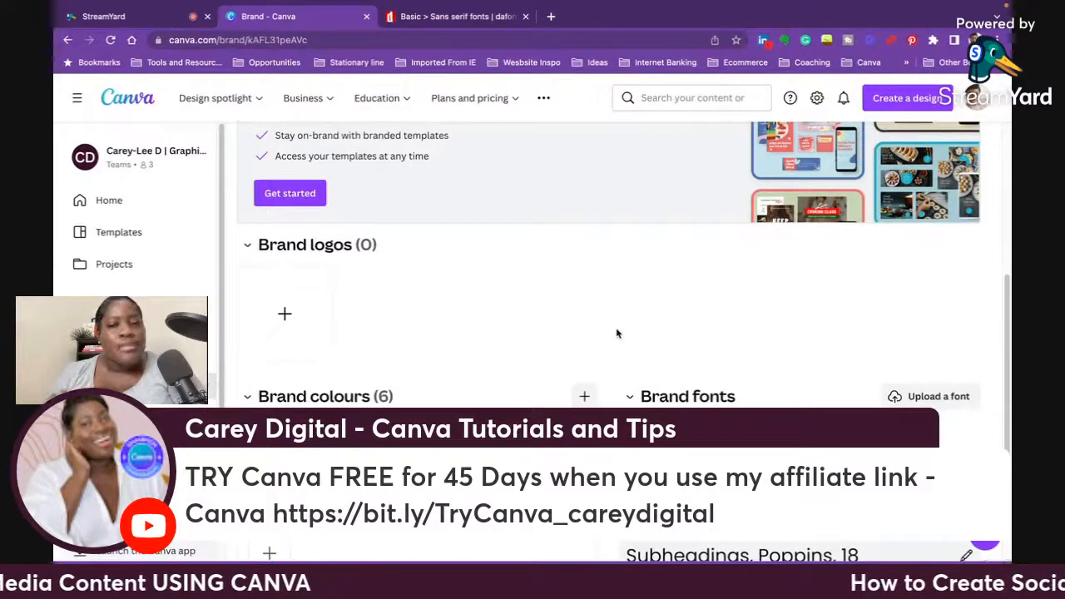
pyautogui.scroll(3, 603, 346)
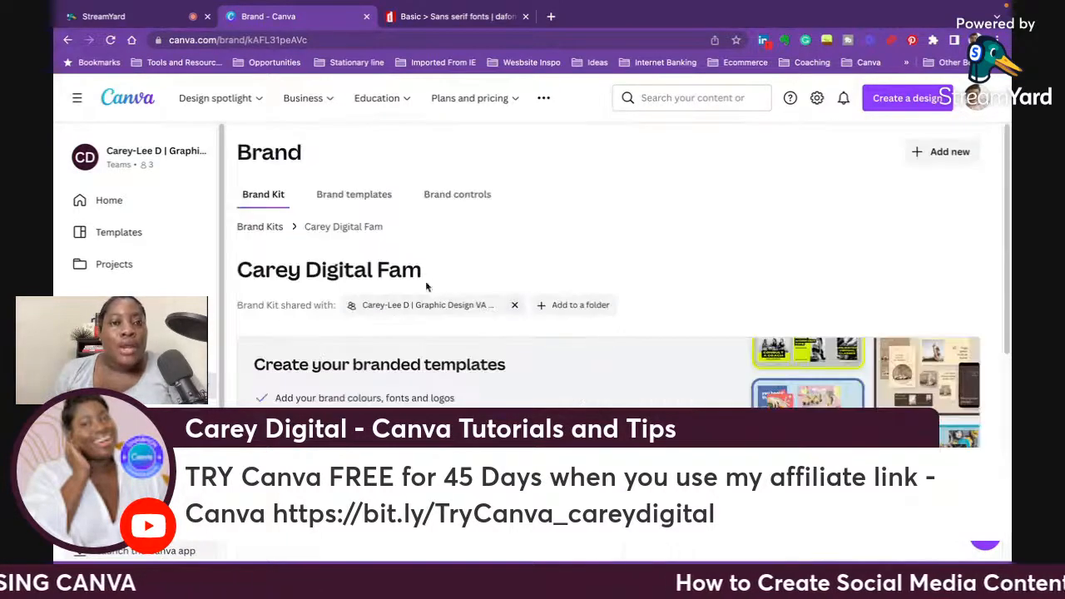
pyautogui.click(353, 201)
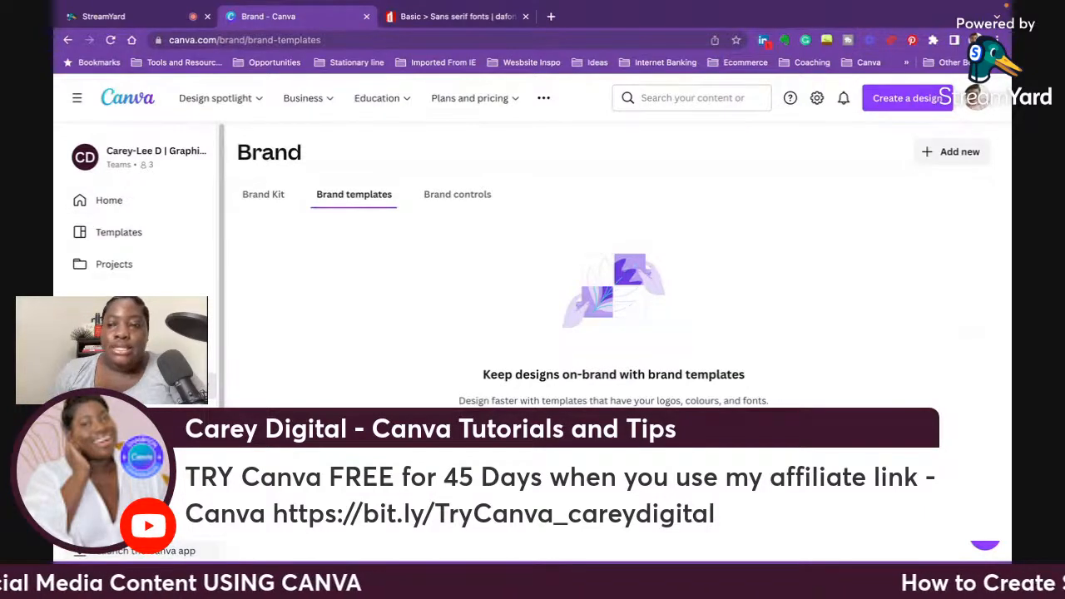
pyautogui.hotkey('ctrl', 'Left')
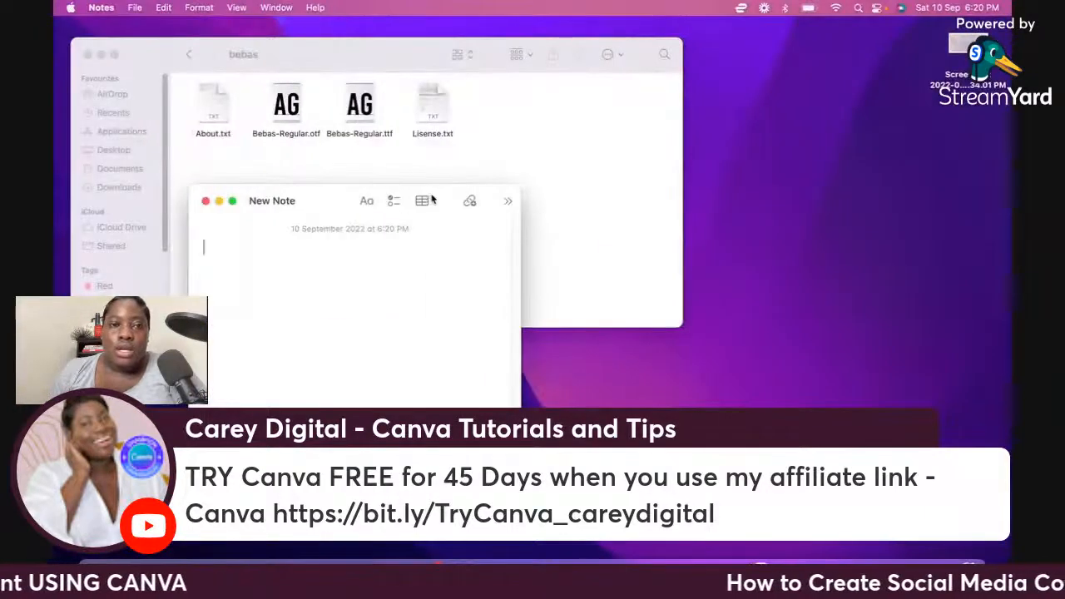
pyautogui.click(205, 201)
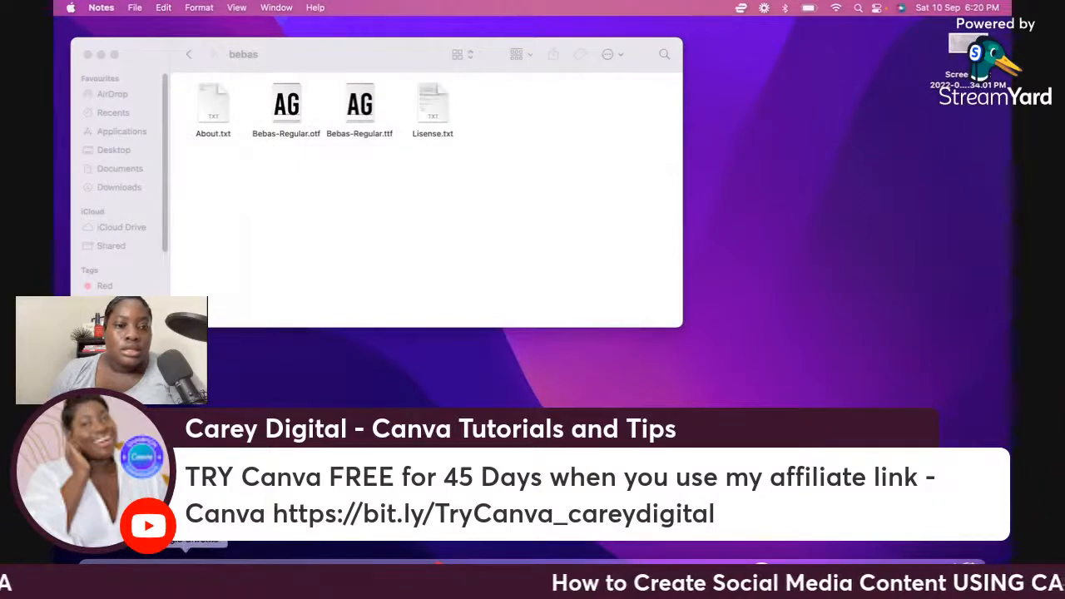
pyautogui.click(185, 575)
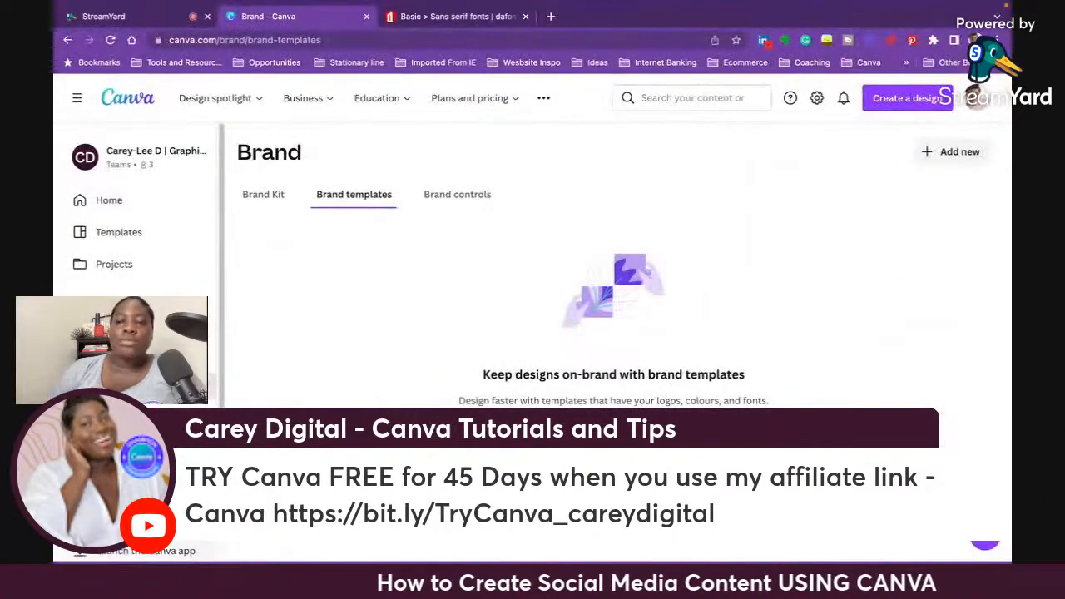
# Step: Create a new Instagram Post (Portrait) brand template and name it Training Template | Carey digital
pyautogui.click(613, 443)
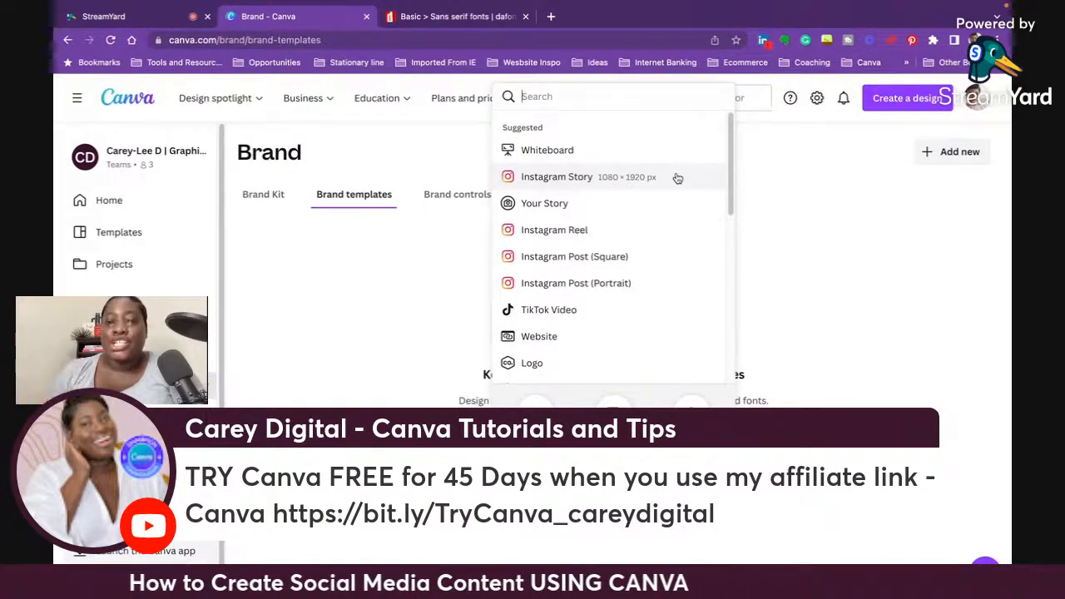
pyautogui.click(611, 283)
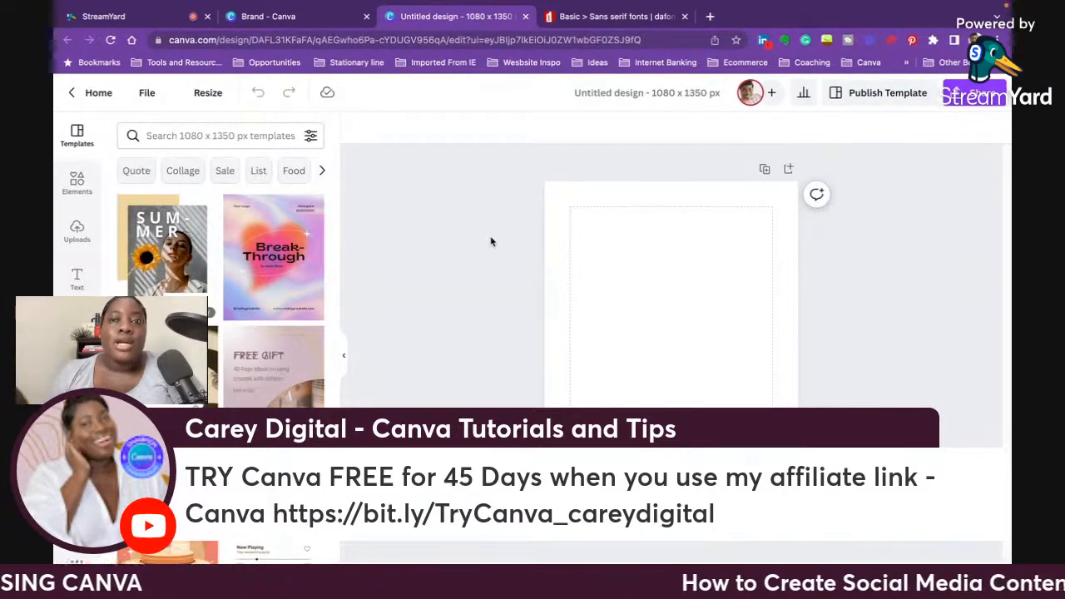
pyautogui.click(647, 101)
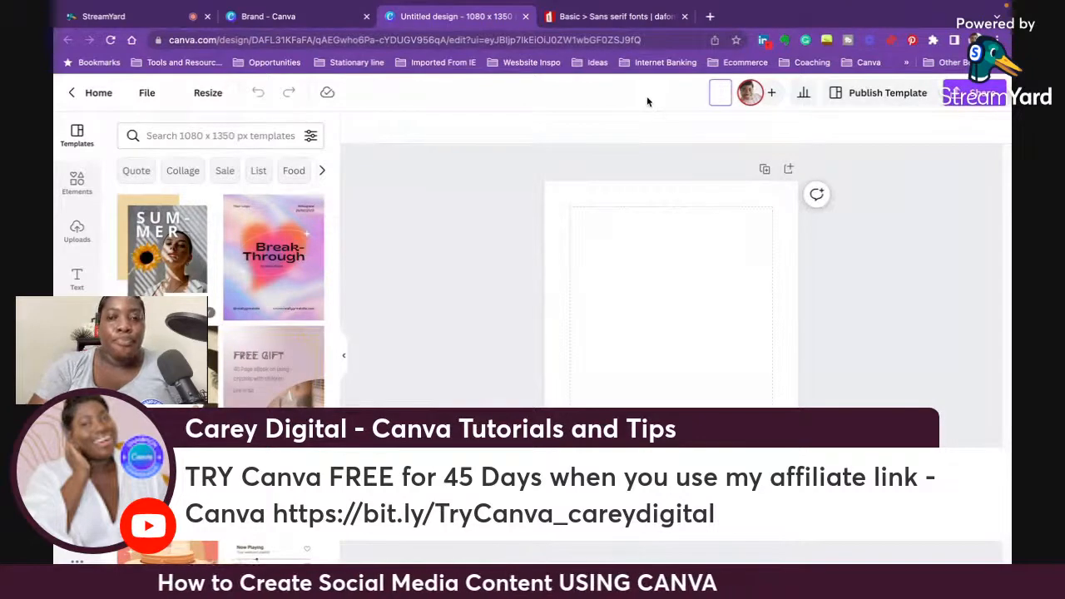
pyautogui.write('A')
pyautogui.press('BackSpace')
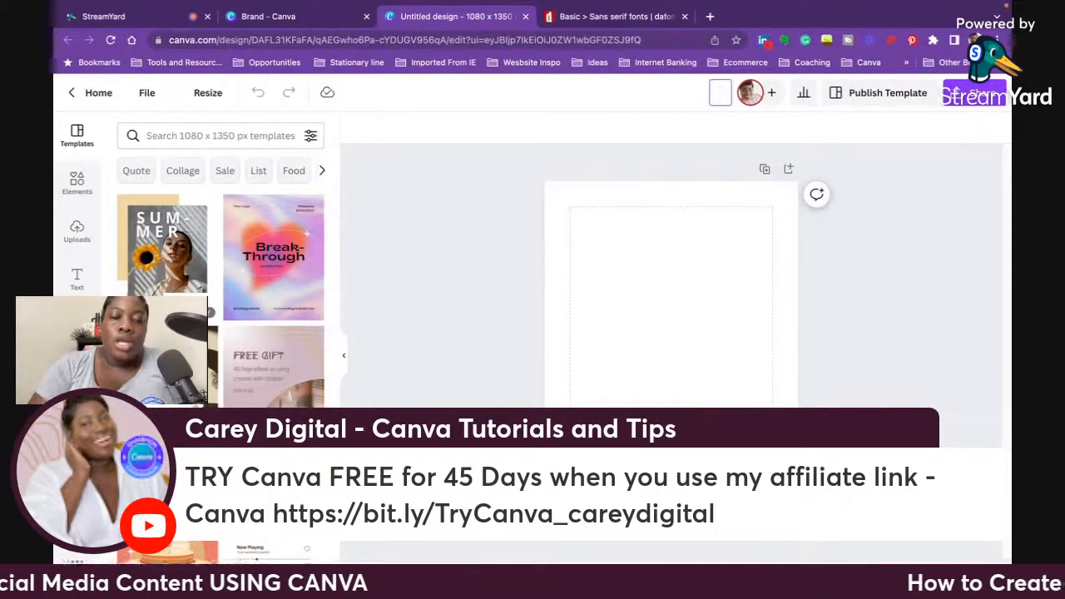
pyautogui.write('Training T')
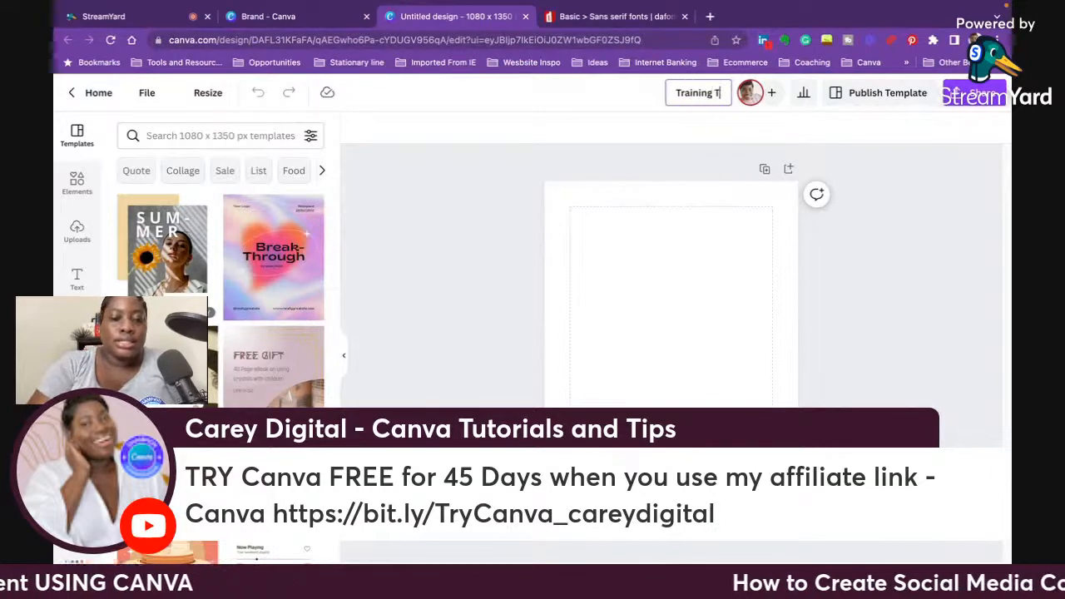
pyautogui.write('emplate')
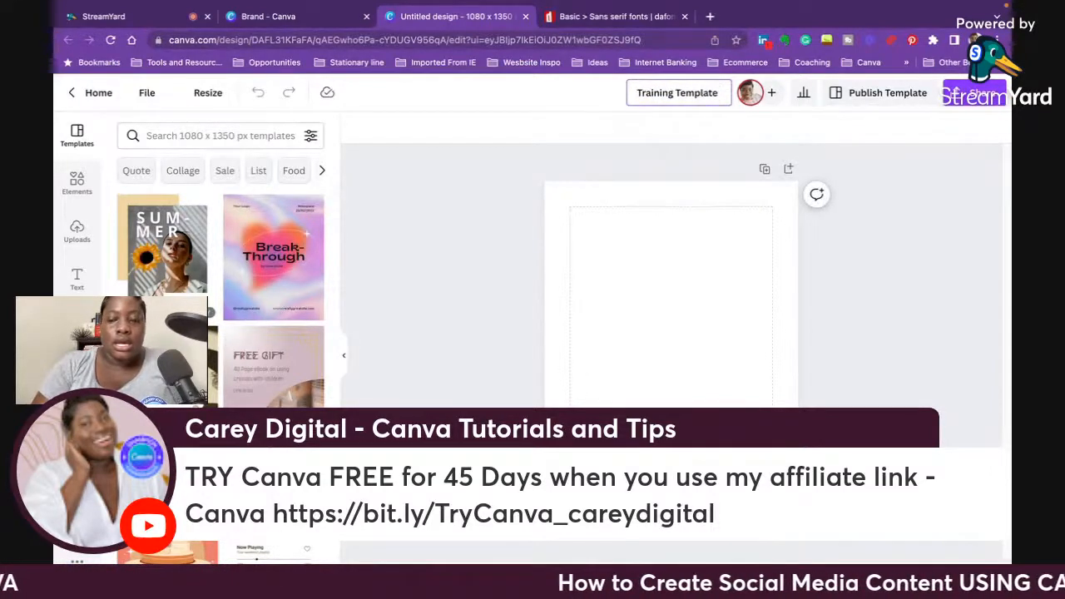
pyautogui.write(' | Carey d')
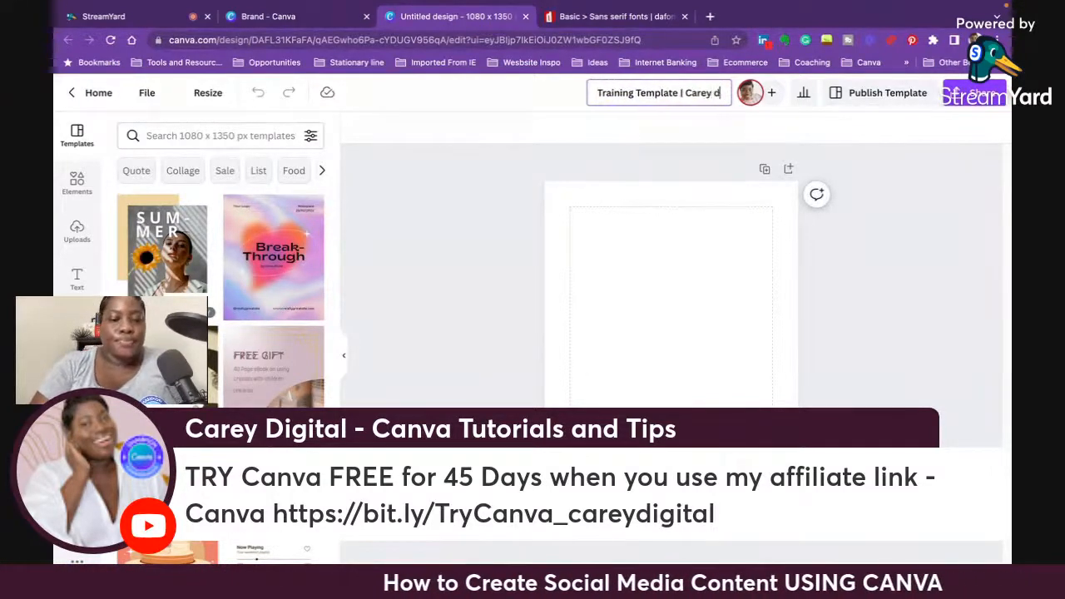
pyautogui.write('igital')
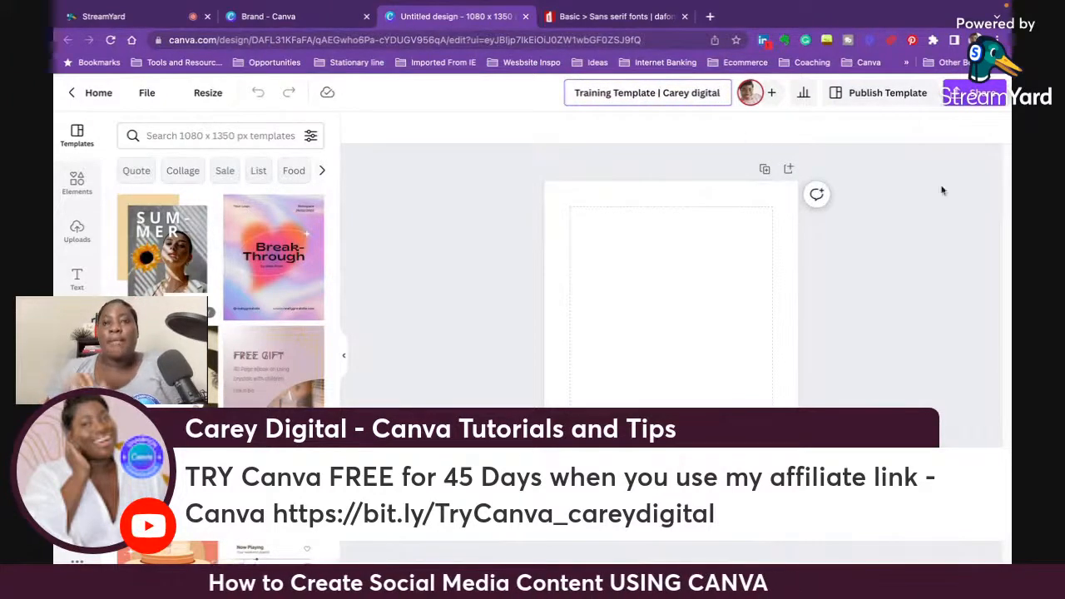
pyautogui.press('Return')
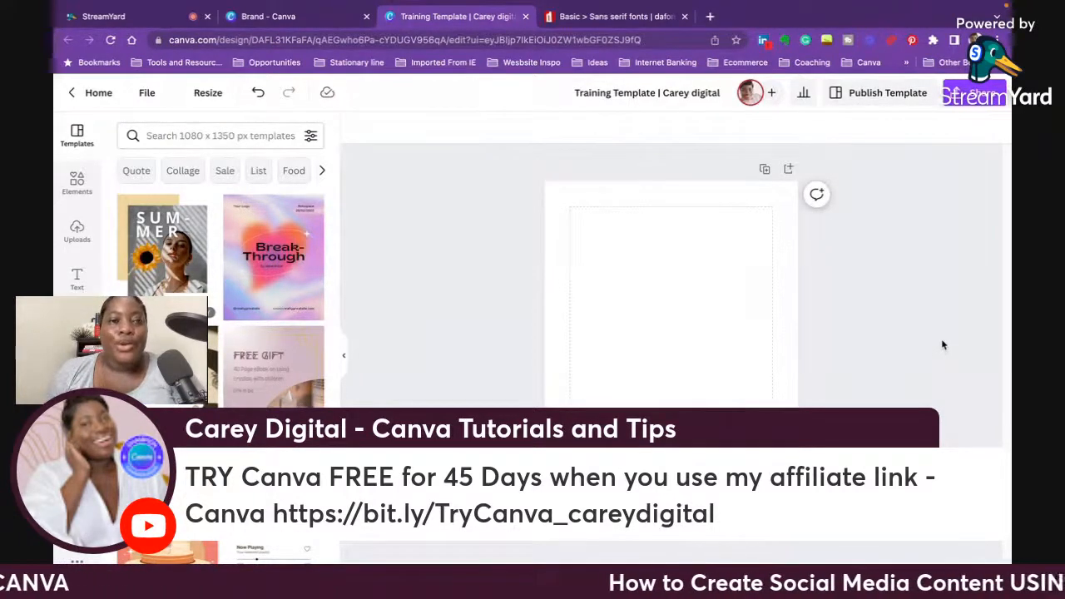
# Step: Browse the suggested templates, then search the templates for Announcement
pyautogui.click(728, 340)
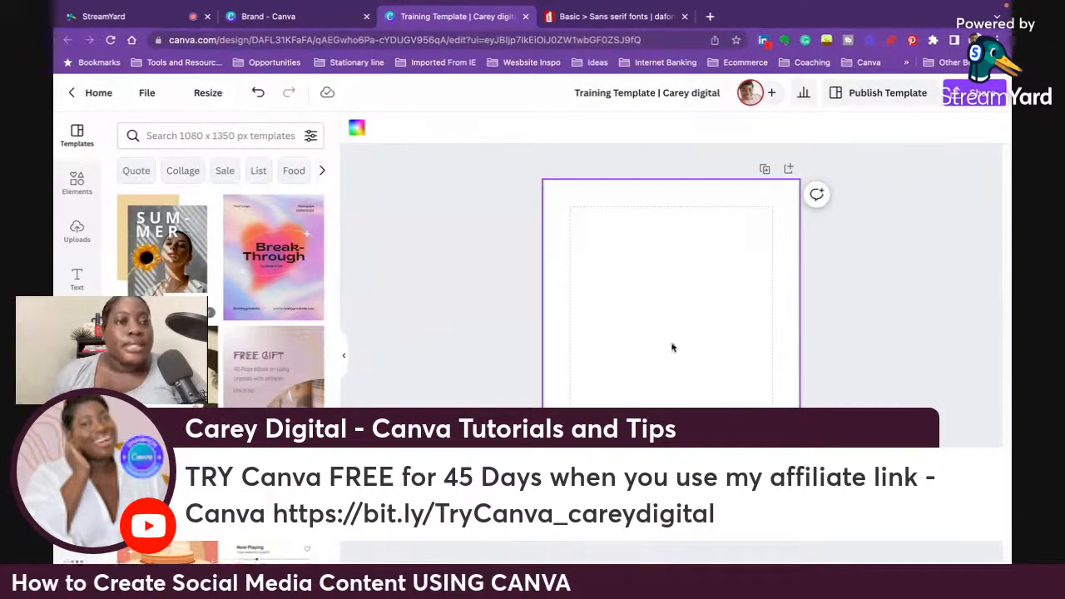
pyautogui.scroll(-5, 239, 387)
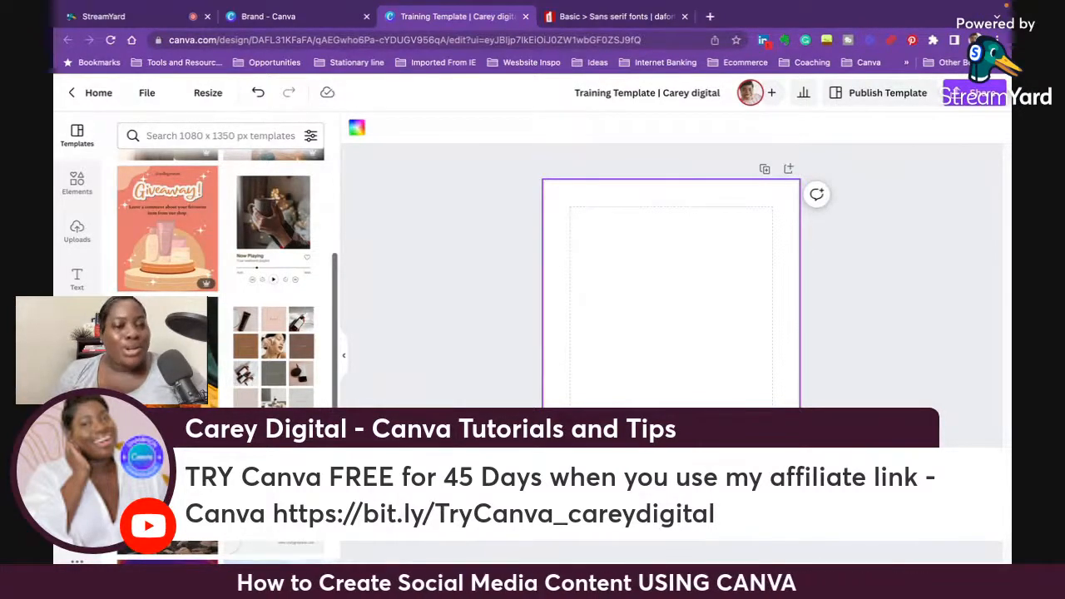
pyautogui.scroll(-2, 225, 275)
pyautogui.click(170, 135)
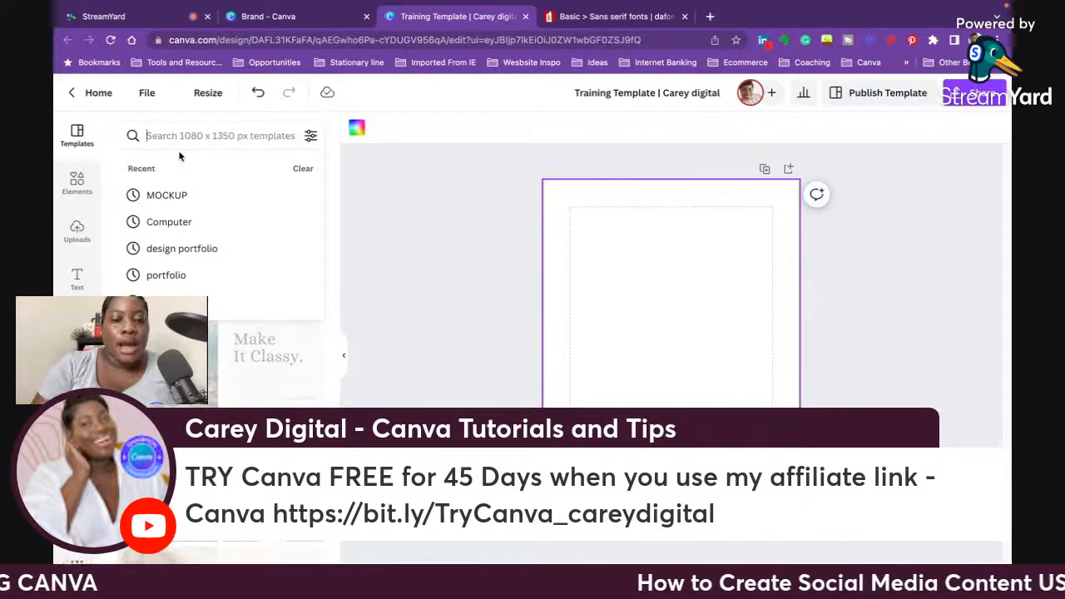
pyautogui.write('annouc')
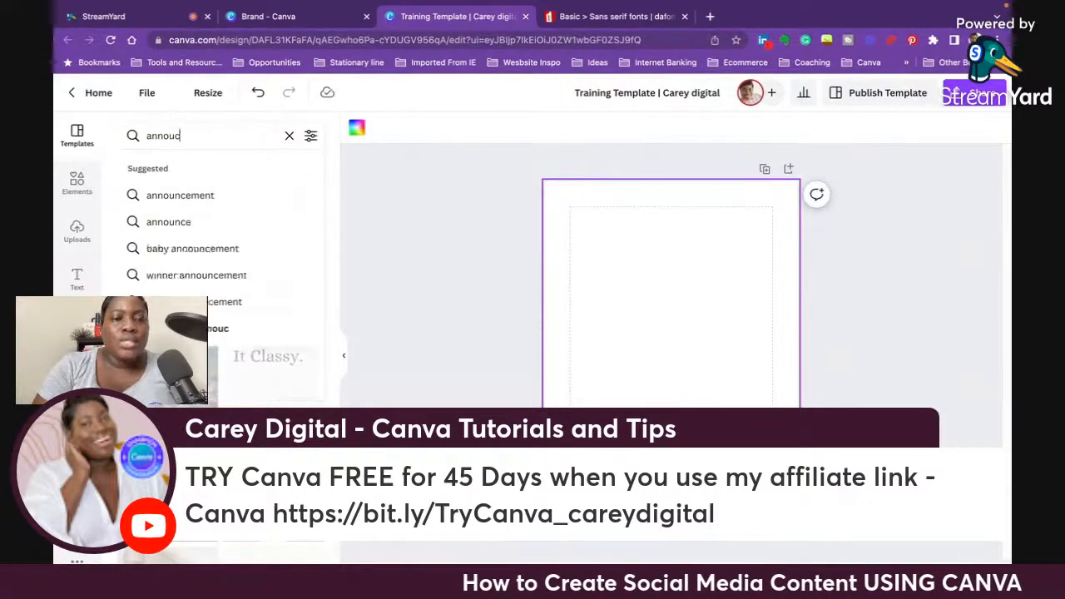
pyautogui.write('ement')
pyautogui.press('Return')
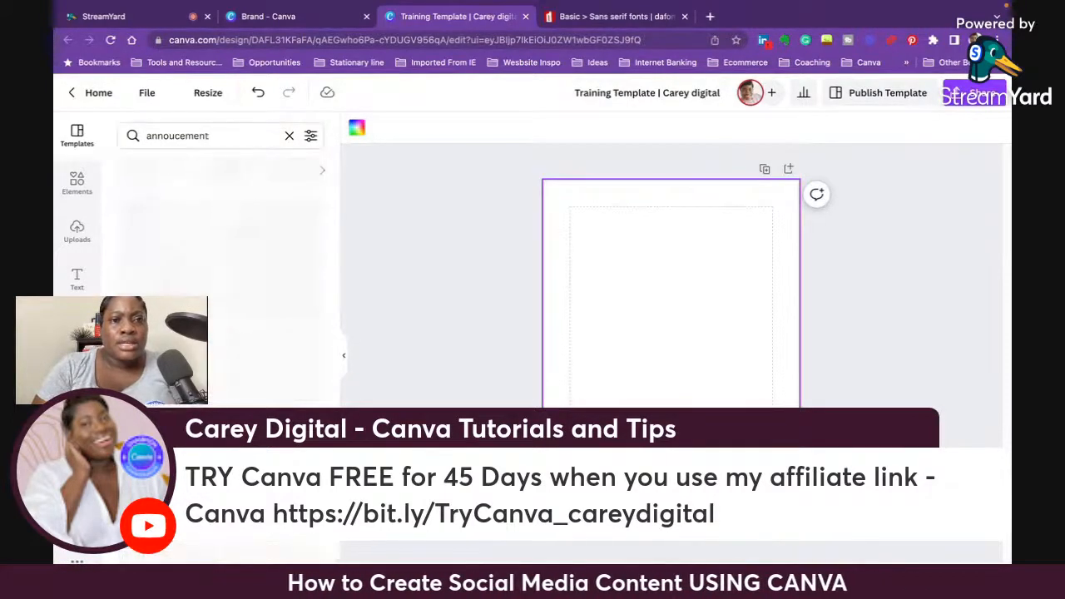
pyautogui.click(175, 165)
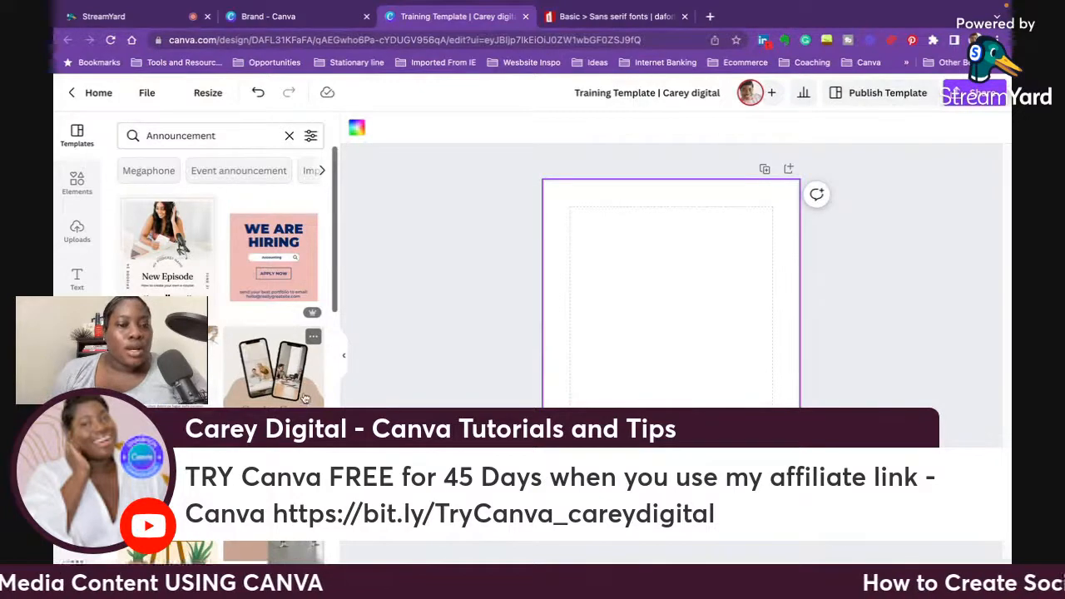
# Step: Apply the orange Join our Podcast template to the blank page, then clear the template search and collapse the template list
pyautogui.scroll(-2, 301, 391)
pyautogui.scroll(2, 295, 384)
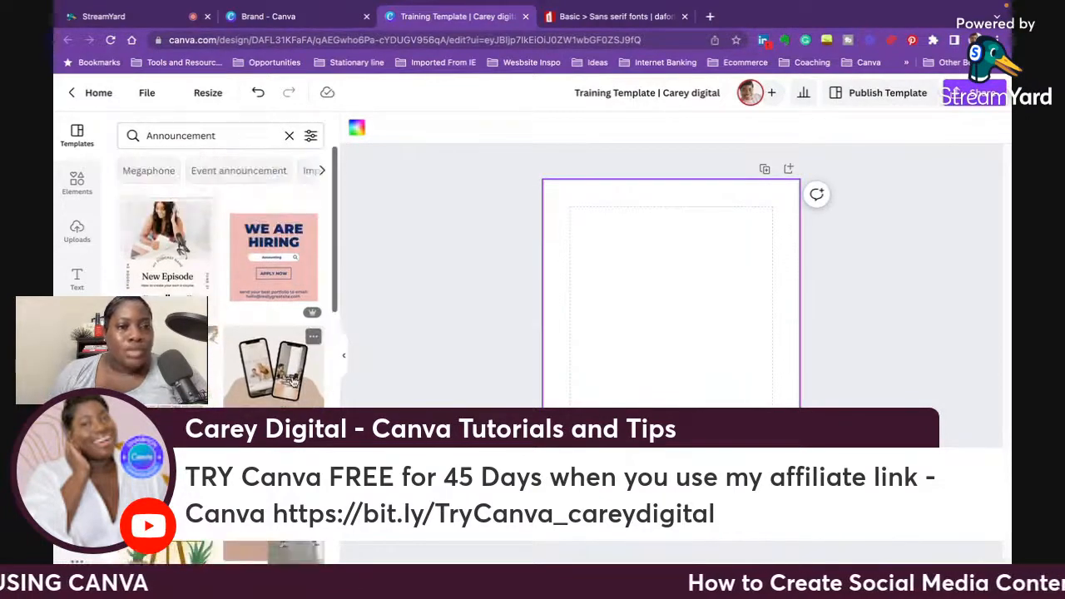
pyautogui.scroll(-5, 300, 403)
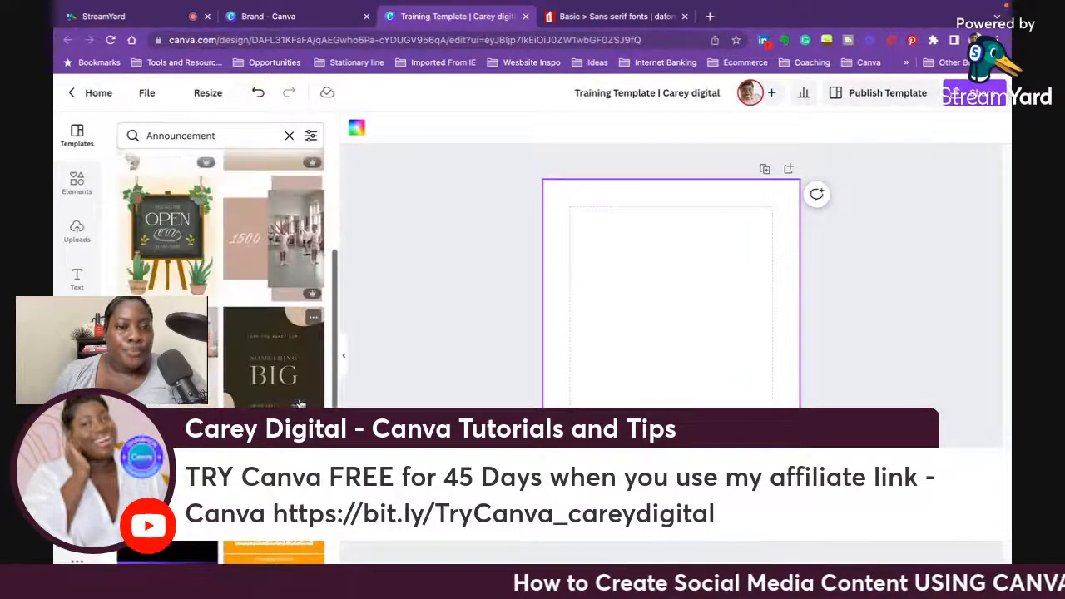
pyautogui.click(297, 395)
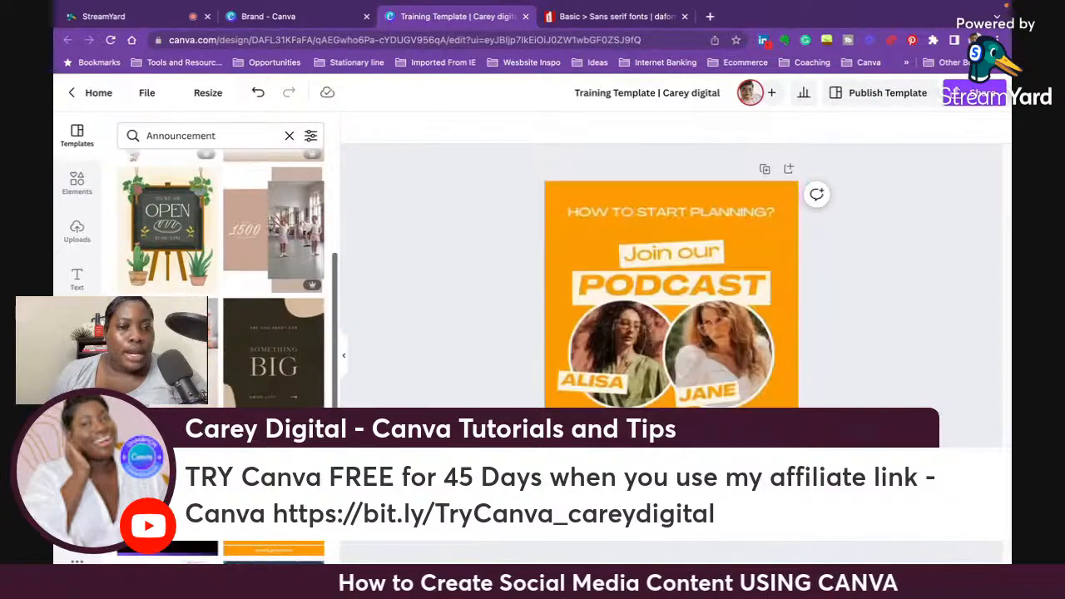
pyautogui.click(829, 371)
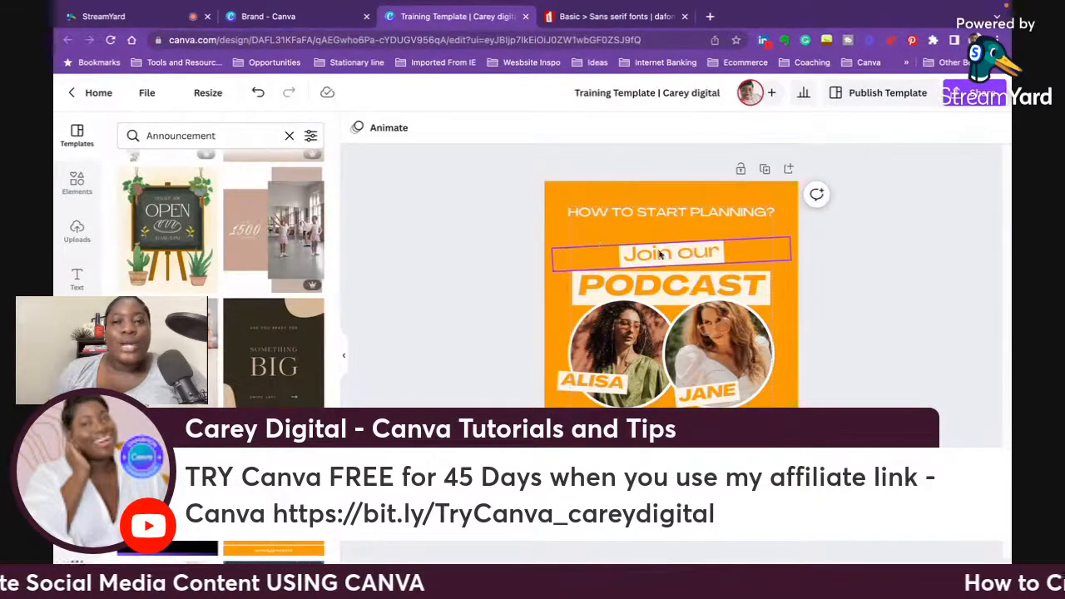
pyautogui.click(713, 193)
pyautogui.click(532, 198)
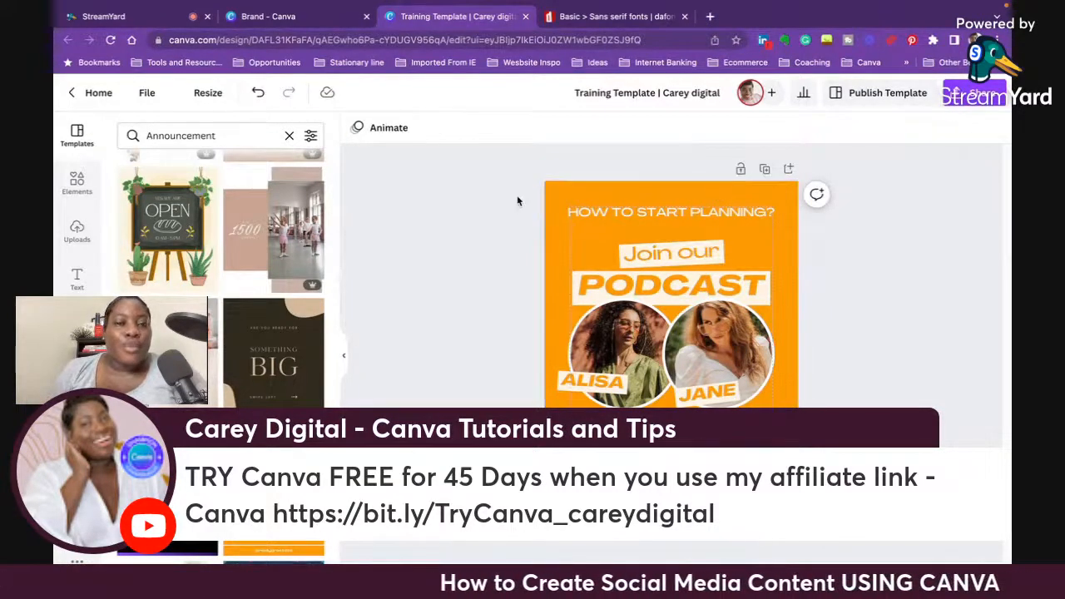
pyautogui.click(289, 134)
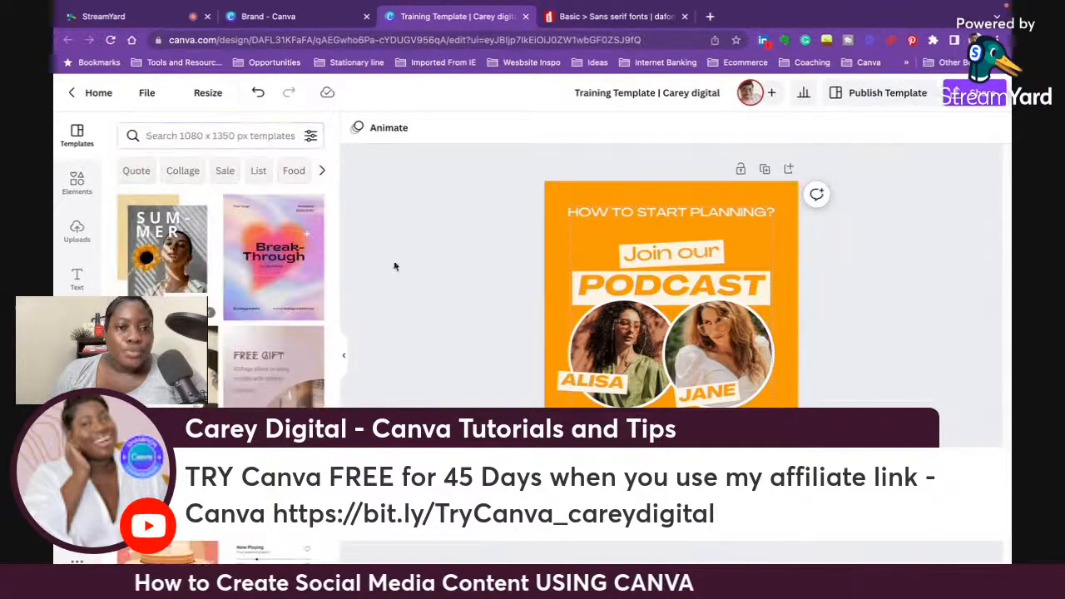
pyautogui.click(344, 356)
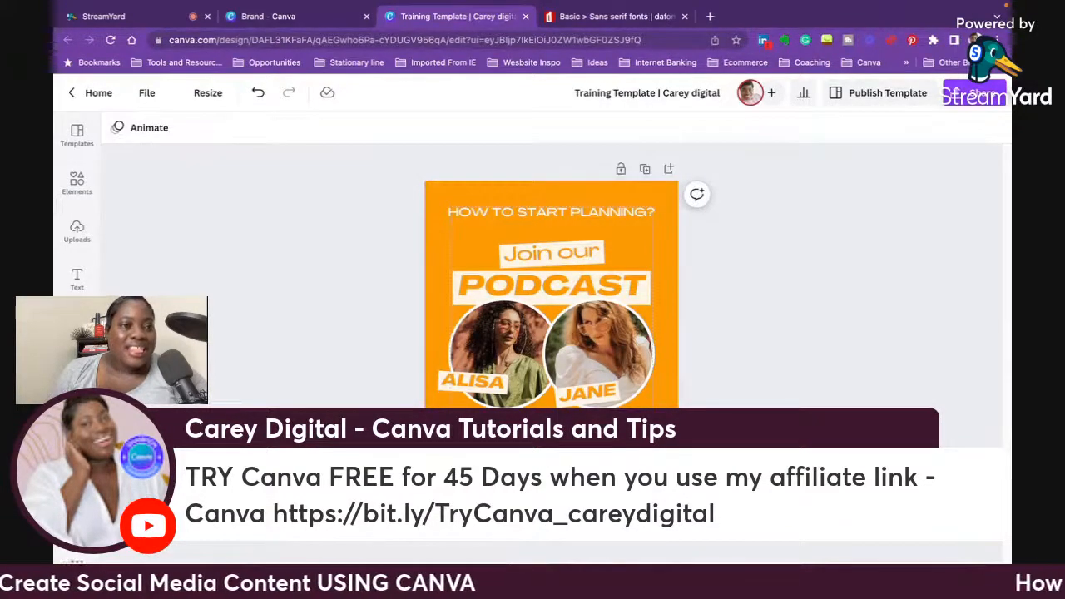
# Step: Open the page's background colours and switch the brand kit palette to Carey Digital Fam
pyautogui.click(549, 233)
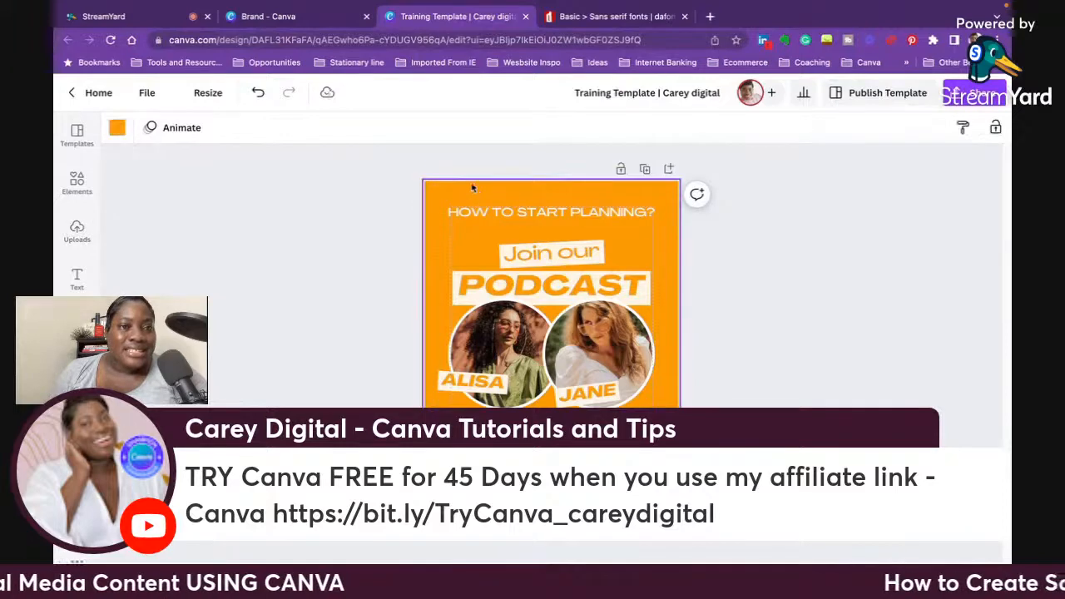
pyautogui.click(118, 126)
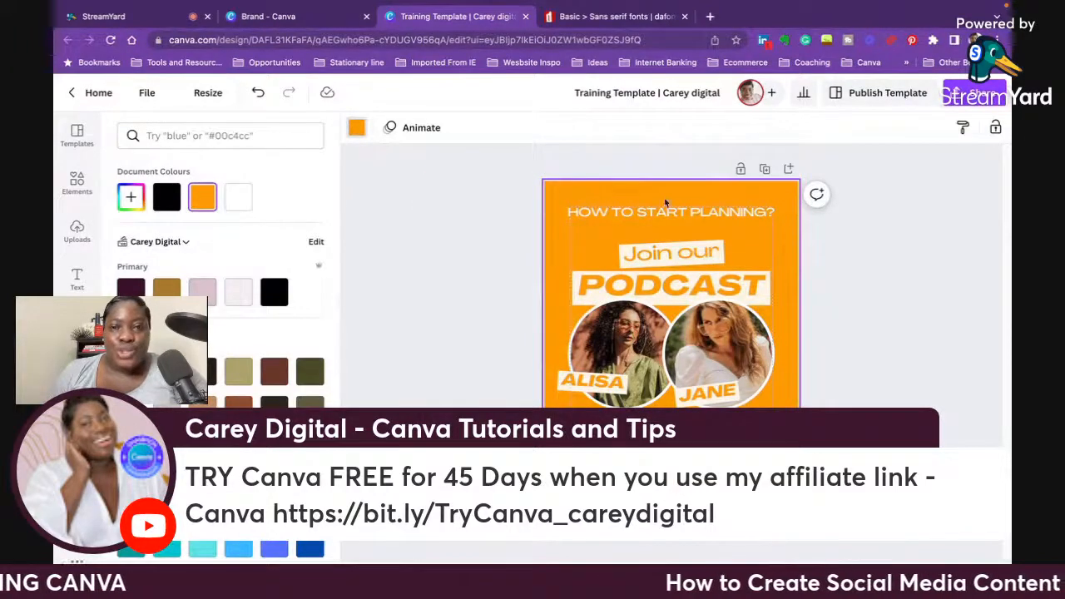
pyautogui.click(164, 245)
pyautogui.scroll(-10, 539, 400)
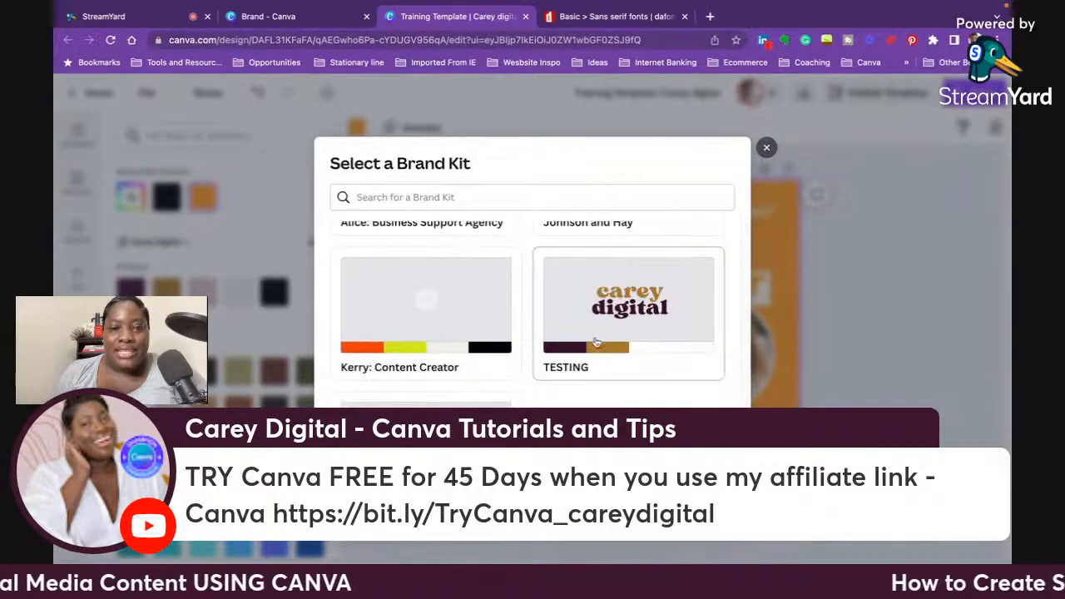
pyautogui.click(425, 449)
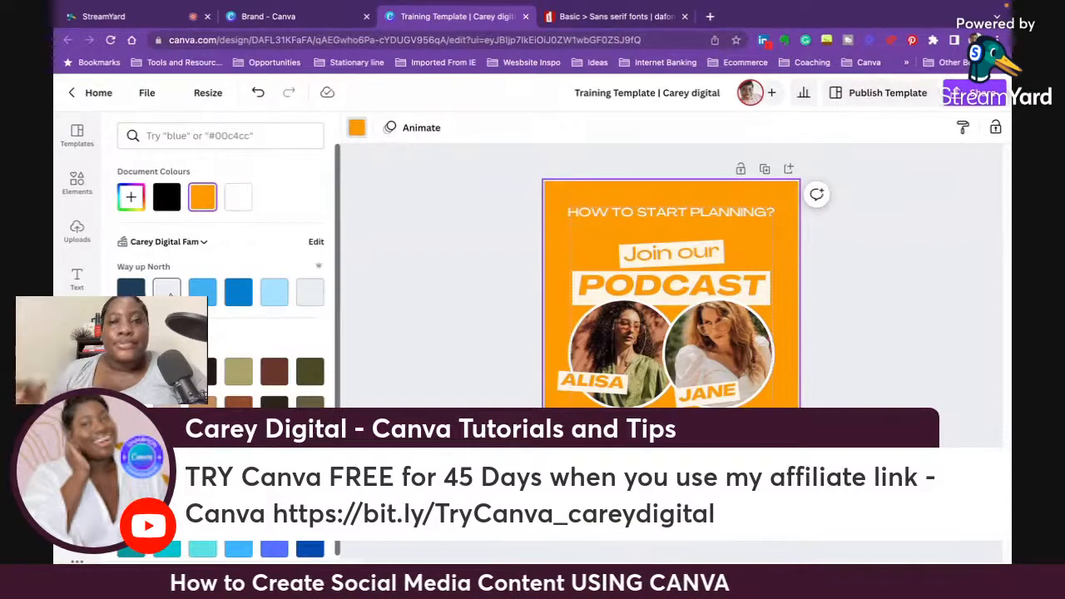
# Step: Set the page background to the dark navy blue from the Way up North brand palette
pyautogui.click(341, 169)
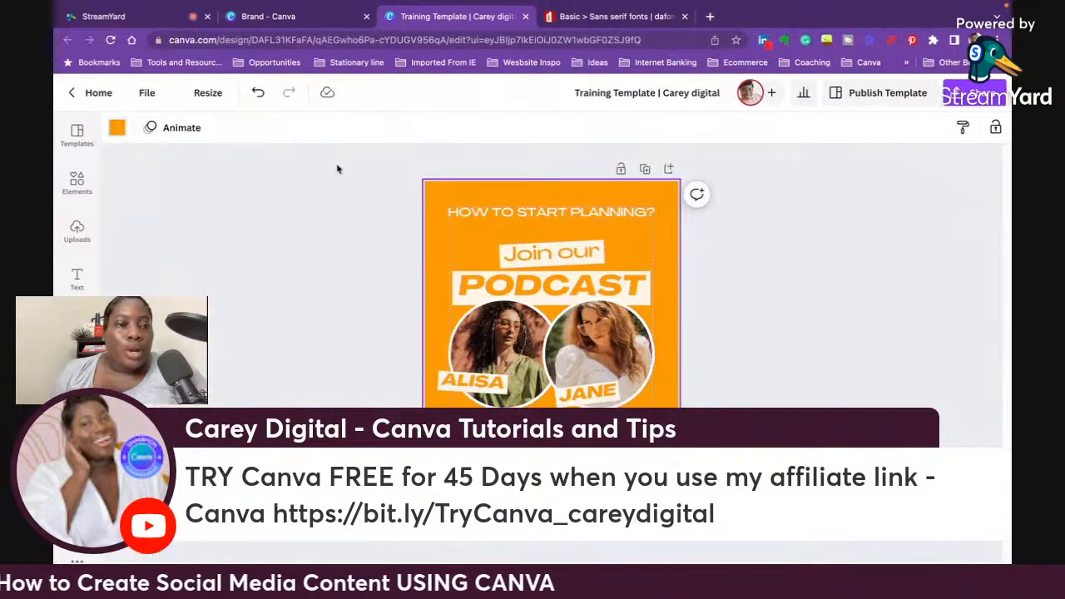
pyautogui.click(116, 128)
pyautogui.click(126, 286)
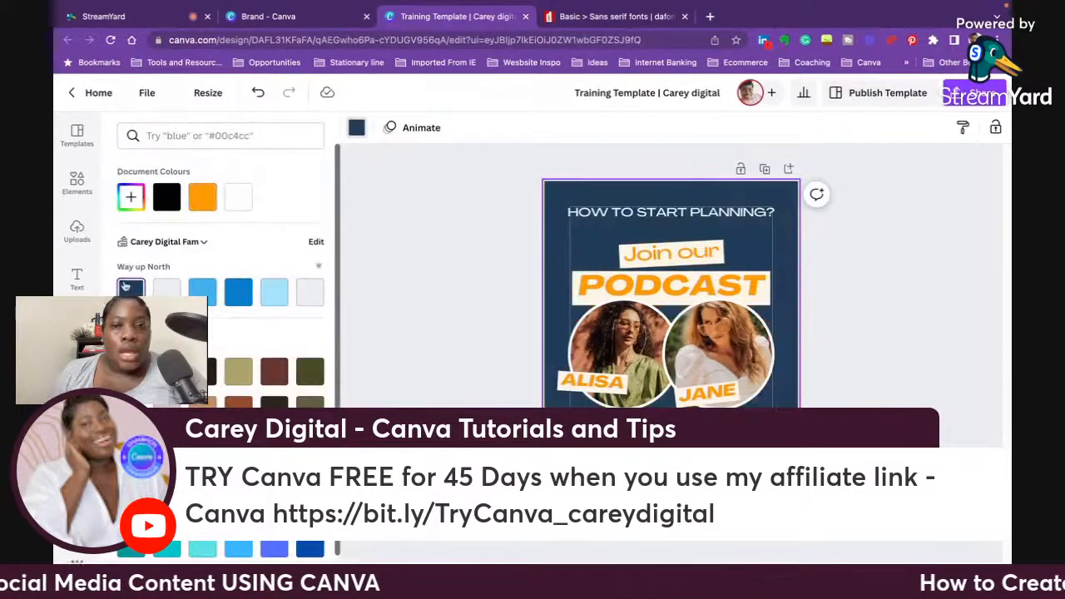
# Step: Replace the HOW TO START PLANNING? heading with the placeholder YOUR TEXT GOES HERE
pyautogui.click(641, 213)
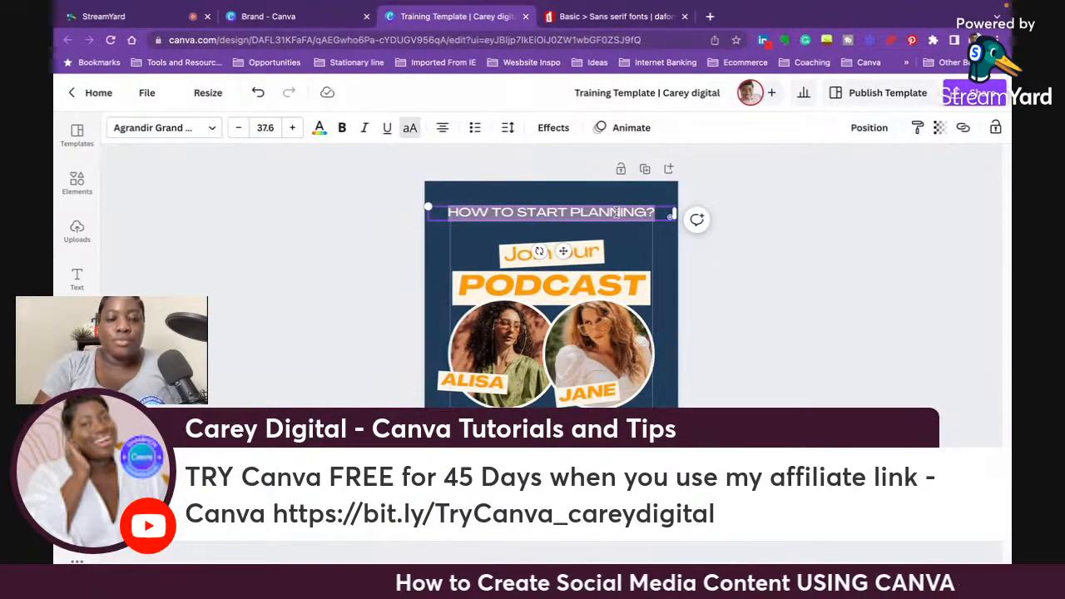
pyautogui.hotkey('ctrl', 'a')
pyautogui.press('BackSpace')
pyautogui.write('YOUR TEST')
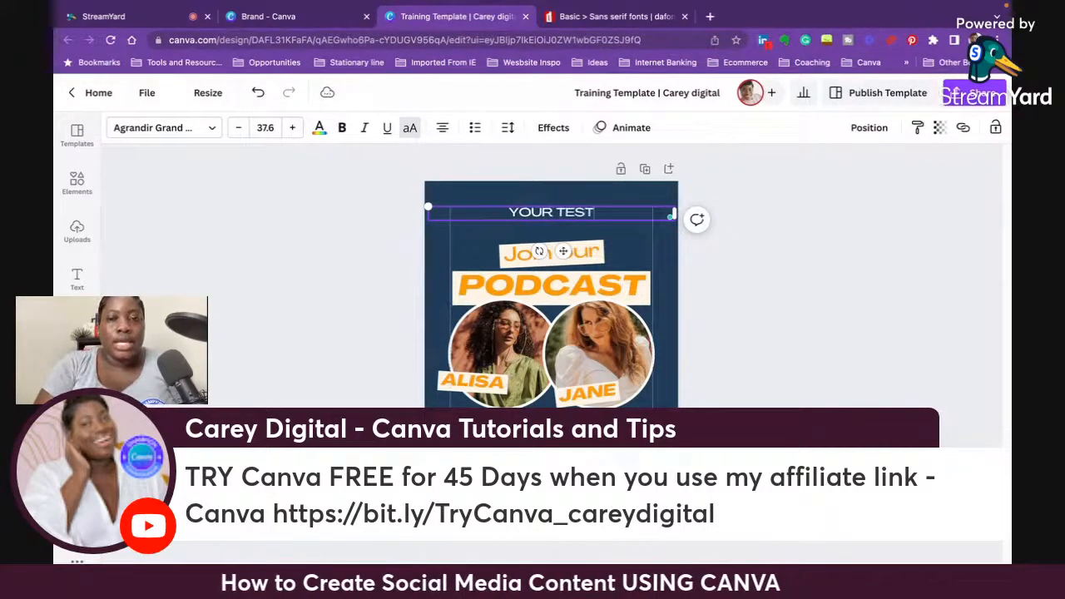
pyautogui.press('BackSpace')
pyautogui.press('BackSpace')
pyautogui.write('XT GOES HERE')
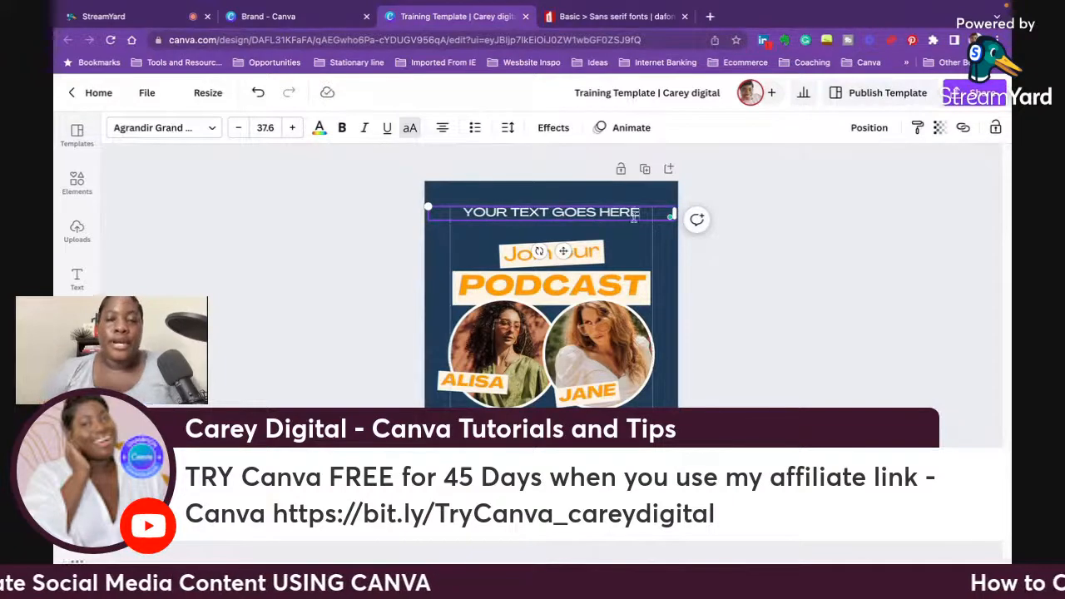
pyautogui.click(779, 281)
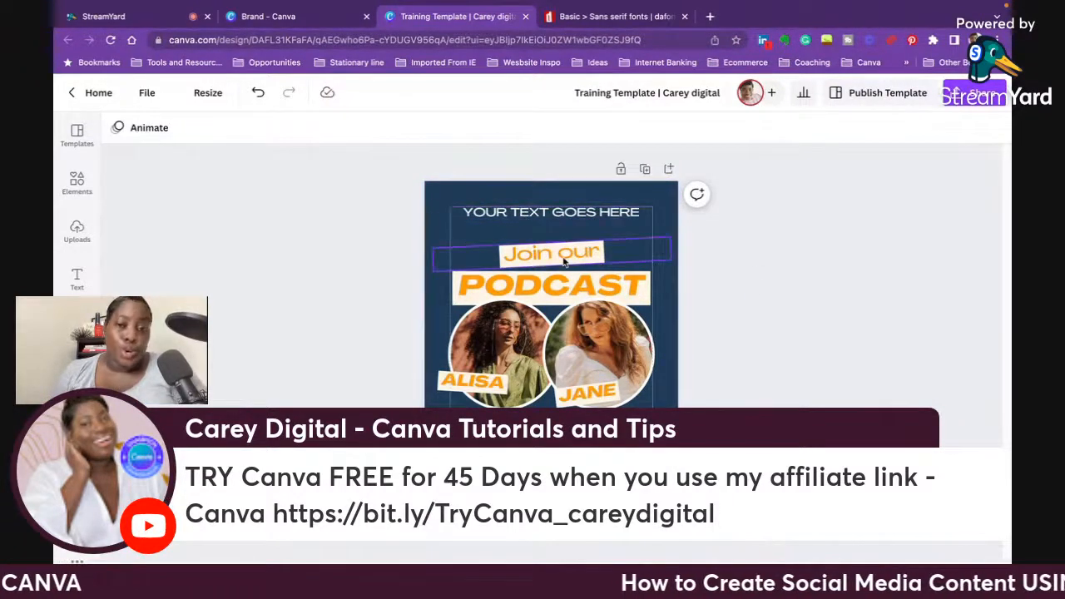
pyautogui.click(636, 229)
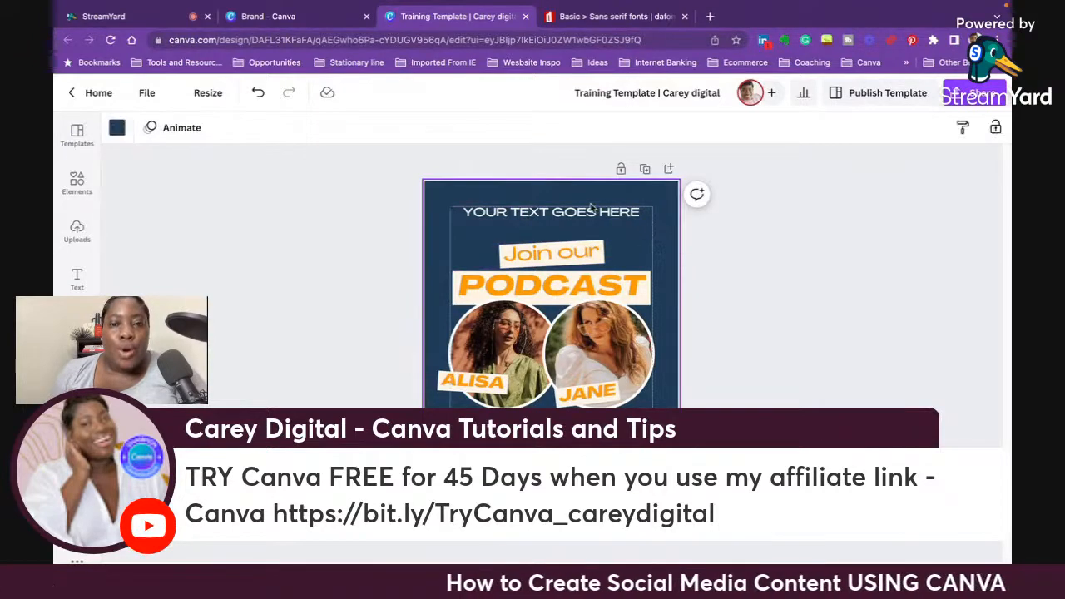
pyautogui.click(550, 257)
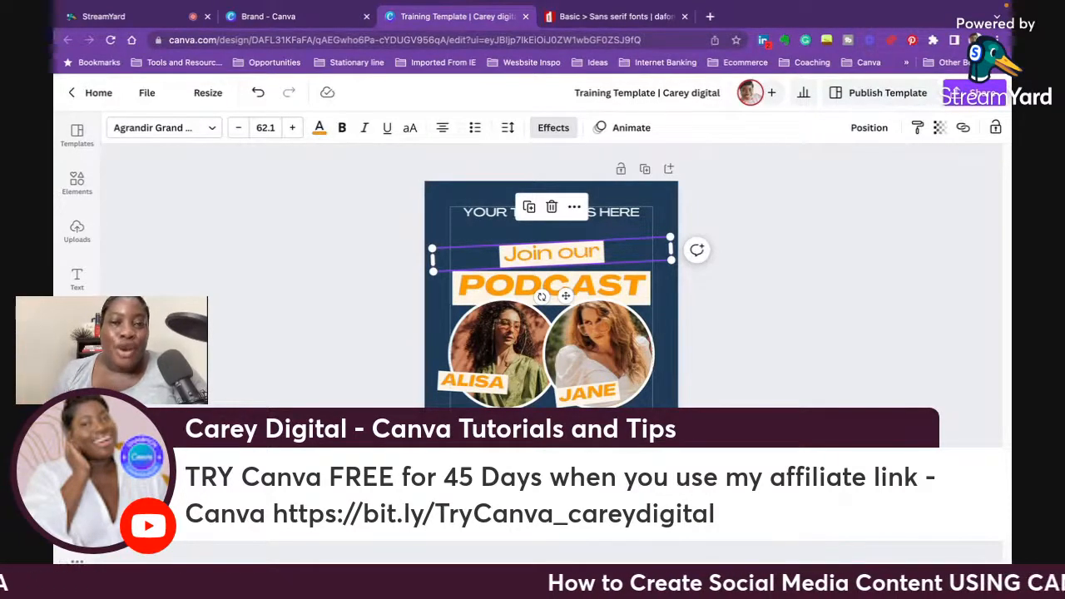
pyautogui.click(694, 315)
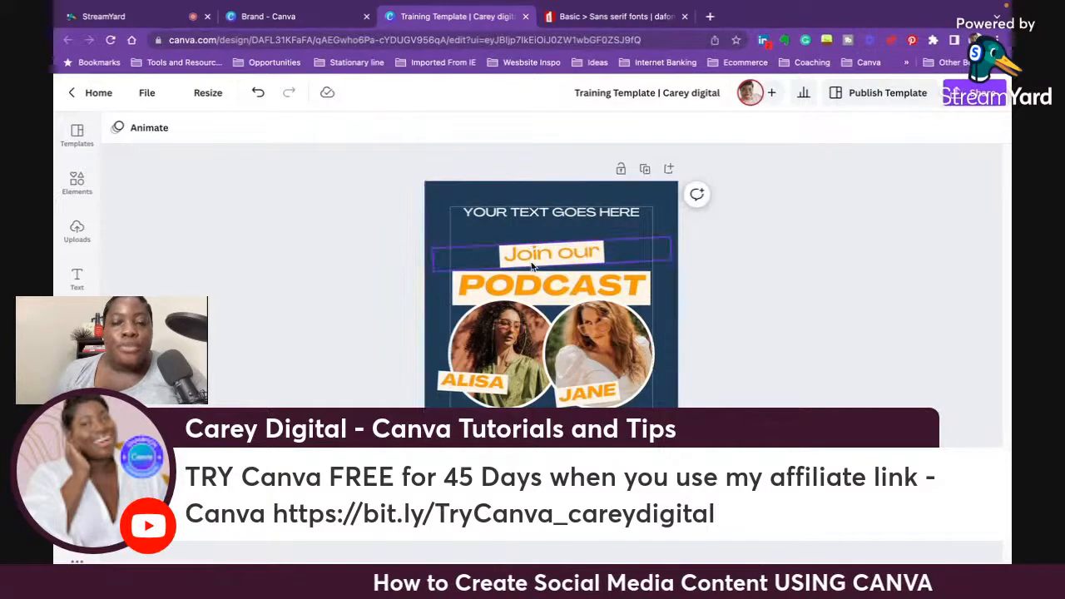
# Step: Narrow the Join our text box from both sides so it fits closely around the words
pyautogui.click(532, 262)
pyautogui.click(162, 127)
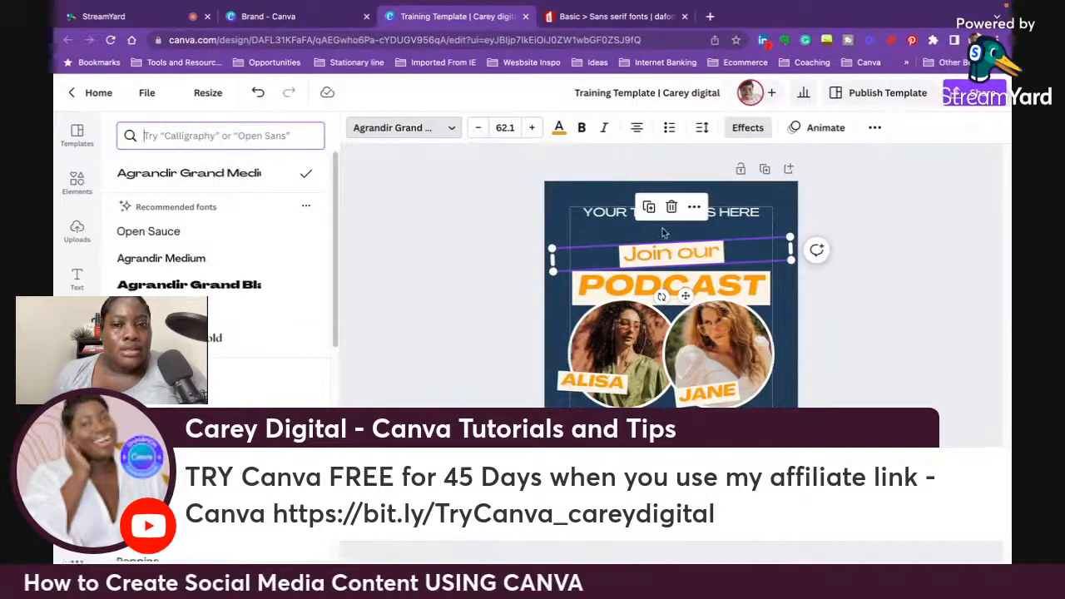
pyautogui.click(530, 226)
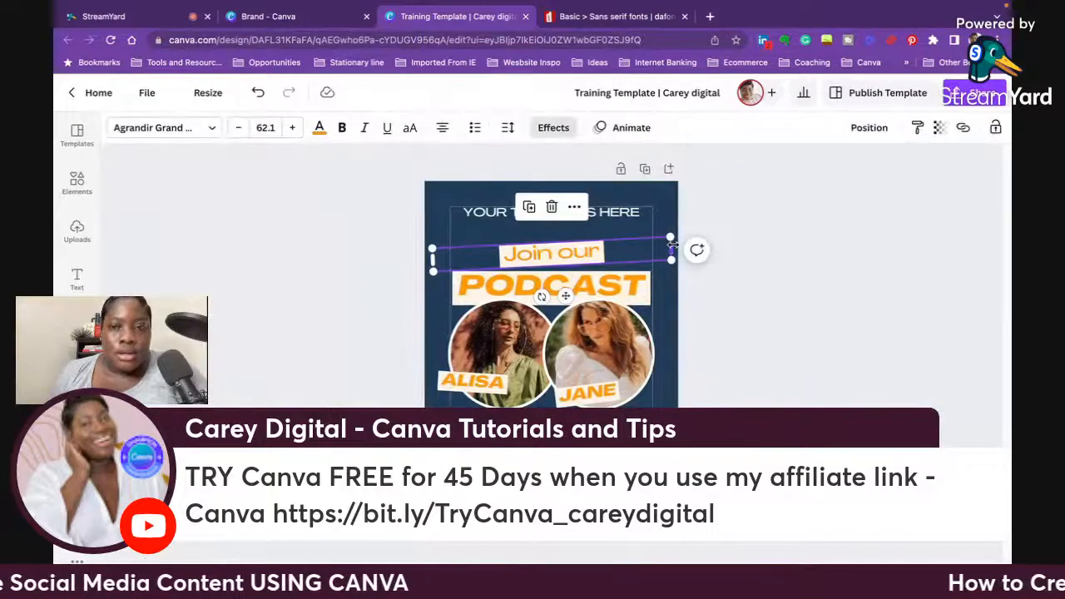
pyautogui.moveTo(671, 246); pyautogui.dragTo(603, 248)
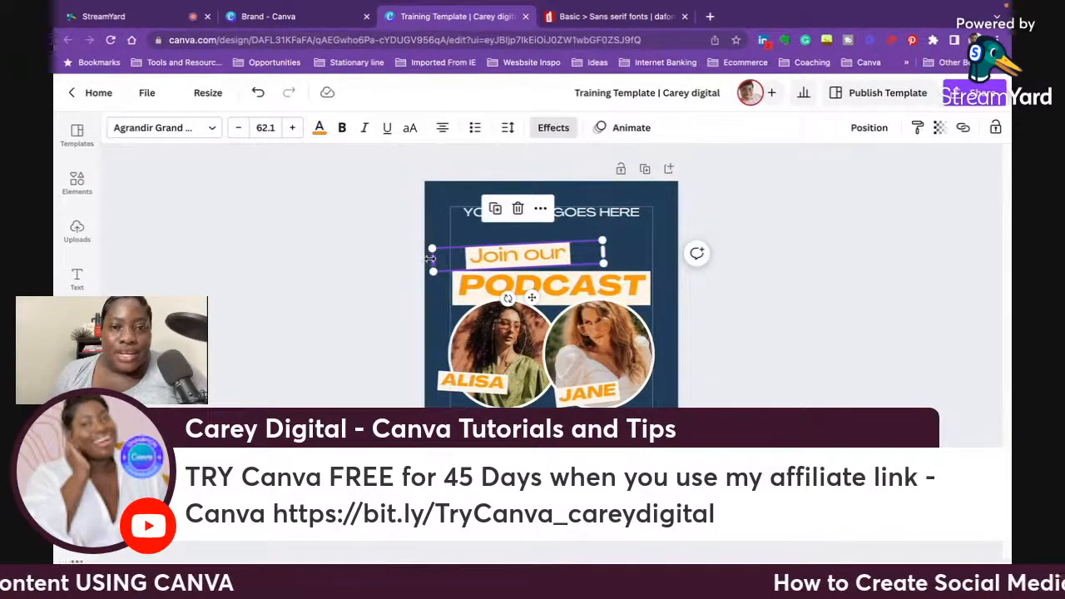
pyautogui.moveTo(431, 259); pyautogui.dragTo(481, 257)
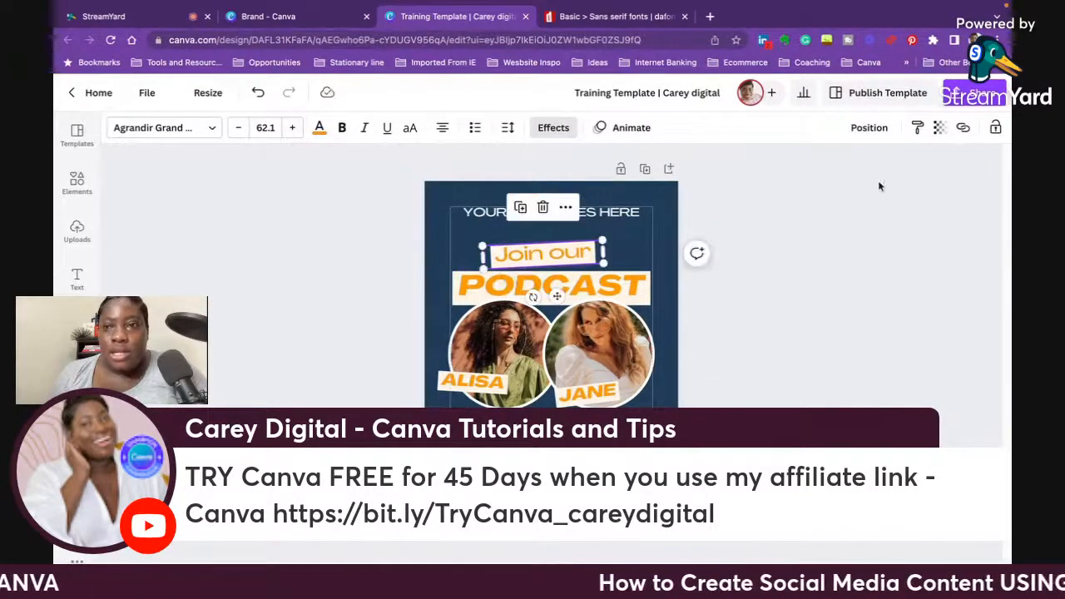
pyautogui.click(797, 240)
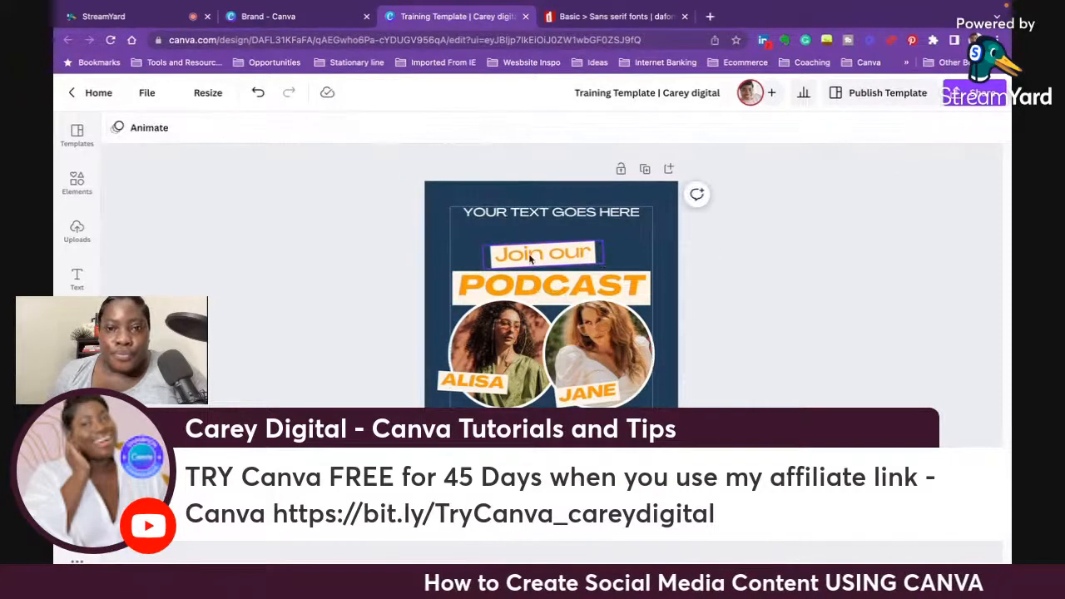
pyautogui.click(529, 258)
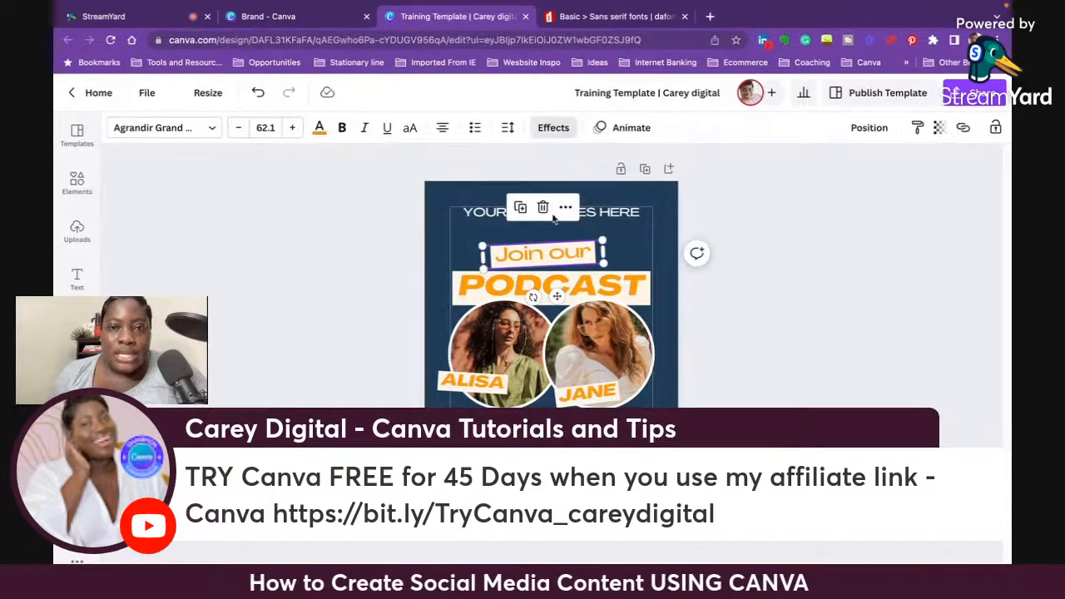
pyautogui.click(554, 128)
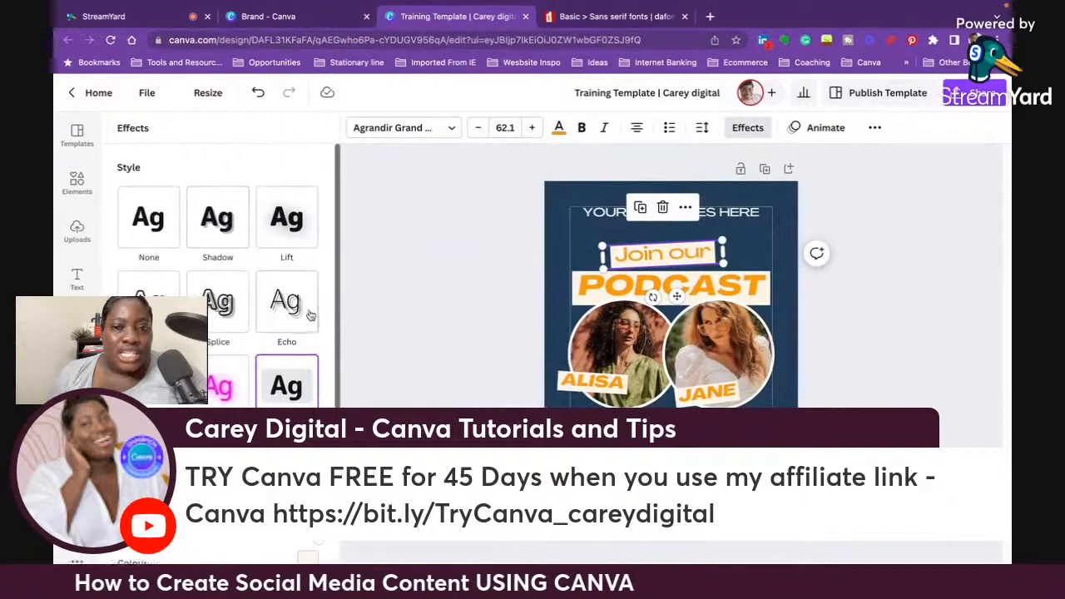
pyautogui.click(570, 236)
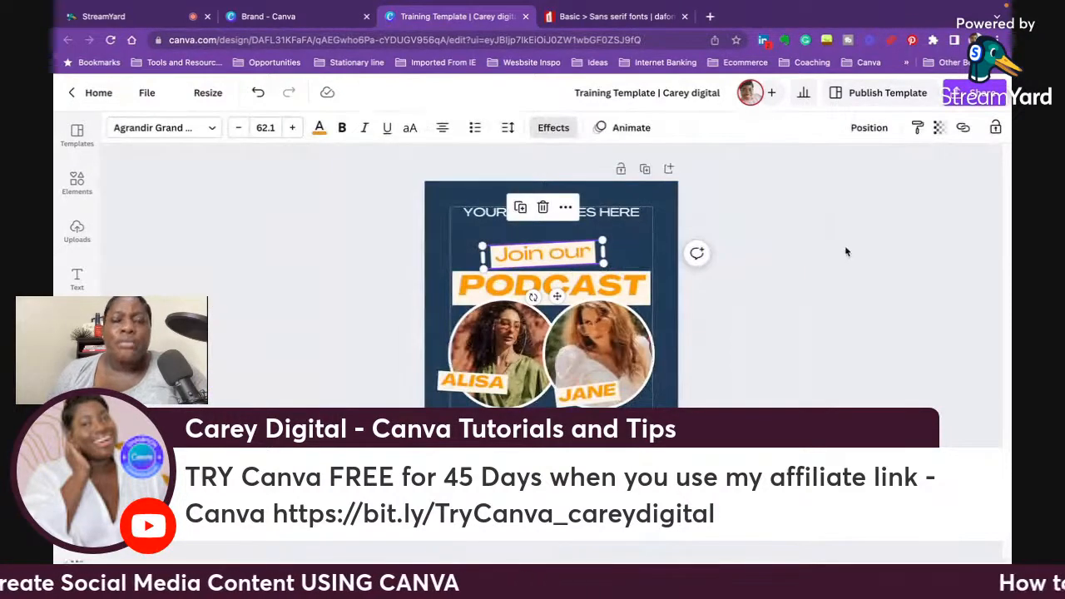
pyautogui.click(845, 251)
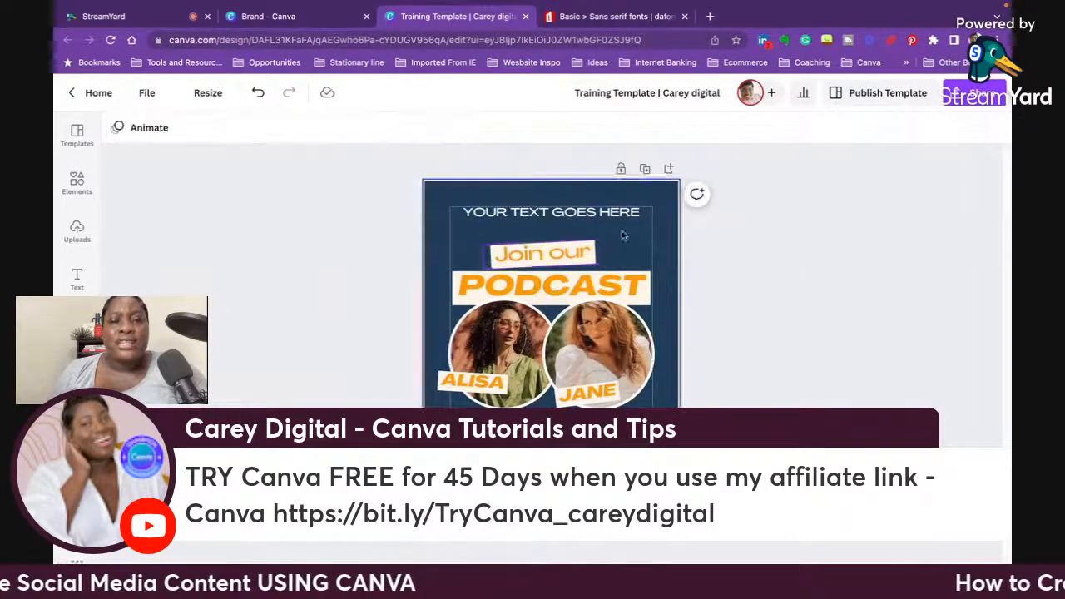
# Step: Try the Shadow, Lift, Splice, Echo and other text effect styles on the Join our text
pyautogui.click(571, 255)
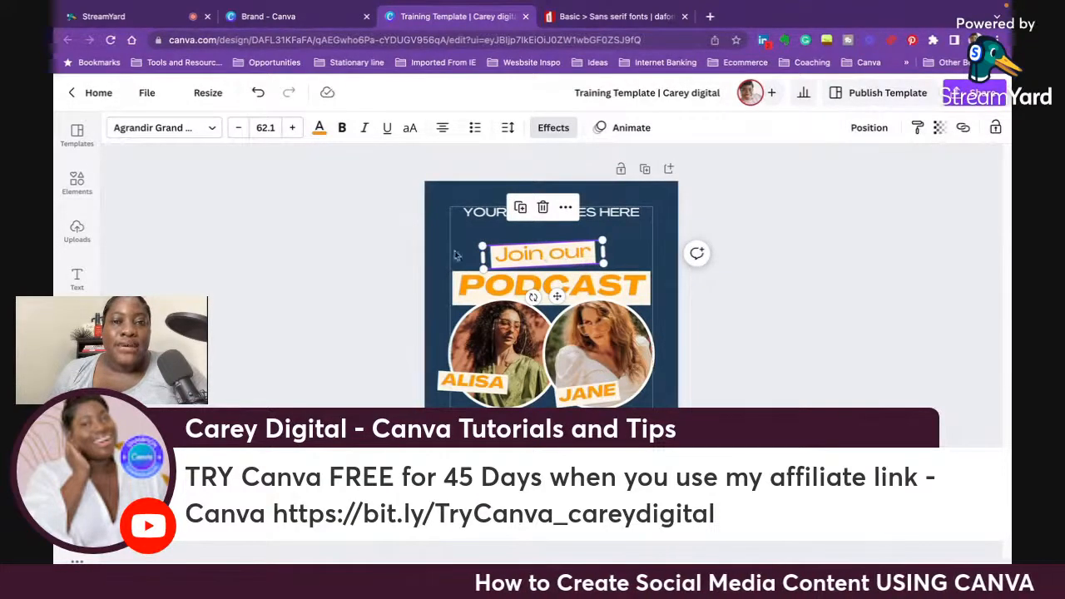
pyautogui.click(554, 129)
pyautogui.click(217, 218)
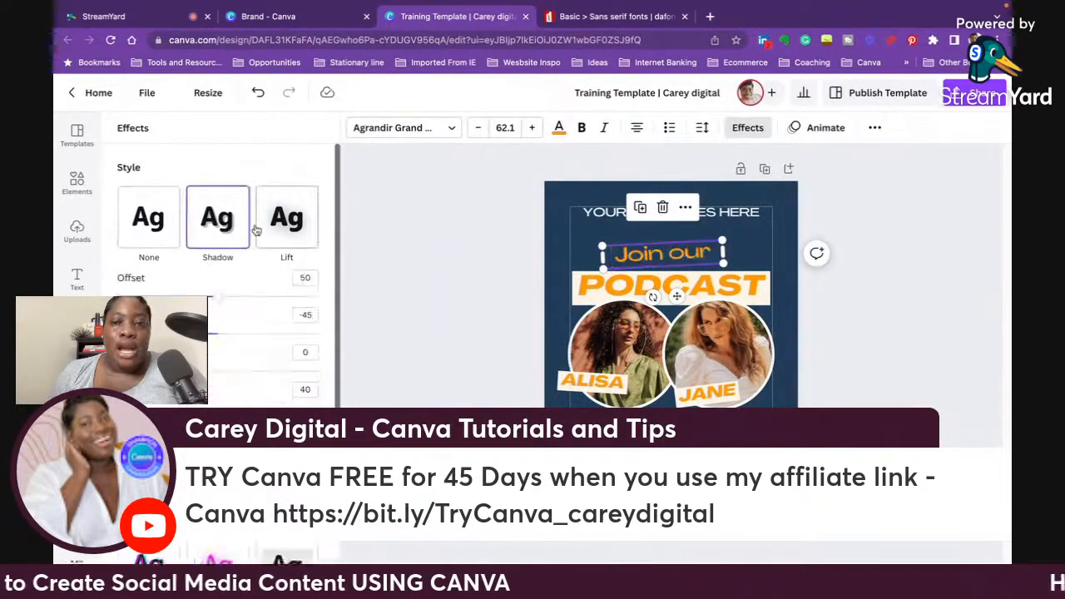
pyautogui.click(286, 218)
pyautogui.click(167, 302)
pyautogui.click(230, 311)
pyautogui.click(274, 316)
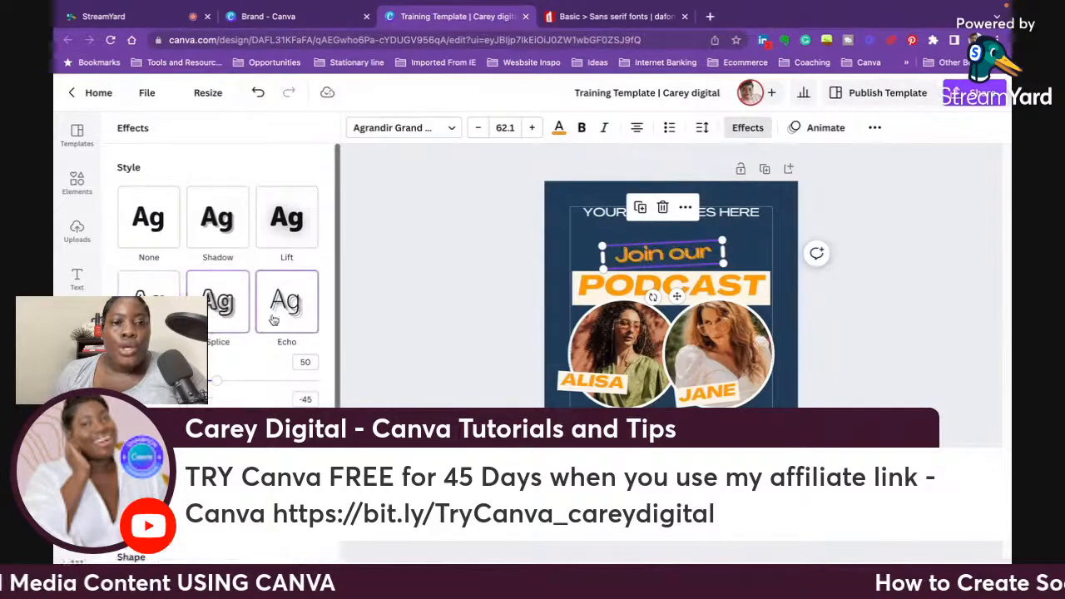
pyautogui.scroll(-1, 221, 398)
pyautogui.click(203, 413)
pyautogui.click(159, 392)
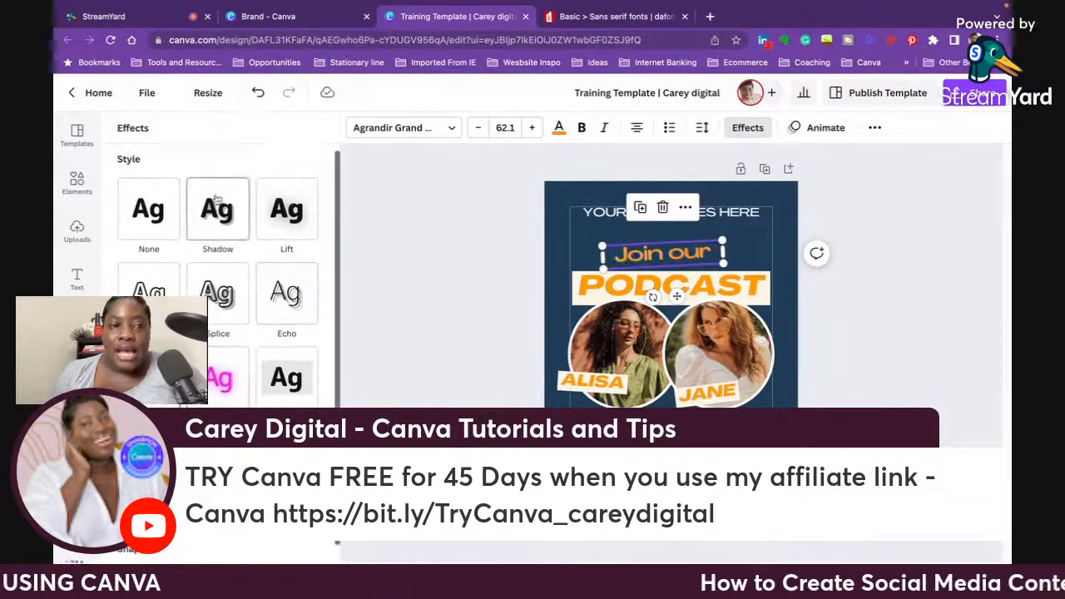
# Step: Apply the Background effect to the Join our text and recolour it light blue from the Way up North palette
pyautogui.click(283, 376)
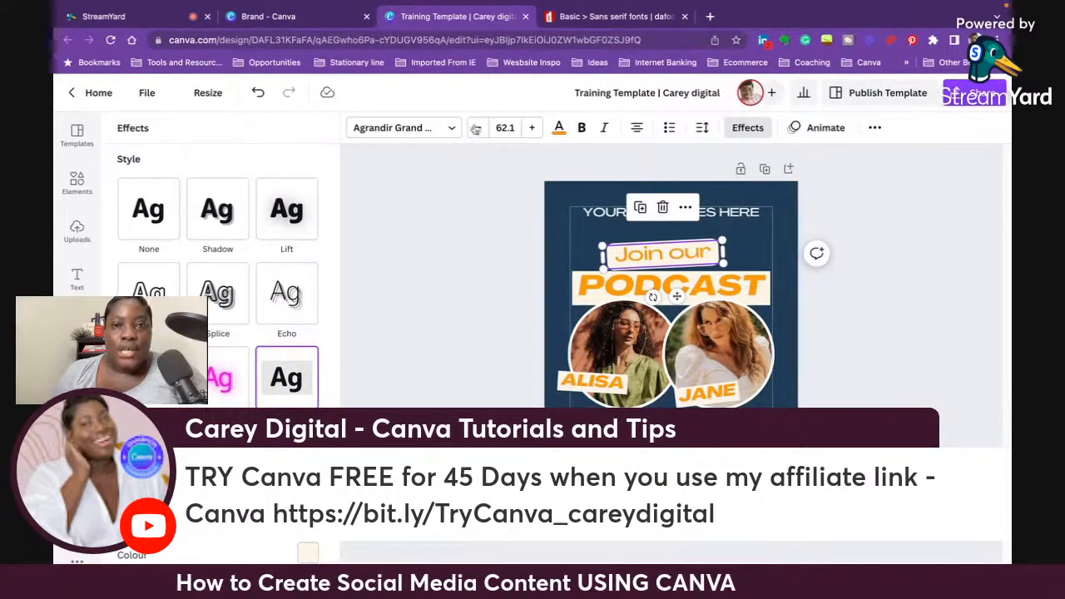
pyautogui.click(558, 129)
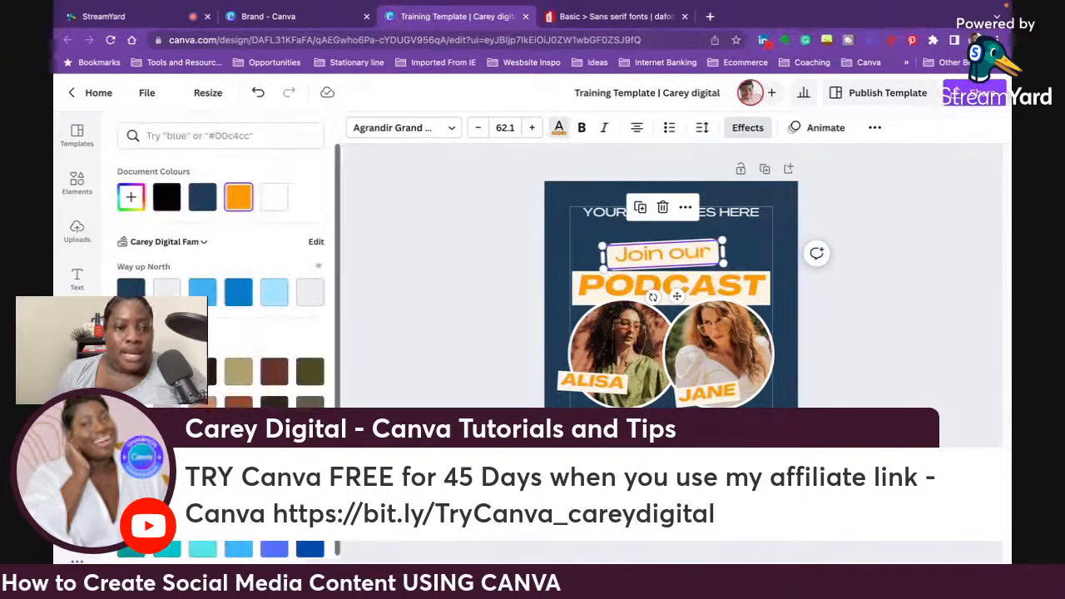
pyautogui.click(205, 291)
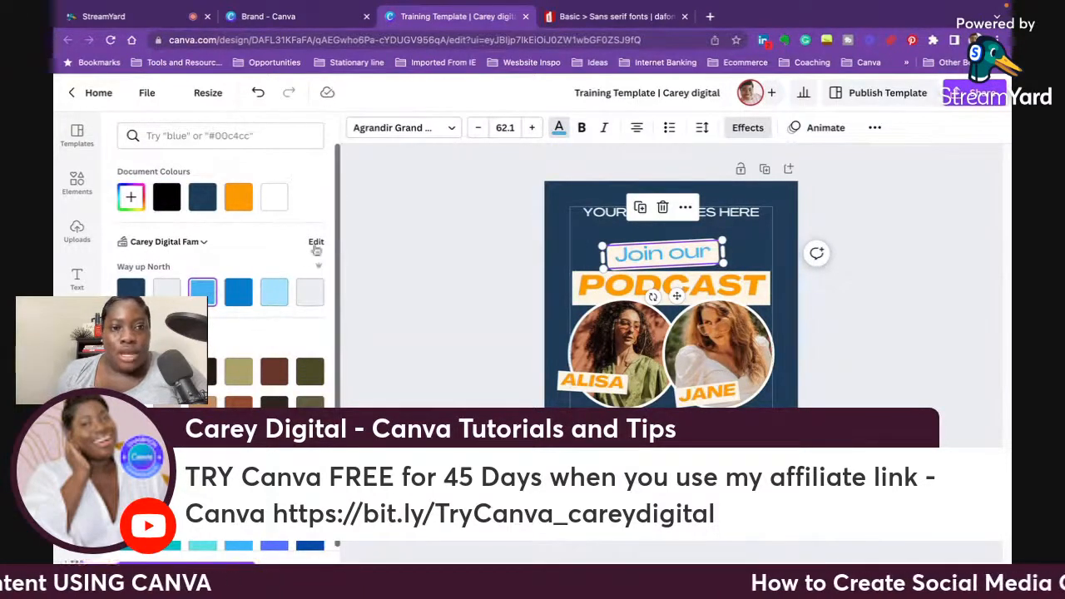
pyautogui.click(862, 231)
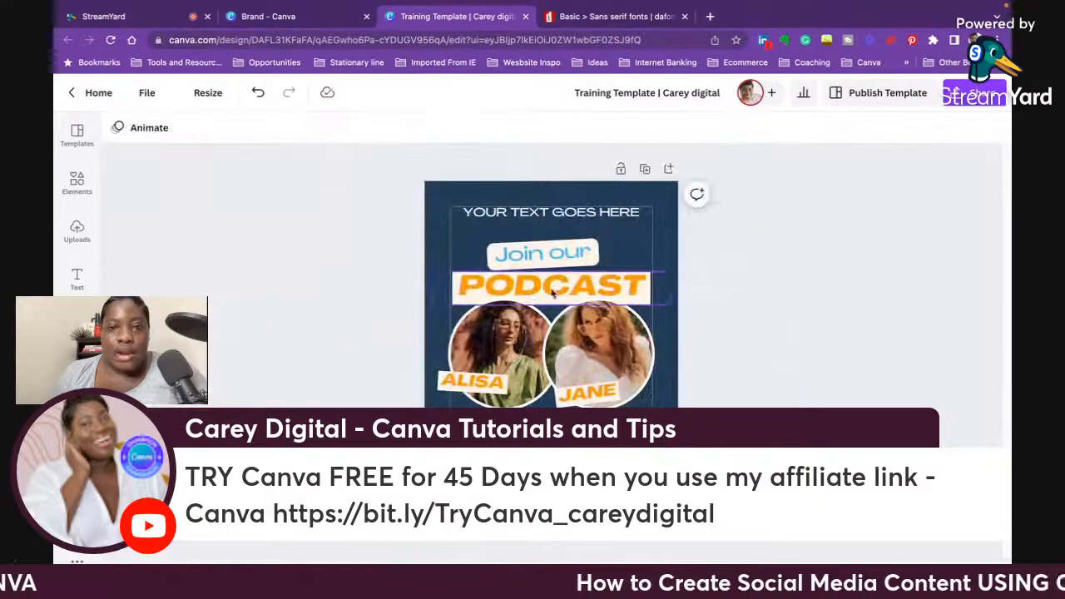
# Step: Recolour the PODCAST heading in the stronger medium blue from the Way up North palette
pyautogui.doubleClick(550, 286)
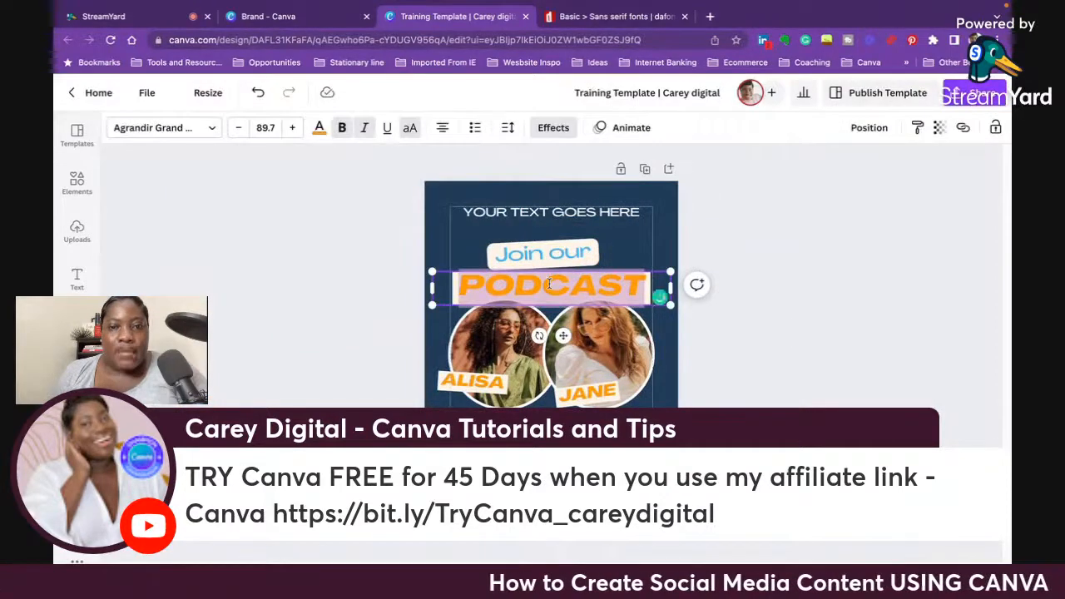
pyautogui.click(319, 129)
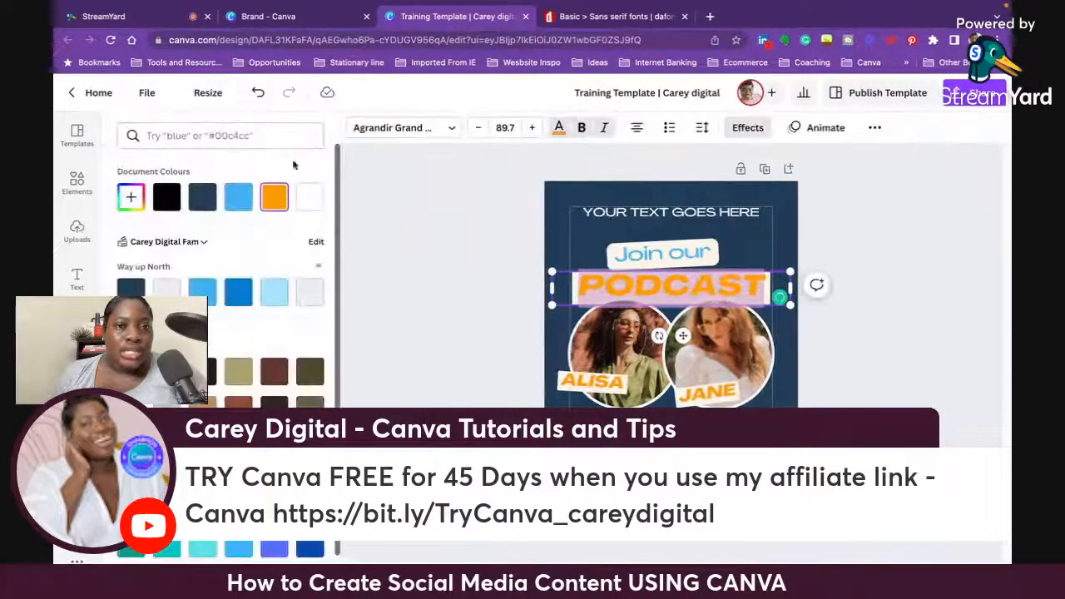
pyautogui.click(238, 291)
pyautogui.click(871, 241)
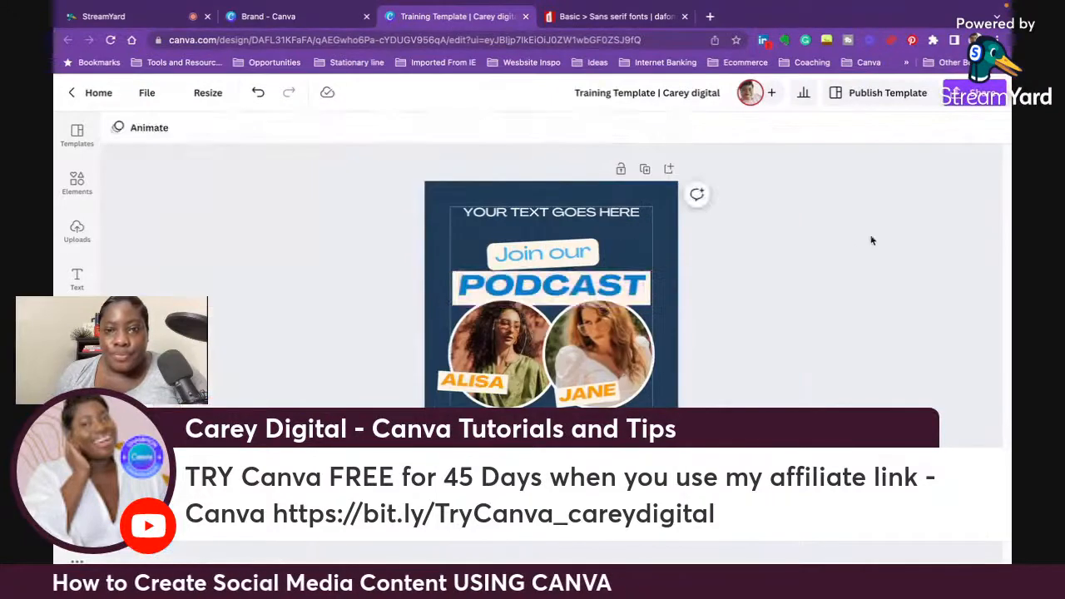
# Step: Remove the photos from both circular frames and delete the name label on the left frame
pyautogui.click(485, 373)
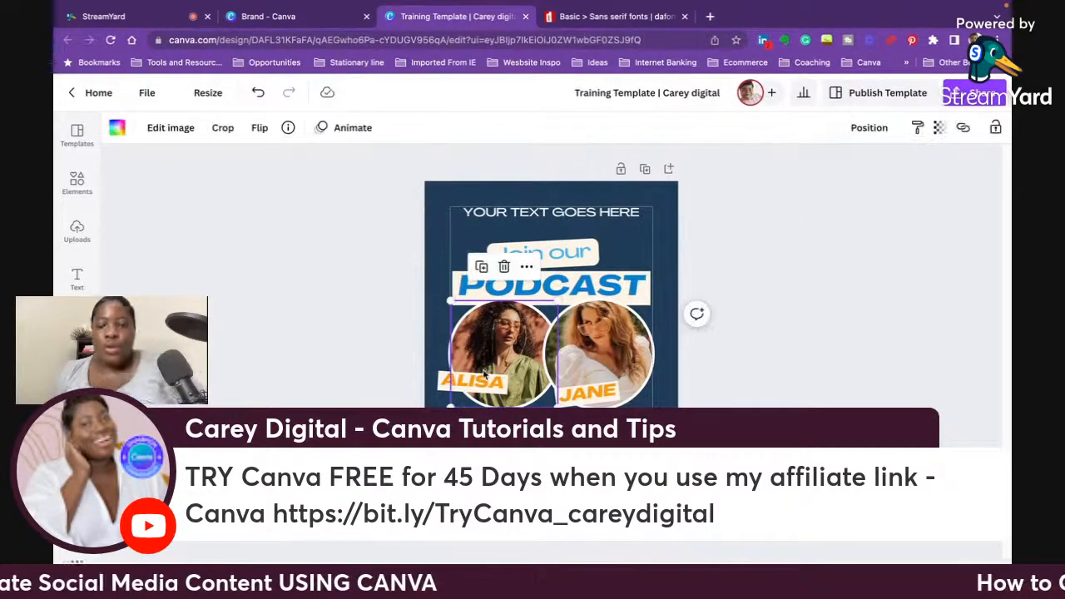
pyautogui.press('Delete')
pyautogui.click(570, 364)
pyautogui.press('Delete')
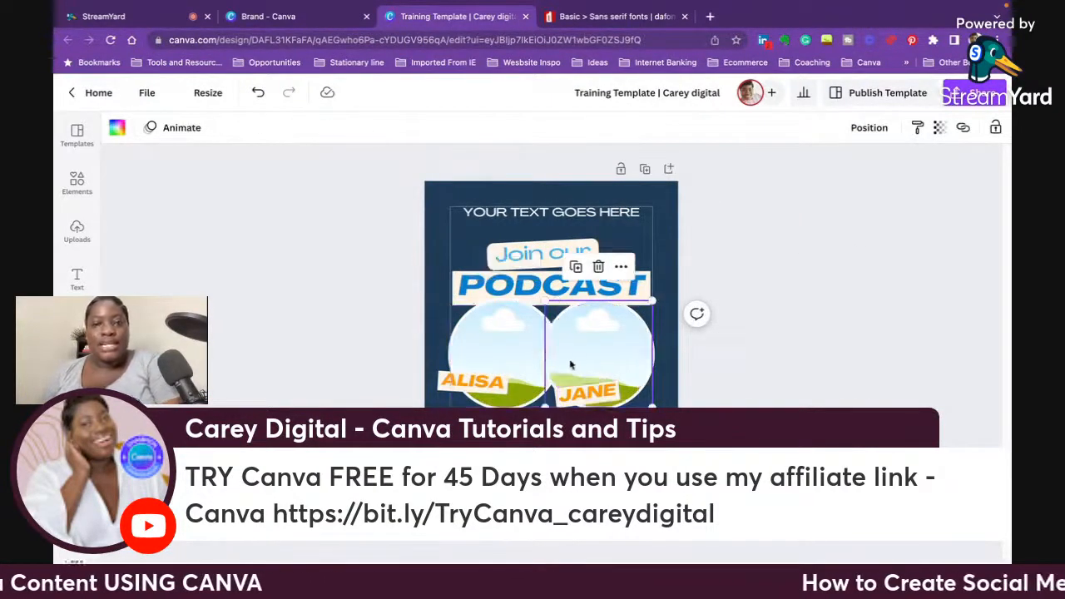
pyautogui.click(503, 383)
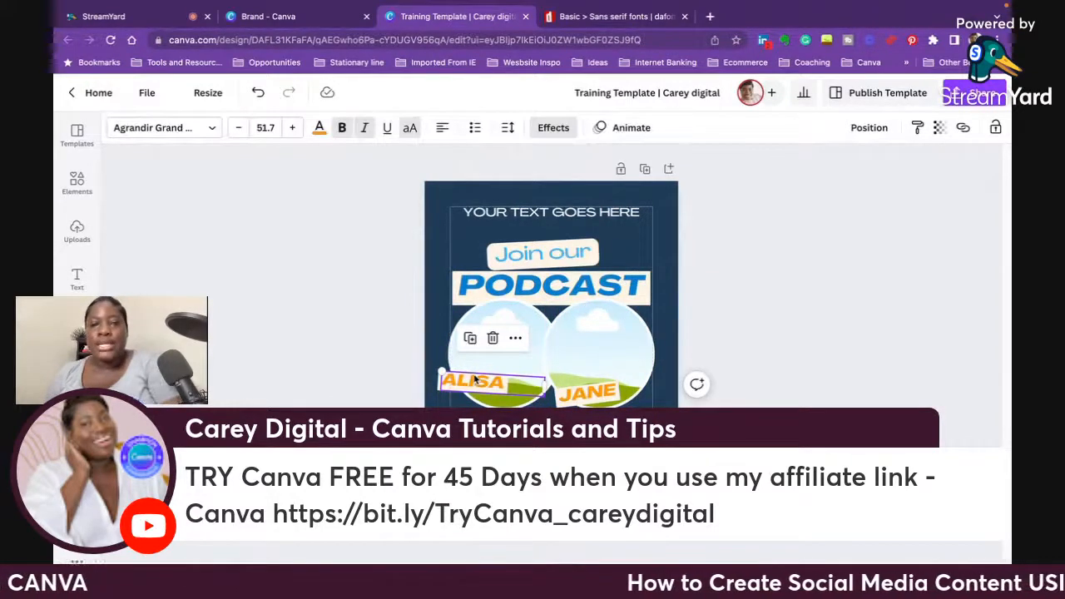
pyautogui.press('Delete')
# Step: Narrow the remaining name label's text box to fit its text and duplicate the label
pyautogui.click(587, 391)
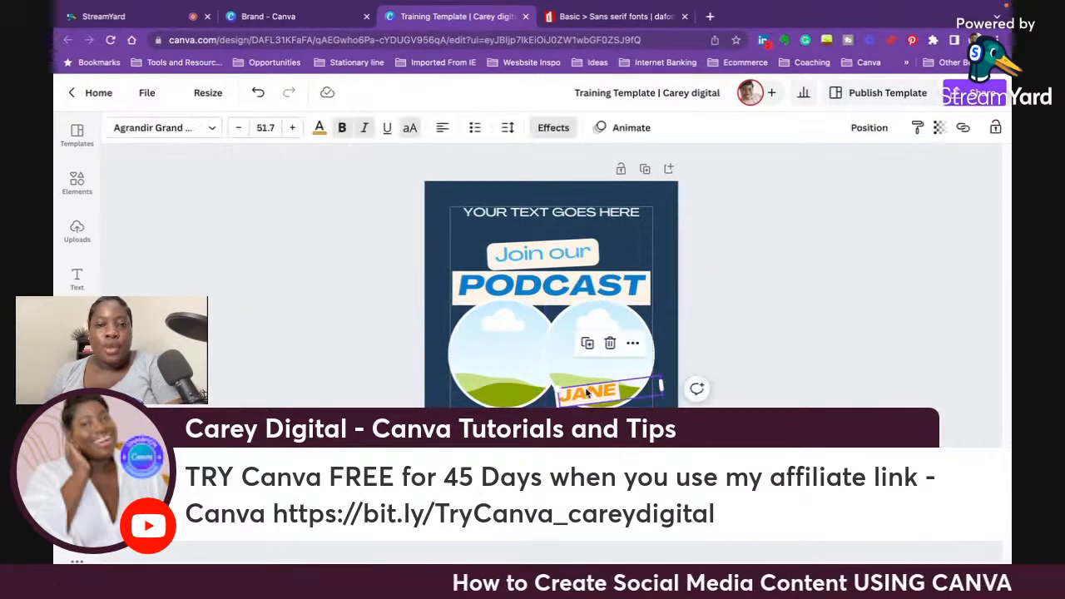
pyautogui.moveTo(665, 385); pyautogui.dragTo(636, 391)
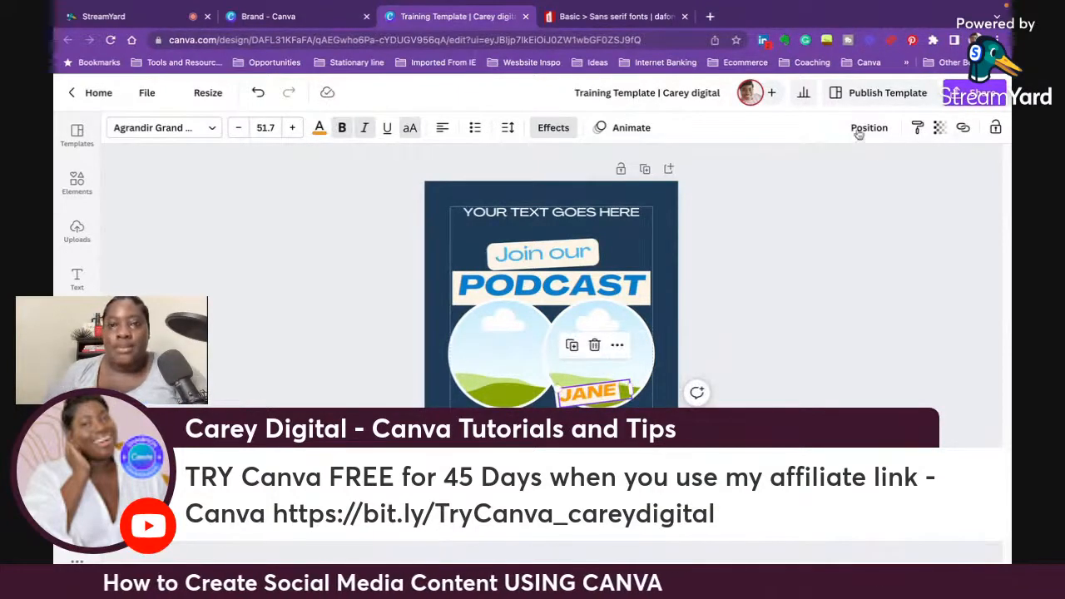
pyautogui.click(573, 347)
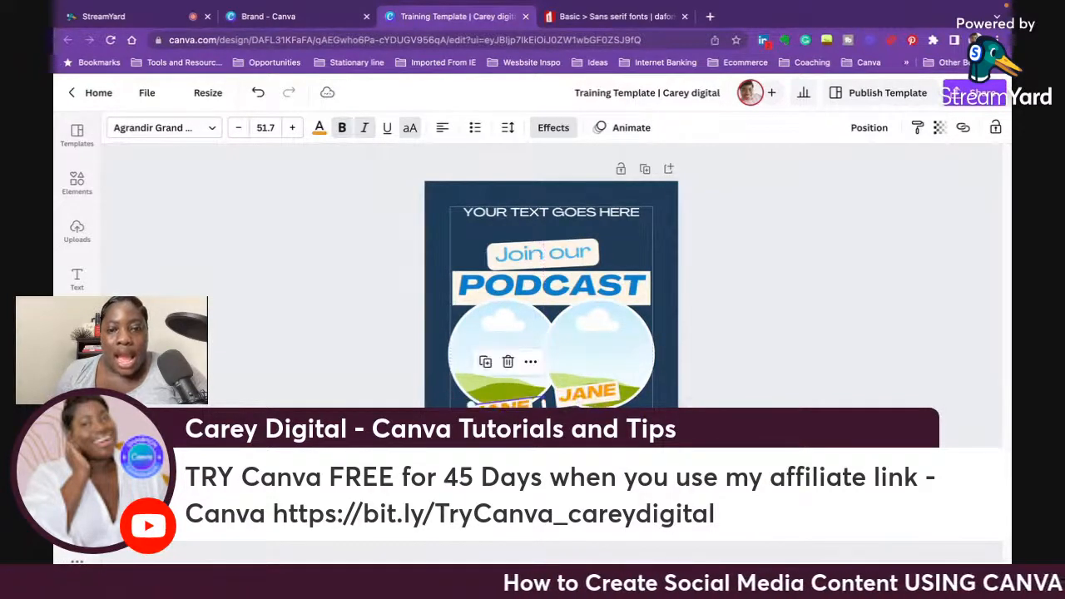
# Step: Place one name label at the lower edge of each circular frame
pyautogui.moveTo(512, 442); pyautogui.dragTo(506, 442)
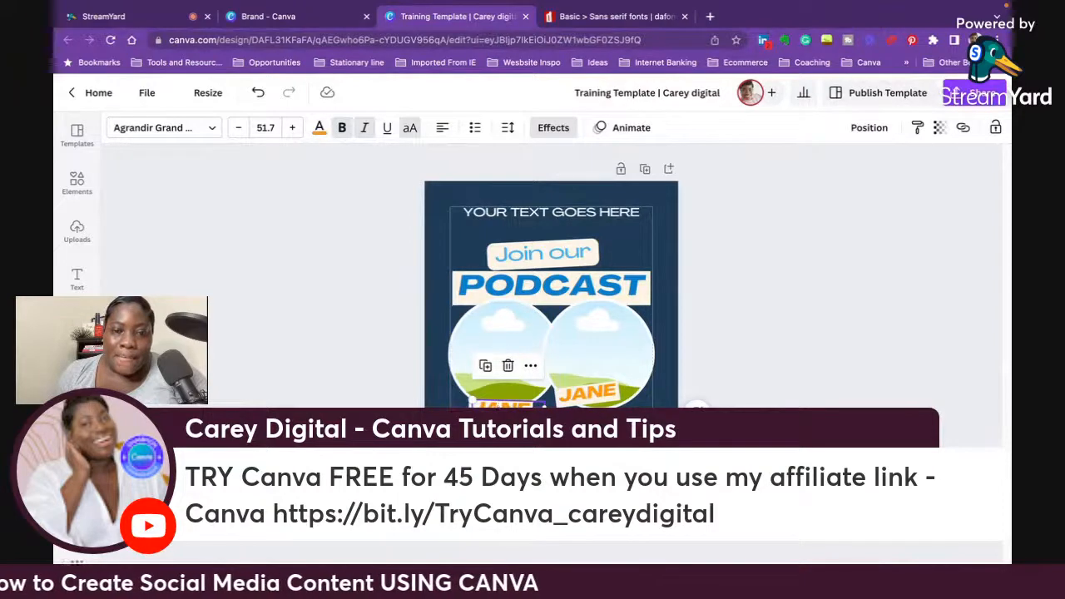
pyautogui.click(585, 399)
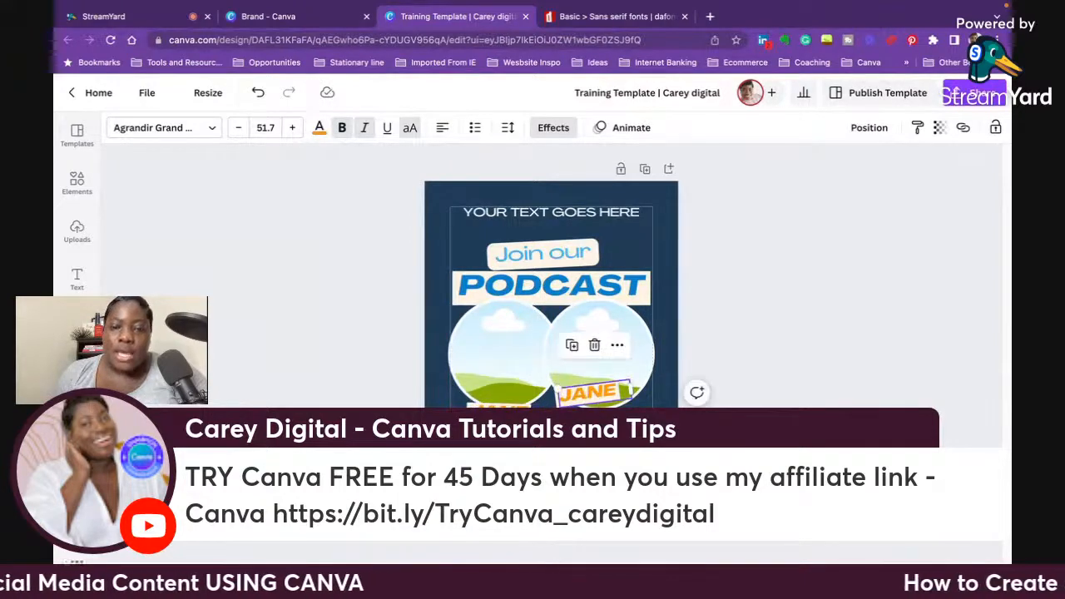
pyautogui.moveTo(597, 422); pyautogui.dragTo(627, 408)
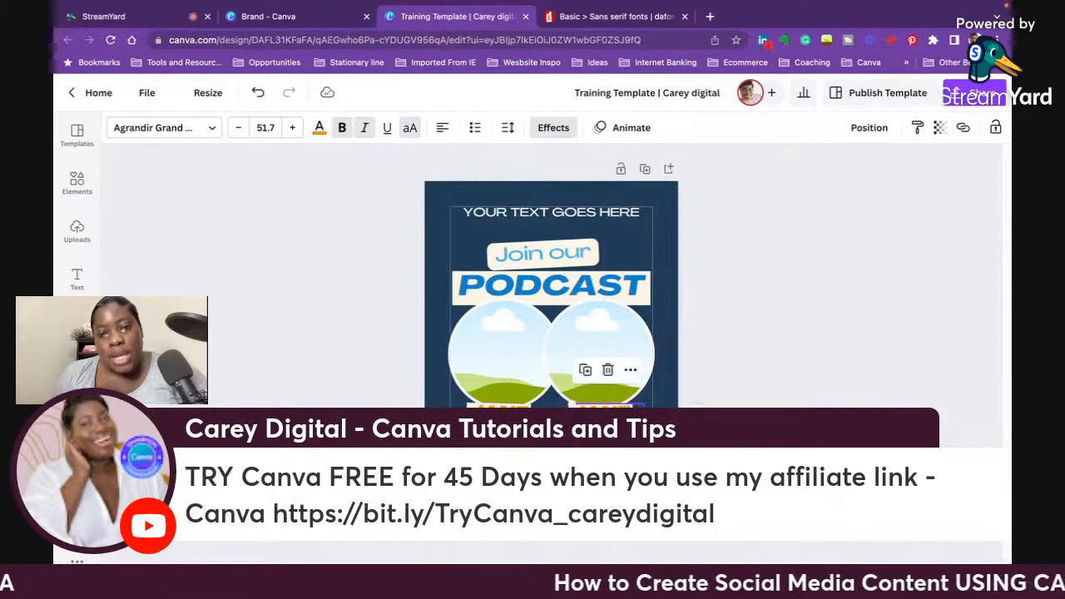
# Step: Remove the effect from the text line below the name labels and colour it pale blue from the Way up North palette
pyautogui.click(565, 444)
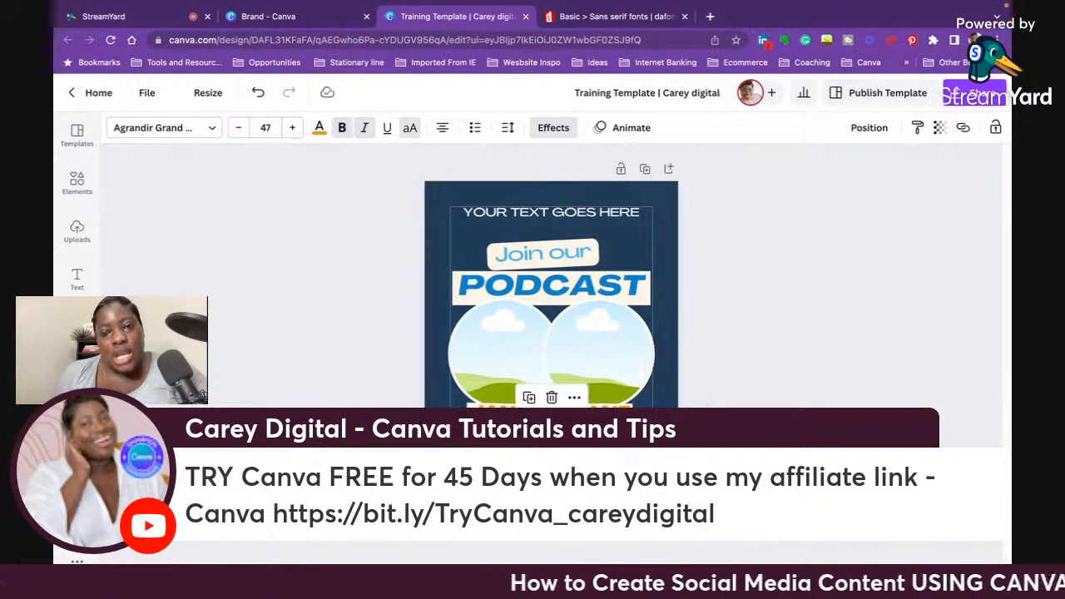
pyautogui.click(542, 129)
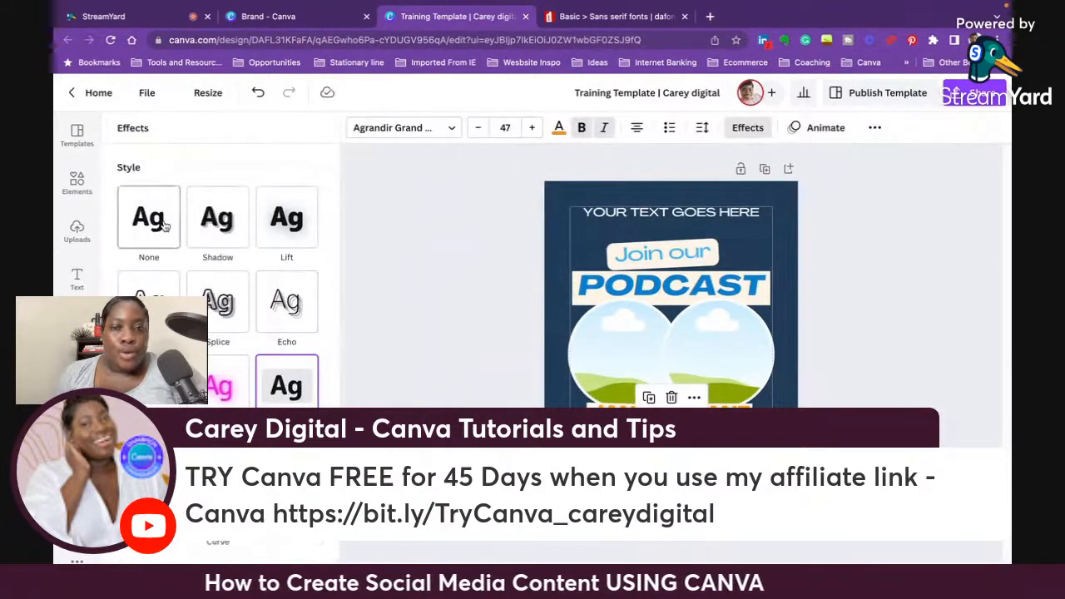
pyautogui.click(558, 129)
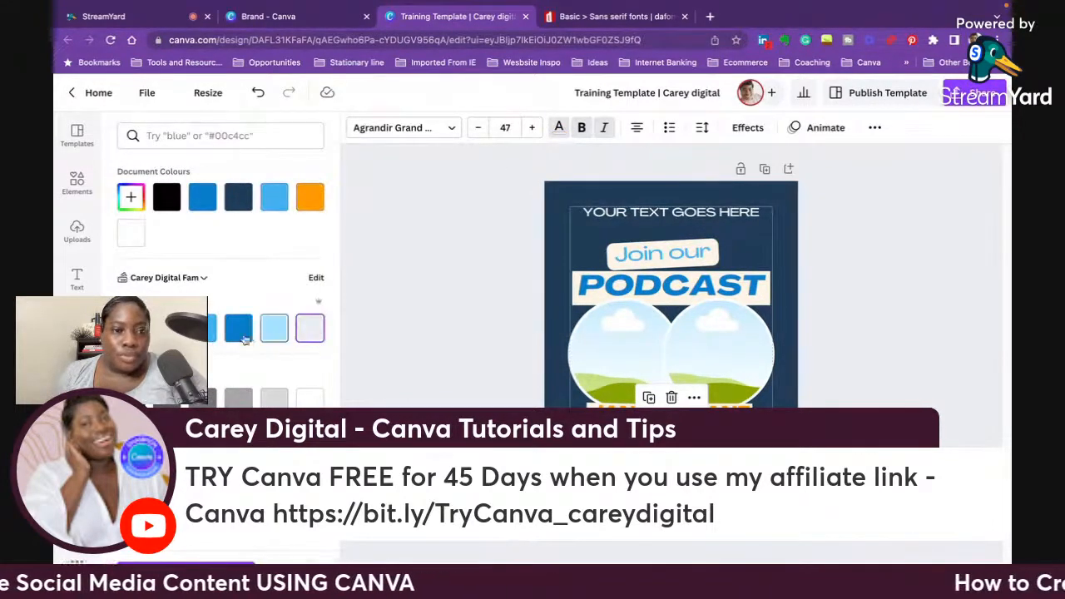
pyautogui.click(273, 329)
pyautogui.click(855, 398)
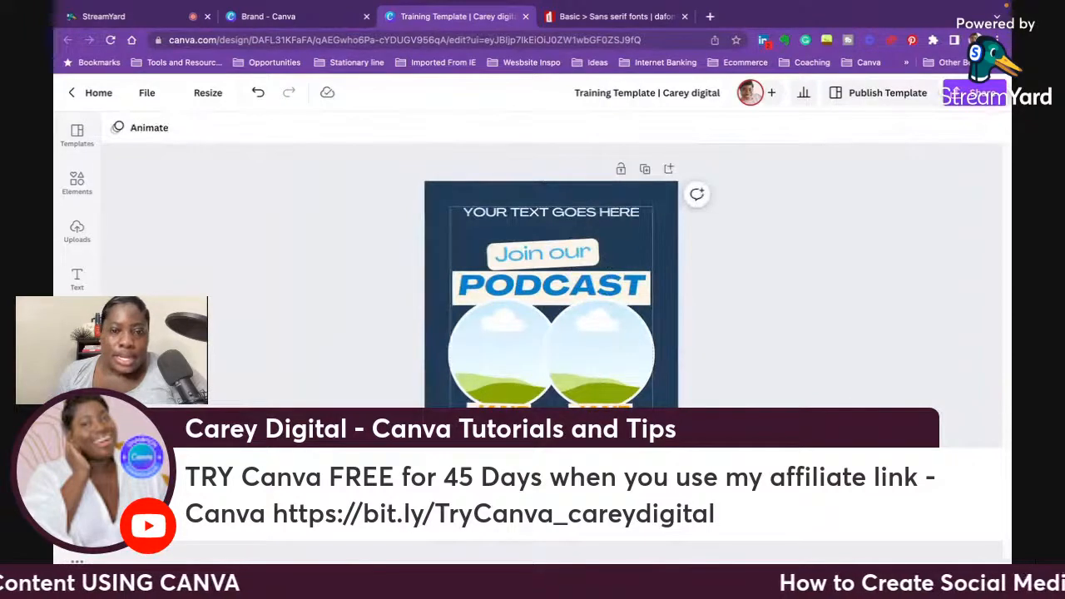
# Step: Replace the name on the label beneath the left circular frame with another first name
pyautogui.click(481, 402)
pyautogui.doubleClick(500, 406)
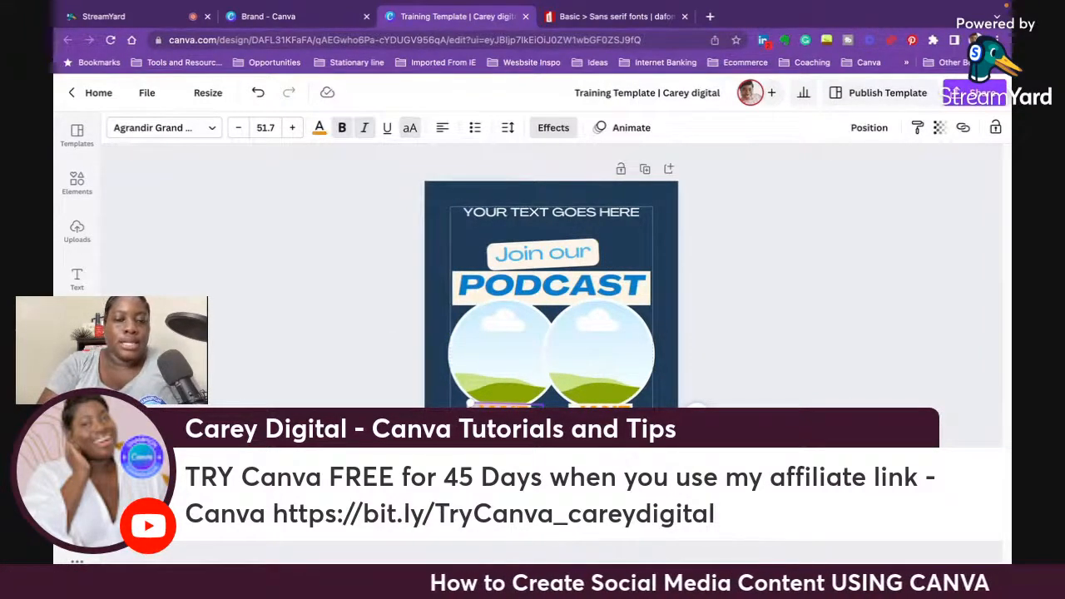
pyautogui.write('TIERA')
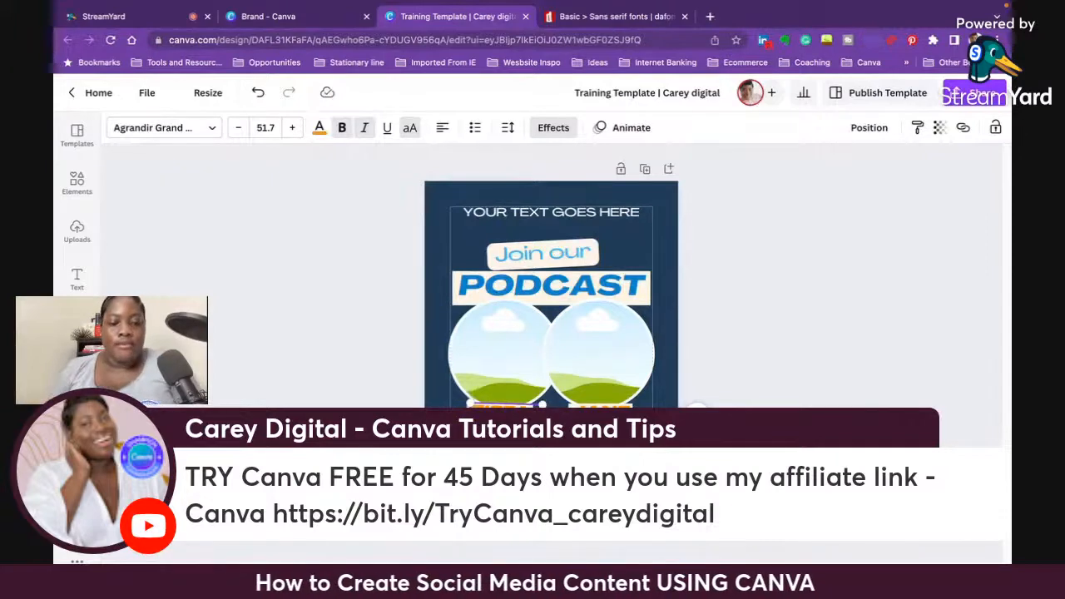
# Step: Reduce the font size of the name label beneath the left circular frame to 39.7
pyautogui.click(238, 129)
pyautogui.click(238, 129)
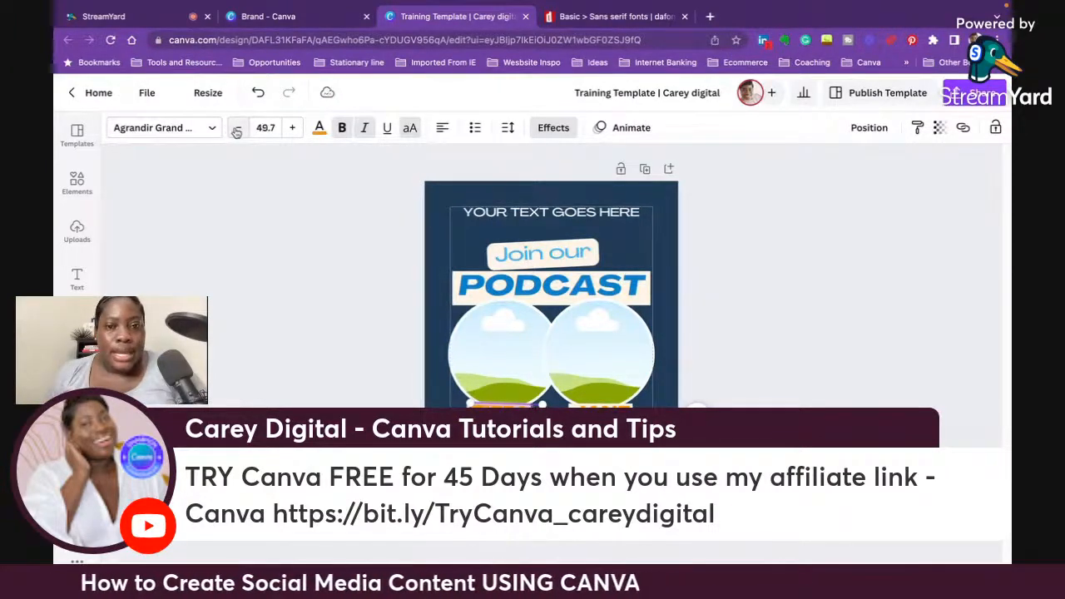
pyautogui.click(238, 129)
pyautogui.click(238, 128)
pyautogui.click(237, 129)
pyautogui.click(238, 129)
pyautogui.click(237, 129)
pyautogui.click(238, 129)
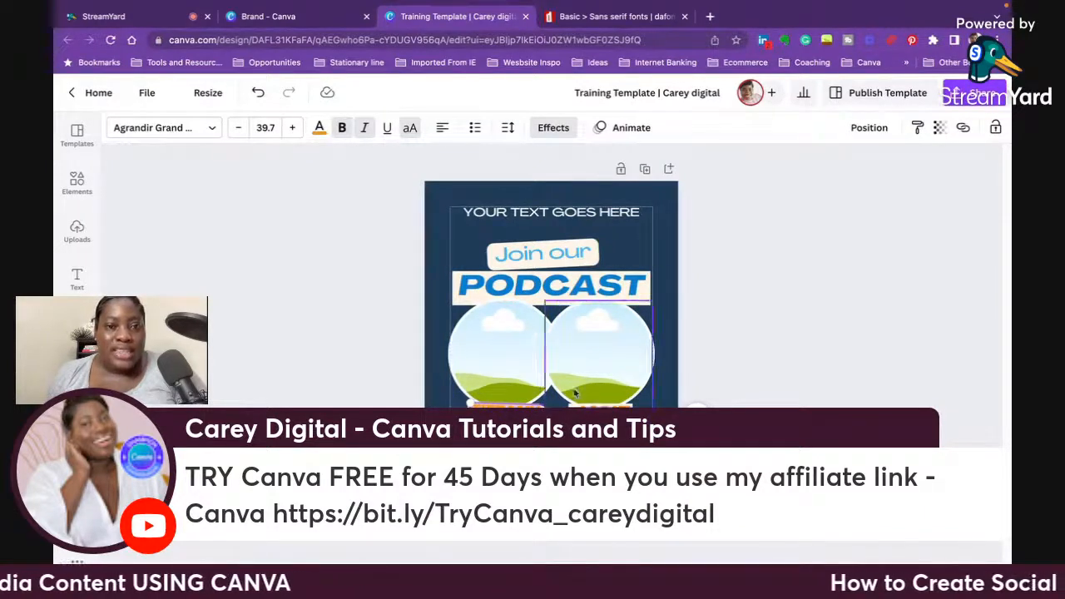
pyautogui.click(818, 352)
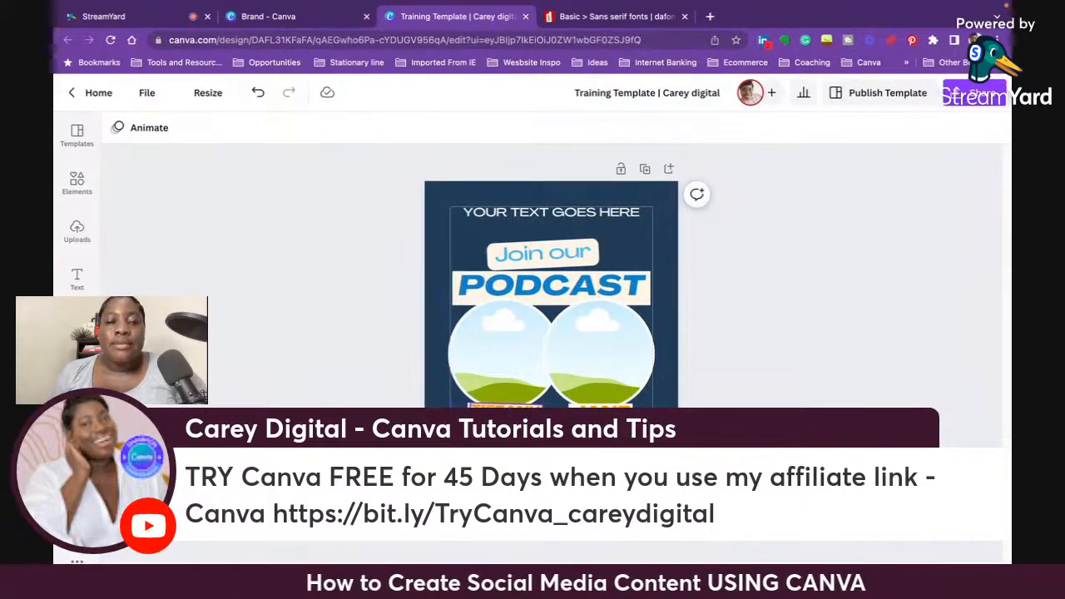
# Step: Copy the text style of the left circular frame's name label onto the right frame's name label
pyautogui.click(507, 413)
pyautogui.click(507, 412)
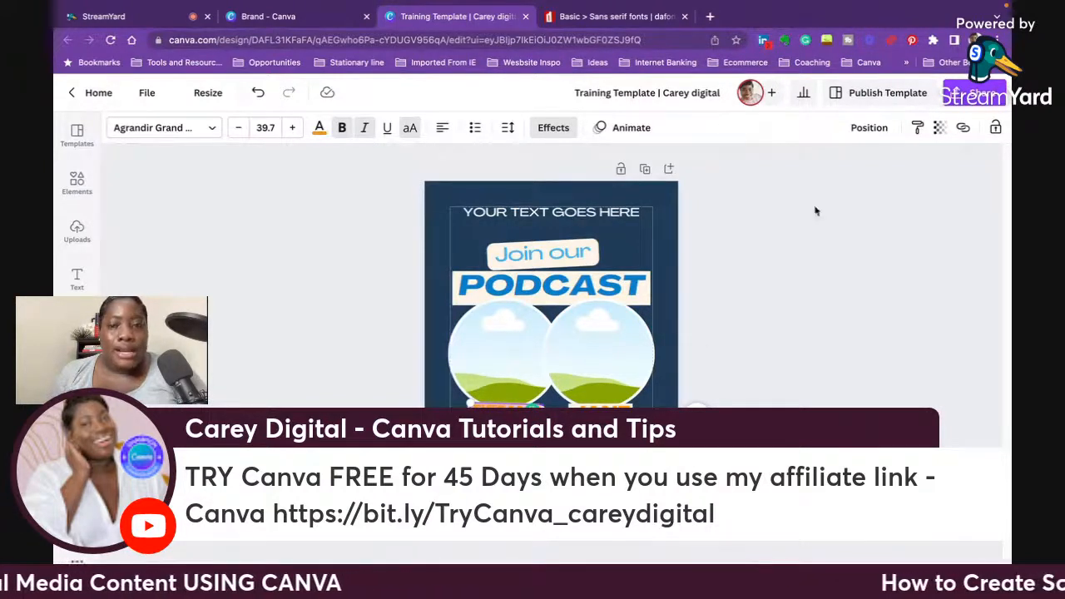
pyautogui.click(918, 133)
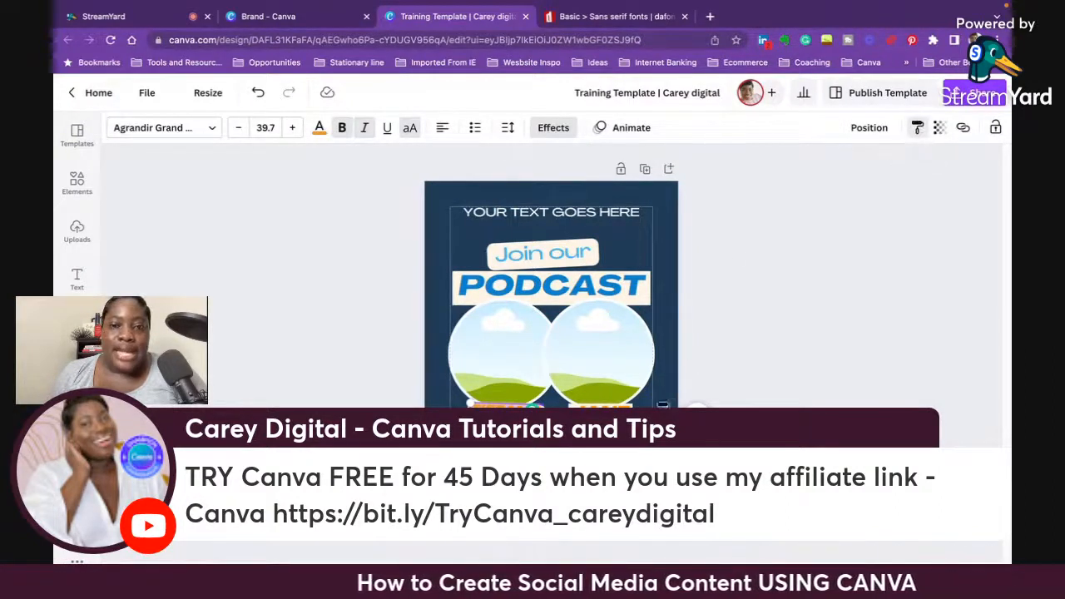
pyautogui.click(616, 406)
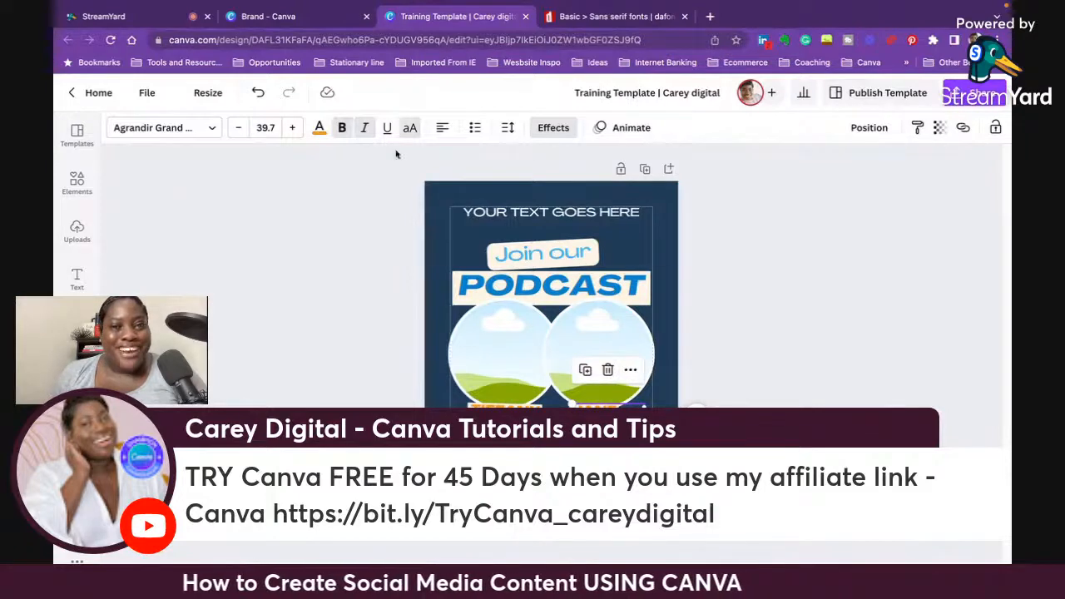
# Step: Colour the right name label mid blue from the Carey Digital Fam palette and copy its style to the left name label
pyautogui.click(320, 128)
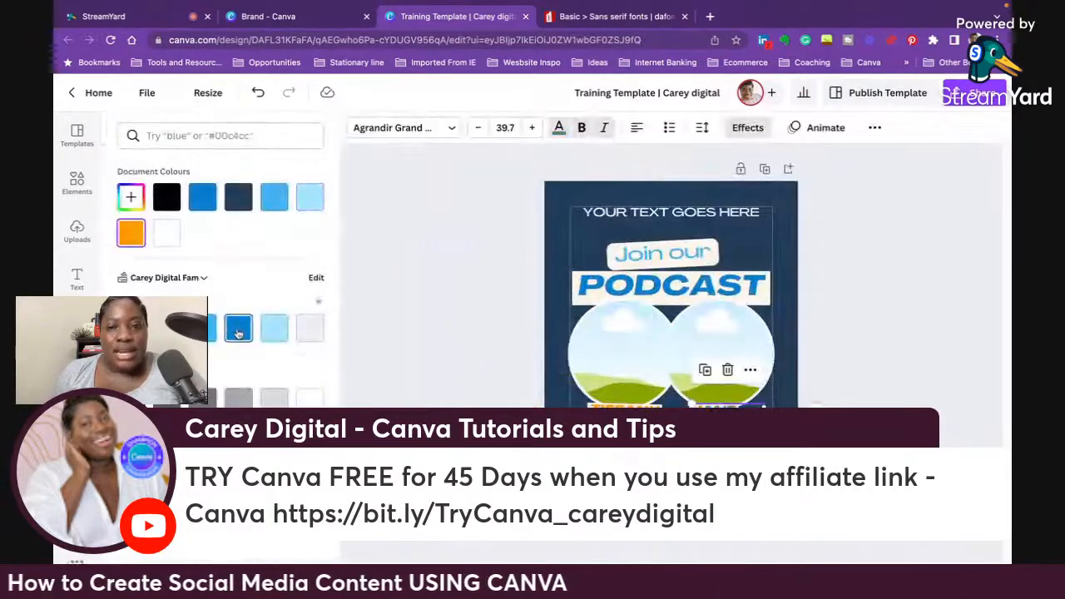
pyautogui.click(874, 128)
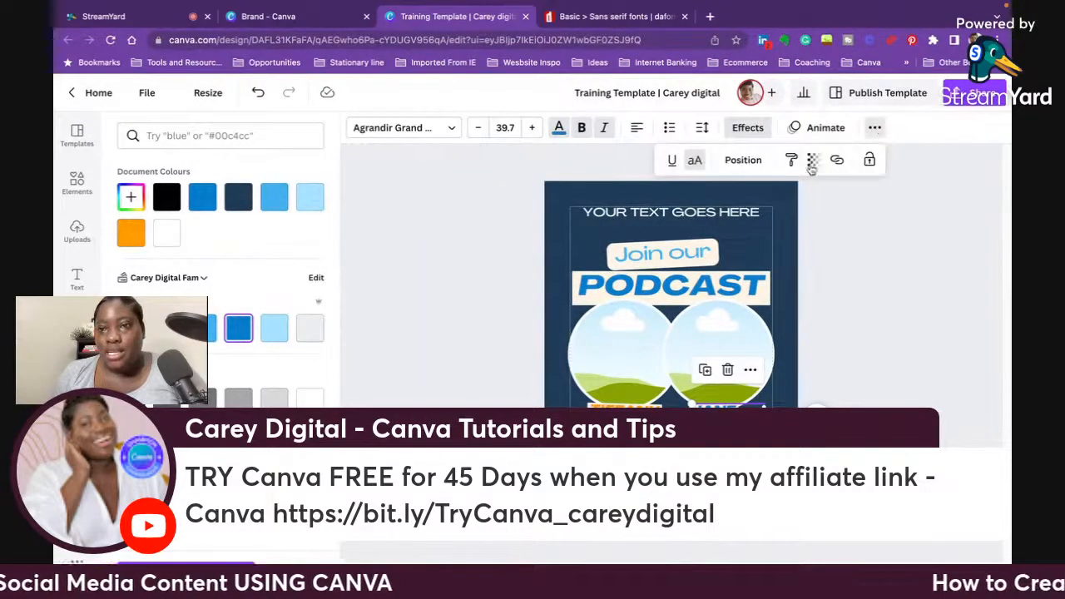
pyautogui.click(621, 405)
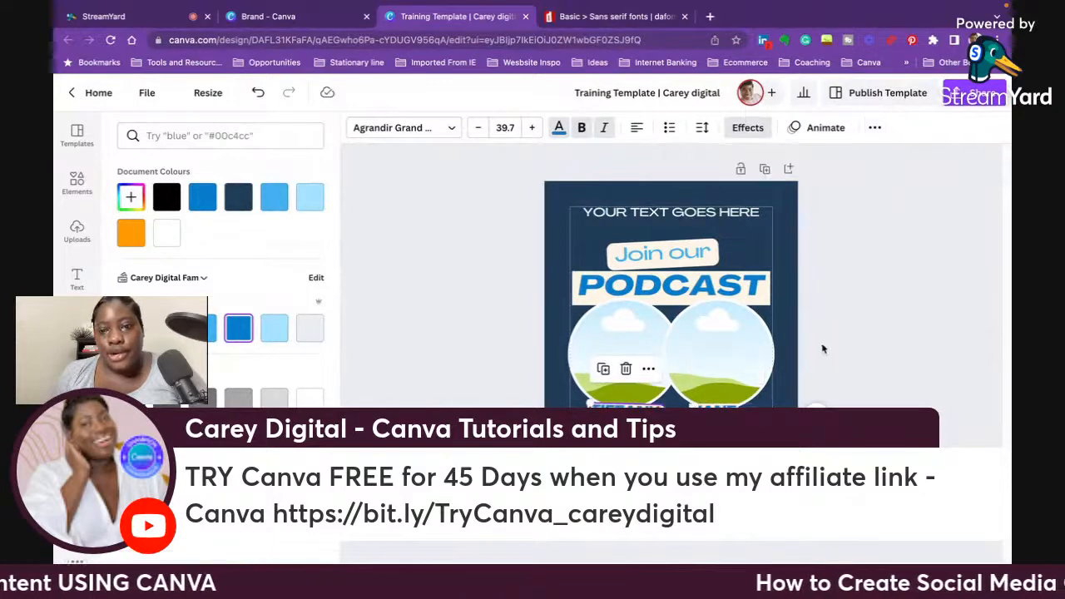
pyautogui.click(822, 350)
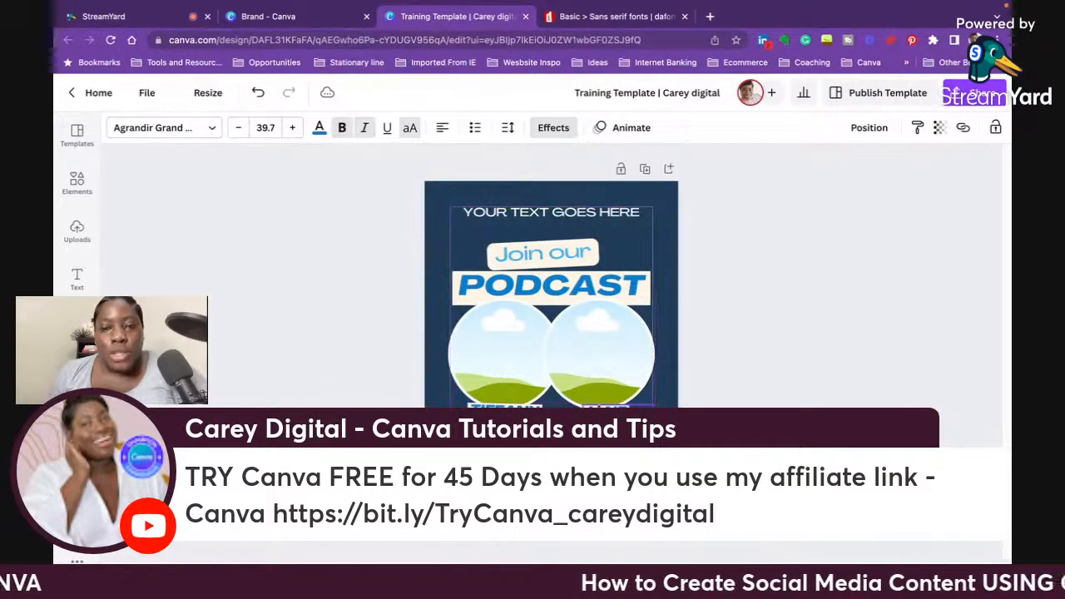
pyautogui.click(777, 370)
pyautogui.click(550, 455)
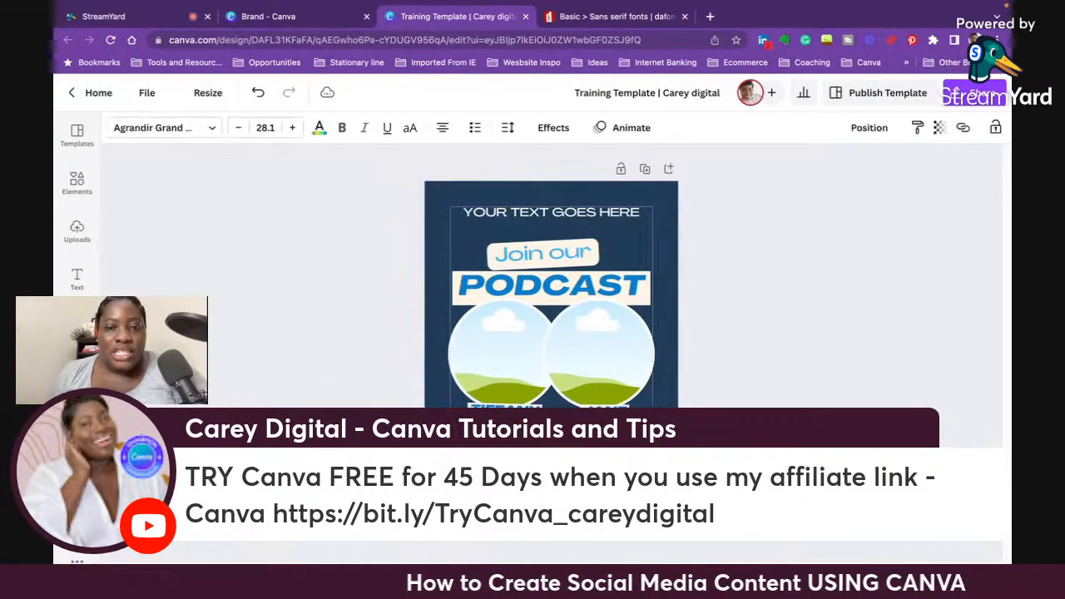
pyautogui.click(679, 237)
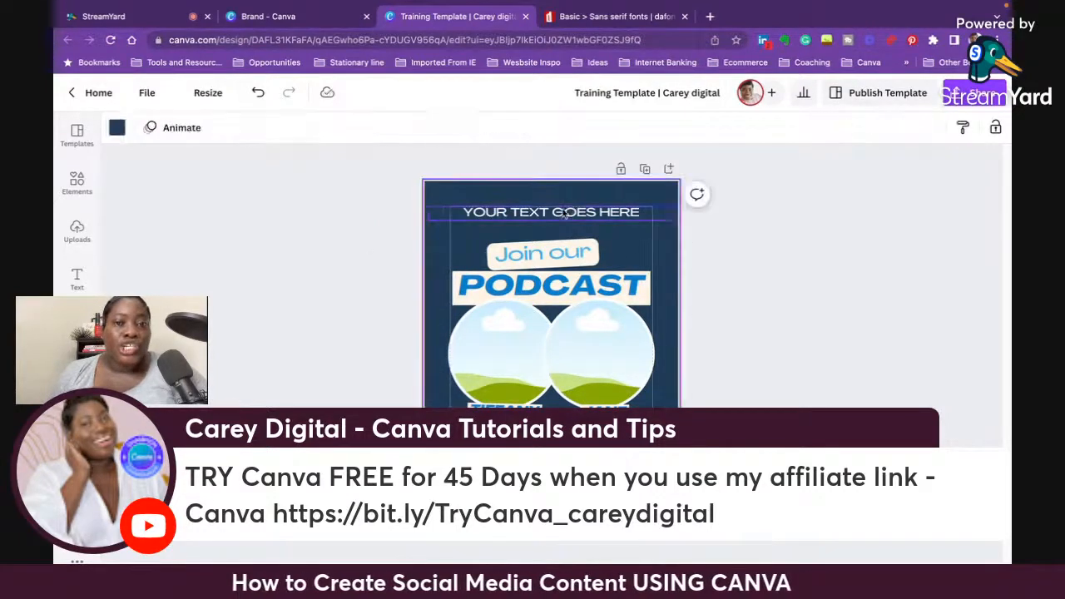
# Step: Change the font of the YOUR TEXT GOES HERE line and the Join our line to Poppins
pyautogui.click(564, 213)
pyautogui.click(146, 127)
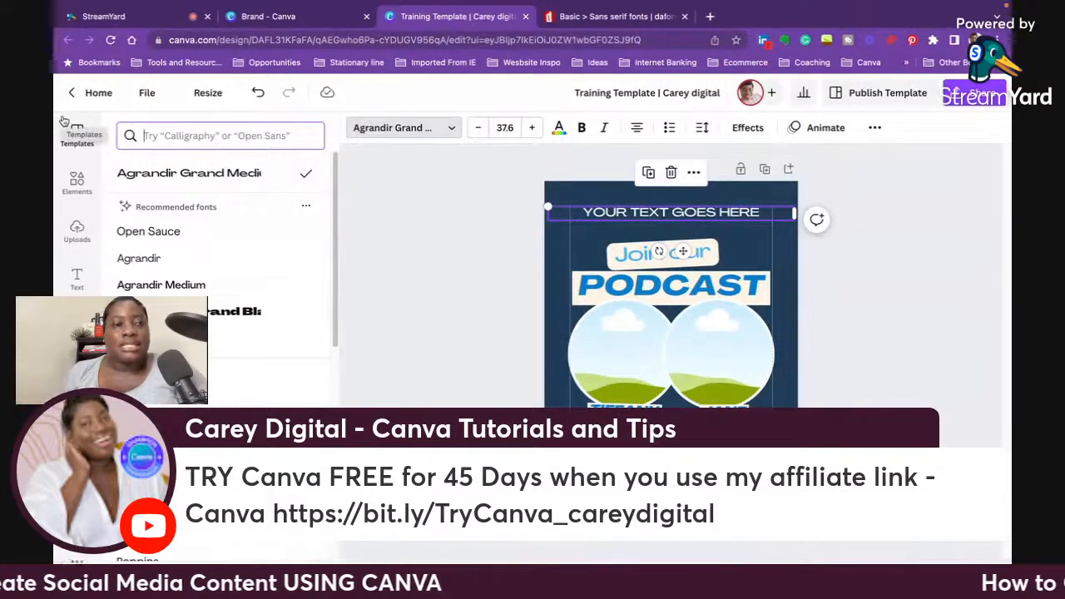
pyautogui.scroll(-5, 221, 283)
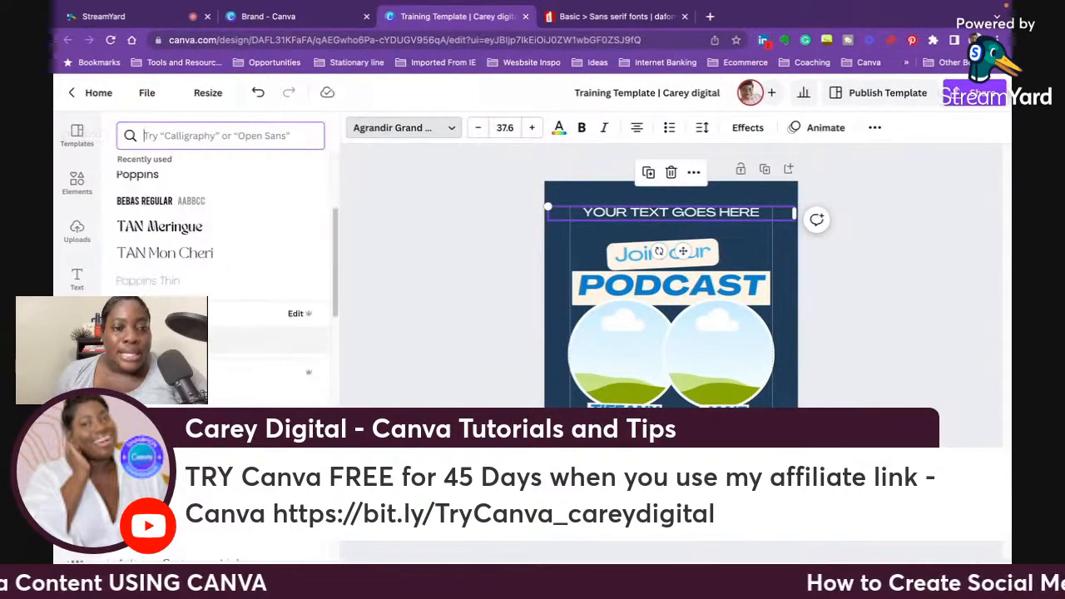
pyautogui.click(220, 340)
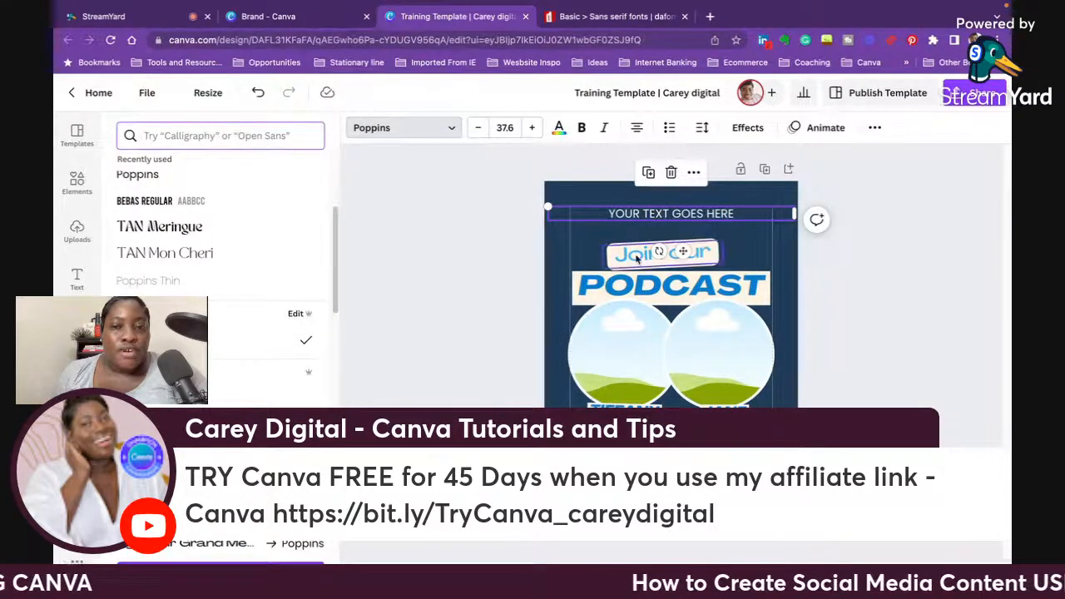
pyautogui.click(703, 252)
pyautogui.click(268, 336)
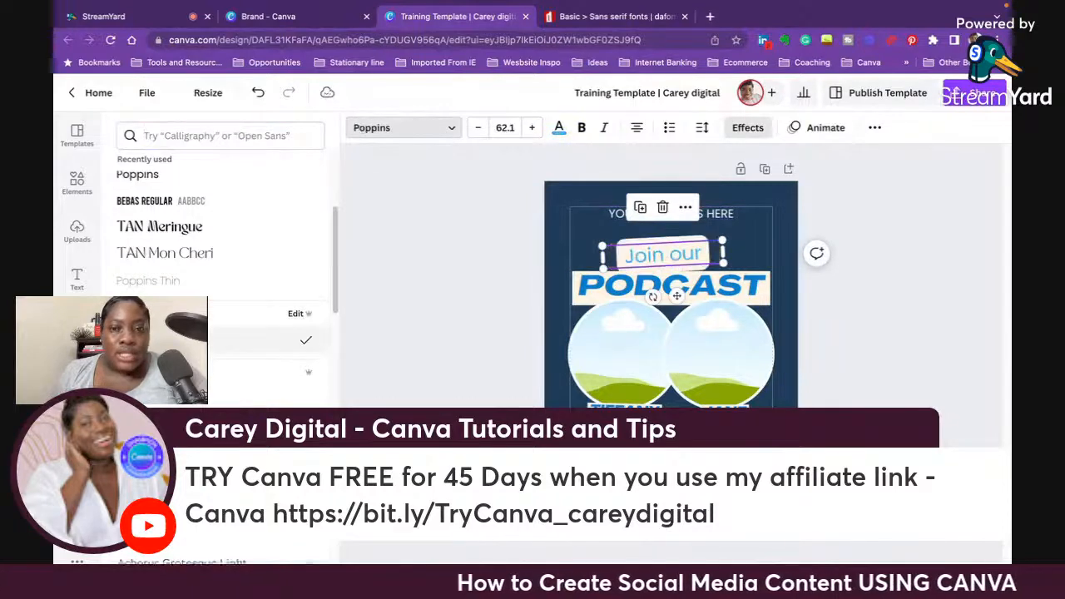
# Step: Change the PODCAST heading's font to Poppins and remove its italics
pyautogui.click(756, 291)
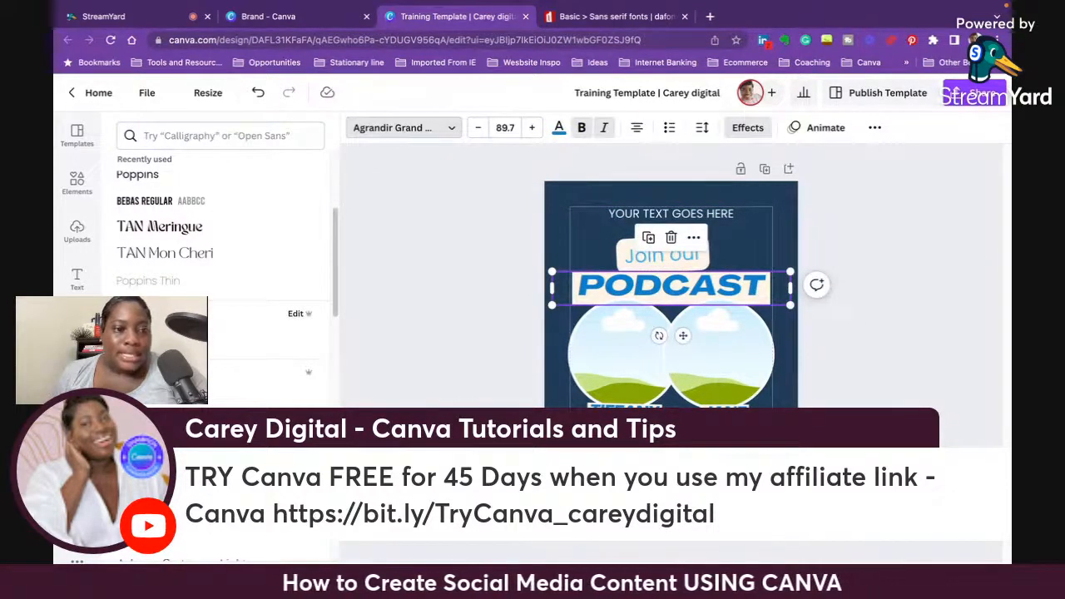
pyautogui.click(287, 340)
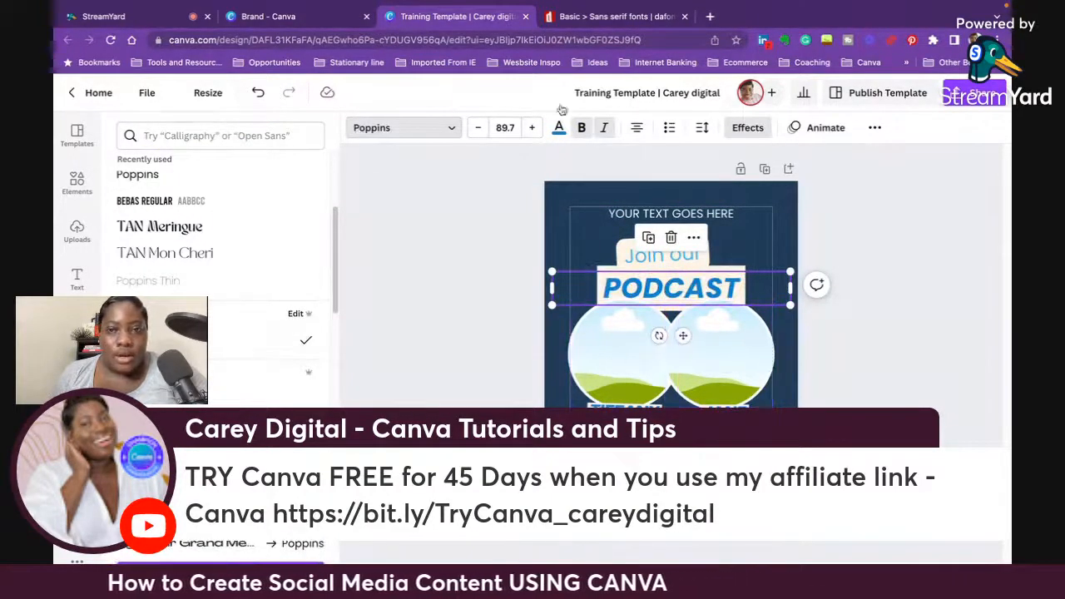
pyautogui.click(604, 128)
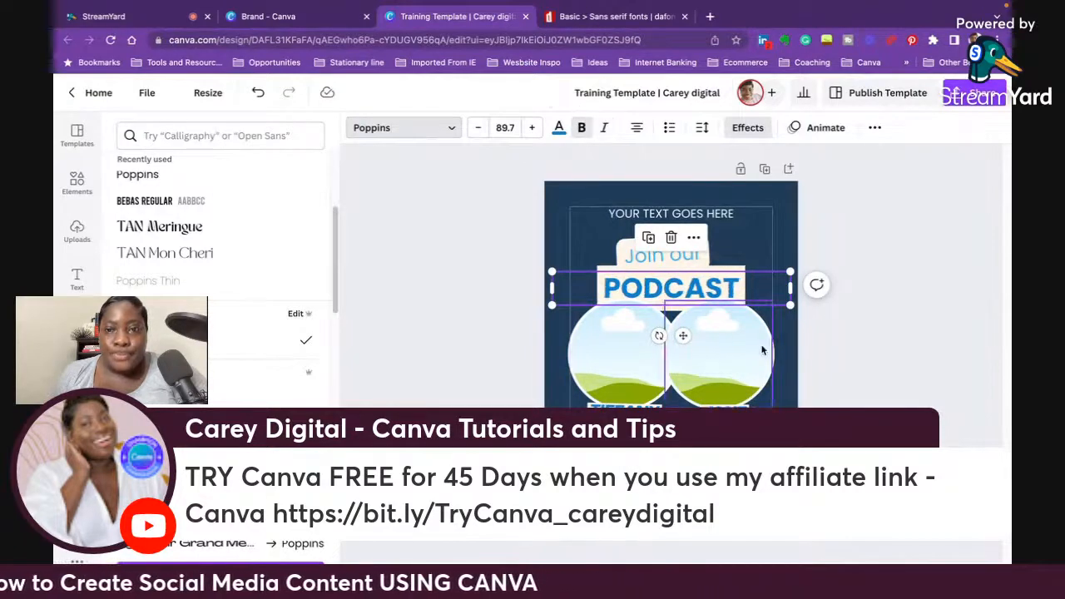
# Step: Change both name labels' font to Poppins and remove the italics from the right label
pyautogui.click(657, 405)
pyautogui.click(267, 340)
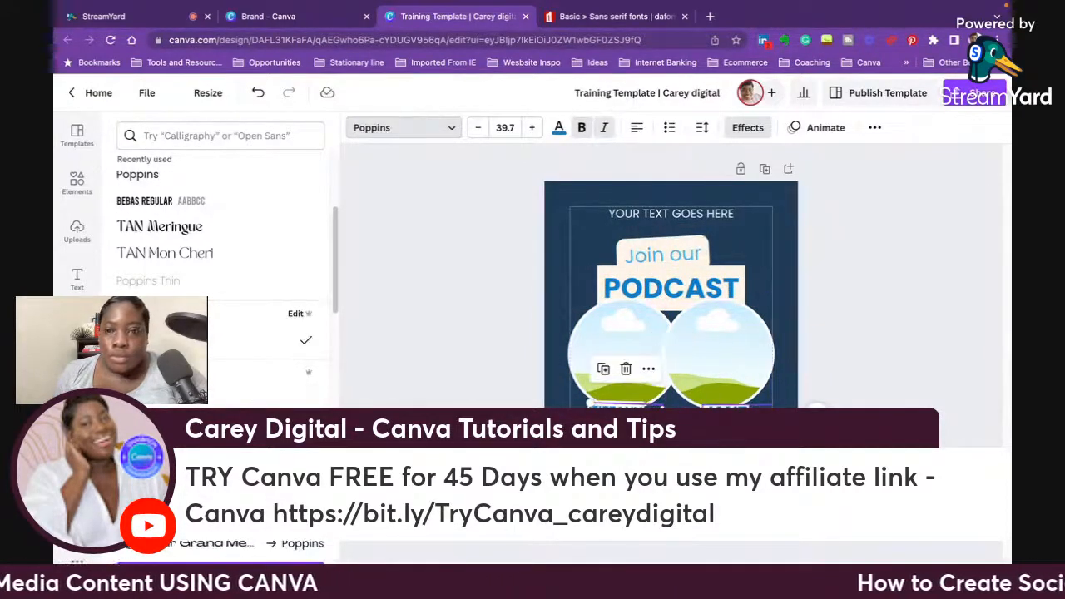
pyautogui.click(725, 414)
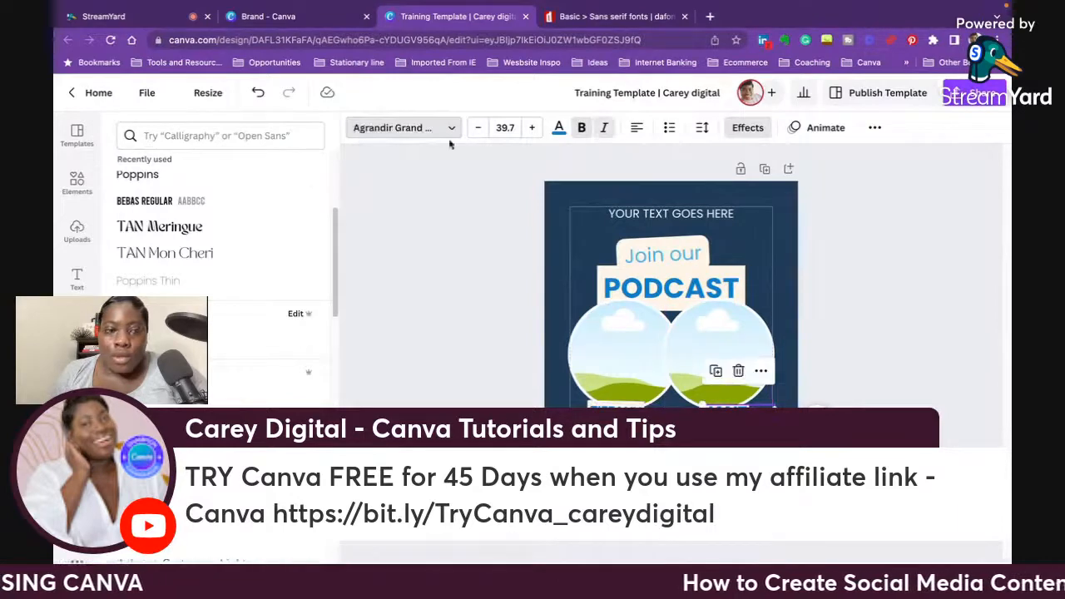
pyautogui.click(218, 341)
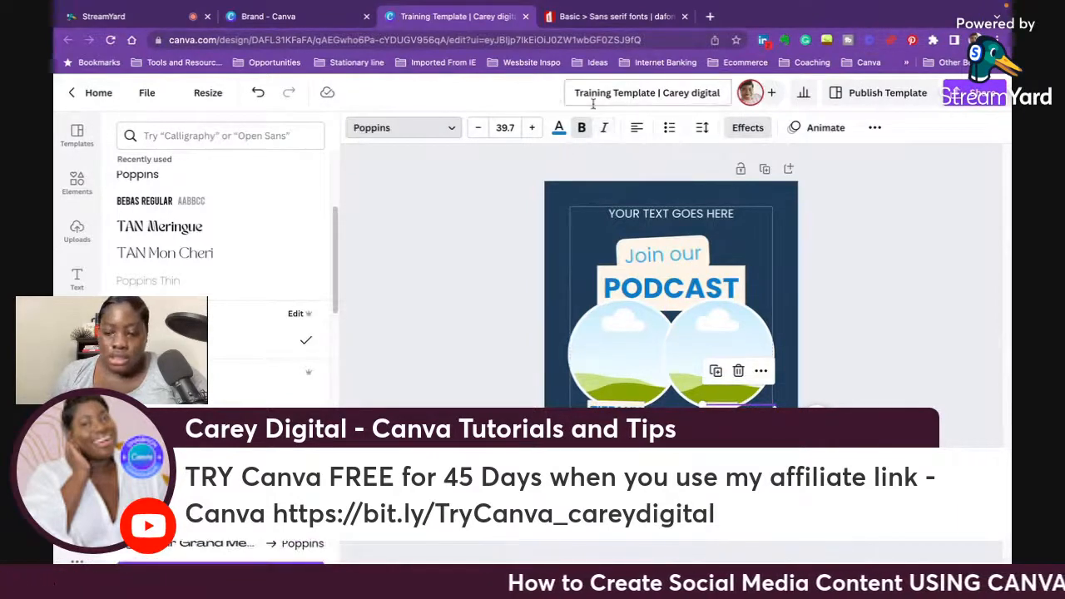
pyautogui.click(858, 293)
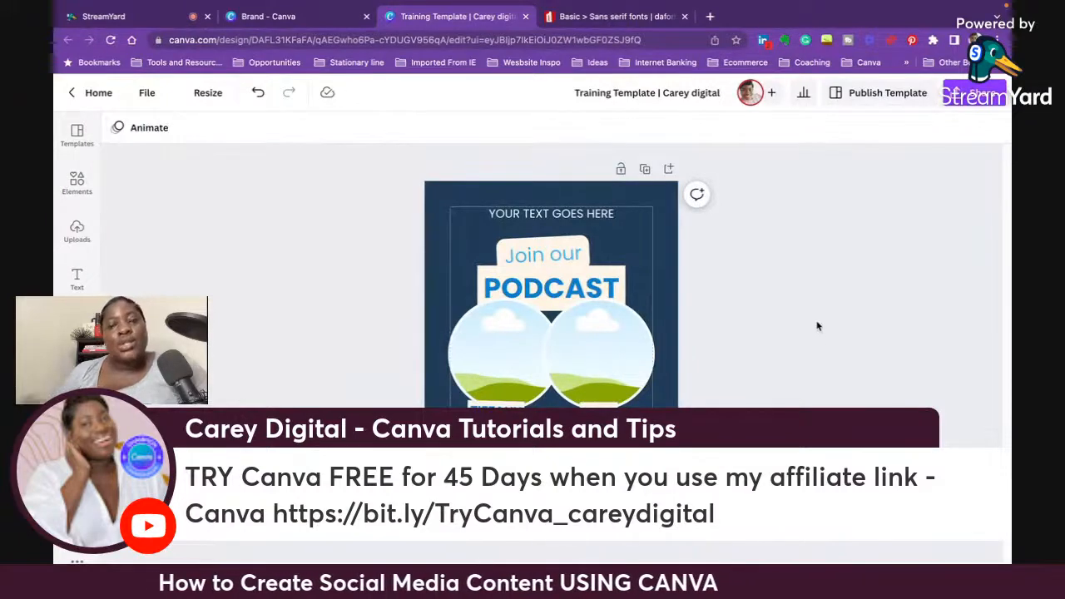
# Step: Remove the background effect from the Join our text and rotate it level
pyautogui.click(543, 254)
pyautogui.click(552, 127)
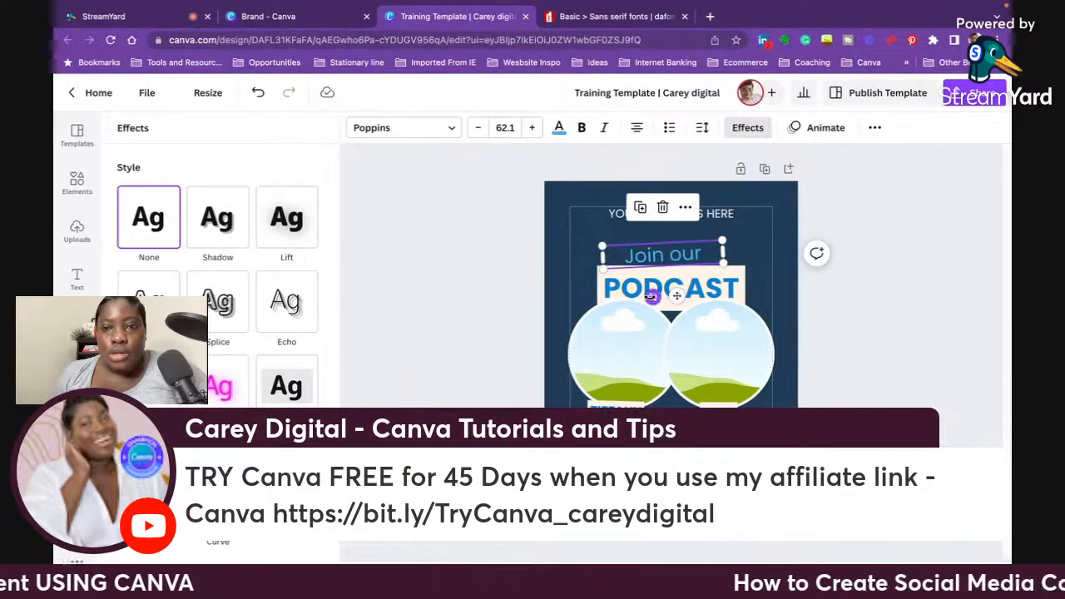
pyautogui.moveTo(653, 296); pyautogui.dragTo(649, 296)
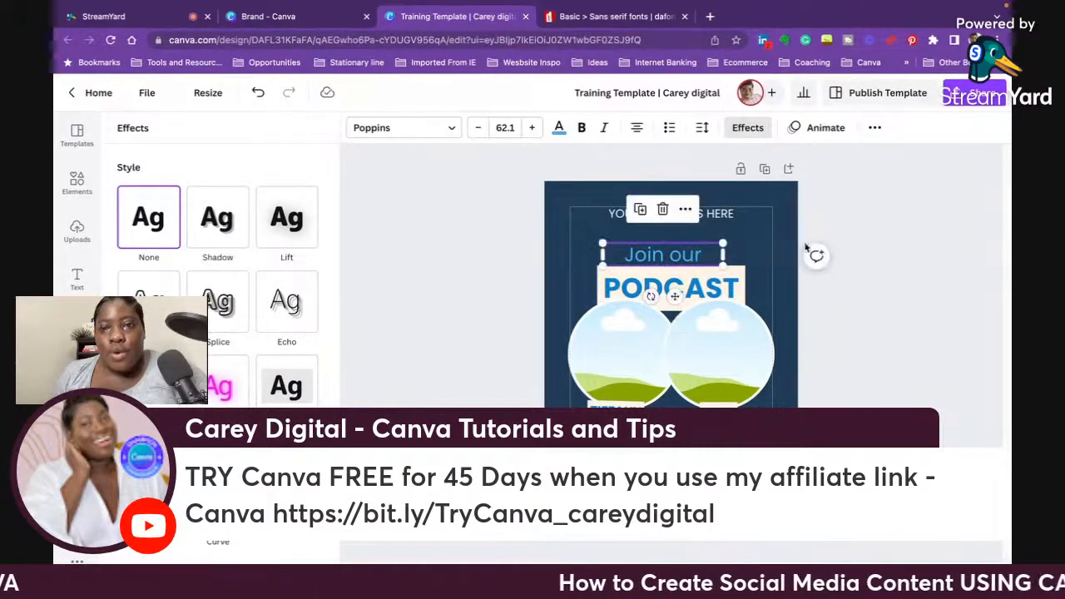
# Step: Move the Join our text slightly upwards, narrow its text box to fit the words and scale it down slightly
pyautogui.click(676, 249)
pyautogui.moveTo(560, 254); pyautogui.dragTo(590, 249)
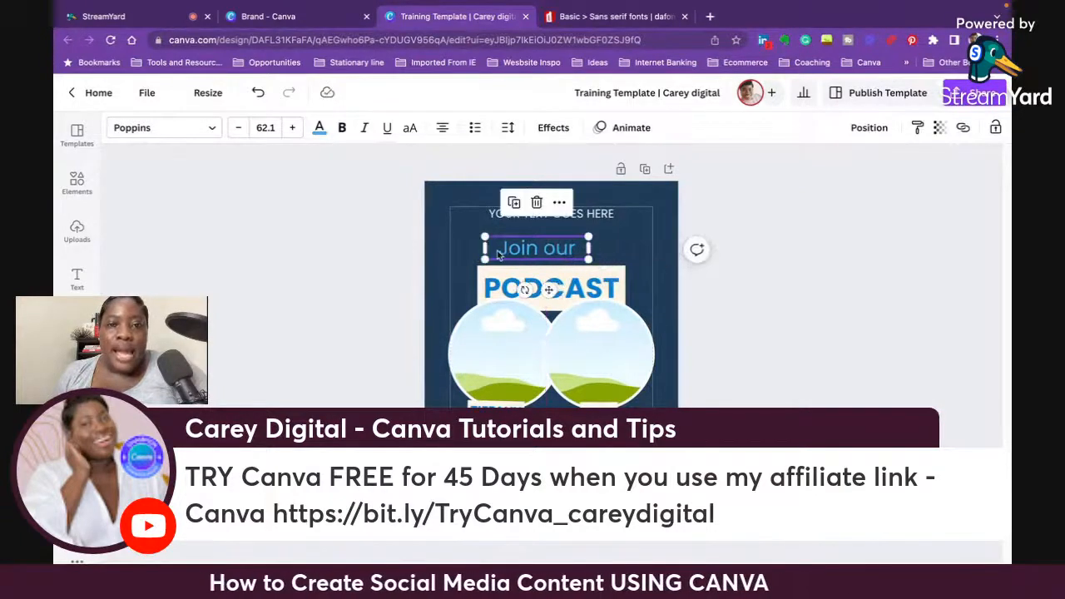
pyautogui.moveTo(484, 248); pyautogui.dragTo(499, 247)
pyautogui.click(645, 243)
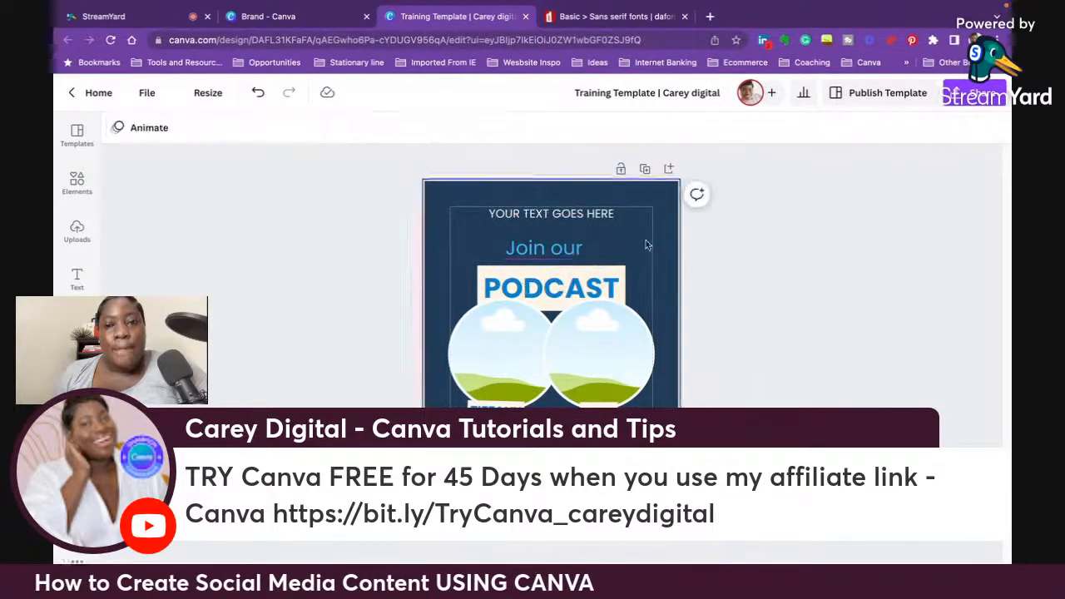
pyautogui.click(545, 253)
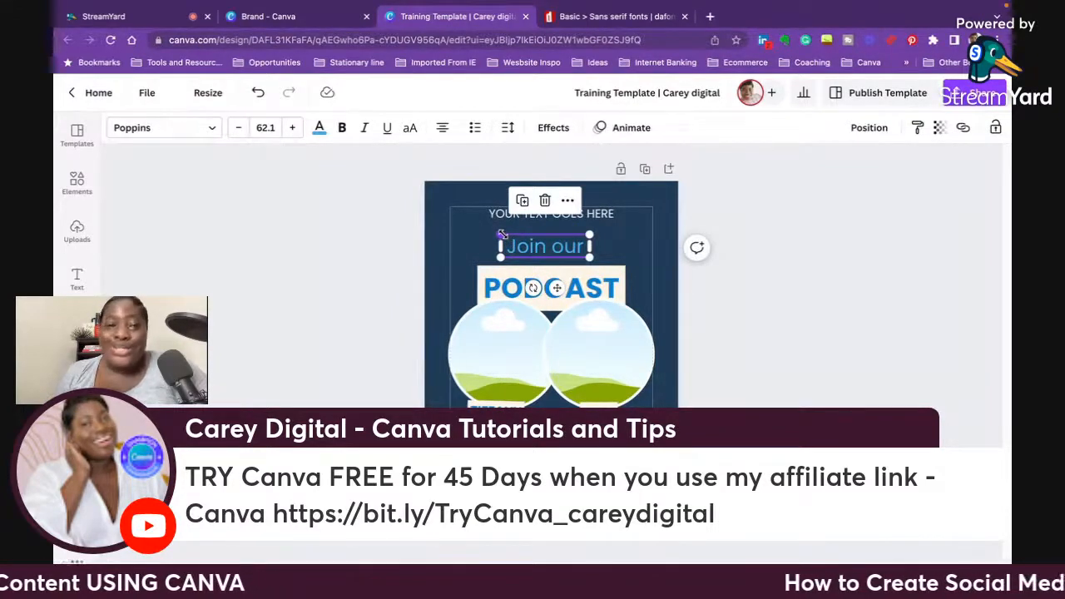
pyautogui.moveTo(501, 234); pyautogui.dragTo(506, 236)
pyautogui.click(706, 242)
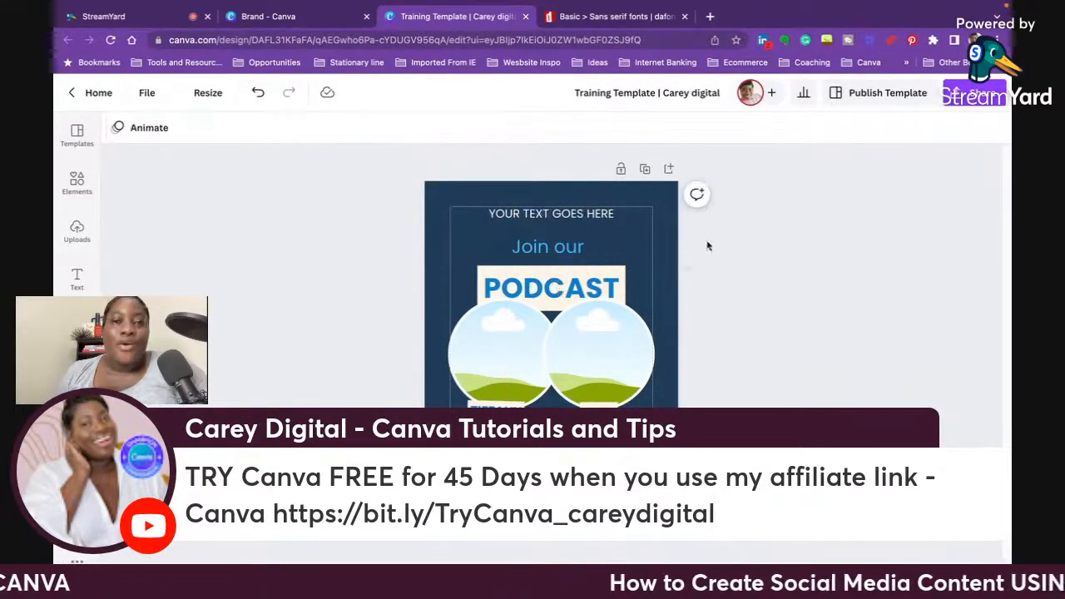
# Step: Move the PODCAST heading up closer to the Join our line and narrow its text box to fit the word
pyautogui.click(585, 279)
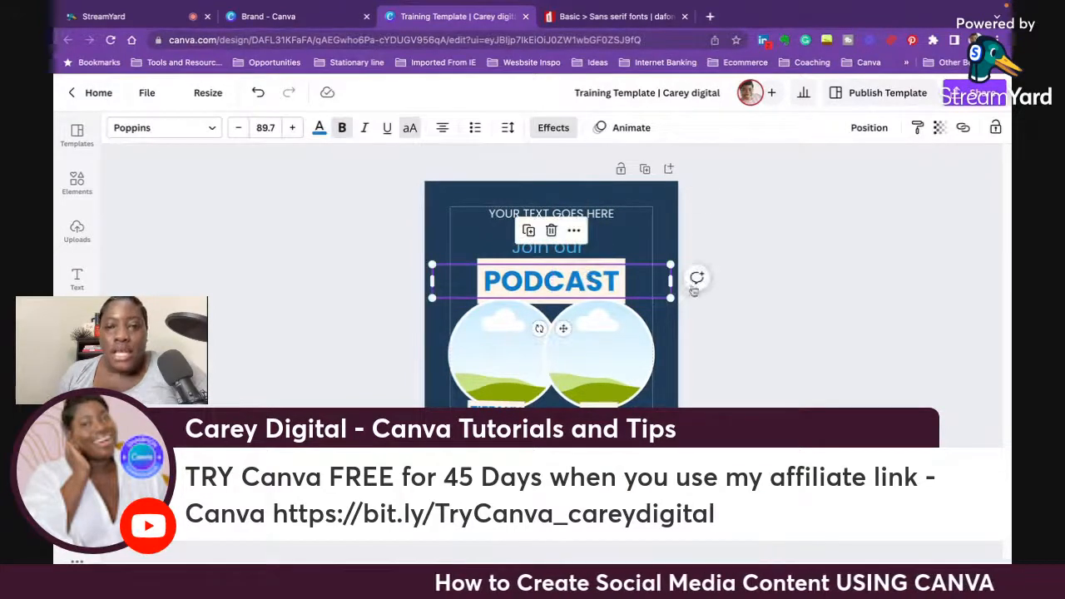
pyautogui.moveTo(673, 280); pyautogui.dragTo(631, 281)
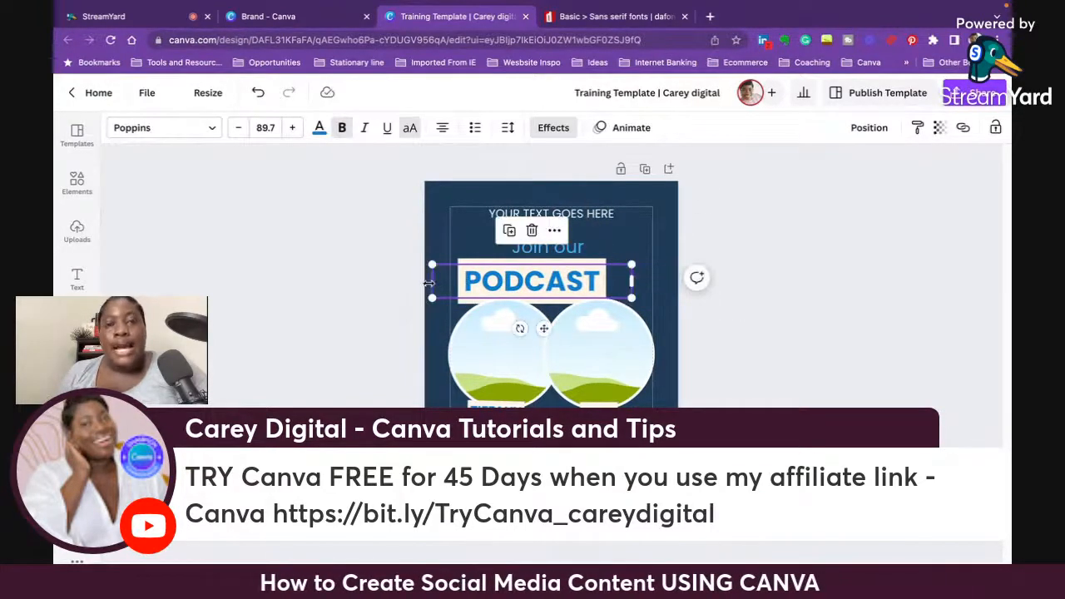
pyautogui.moveTo(428, 283); pyautogui.dragTo(477, 278)
pyautogui.click(772, 292)
pyautogui.moveTo(581, 281); pyautogui.dragTo(580, 279)
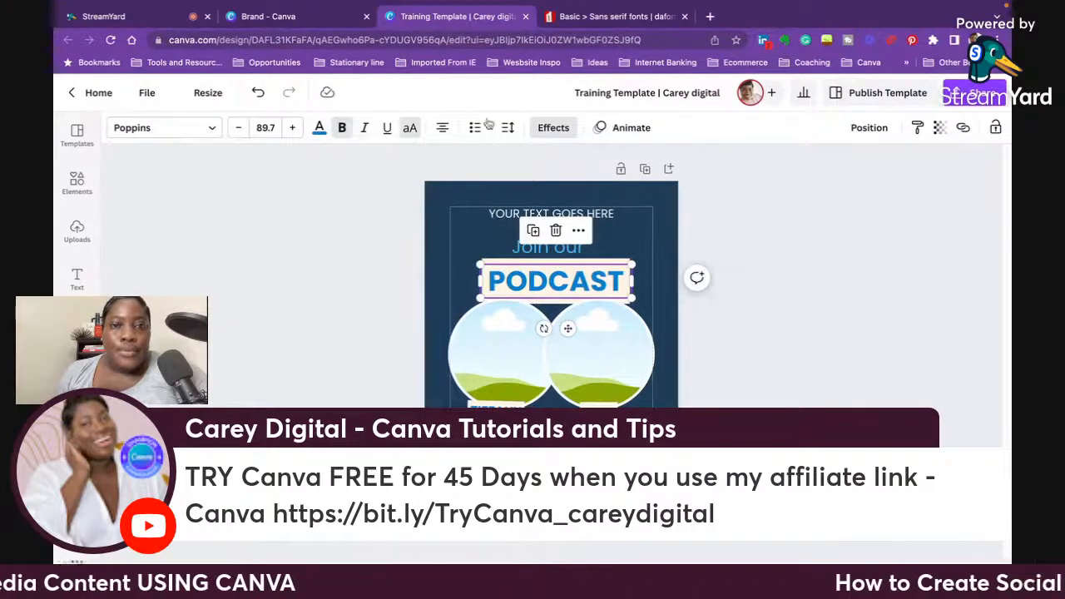
pyautogui.click(563, 133)
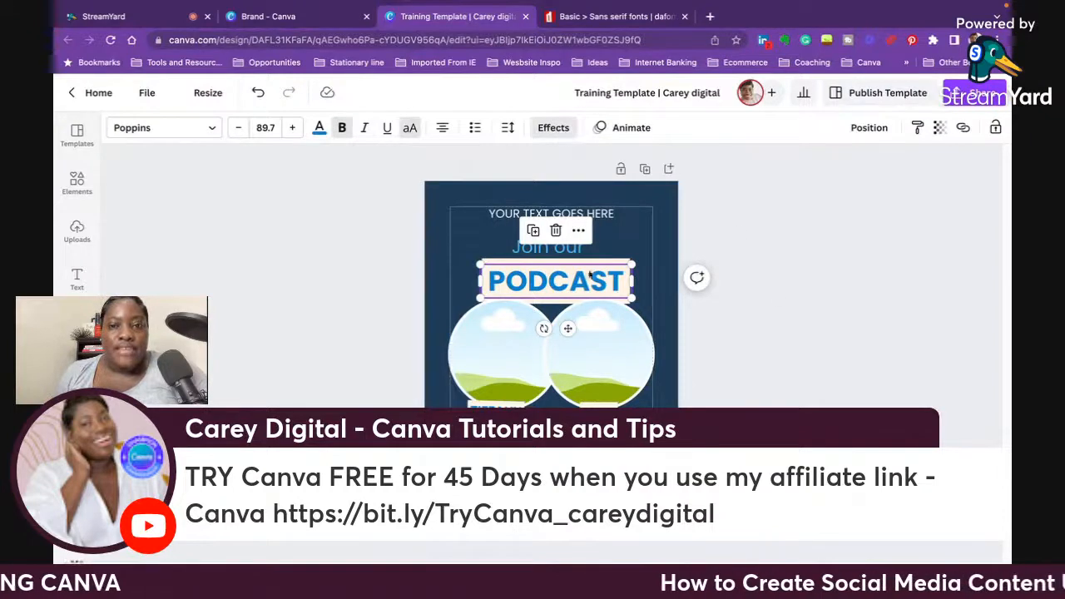
pyautogui.click(820, 262)
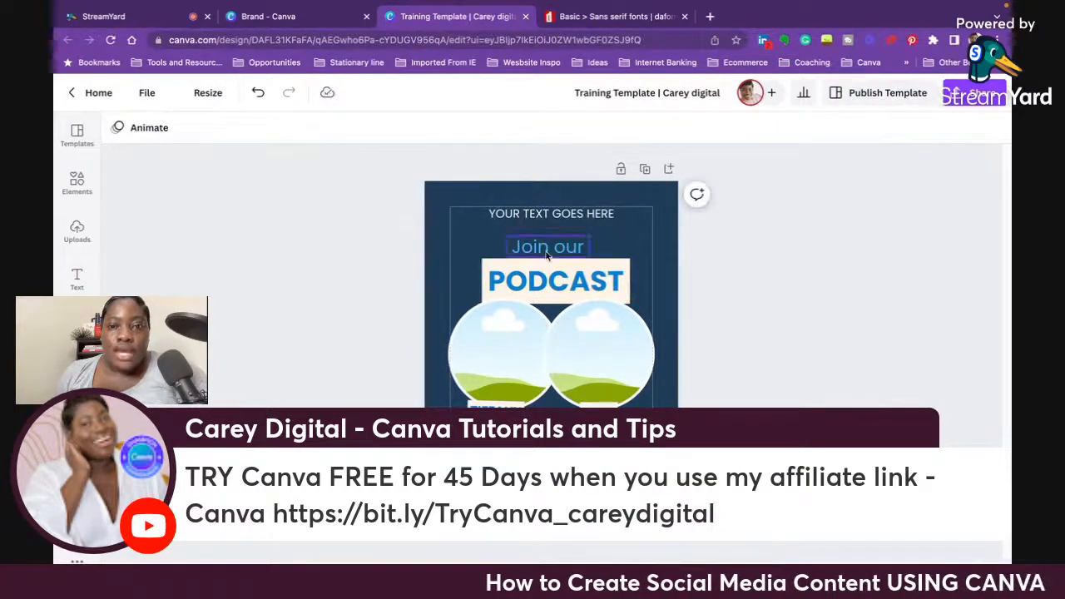
# Step: Replace the PODCAST heading text with INSTAGRAM LIVE
pyautogui.click(553, 283)
pyautogui.doubleClick(602, 288)
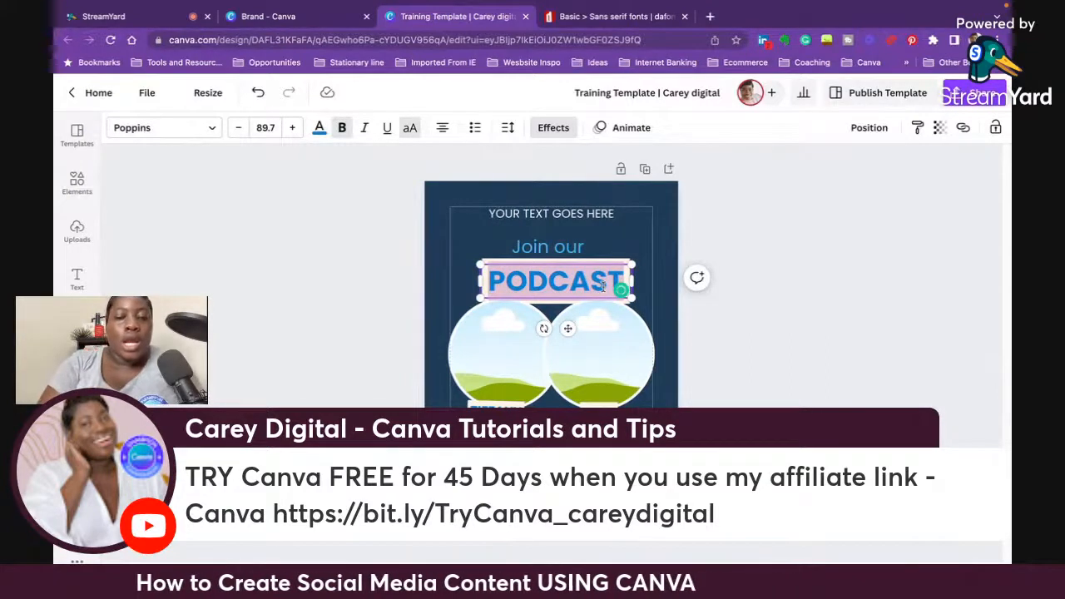
pyautogui.write('INSTAGRAN')
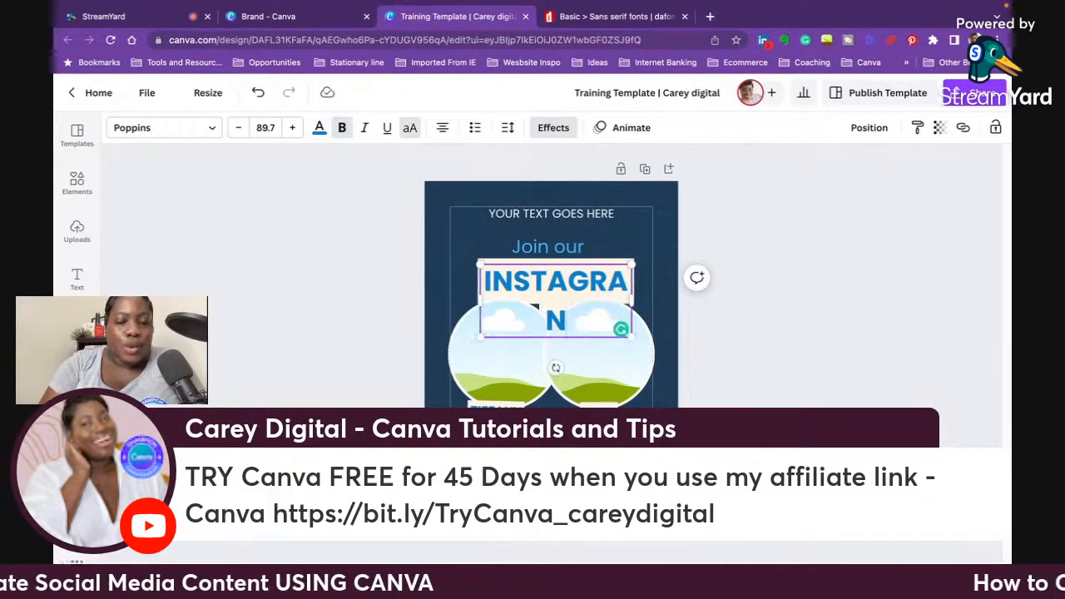
pyautogui.press('BackSpace')
pyautogui.write('M')
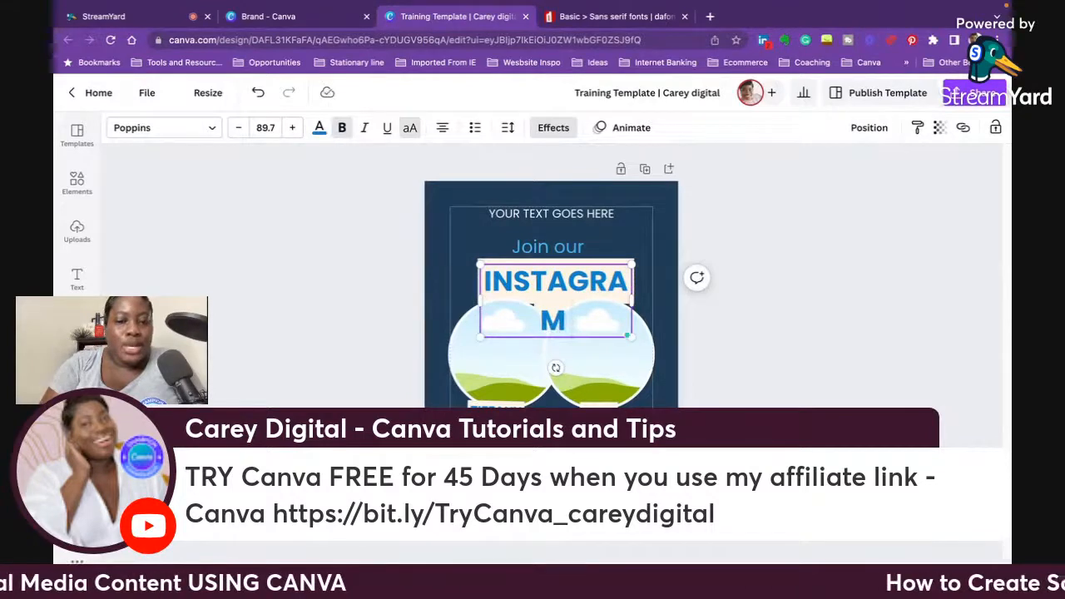
pyautogui.write(' LIVE')
# Step: Reduce the font size of the whole INSTAGRAM LIVE heading to 32 so it fits on one line
pyautogui.hotkey('ctrl', 'a')
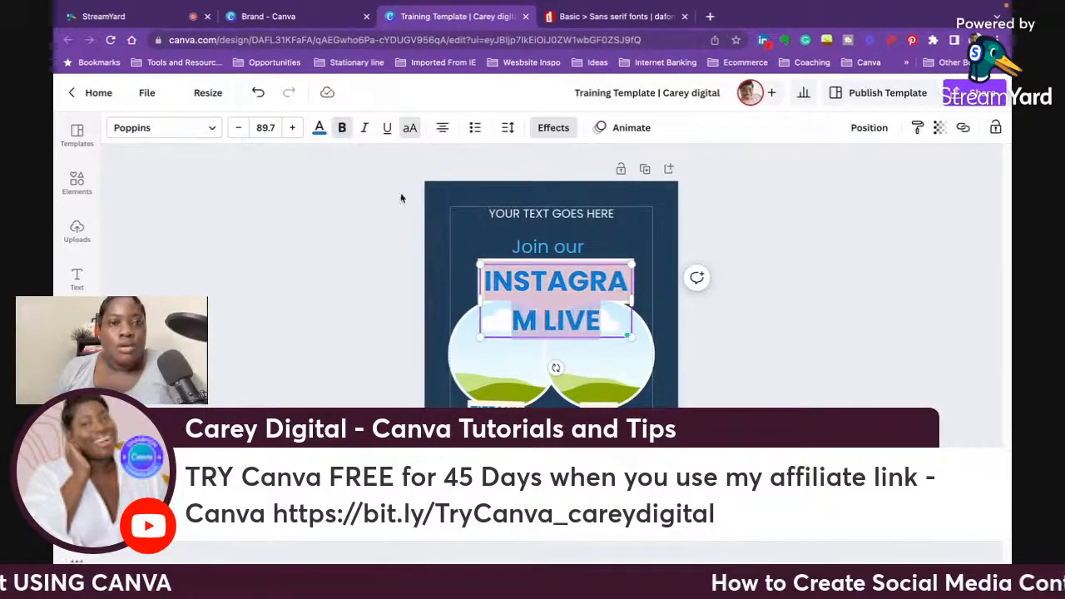
pyautogui.click(237, 128)
pyautogui.click(237, 128)
pyautogui.click(237, 129)
pyautogui.click(237, 128)
pyautogui.click(237, 128)
pyautogui.click(237, 128)
pyautogui.click(237, 128)
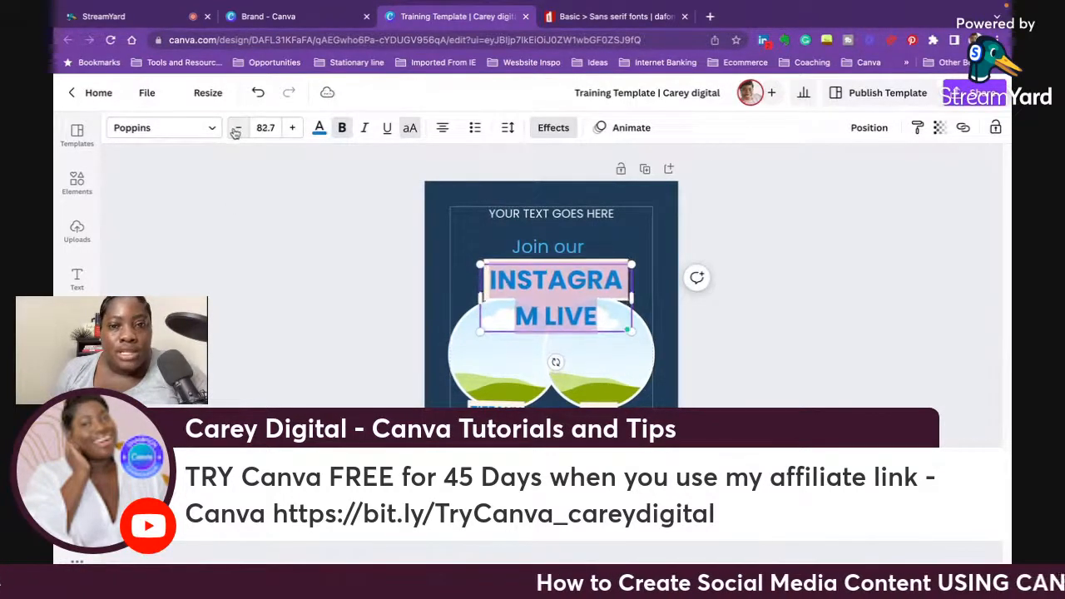
pyautogui.click(237, 128)
pyautogui.click(237, 128)
pyautogui.click(237, 128)
pyautogui.click(238, 128)
pyautogui.click(237, 128)
pyautogui.click(237, 128)
pyautogui.click(237, 129)
pyautogui.click(237, 128)
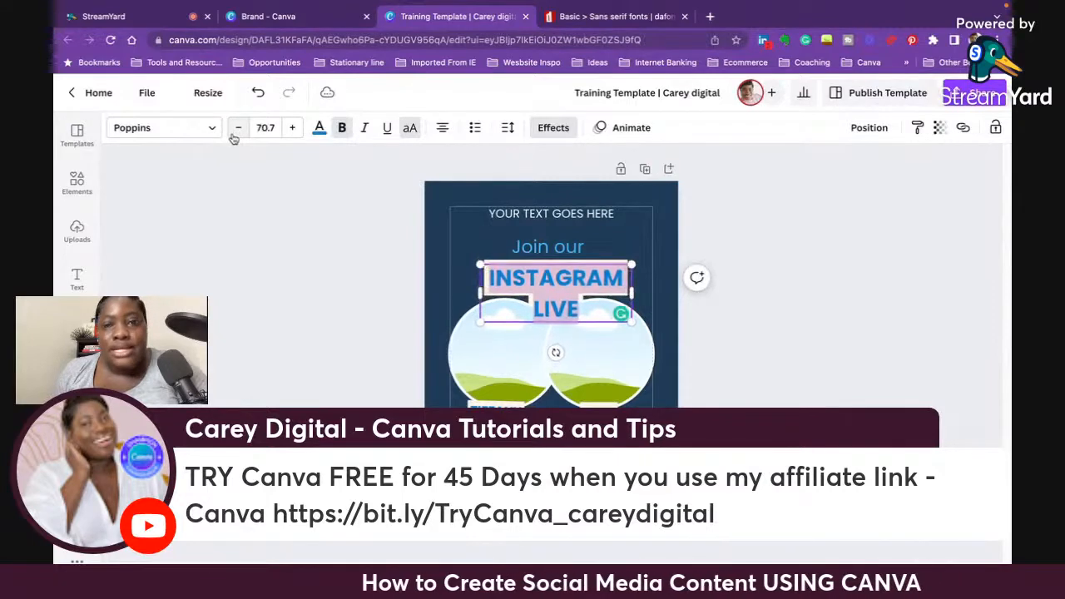
pyautogui.click(238, 128)
pyautogui.click(237, 128)
pyautogui.click(237, 128)
pyautogui.click(237, 128)
pyautogui.click(237, 128)
pyautogui.click(237, 128)
pyautogui.click(237, 128)
pyautogui.click(237, 128)
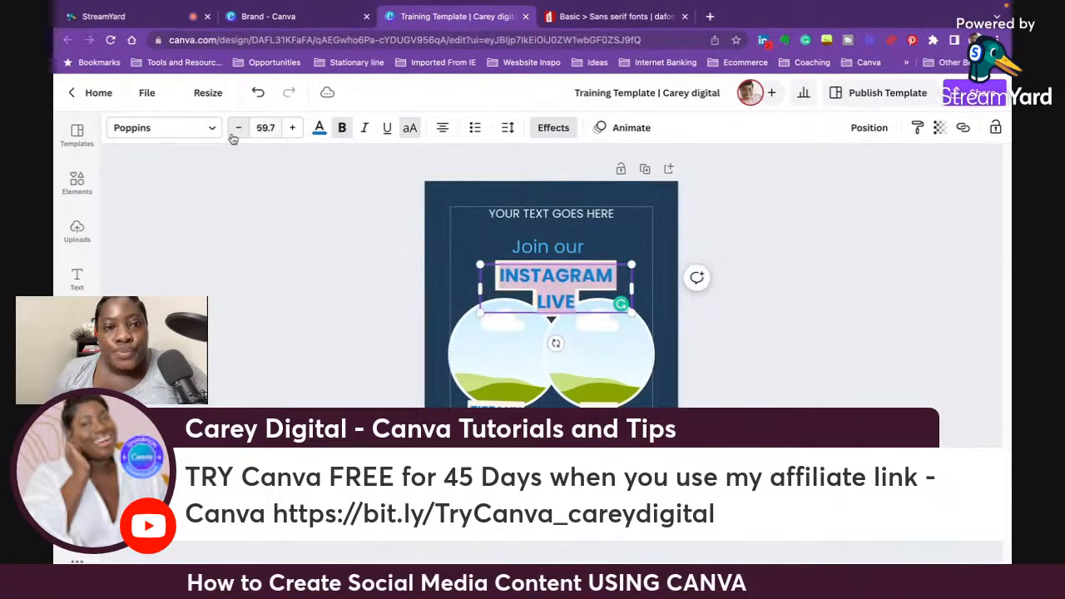
pyautogui.click(264, 127)
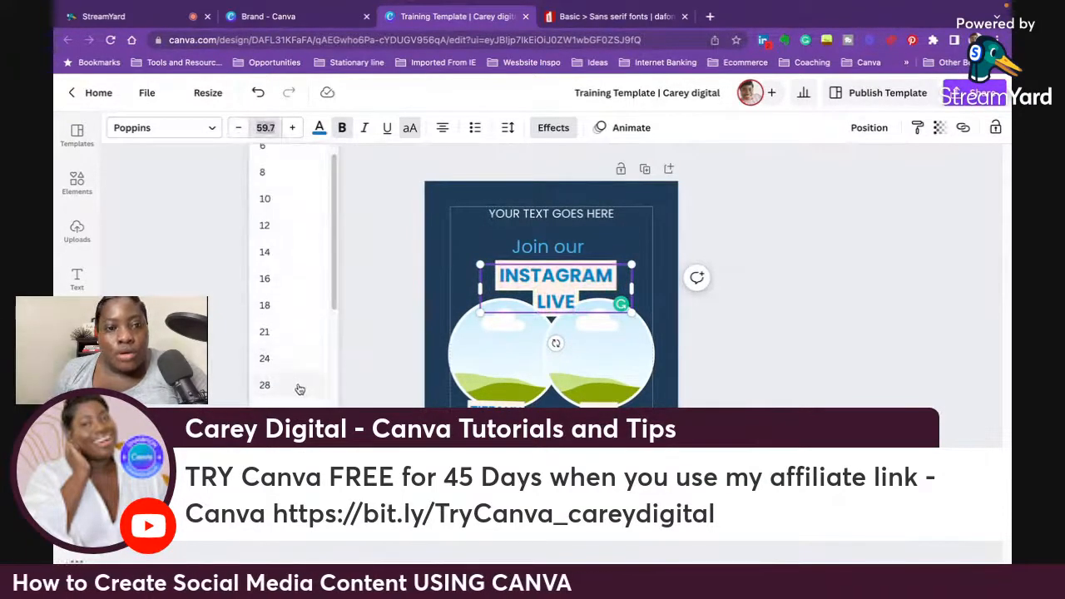
pyautogui.click(293, 411)
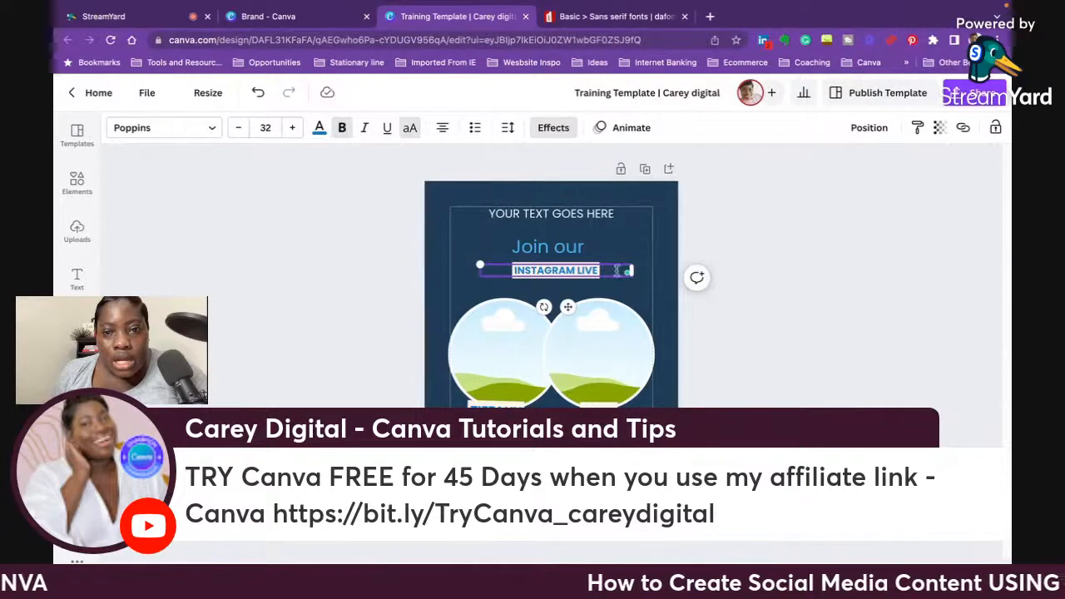
# Step: Narrow the INSTAGRAM LIVE text box to fit its words and decline turning off Grammarly
pyautogui.moveTo(634, 268); pyautogui.dragTo(562, 272)
pyautogui.click(559, 271)
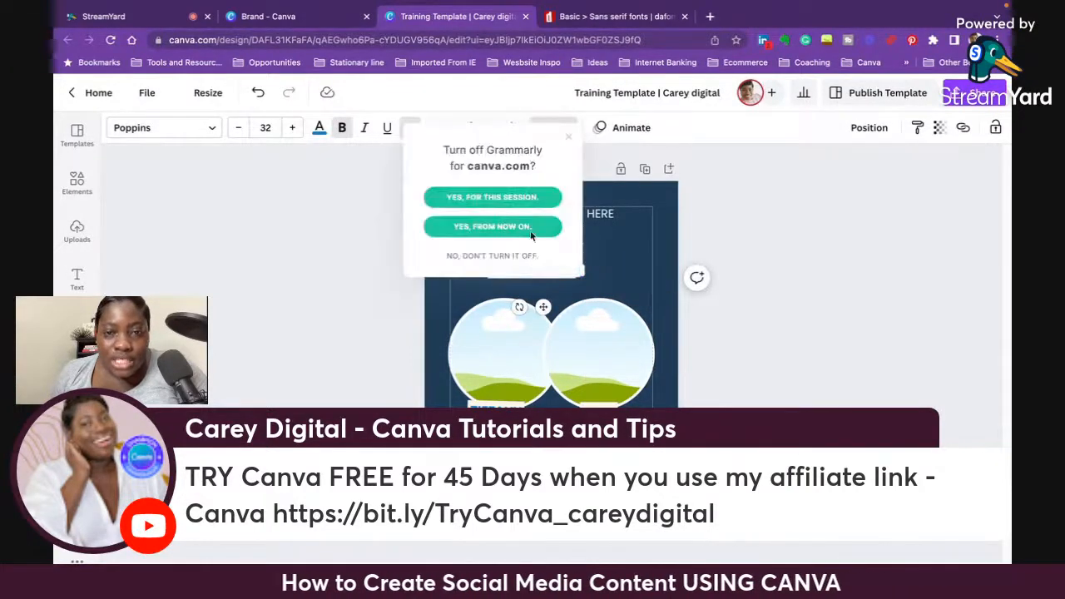
pyautogui.click(482, 256)
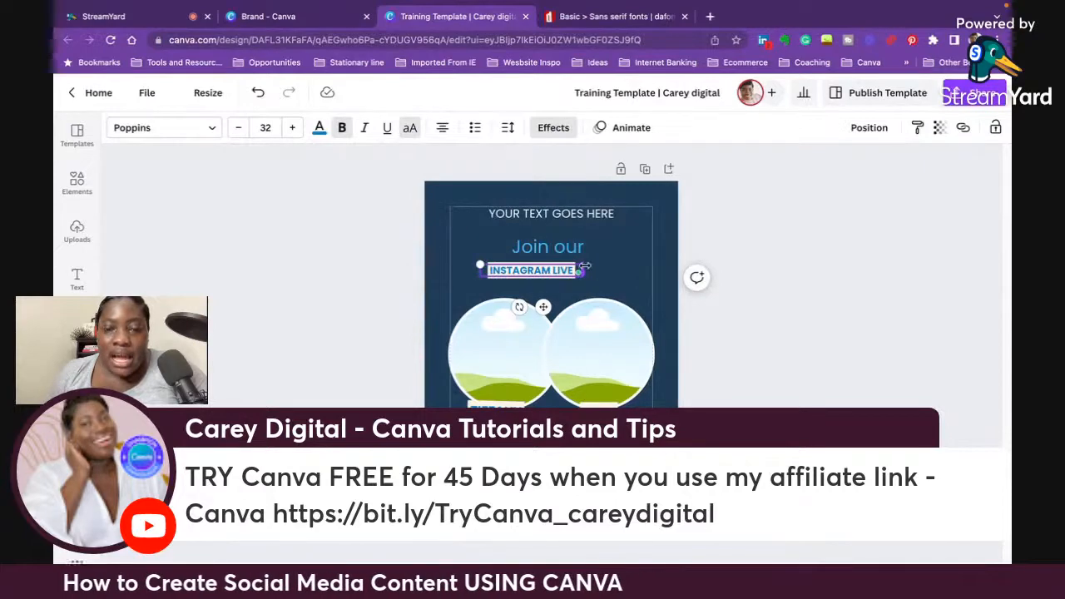
# Step: Scale up the INSTAGRAM LIVE heading to a font size of about 63 and centre it above the two photo frames
pyautogui.moveTo(584, 265); pyautogui.dragTo(654, 276)
pyautogui.moveTo(578, 307); pyautogui.dragTo(569, 317)
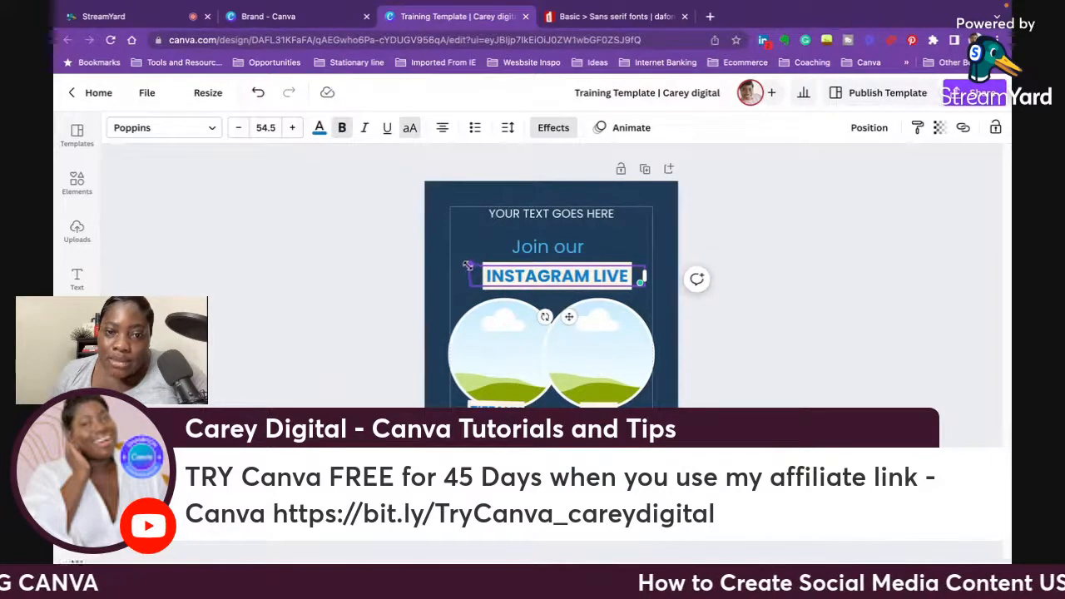
pyautogui.moveTo(470, 266); pyautogui.dragTo(450, 265)
pyautogui.moveTo(644, 286); pyautogui.dragTo(653, 288)
pyautogui.click(783, 256)
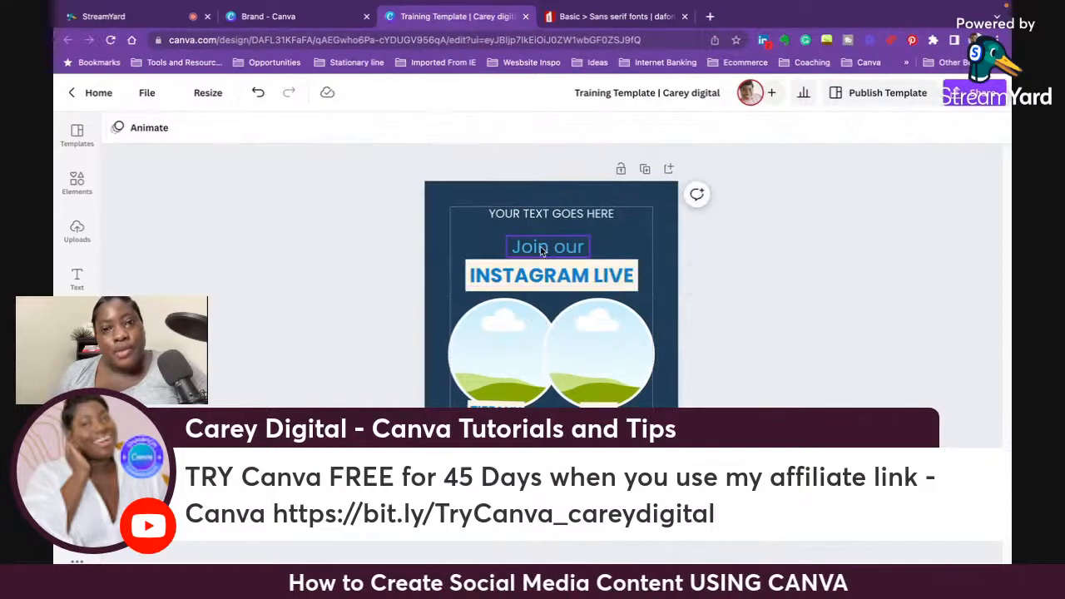
# Step: Remove the background effect from the INSTAGRAM LIVE heading and colour it with the brand kit's light blue
pyautogui.click(546, 248)
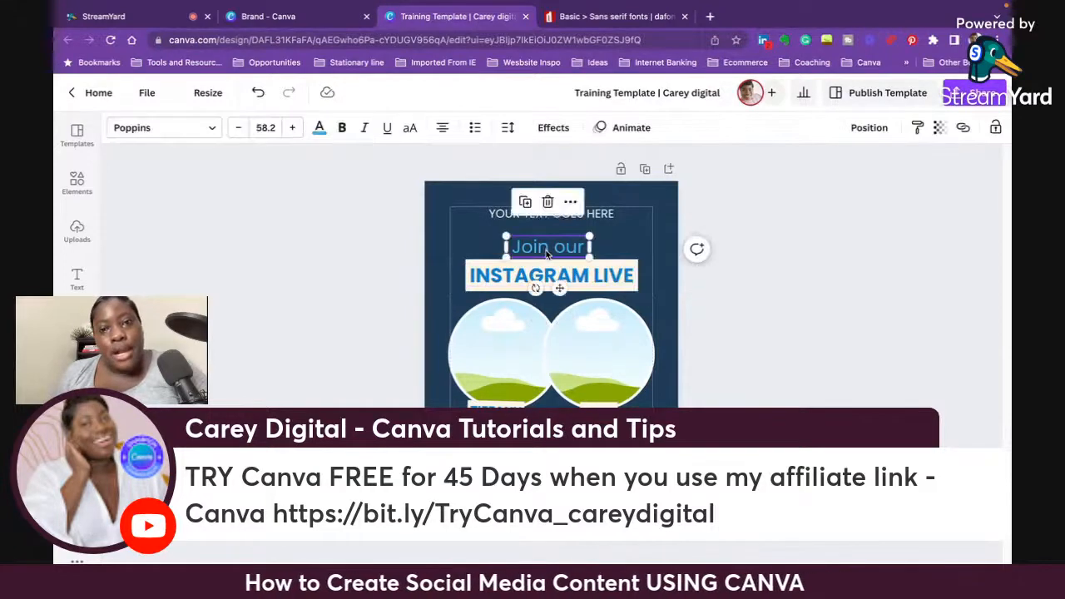
pyautogui.click(768, 317)
pyautogui.click(549, 275)
pyautogui.click(557, 128)
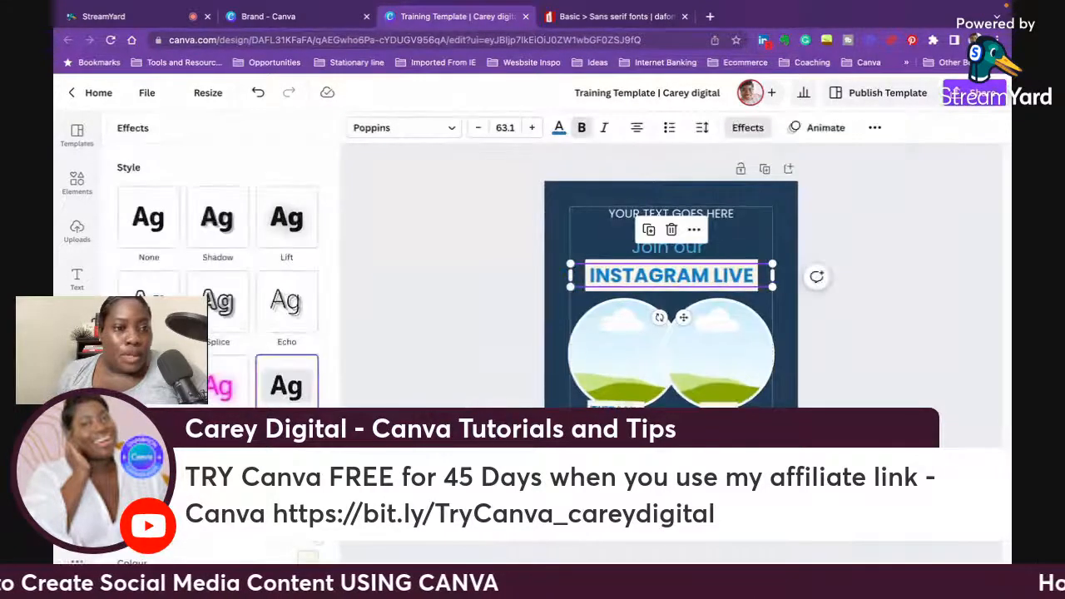
pyautogui.click(559, 129)
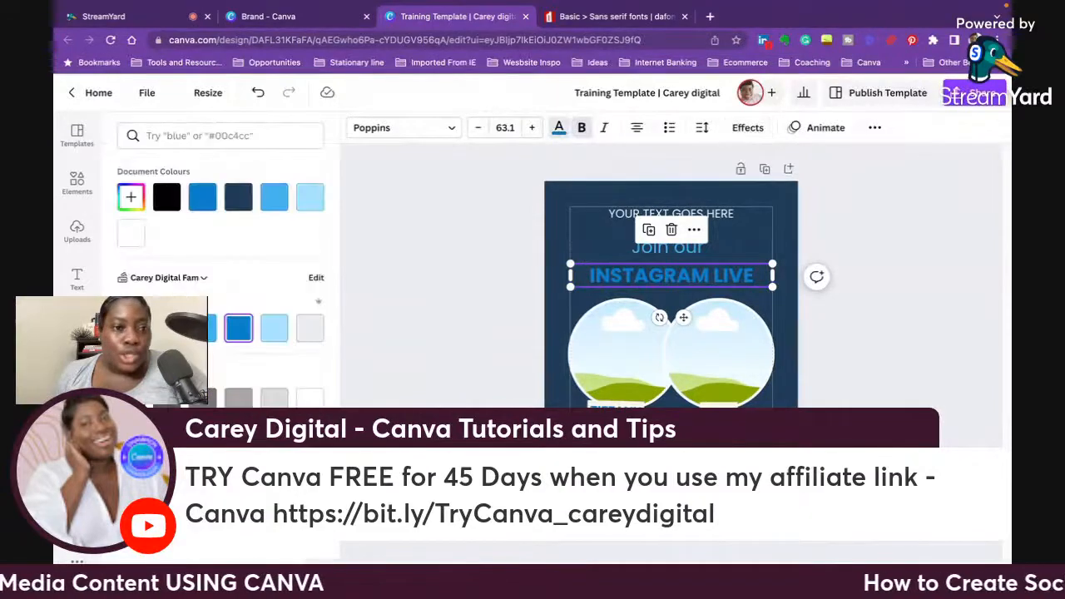
pyautogui.click(272, 331)
# Step: Enlarge the INSTAGRAM LIVE heading to a font size of about 76 so it spans the width of the thin border
pyautogui.moveTo(570, 264); pyautogui.dragTo(533, 260)
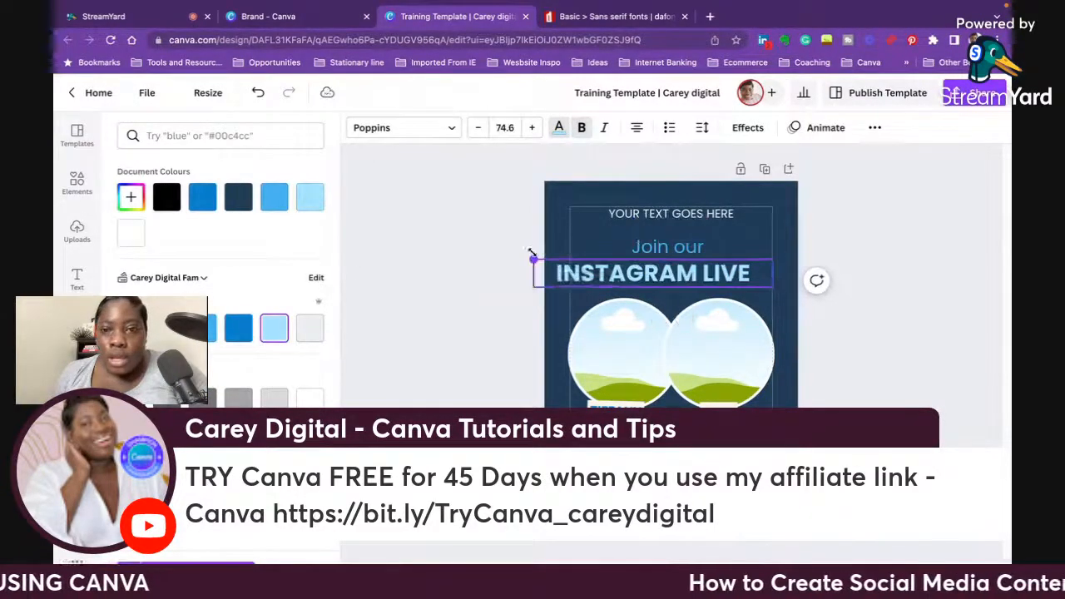
pyautogui.moveTo(772, 286); pyautogui.dragTo(790, 288)
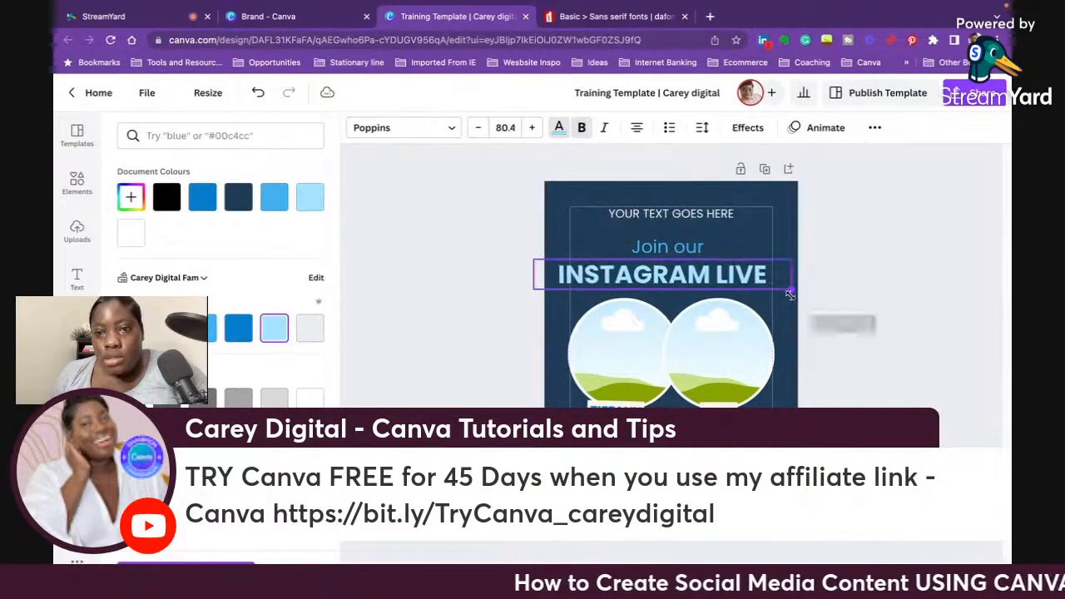
pyautogui.moveTo(533, 260); pyautogui.dragTo(549, 261)
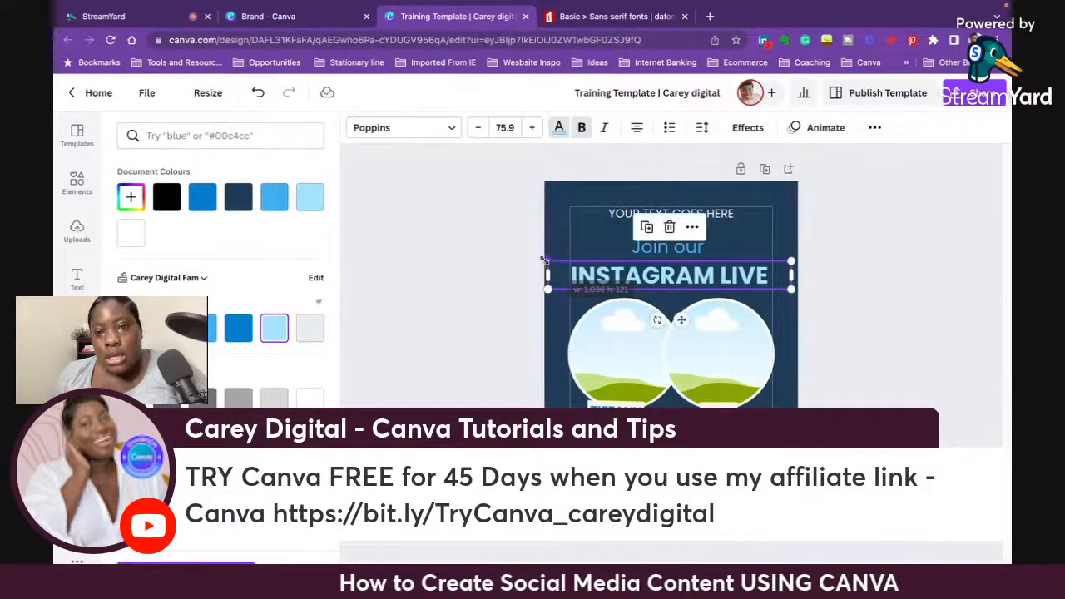
pyautogui.click(920, 236)
# Step: Set the Join our text in uppercase, widen its text box slightly and increase its letter spacing
pyautogui.click(574, 252)
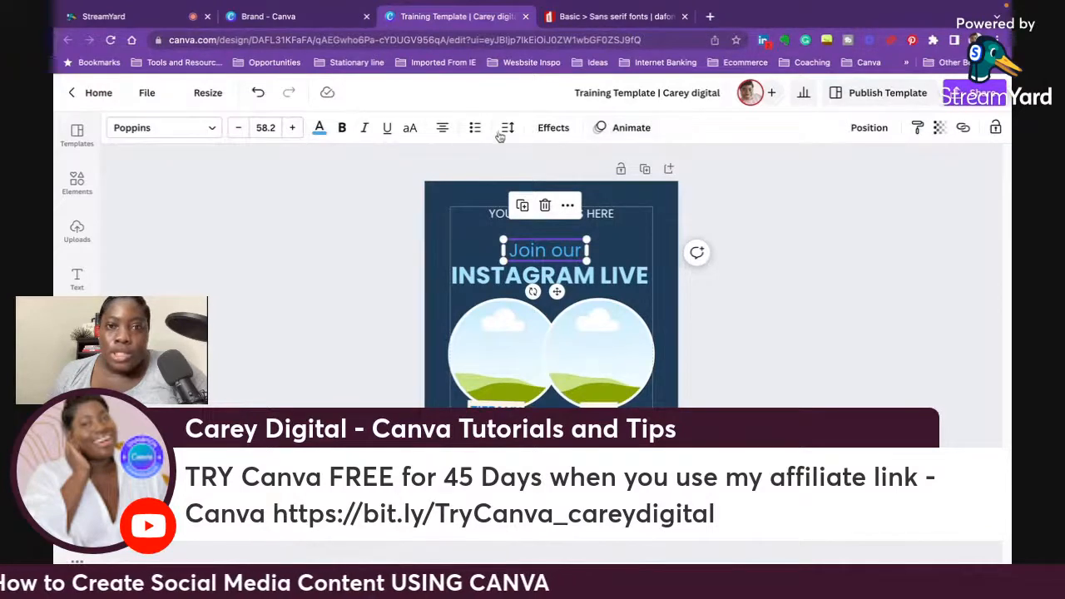
pyautogui.click(410, 129)
pyautogui.moveTo(587, 265); pyautogui.dragTo(601, 265)
pyautogui.click(507, 129)
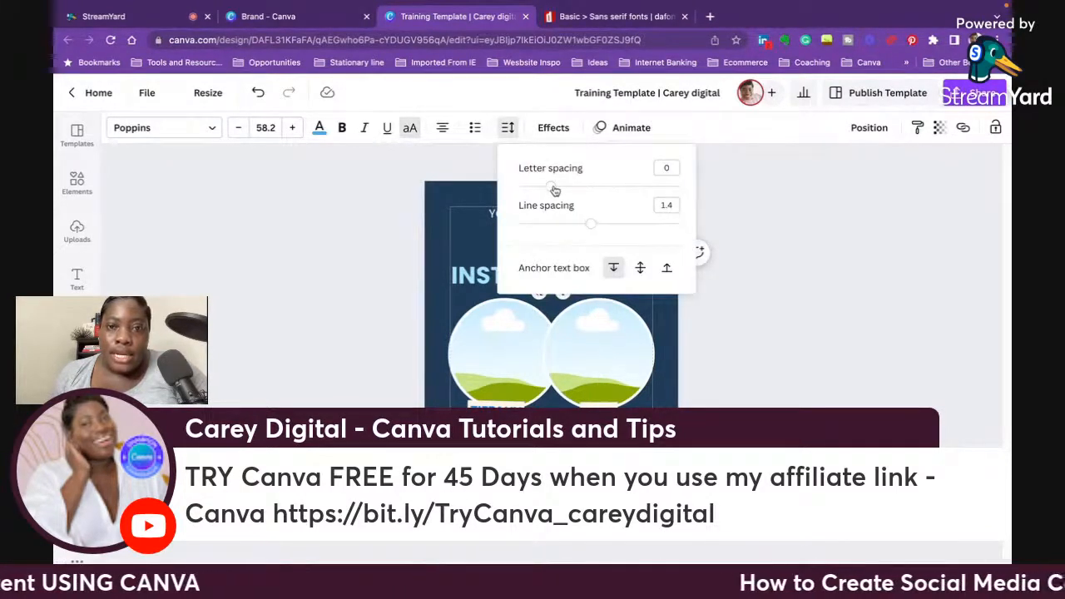
pyautogui.moveTo(549, 187); pyautogui.dragTo(569, 188)
pyautogui.click(794, 242)
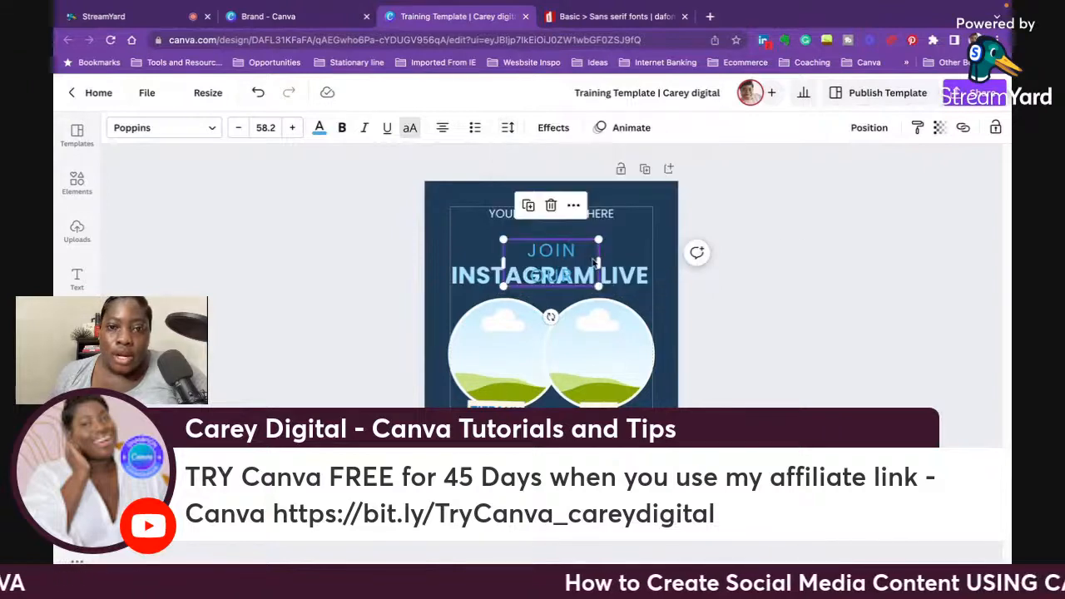
# Step: Widen the JOIN OUR text box to keep the words on one line and scale it down to a font size of about 47
pyautogui.click(487, 253)
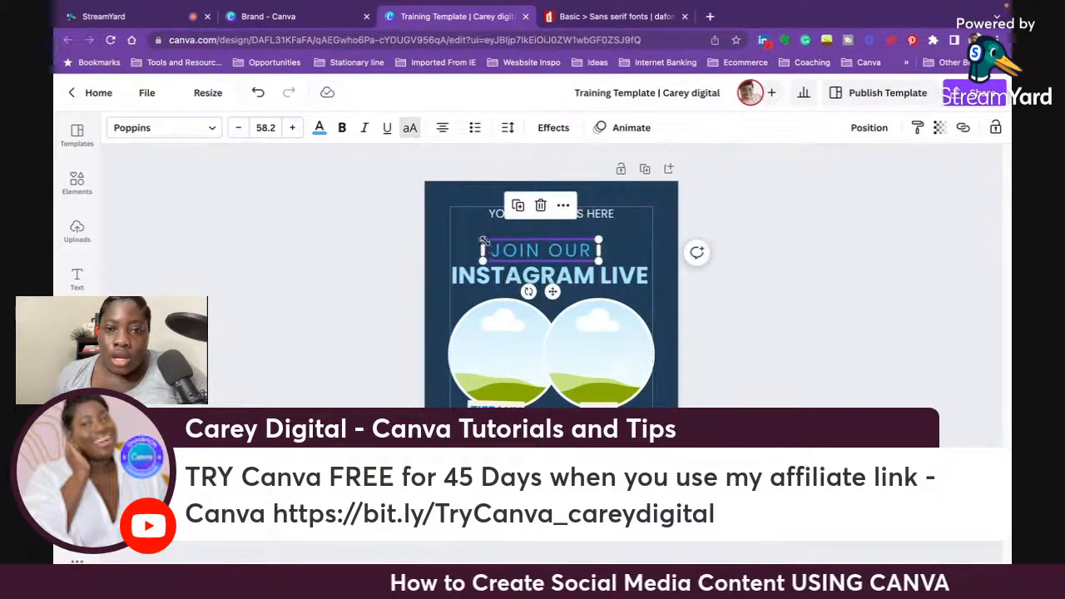
pyautogui.moveTo(481, 236); pyautogui.dragTo(503, 241)
pyautogui.click(713, 253)
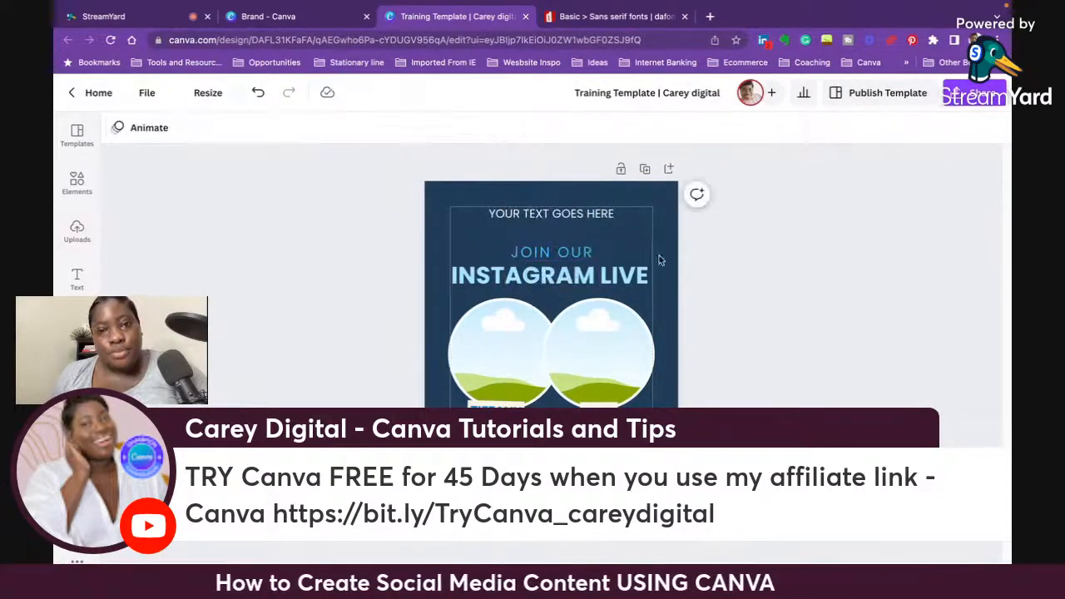
# Step: Try the Curve effect on the JOIN OUR text and undo it
pyautogui.click(582, 252)
pyautogui.moveTo(537, 289)
pyautogui.mouseDown()
pyautogui.moveTo(561, 293)
pyautogui.moveTo(534, 286)
pyautogui.moveTo(553, 277)
pyautogui.mouseUp()
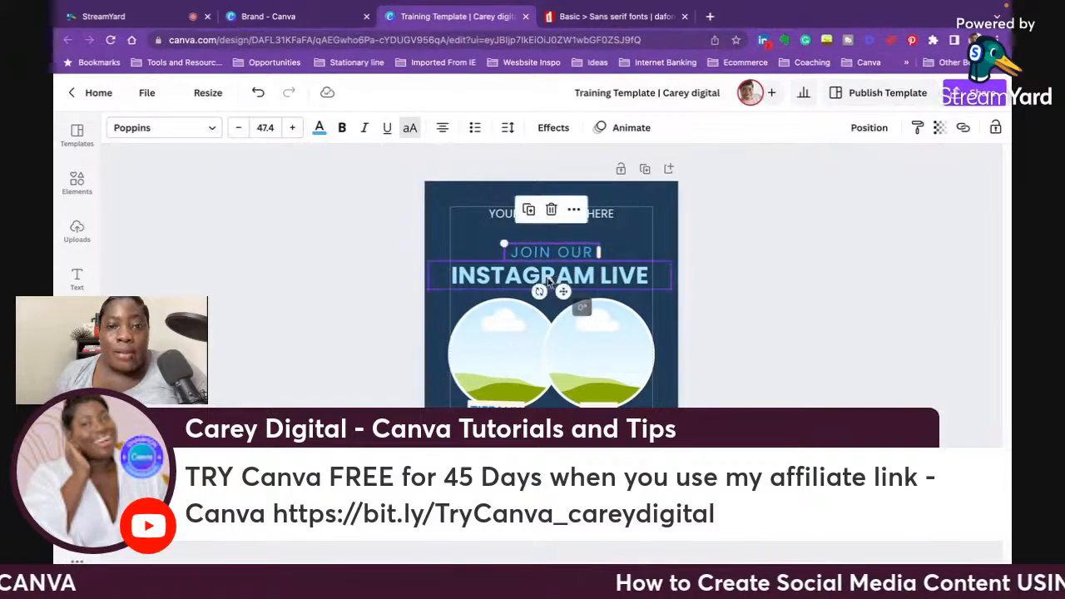
pyautogui.click(554, 127)
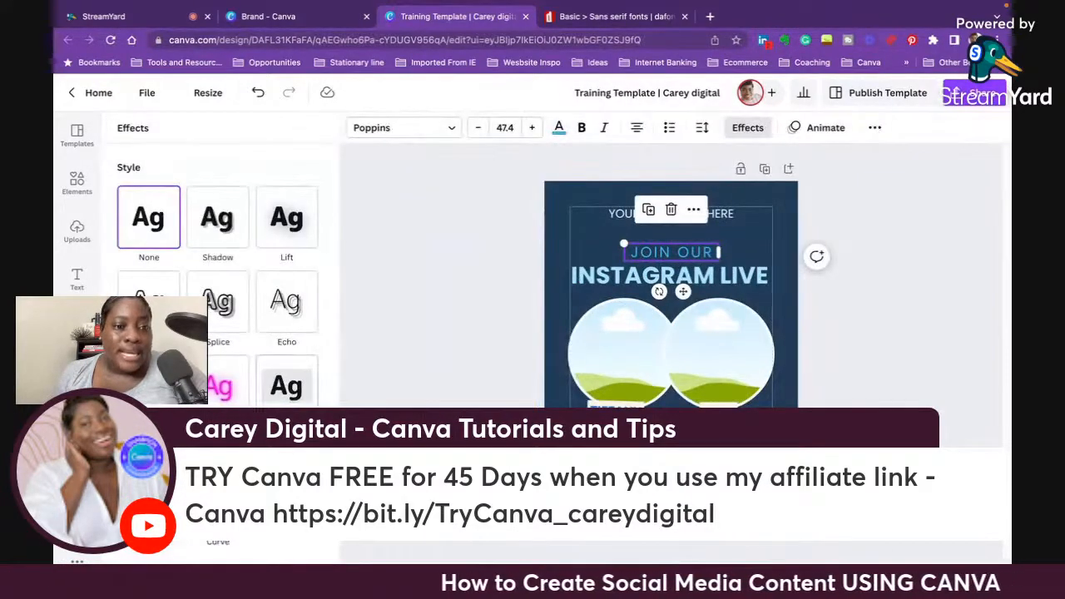
pyautogui.click(217, 511)
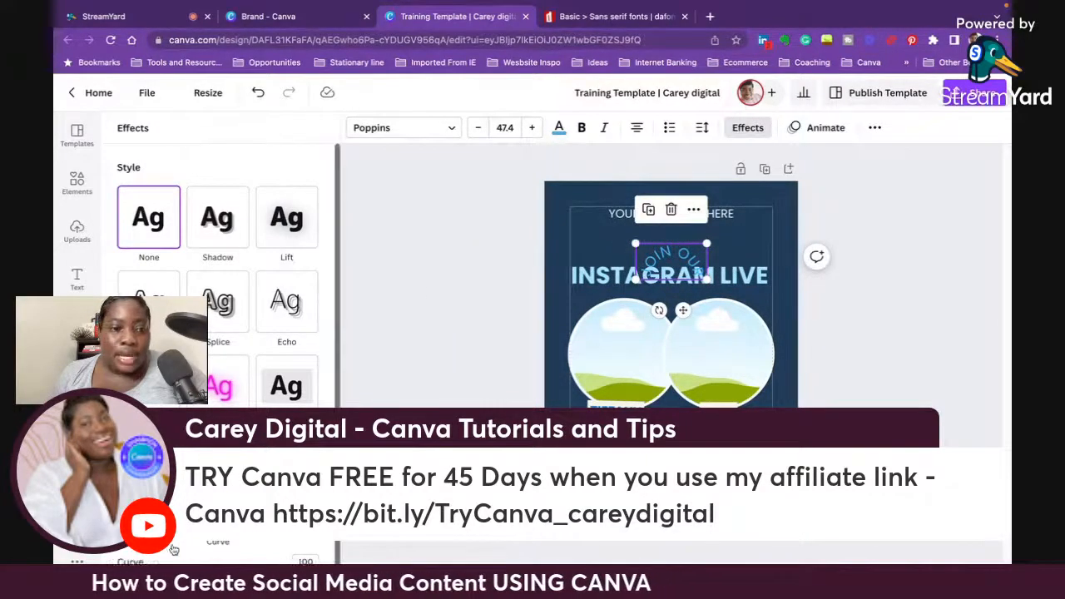
pyautogui.hotkey('ctrl', 'z')
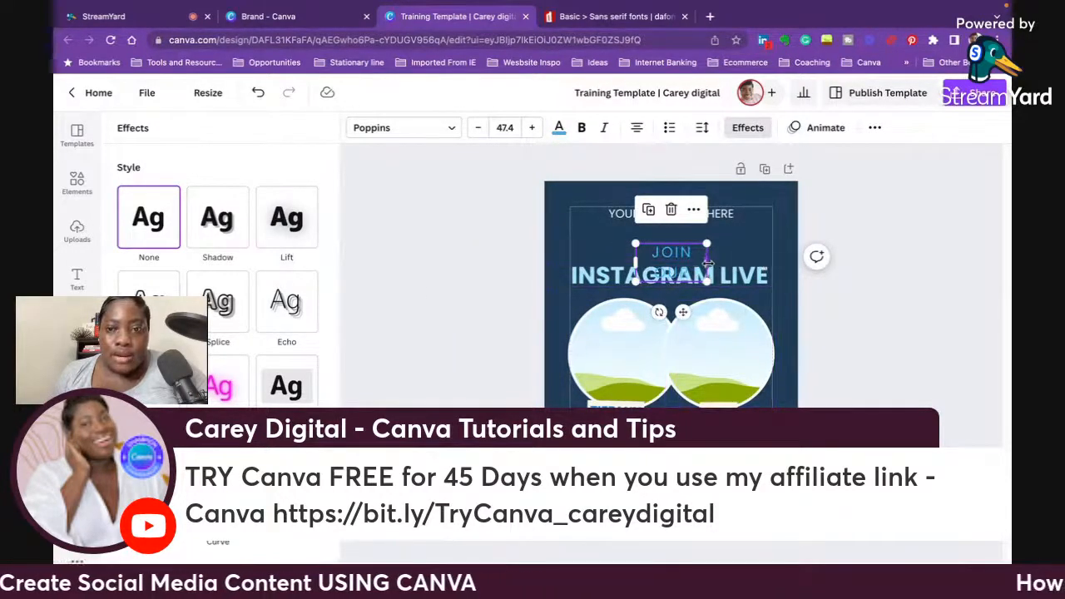
# Step: Widen the JOIN OUR text box back to a single line and nudge it towards the centre above the heading
pyautogui.moveTo(707, 262); pyautogui.dragTo(730, 263)
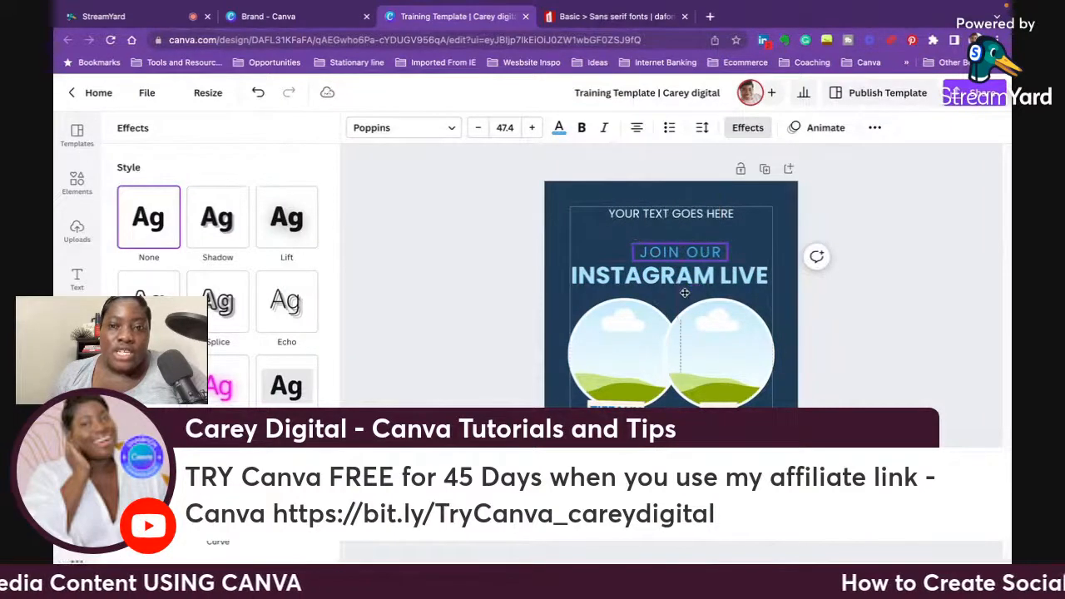
pyautogui.moveTo(684, 293); pyautogui.dragTo(681, 293)
pyautogui.click(865, 313)
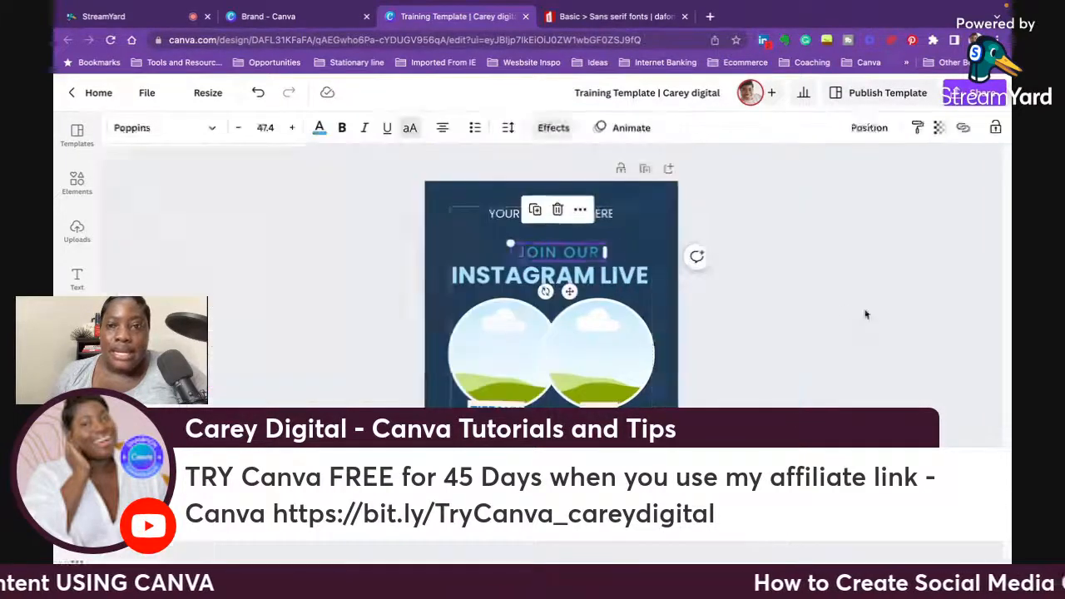
pyautogui.click(572, 274)
pyautogui.click(549, 127)
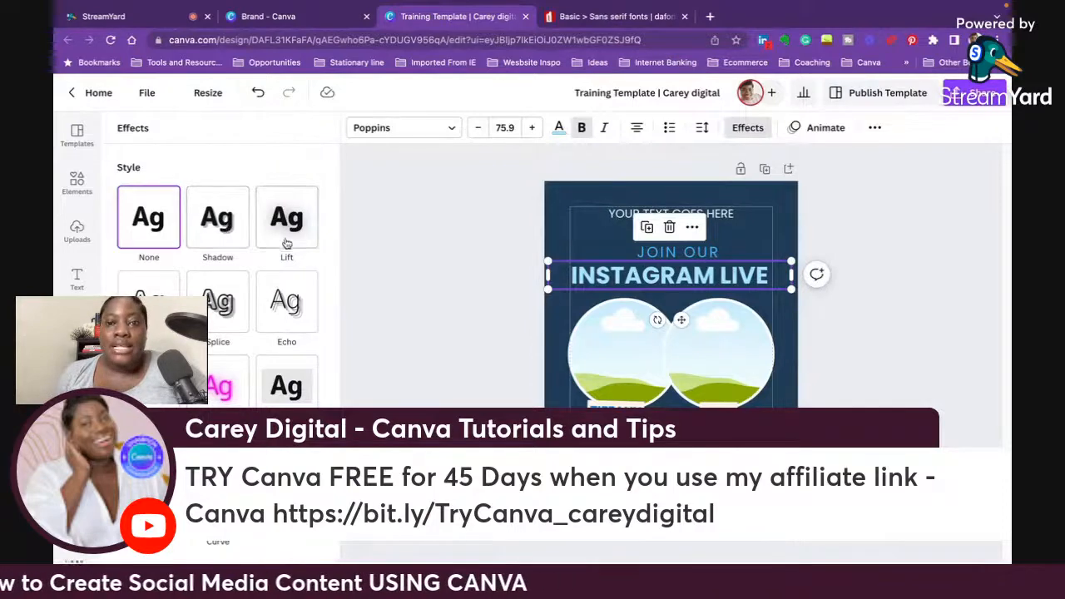
pyautogui.click(887, 339)
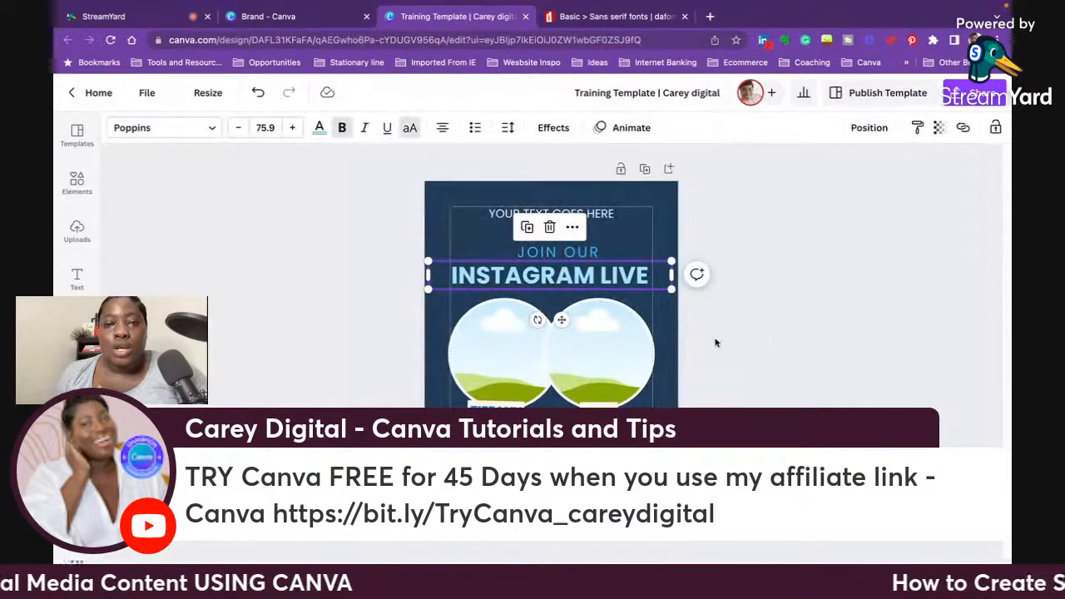
pyautogui.click(768, 381)
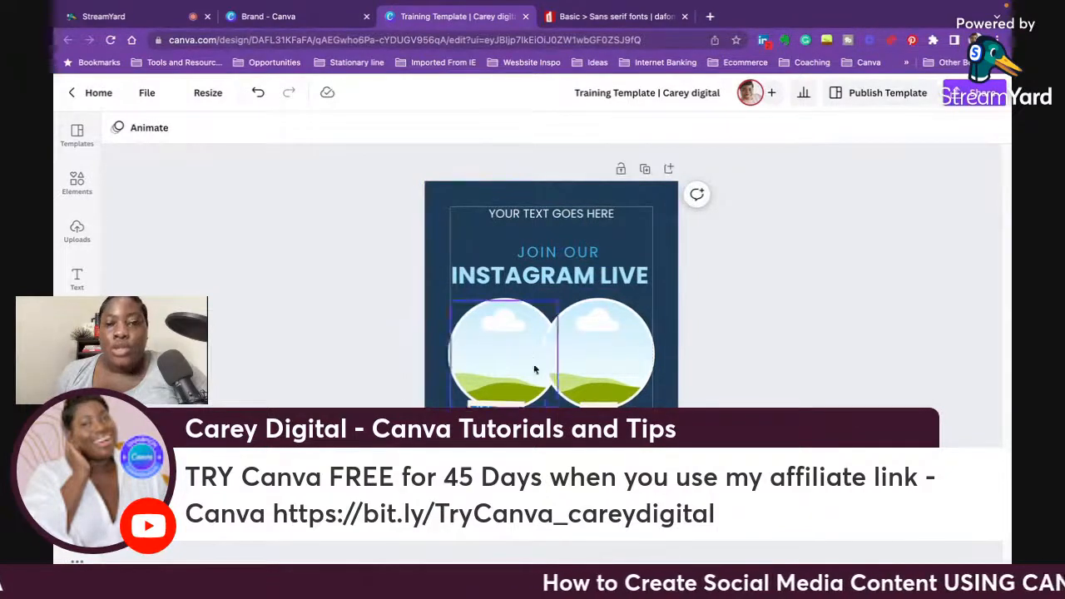
# Step: Browse the elements to the photo library and search it for AFRICAN AMERICAN WOMAN
pyautogui.click(76, 183)
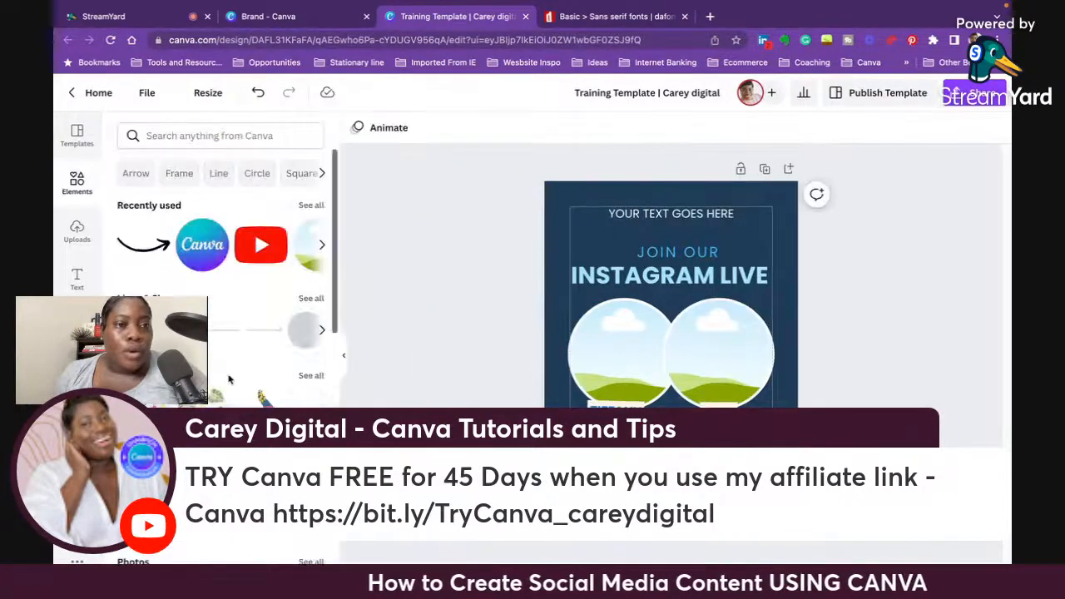
pyautogui.scroll(-3, 219, 349)
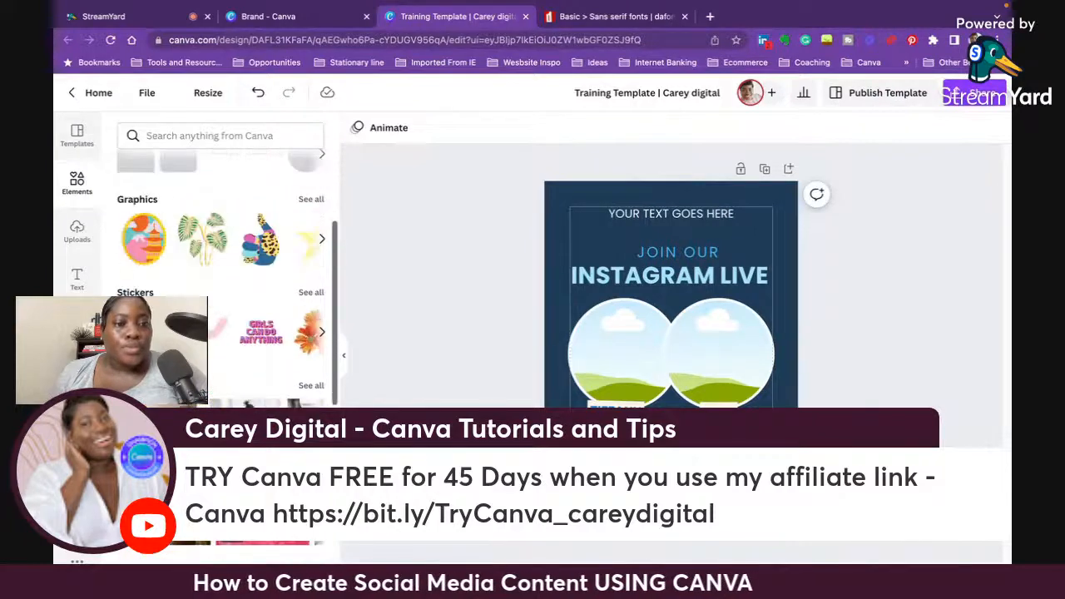
pyautogui.scroll(5, 219, 349)
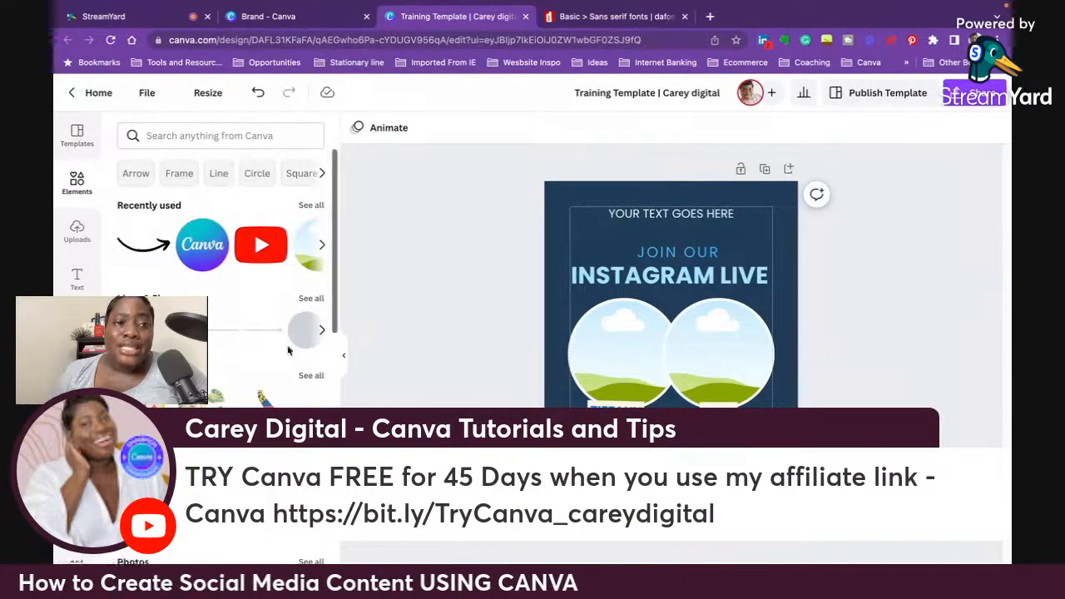
pyautogui.scroll(-2, 220, 266)
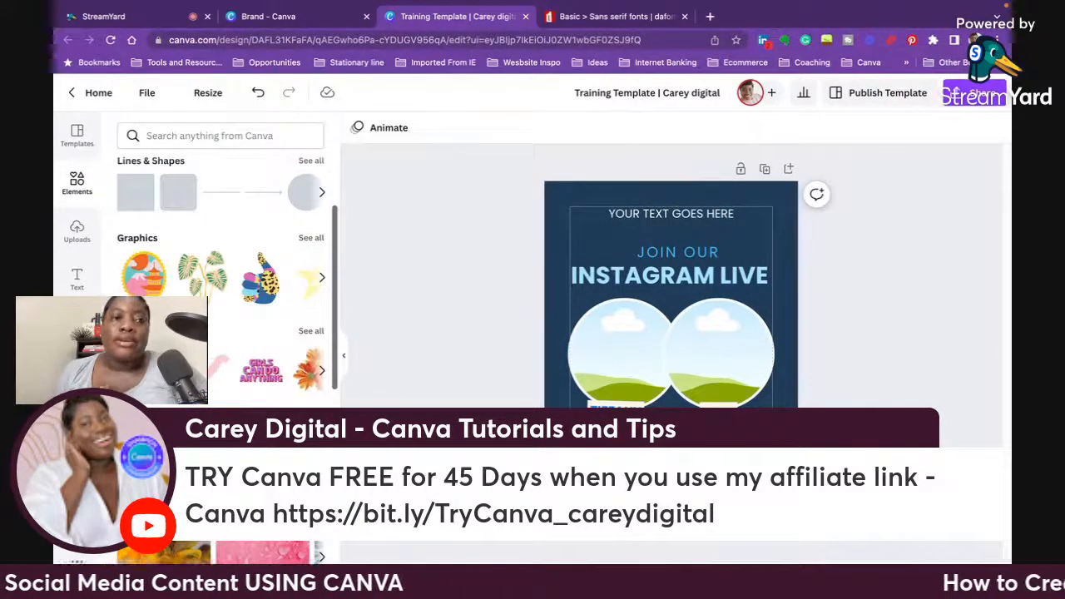
pyautogui.scroll(-1, 274, 375)
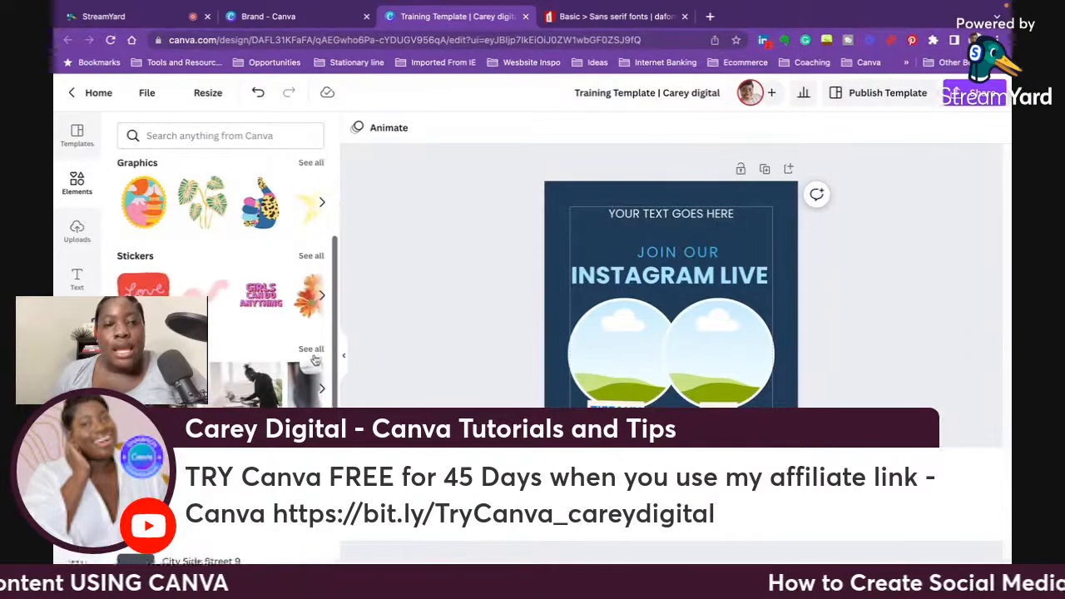
pyautogui.click(310, 348)
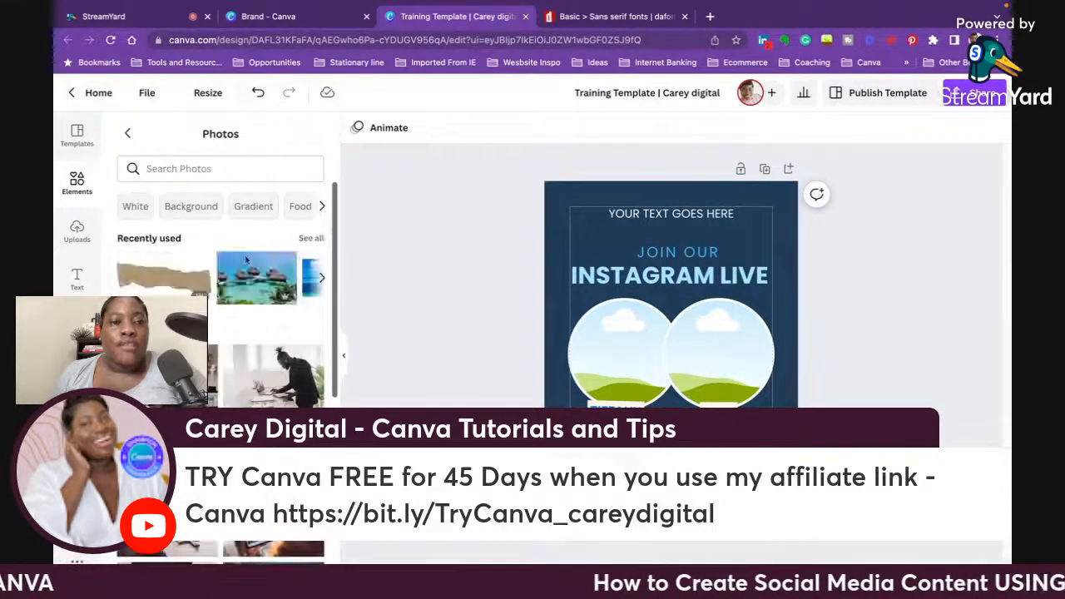
pyautogui.click(186, 164)
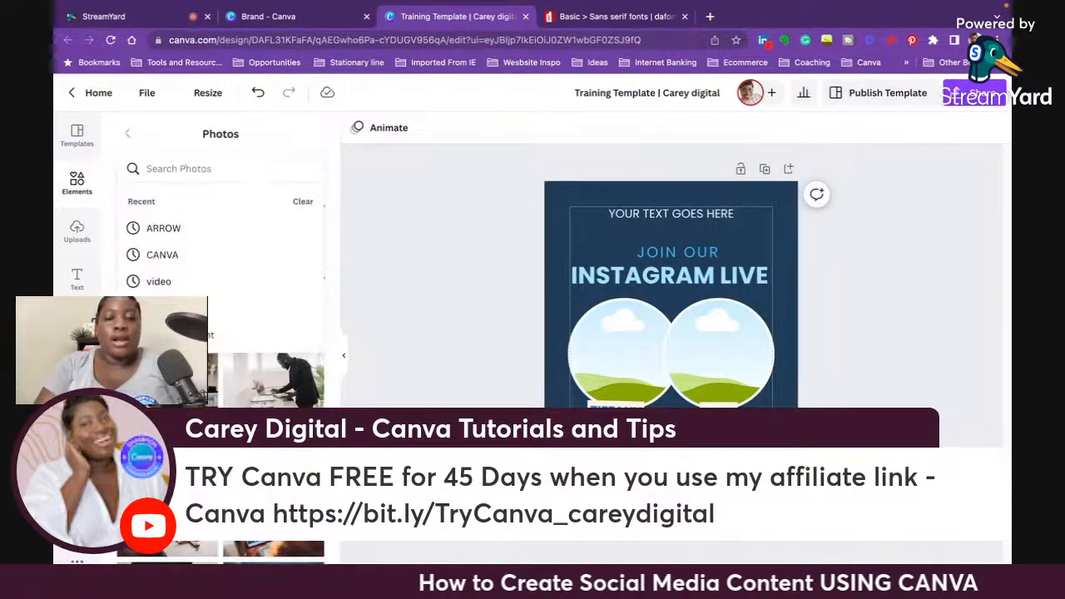
pyautogui.write('AFRICAN')
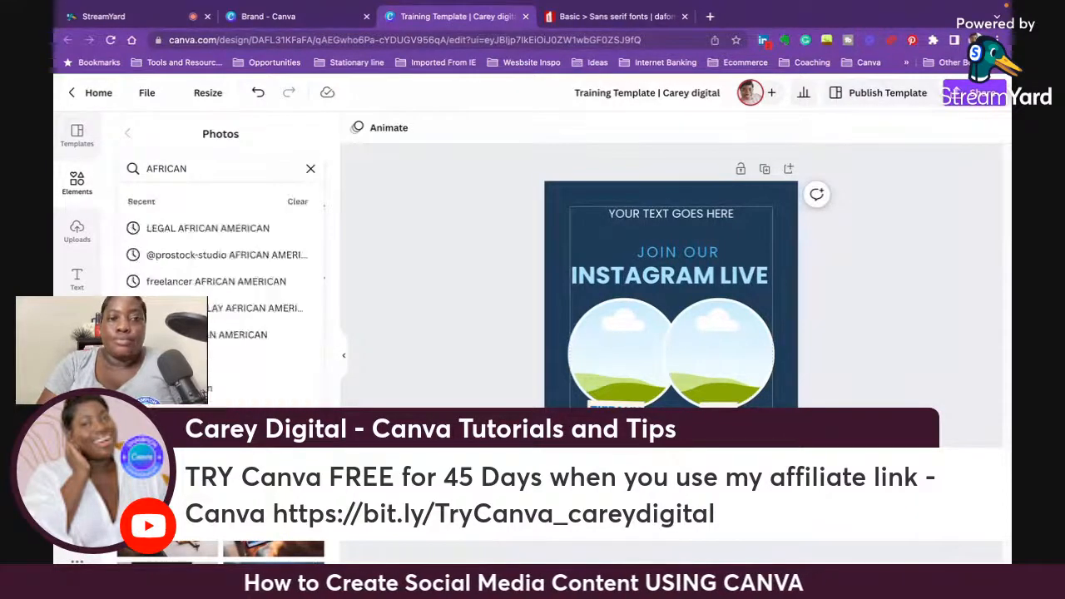
pyautogui.write(' AMERICAN WOMAN')
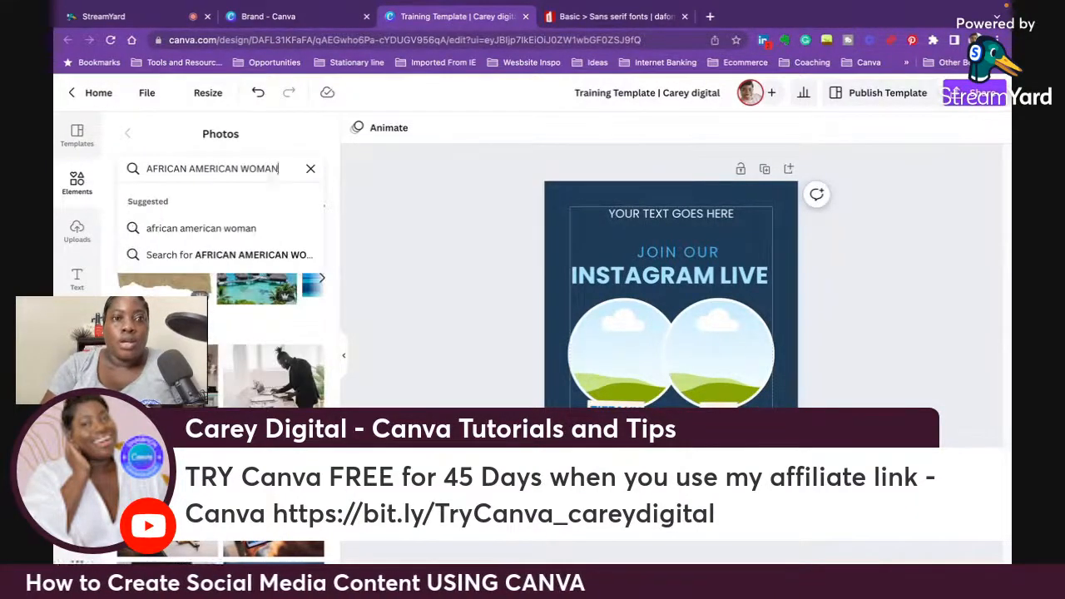
pyautogui.press('Return')
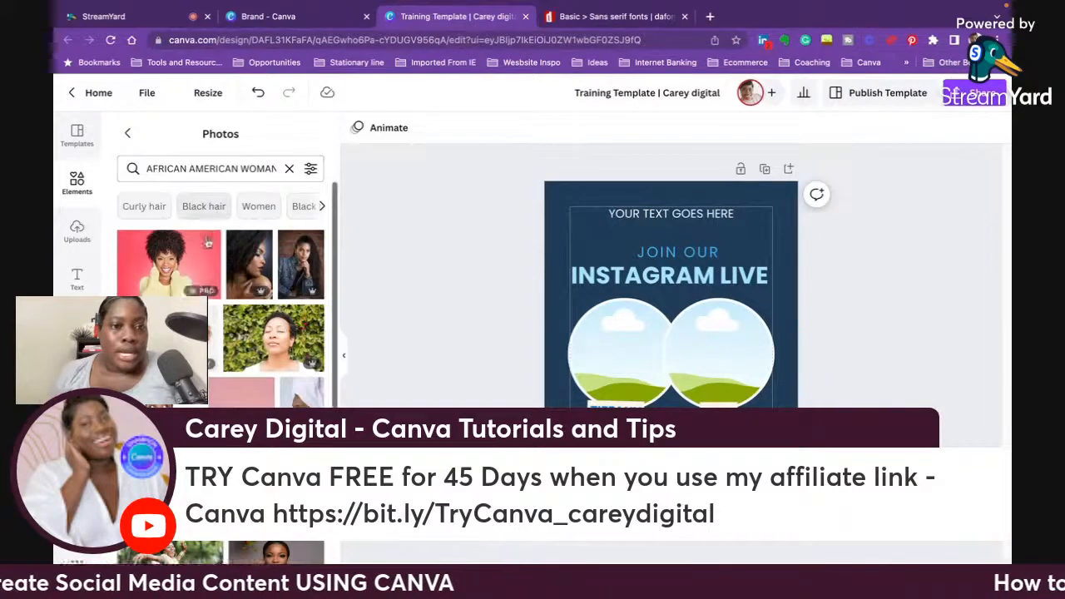
# Step: Fill the left circle frame with the photo of the woman in yellow and the right one with the woman in red
pyautogui.moveTo(162, 277); pyautogui.dragTo(620, 349)
pyautogui.scroll(-2, 237, 373)
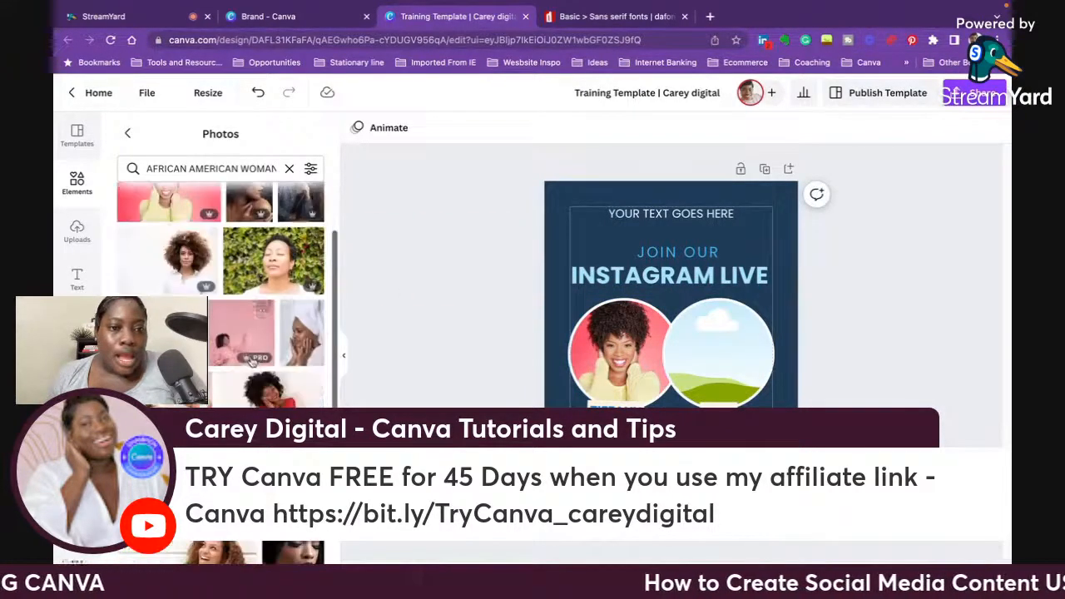
pyautogui.moveTo(266, 390); pyautogui.dragTo(721, 342)
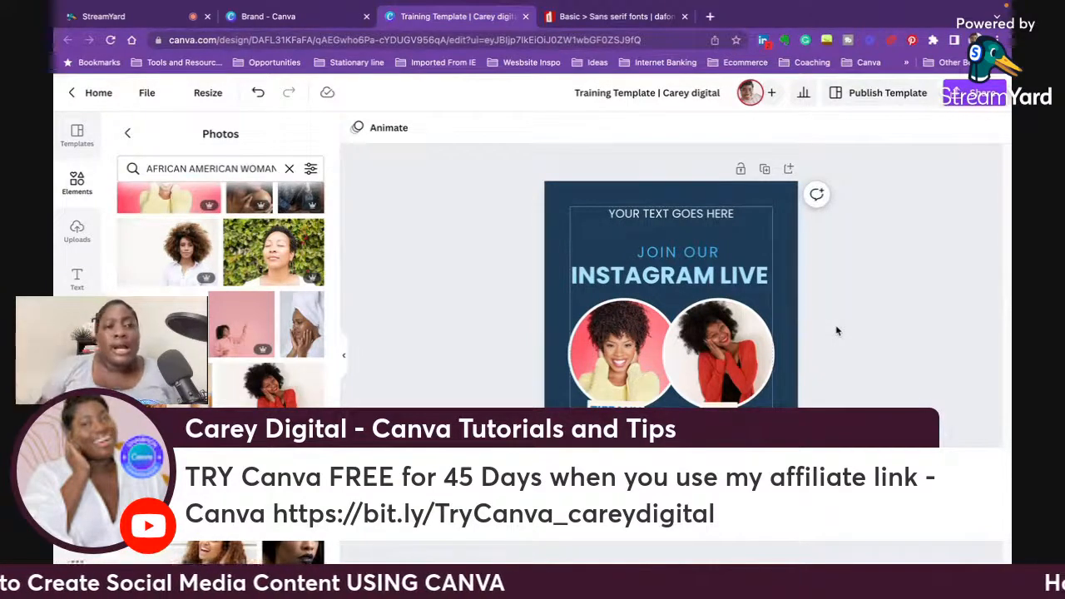
# Step: Try moving the photo of the woman in red out of its circle frame and undo the move
pyautogui.click(719, 350)
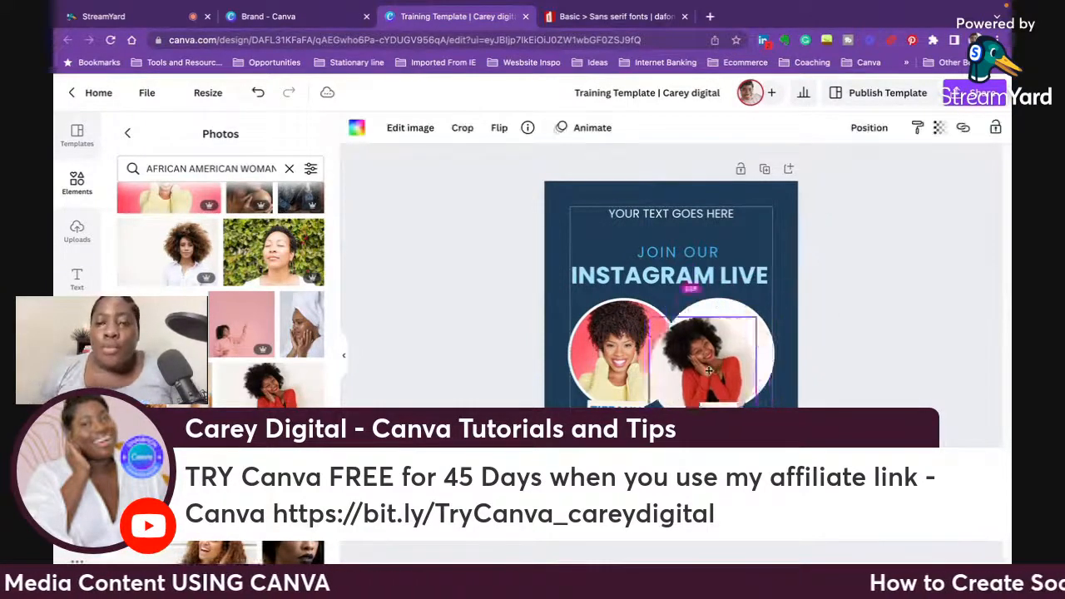
pyautogui.click(255, 94)
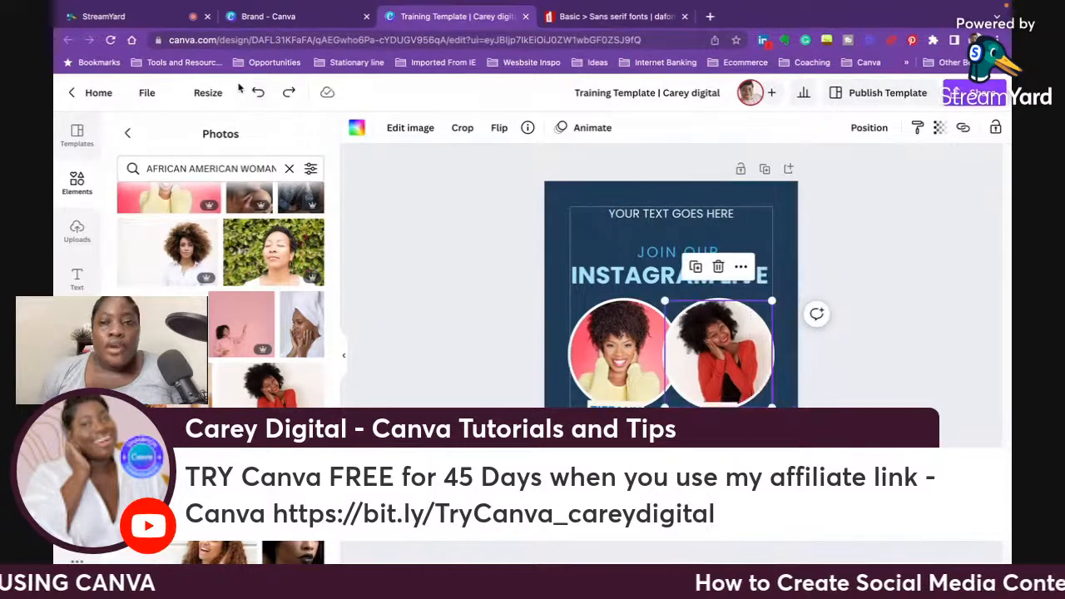
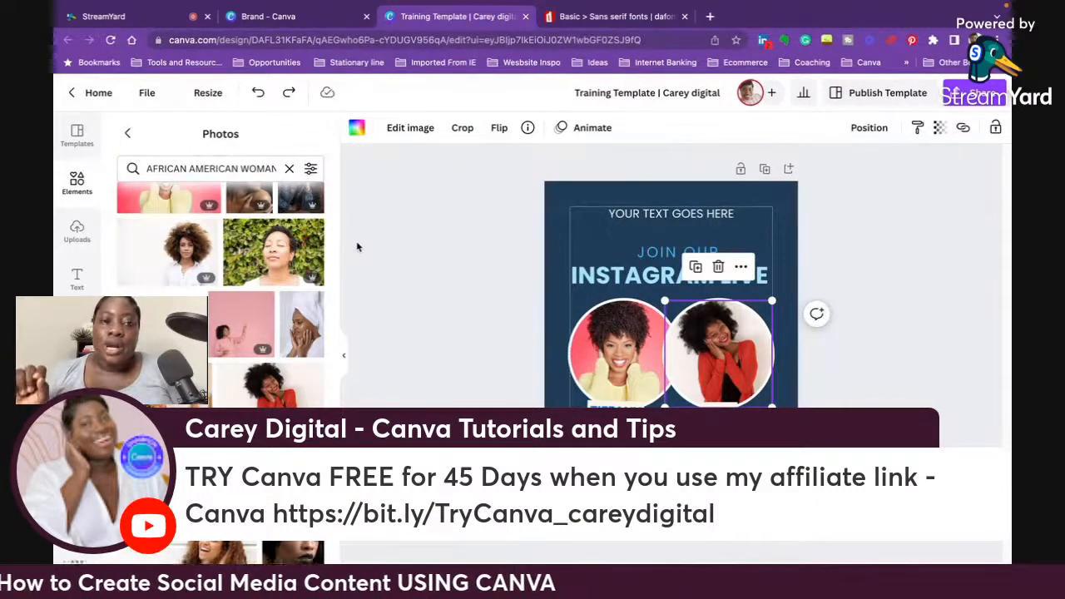
pyautogui.click(886, 372)
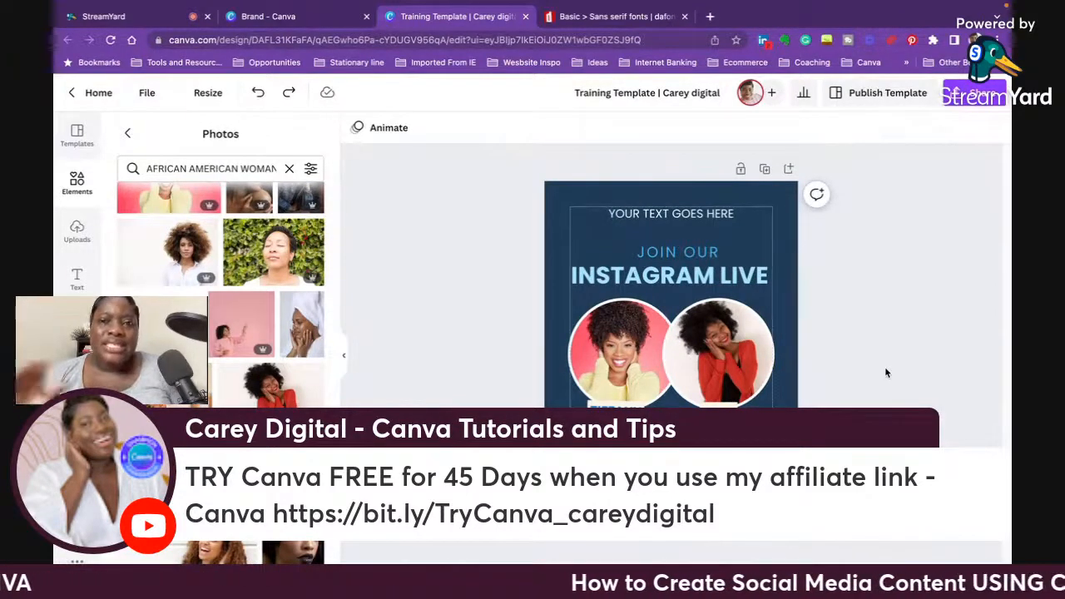
pyautogui.click(670, 453)
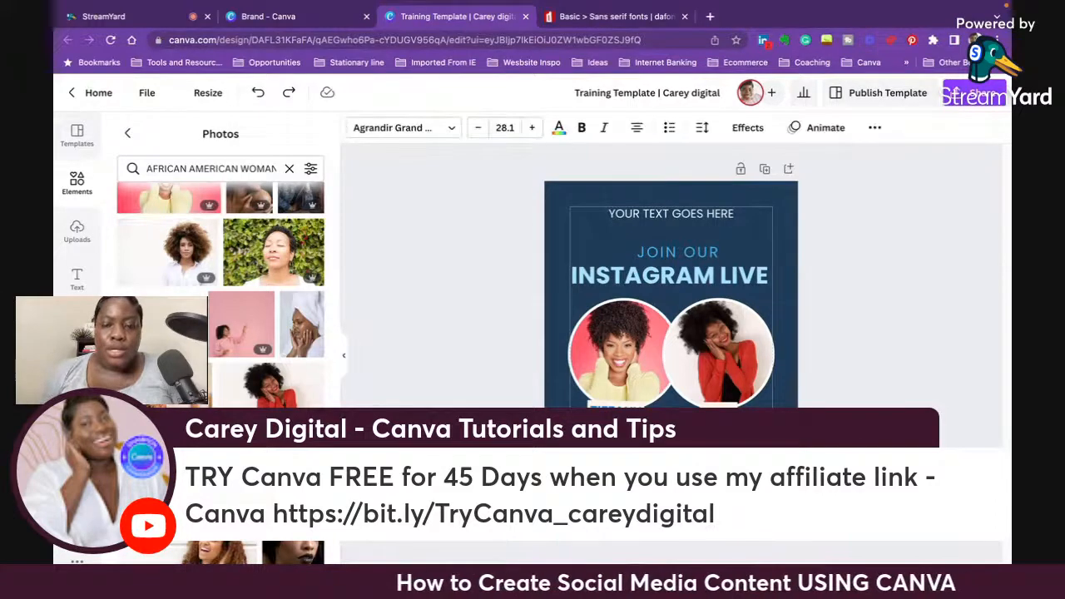
pyautogui.moveTo(925, 3)
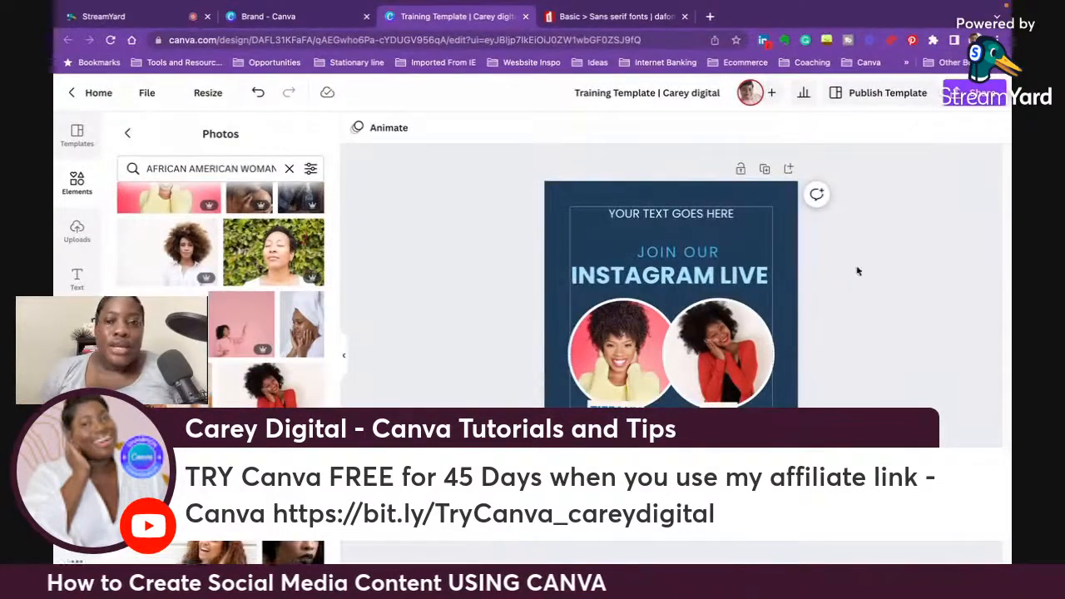
# Step: Search all elements for ABSTRACT
pyautogui.click(76, 183)
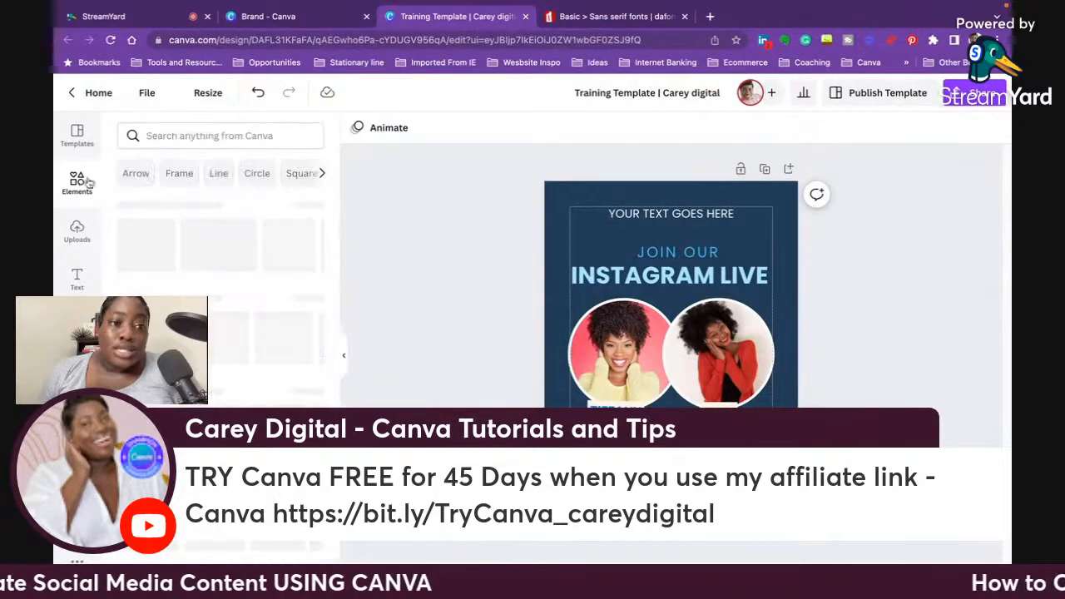
pyautogui.click(185, 136)
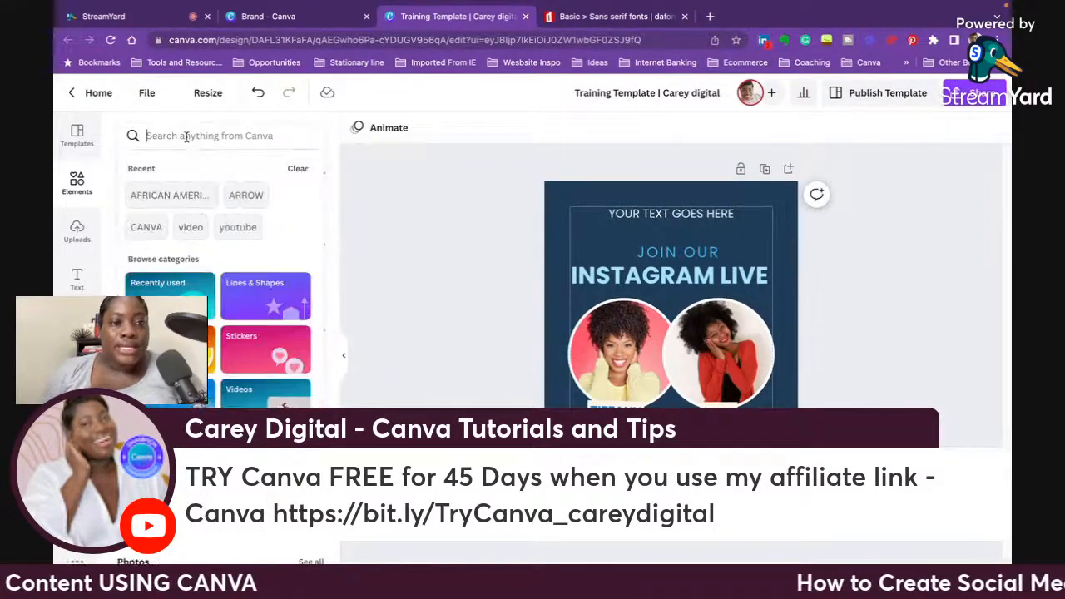
pyautogui.write('ABST')
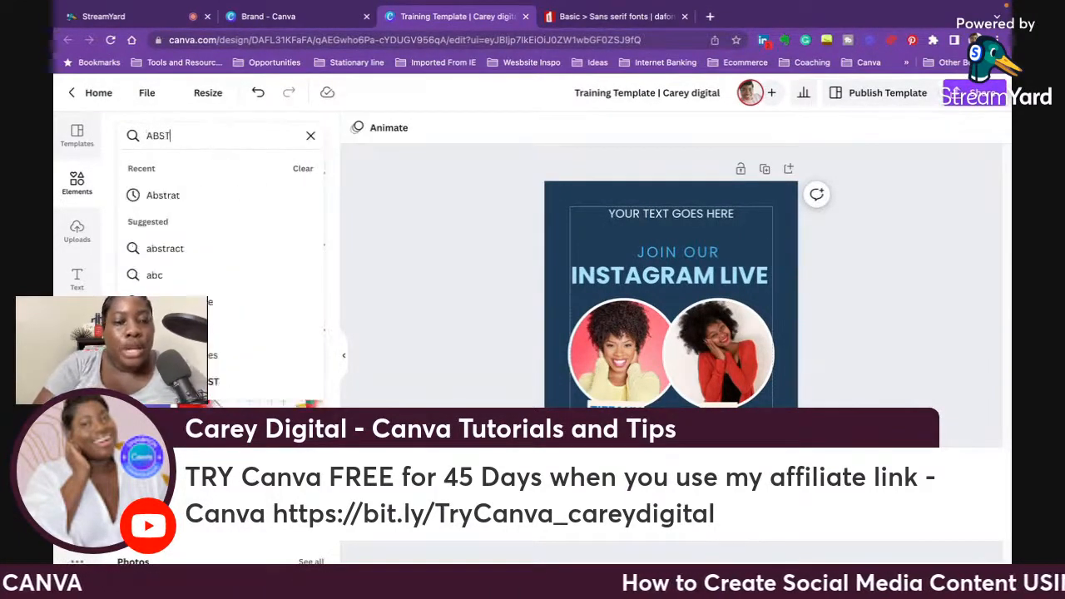
pyautogui.write('RACT')
pyautogui.press('Return')
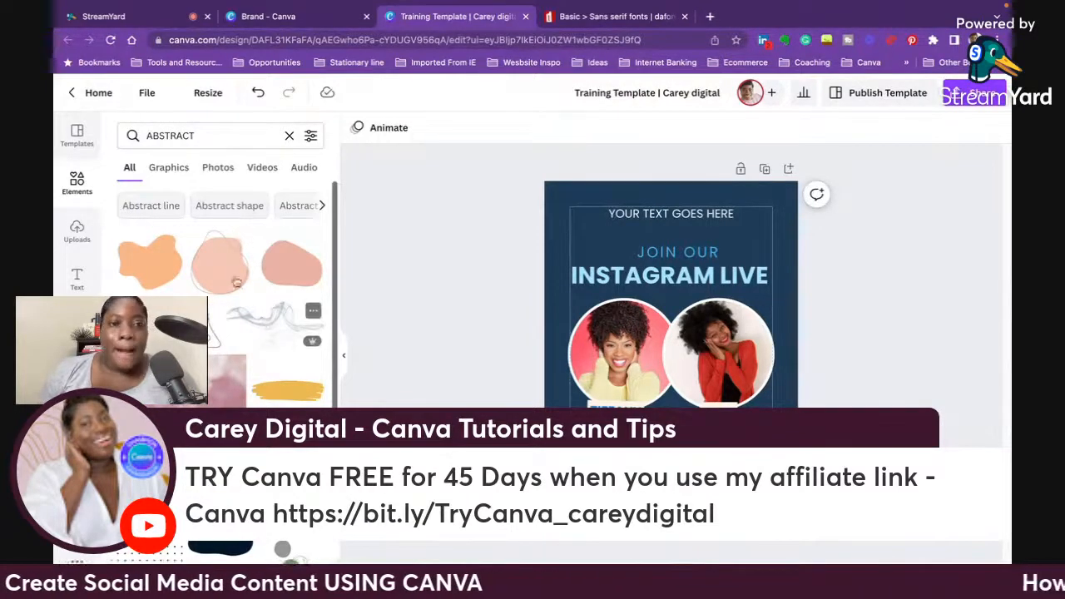
# Step: Add the orange abstract blob to the page's upper-left corner and scale it down beside the YOUR TEXT GOES HERE line
pyautogui.click(163, 263)
pyautogui.moveTo(675, 338); pyautogui.dragTo(573, 217)
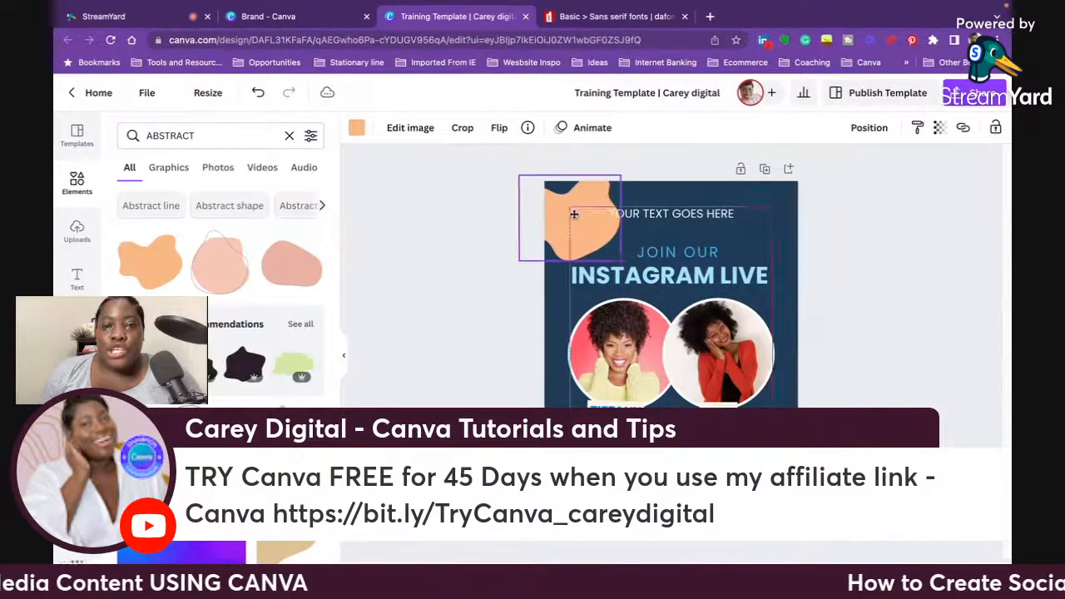
pyautogui.moveTo(621, 259); pyautogui.dragTo(573, 213)
pyautogui.click(565, 213)
pyautogui.click(552, 198)
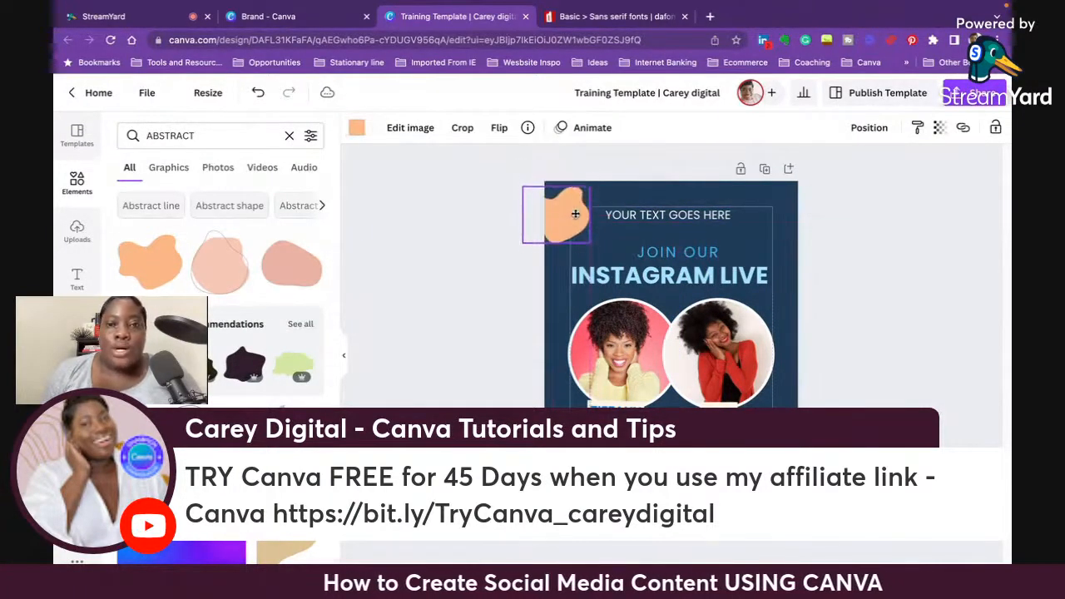
# Step: Shrink the orange blob further, tuck it into the page's top-left corner and nudge the YOUR TEXT GOES HERE line slightly down
pyautogui.moveTo(521, 242); pyautogui.dragTo(655, 224)
pyautogui.click(549, 215)
pyautogui.click(701, 226)
pyautogui.moveTo(584, 214); pyautogui.dragTo(583, 202)
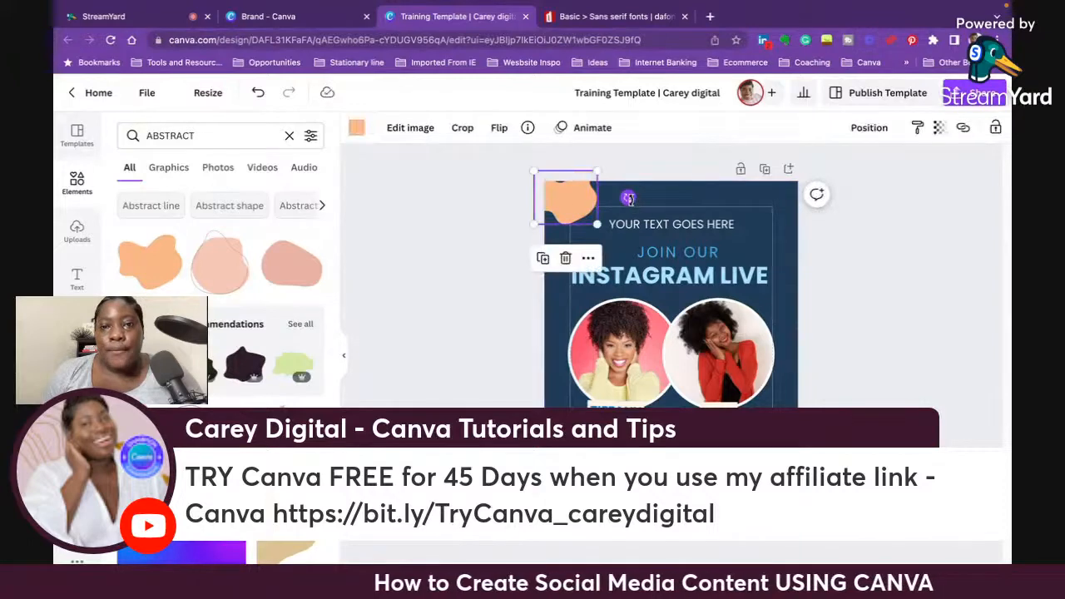
# Step: Rotate the peach blob in the page's upper-left corner, recolour it light blue from the brand palette and enlarge it slightly
pyautogui.moveTo(628, 198); pyautogui.dragTo(623, 172)
pyautogui.click(356, 127)
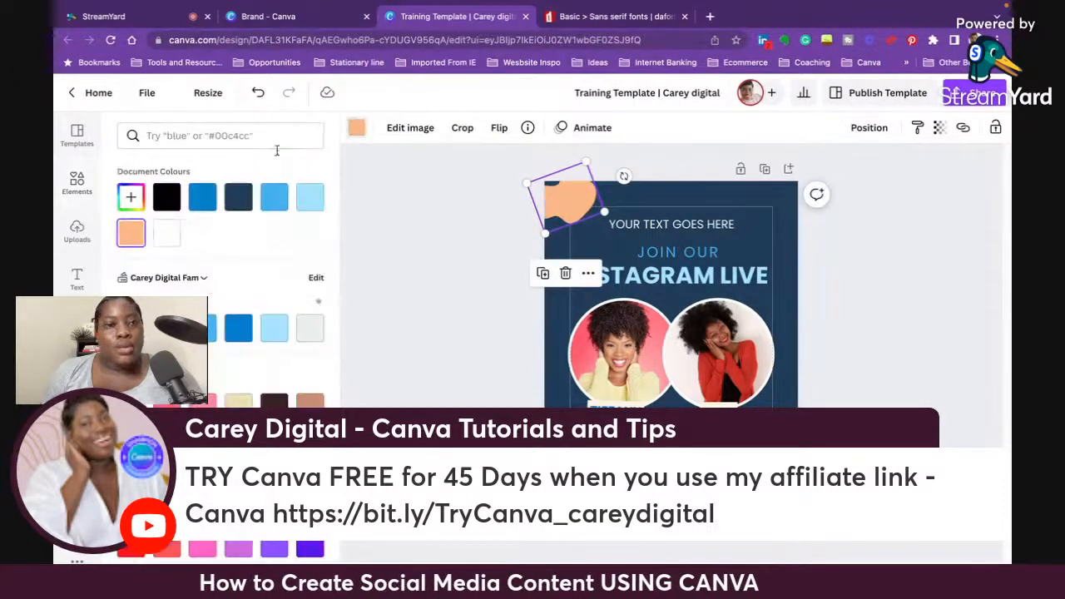
pyautogui.click(238, 328)
pyautogui.click(274, 328)
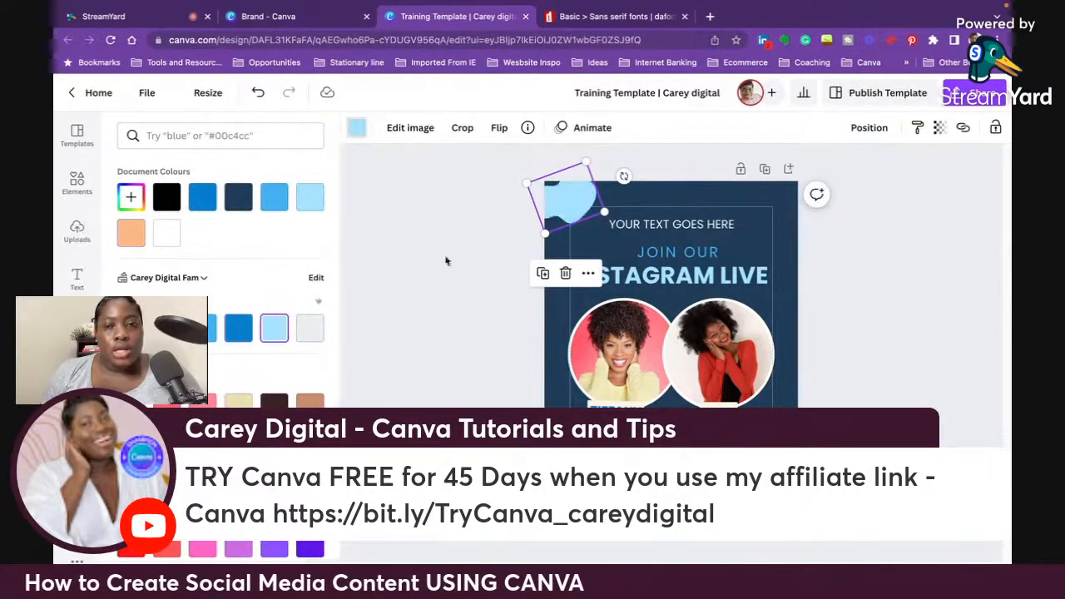
pyautogui.moveTo(584, 159); pyautogui.dragTo(591, 153)
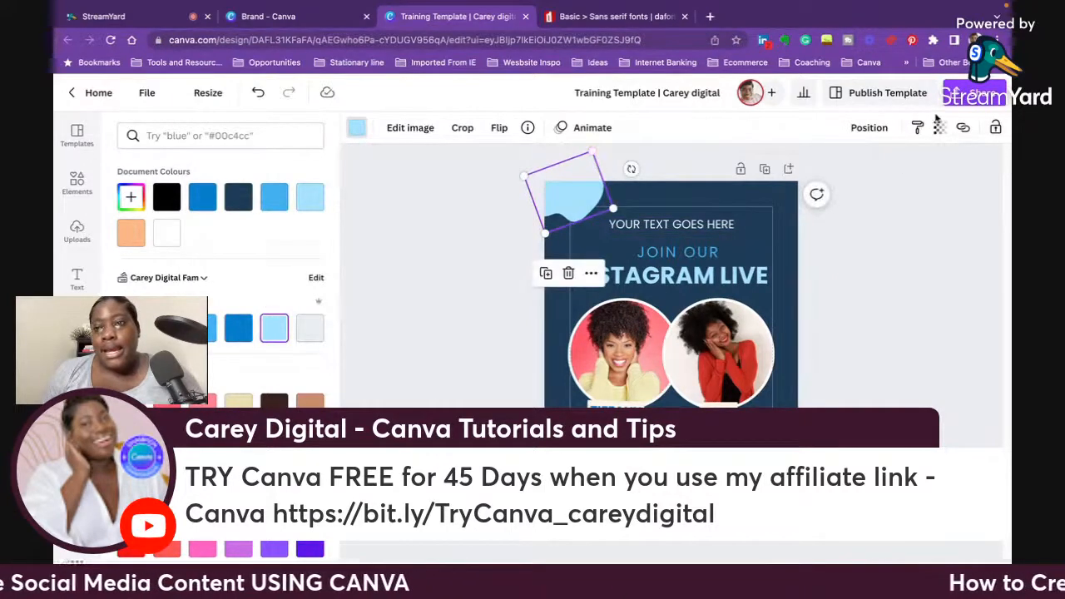
# Step: Duplicate the light blue blob into the page's upper-right and lower-left corners, rotating the lower-left copy
pyautogui.click(549, 274)
pyautogui.moveTo(572, 200); pyautogui.dragTo(778, 193)
pyautogui.moveTo(572, 481); pyautogui.dragTo(572, 481)
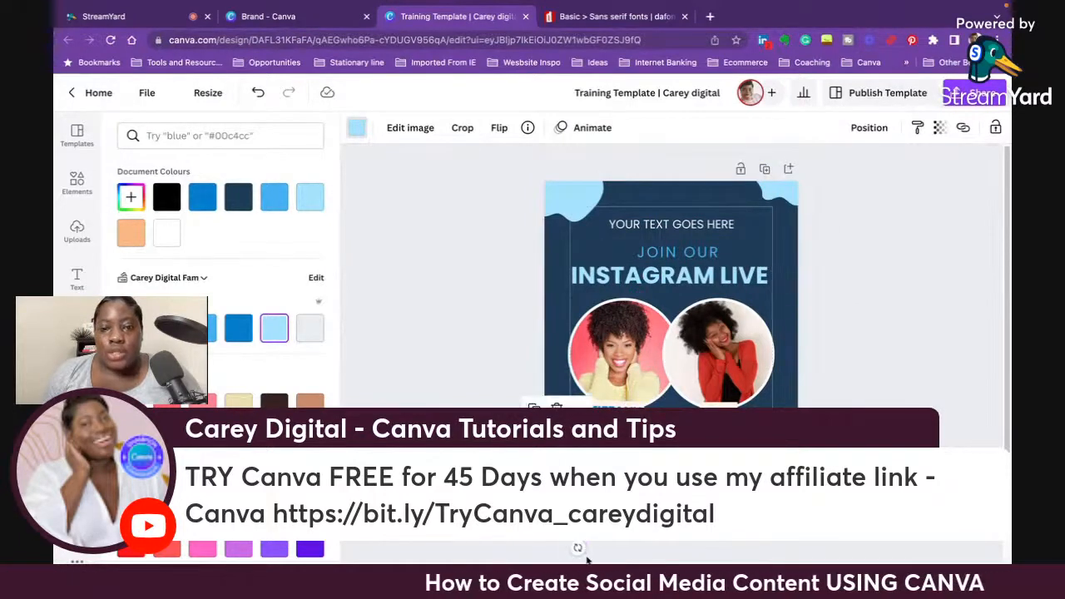
pyautogui.moveTo(578, 546); pyautogui.dragTo(549, 532)
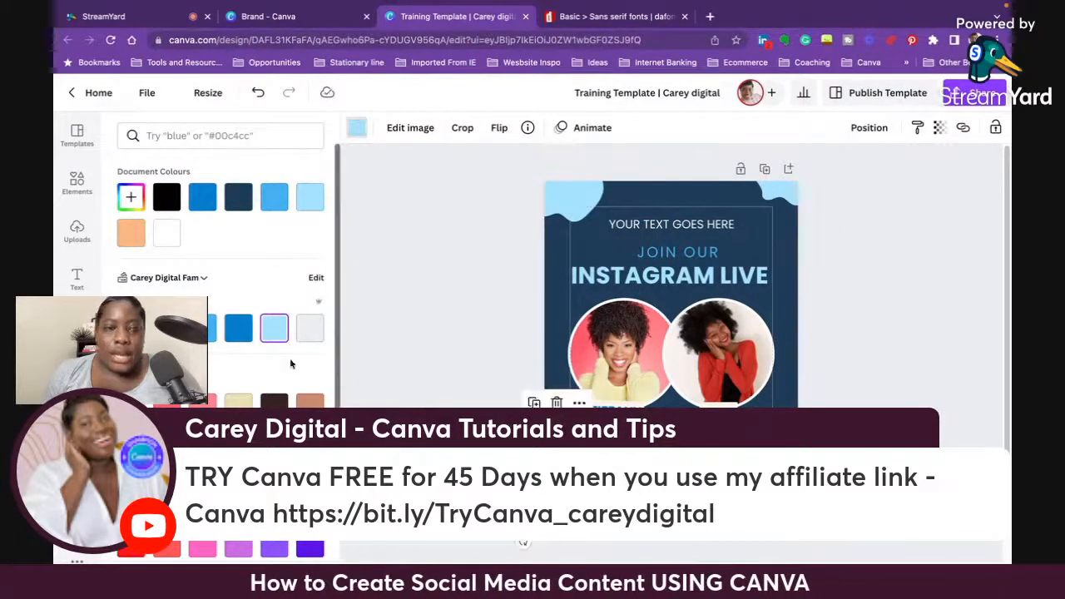
# Step: Insert the outlined pink circle from the graphics Magic recommendations and place it at the page's lower-right corner
pyautogui.click(77, 183)
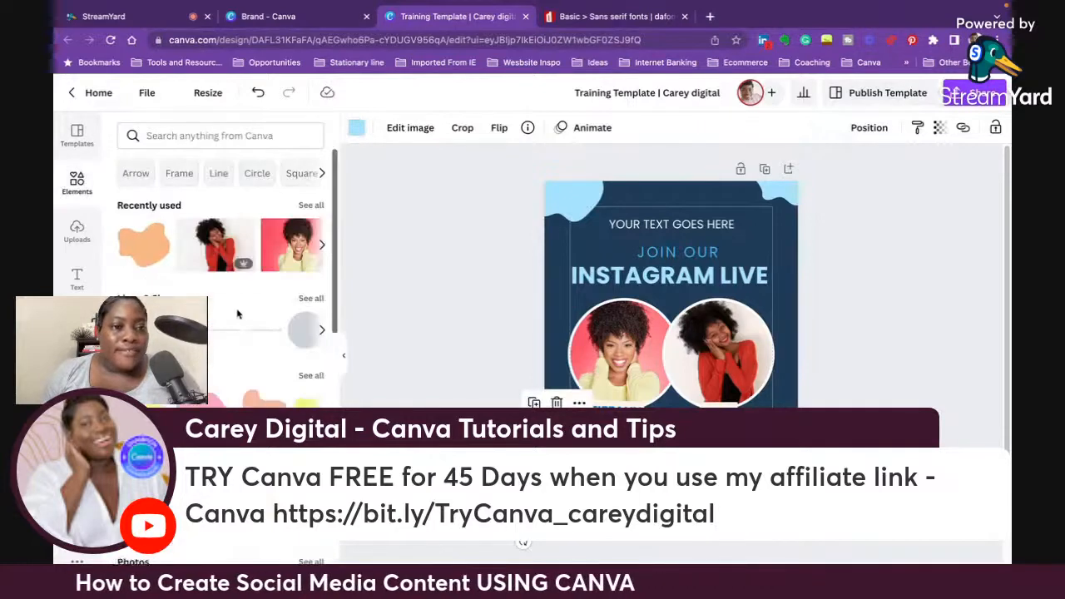
pyautogui.click(313, 376)
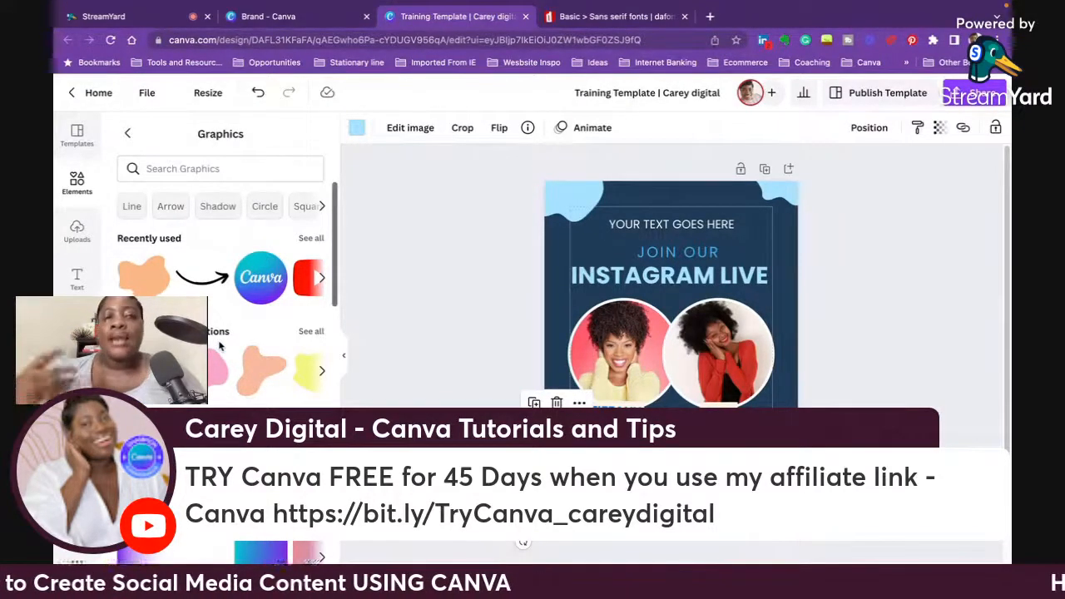
pyautogui.moveTo(223, 366)
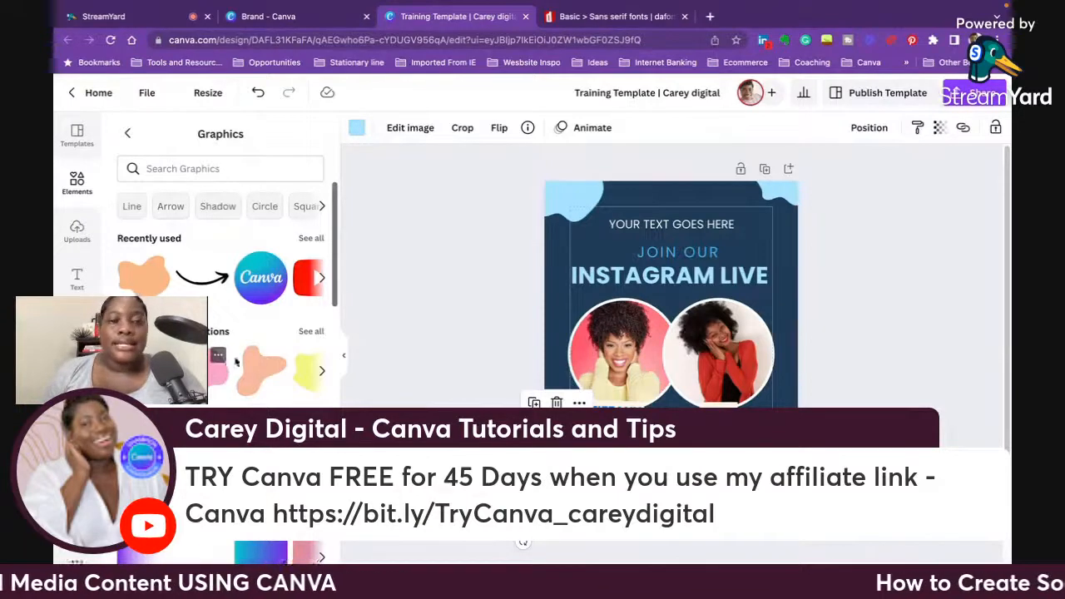
pyautogui.click(311, 331)
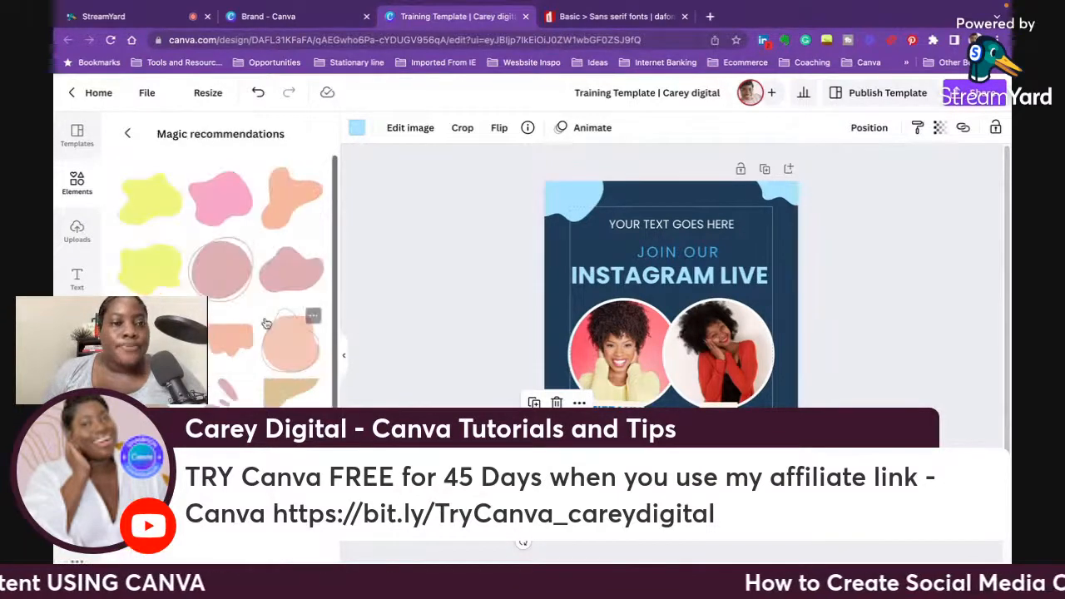
pyautogui.click(127, 135)
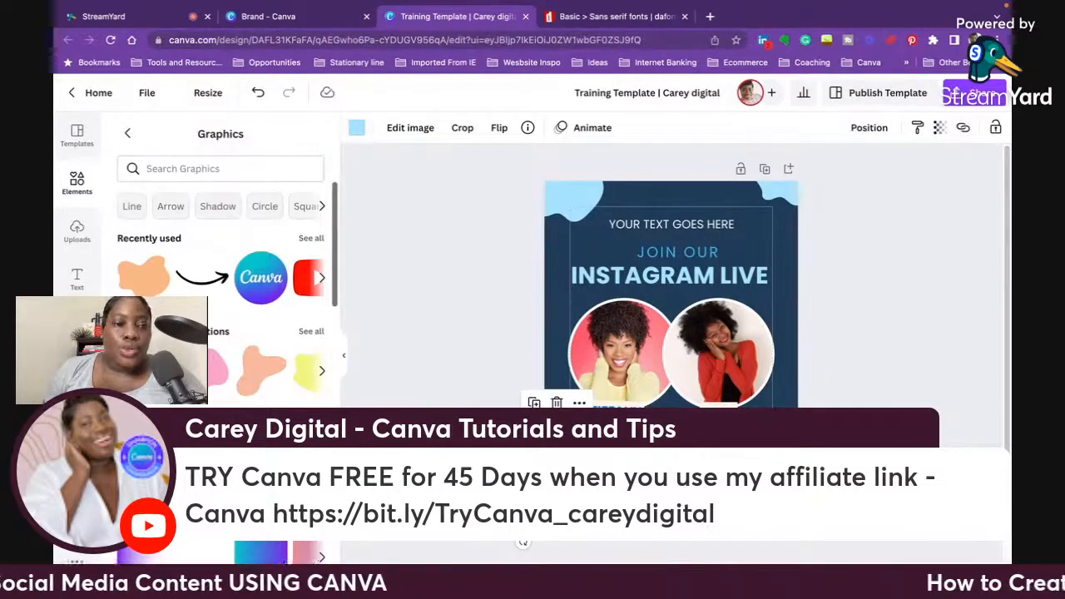
pyautogui.click(311, 331)
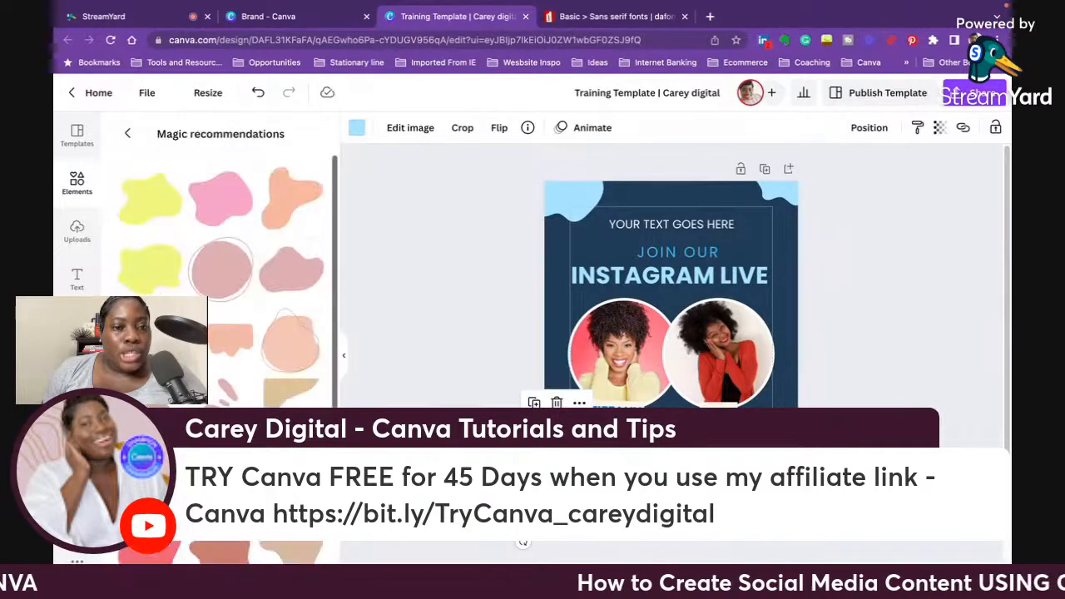
pyautogui.click(241, 274)
pyautogui.moveTo(700, 335); pyautogui.dragTo(827, 494)
# Step: Recolour the outlined circle with the brand palette's darker blue and adjust its size at the lower-right corner
pyautogui.click(356, 127)
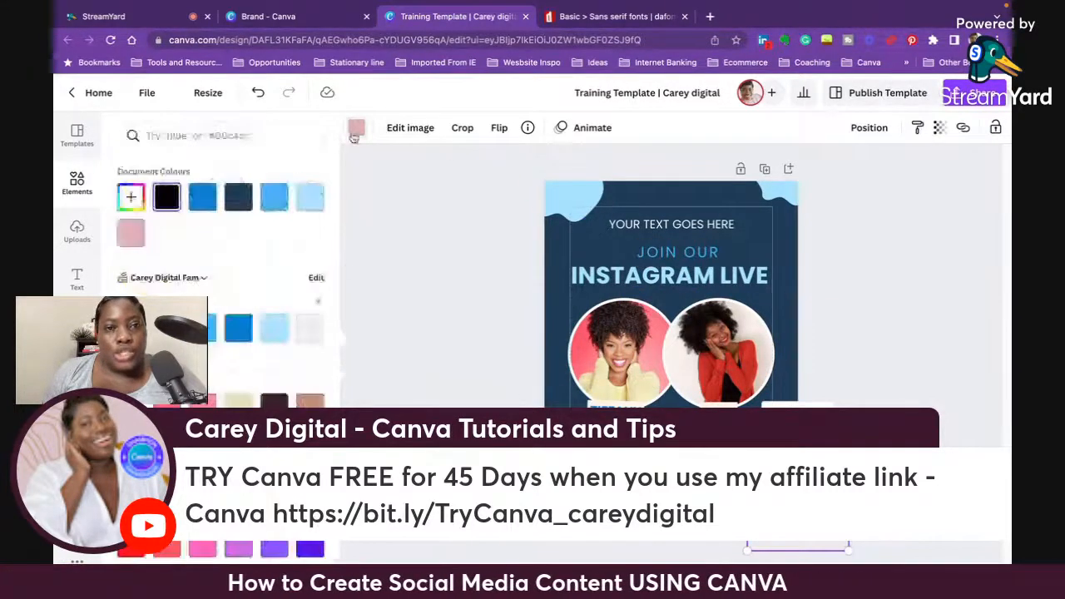
pyautogui.click(310, 329)
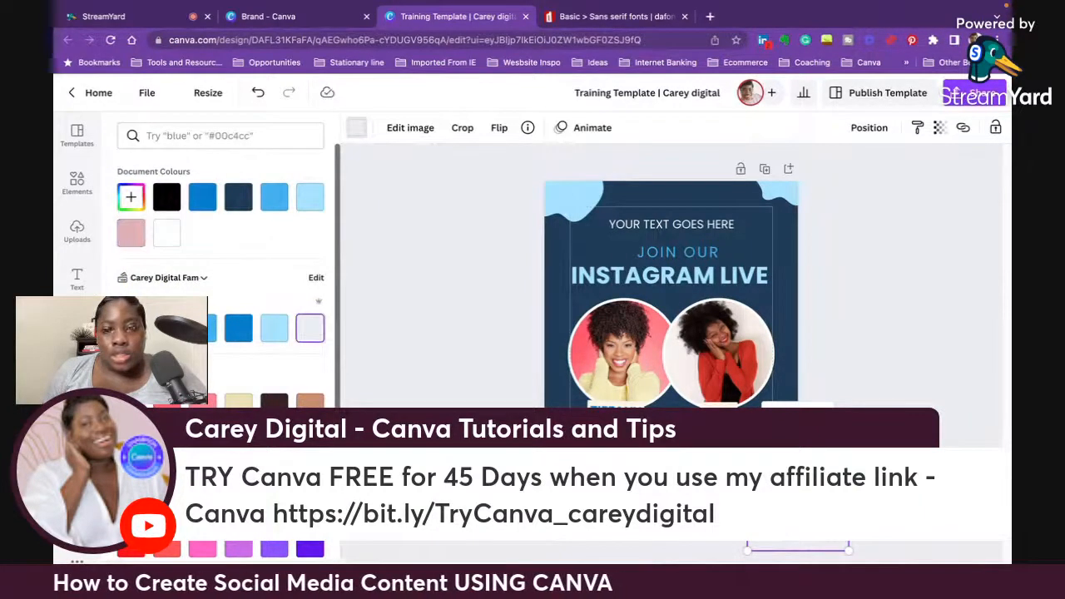
pyautogui.click(238, 327)
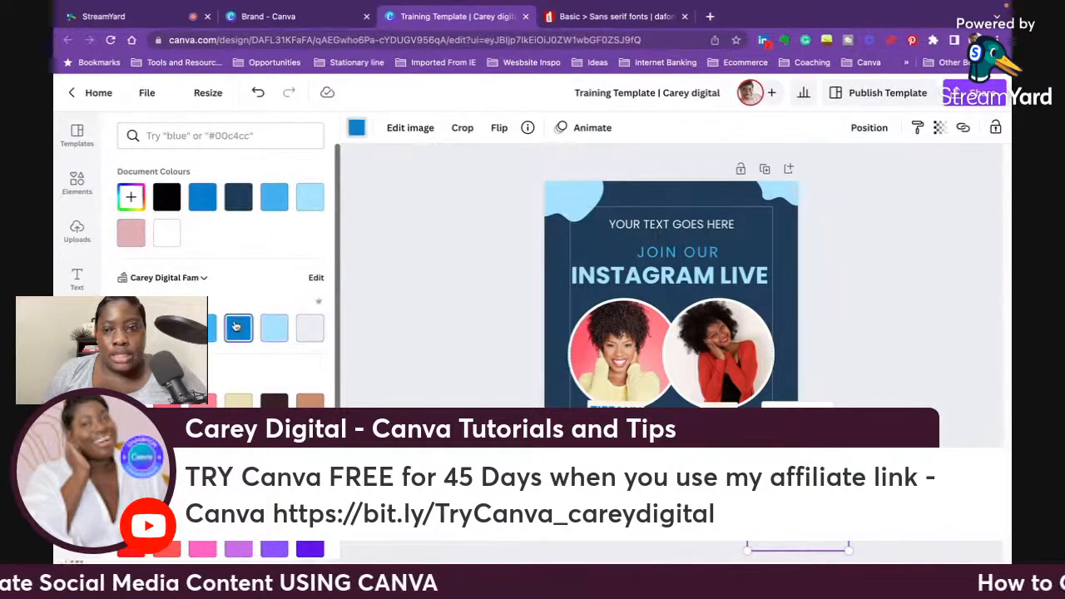
pyautogui.click(672, 479)
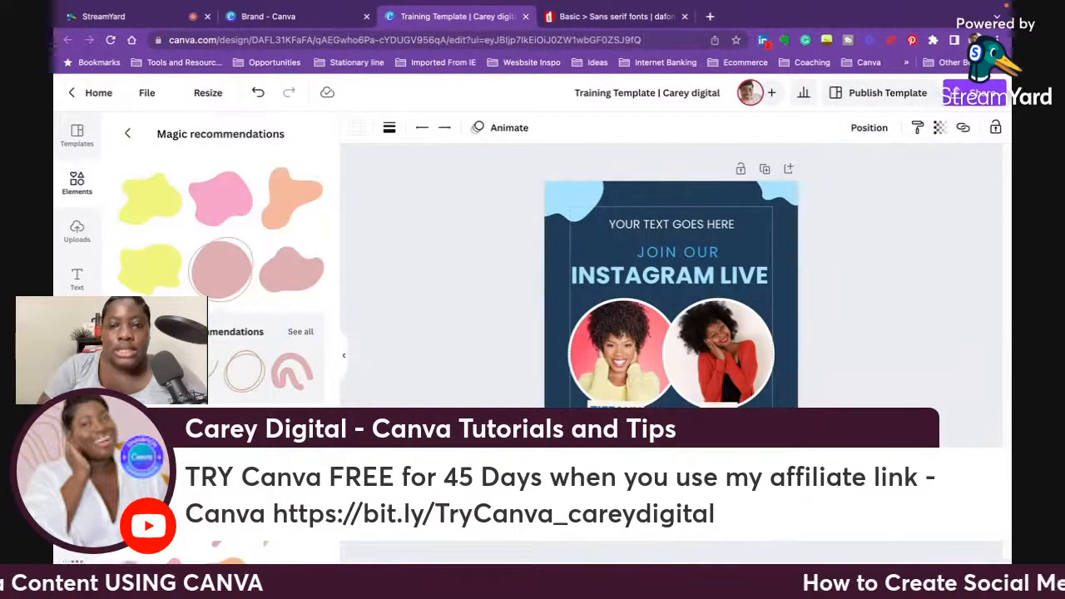
pyautogui.click(672, 491)
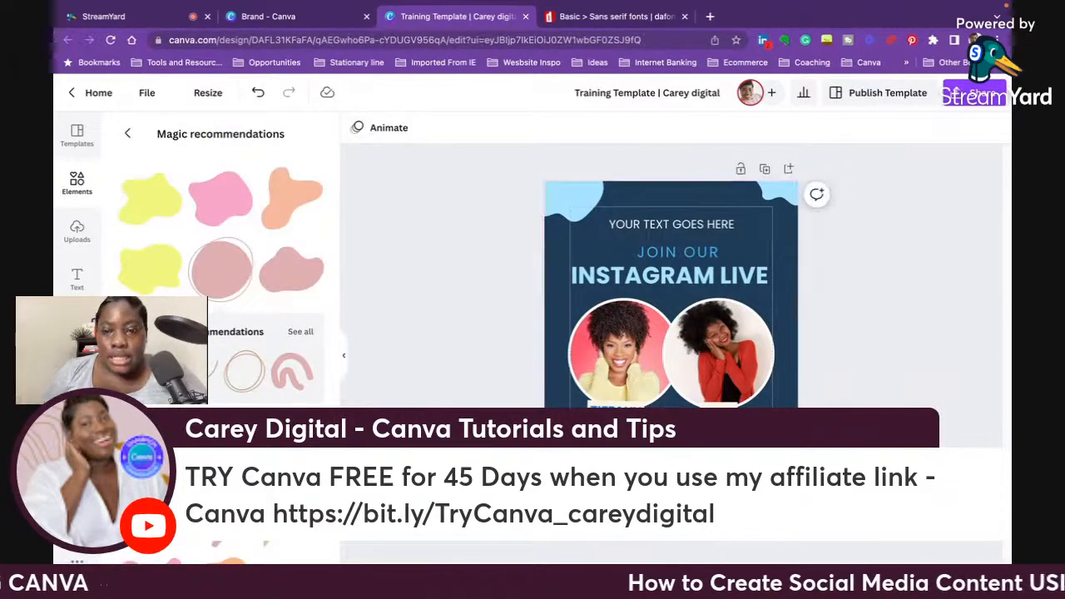
pyautogui.click(782, 484)
pyautogui.moveTo(847, 549); pyautogui.dragTo(829, 531)
pyautogui.click(816, 194)
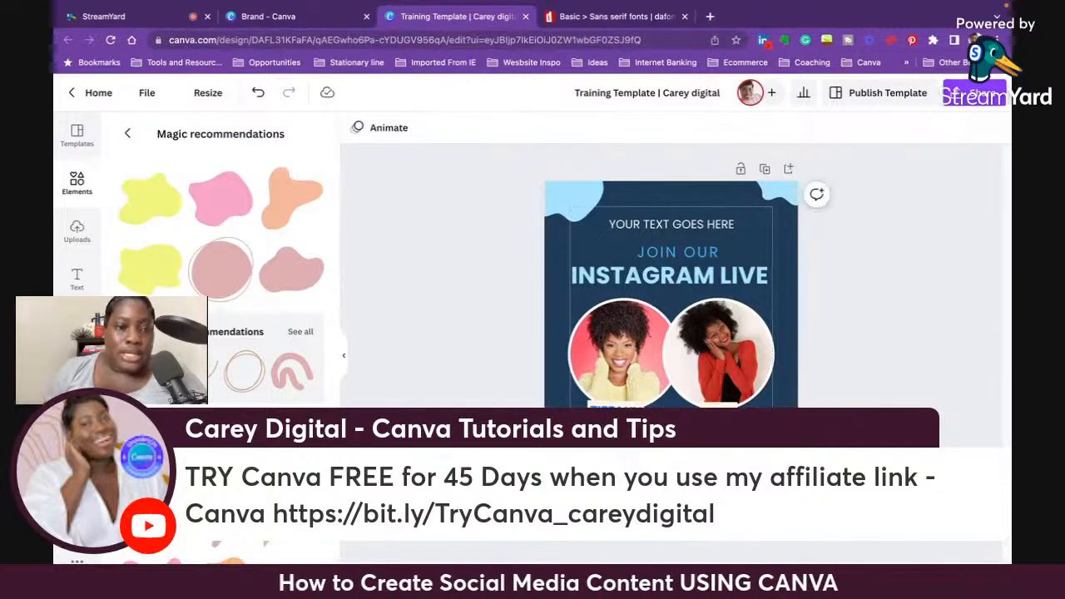
# Step: Insert the peach wavy shape from Magic recommendations, place it at the page's lower-right corner and rotate it
pyautogui.click(231, 433)
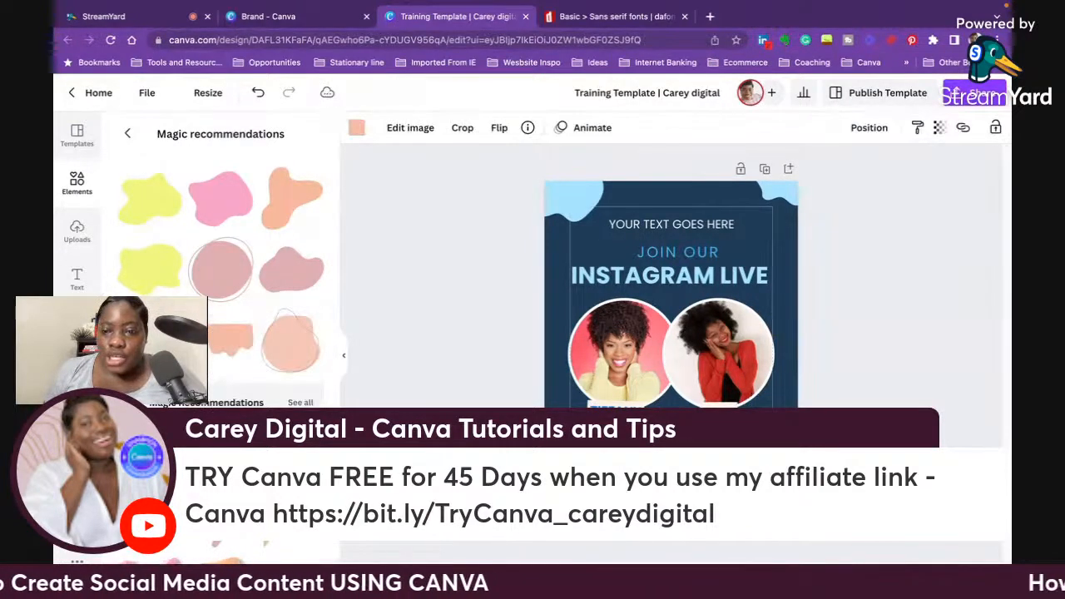
pyautogui.moveTo(737, 469); pyautogui.dragTo(791, 493)
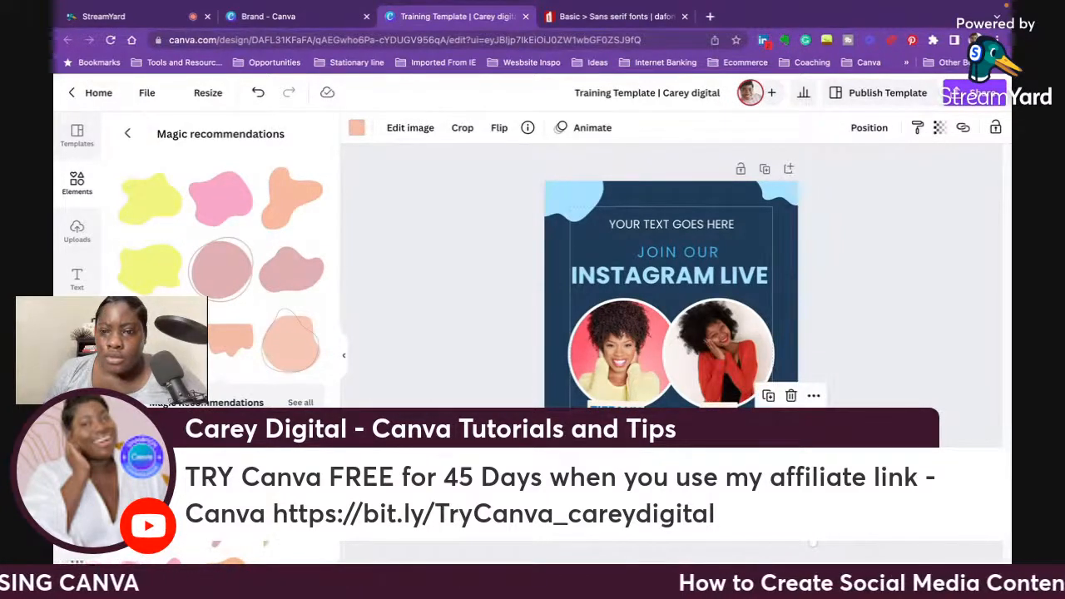
pyautogui.moveTo(812, 541); pyautogui.dragTo(763, 531)
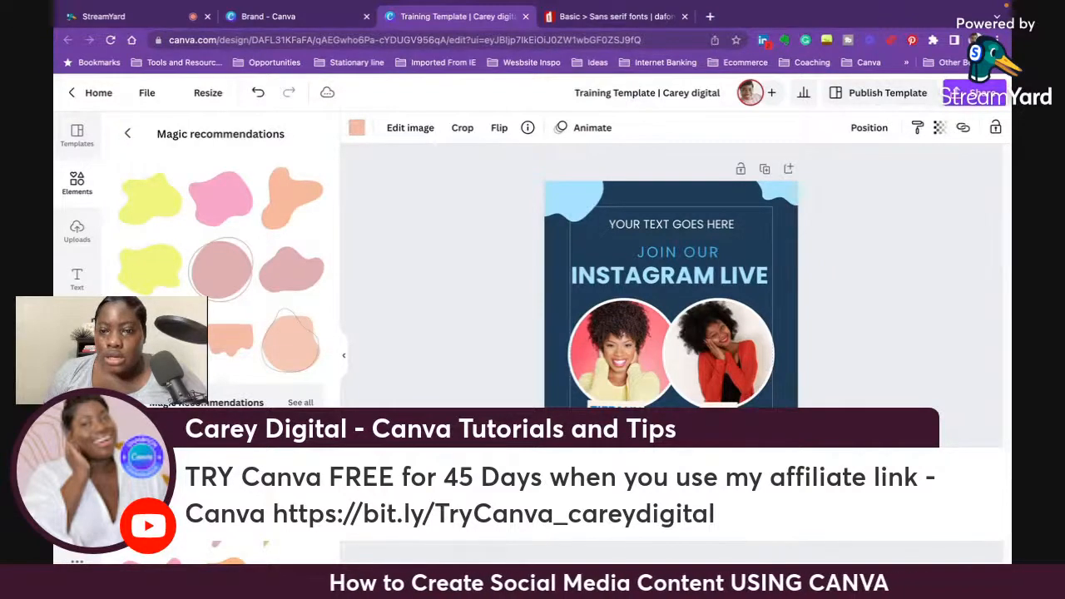
pyautogui.moveTo(761, 528); pyautogui.dragTo(768, 534)
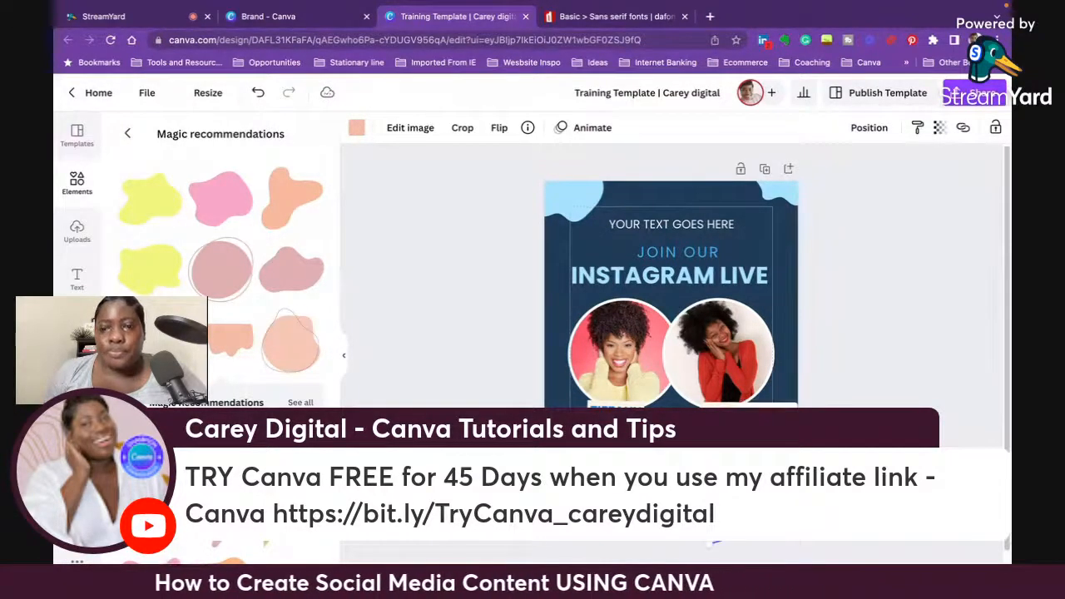
# Step: Recolour the wavy shape at the page's lower-right corner with the brand palette's medium blue
pyautogui.click(356, 127)
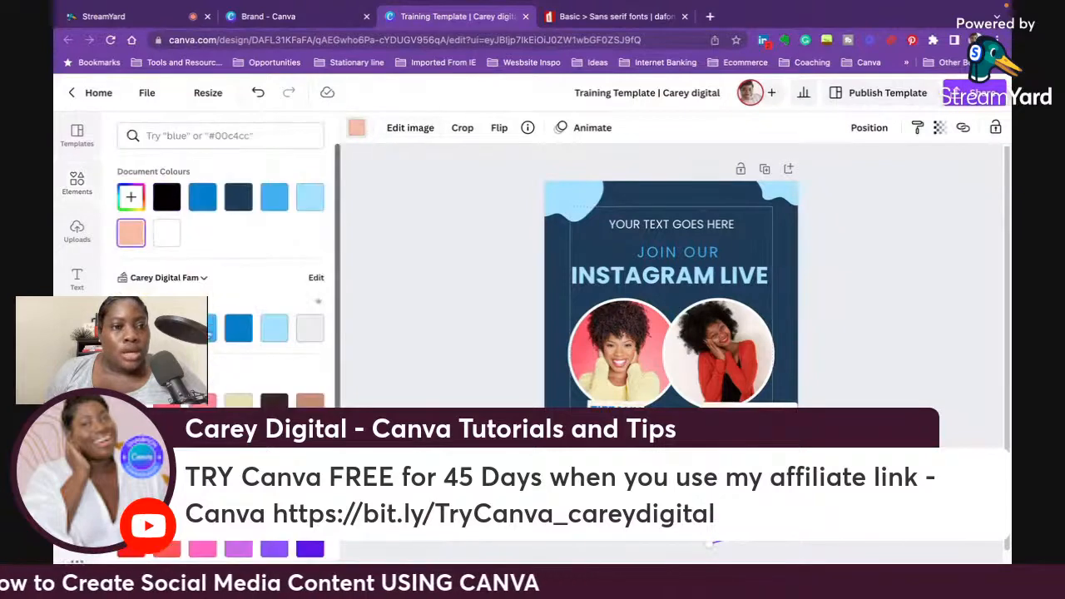
pyautogui.click(203, 327)
pyautogui.click(839, 309)
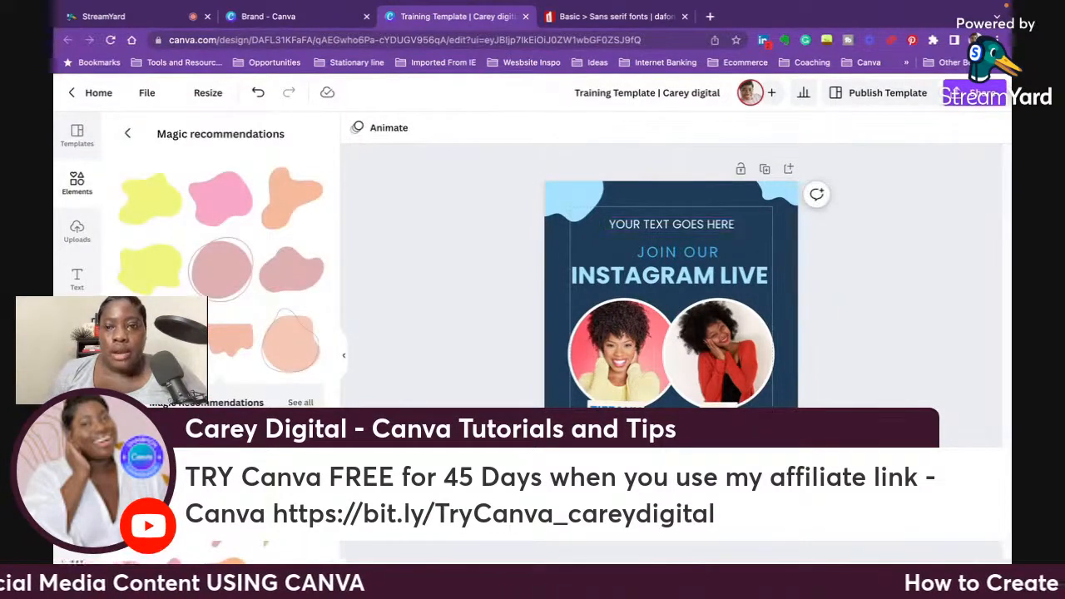
pyautogui.click(761, 530)
pyautogui.click(874, 342)
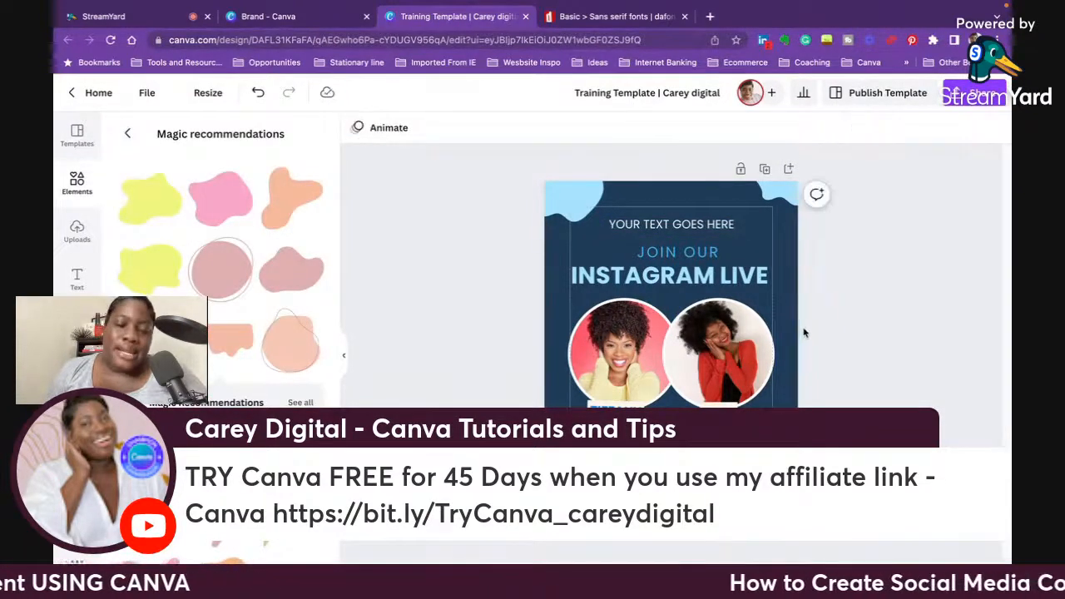
# Step: Set the centred text below the two photos to non-bold Poppins and increase its letter spacing slightly
pyautogui.click(666, 423)
pyautogui.click(420, 132)
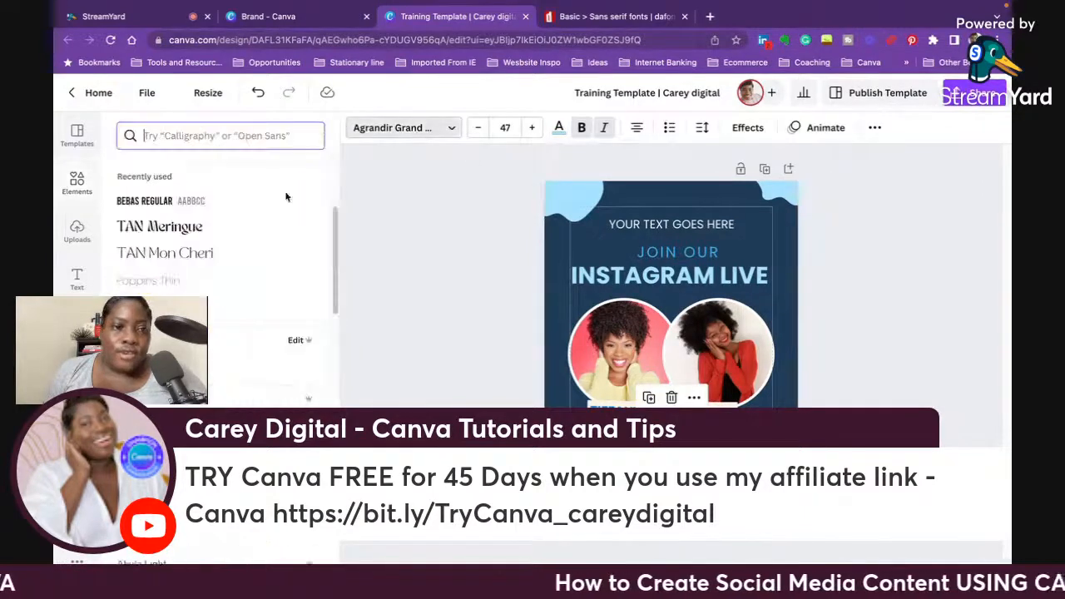
pyautogui.click(193, 291)
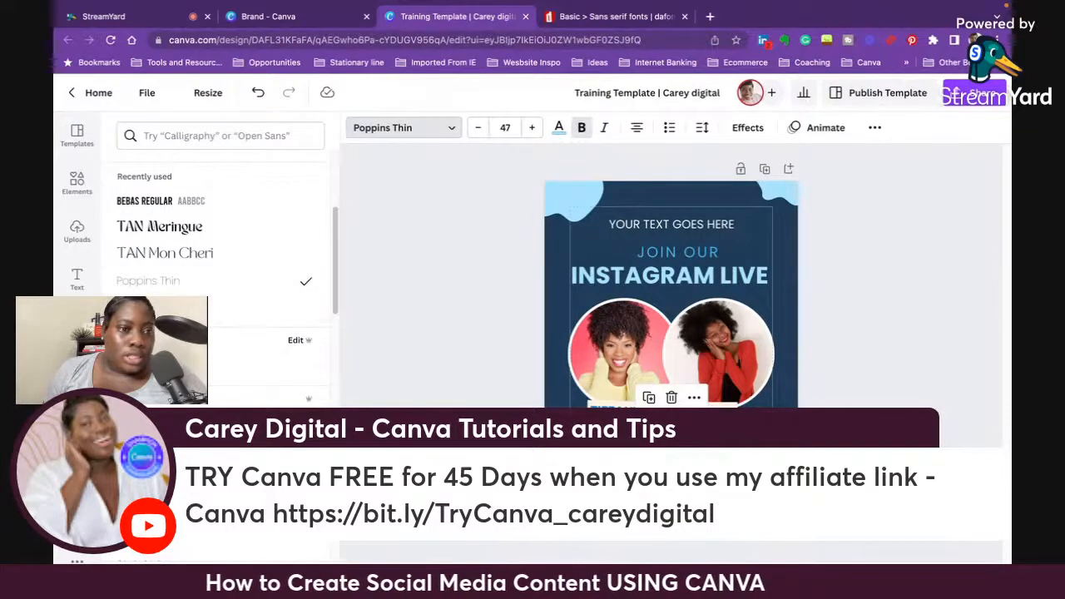
pyautogui.click(248, 366)
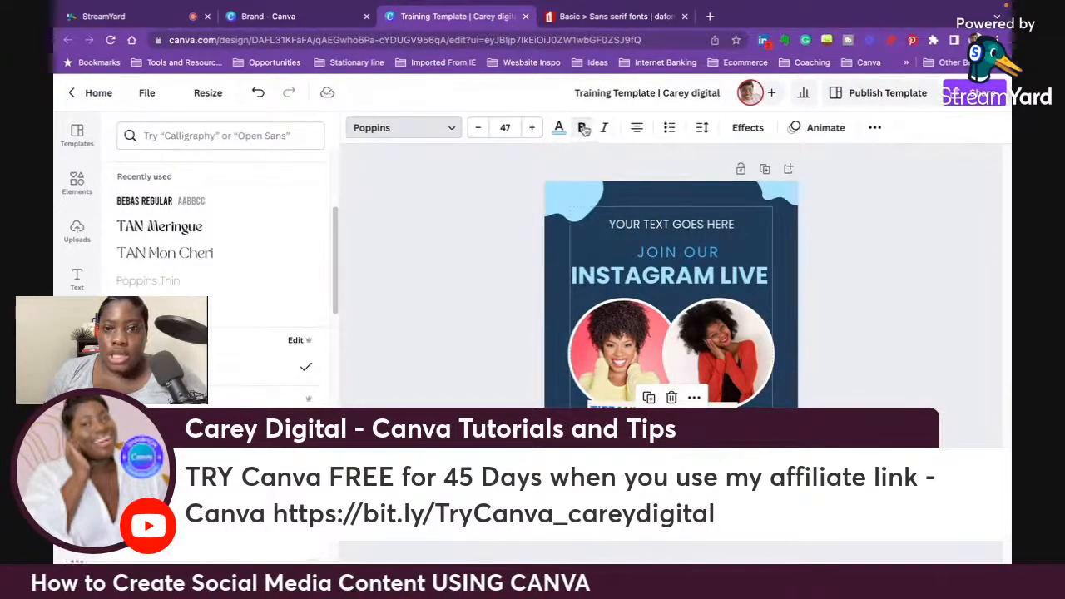
pyautogui.click(704, 127)
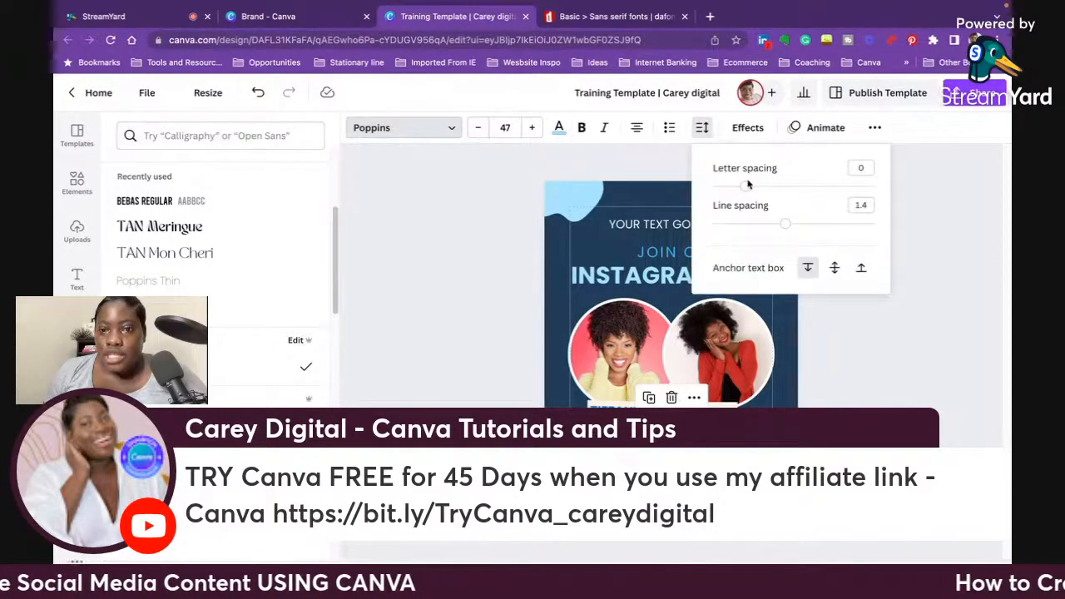
pyautogui.moveTo(748, 184); pyautogui.dragTo(761, 185)
pyautogui.click(884, 357)
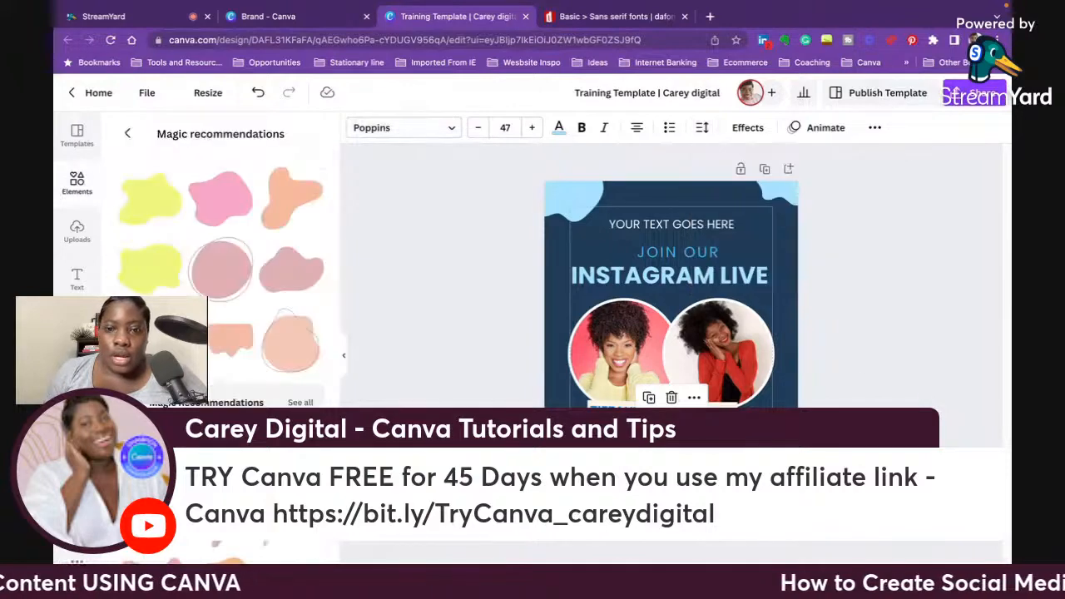
# Step: Apply the Curve shape effect to the name caption under the left photo, with the curve set to -77
pyautogui.click(625, 413)
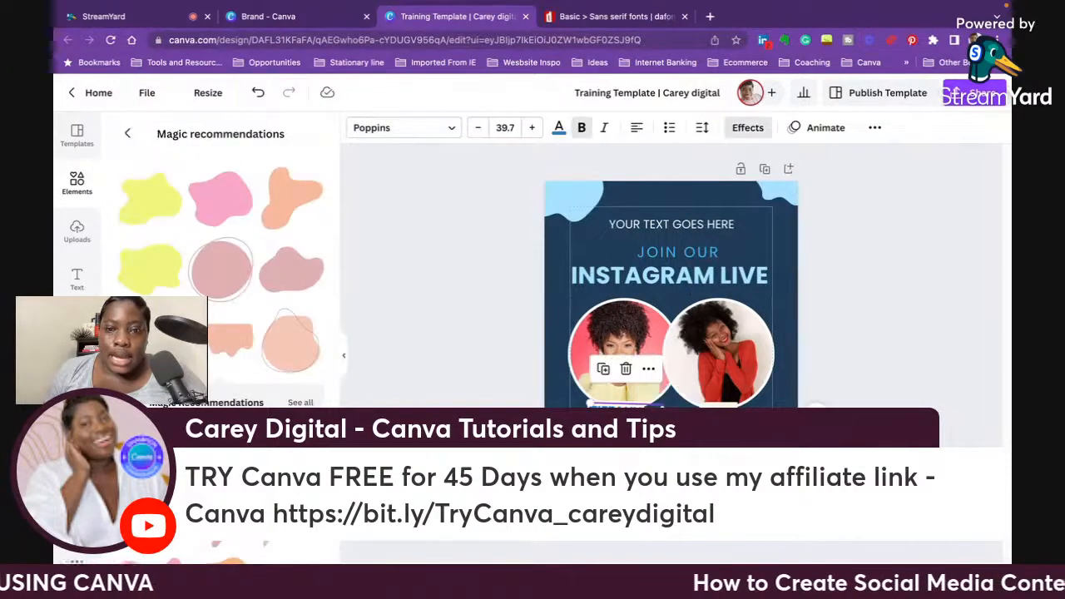
pyautogui.click(747, 127)
pyautogui.scroll(-2, 218, 275)
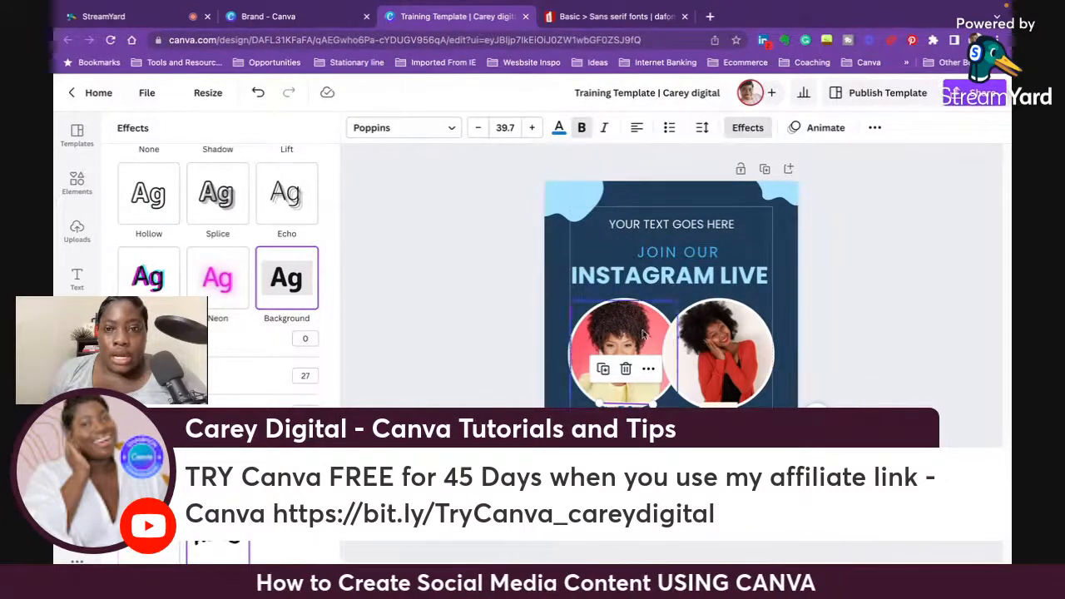
pyautogui.scroll(-1, 218, 249)
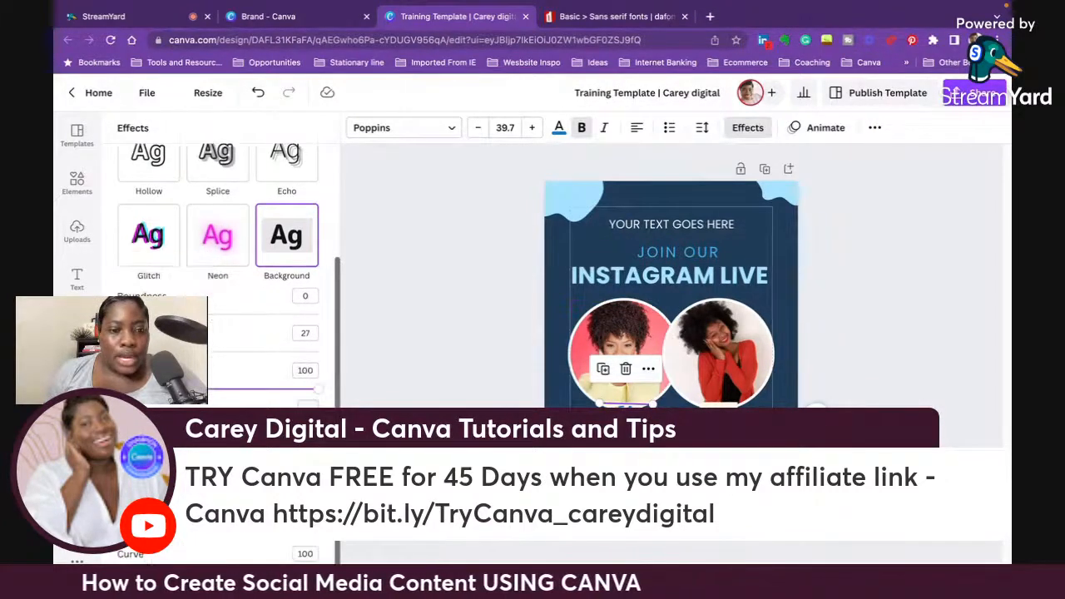
pyautogui.moveTo(318, 568); pyautogui.dragTo(140, 568)
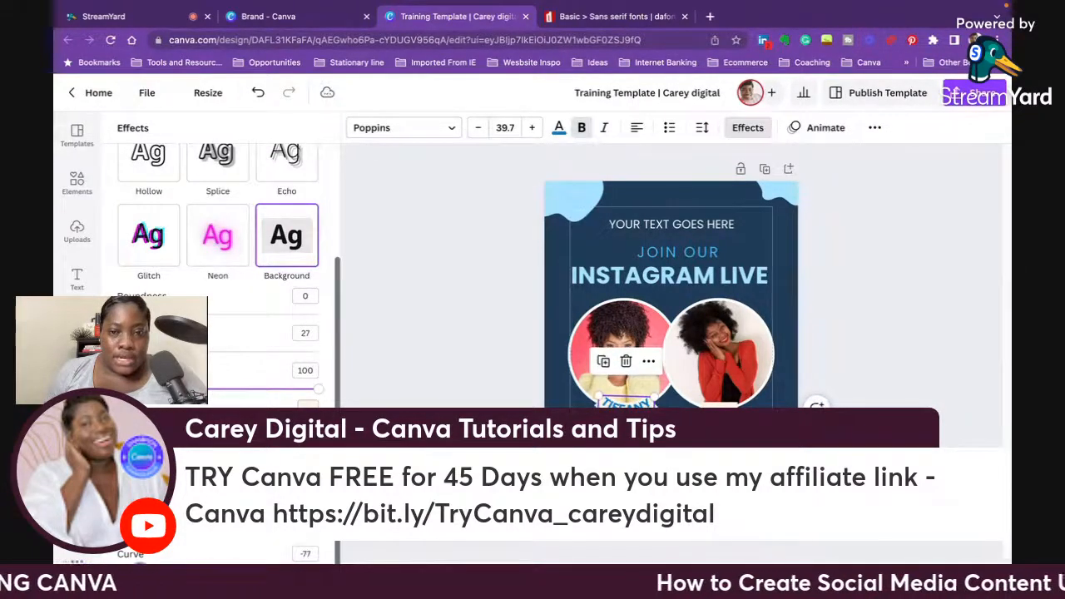
# Step: Enlarge the curved name caption under the left photo to size 62.6, remove its Background effect and reposition it along the photo's edge
pyautogui.moveTo(627, 410); pyautogui.dragTo(663, 397)
pyautogui.moveTo(630, 416)
pyautogui.mouseDown()
pyautogui.moveTo(652, 406)
pyautogui.moveTo(642, 413)
pyautogui.mouseUp()
pyautogui.click(735, 130)
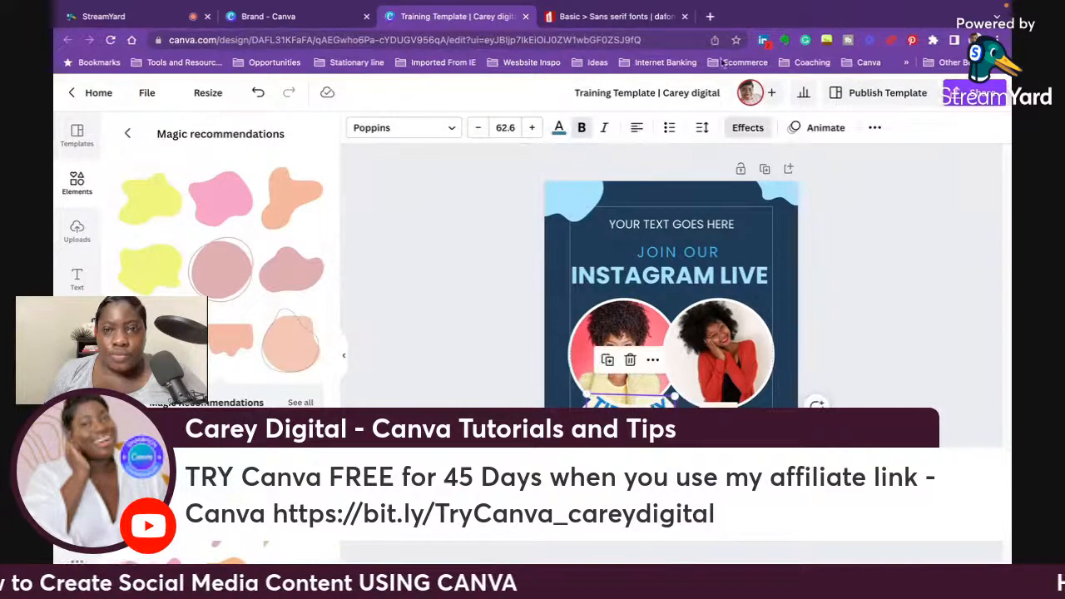
pyautogui.click(735, 128)
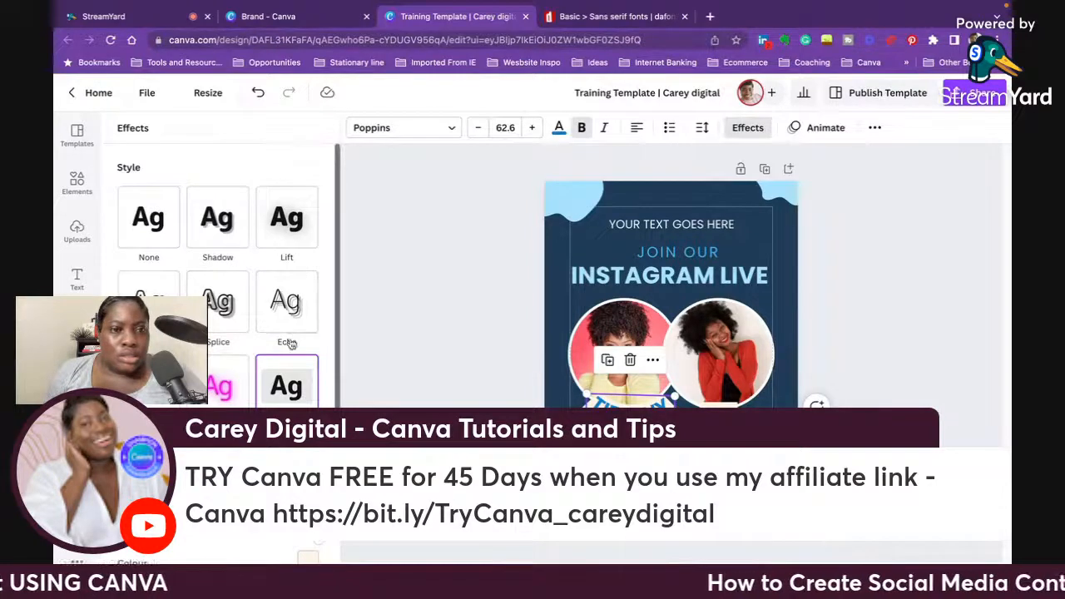
pyautogui.click(150, 229)
pyautogui.moveTo(630, 418); pyautogui.dragTo(624, 429)
# Step: Set the left photo's caption to non-bold text in the brand palette's light grey and increase its letter spacing slightly
pyautogui.click(558, 127)
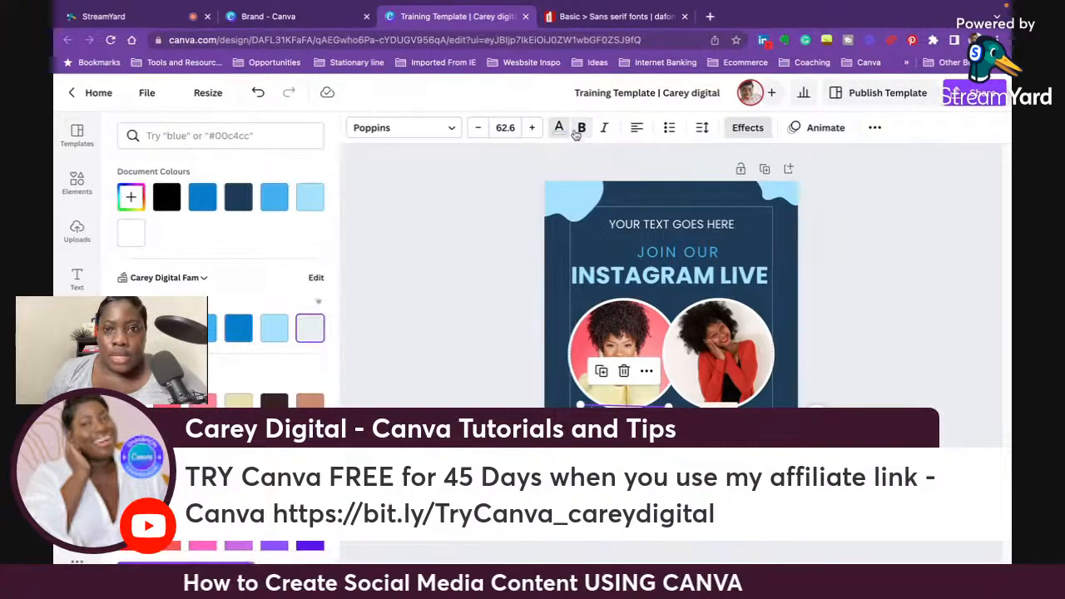
pyautogui.click(702, 127)
pyautogui.moveTo(745, 190); pyautogui.dragTo(757, 188)
# Step: Reduce the text size of the curved caption under the left photo to 54.6
pyautogui.click(731, 410)
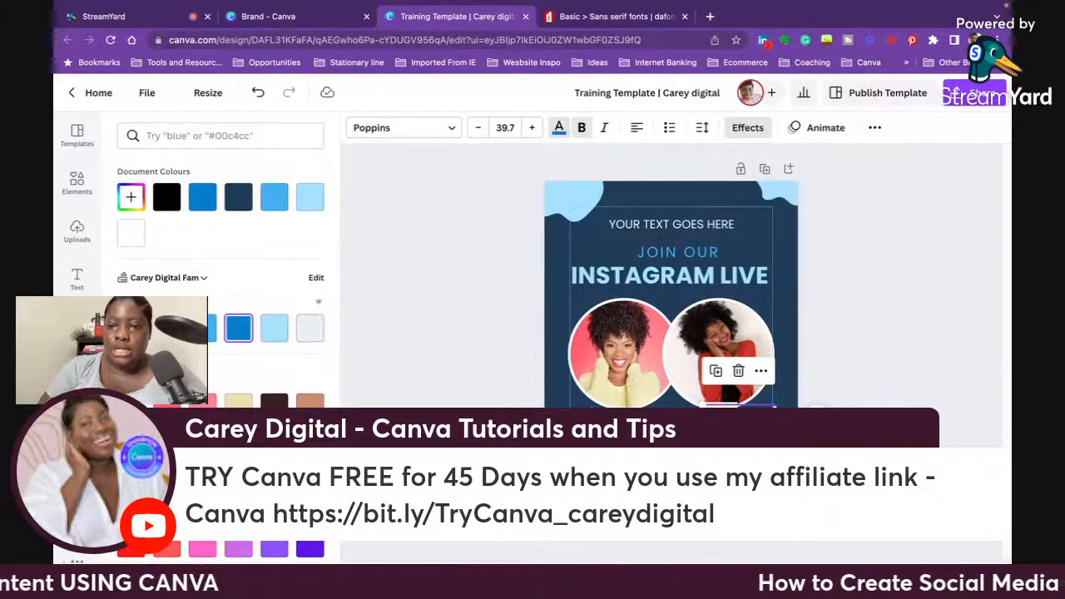
pyautogui.click(684, 441)
pyautogui.click(625, 406)
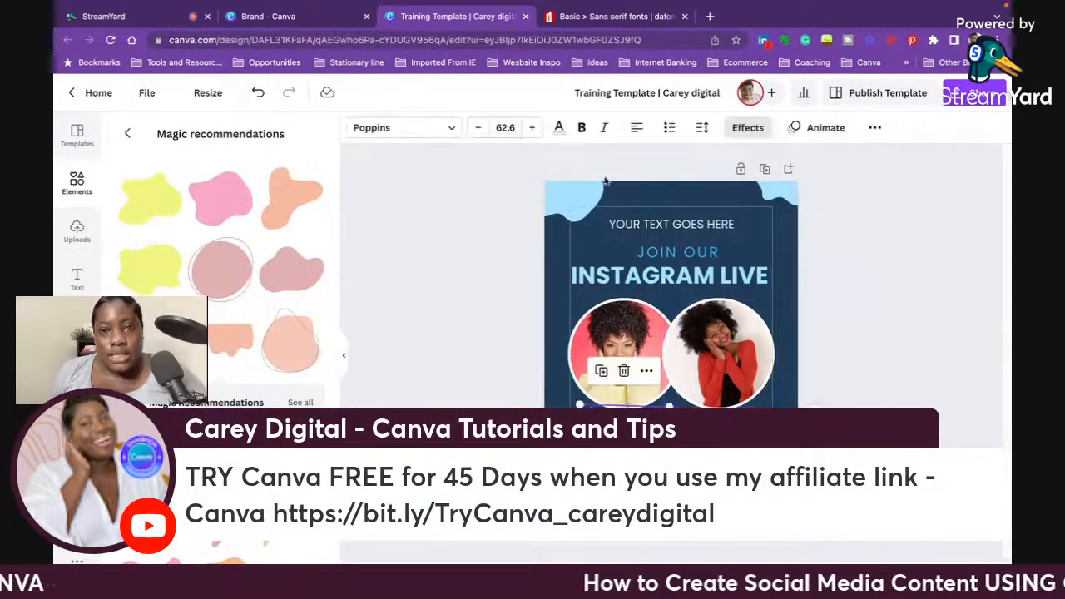
pyautogui.click(477, 127)
pyautogui.click(477, 127)
pyautogui.click(477, 127)
pyautogui.click(477, 127)
pyautogui.click(478, 128)
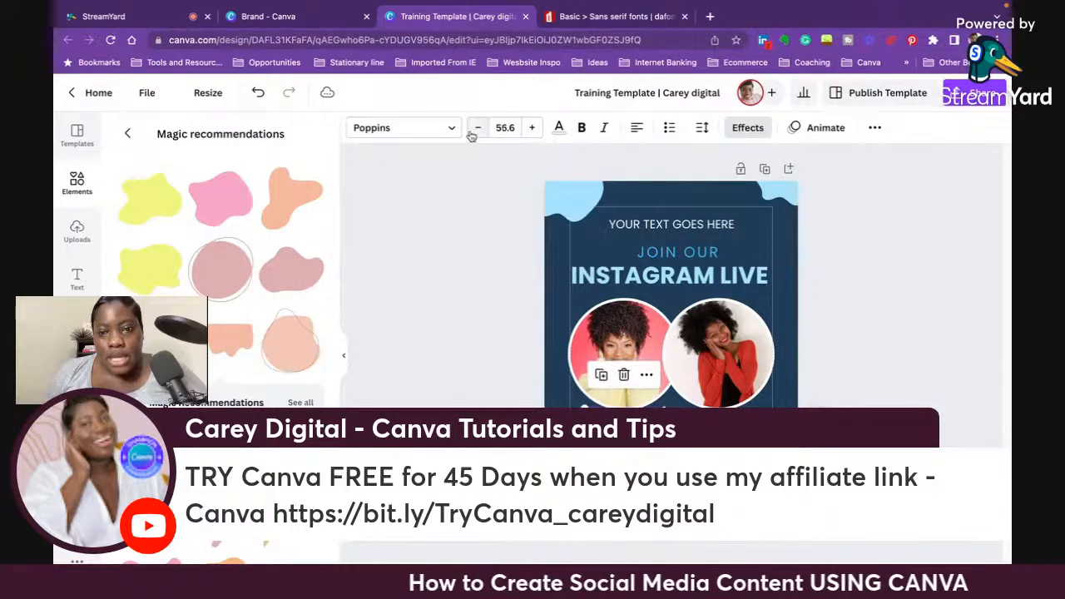
pyautogui.click(477, 127)
pyautogui.click(477, 127)
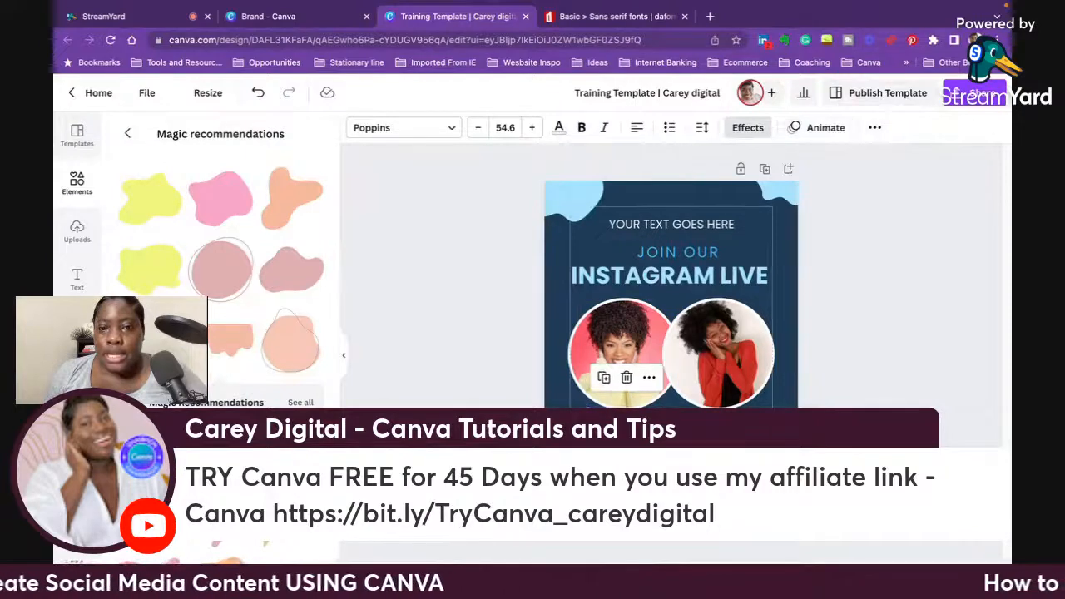
# Step: Position the copied curved caption beneath the right photo and compare its placement with the left caption
pyautogui.moveTo(717, 426); pyautogui.dragTo(719, 421)
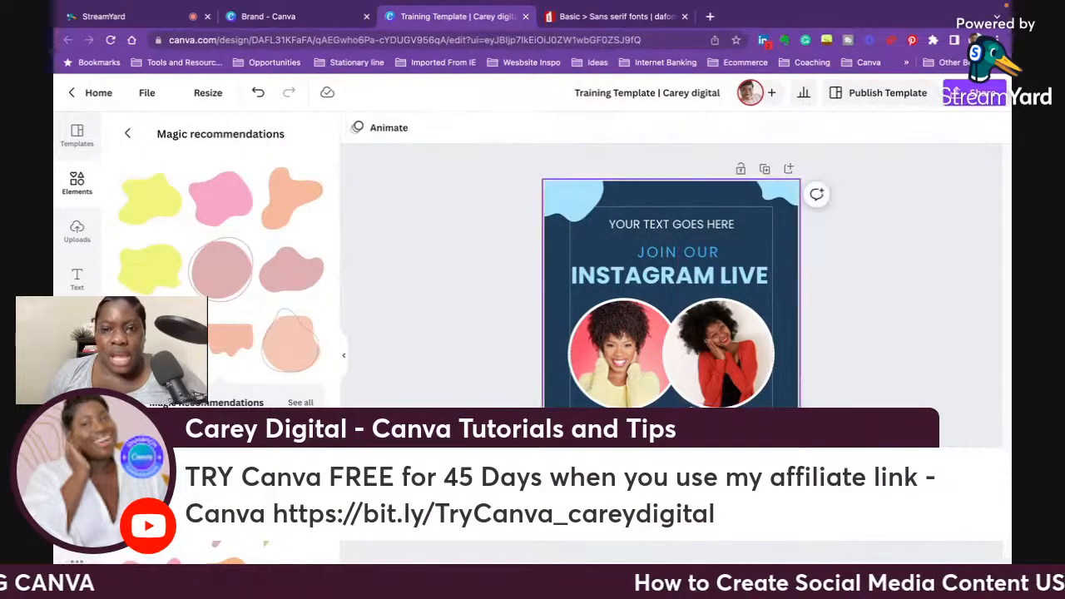
pyautogui.click(687, 350)
pyautogui.click(719, 420)
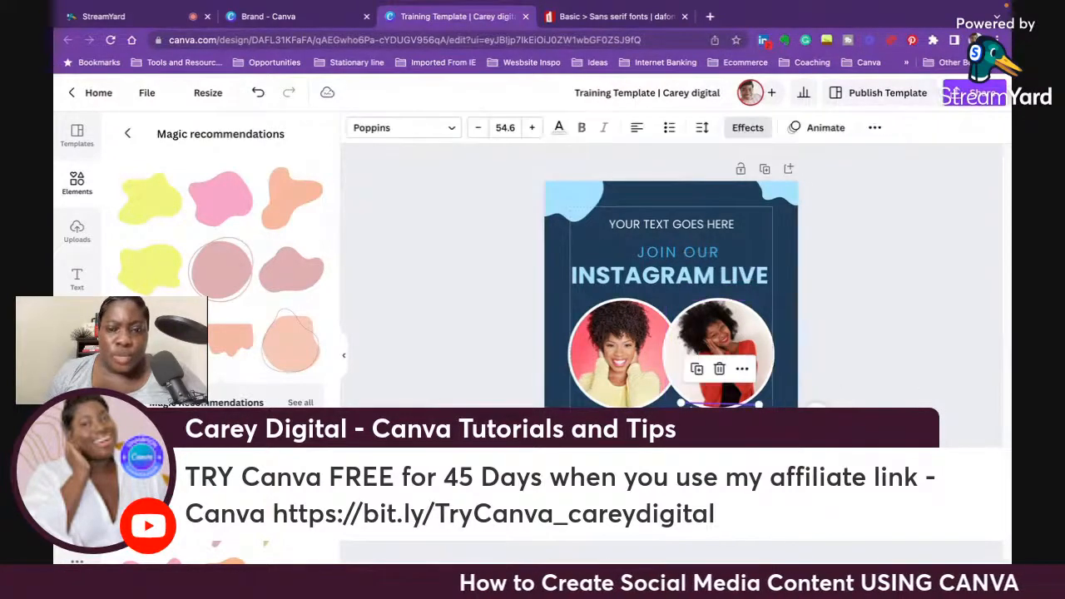
pyautogui.click(623, 422)
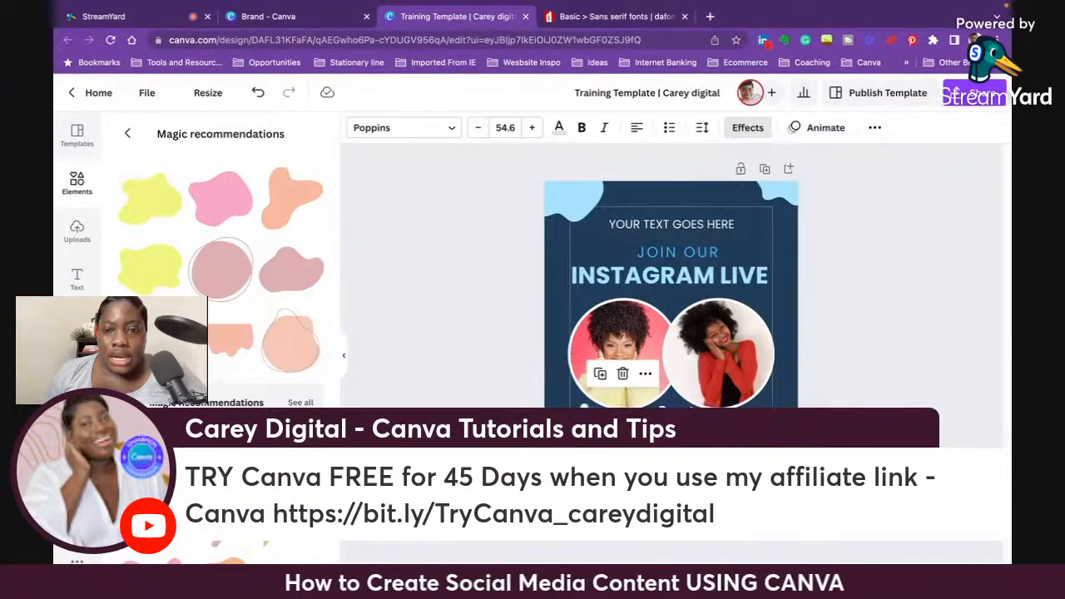
pyautogui.click(623, 422)
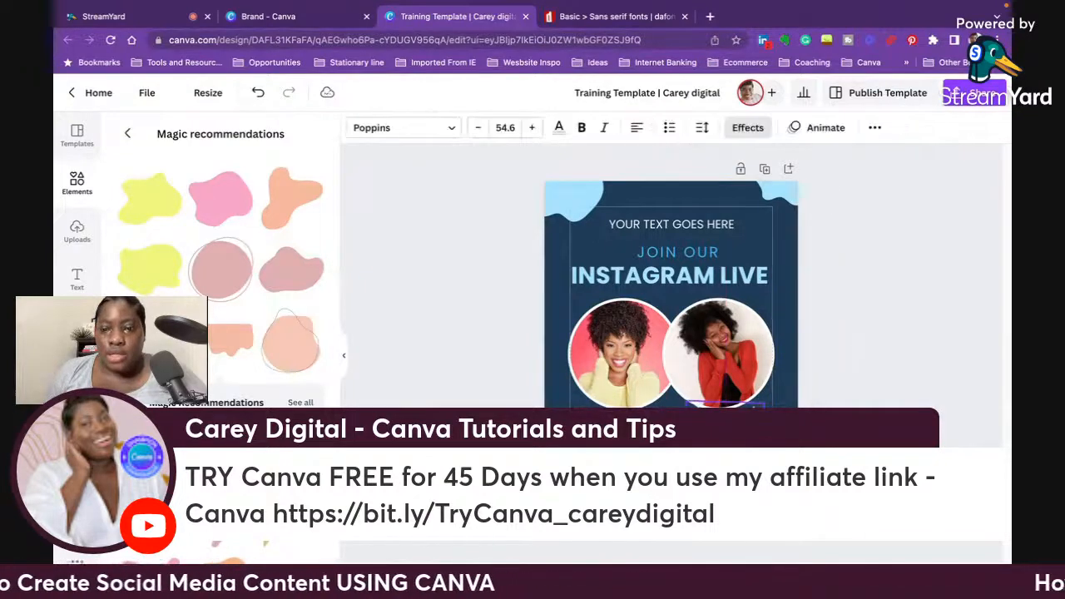
pyautogui.click(721, 422)
pyautogui.click(863, 394)
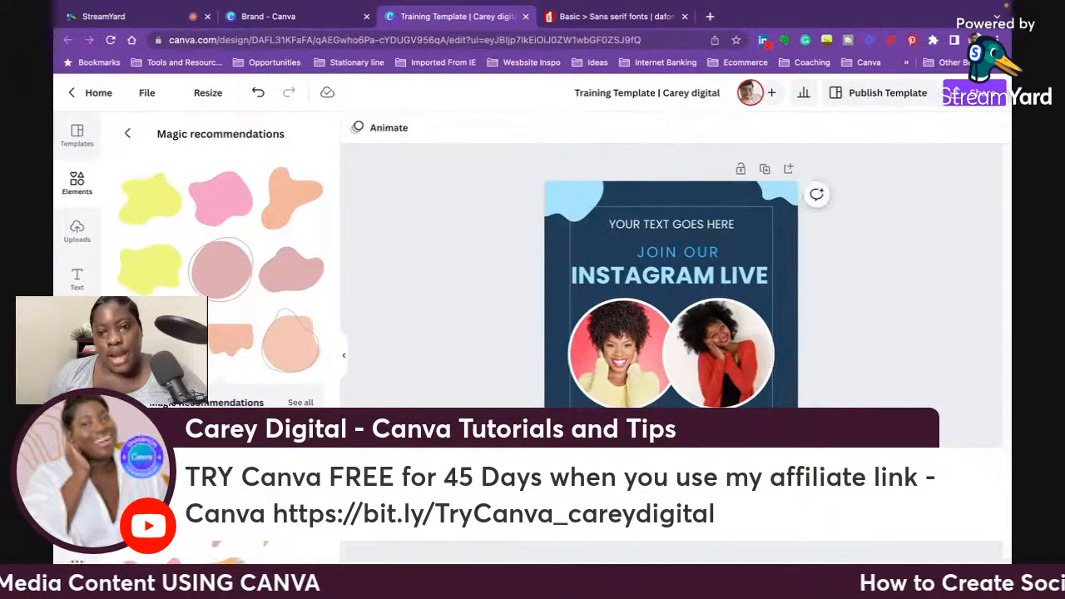
# Step: Remove the Curve shape from the caption under the left photo and shrink its text to size 34.5
pyautogui.click(623, 422)
pyautogui.click(623, 422)
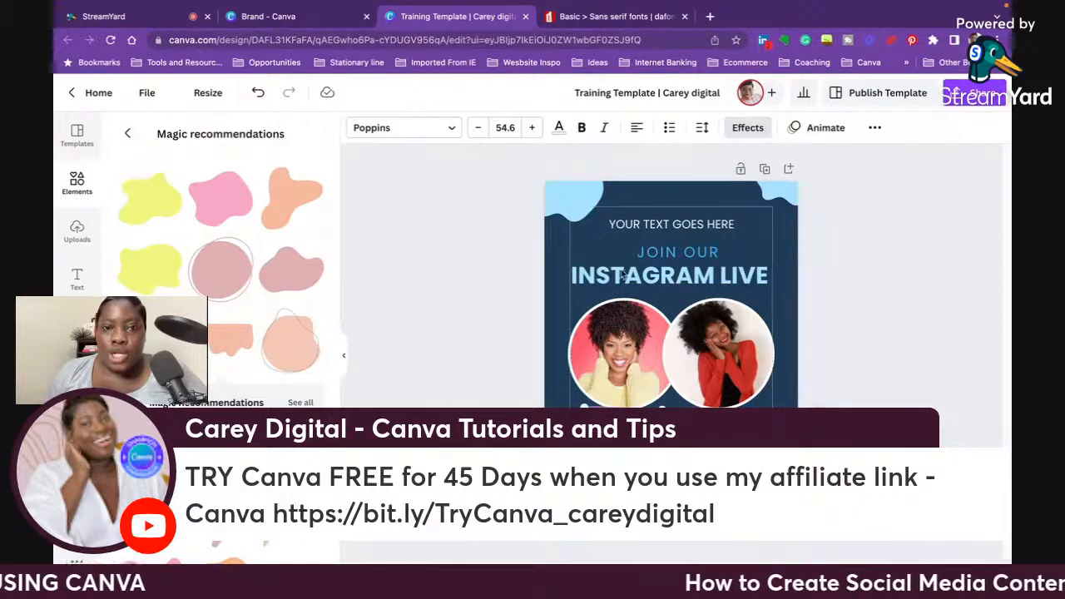
pyautogui.click(747, 128)
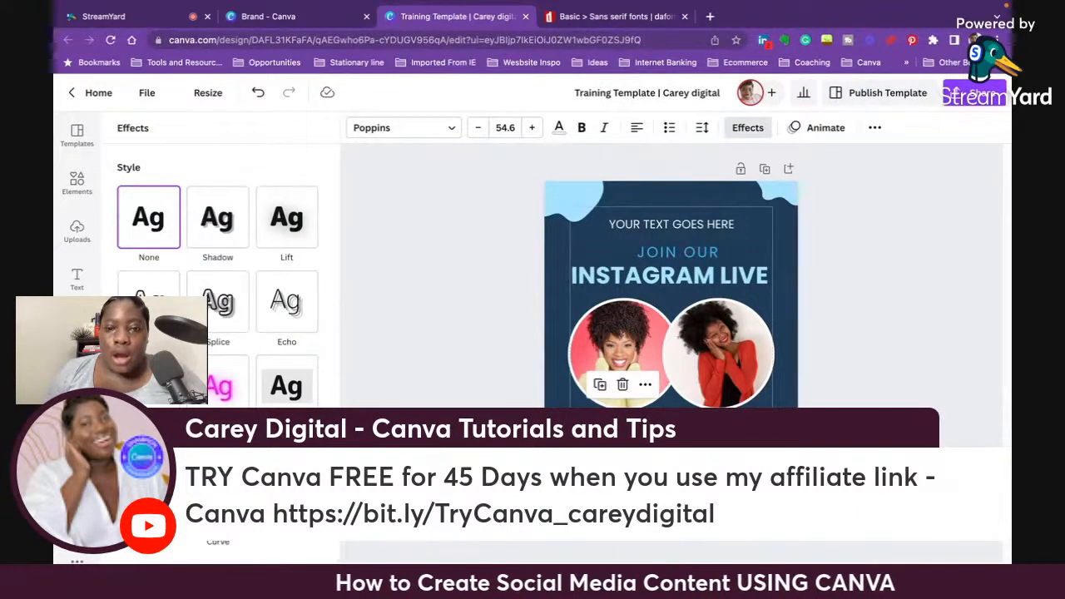
pyautogui.moveTo(578, 416)
pyautogui.mouseDown()
pyautogui.moveTo(634, 426)
pyautogui.moveTo(592, 422)
pyautogui.mouseUp()
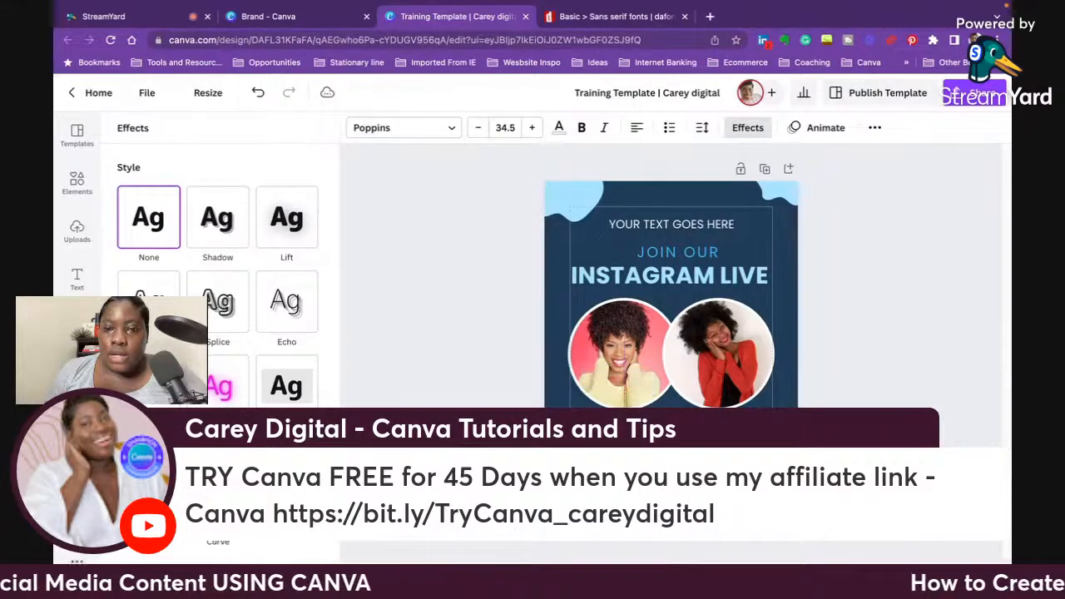
# Step: Replace the curved caption under the right photo with a duplicate of the straight left caption, centred beneath the photo
pyautogui.click(720, 422)
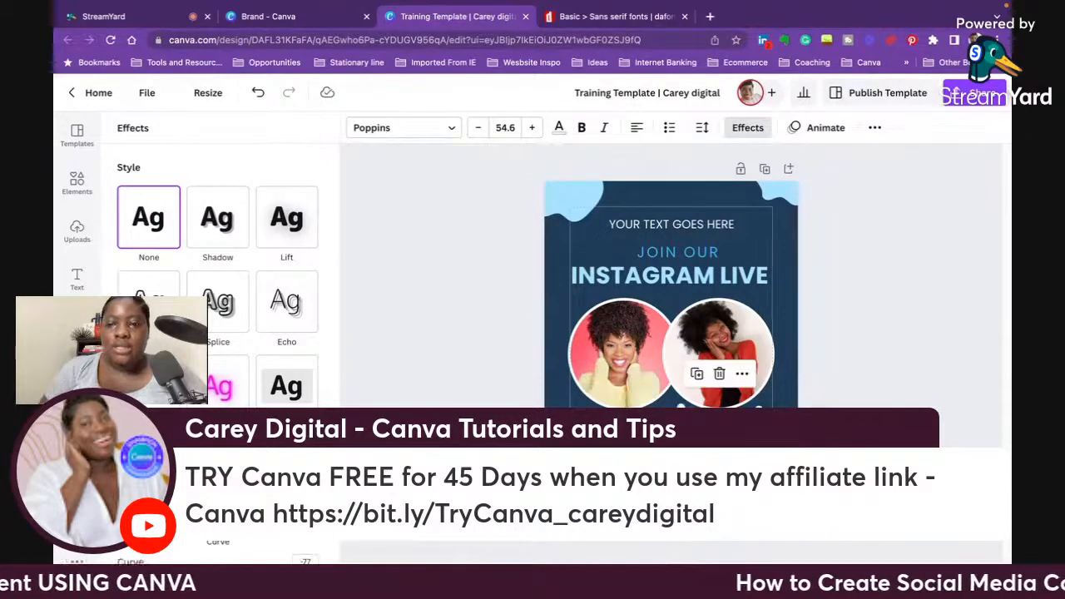
pyautogui.click(672, 465)
pyautogui.click(624, 425)
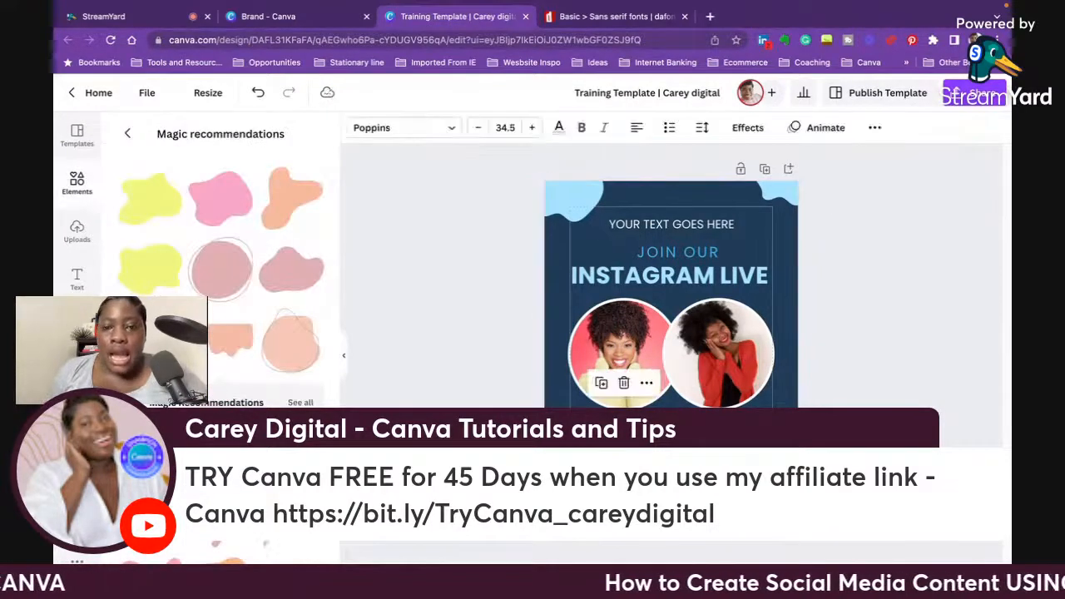
pyautogui.click(603, 385)
pyautogui.moveTo(628, 426); pyautogui.dragTo(720, 426)
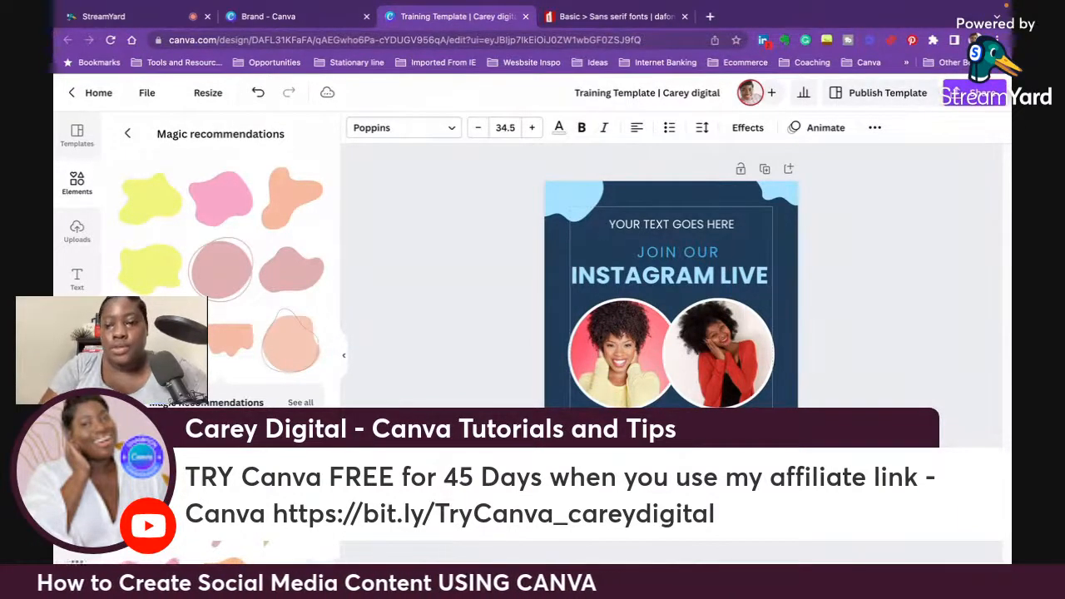
pyautogui.click(965, 352)
pyautogui.click(725, 426)
pyautogui.moveTo(726, 426); pyautogui.dragTo(730, 426)
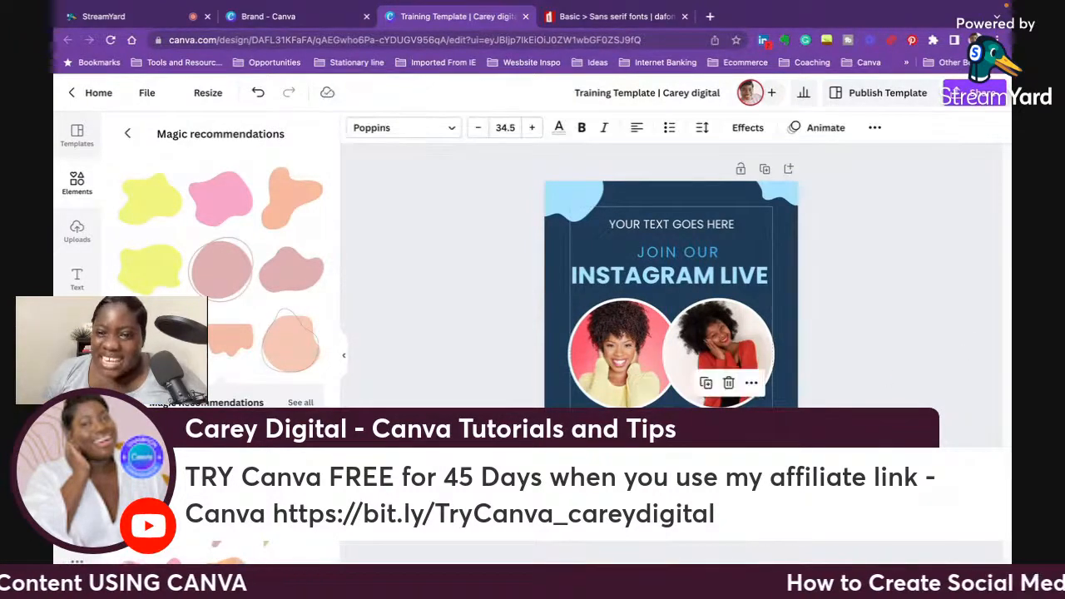
pyautogui.press('Right')
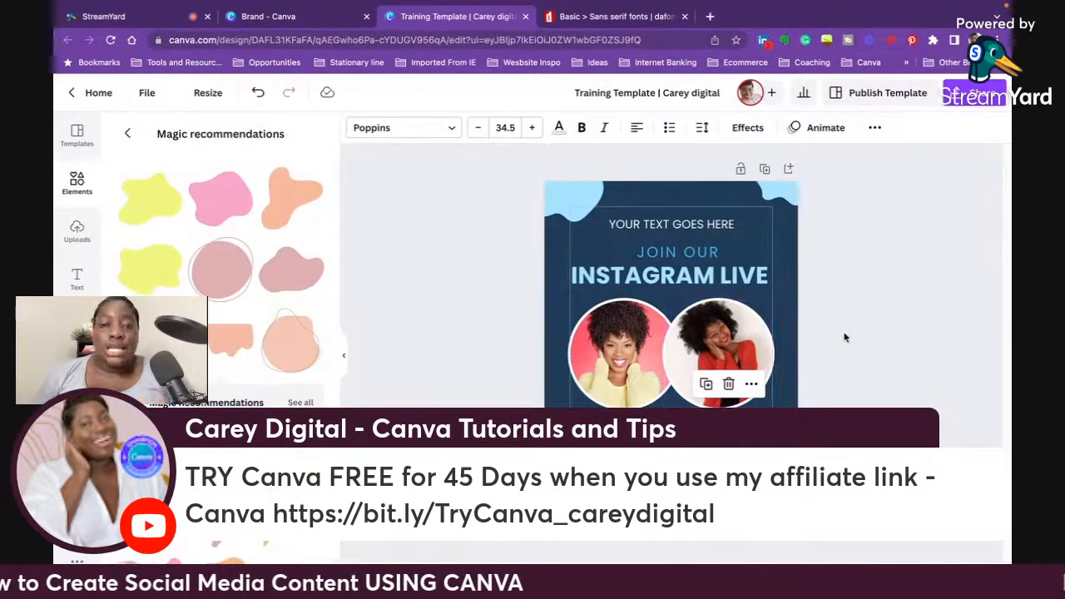
# Step: Apply the Neon text effect to the INSTAGRAM LIVE heading
pyautogui.click(701, 277)
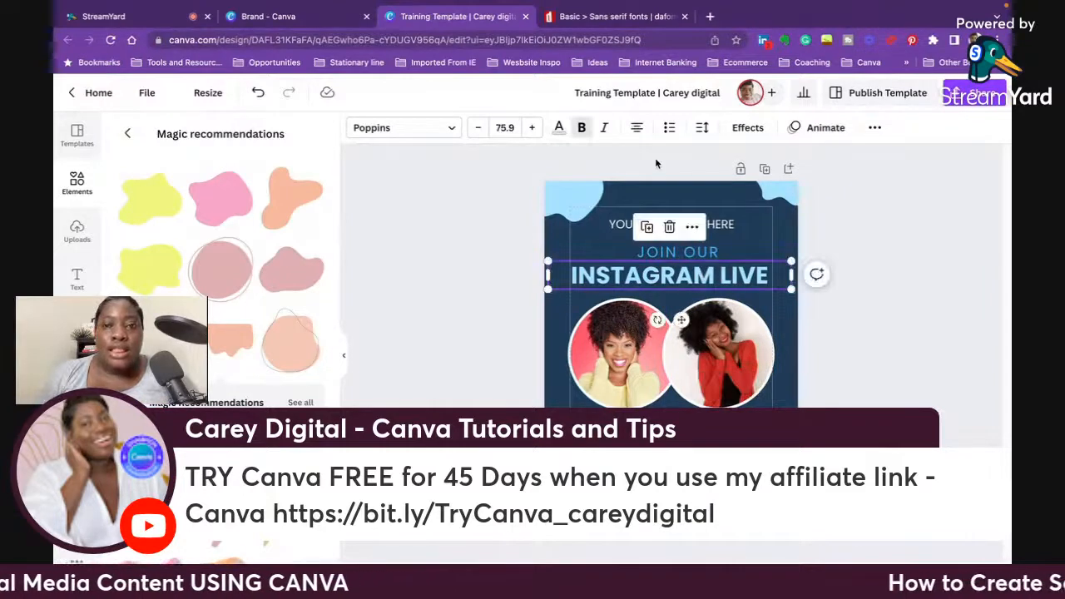
pyautogui.click(747, 127)
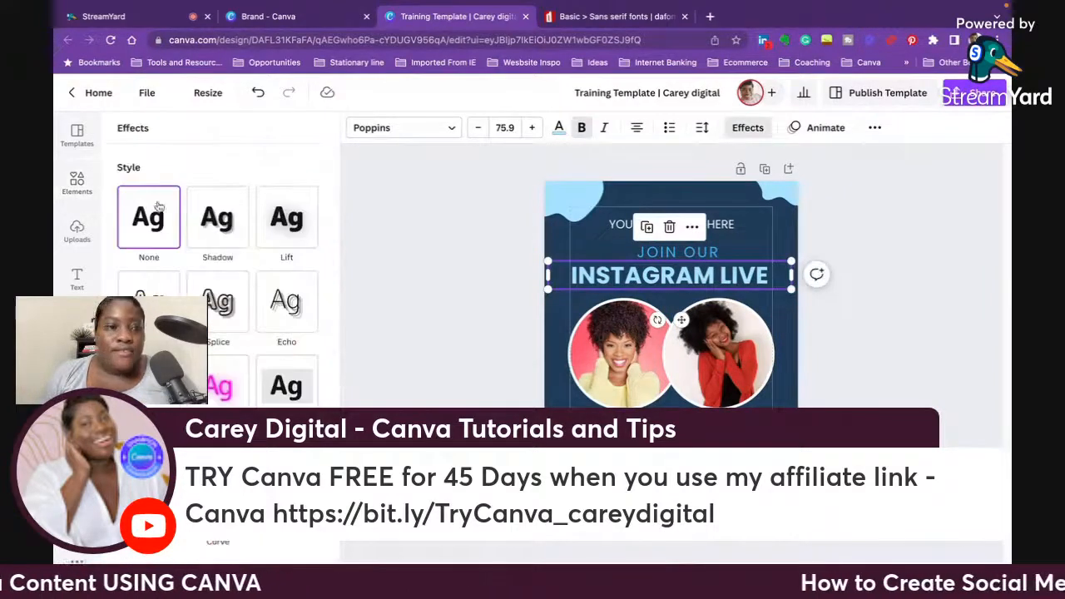
pyautogui.click(216, 385)
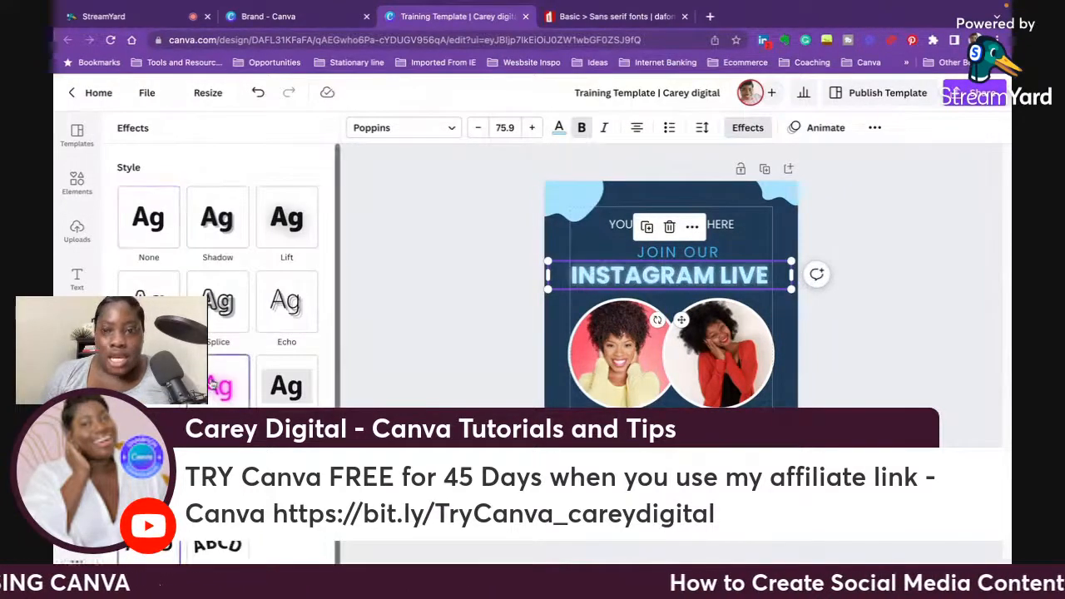
pyautogui.click(839, 226)
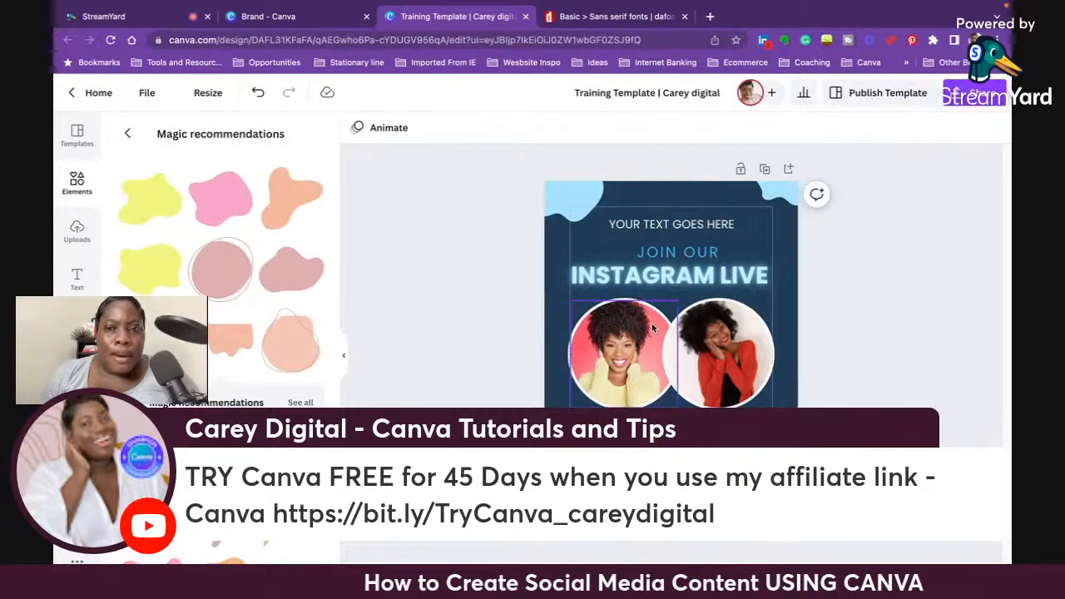
# Step: Recolour the wavy shape at the page's upper-left corner with the brand palette's pale beige
pyautogui.click(574, 195)
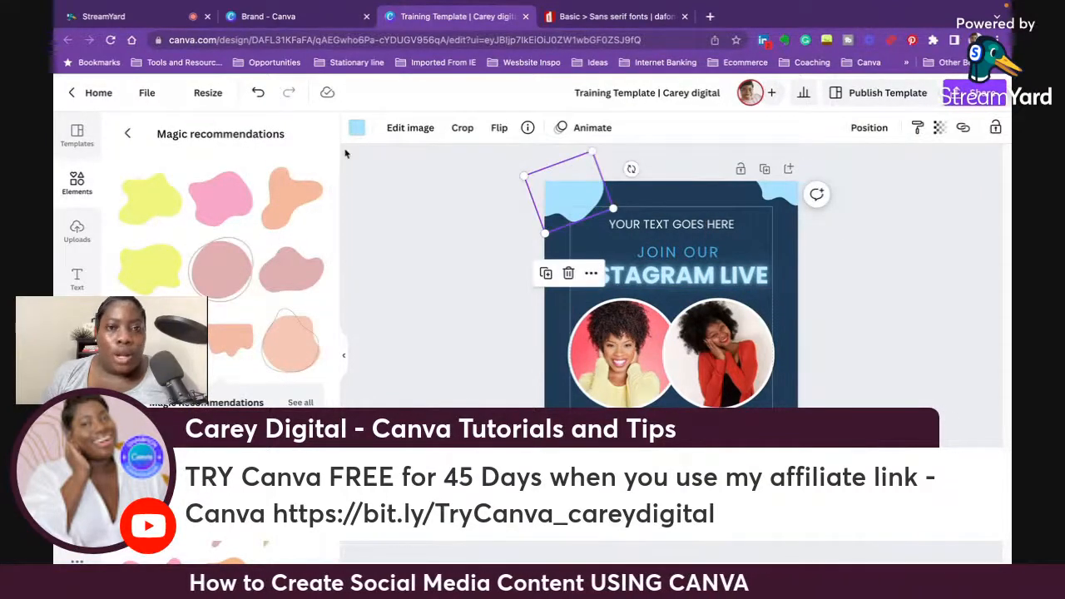
pyautogui.click(356, 127)
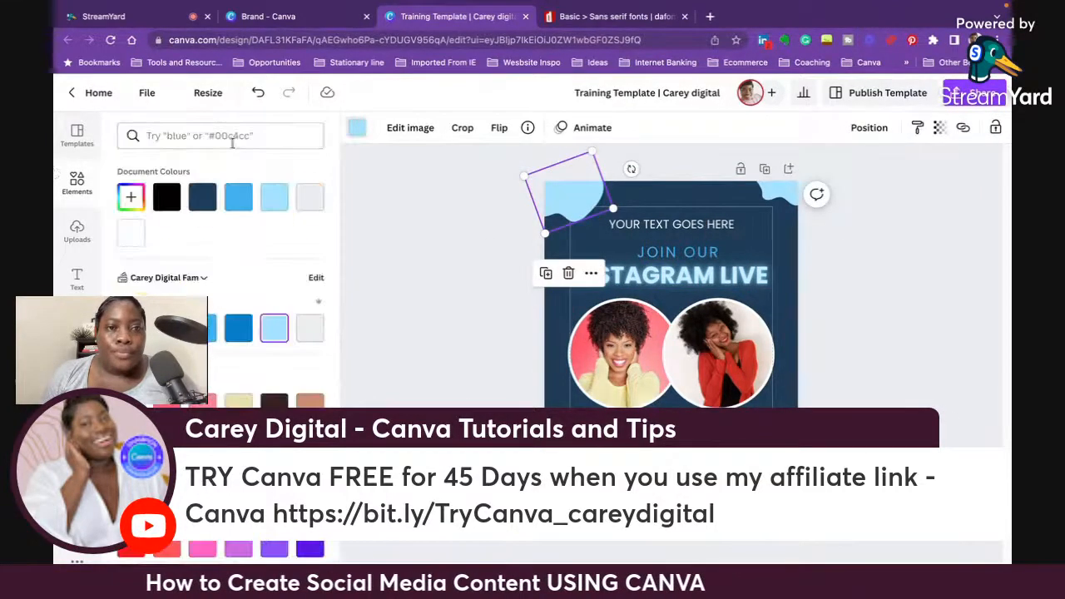
pyautogui.click(238, 400)
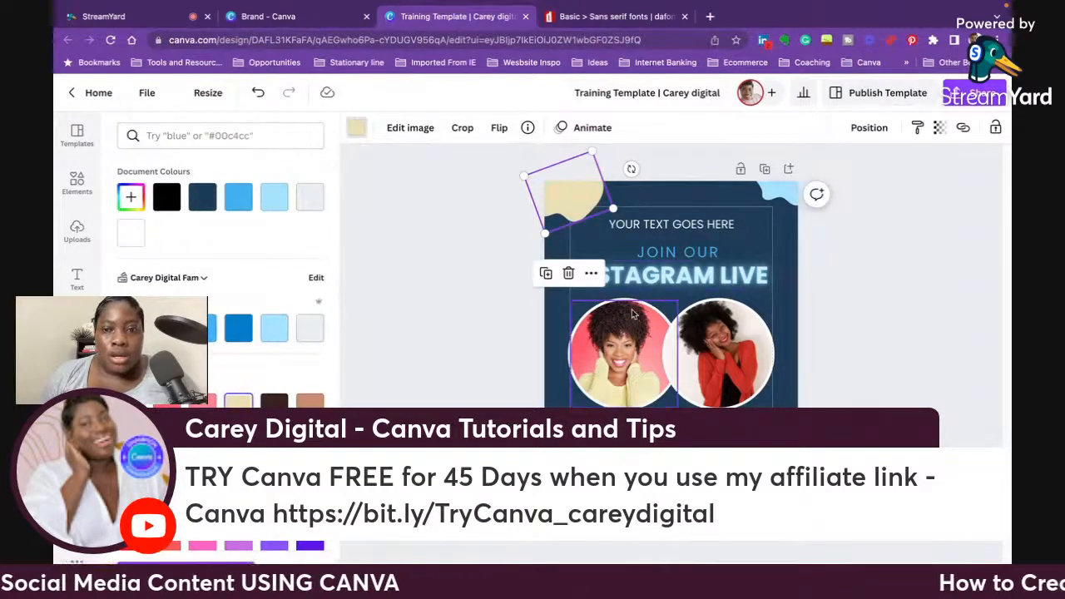
# Step: Delete the medium-blue shape at the page's lower-left corner and move the light-blue upper-right shape to the lower-right corner
pyautogui.click(789, 198)
pyautogui.click(559, 482)
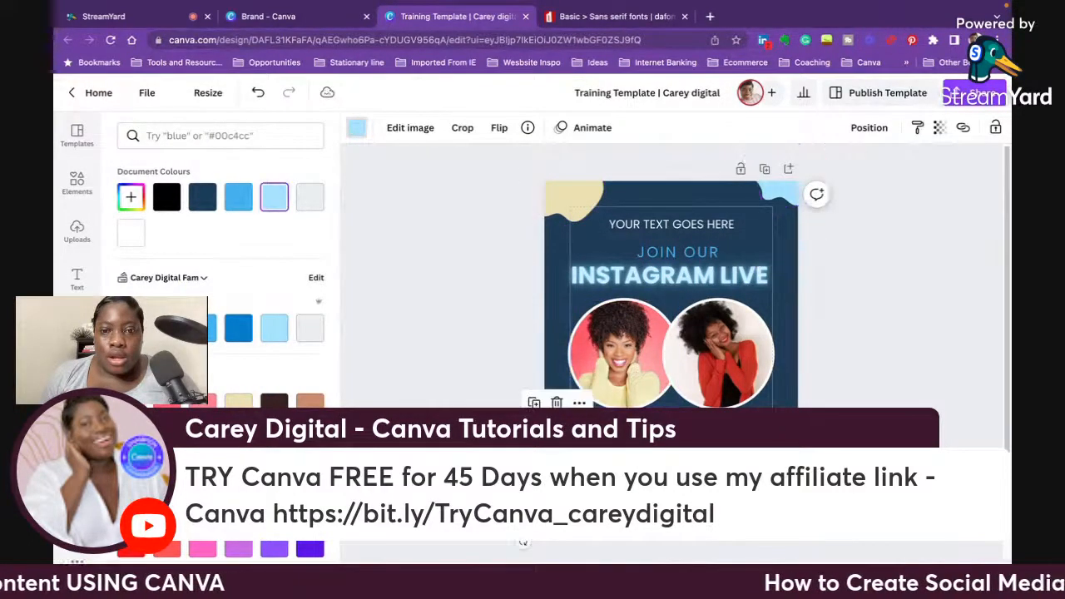
pyautogui.click(479, 466)
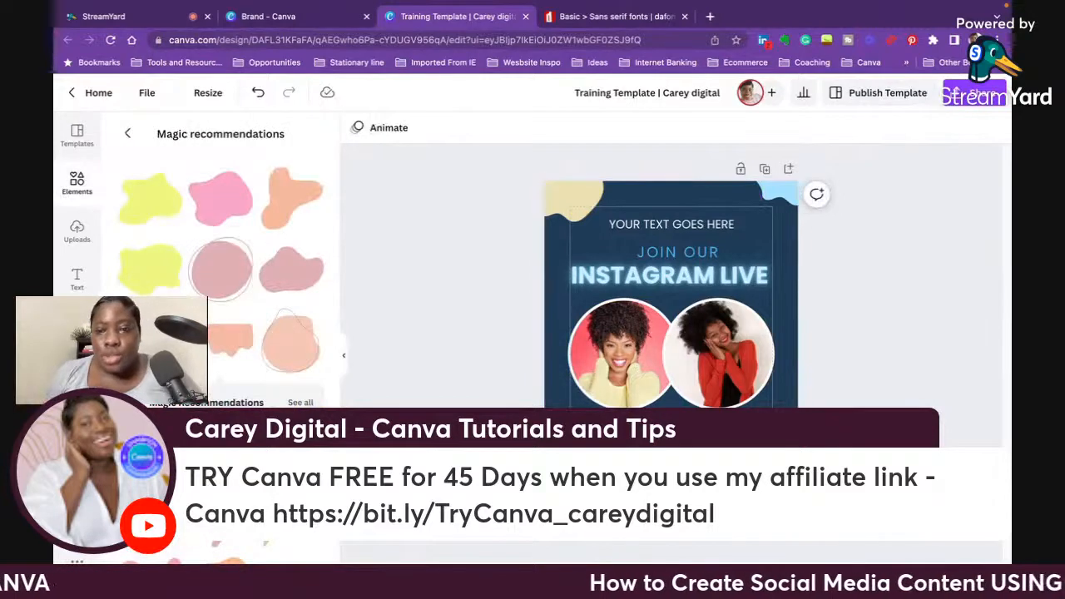
pyautogui.click(557, 491)
pyautogui.moveTo(566, 492); pyautogui.dragTo(638, 497)
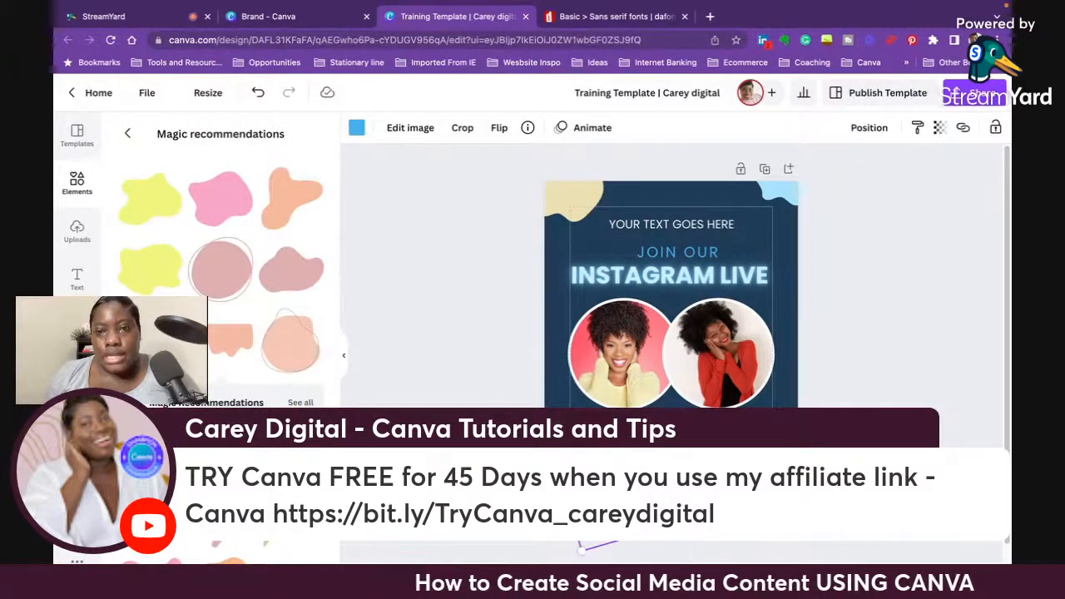
pyautogui.press('Delete')
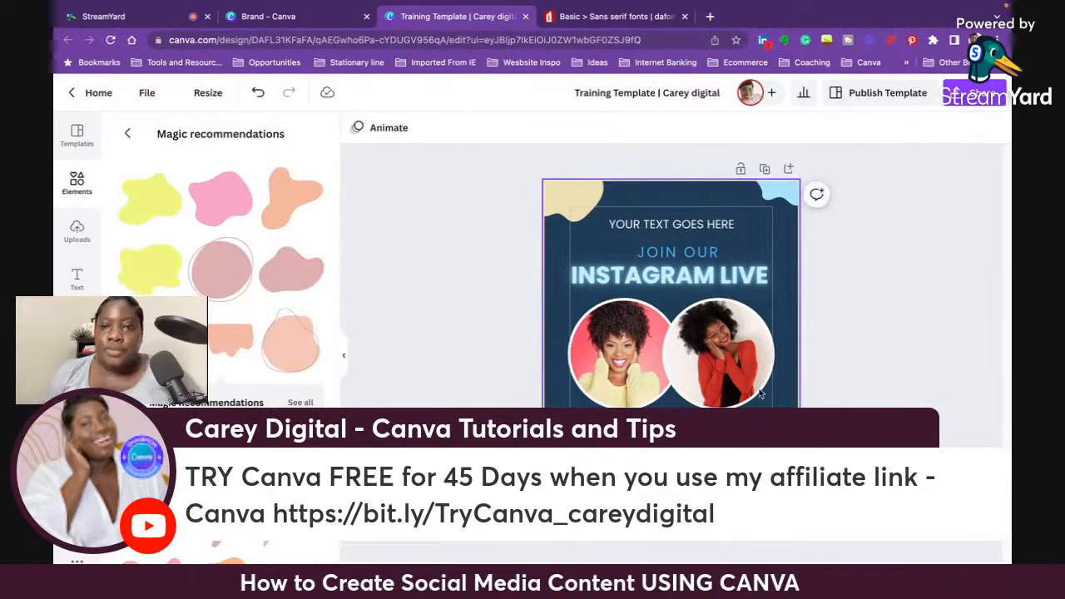
pyautogui.moveTo(780, 193); pyautogui.dragTo(770, 483)
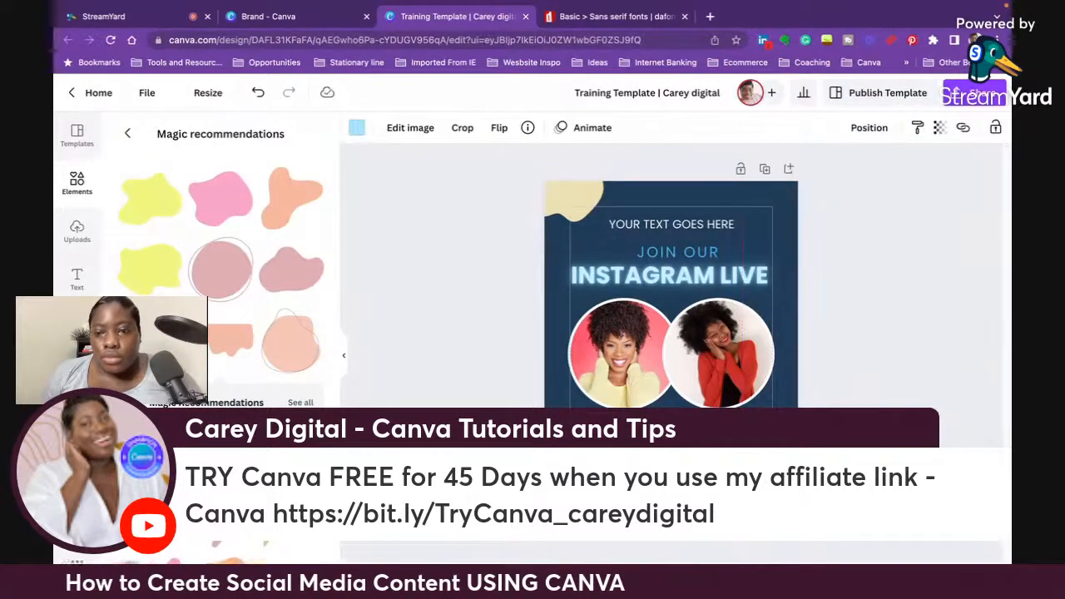
pyautogui.click(903, 383)
# Step: Narrow the text box below the two photos and recentre it on the page
pyautogui.moveTo(672, 449); pyautogui.dragTo(678, 449)
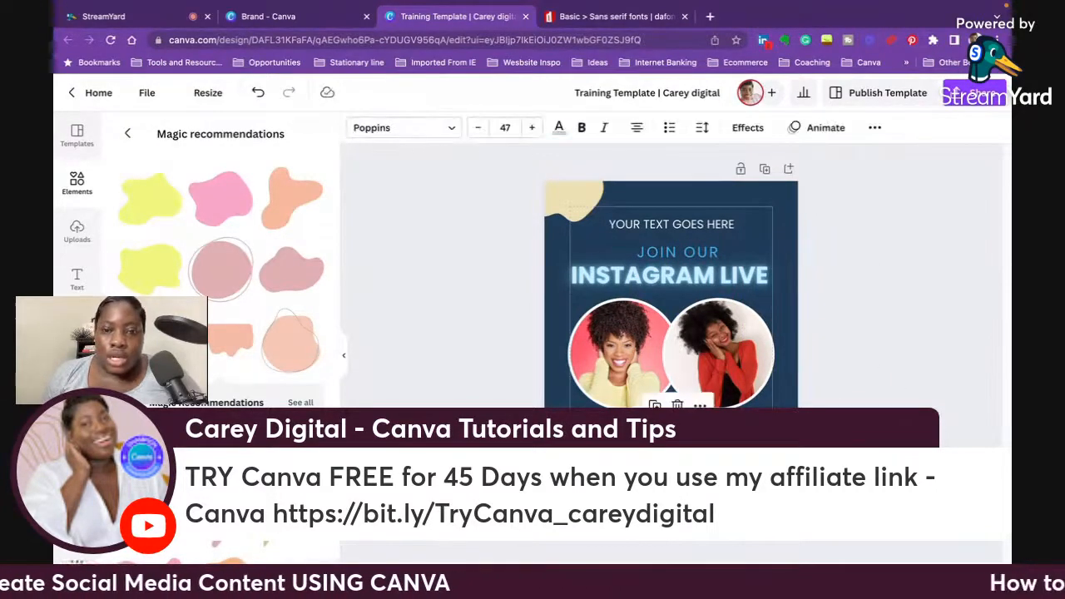
pyautogui.moveTo(564, 439); pyautogui.dragTo(603, 443)
pyautogui.click(892, 385)
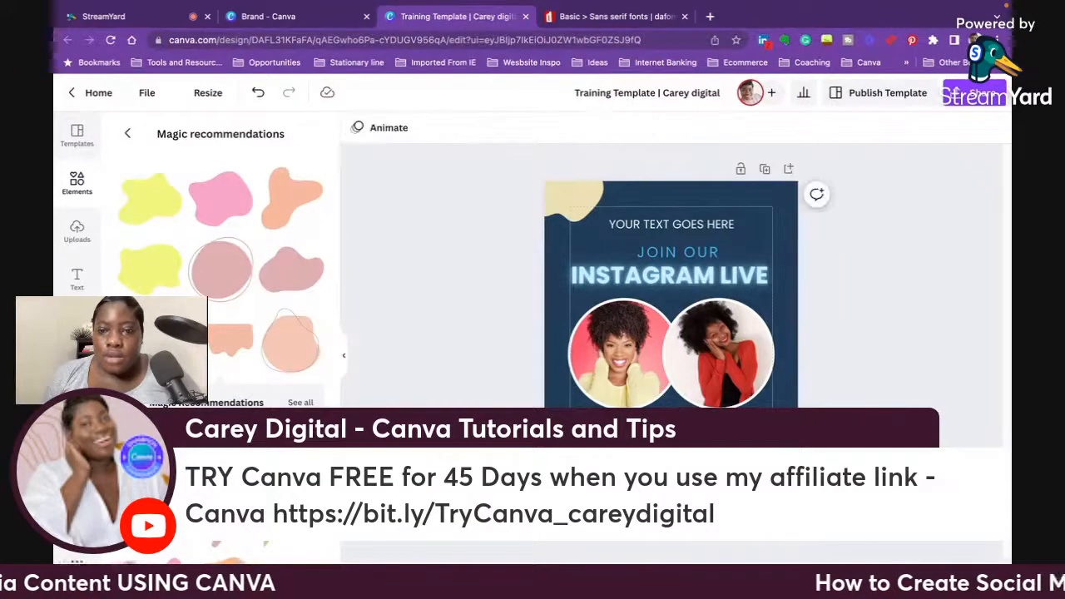
pyautogui.moveTo(698, 449); pyautogui.dragTo(676, 451)
pyautogui.click(892, 385)
pyautogui.click(676, 450)
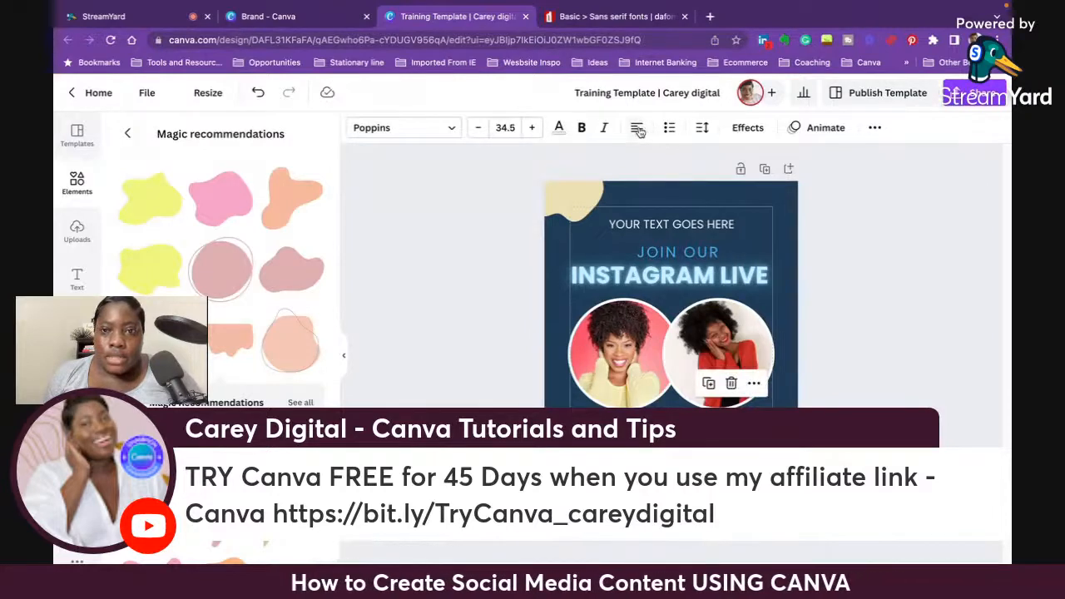
pyautogui.click(699, 476)
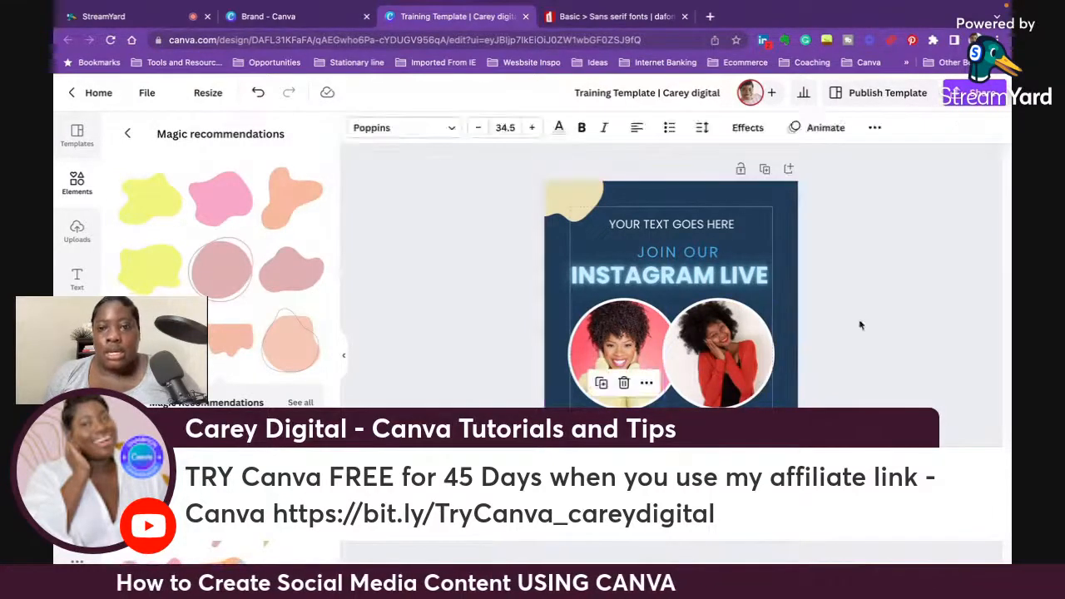
pyautogui.click(588, 200)
pyautogui.click(691, 200)
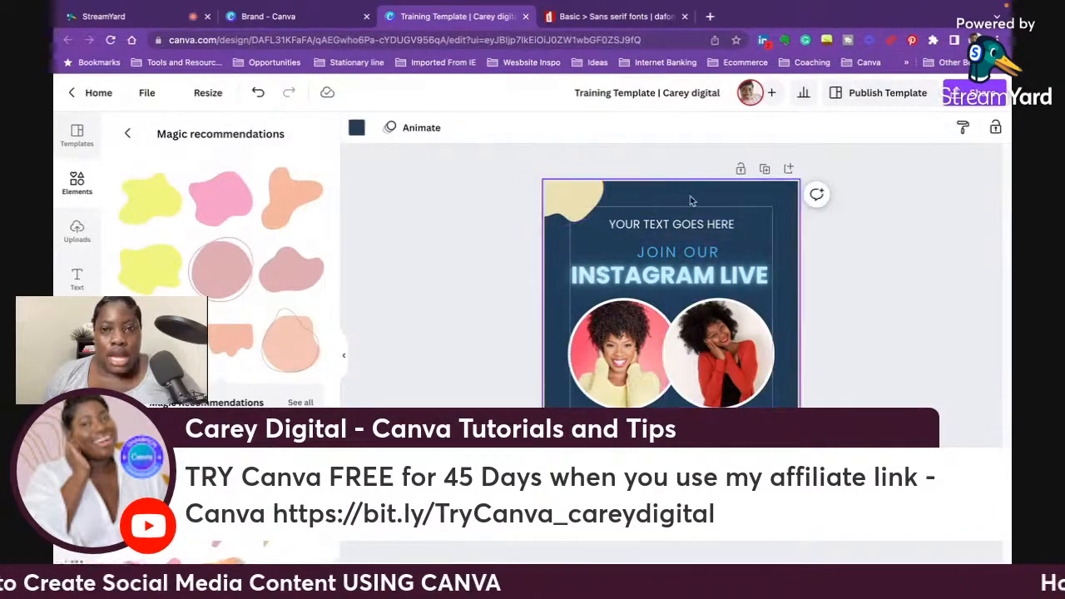
# Step: Search the elements library for "WOMEN AFRICAN AMERICAN"
pyautogui.click(68, 188)
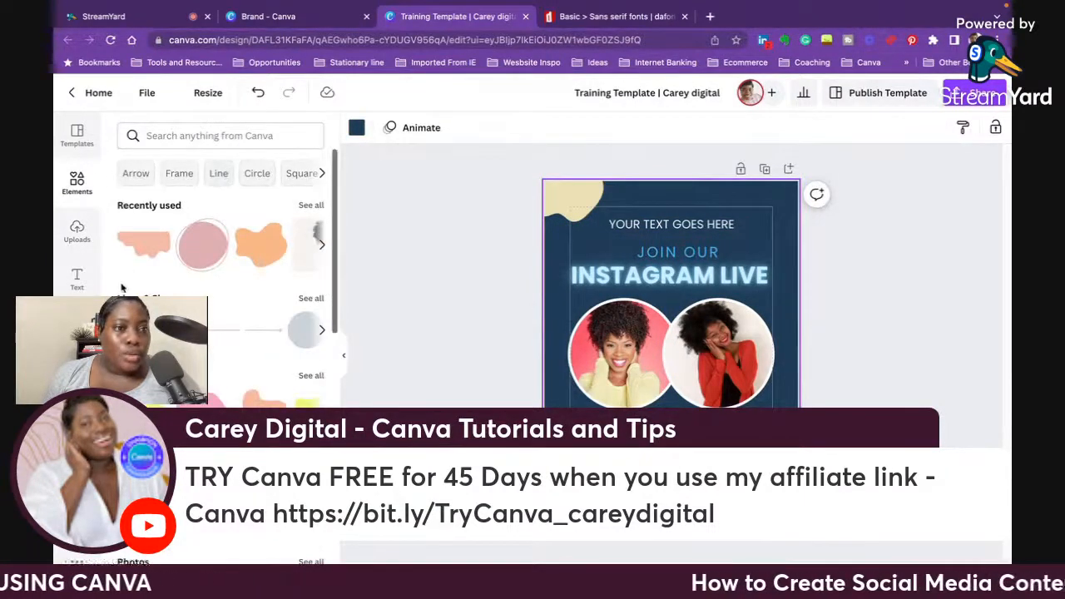
pyautogui.click(160, 136)
pyautogui.write('P')
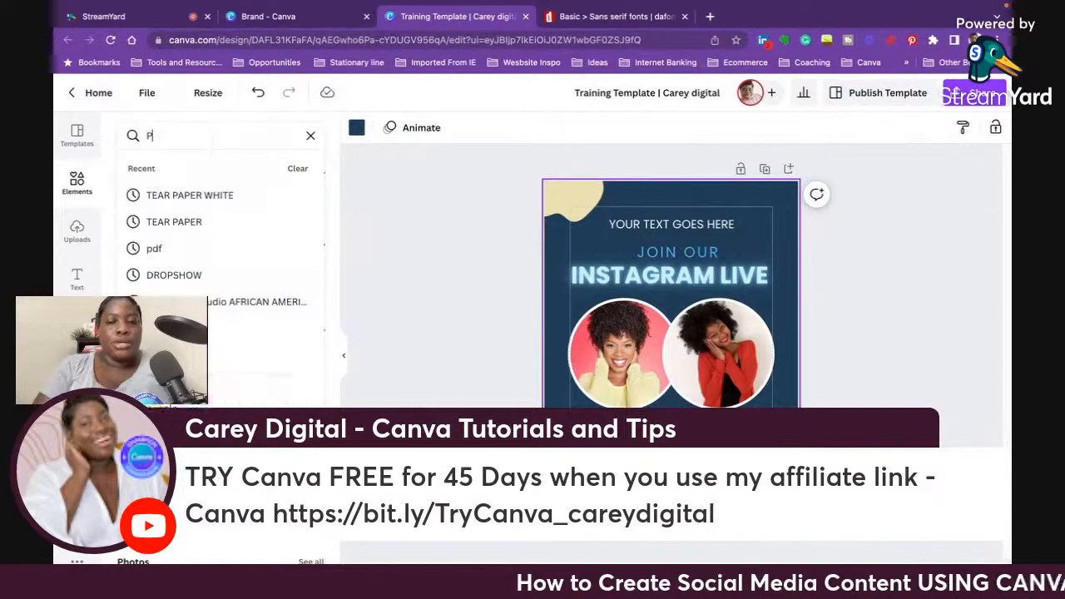
pyautogui.press('BackSpace')
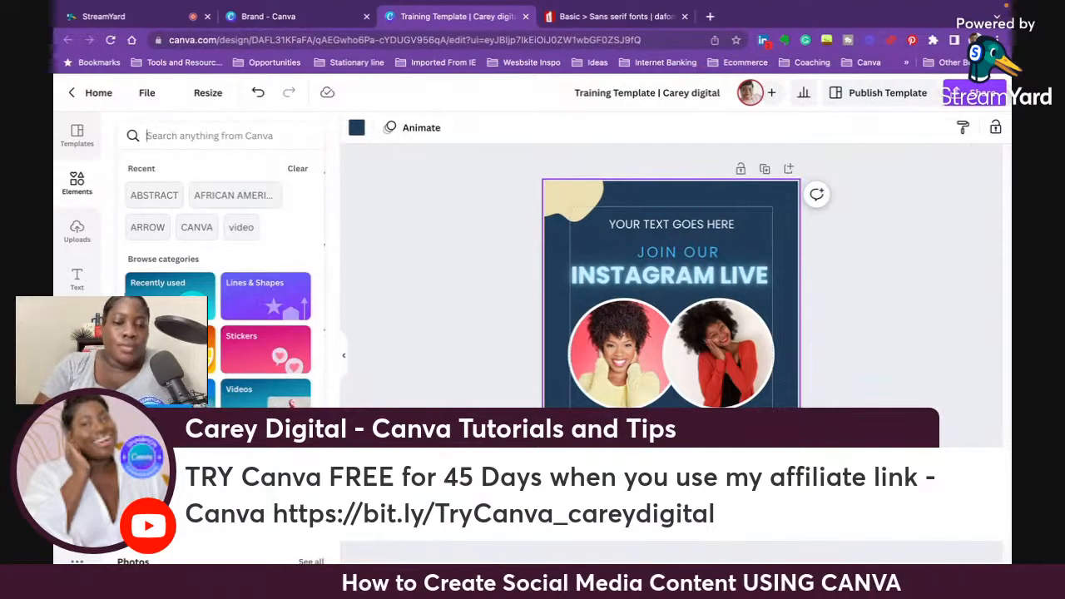
pyautogui.write('WOM')
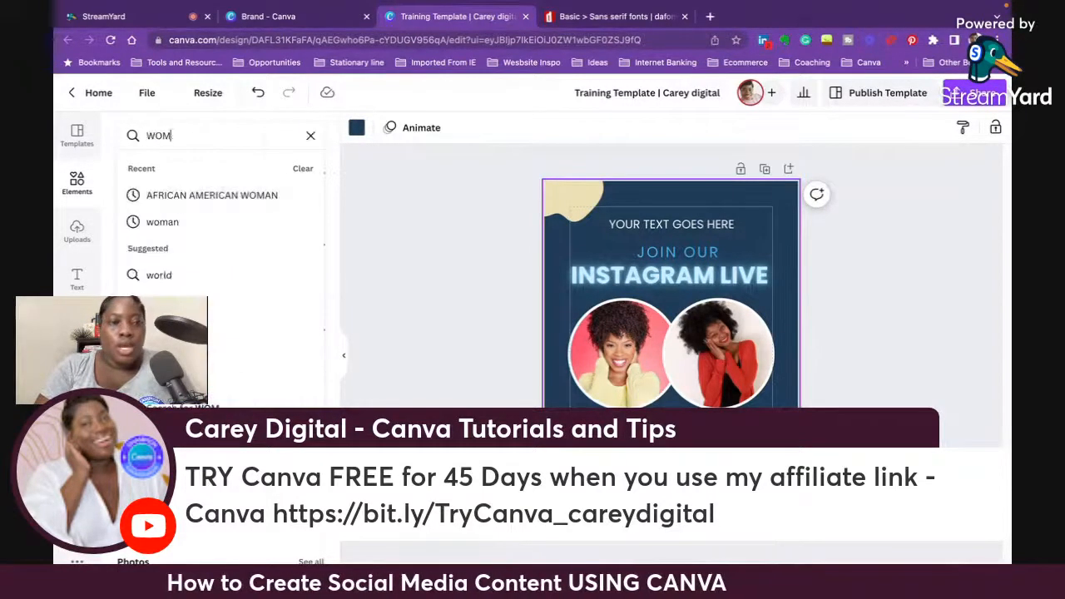
pyautogui.write('EN A')
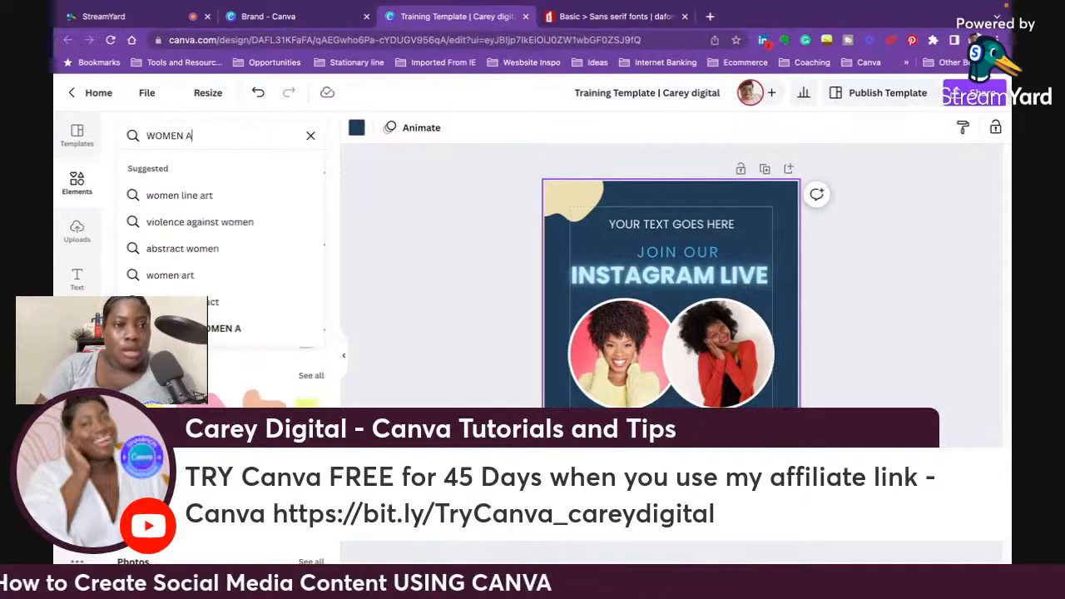
pyautogui.write('FRICAN')
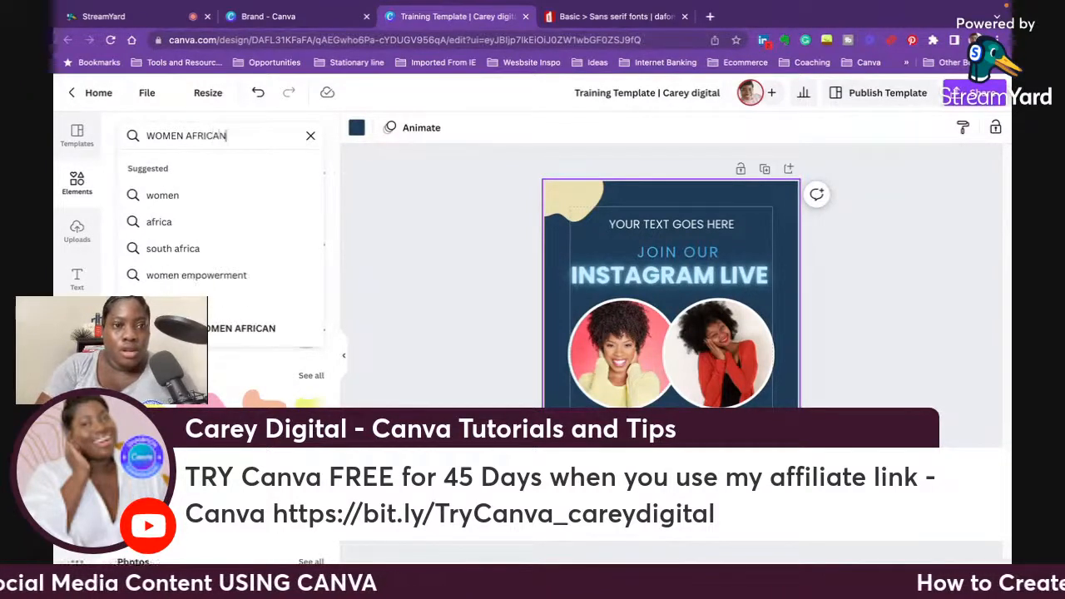
pyautogui.write(' AMEIRCAN')
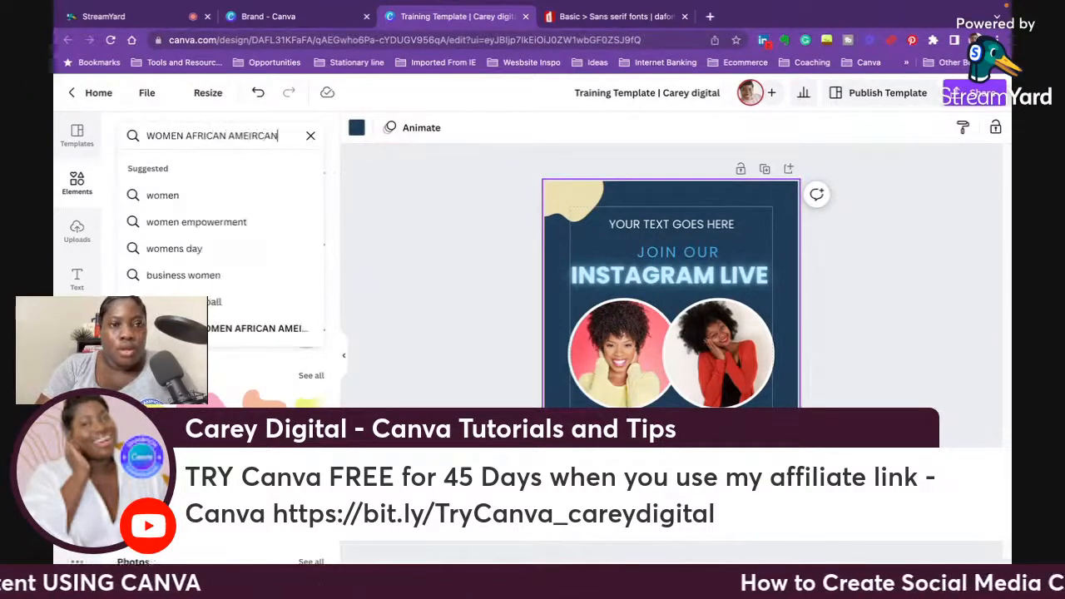
pyautogui.press('BackSpace')
pyautogui.press('BackSpace')
pyautogui.press('BackSpace')
pyautogui.press('BackSpace')
pyautogui.press('BackSpace')
pyautogui.write('RICAN')
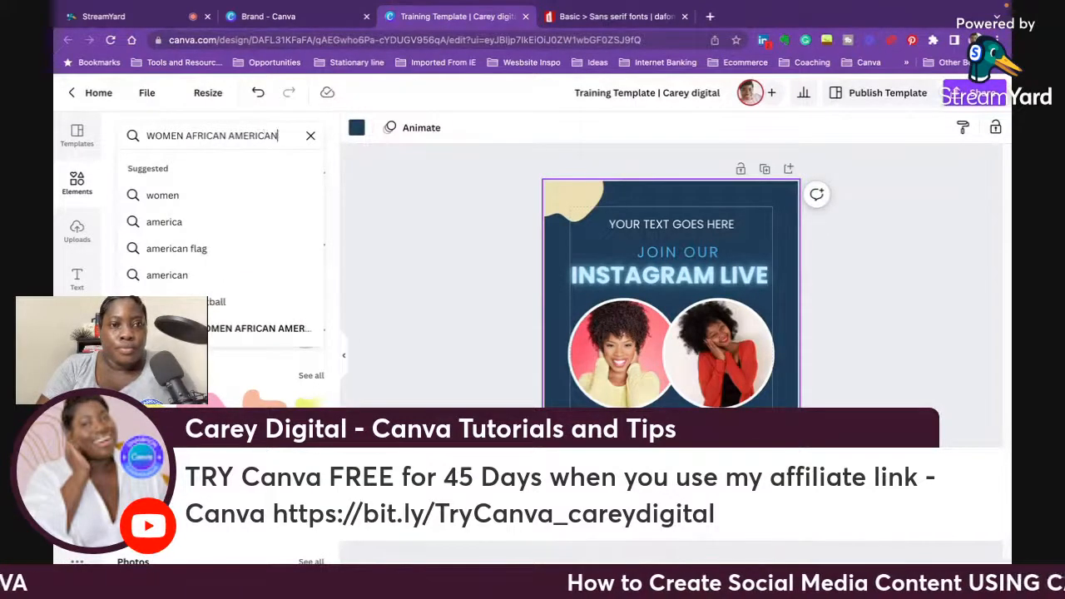
pyautogui.press('Return')
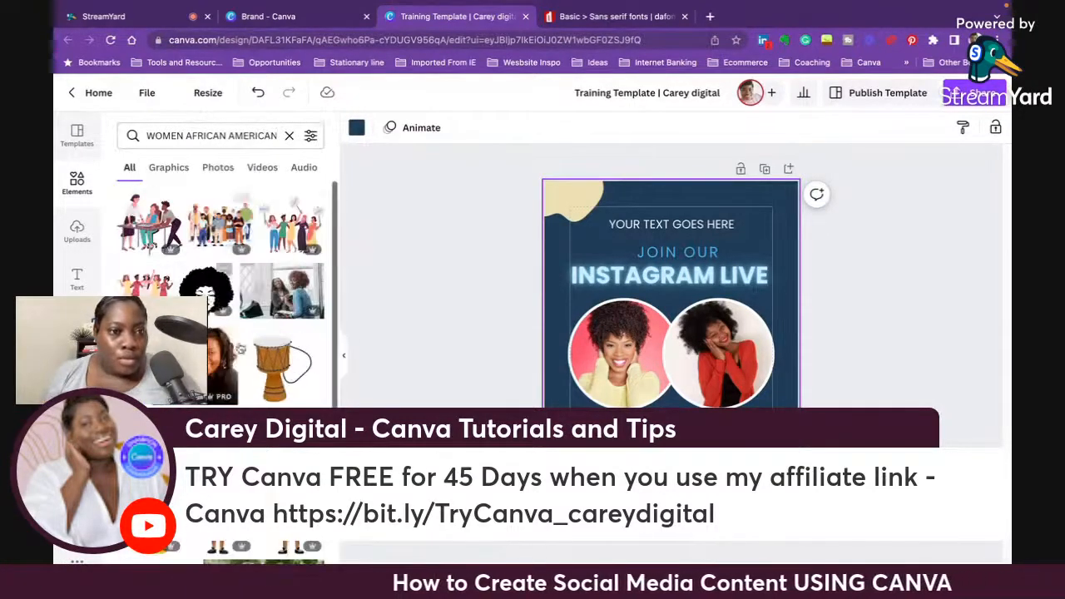
# Step: Insert the photo of two women in turquoise and green tops and enlarge it across the upper part of the page
pyautogui.scroll(-5, 254, 402)
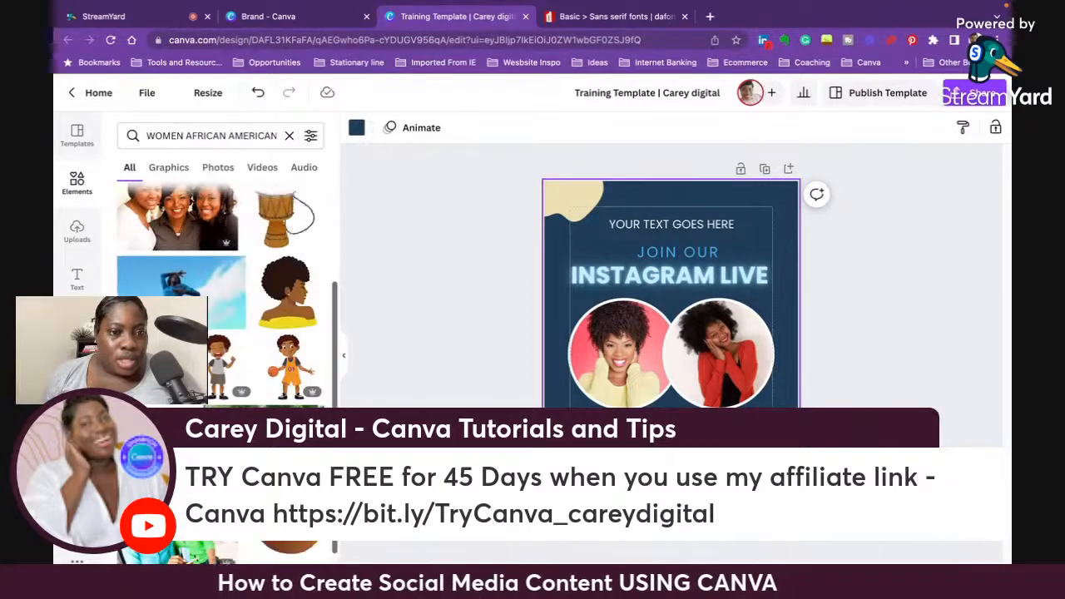
pyautogui.scroll(-4, 254, 401)
pyautogui.click(185, 326)
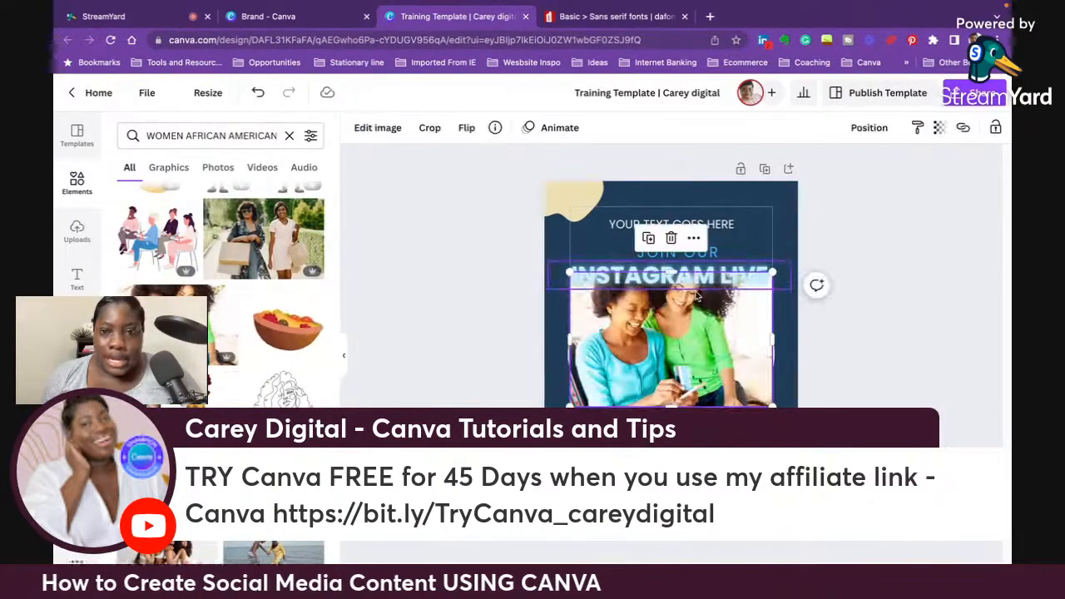
pyautogui.moveTo(723, 399); pyautogui.dragTo(823, 370)
# Step: Set the two-women photo's transparency to 26 and send it behind all the other elements
pyautogui.click(956, 134)
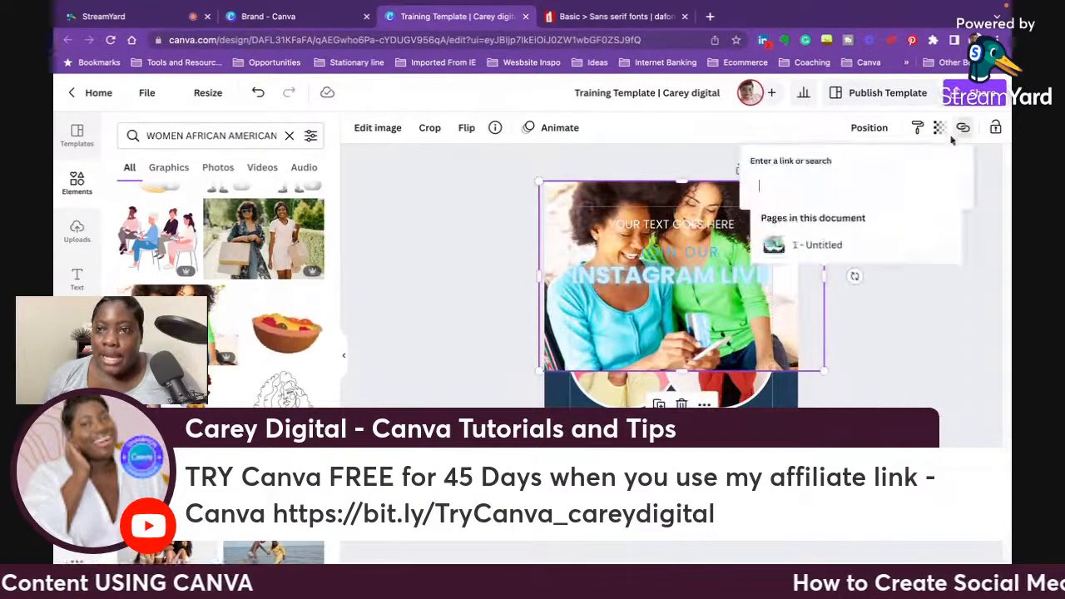
pyautogui.click(942, 130)
pyautogui.moveTo(933, 184); pyautogui.dragTo(835, 187)
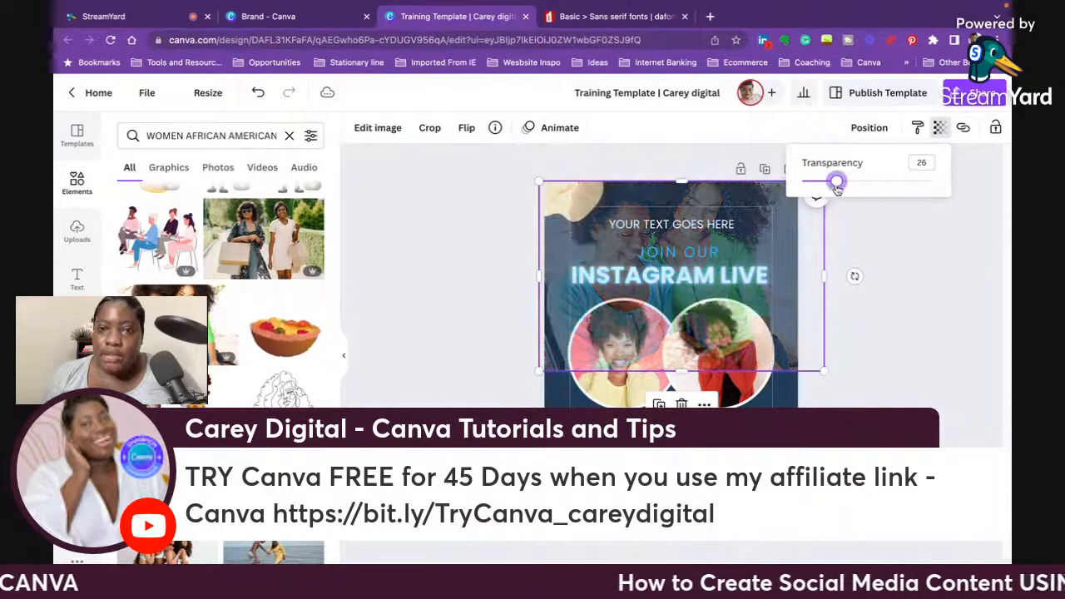
pyautogui.click(868, 128)
pyautogui.click(832, 168)
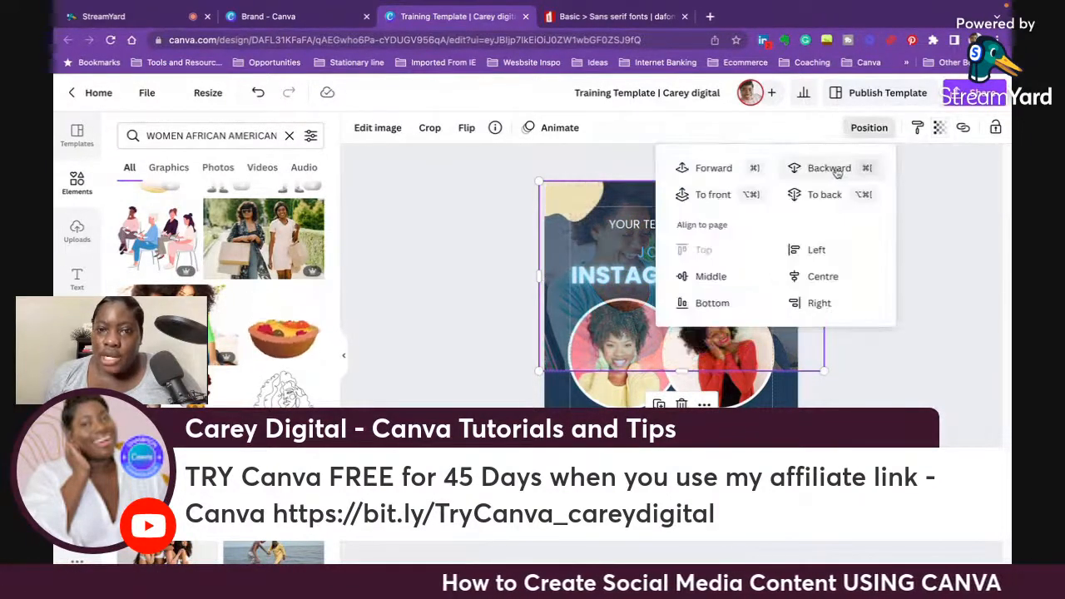
pyautogui.click(835, 170)
pyautogui.click(836, 170)
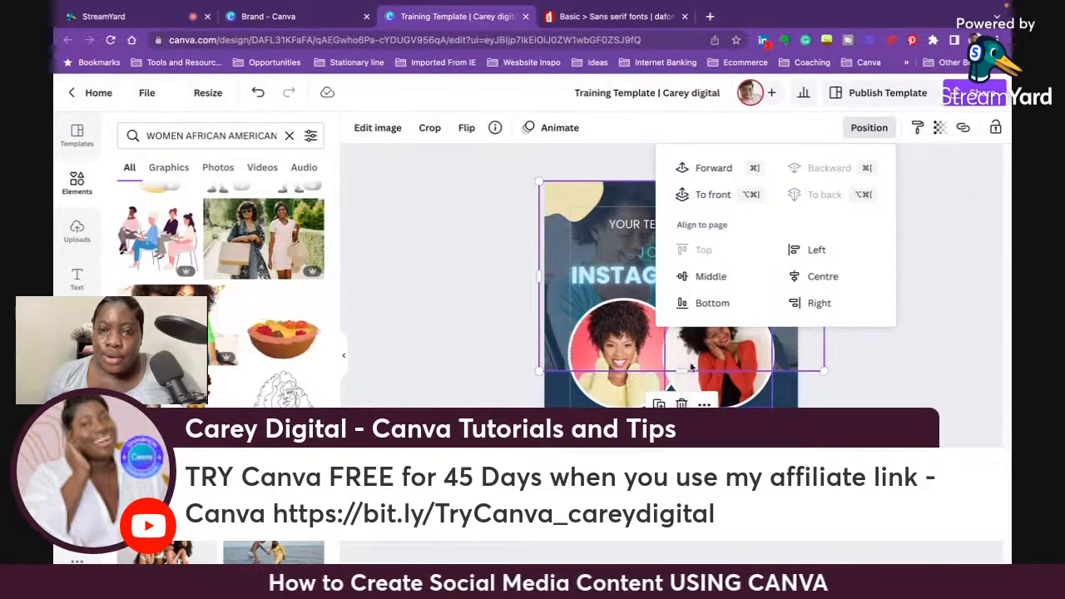
# Step: Enlarge the two-women photo to cover the page, shift it upward, and set its transparency to 9
pyautogui.moveTo(682, 371); pyautogui.dragTo(682, 499)
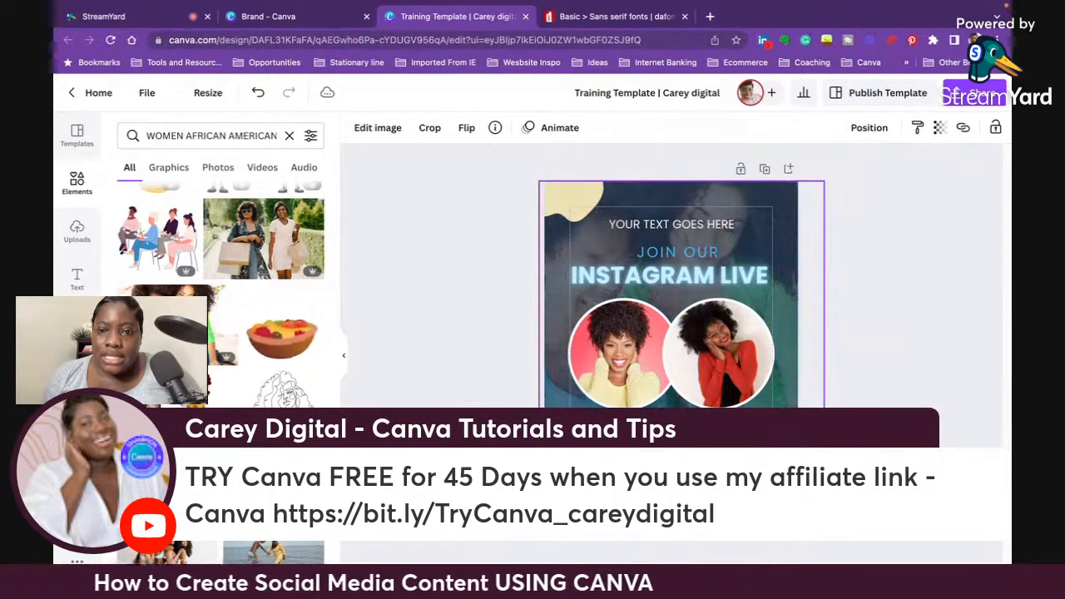
pyautogui.moveTo(803, 294); pyautogui.dragTo(790, 267)
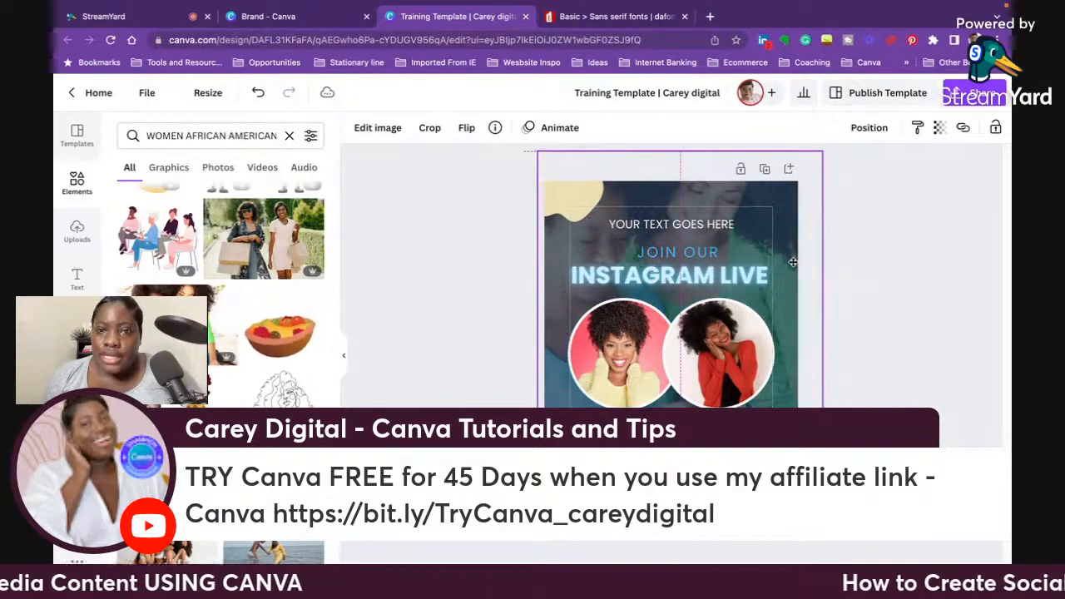
pyautogui.click(939, 129)
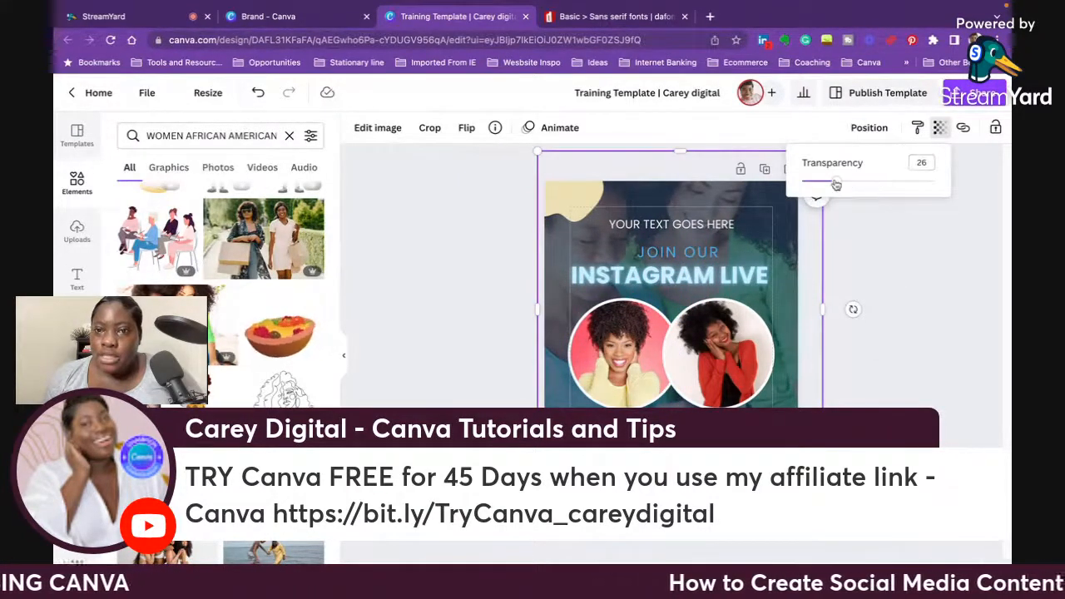
pyautogui.moveTo(836, 184); pyautogui.dragTo(813, 181)
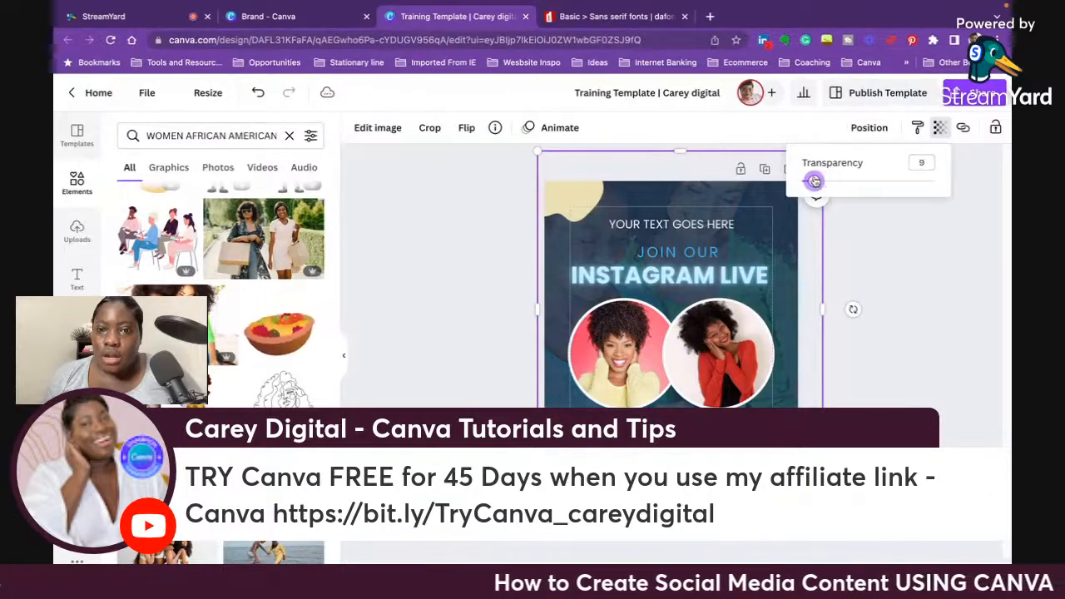
pyautogui.click(816, 209)
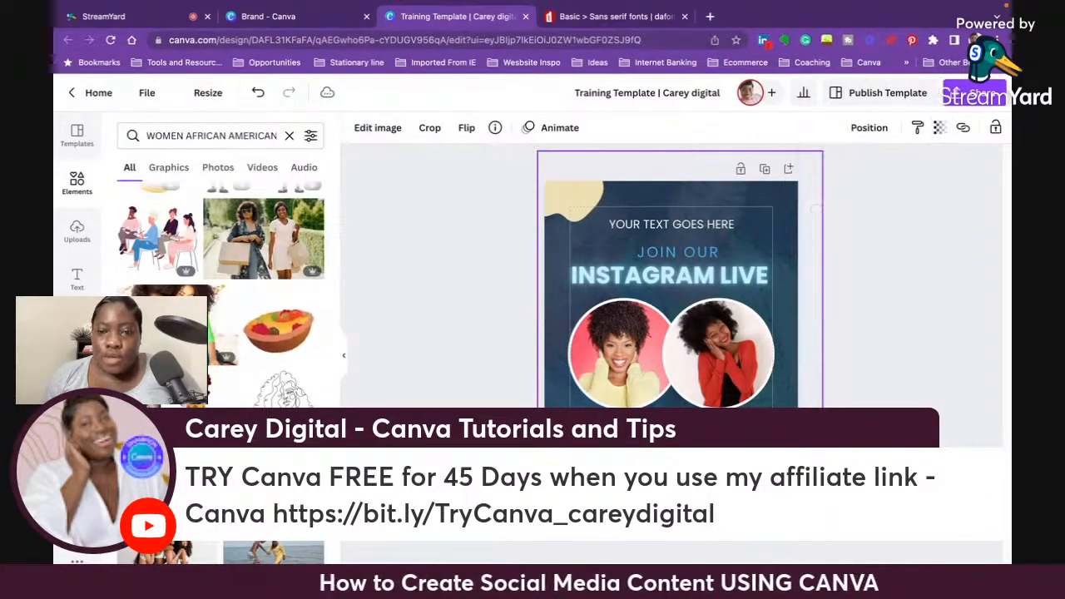
pyautogui.click(919, 319)
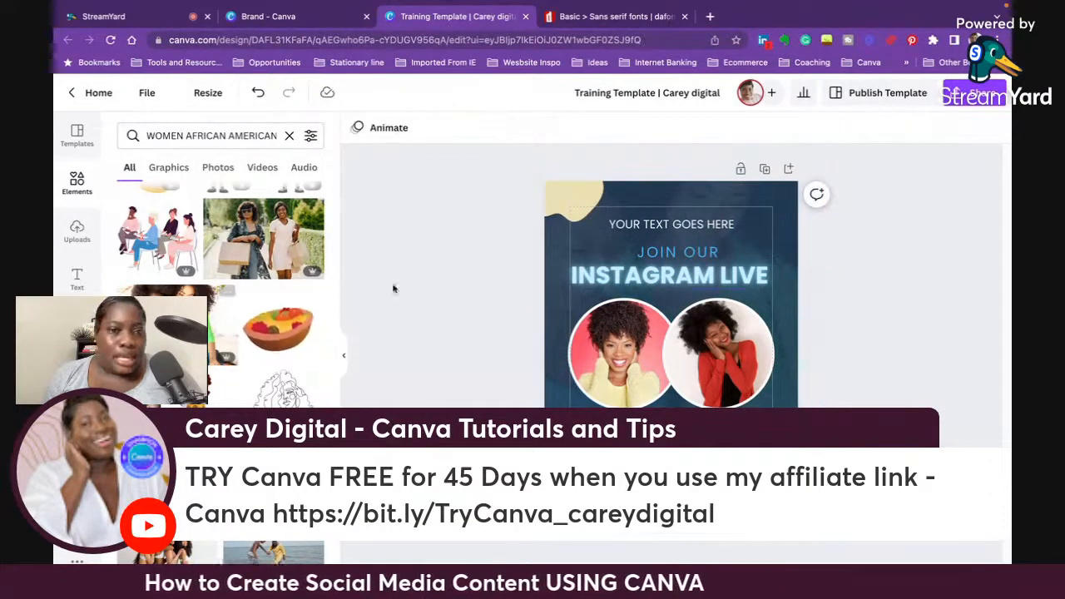
# Step: Delete the faded two-women photo from the page background
pyautogui.click(671, 200)
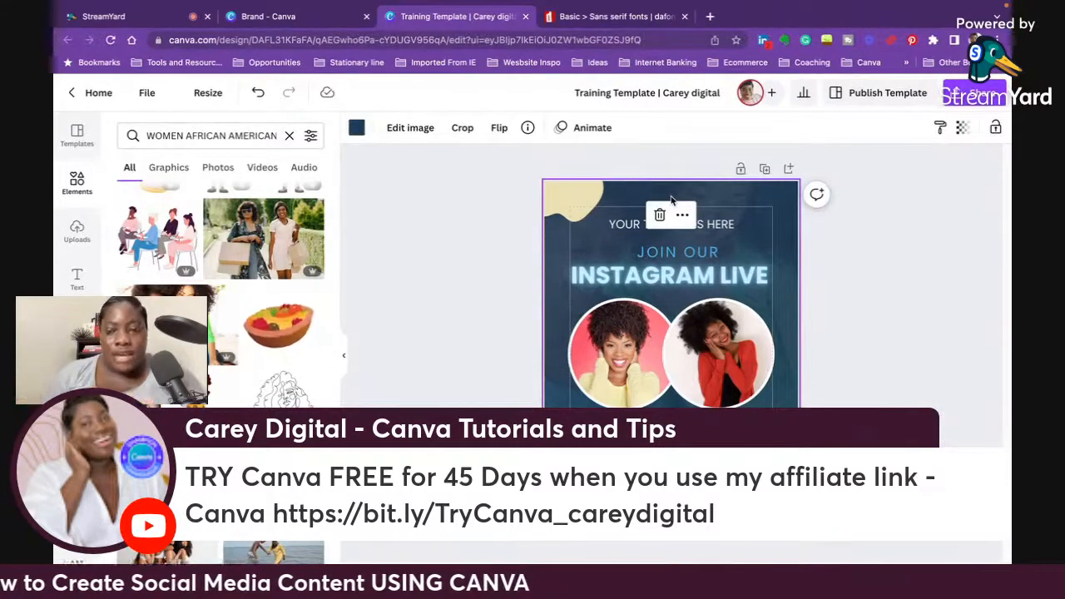
pyautogui.click(812, 194)
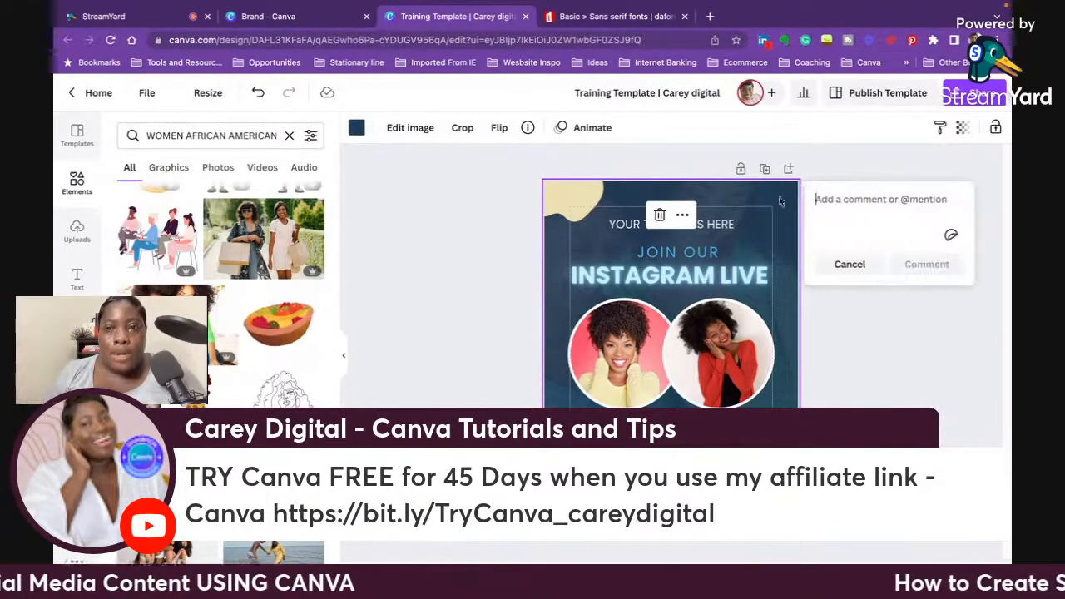
pyautogui.click(765, 204)
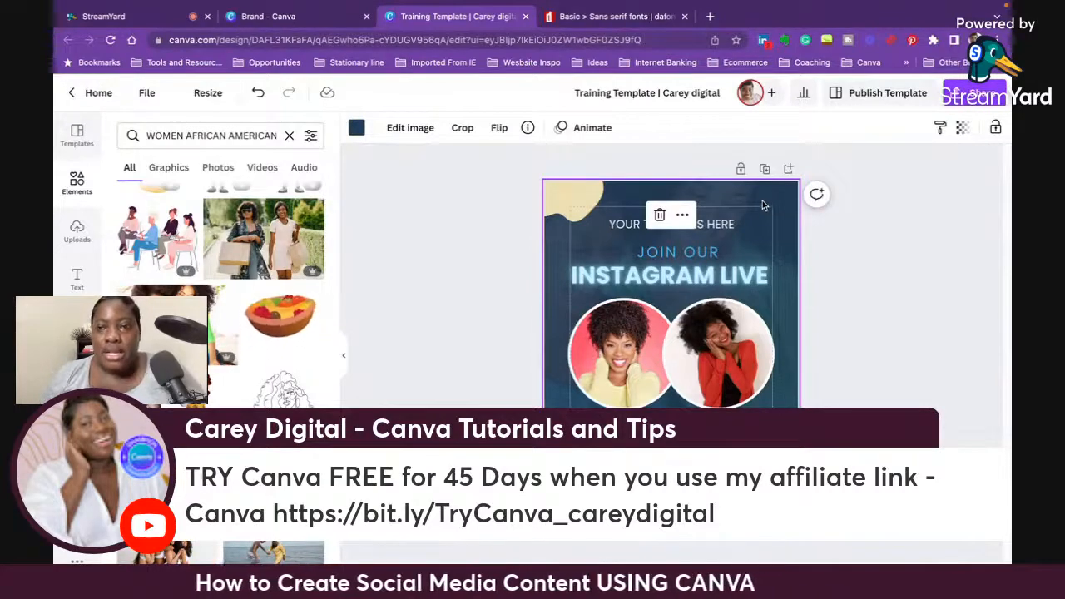
pyautogui.doubleClick(762, 206)
pyautogui.moveTo(762, 206); pyautogui.dragTo(929, 243)
pyautogui.click(928, 243)
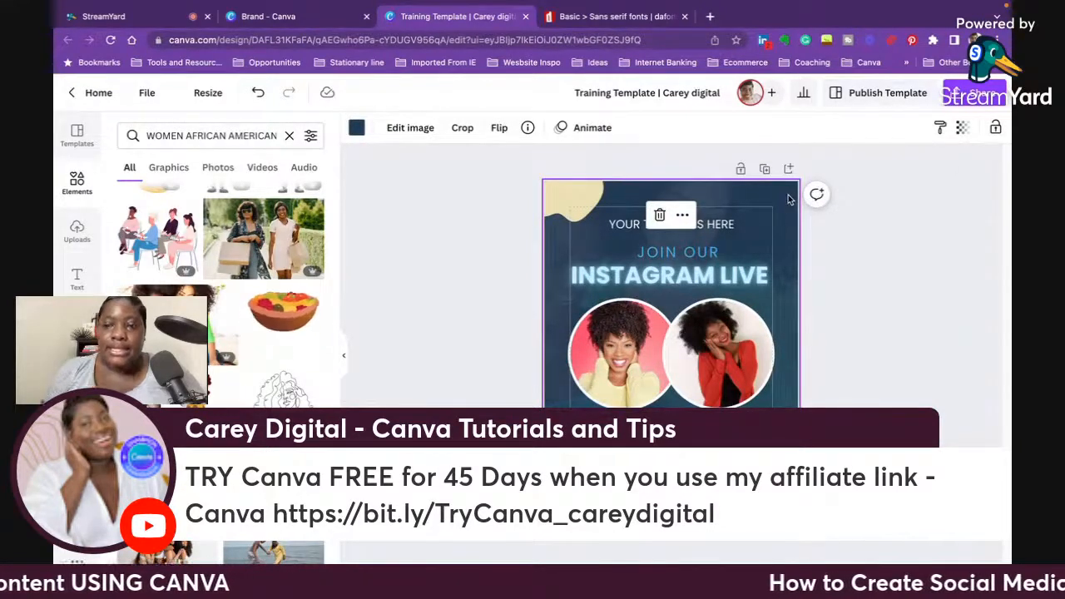
pyautogui.press('Delete')
# Step: Add a single-cell photo grid covering the whole page
pyautogui.click(77, 183)
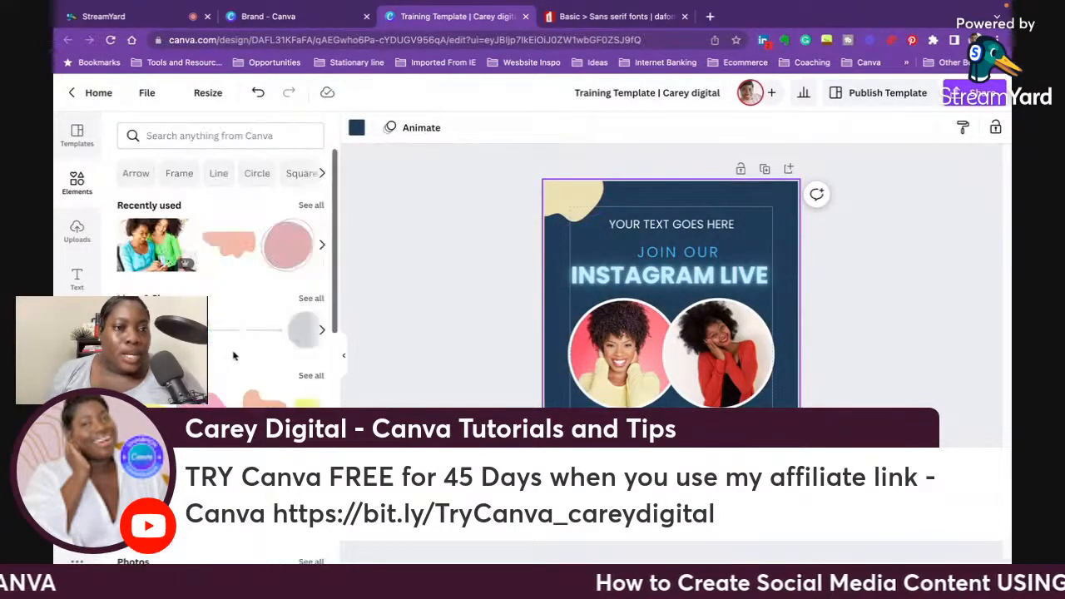
pyautogui.scroll(-3, 220, 372)
pyautogui.scroll(-5, 221, 372)
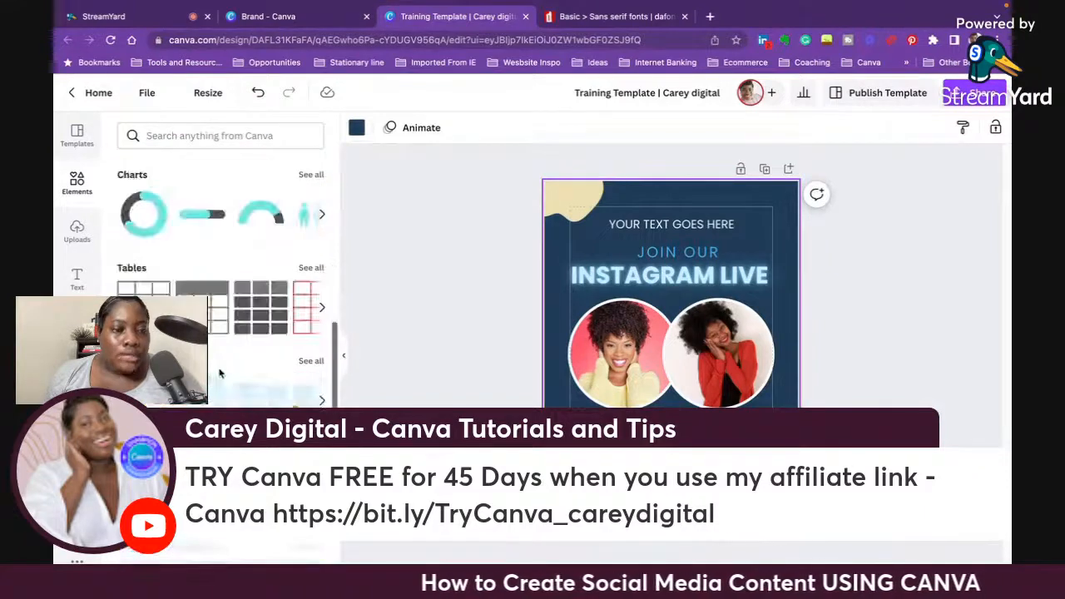
pyautogui.click(144, 383)
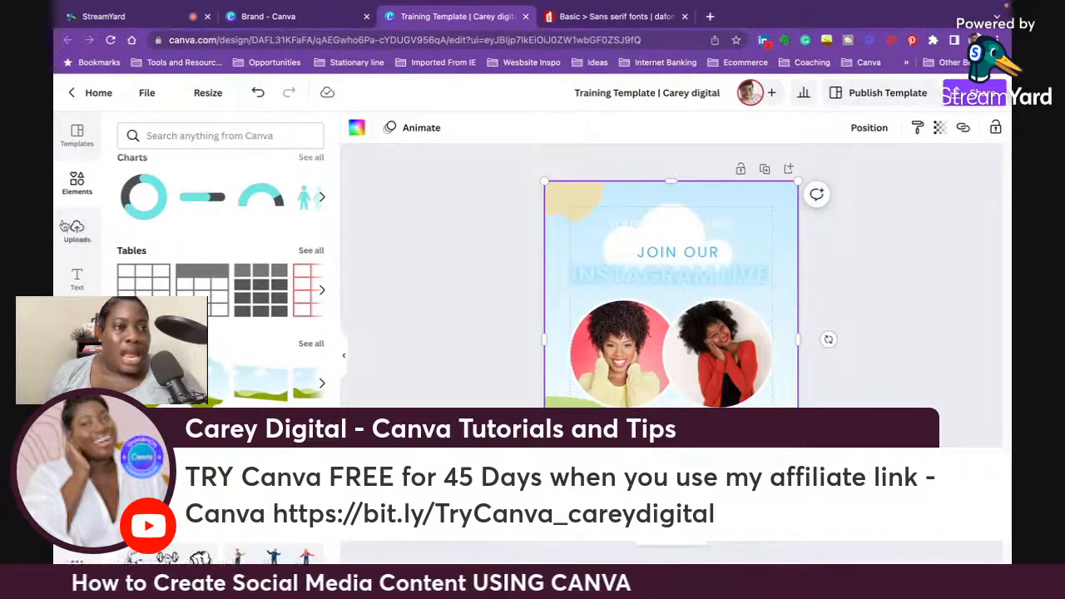
# Step: Search the elements library for "WOMEN AFRICAN AMERICAN" and show only photos
pyautogui.scroll(10, 249, 283)
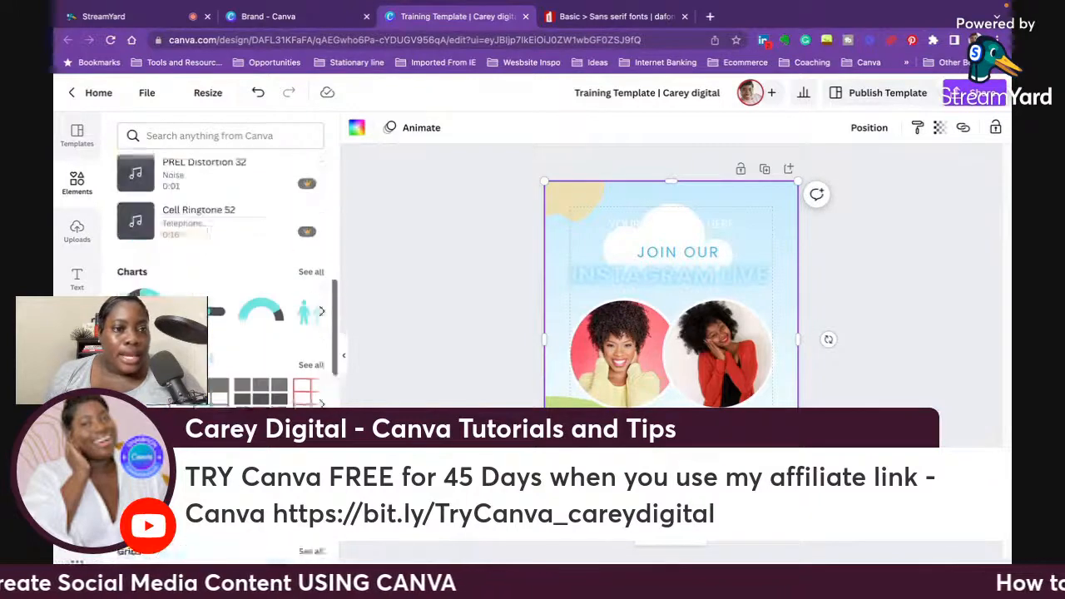
pyautogui.click(190, 137)
pyautogui.click(339, 223)
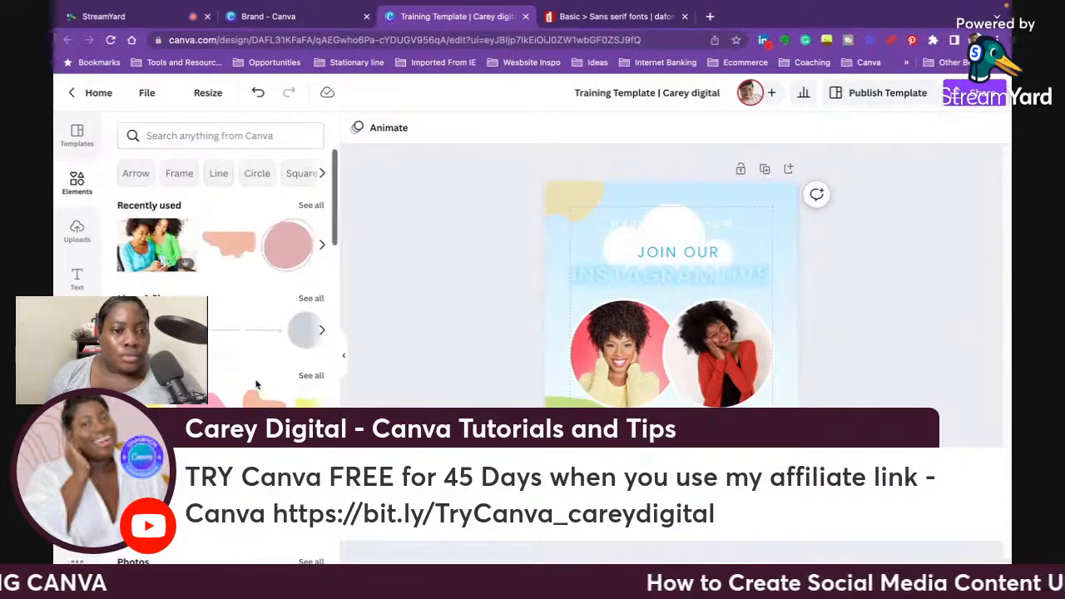
pyautogui.scroll(-10, 246, 333)
pyautogui.scroll(5, 246, 384)
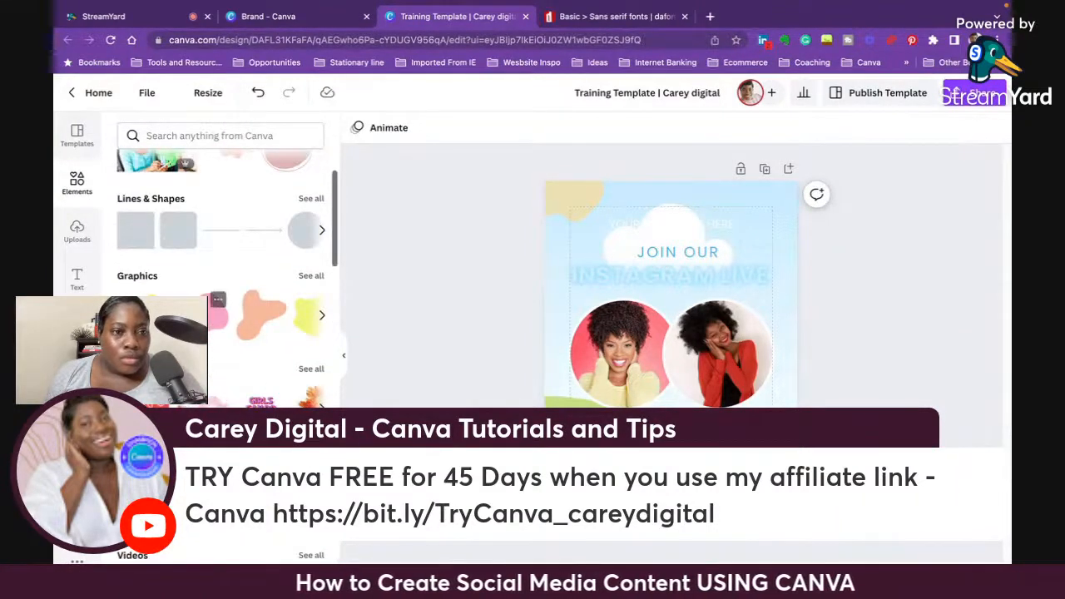
pyautogui.scroll(3, 178, 200)
pyautogui.click(202, 135)
pyautogui.write('AFR')
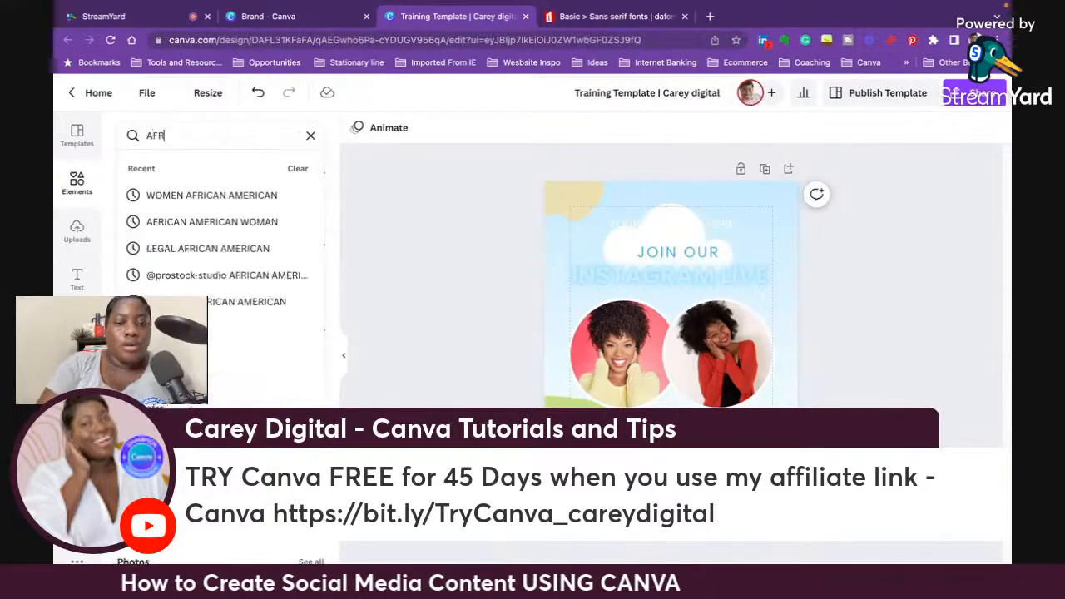
pyautogui.write('ICAN AM')
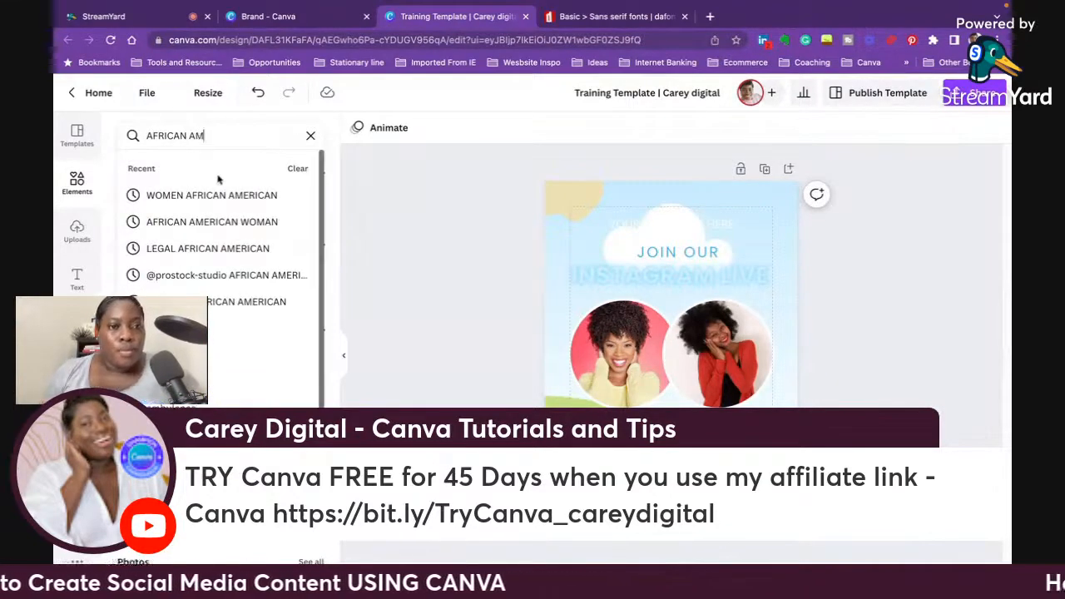
pyautogui.click(204, 193)
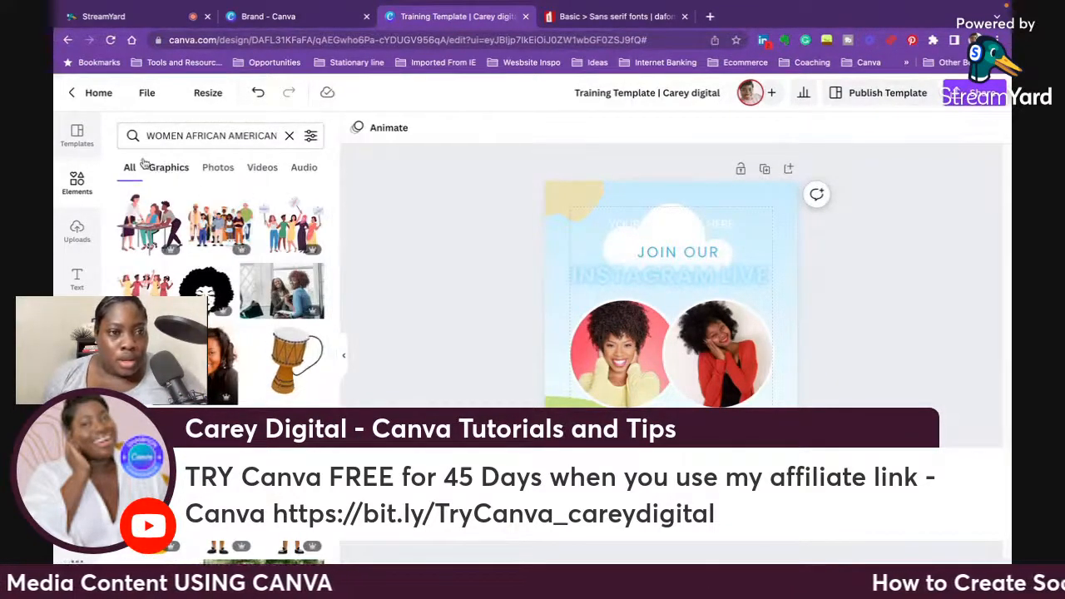
pyautogui.click(177, 169)
pyautogui.click(218, 169)
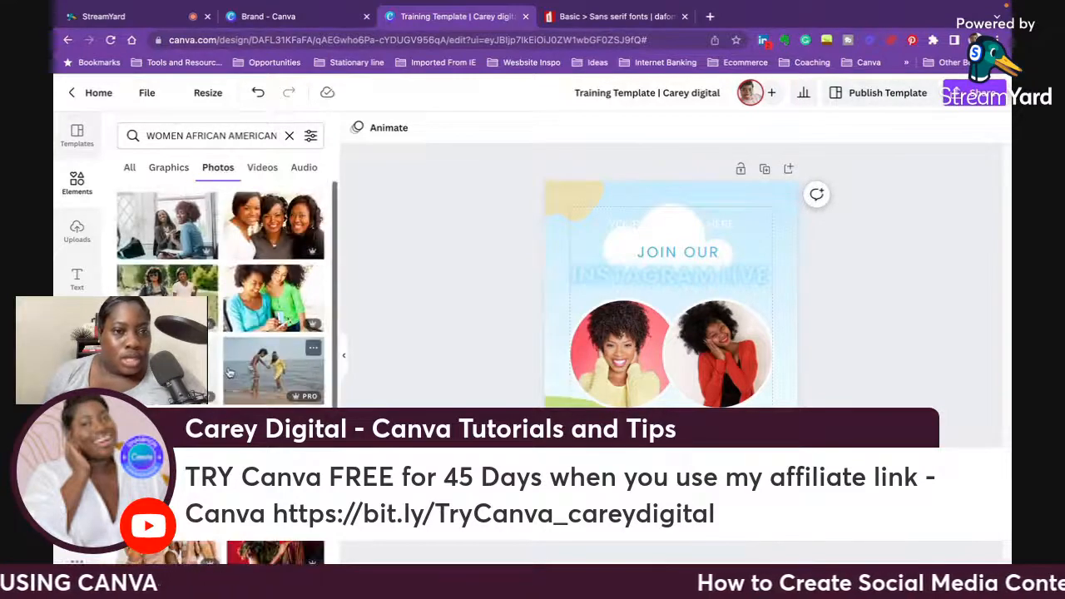
# Step: Fill the full-page grid with the photo of the woman in a blue striped top against a yellow wall
pyautogui.scroll(-5, 233, 376)
pyautogui.scroll(-6, 233, 376)
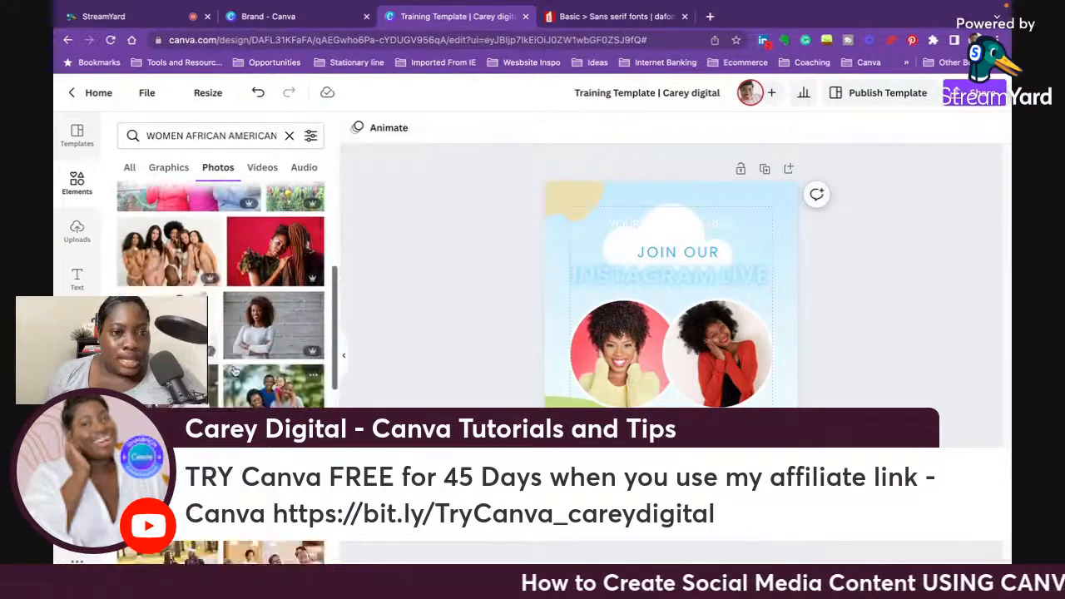
pyautogui.scroll(-6, 235, 370)
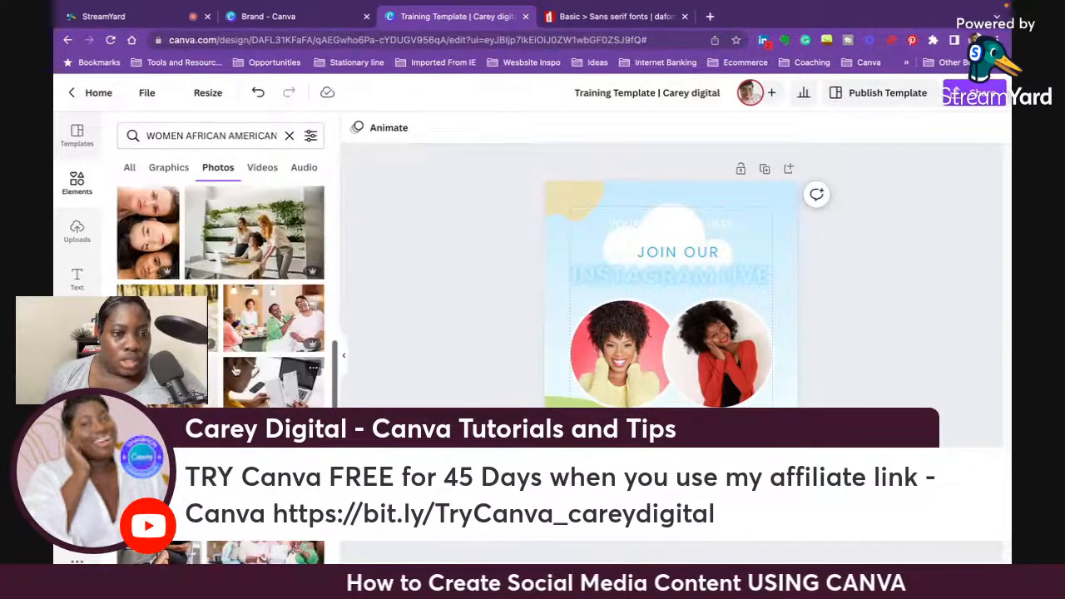
pyautogui.scroll(-1, 235, 370)
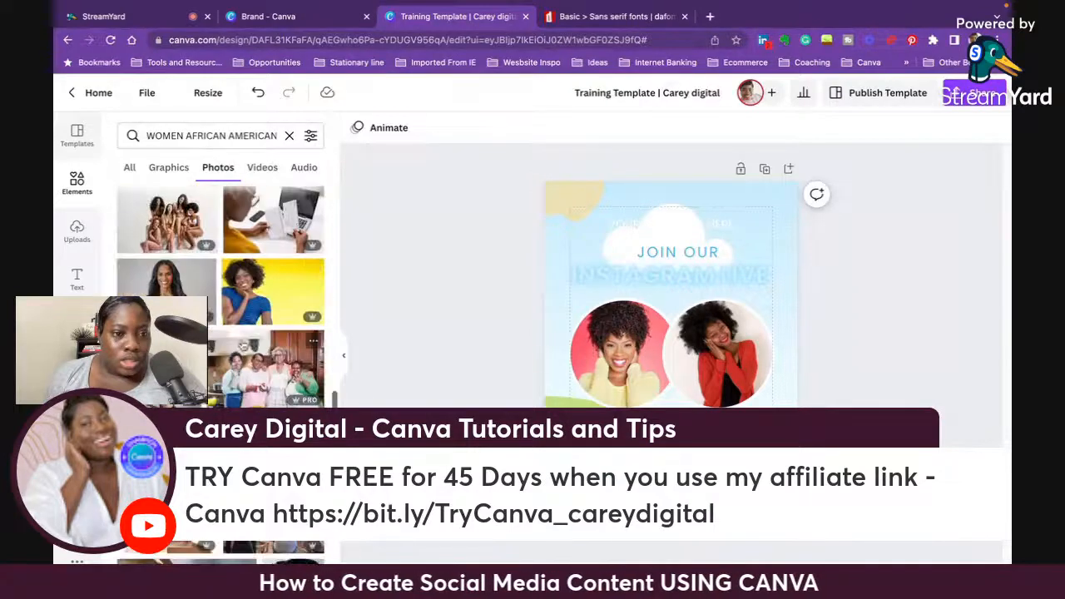
pyautogui.click(263, 310)
pyautogui.moveTo(724, 352); pyautogui.dragTo(657, 231)
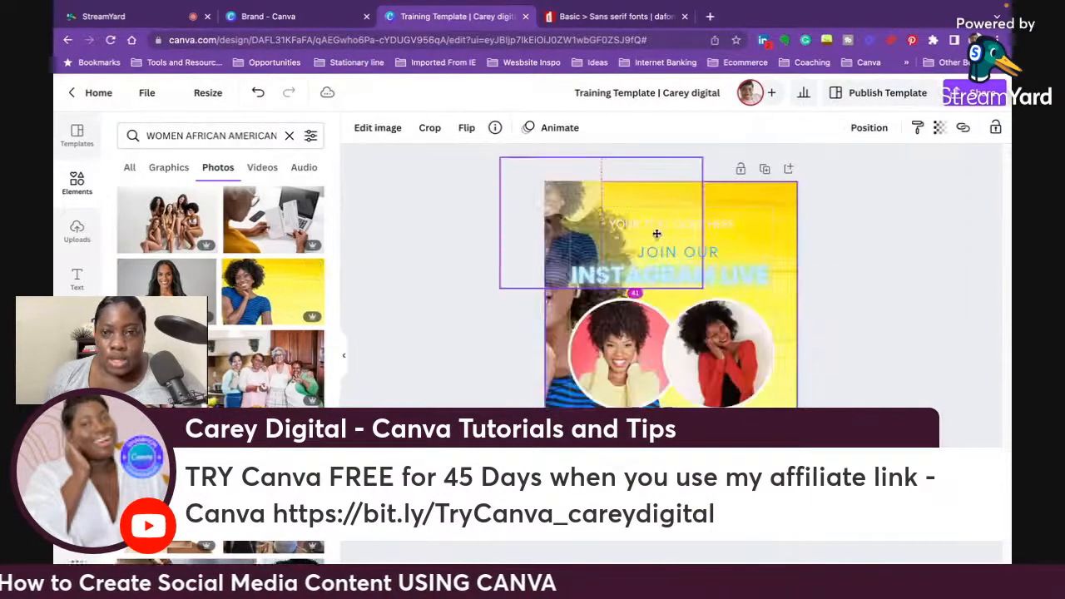
pyautogui.moveTo(732, 286); pyautogui.dragTo(831, 228)
# Step: Set the background grid photo's transparency to 16
pyautogui.doubleClick(771, 222)
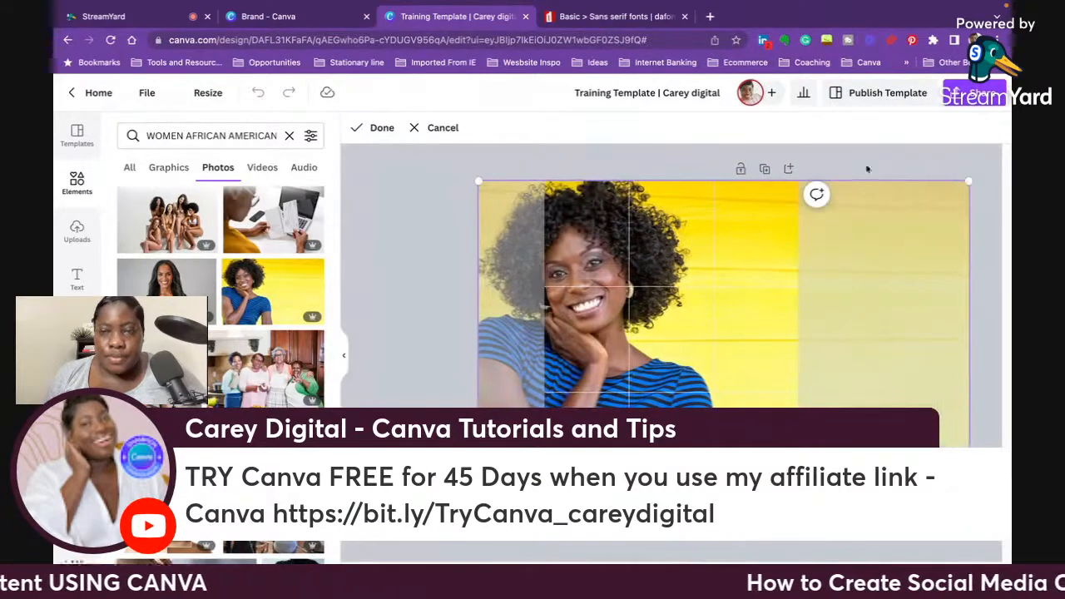
pyautogui.click(906, 162)
pyautogui.click(938, 127)
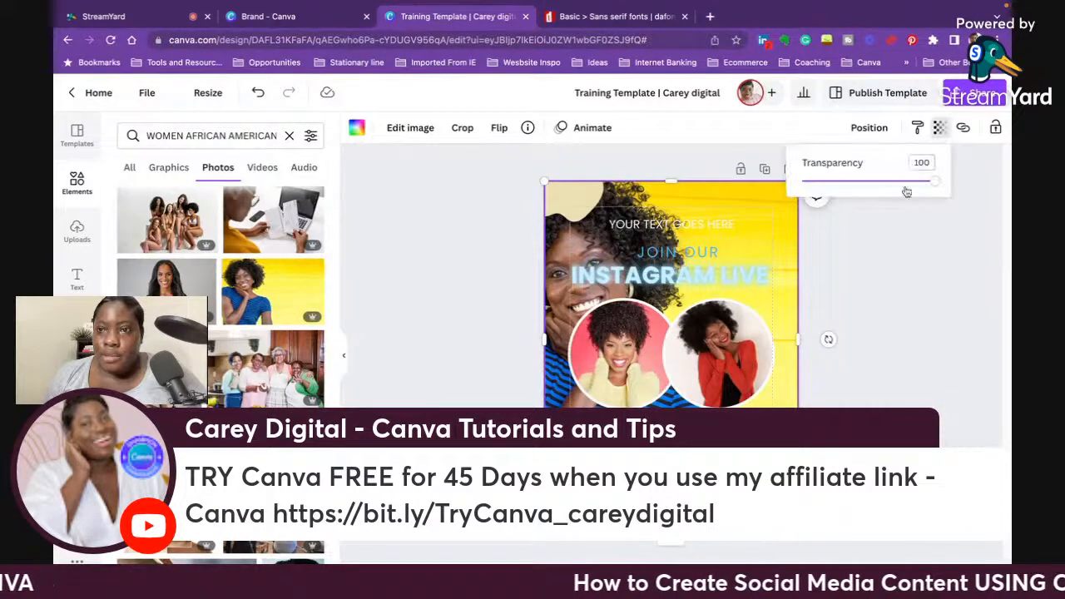
pyautogui.moveTo(935, 183); pyautogui.dragTo(823, 182)
pyautogui.click(884, 341)
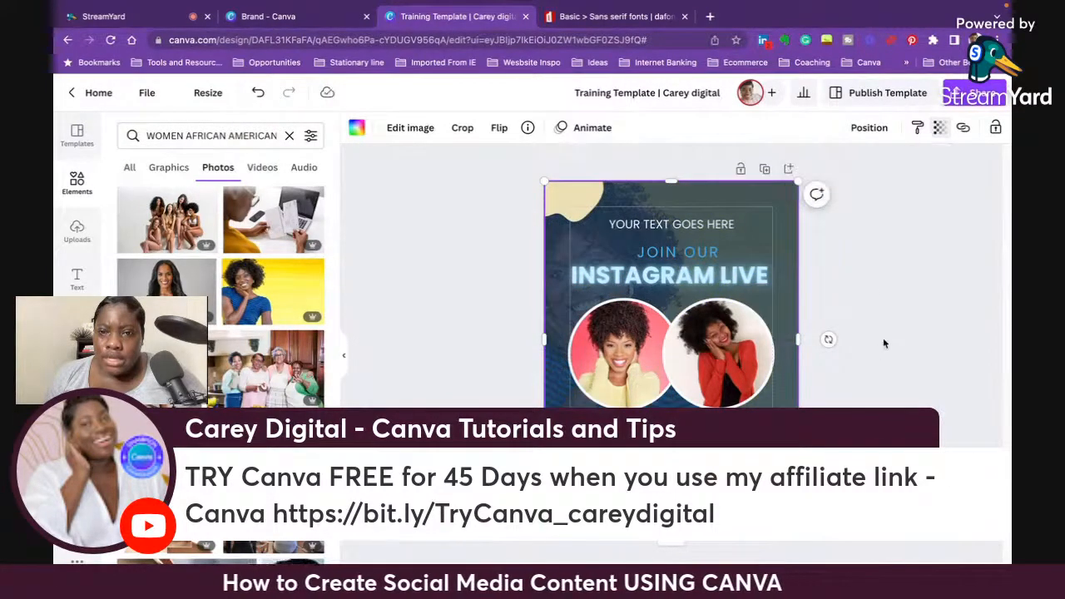
# Step: Select both circular guest photos together and shrink them slightly from opposite corners
pyautogui.moveTo(862, 370); pyautogui.dragTo(602, 363)
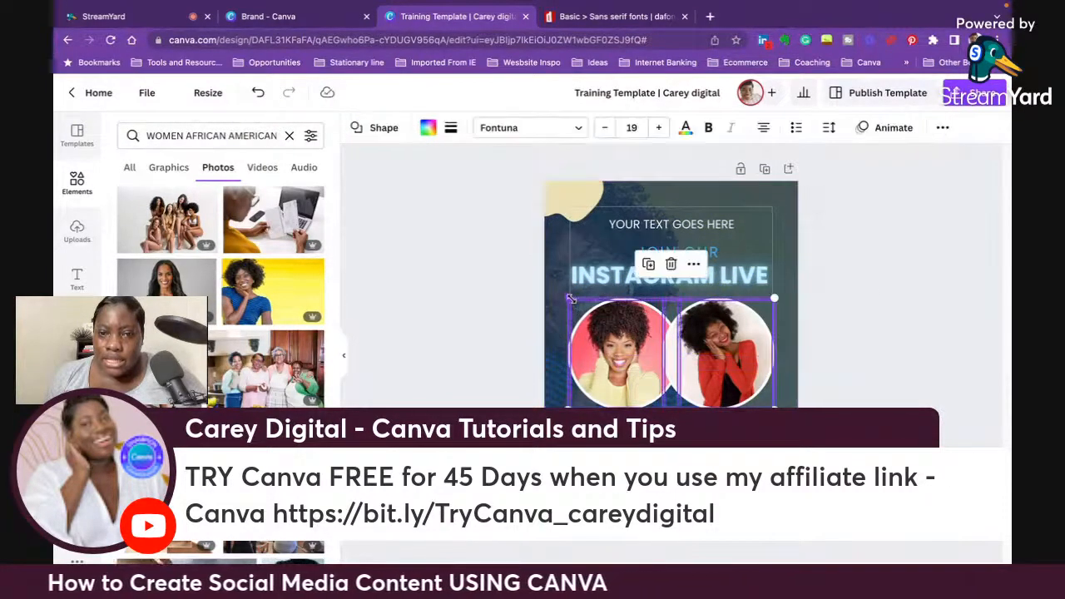
pyautogui.moveTo(564, 296); pyautogui.dragTo(583, 307)
pyautogui.moveTo(773, 409); pyautogui.dragTo(762, 403)
pyautogui.click(865, 304)
# Step: Set the background grid photo's transparency to 10
pyautogui.doubleClick(791, 223)
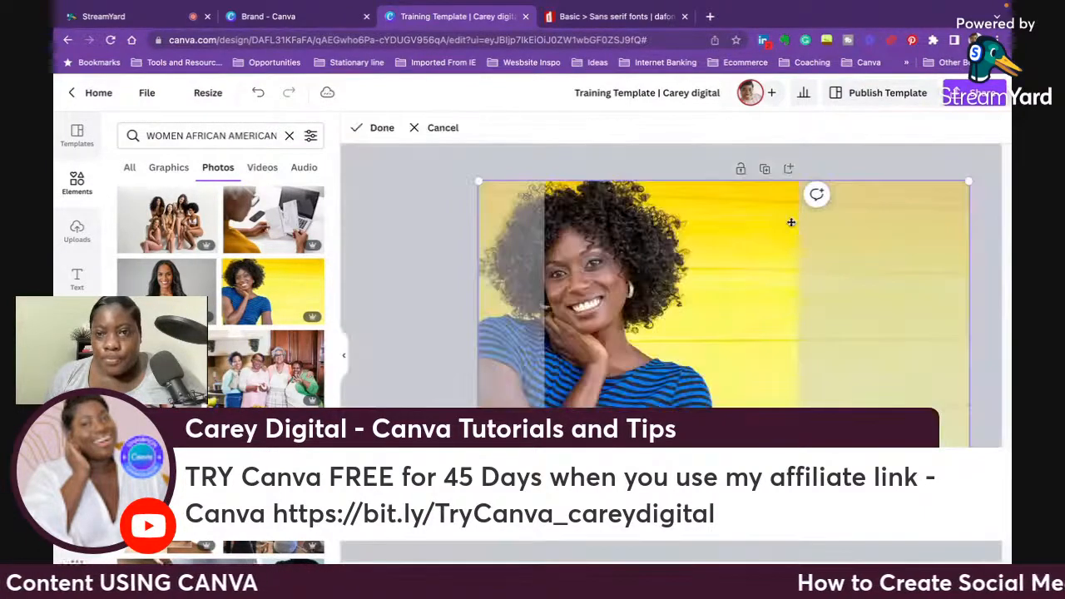
pyautogui.click(899, 157)
pyautogui.click(938, 127)
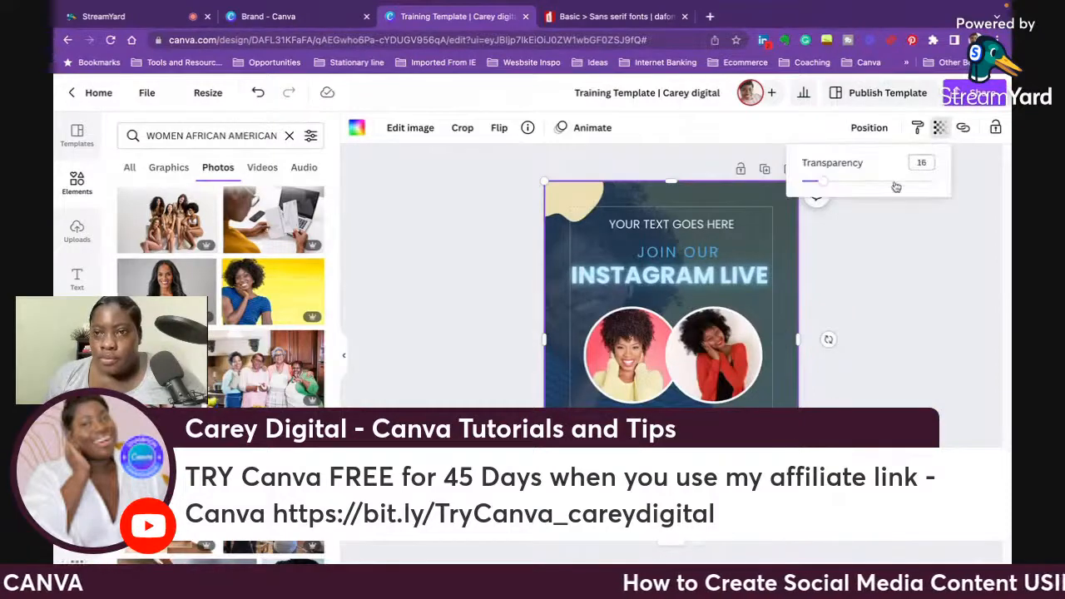
pyautogui.moveTo(826, 184); pyautogui.dragTo(815, 182)
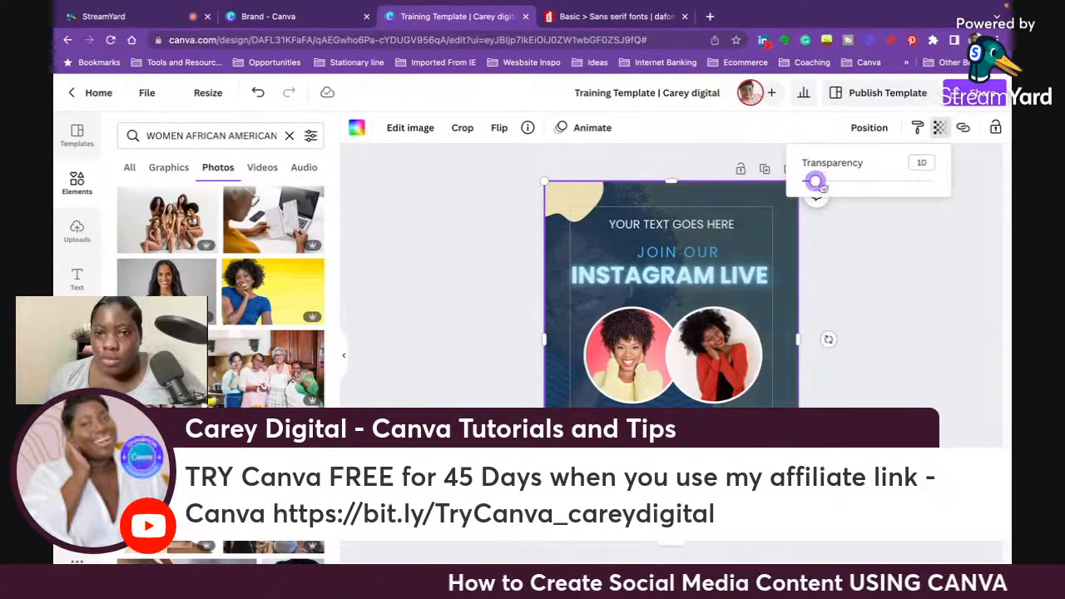
# Step: Move the "INSTAGRAM LIVE" heading slightly down towards the guest photos and colour it yellow
pyautogui.click(773, 272)
pyautogui.moveTo(740, 281); pyautogui.dragTo(739, 290)
pyautogui.click(559, 127)
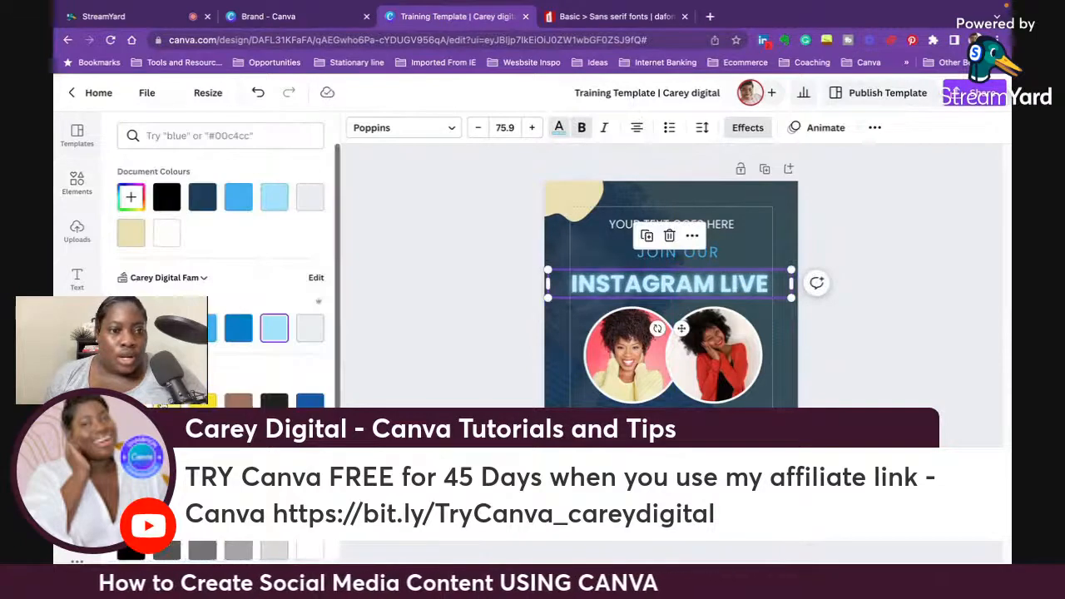
pyautogui.click(202, 403)
# Step: Remove the neon effect from the "INSTAGRAM LIVE" heading and move "JOIN OUR" down closer to it
pyautogui.click(750, 131)
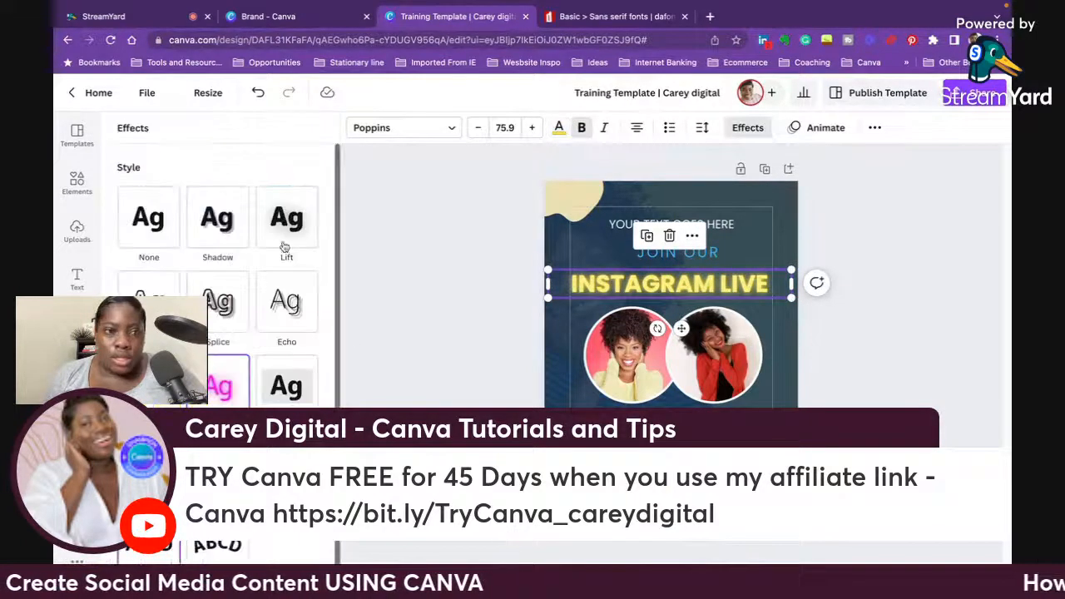
pyautogui.click(159, 228)
pyautogui.click(942, 259)
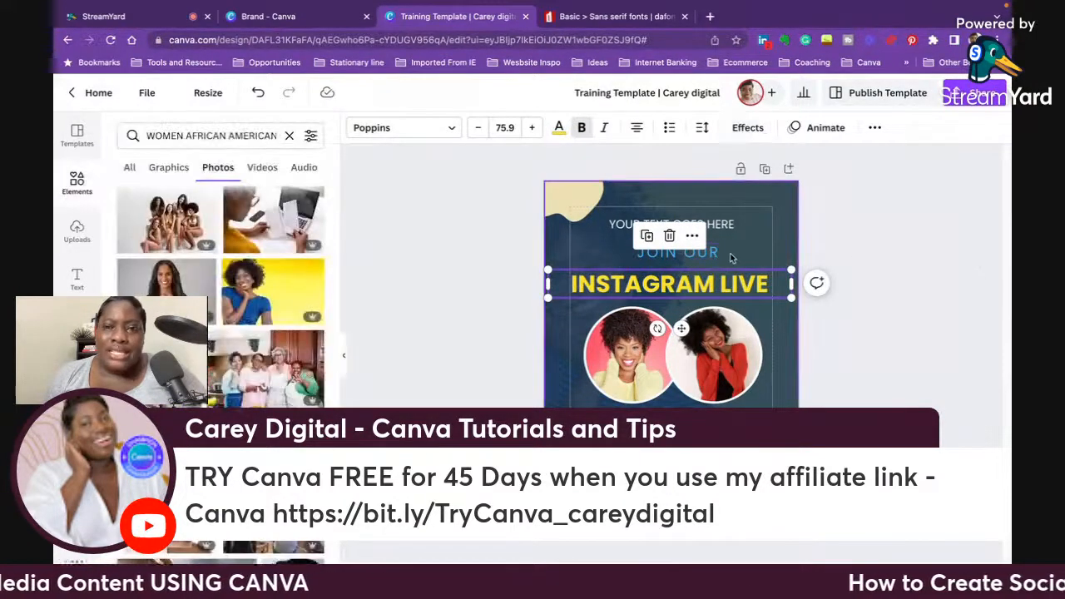
pyautogui.click(674, 260)
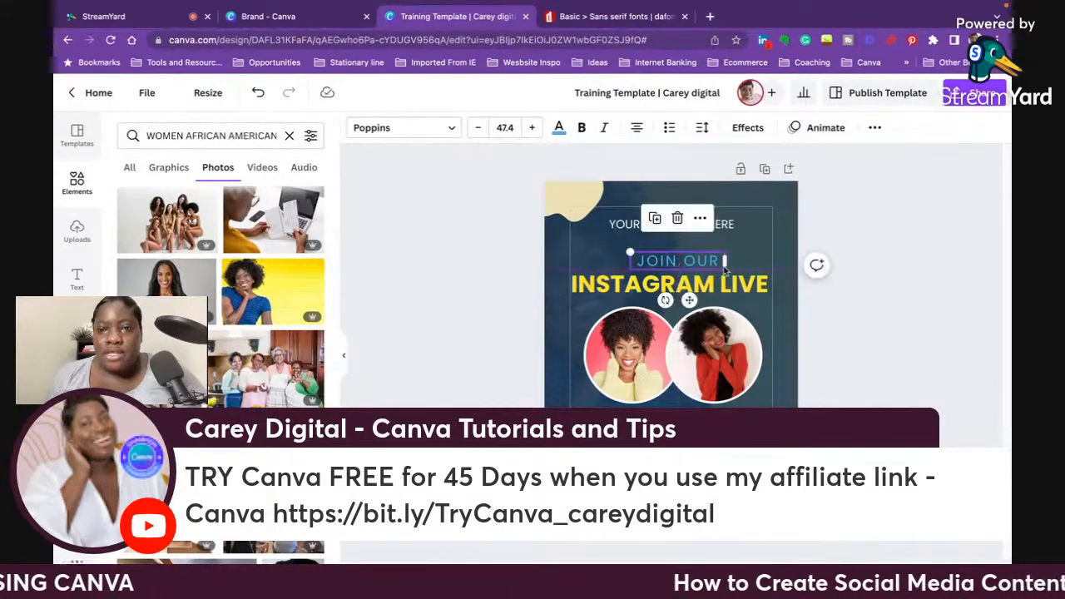
pyautogui.click(901, 276)
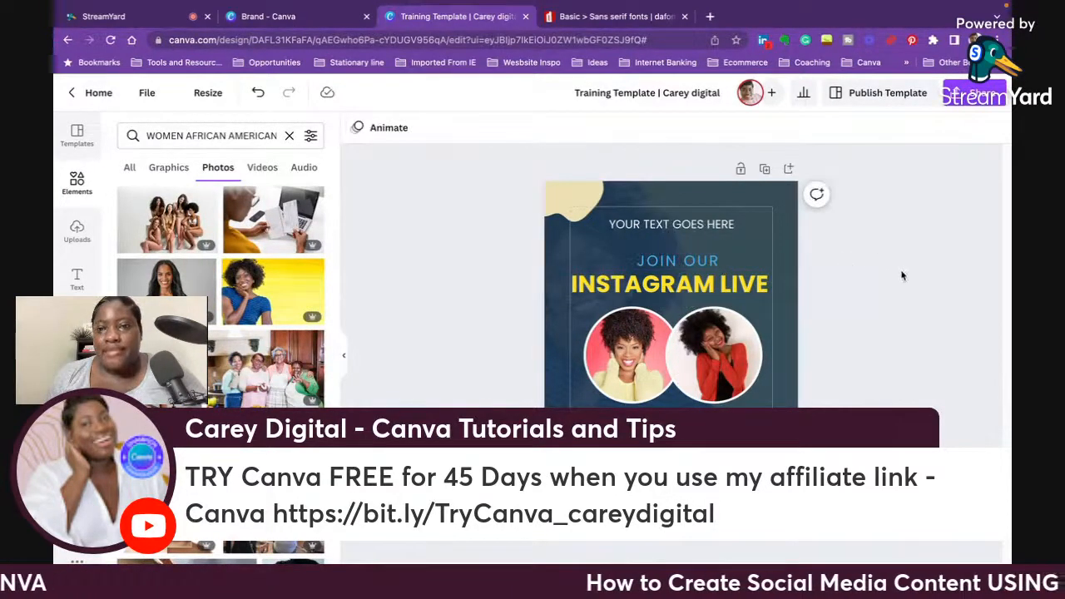
# Step: Change the circular borders around both guest photos to the heading's yellow
pyautogui.click(720, 314)
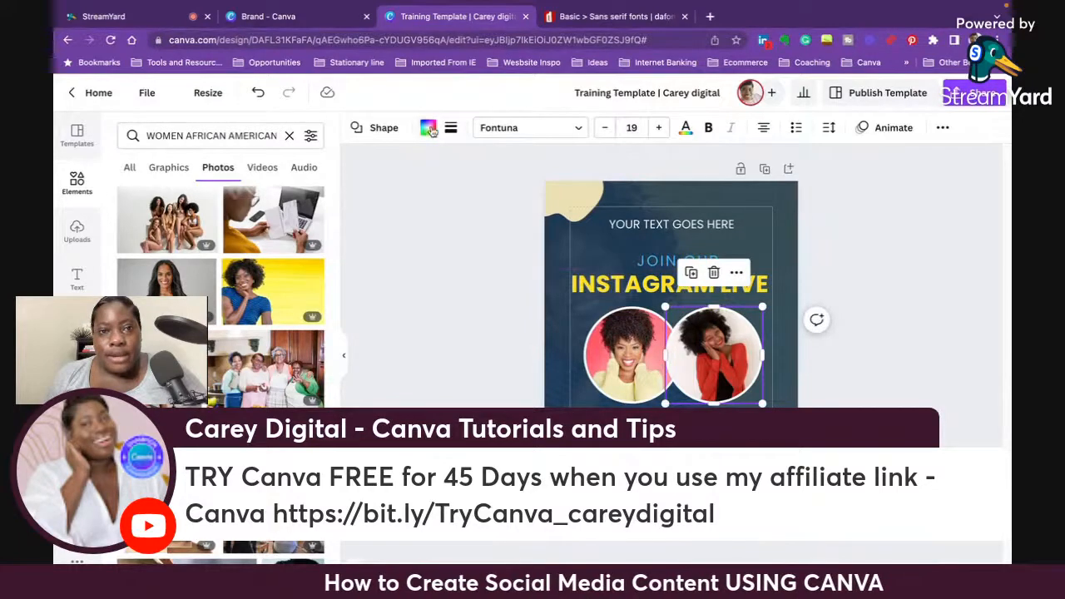
pyautogui.click(429, 129)
pyautogui.click(203, 232)
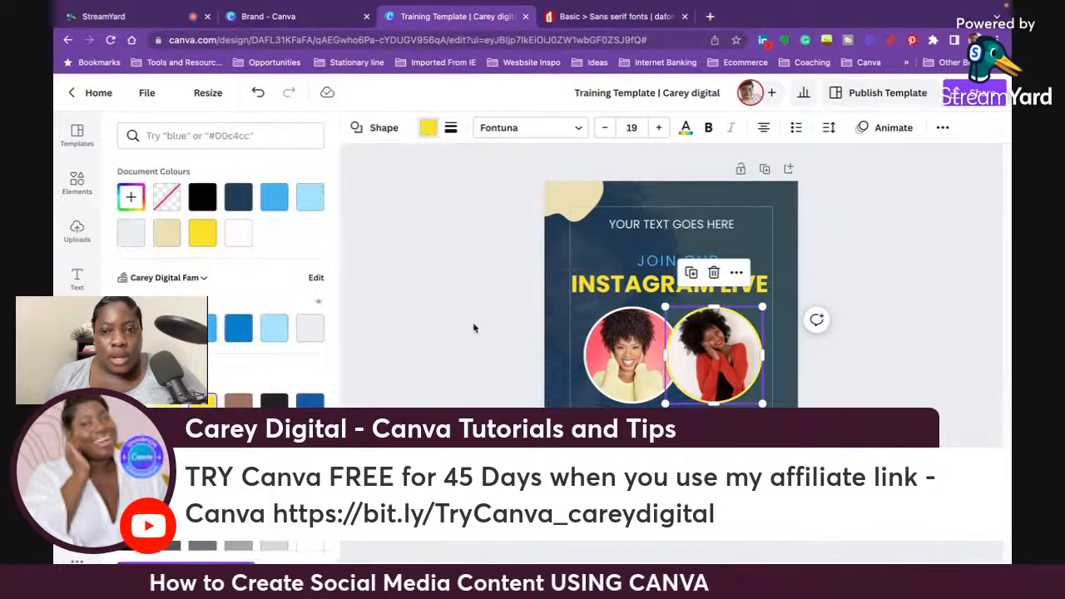
pyautogui.click(615, 312)
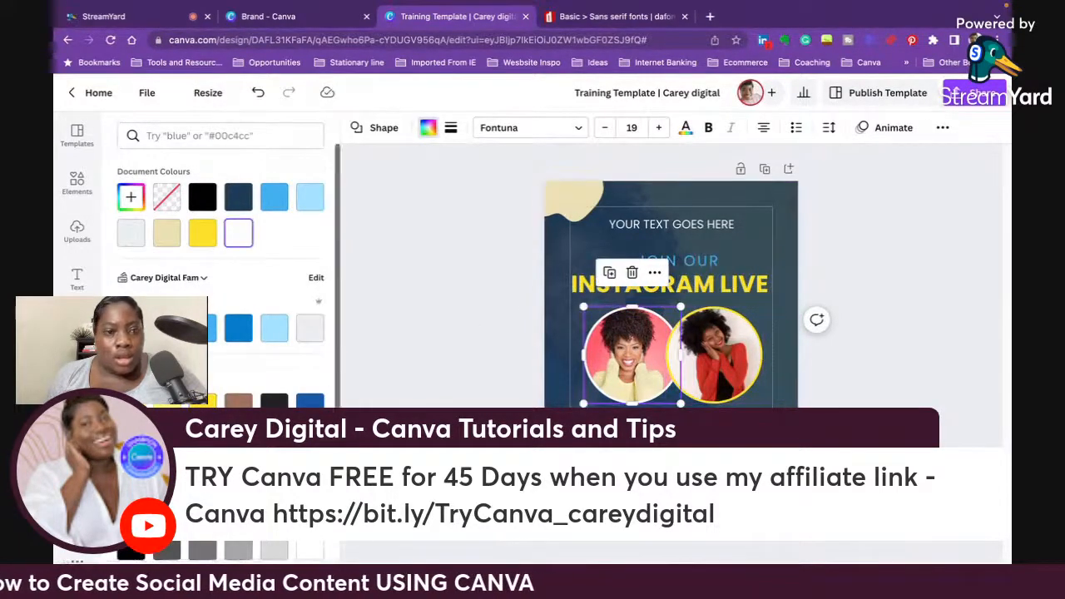
pyautogui.click(202, 233)
pyautogui.click(877, 365)
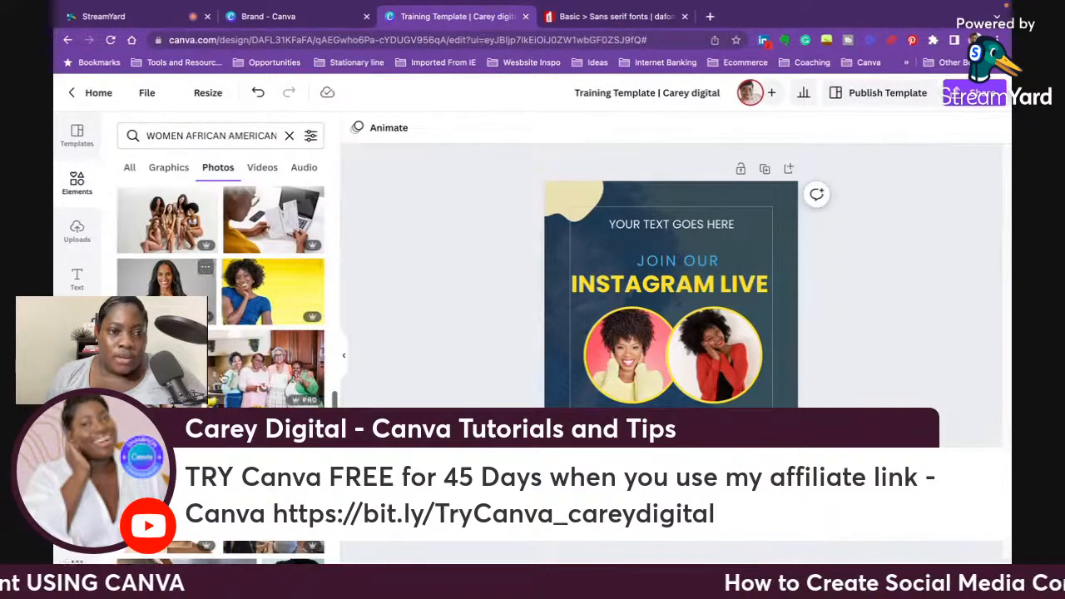
# Step: Move the two text labels beneath the guest photos slightly inward to line up with the circles
pyautogui.scroll(-2, 231, 395)
pyautogui.scroll(-5, 231, 395)
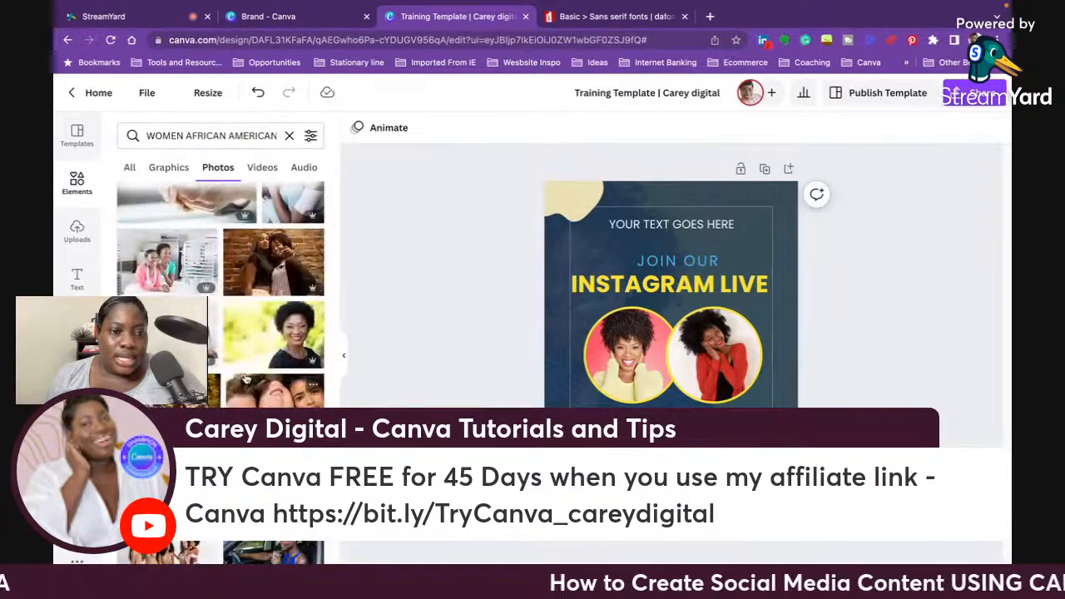
pyautogui.scroll(-5, 250, 341)
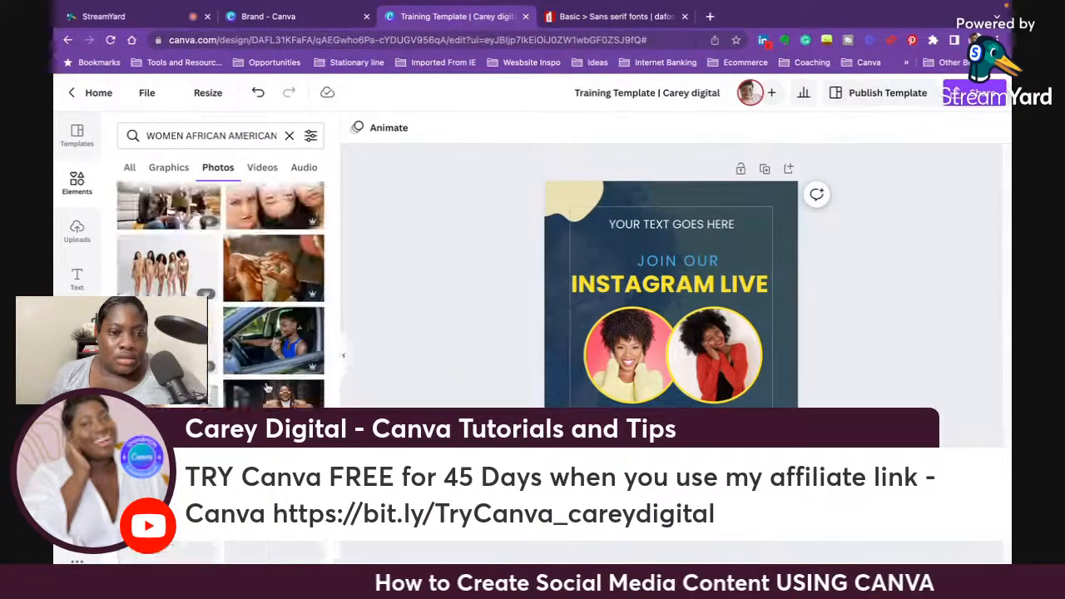
pyautogui.moveTo(623, 422); pyautogui.dragTo(632, 423)
pyautogui.moveTo(732, 423); pyautogui.dragTo(723, 422)
pyautogui.click(878, 302)
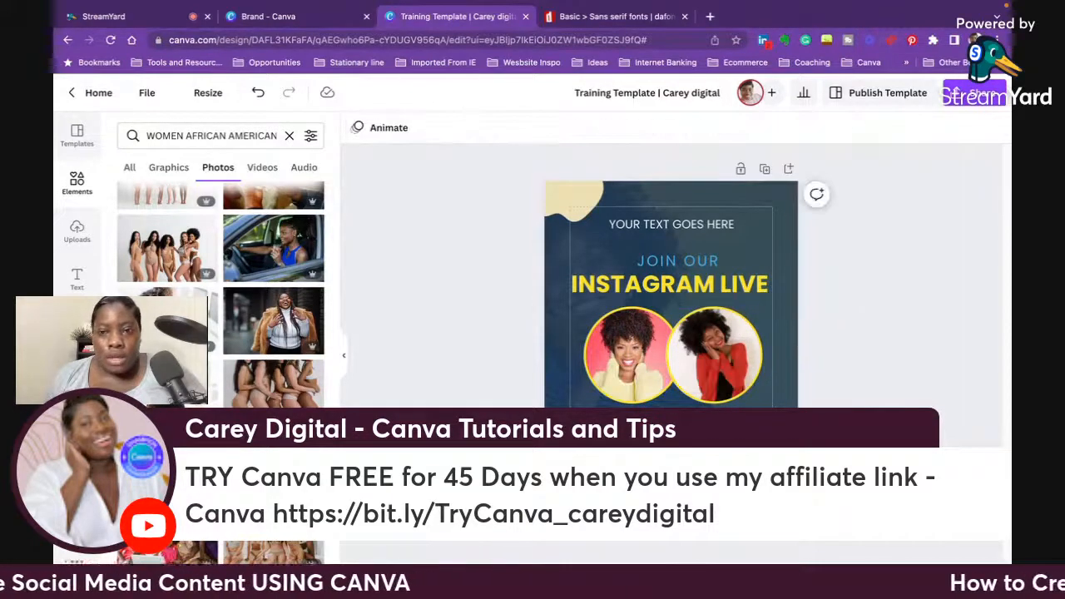
# Step: Apply the Background text effect in yellow to the label beneath the right guest photo
pyautogui.click(717, 422)
pyautogui.click(749, 127)
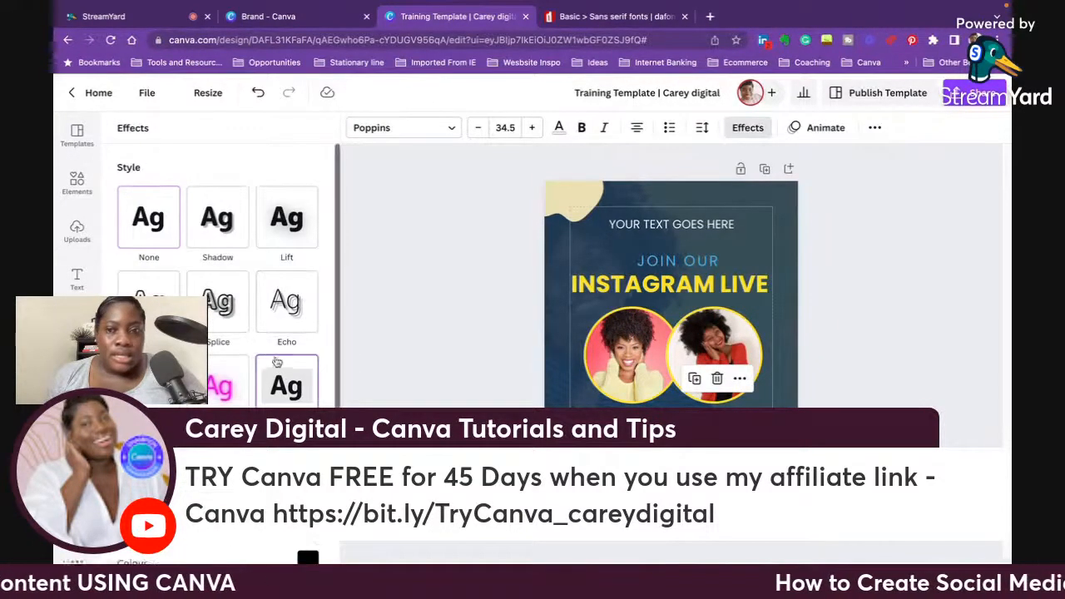
pyautogui.scroll(-2, 286, 449)
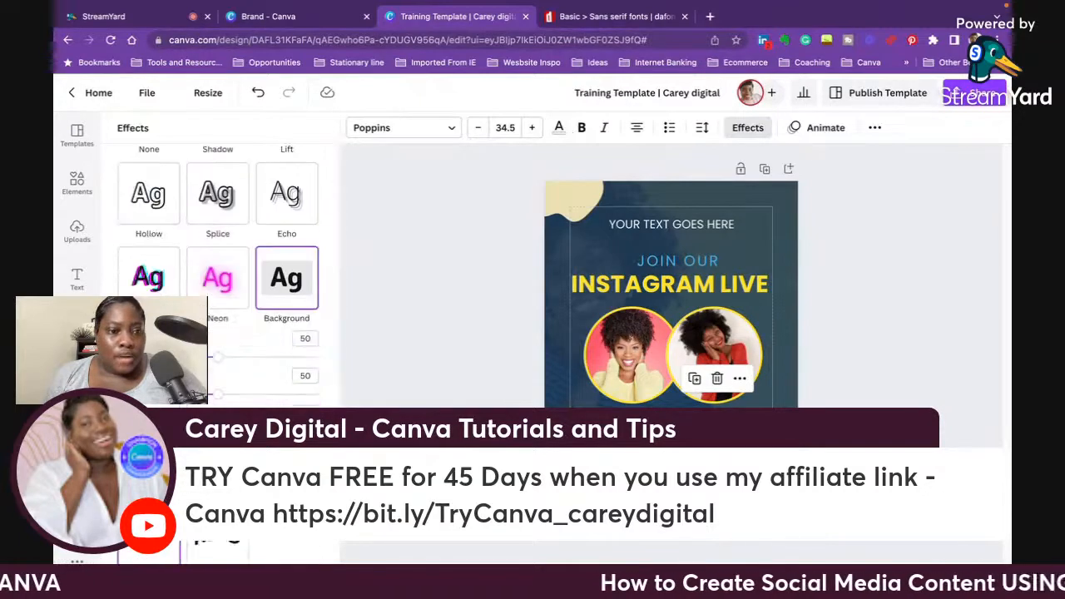
pyautogui.click(308, 452)
pyautogui.click(163, 288)
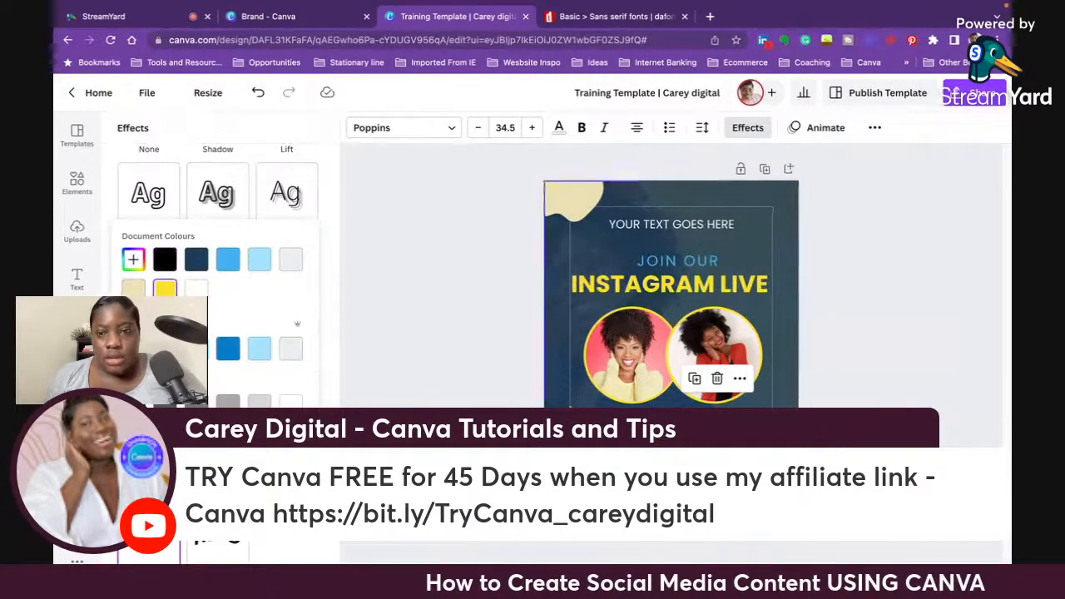
# Step: Copy the yellow background text style from the label under the right guest photo to the label under the left one
pyautogui.click(559, 128)
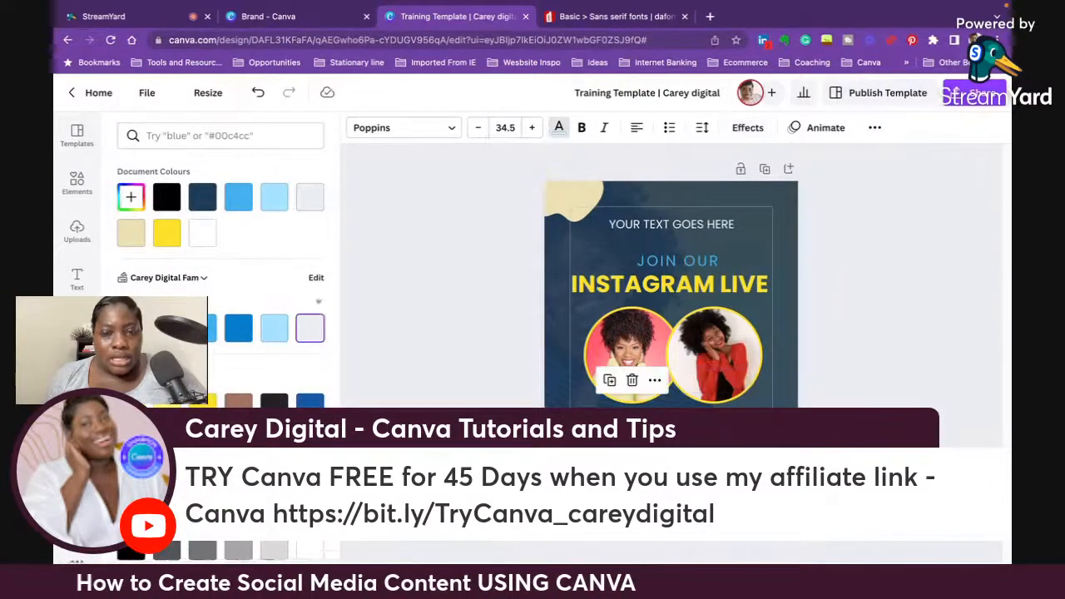
pyautogui.click(876, 128)
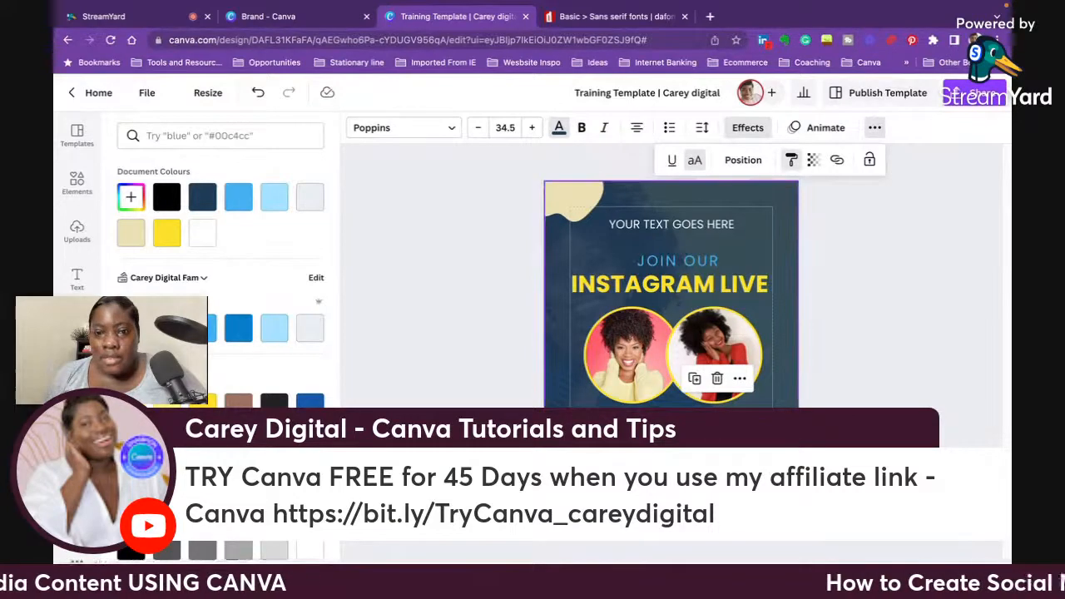
pyautogui.click(853, 399)
pyautogui.click(853, 400)
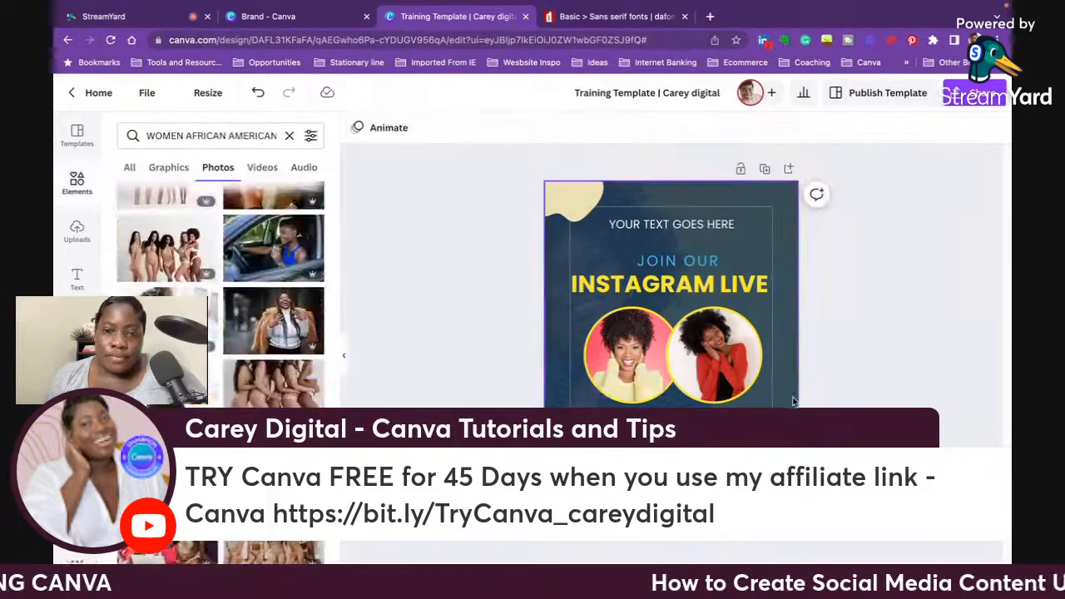
pyautogui.moveTo(632, 418); pyautogui.dragTo(631, 411)
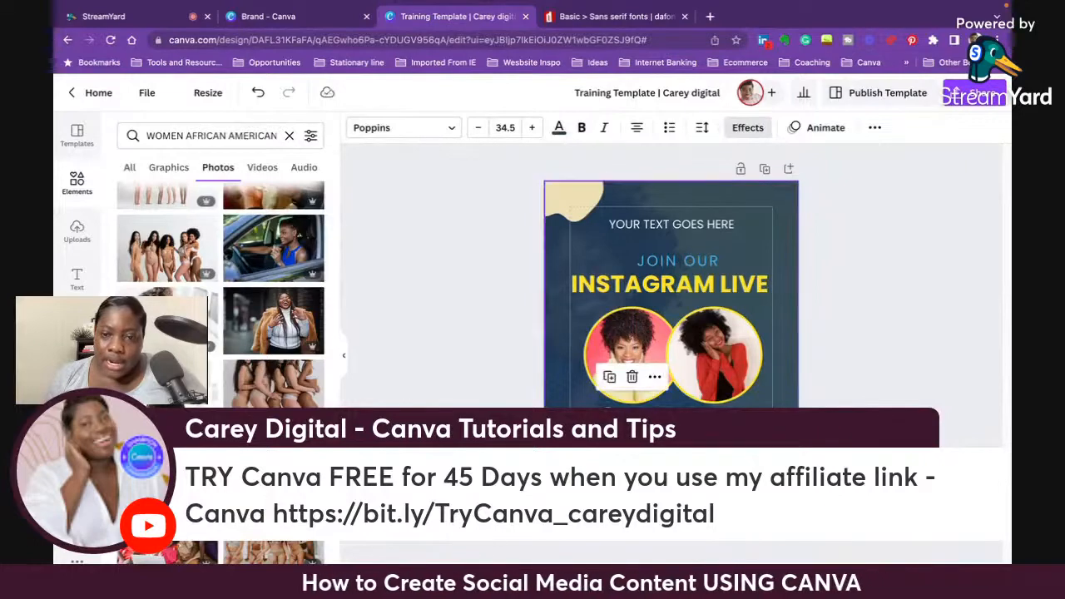
pyautogui.click(885, 349)
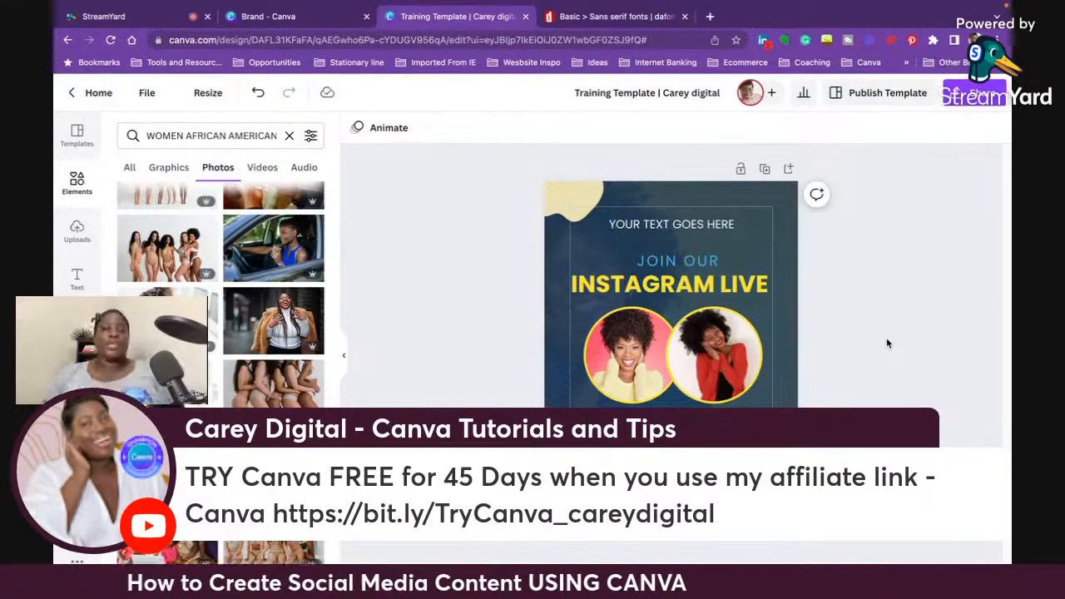
# Step: Delete the faded full-page background photo and the full-page colour overlay from the announcement page
pyautogui.doubleClick(747, 187)
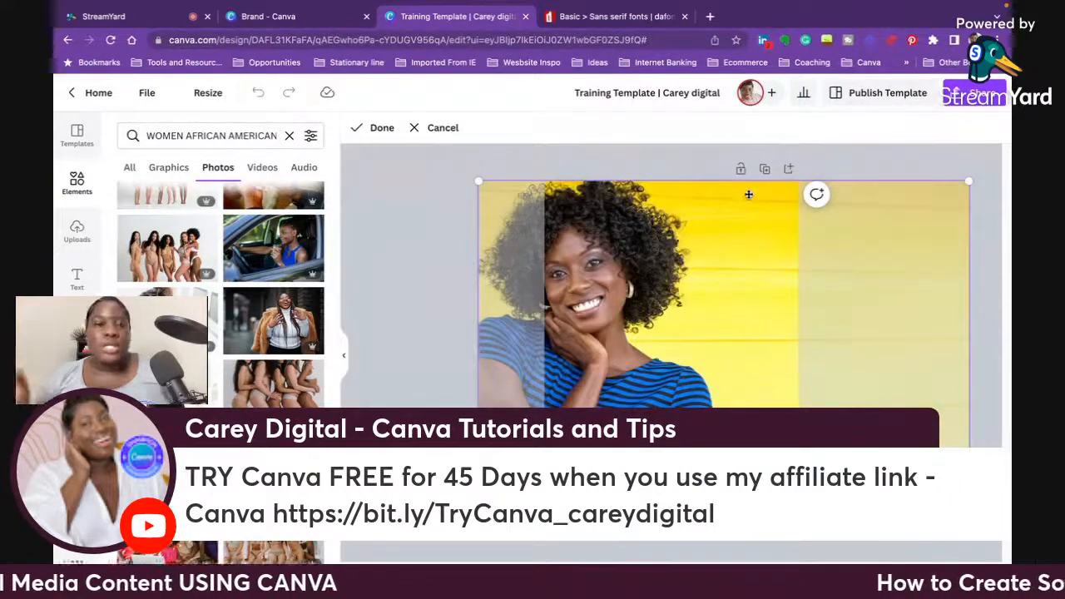
pyautogui.click(587, 157)
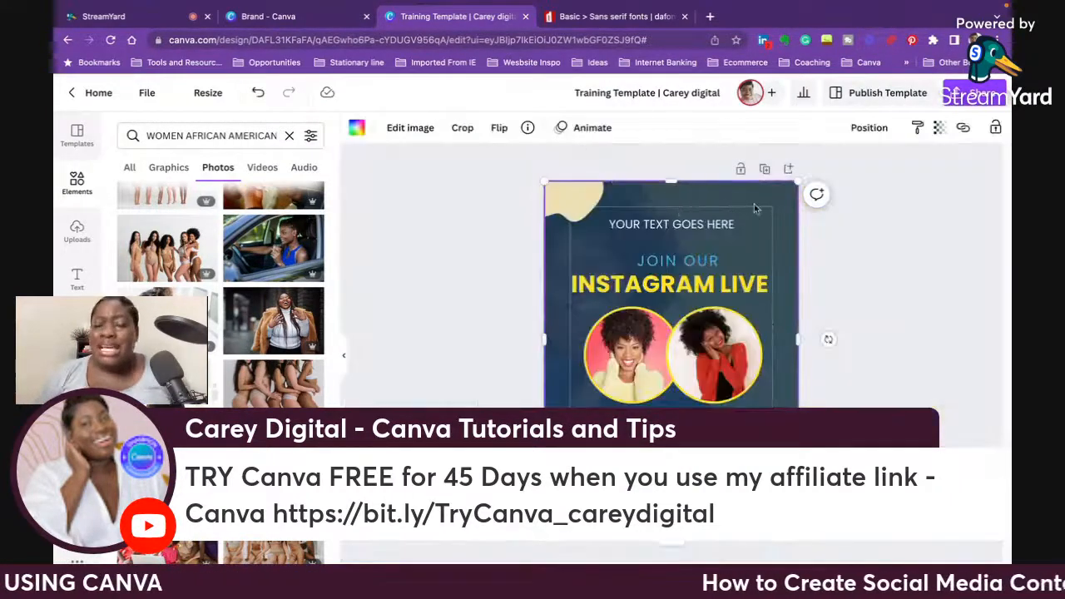
pyautogui.press('Delete')
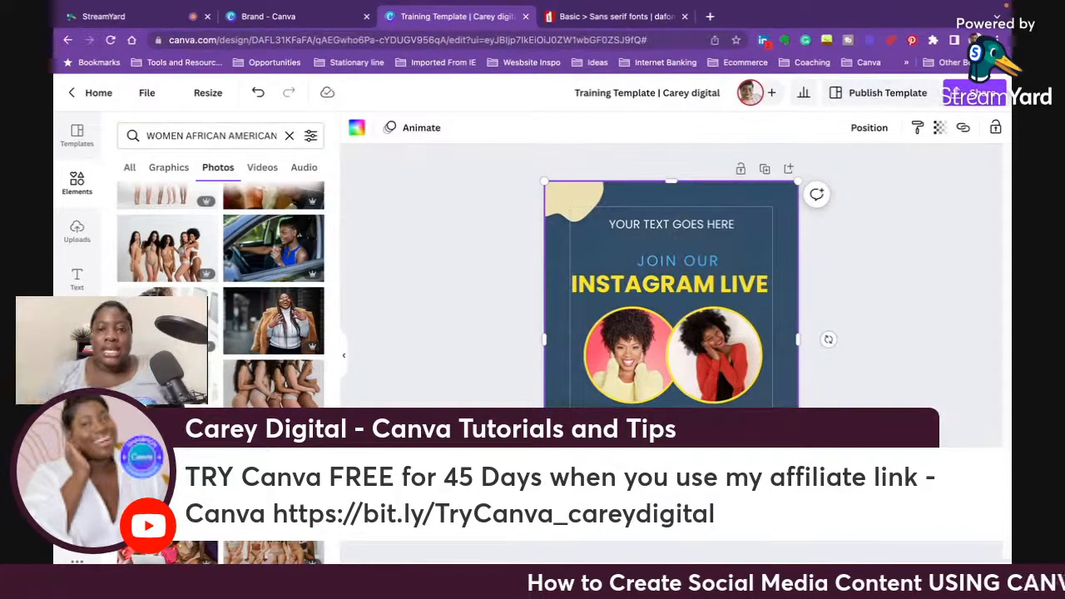
pyautogui.press('Delete')
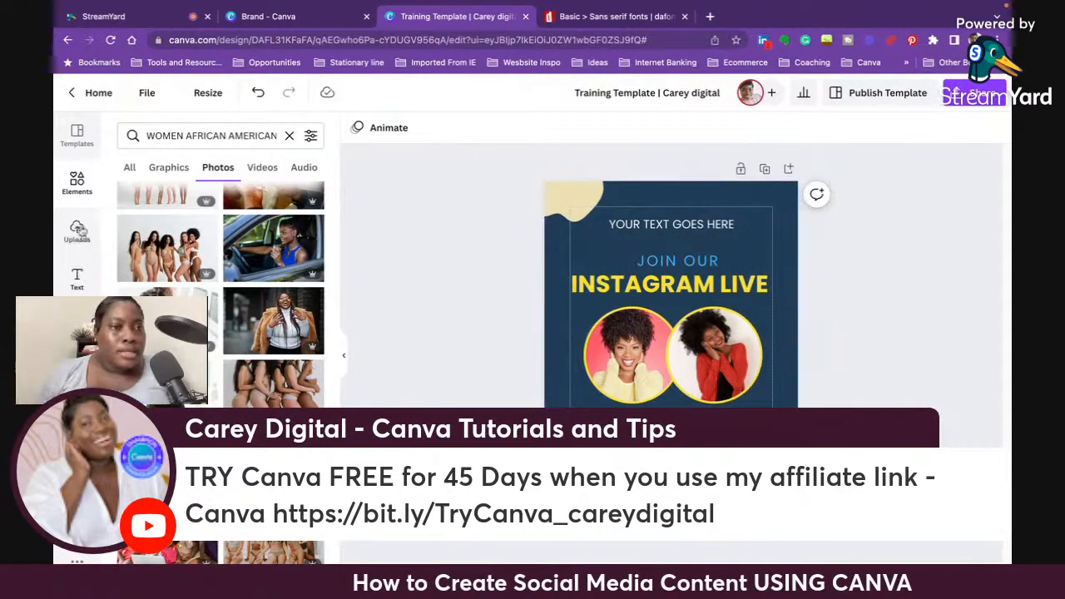
# Step: Show the ready-made templates and add a blank second page below the announcement
pyautogui.click(77, 135)
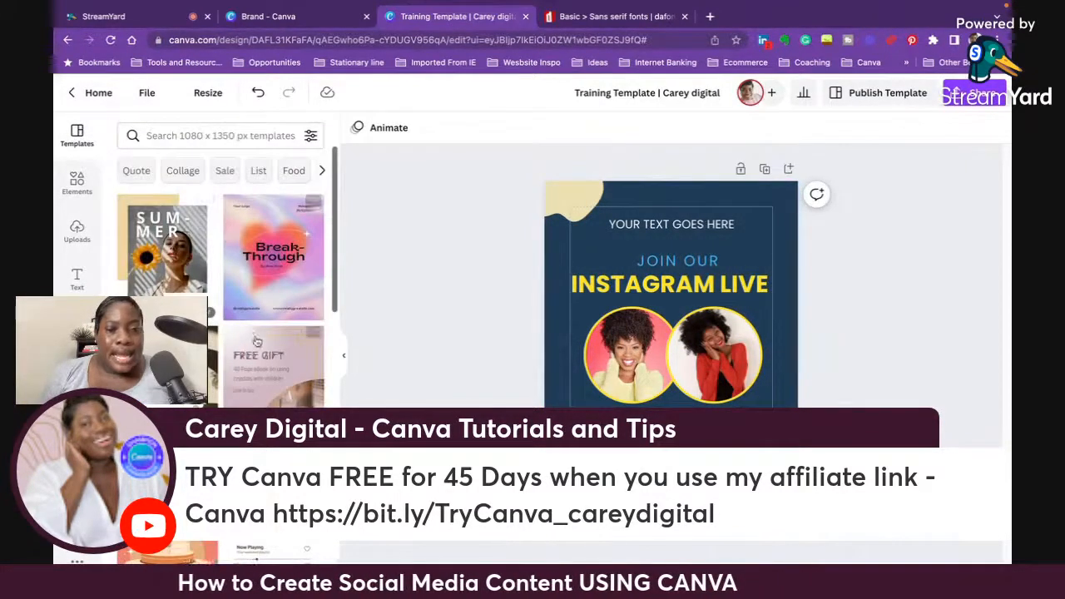
pyautogui.scroll(-5, 257, 341)
pyautogui.click(657, 524)
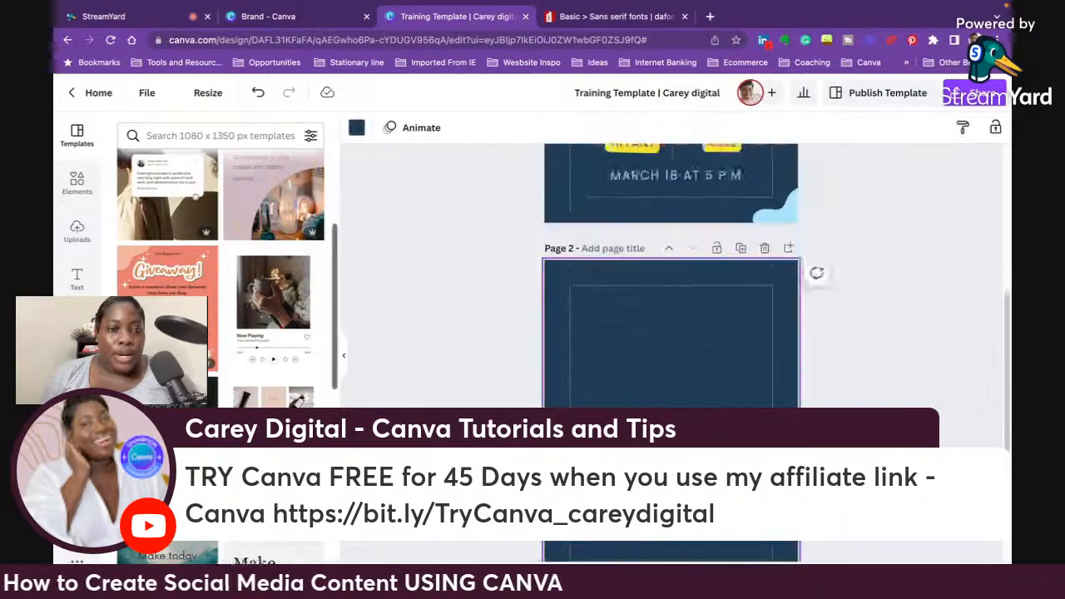
# Step: Browse the ready-made templates and apply the "Nurture & Bloom" crumpled-paper design to page 2
pyautogui.scroll(-3, 228, 374)
pyautogui.scroll(-8, 227, 372)
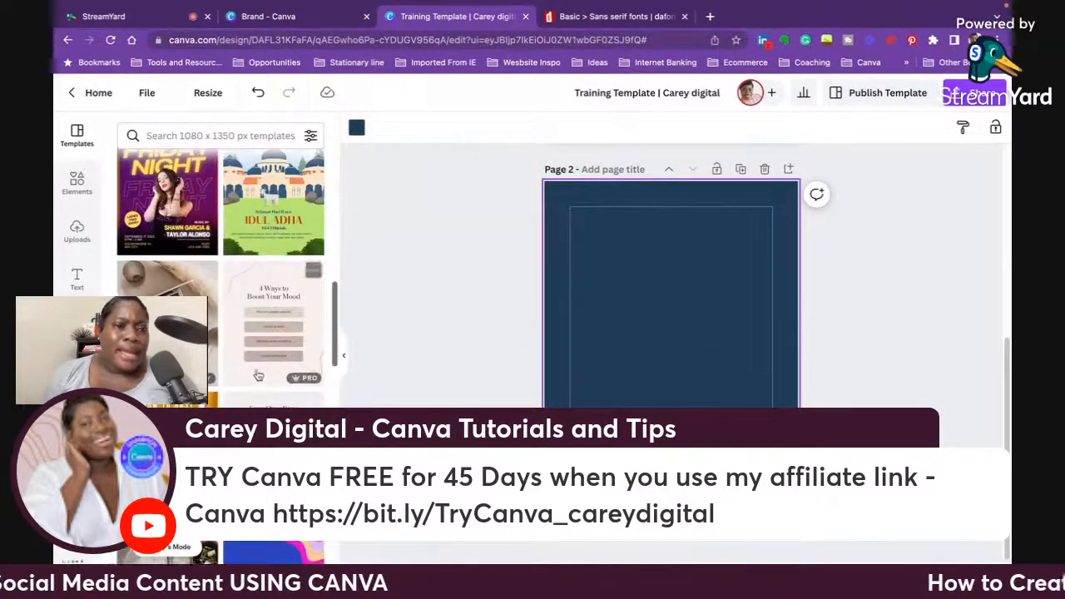
pyautogui.scroll(-5, 254, 330)
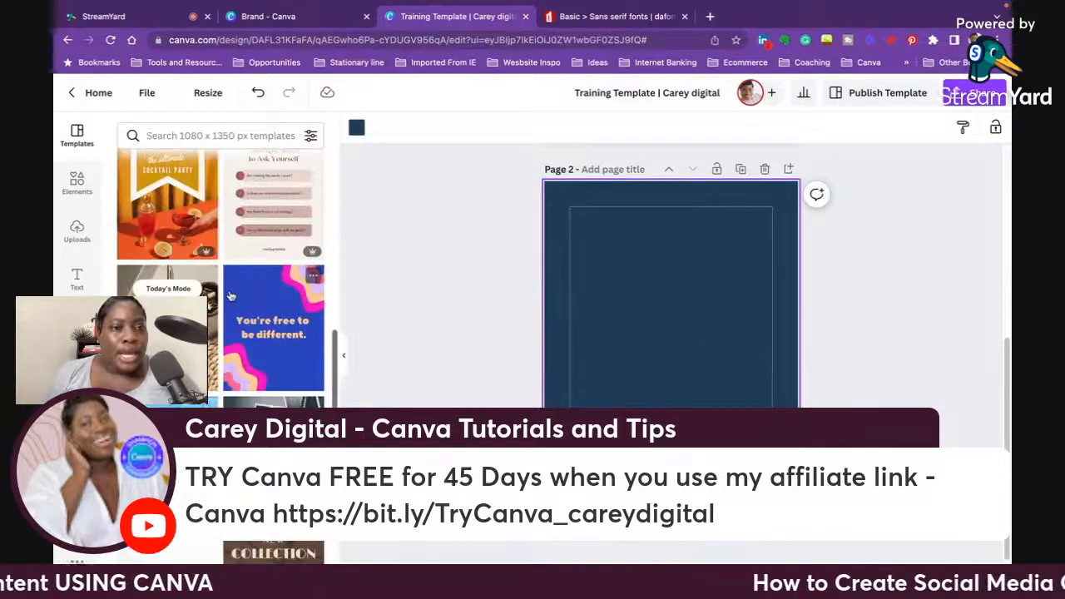
pyautogui.scroll(-1, 232, 297)
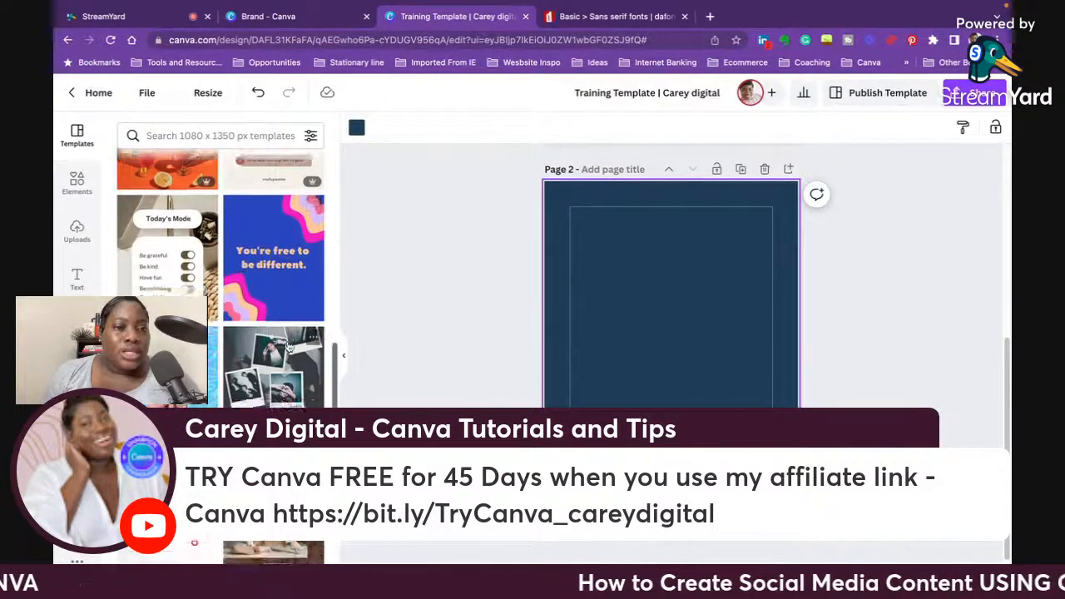
pyautogui.scroll(-3, 249, 299)
pyautogui.scroll(-3, 255, 316)
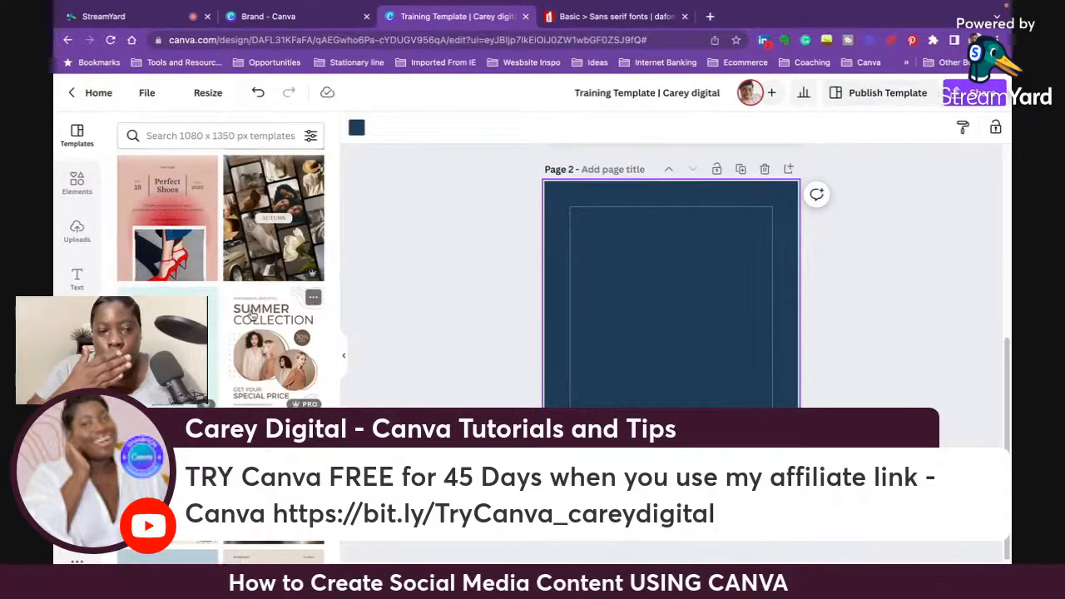
pyautogui.scroll(-5, 252, 314)
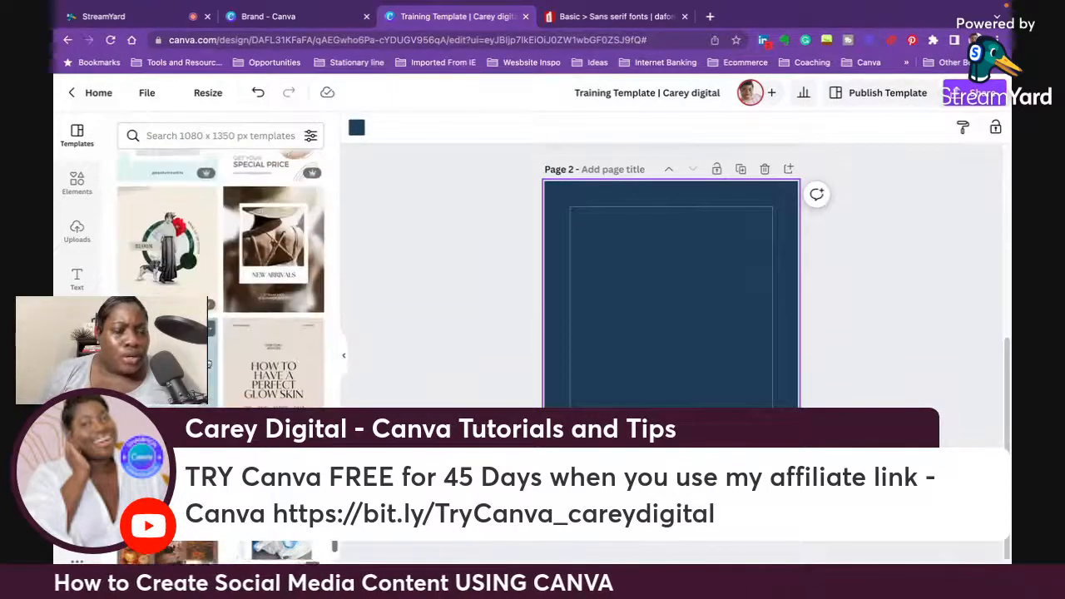
pyautogui.scroll(-5, 220, 278)
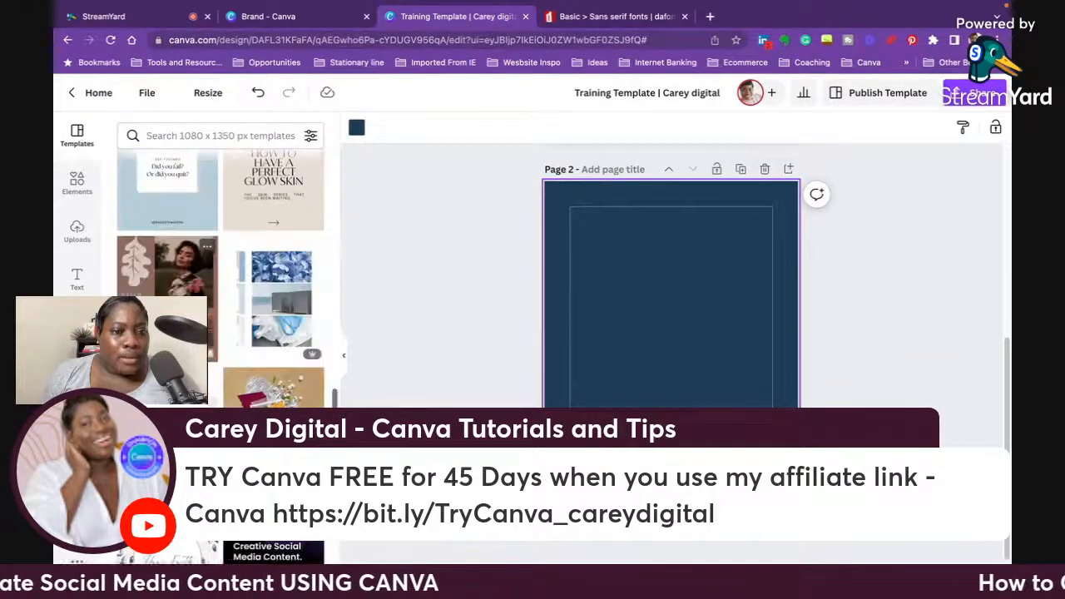
pyautogui.click(167, 412)
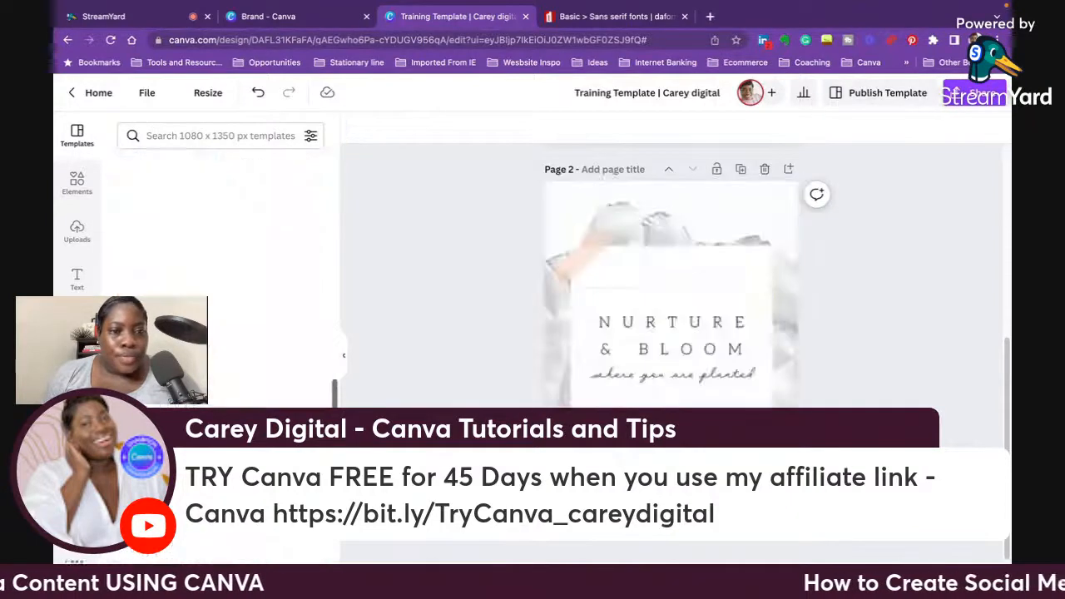
# Step: Examine the full uncropped extent of the crumpled-paper photo behind the text on page 2
pyautogui.click(624, 224)
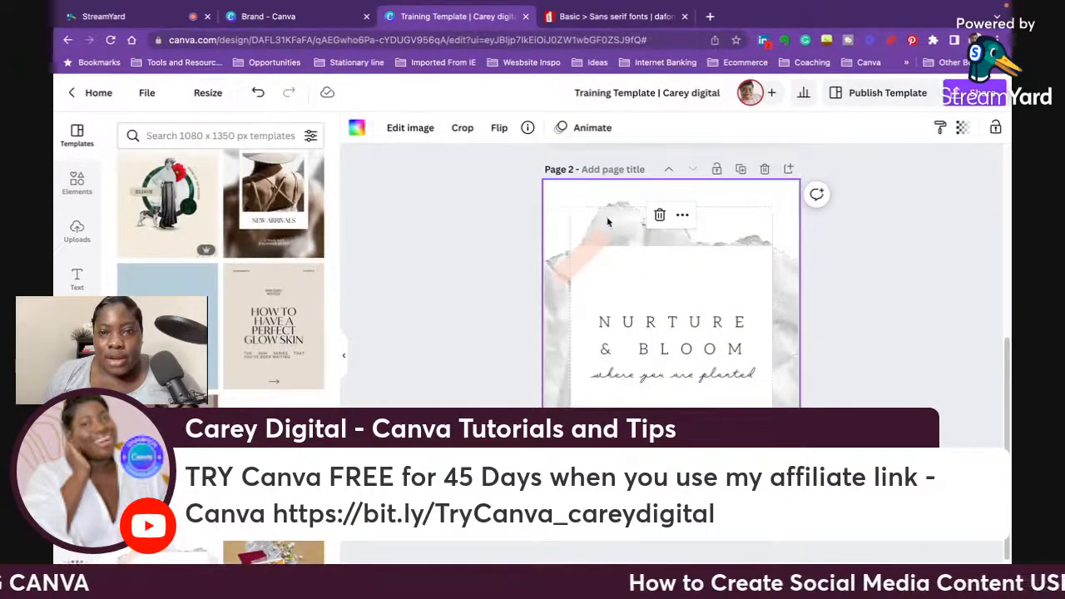
pyautogui.doubleClick(792, 349)
pyautogui.moveTo(789, 342); pyautogui.dragTo(714, 324)
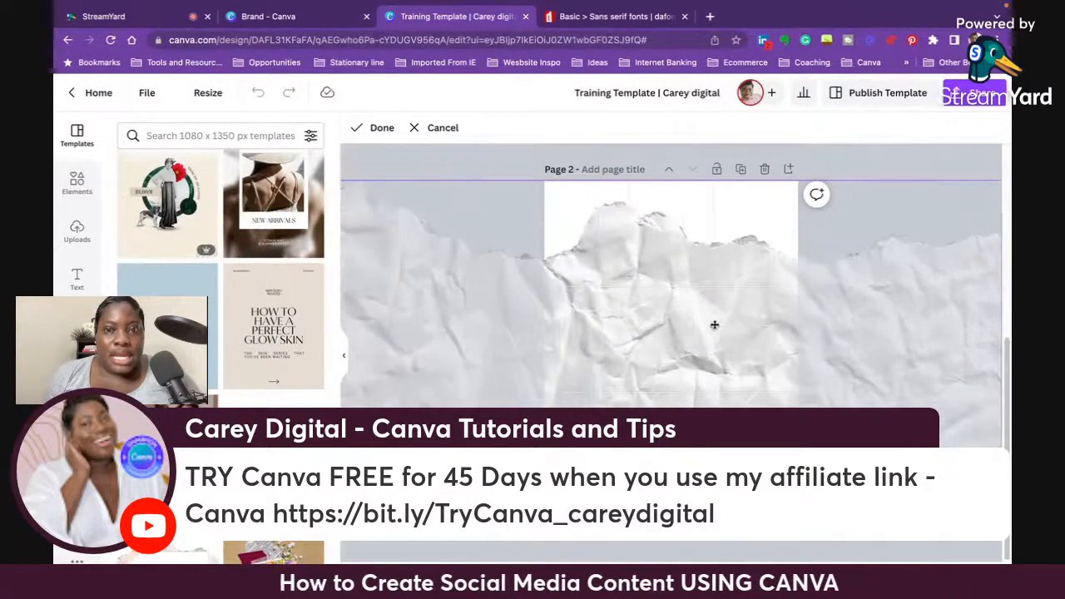
pyautogui.click(915, 159)
pyautogui.doubleClick(787, 263)
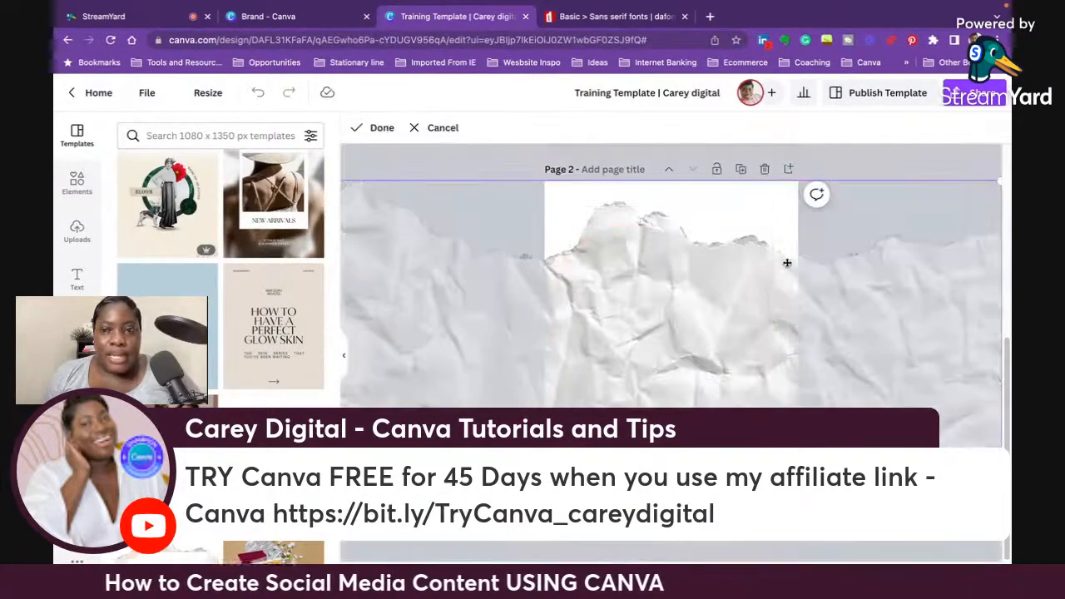
pyautogui.click(860, 178)
pyautogui.click(810, 265)
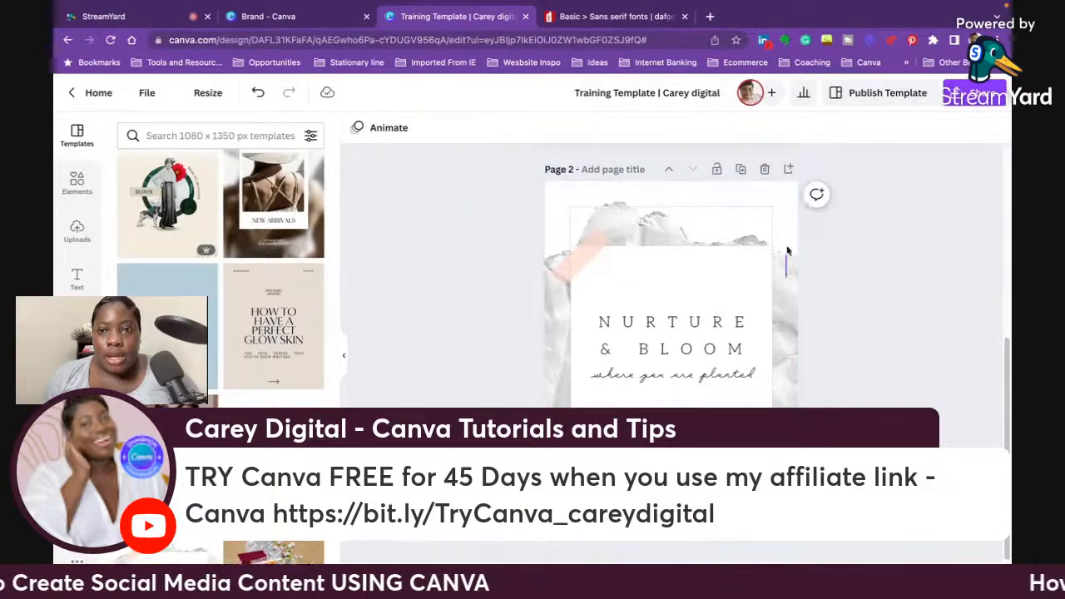
pyautogui.click(783, 286)
pyautogui.doubleClick(783, 286)
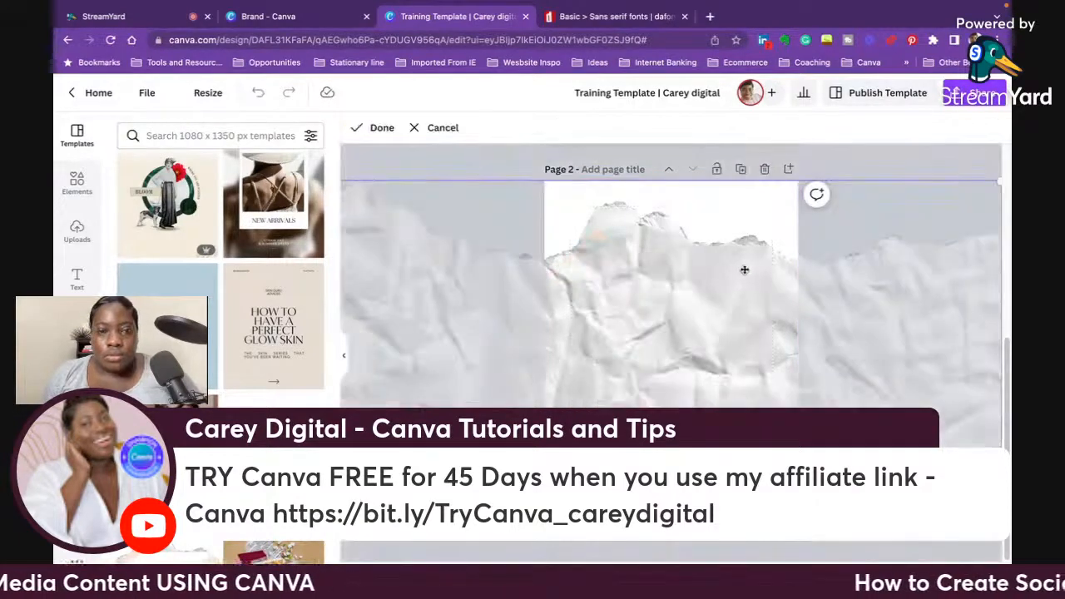
pyautogui.click(443, 127)
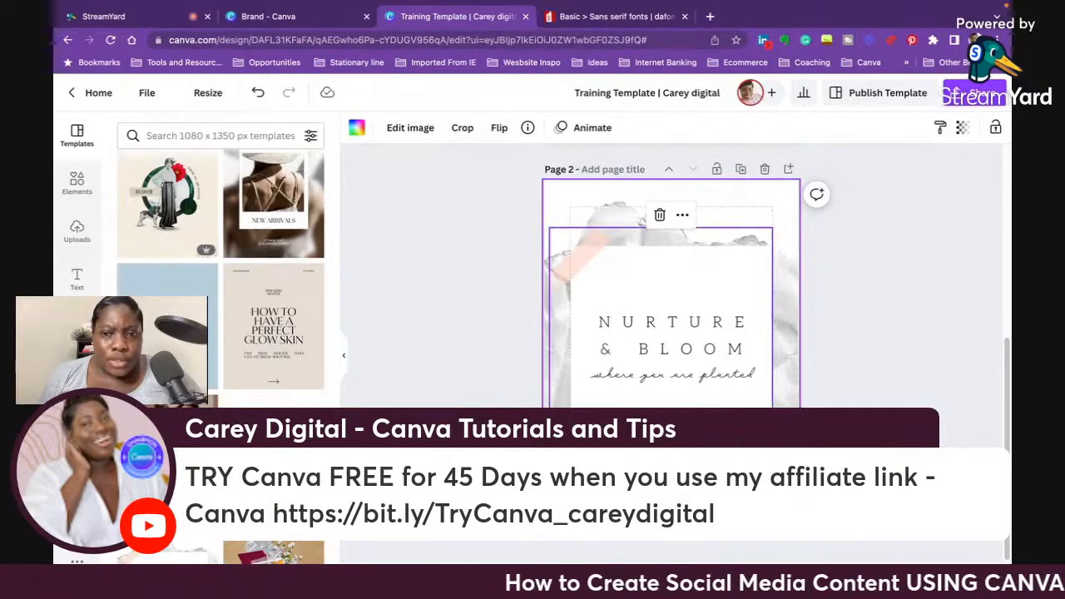
# Step: Replace the design on page 2 with the brown sunflower photo-collage template
pyautogui.click(664, 424)
pyautogui.scroll(-2, 274, 420)
pyautogui.click(274, 428)
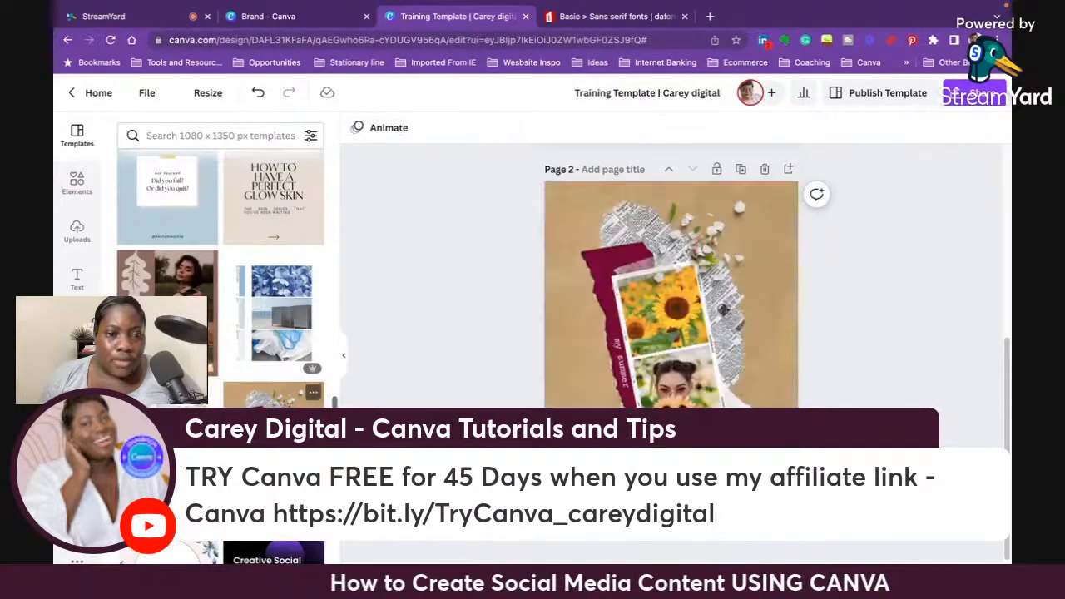
# Step: Move the torn maroon paper from page 2 to the announcement page, back again, and over the right side of the collage
pyautogui.click(596, 264)
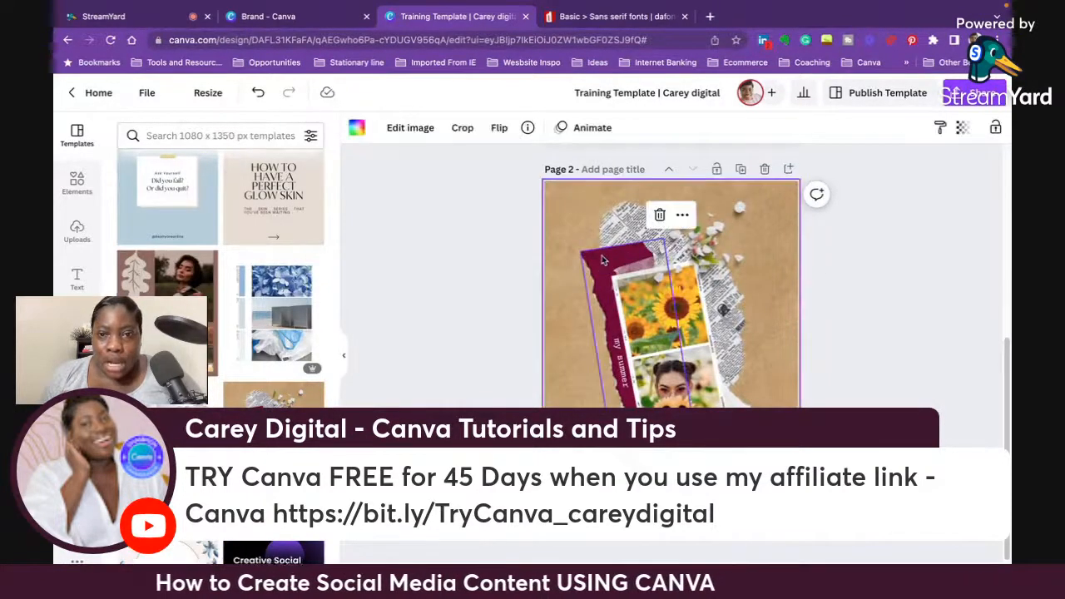
pyautogui.moveTo(602, 260); pyautogui.dragTo(594, 251)
pyautogui.scroll(3, 595, 278)
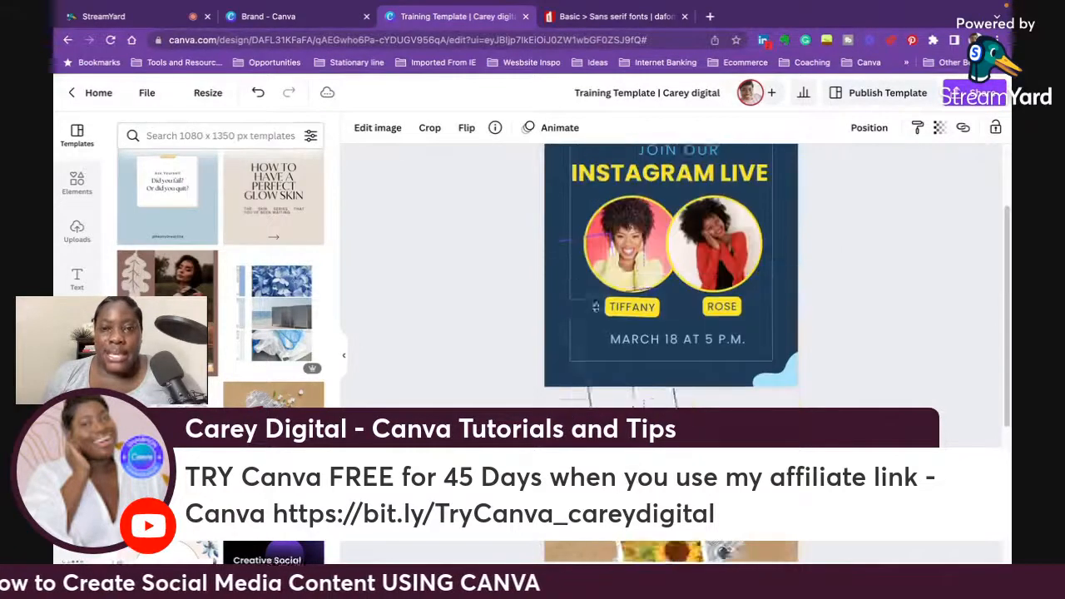
pyautogui.moveTo(596, 306); pyautogui.dragTo(605, 462)
pyautogui.scroll(-3, 623, 374)
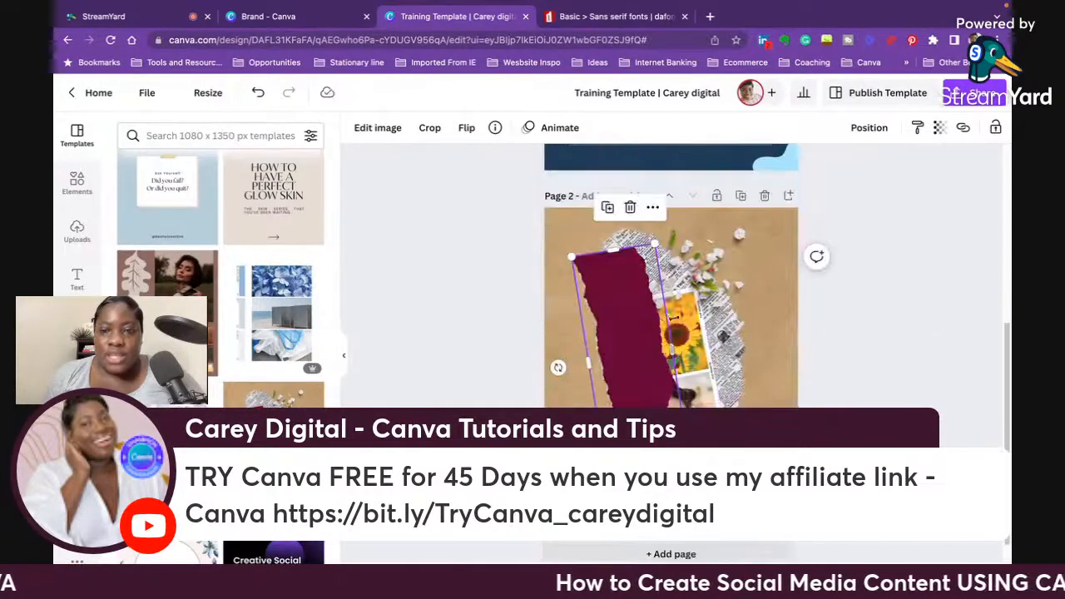
pyautogui.moveTo(624, 358); pyautogui.dragTo(732, 410)
# Step: Move the butterfly from the collage on page 2 to the announcement page, beside the left guest photo
pyautogui.moveTo(614, 470); pyautogui.dragTo(624, 183)
pyautogui.scroll(1, 632, 205)
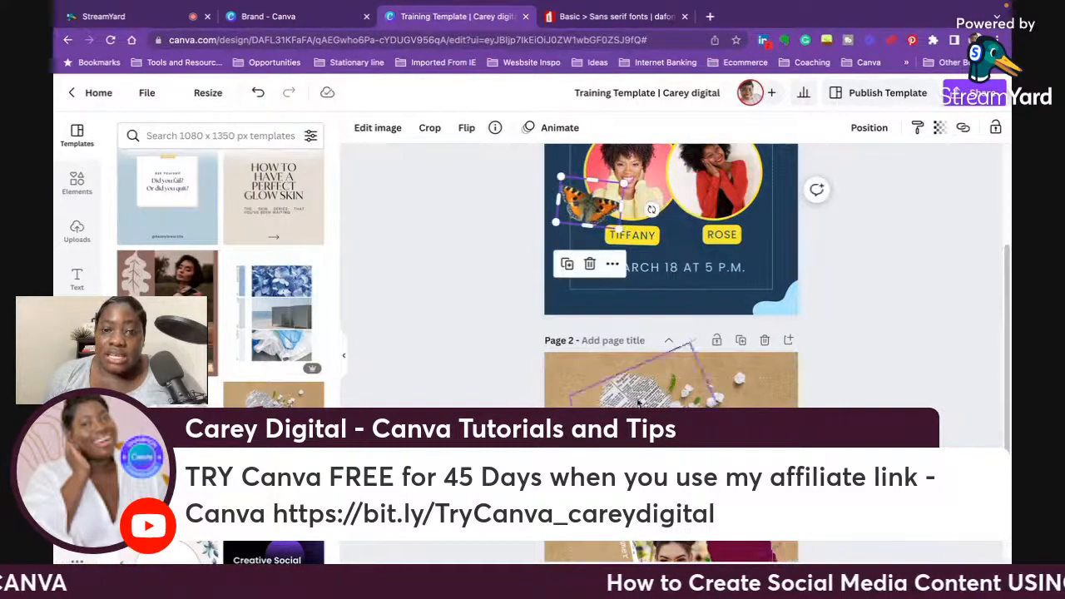
pyautogui.scroll(-2, 638, 277)
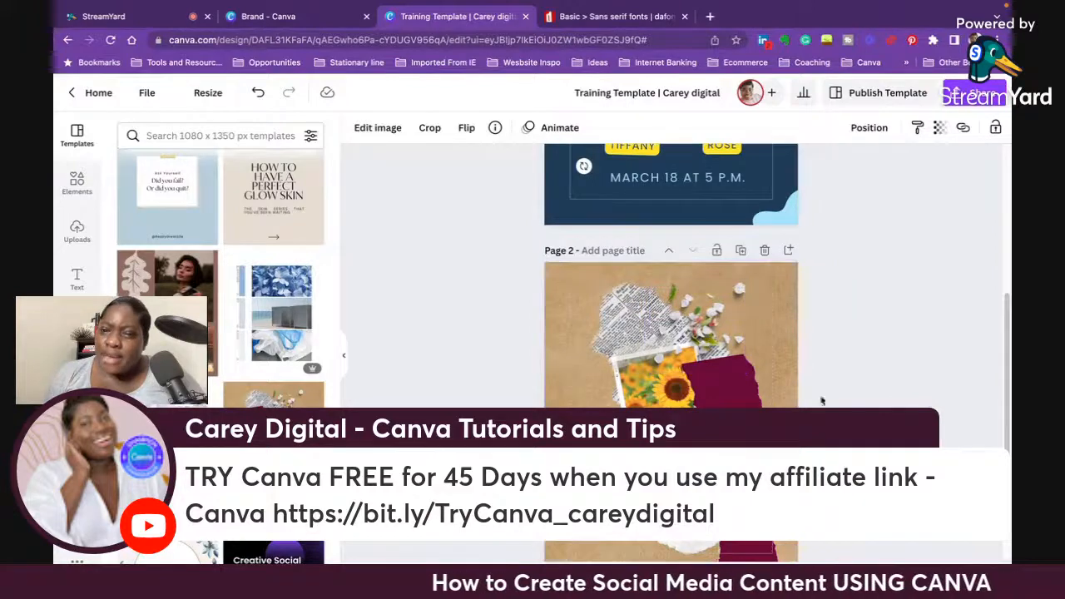
pyautogui.scroll(3, 638, 277)
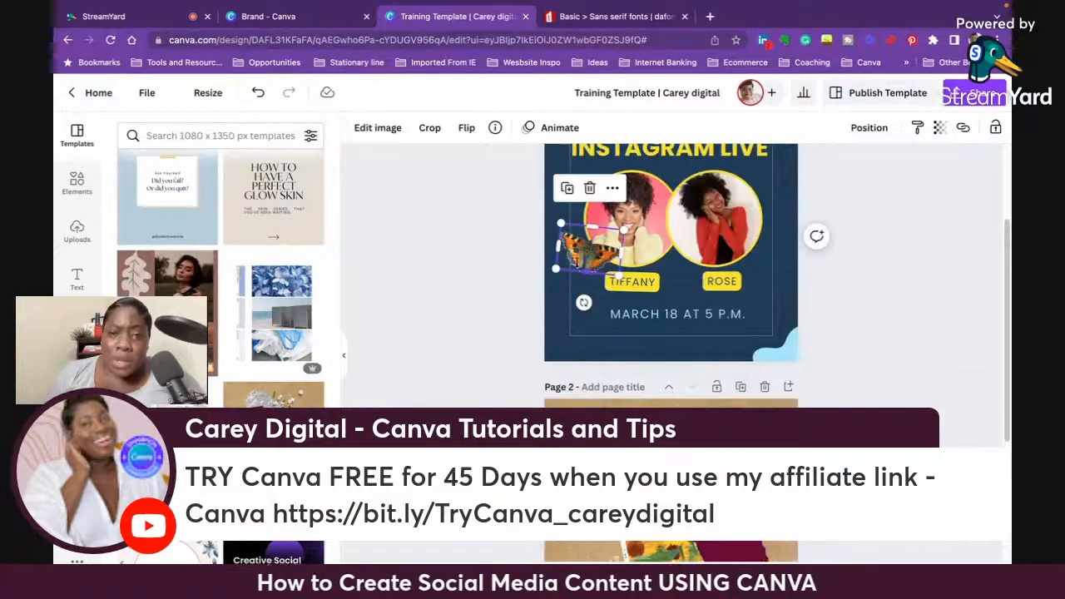
# Step: Delete the butterfly from the announcement page, remove the collage page and bring back a blank page 2
pyautogui.click(589, 188)
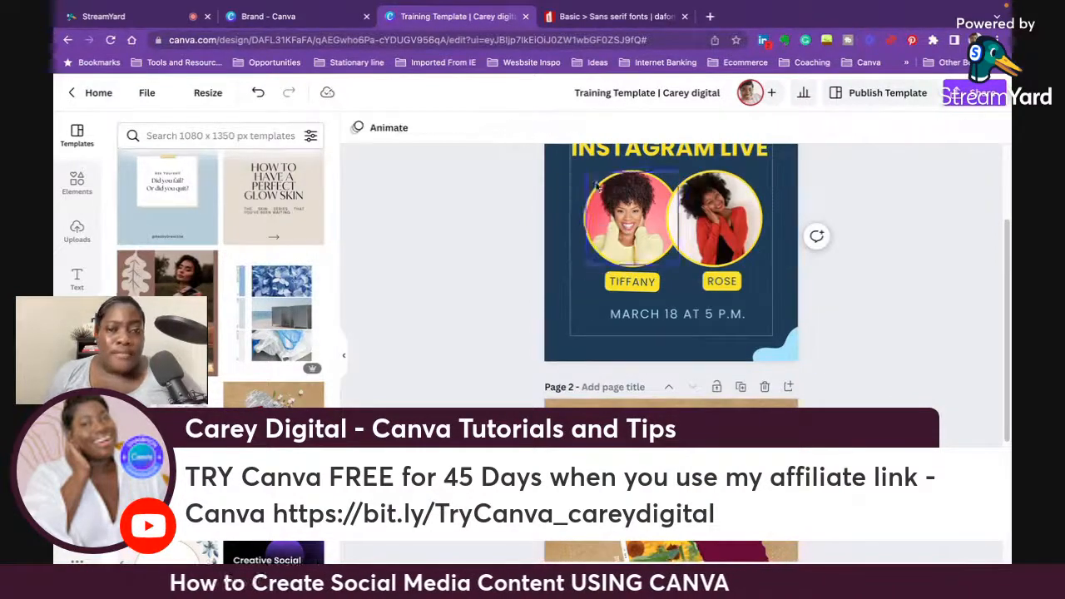
pyautogui.click(764, 388)
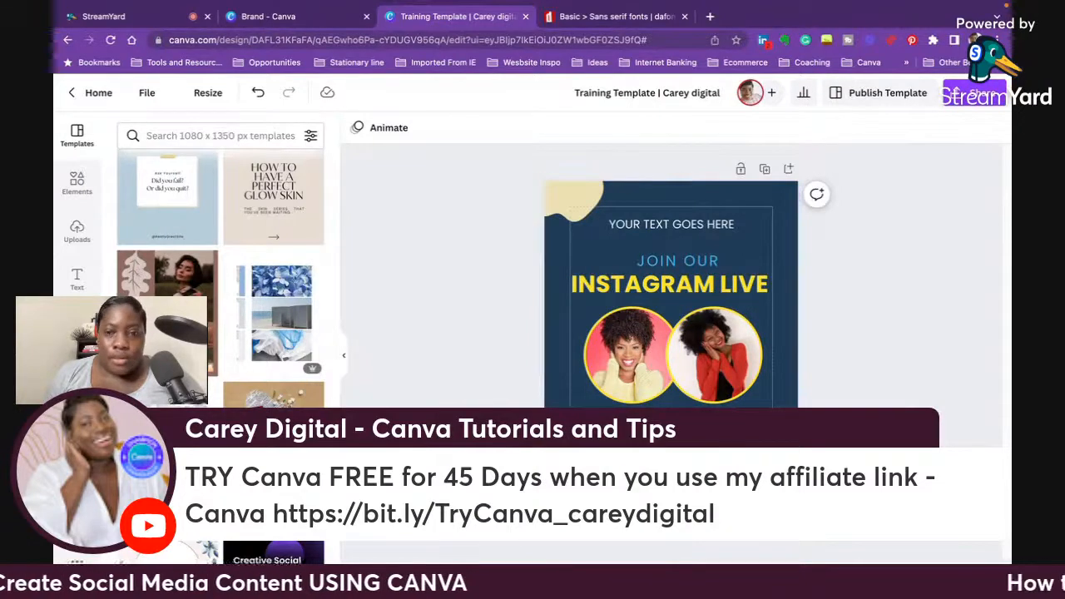
pyautogui.hotkey('ctrl', 'z')
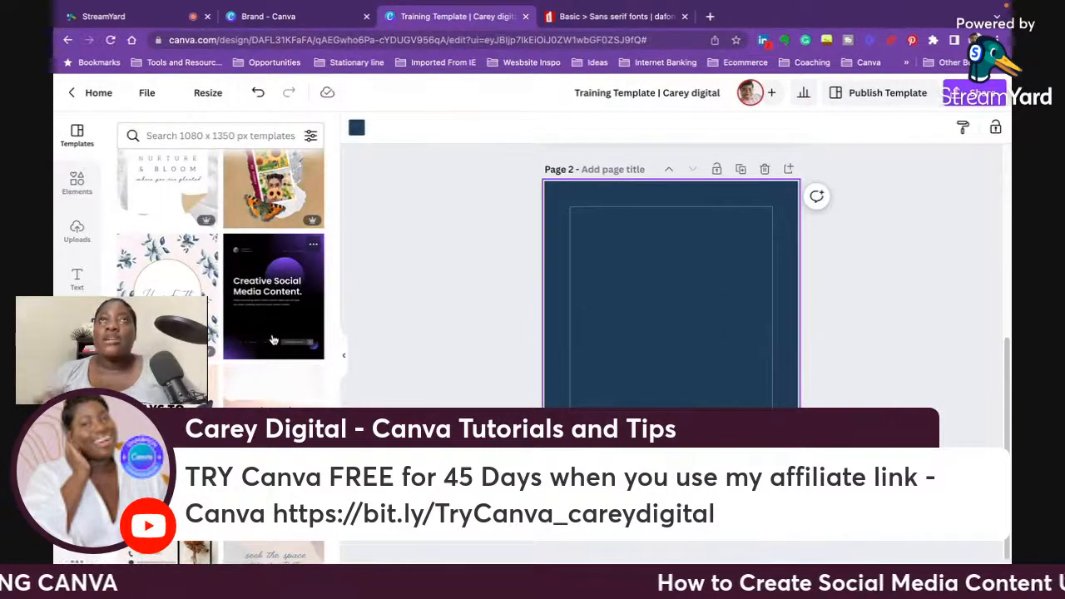
pyautogui.scroll(5, 687, 307)
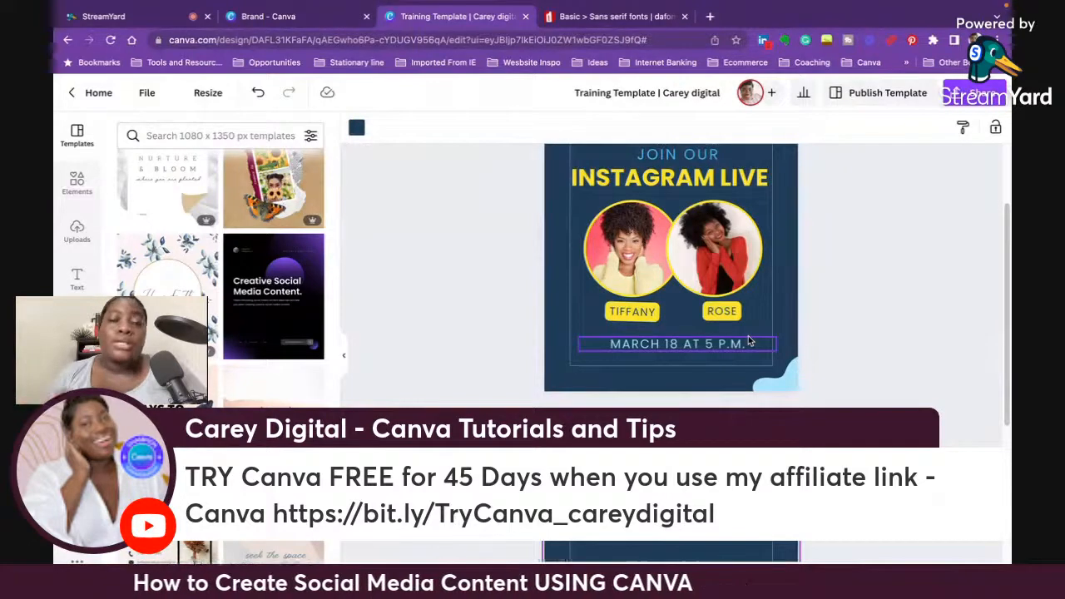
# Step: Delete the "YOUR TEXT GOES HERE" line from the announcement on page 1
pyautogui.scroll(3, 846, 307)
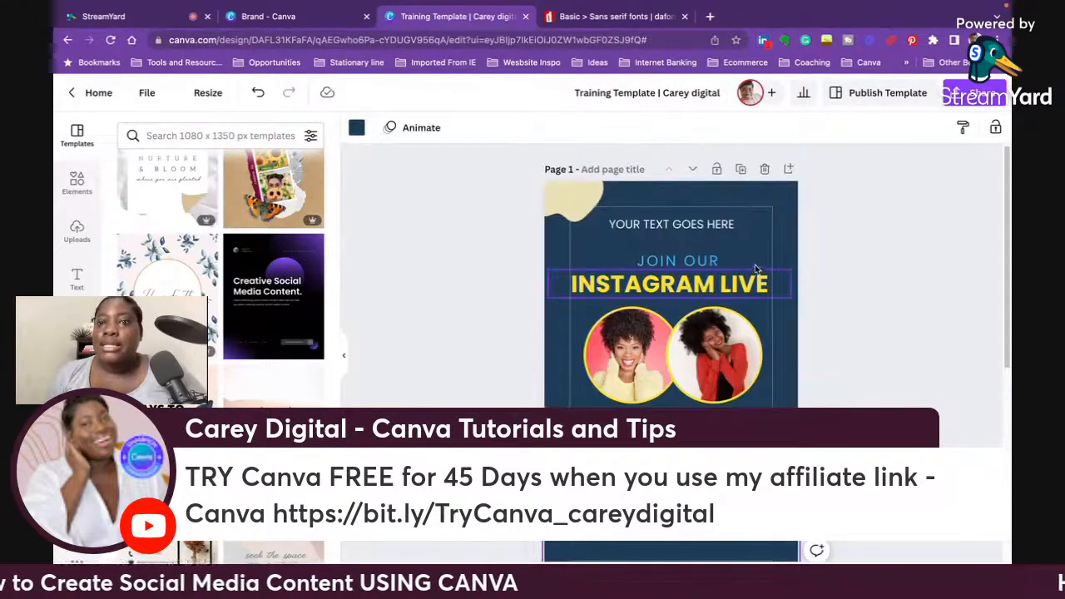
pyautogui.click(718, 228)
pyautogui.press('Delete')
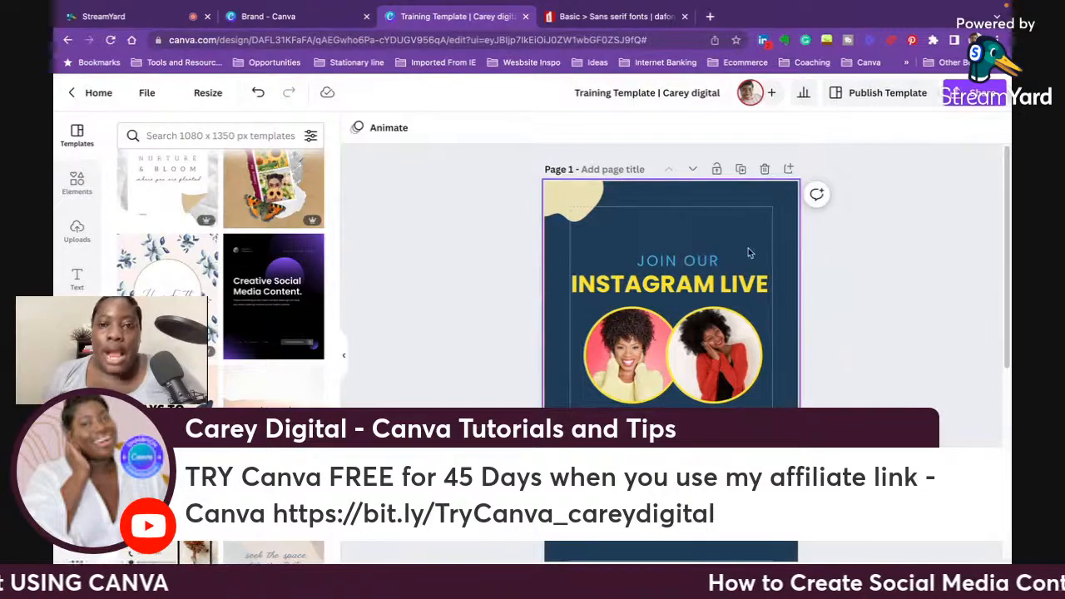
# Step: Move the cream blob fully onto page 1 and bring the light blue blob from the lower corner up to overlap its right side
pyautogui.click(557, 221)
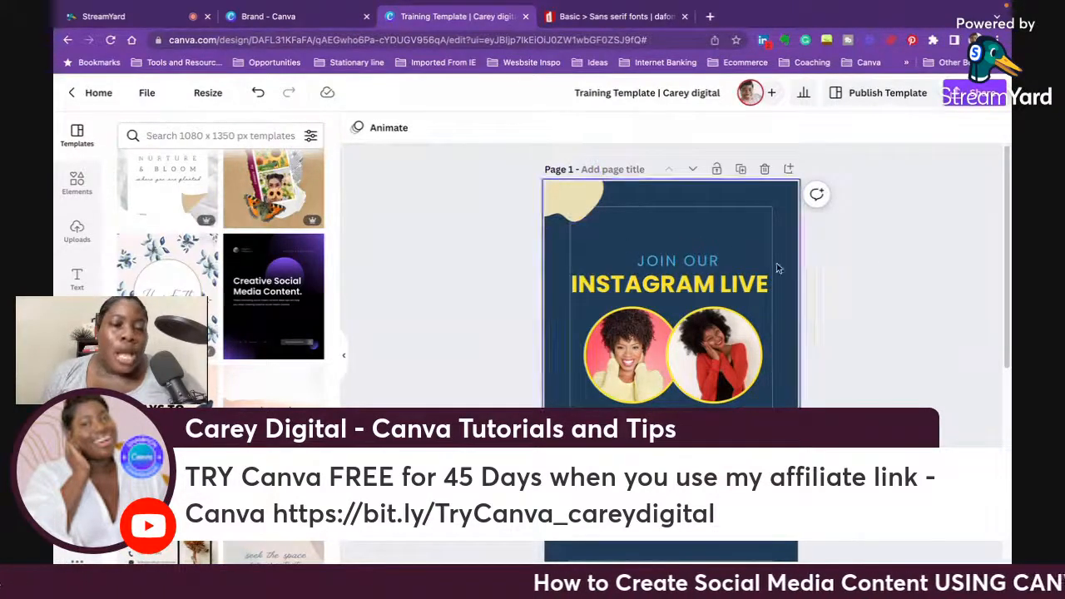
pyautogui.click(580, 207)
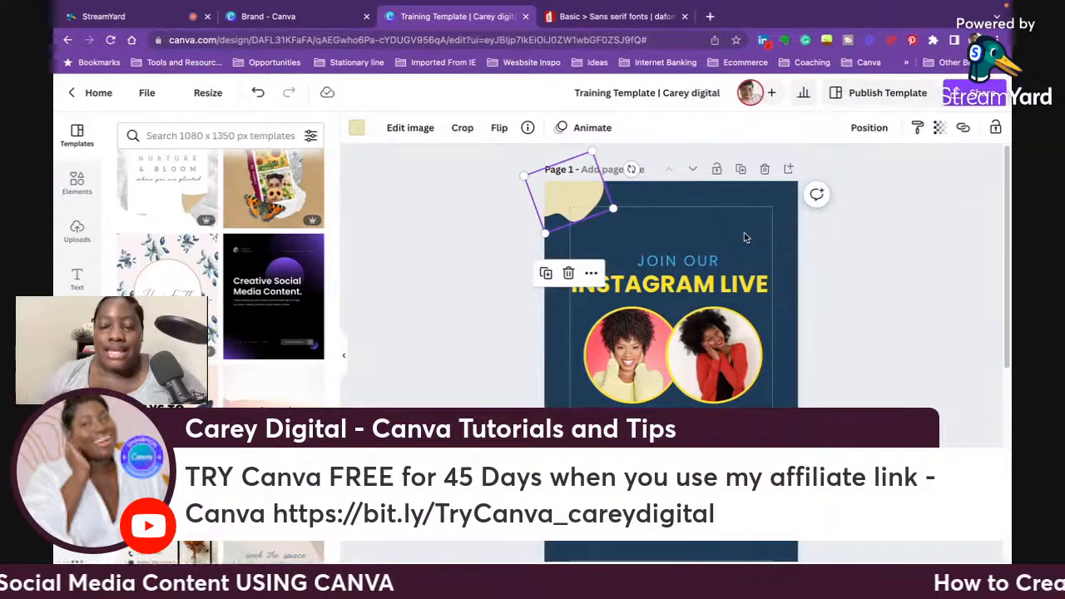
pyautogui.moveTo(571, 201); pyautogui.dragTo(597, 223)
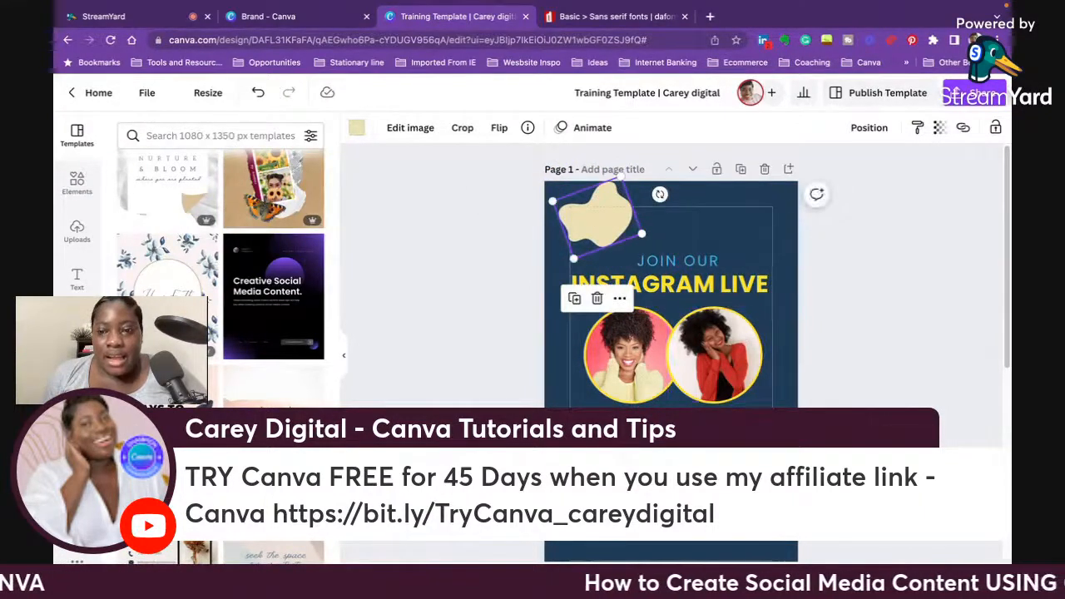
pyautogui.moveTo(737, 469); pyautogui.dragTo(674, 214)
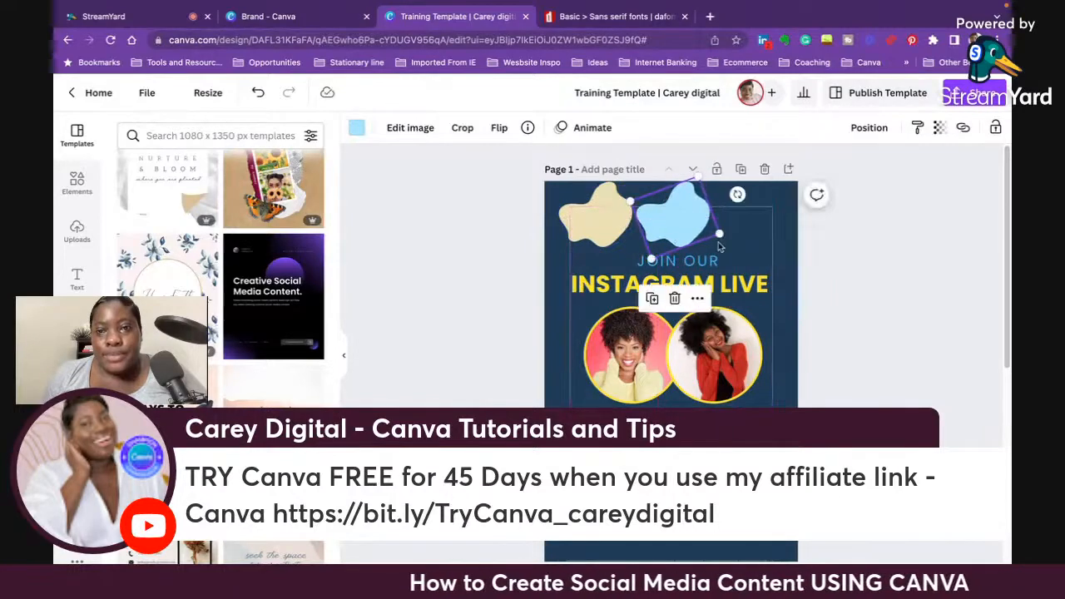
pyautogui.moveTo(865, 243); pyautogui.dragTo(551, 221)
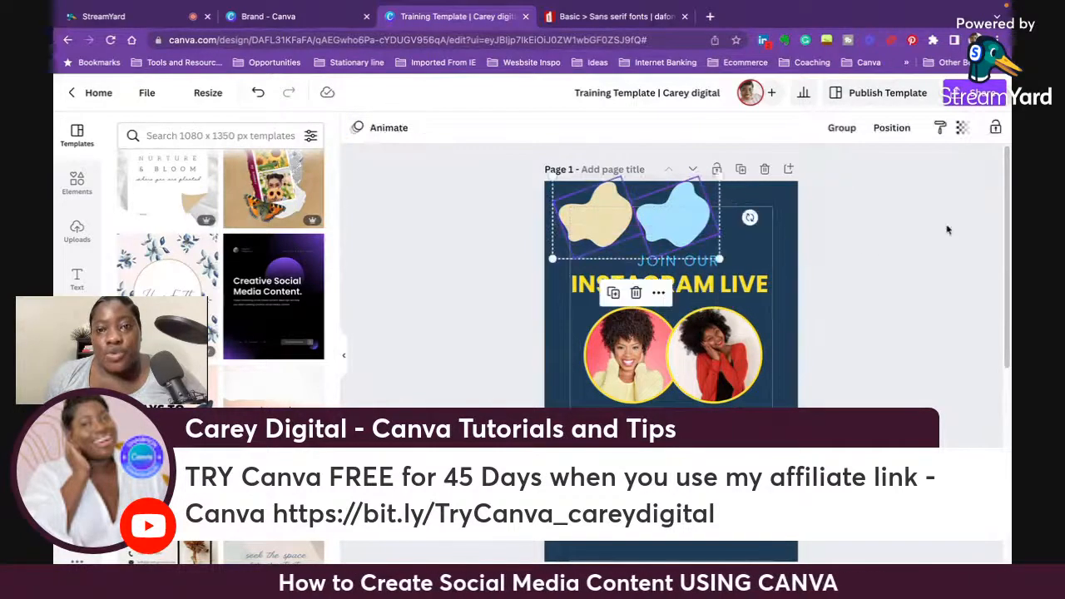
pyautogui.click(825, 251)
pyautogui.click(685, 215)
pyautogui.moveTo(686, 215); pyautogui.dragTo(653, 211)
pyautogui.click(822, 222)
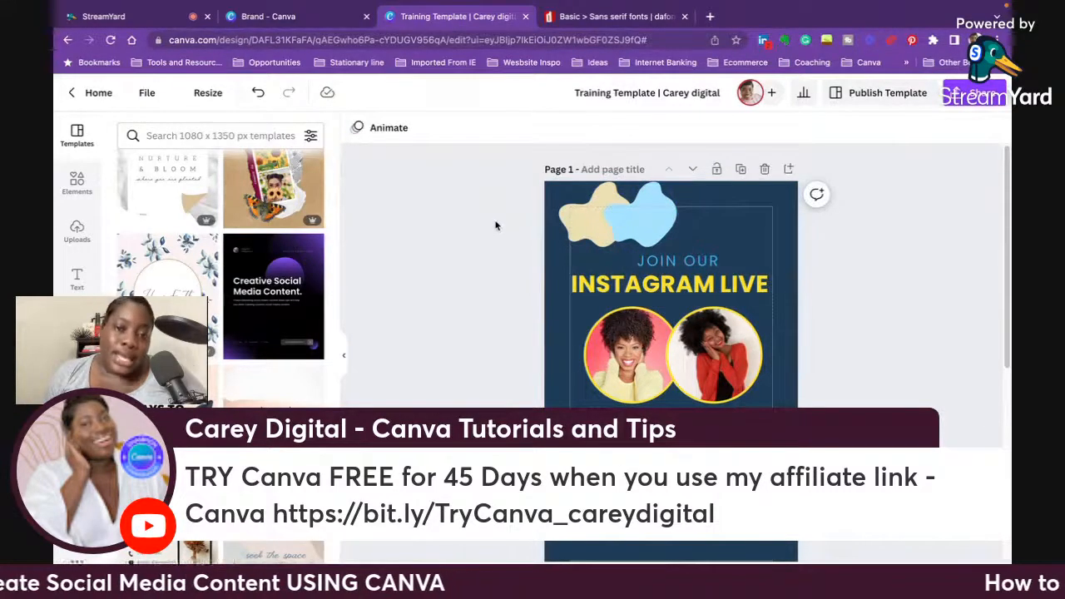
# Step: Group the cream and light blue blobs, then shrink the group into the page's upper-left corner
pyautogui.moveTo(508, 218); pyautogui.dragTo(682, 228)
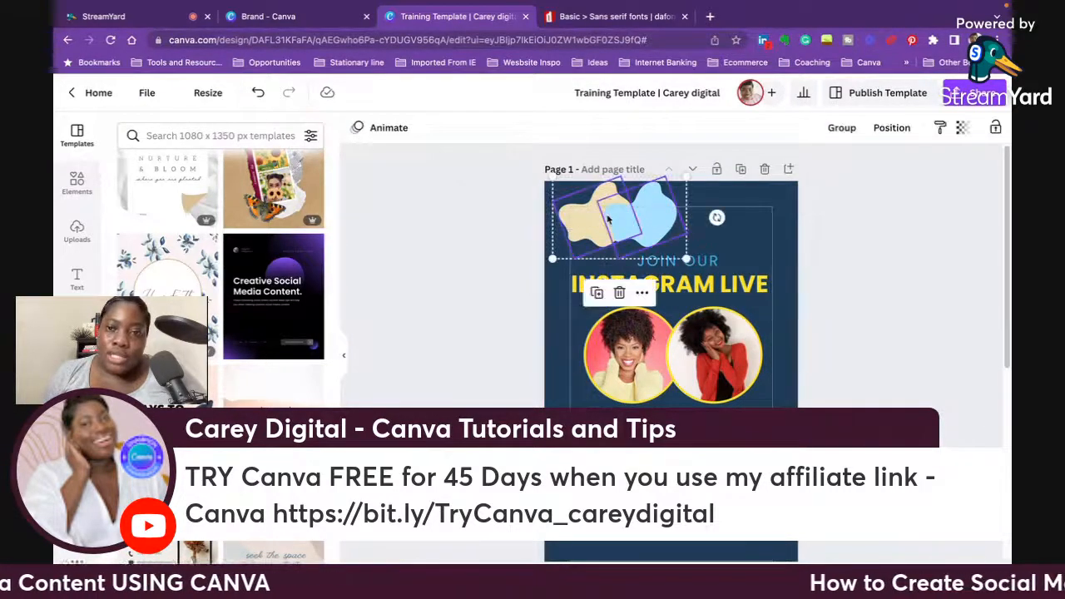
pyautogui.click(458, 235)
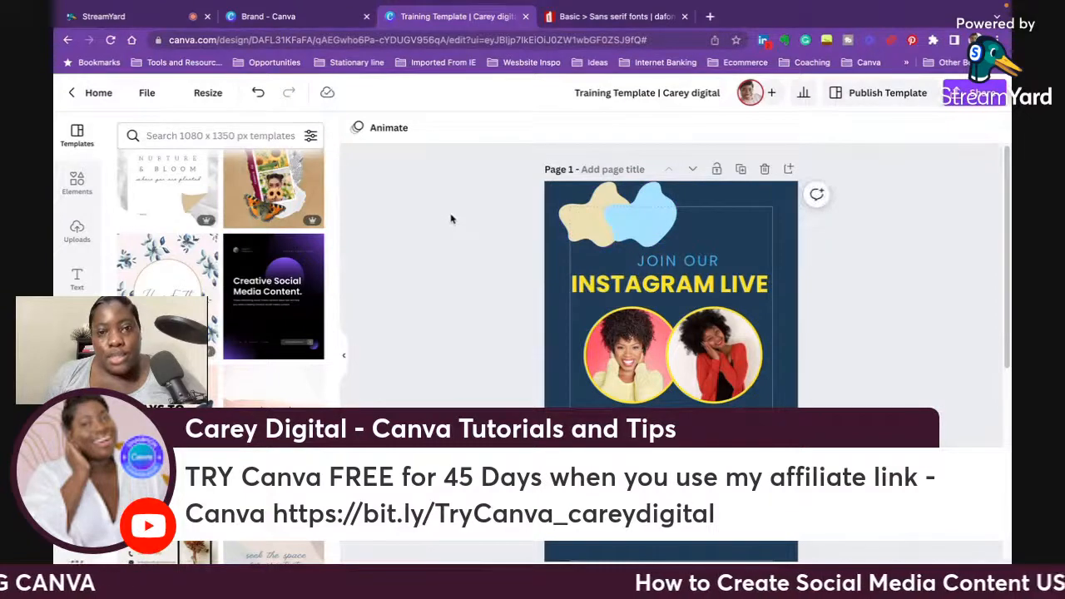
pyautogui.moveTo(405, 214); pyautogui.dragTo(728, 227)
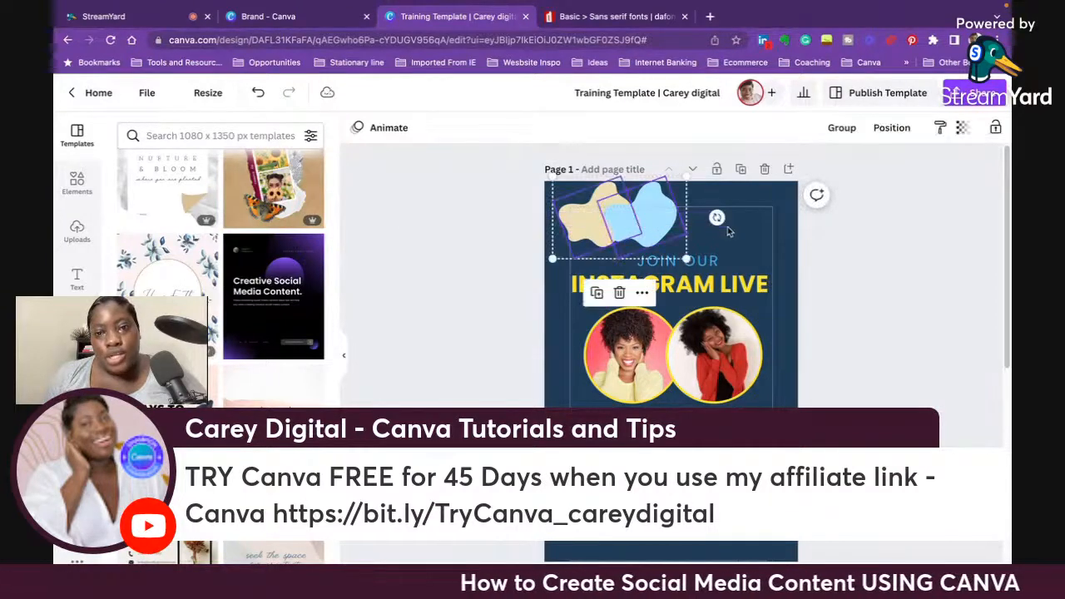
pyautogui.click(841, 130)
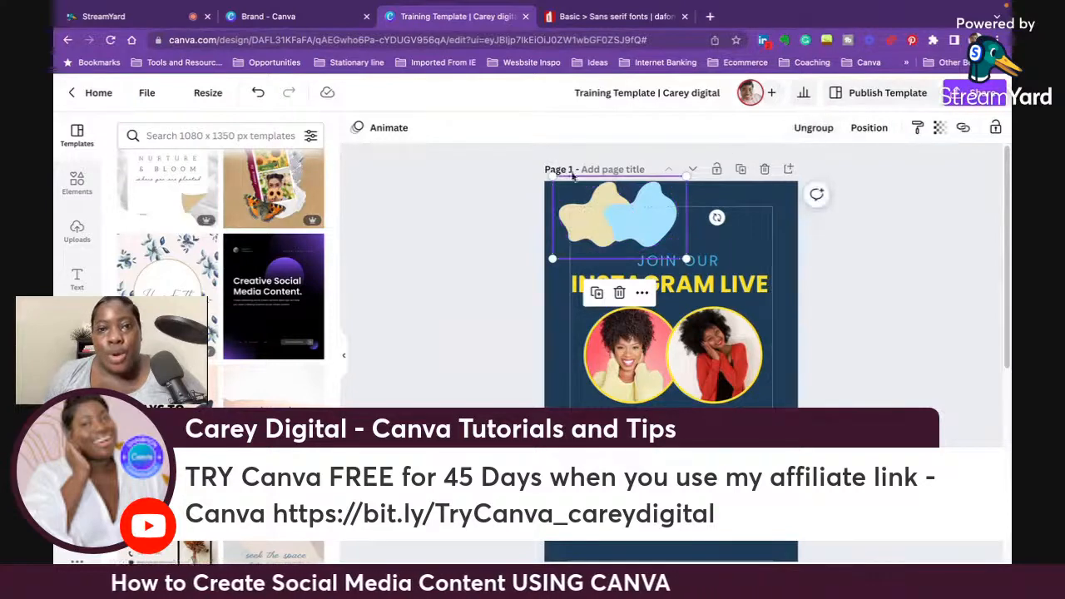
pyautogui.moveTo(552, 175); pyautogui.dragTo(603, 205)
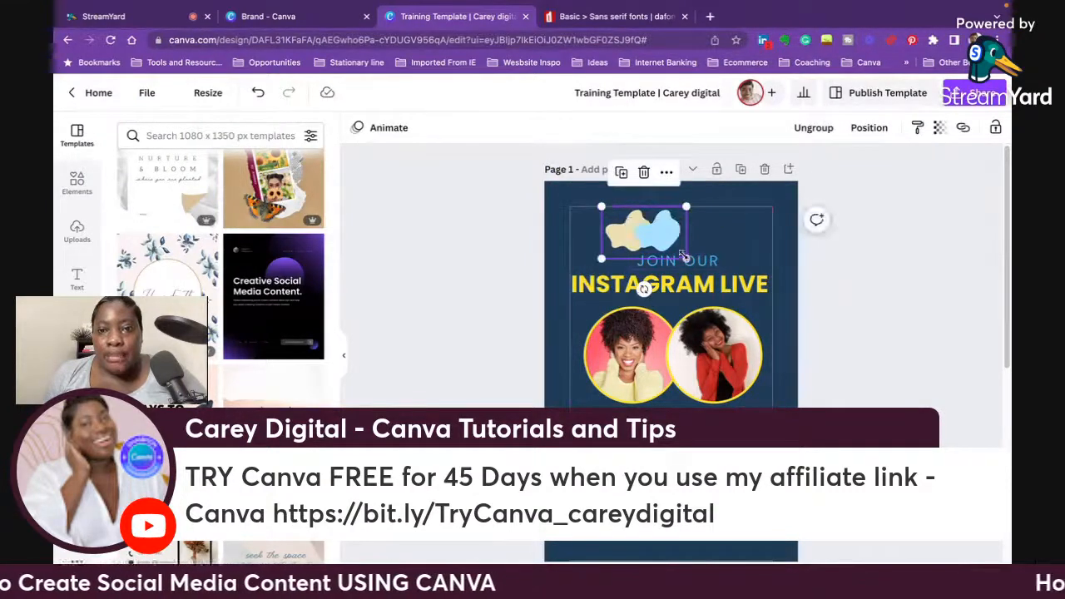
pyautogui.moveTo(686, 258); pyautogui.dragTo(577, 194)
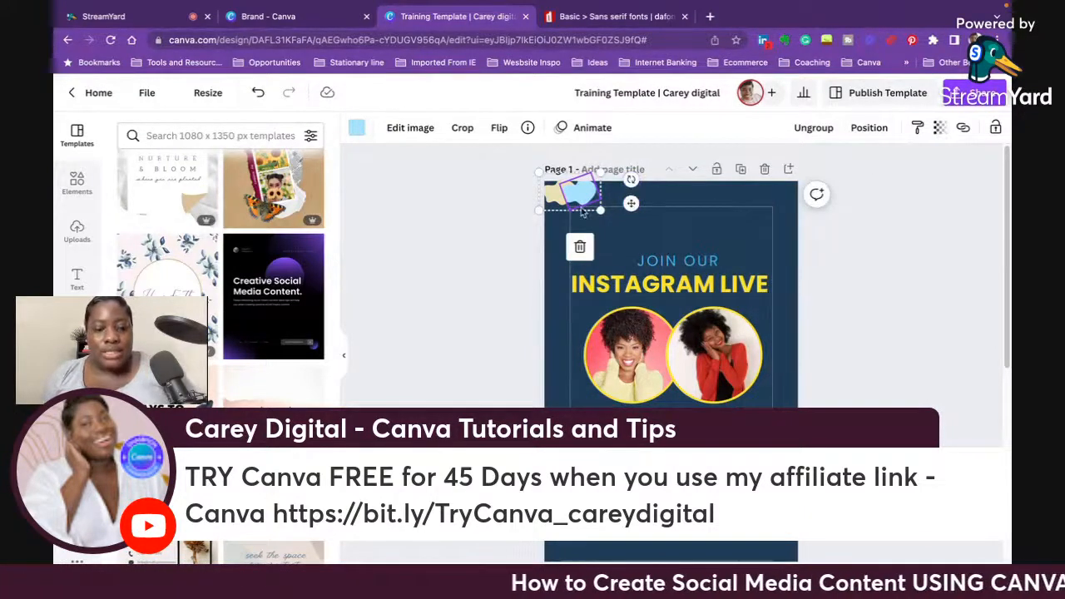
# Step: Duplicate the blob pair twice and line the copies up side by side along the page's upper edge
pyautogui.press('super+d')
pyautogui.moveTo(584, 197); pyautogui.dragTo(626, 190)
pyautogui.doubleClick(629, 200)
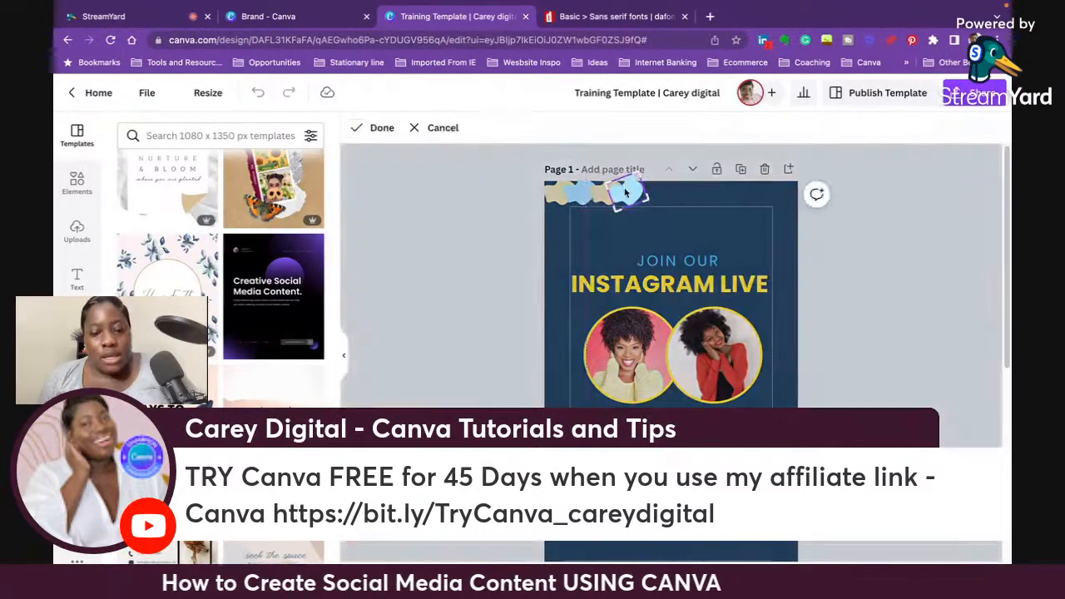
pyautogui.keyDown('shift'); pyautogui.click(624, 199); pyautogui.keyUp('shift')
pyautogui.keyDown('shift'); pyautogui.click(624, 200); pyautogui.keyUp('shift')
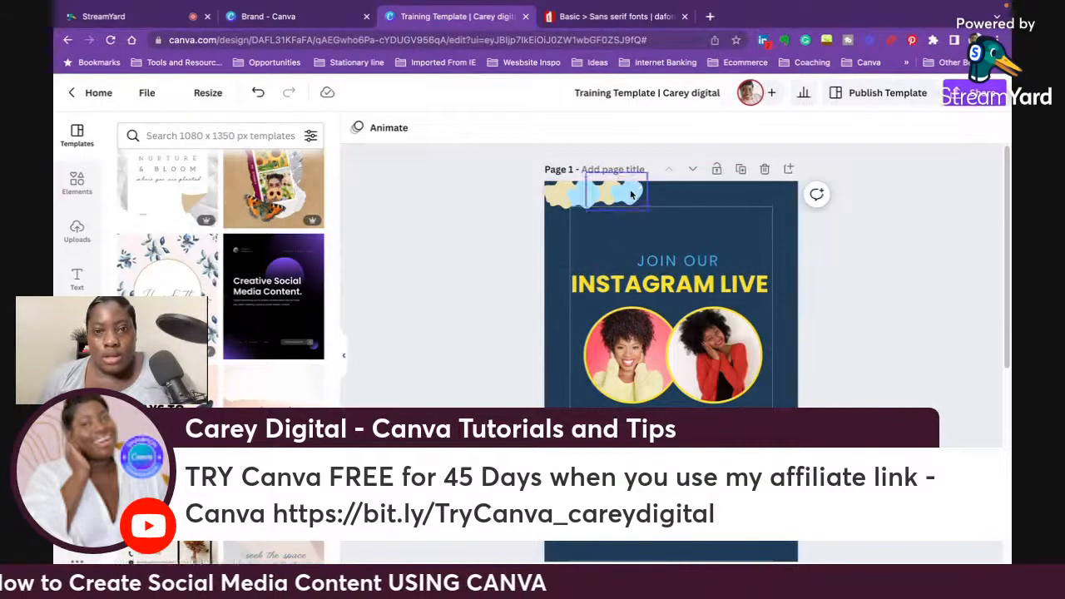
pyautogui.click(628, 193)
pyautogui.moveTo(628, 194); pyautogui.dragTo(674, 193)
# Step: Recolour the blobs along the upper edge: the first yellow, the second brand mid-blue and the third yellow
pyautogui.click(548, 194)
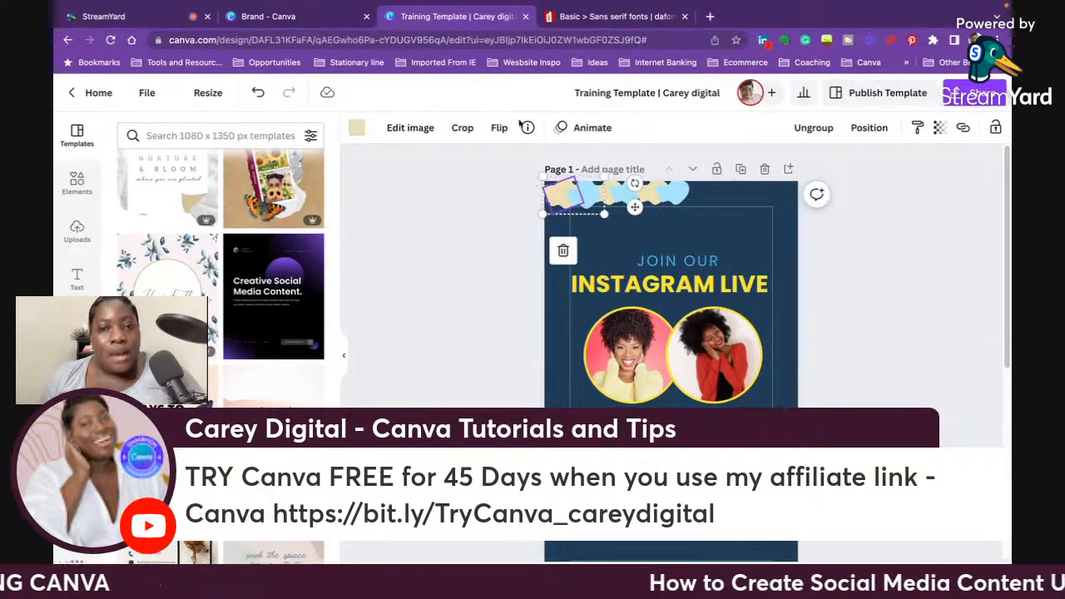
pyautogui.click(356, 127)
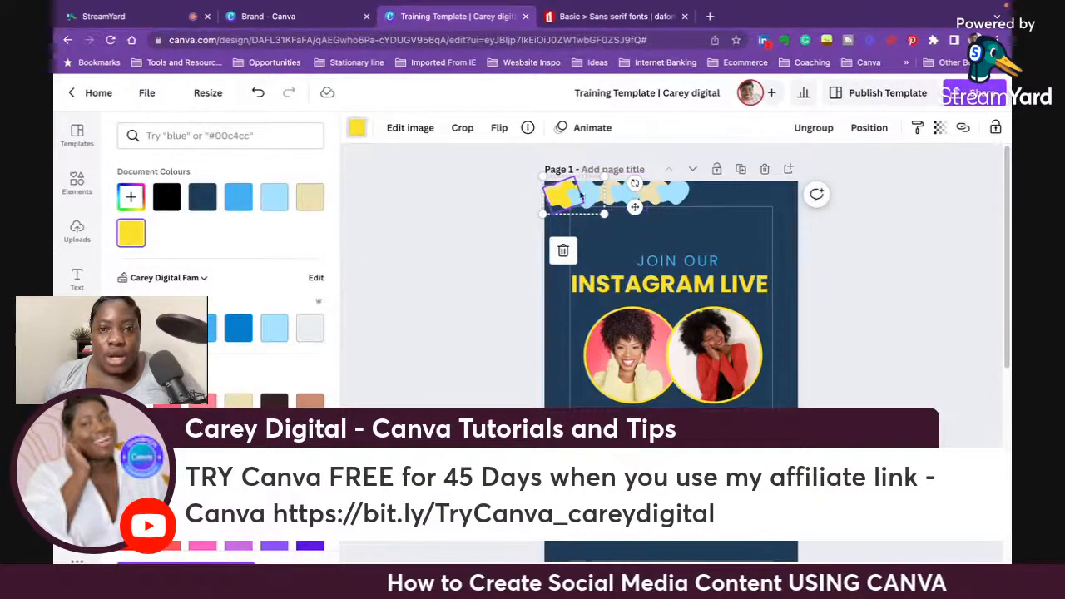
pyautogui.click(274, 197)
pyautogui.click(238, 328)
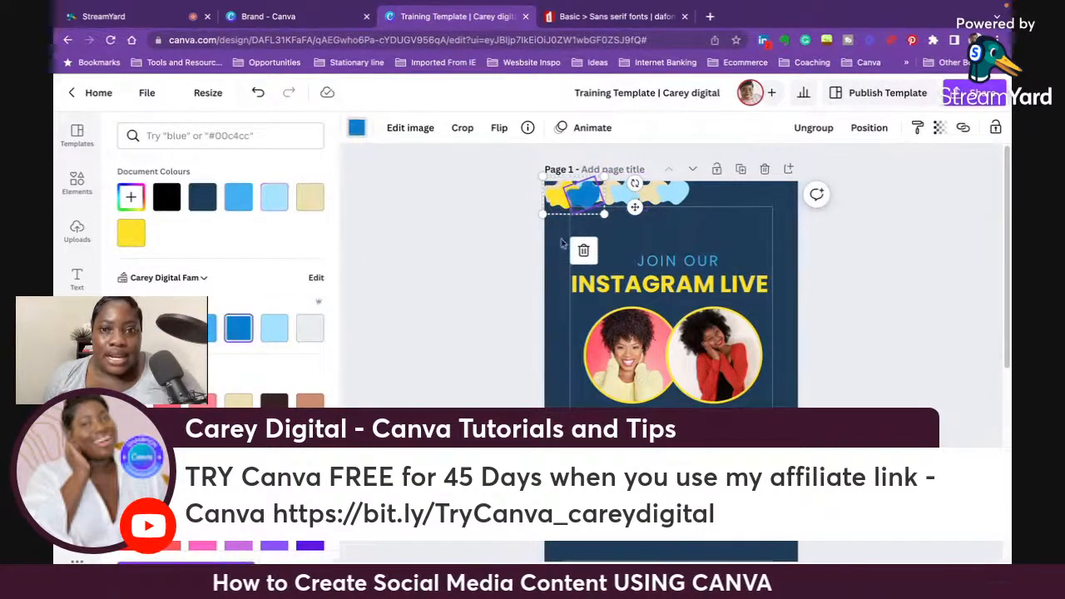
pyautogui.click(611, 204)
pyautogui.click(238, 328)
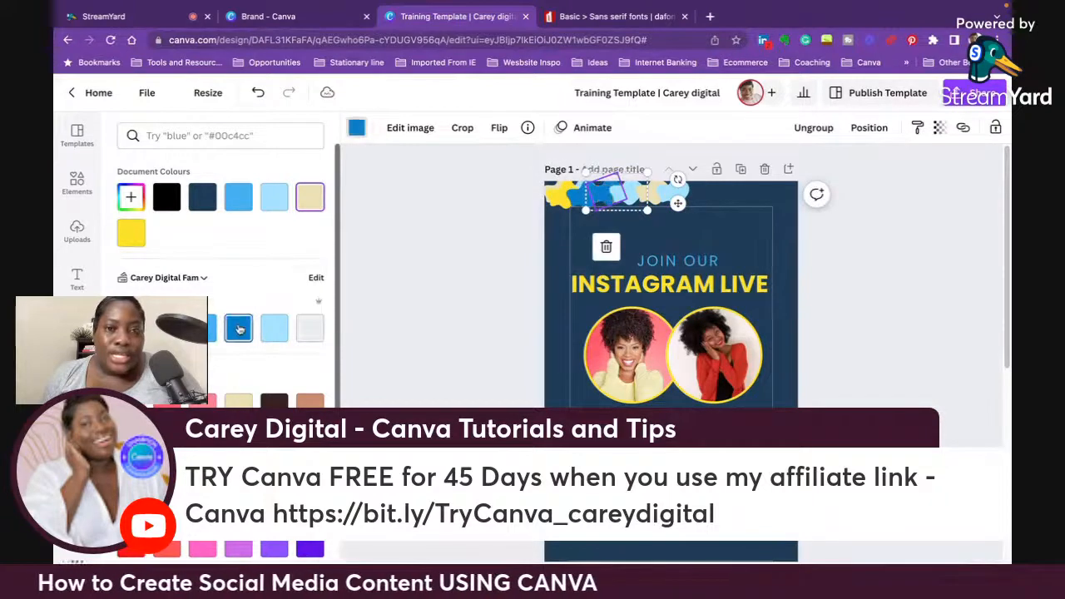
pyautogui.click(131, 231)
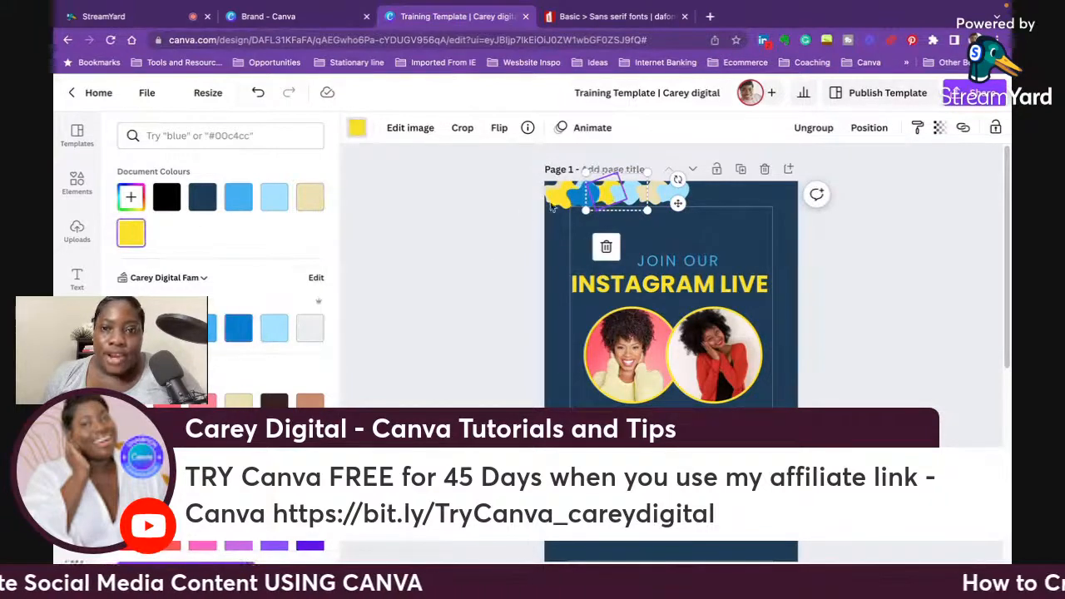
# Step: Recolour the cream blob of the last pair and the first blob of the row to the brand light grey
pyautogui.click(643, 196)
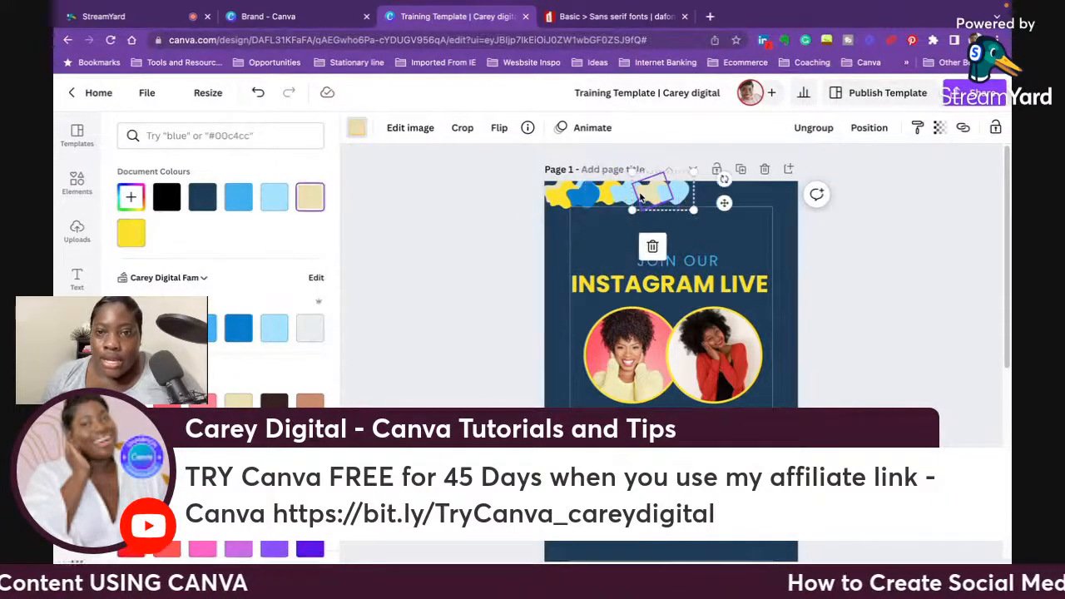
pyautogui.click(309, 328)
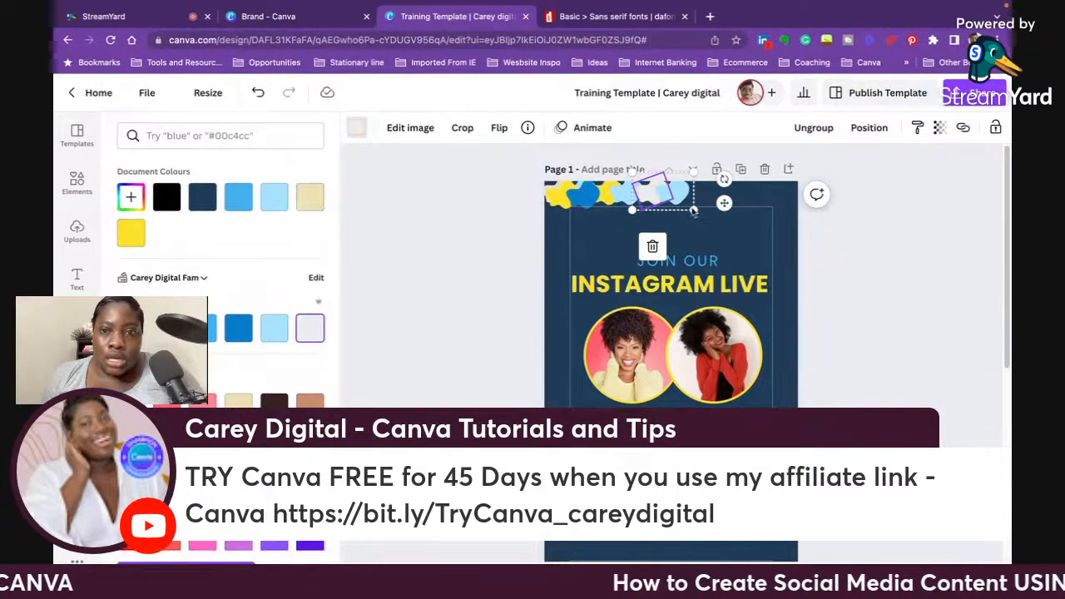
pyautogui.click(566, 196)
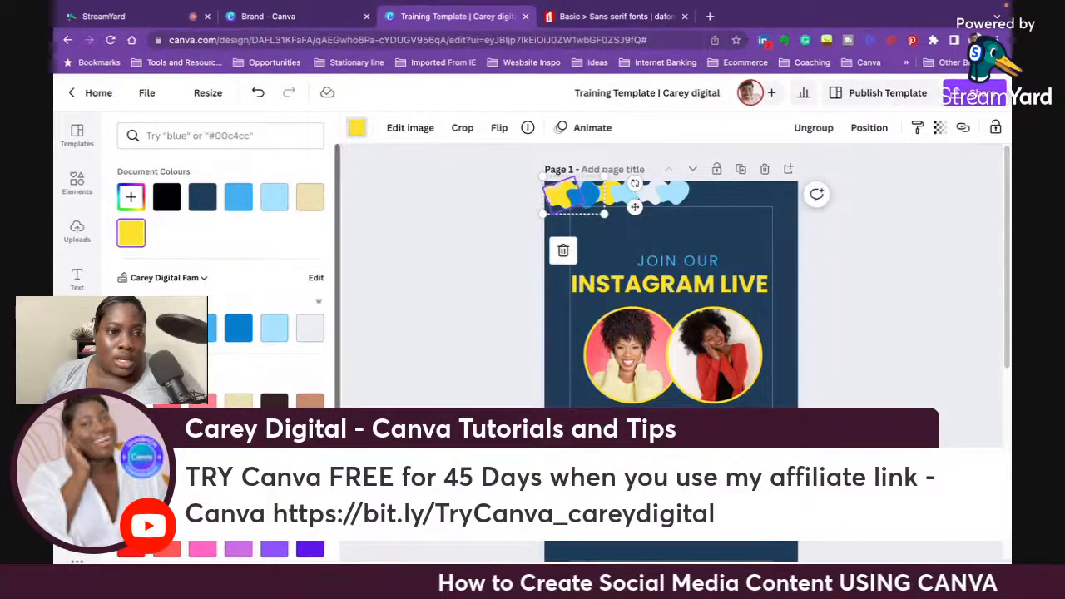
pyautogui.click(310, 327)
# Step: Shift the first blob pair left so that it runs past the page's left edge
pyautogui.click(567, 199)
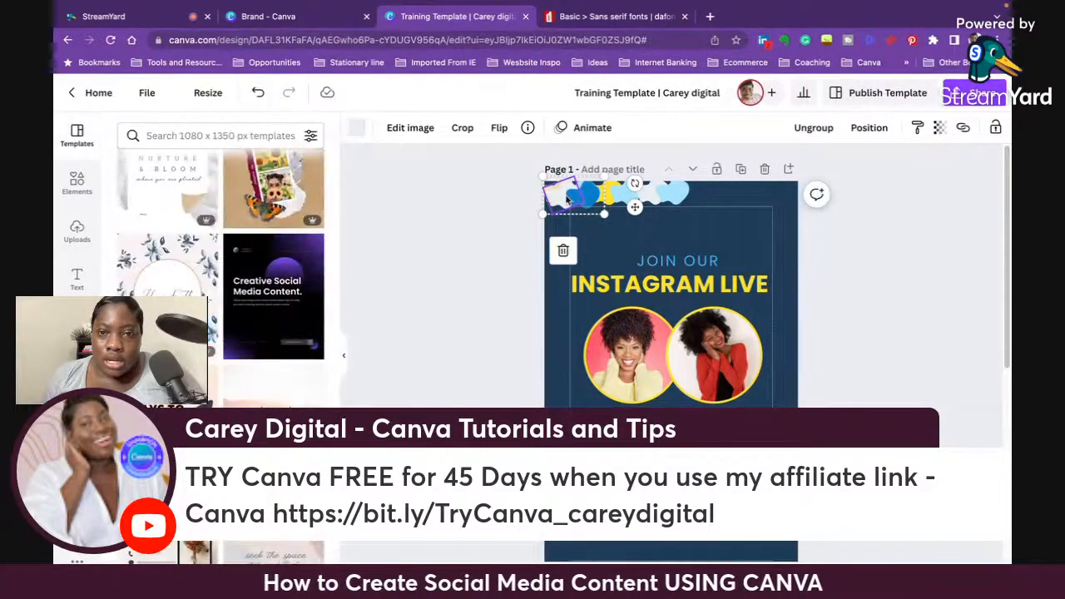
pyautogui.moveTo(578, 198)
pyautogui.mouseDown()
pyautogui.moveTo(630, 234)
pyautogui.moveTo(563, 209)
pyautogui.moveTo(566, 187)
pyautogui.mouseUp()
pyautogui.click(565, 203)
pyautogui.press('Delete')
# Step: Group all the blobs and enlarge the group so it forms a border across the page's upper edge
pyautogui.moveTo(891, 218); pyautogui.dragTo(567, 197)
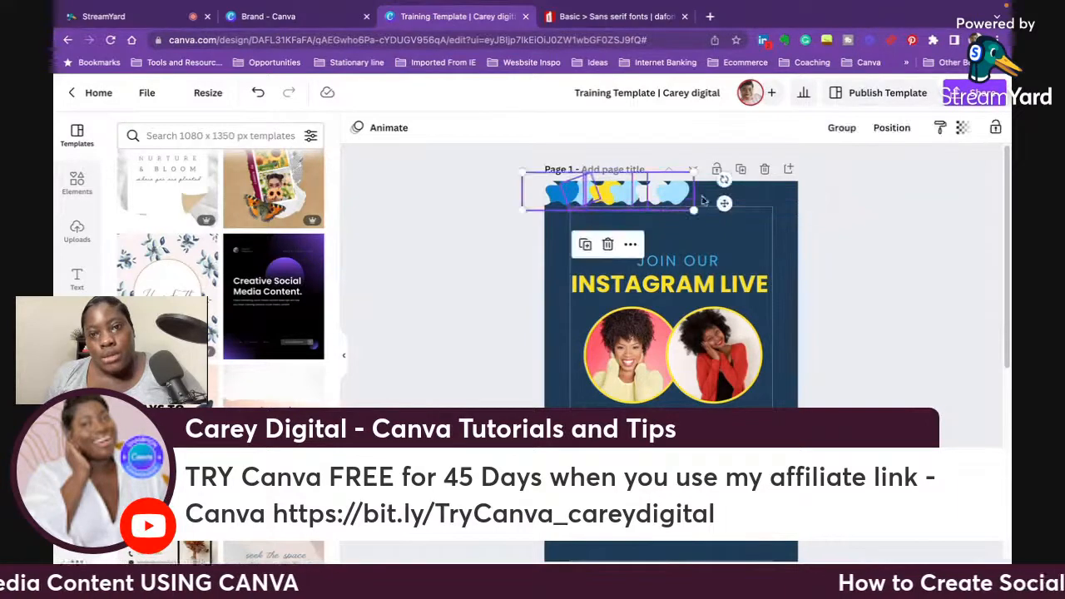
pyautogui.click(841, 127)
pyautogui.moveTo(693, 208); pyautogui.dragTo(806, 235)
pyautogui.moveTo(740, 210); pyautogui.dragTo(739, 185)
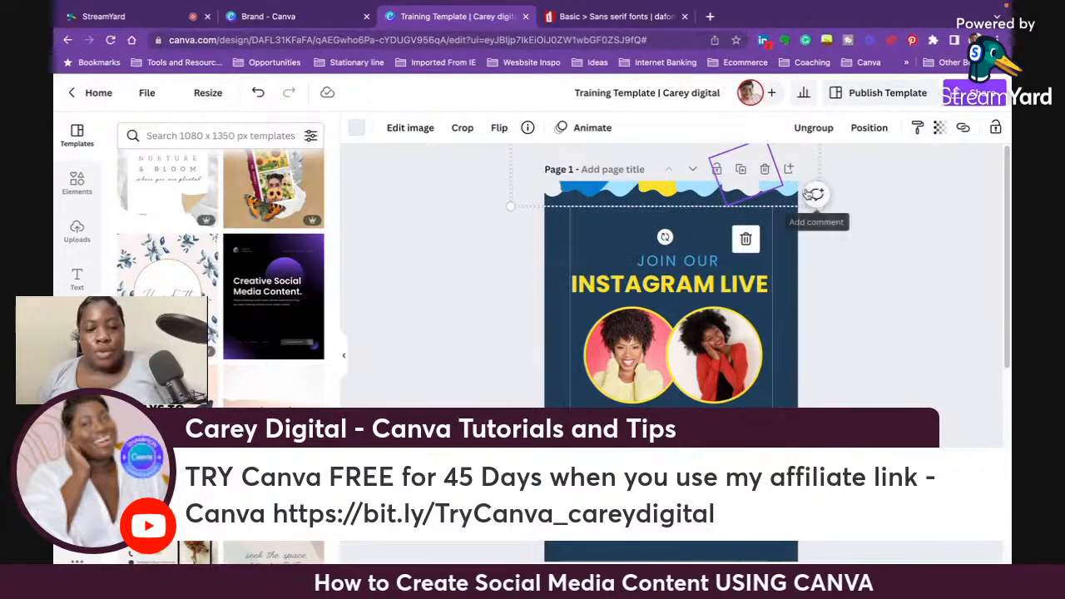
# Step: Duplicate the blob border, rotate the copy diagonally and place it over the page's lower-right corner
pyautogui.press('super+d')
pyautogui.moveTo(713, 192); pyautogui.dragTo(712, 492)
pyautogui.moveTo(669, 544); pyautogui.dragTo(733, 504)
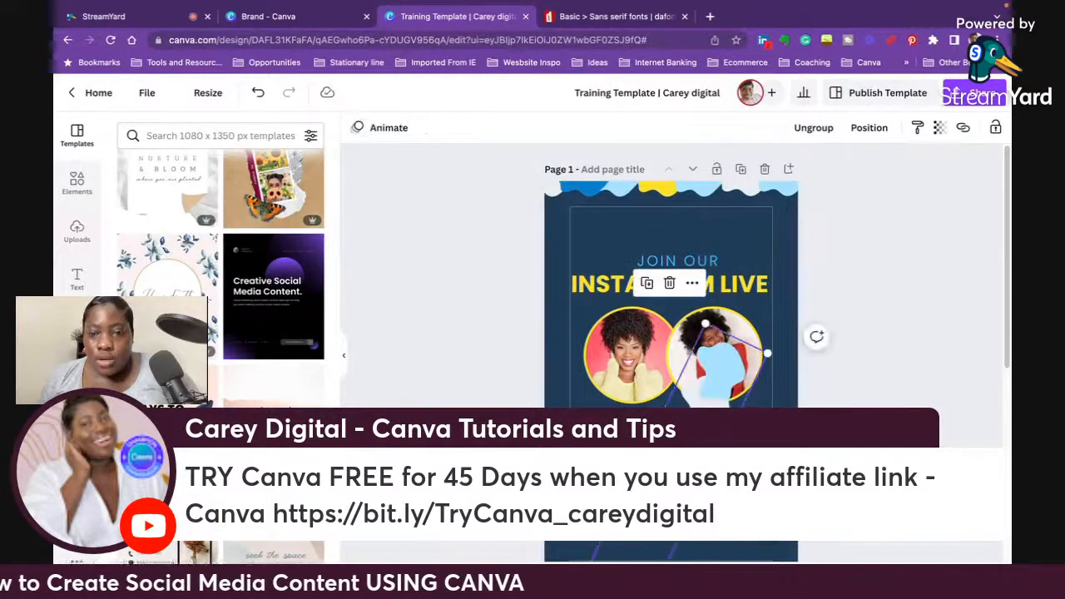
pyautogui.moveTo(717, 371); pyautogui.dragTo(828, 416)
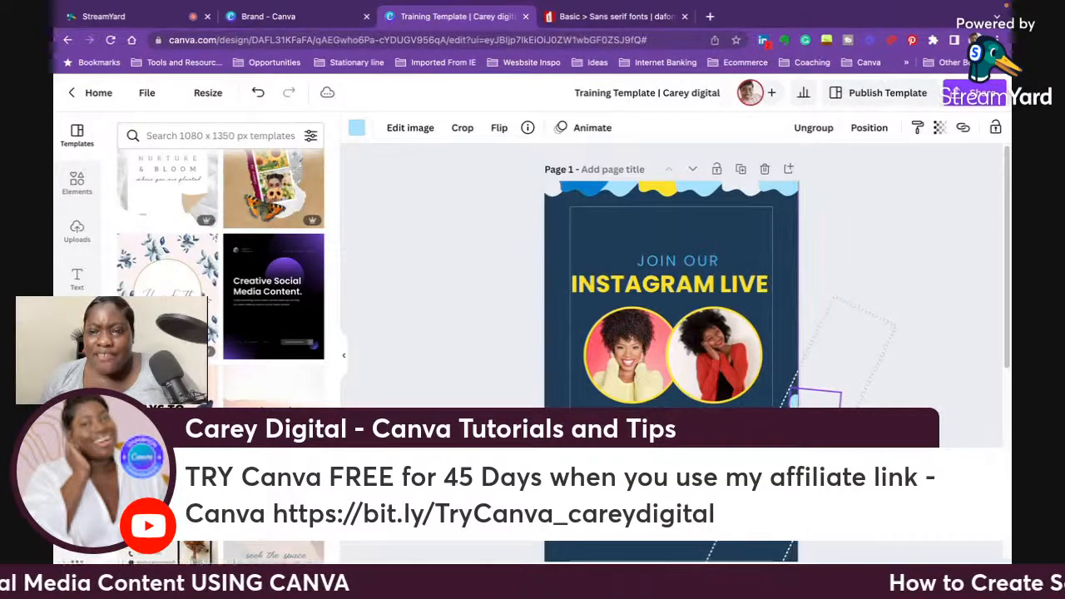
pyautogui.click(860, 306)
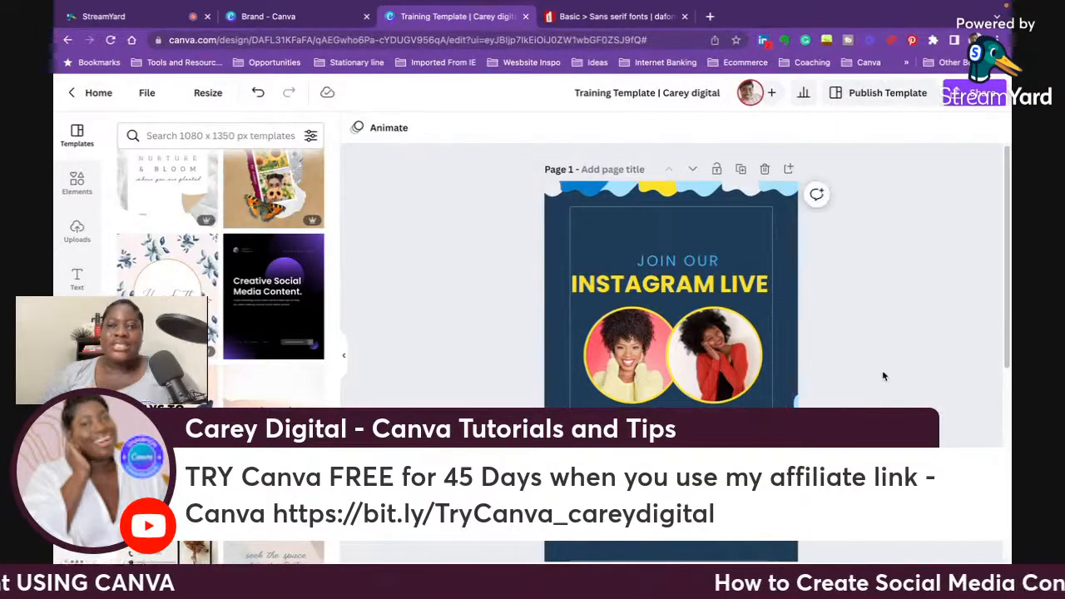
# Step: Rotate the upper blob border to near vertical and place it along the upper part of the page's left edge
pyautogui.click(744, 192)
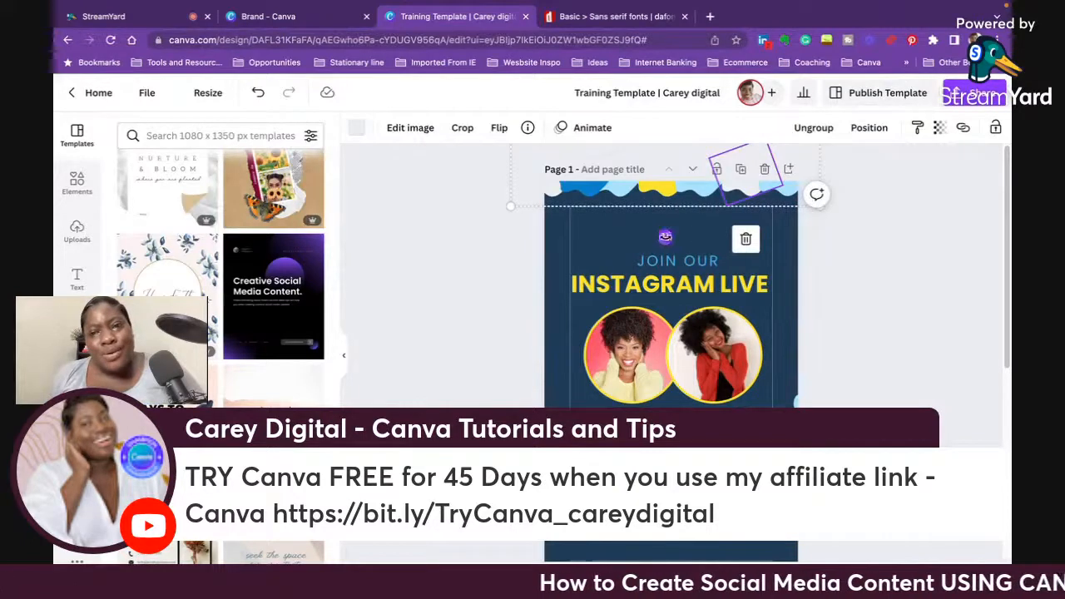
pyautogui.moveTo(743, 173); pyautogui.dragTo(502, 288)
pyautogui.moveTo(602, 321); pyautogui.dragTo(618, 281)
pyautogui.moveTo(558, 230); pyautogui.dragTo(536, 210)
pyautogui.click(530, 351)
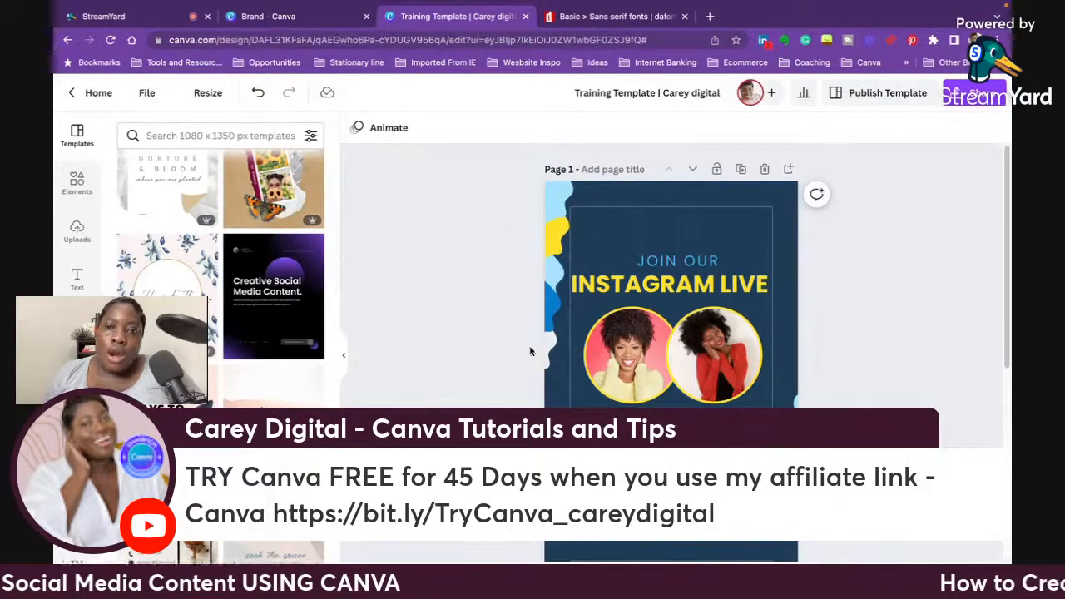
# Step: Move the "JOIN OUR" and "INSTAGRAM LIVE" lines up and centre them horizontally on the page
pyautogui.moveTo(696, 261); pyautogui.dragTo(696, 237)
pyautogui.moveTo(734, 286); pyautogui.dragTo(733, 260)
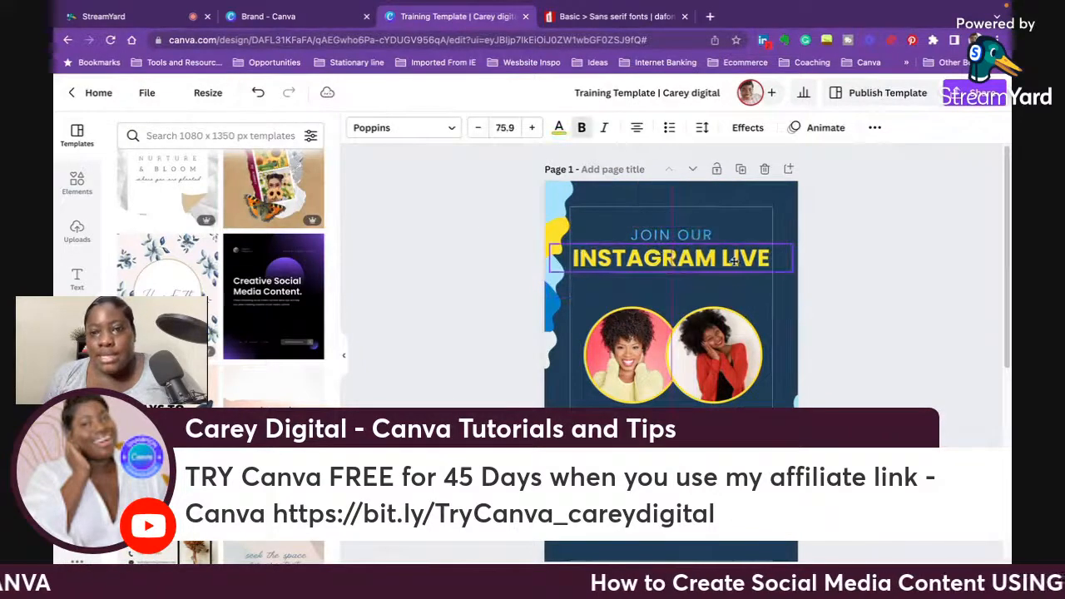
pyautogui.click(851, 283)
pyautogui.moveTo(853, 369); pyautogui.dragTo(684, 348)
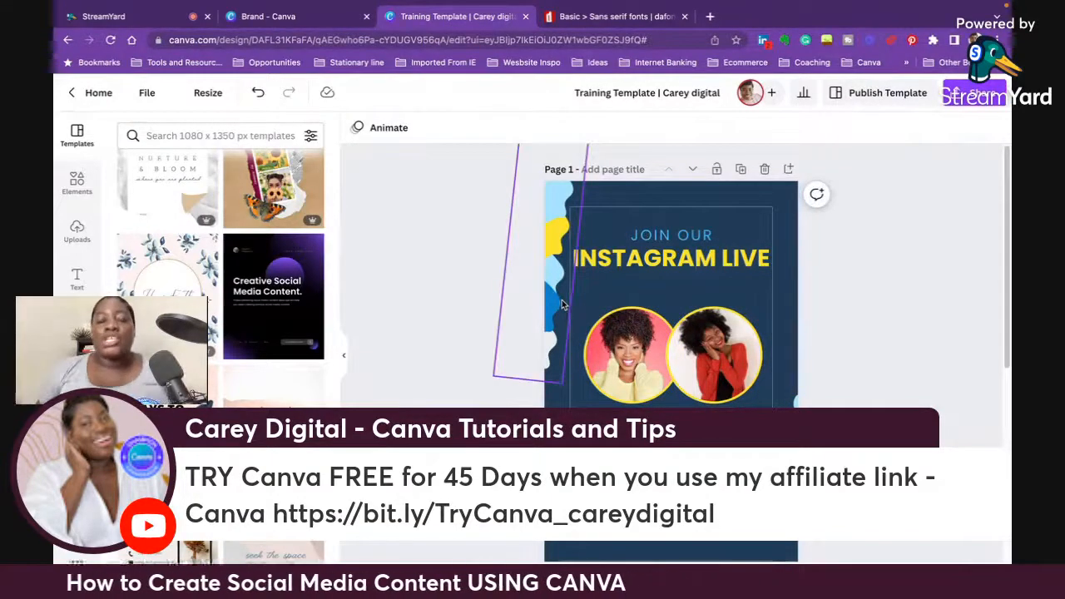
pyautogui.scroll(-2, 561, 299)
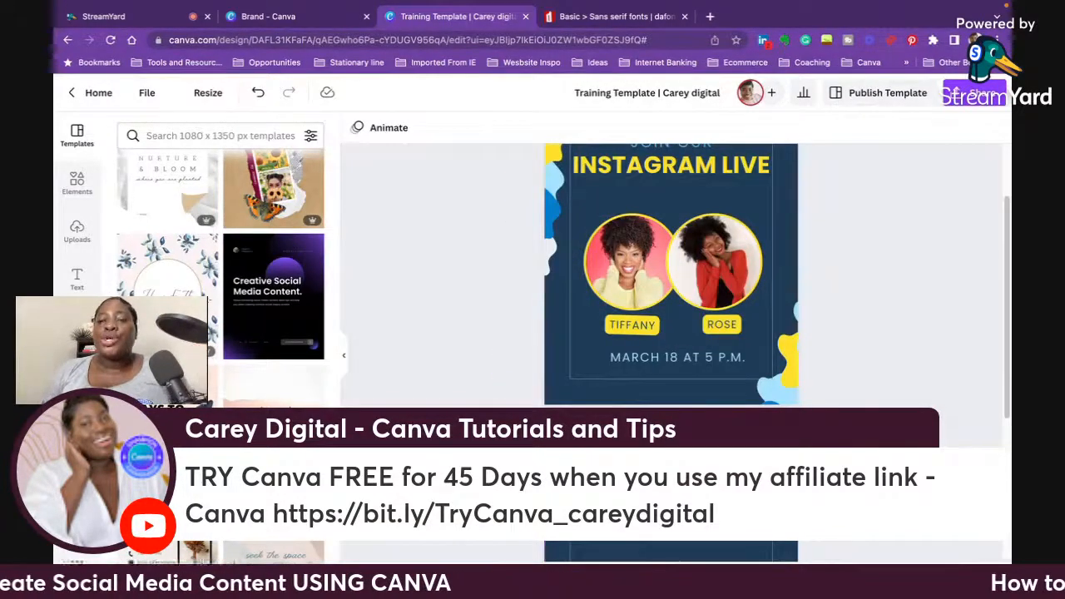
# Step: Move the two circular photos, their name labels and the date line up, closer to the "INSTAGRAM LIVE" headline
pyautogui.scroll(2, 841, 392)
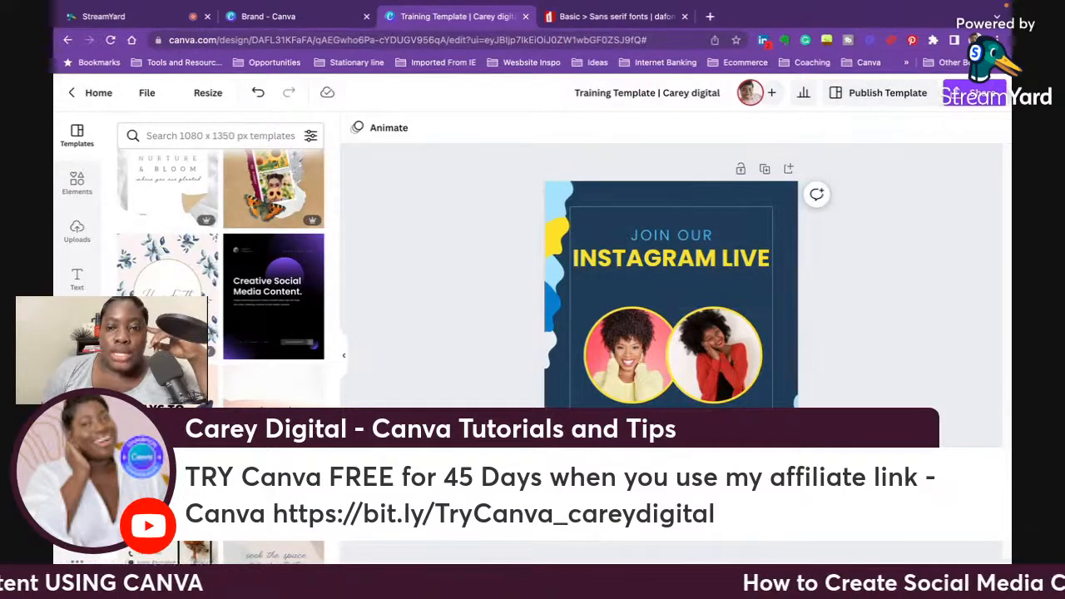
pyautogui.moveTo(485, 449); pyautogui.dragTo(712, 371)
pyautogui.moveTo(712, 371); pyautogui.dragTo(716, 342)
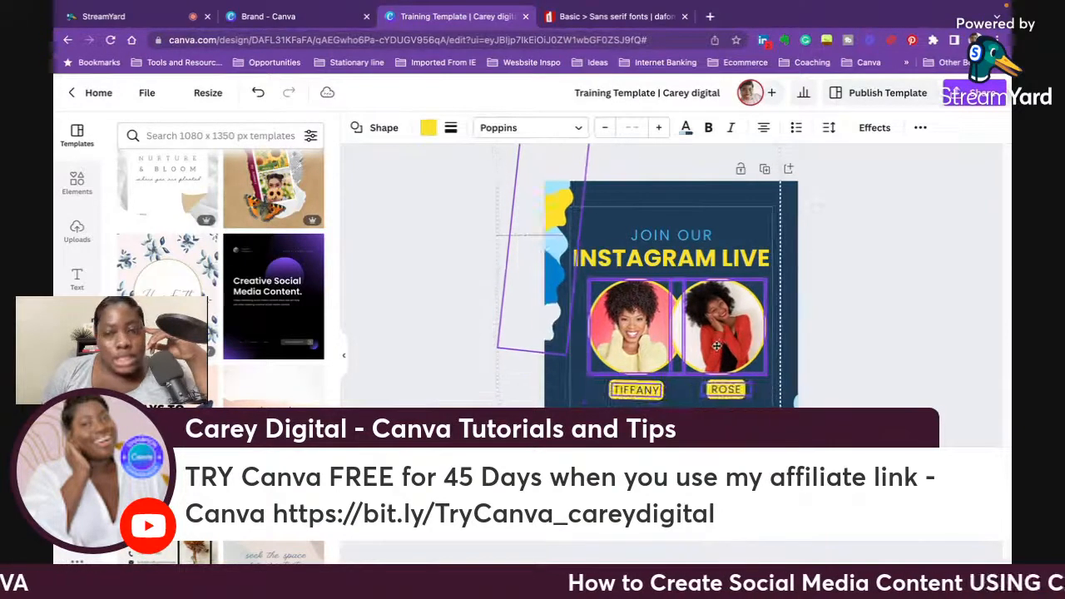
pyautogui.click(830, 328)
# Step: Shift the left blob border down so it runs along the upper part of the page's left edge
pyautogui.click(538, 254)
pyautogui.moveTo(538, 254); pyautogui.dragTo(559, 247)
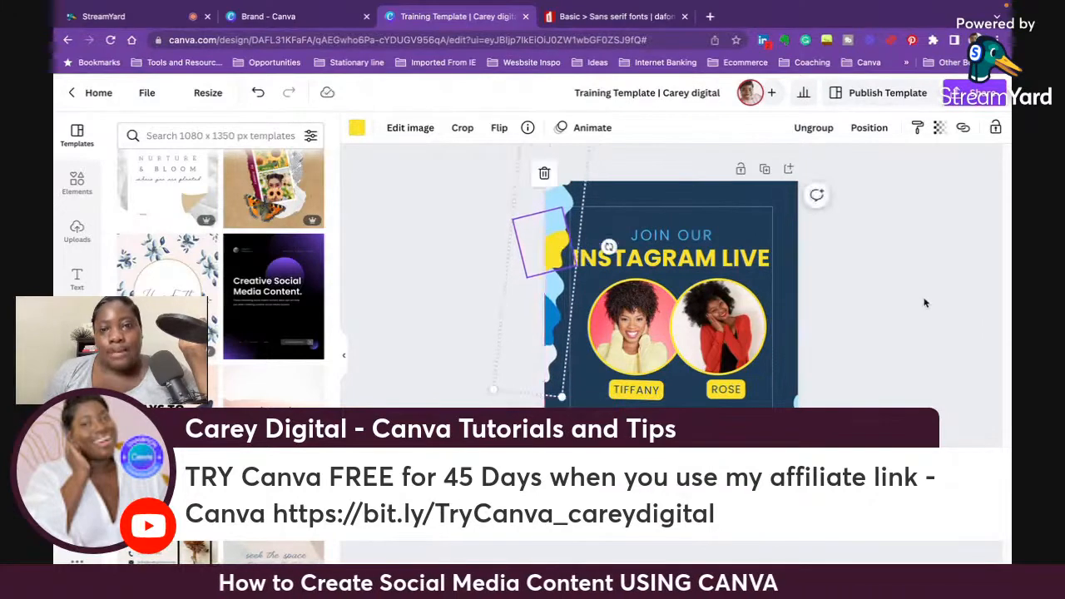
pyautogui.click(899, 295)
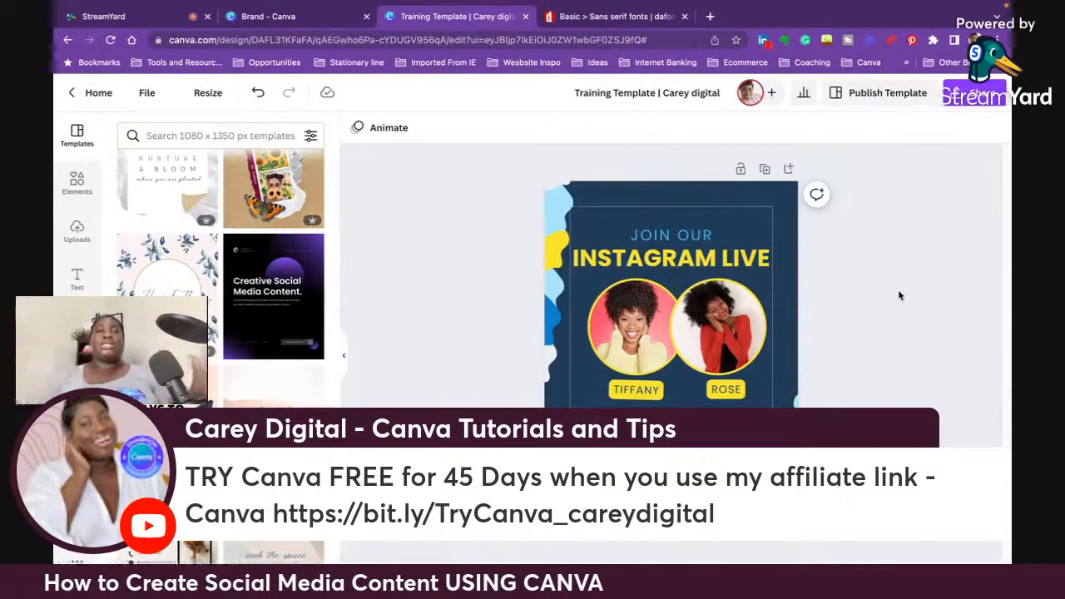
# Step: Delete the guest photos from both circular frames so only the empty placeholders remain
pyautogui.click(641, 309)
pyautogui.press('Delete')
pyautogui.click(718, 321)
pyautogui.press('Delete')
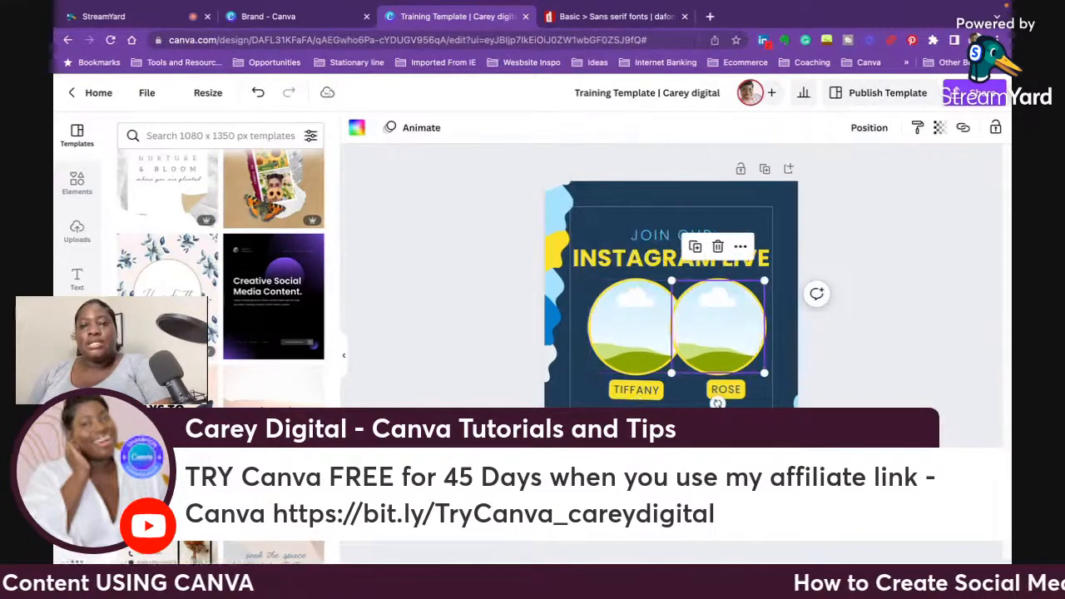
pyautogui.click(838, 350)
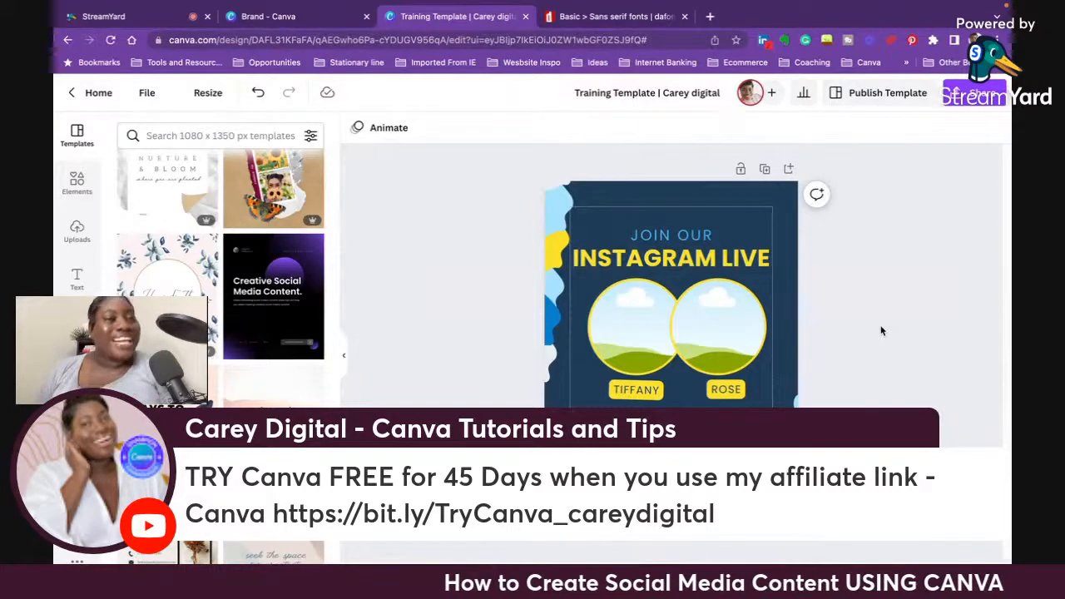
# Step: Close the Brand templates browser tab and return to the Training Template design
pyautogui.click(145, 20)
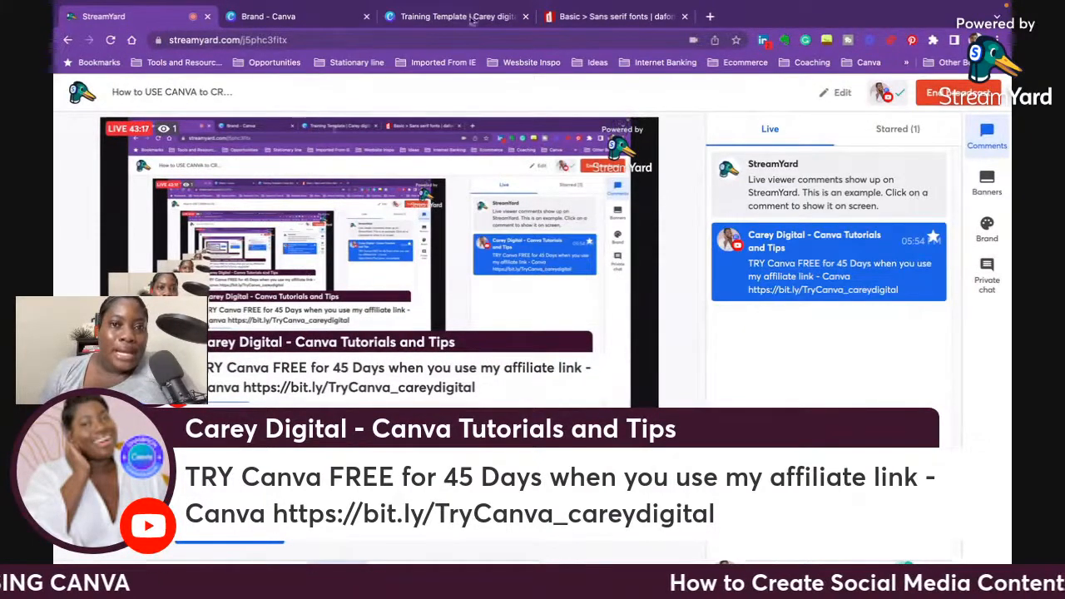
pyautogui.click(357, 21)
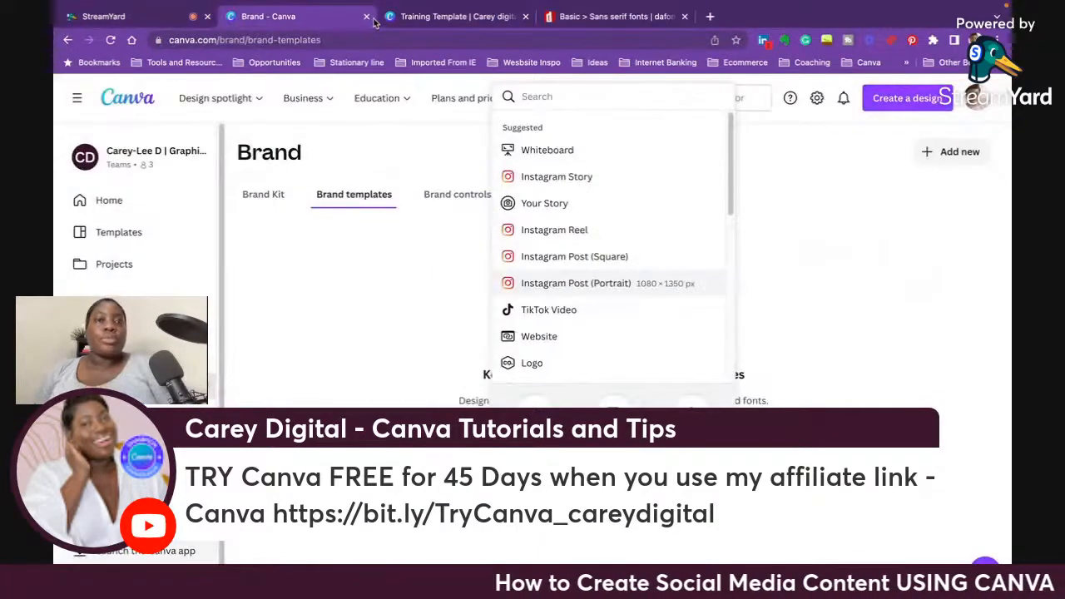
pyautogui.click(366, 16)
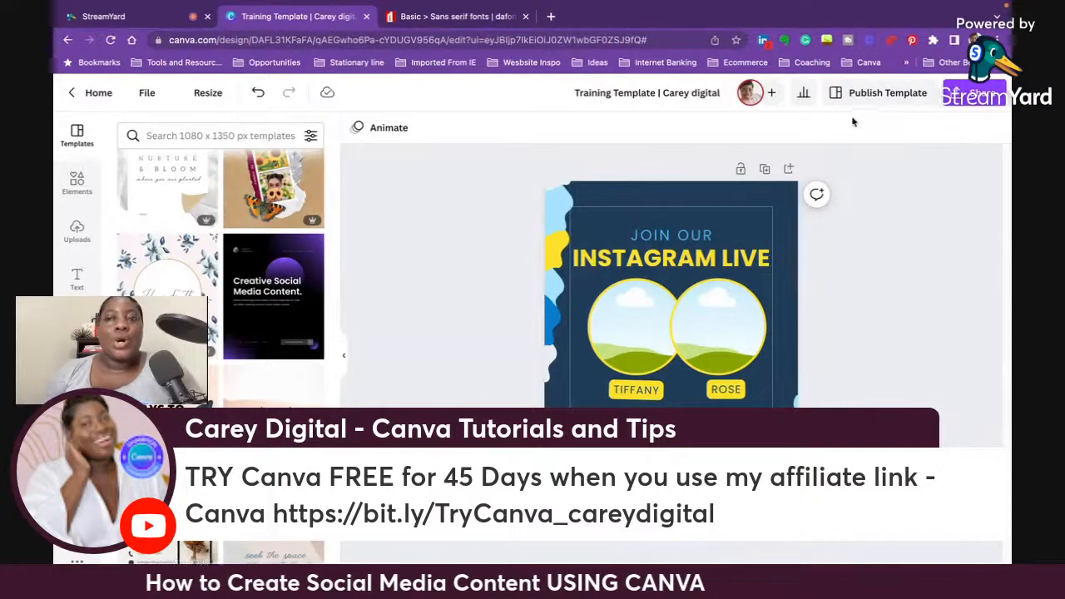
# Step: Publish the design as a template for the team in the Team templates folder
pyautogui.click(884, 93)
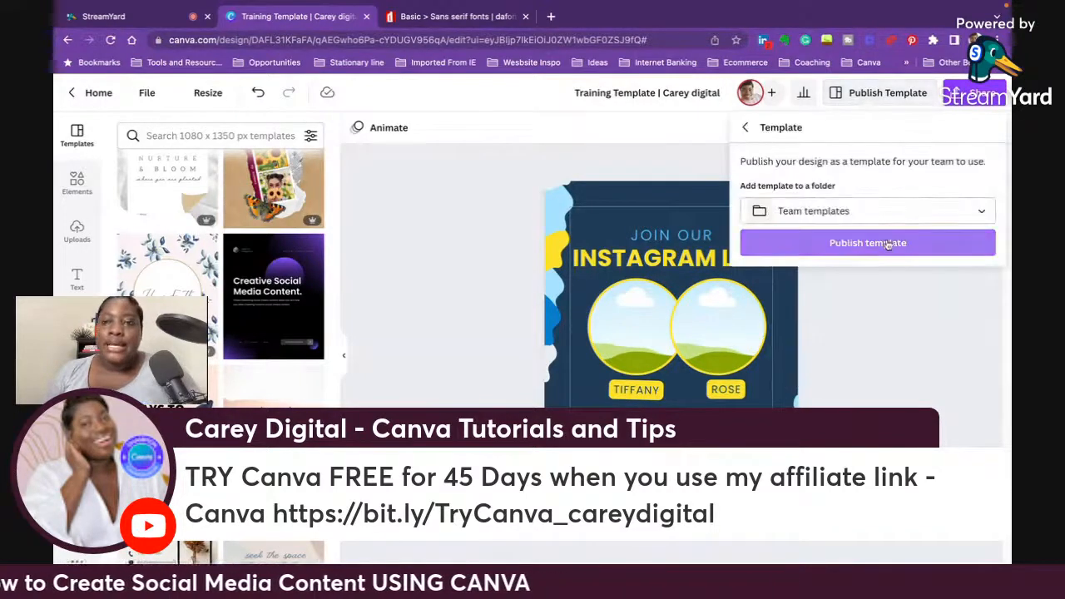
pyautogui.click(888, 243)
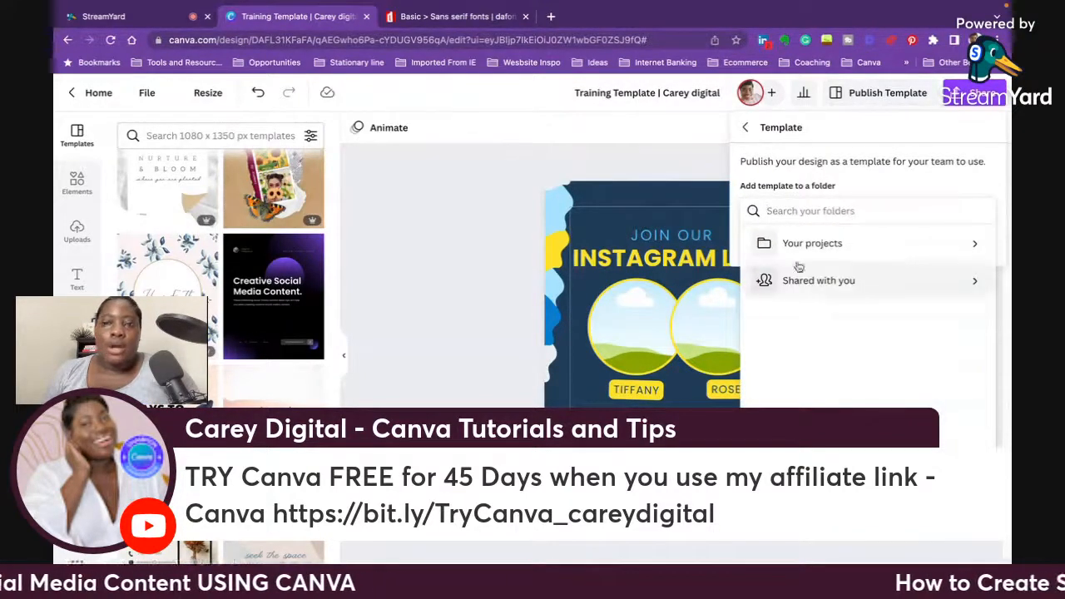
pyautogui.click(849, 170)
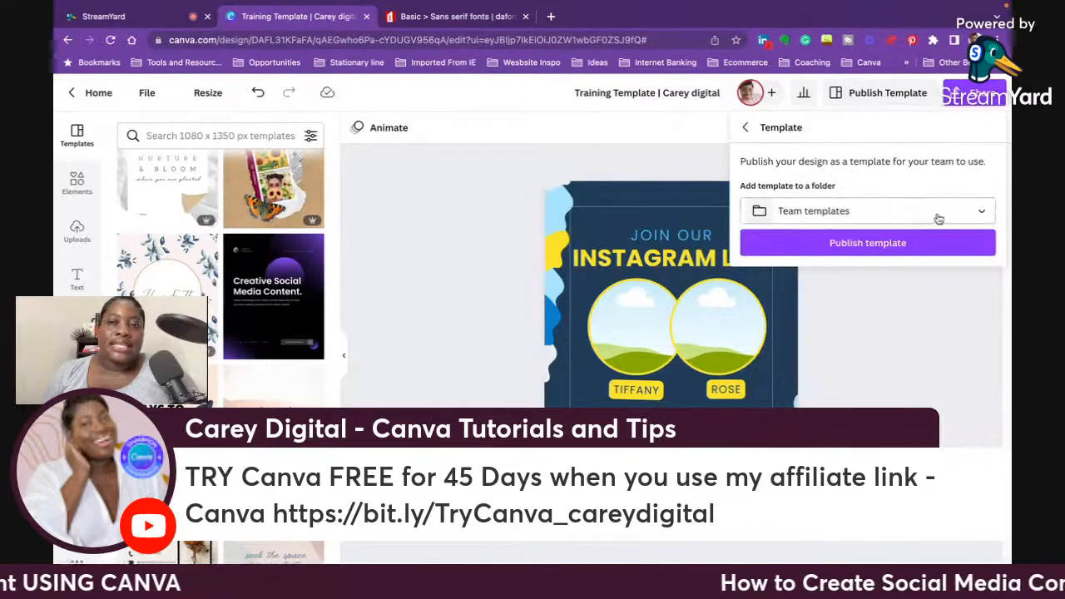
pyautogui.click(975, 213)
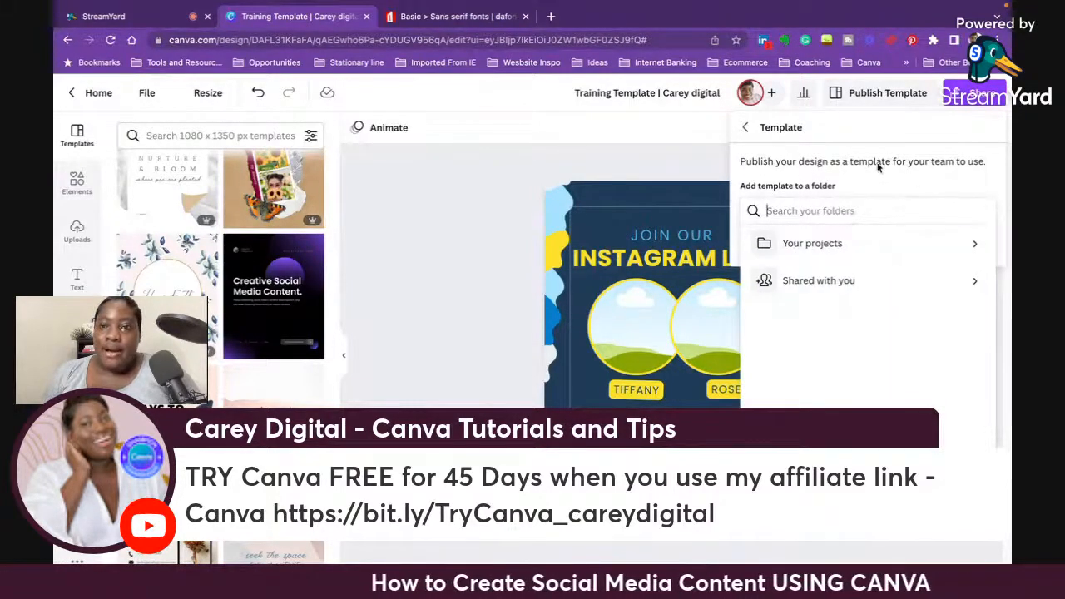
pyautogui.click(672, 192)
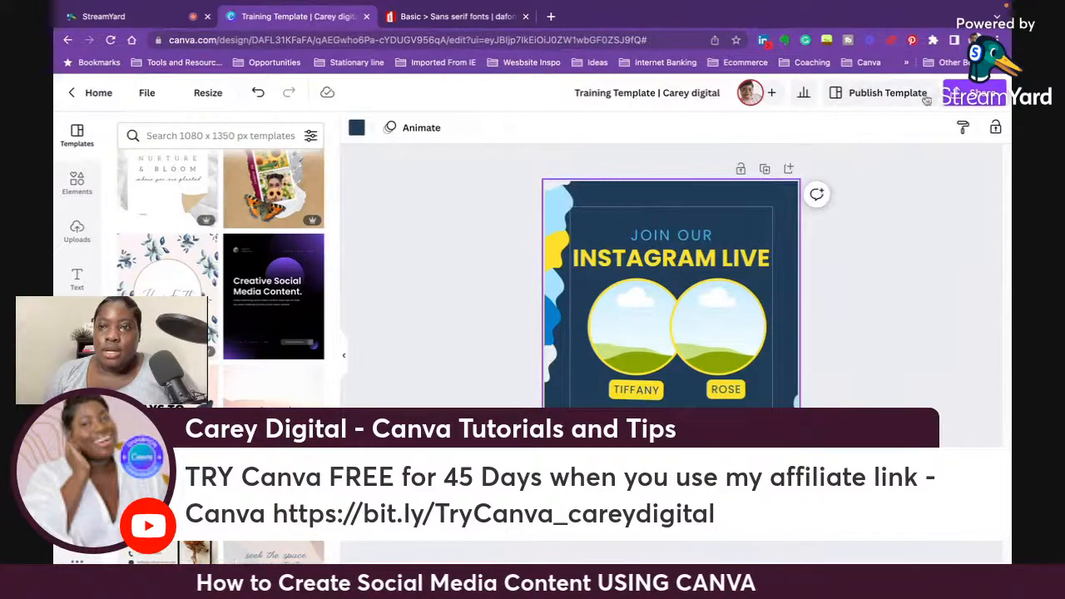
pyautogui.click(926, 98)
pyautogui.click(897, 241)
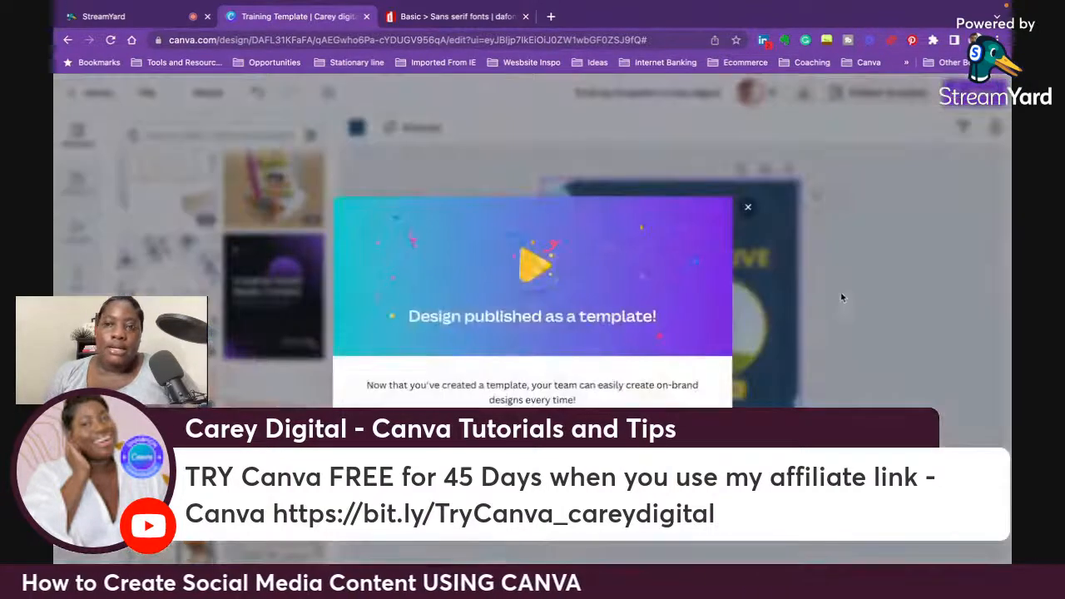
# Step: View the team's published templates and create a new design from the Training Template
pyautogui.click(582, 439)
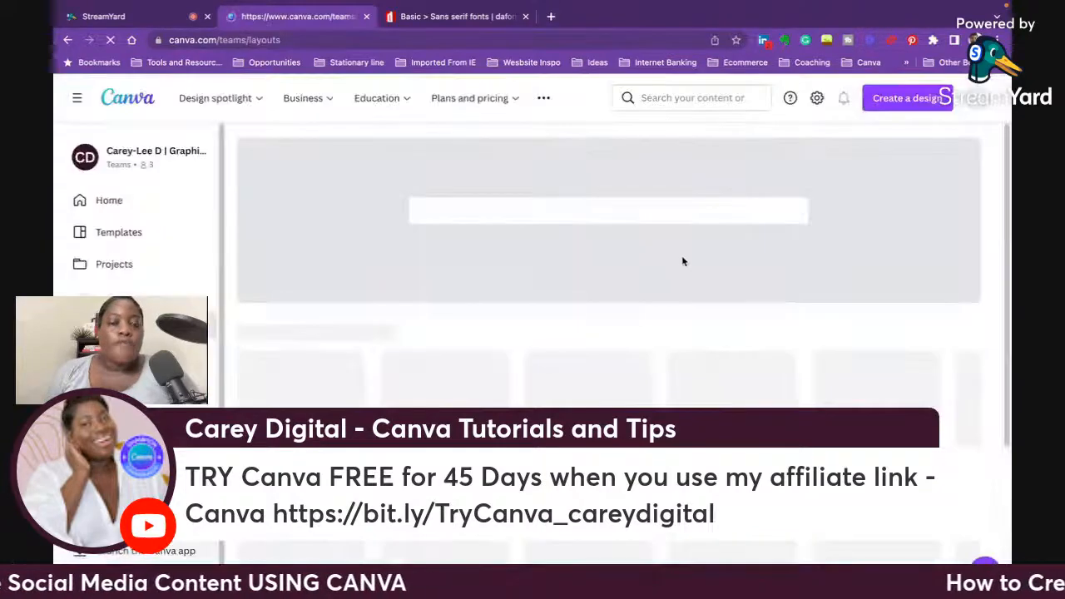
pyautogui.scroll(-1, 655, 403)
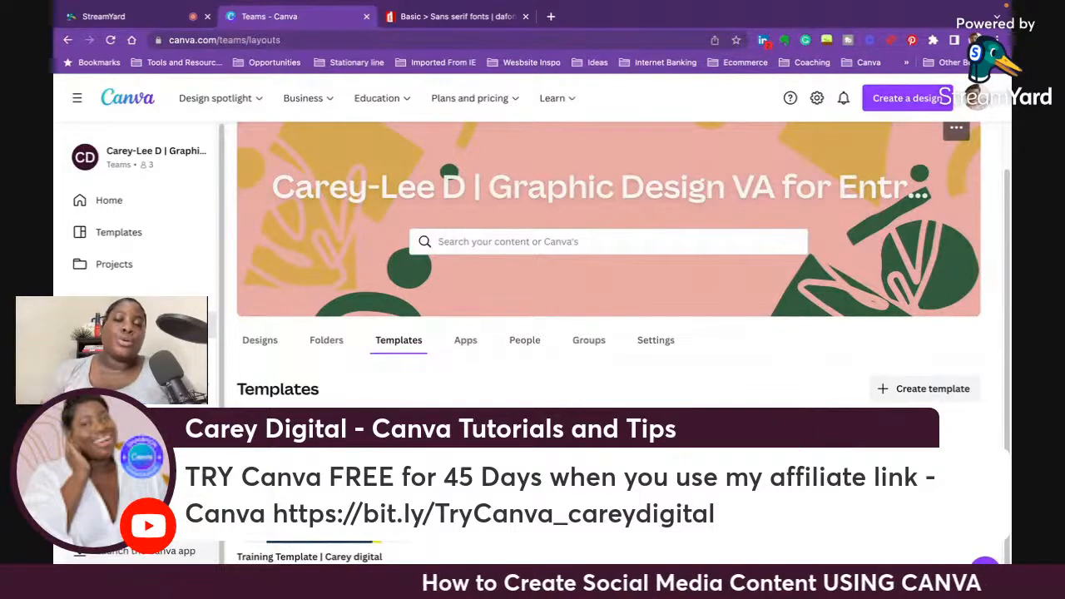
pyautogui.click(323, 487)
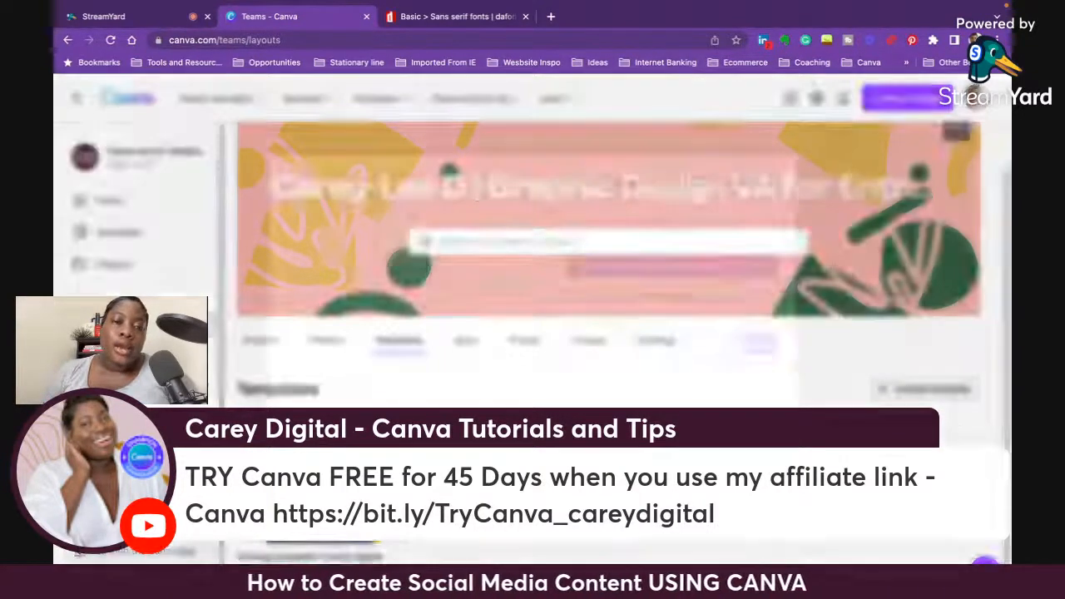
pyautogui.click(746, 253)
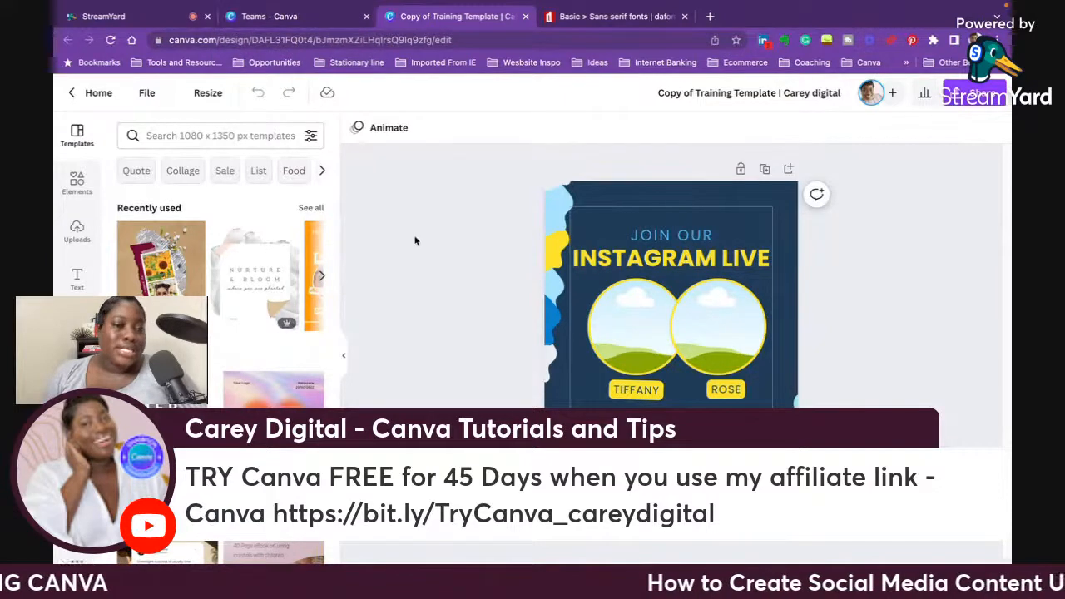
# Step: Copy and resize the new design to Instagram Story (1080 × 1920 px), and close the portrait version's tab
pyautogui.click(217, 97)
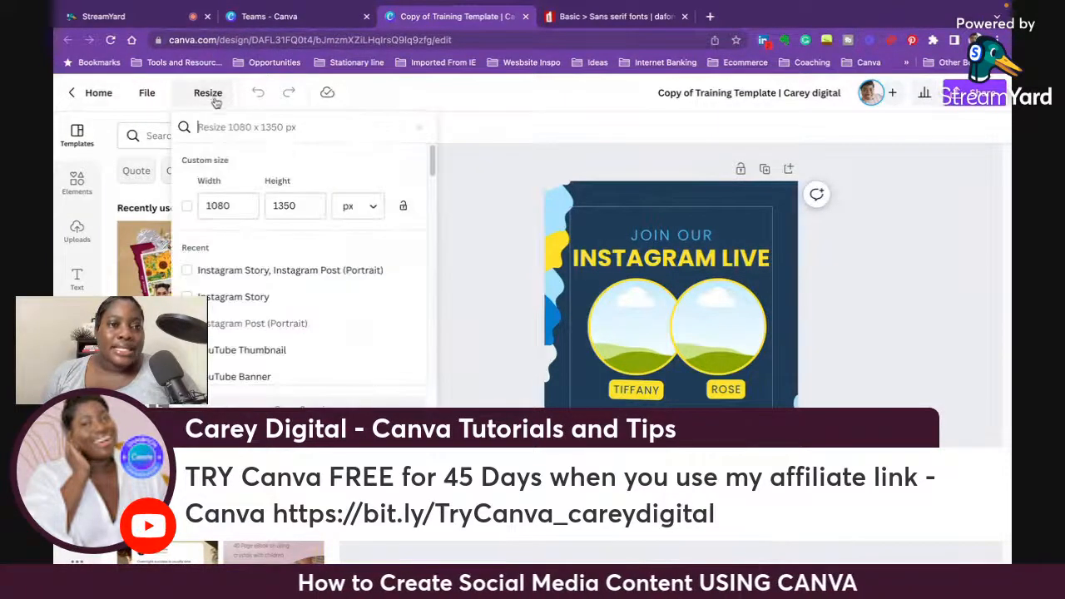
pyautogui.click(260, 281)
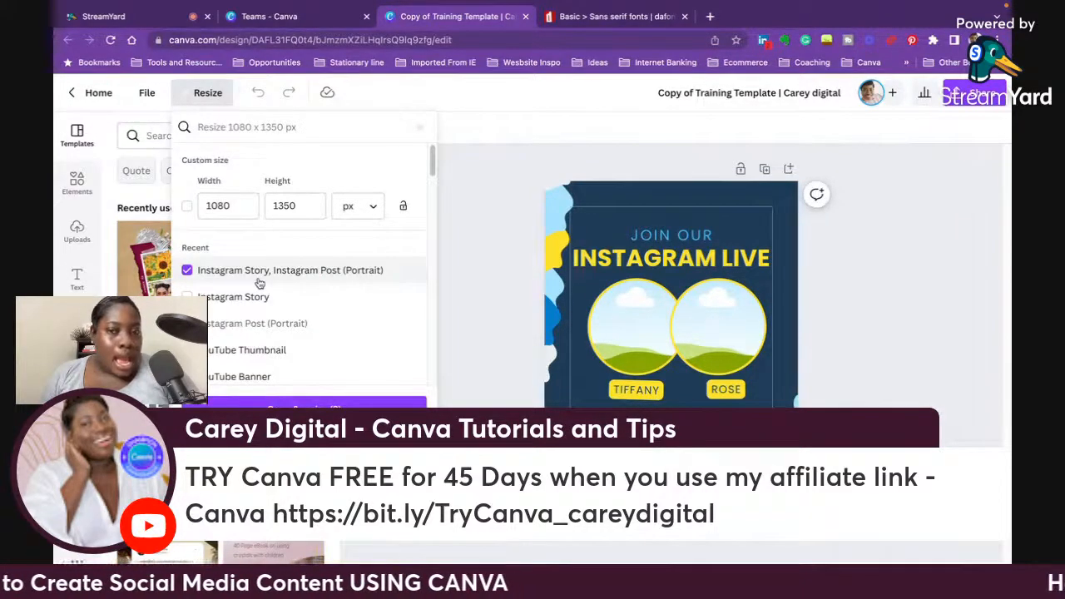
pyautogui.click(187, 270)
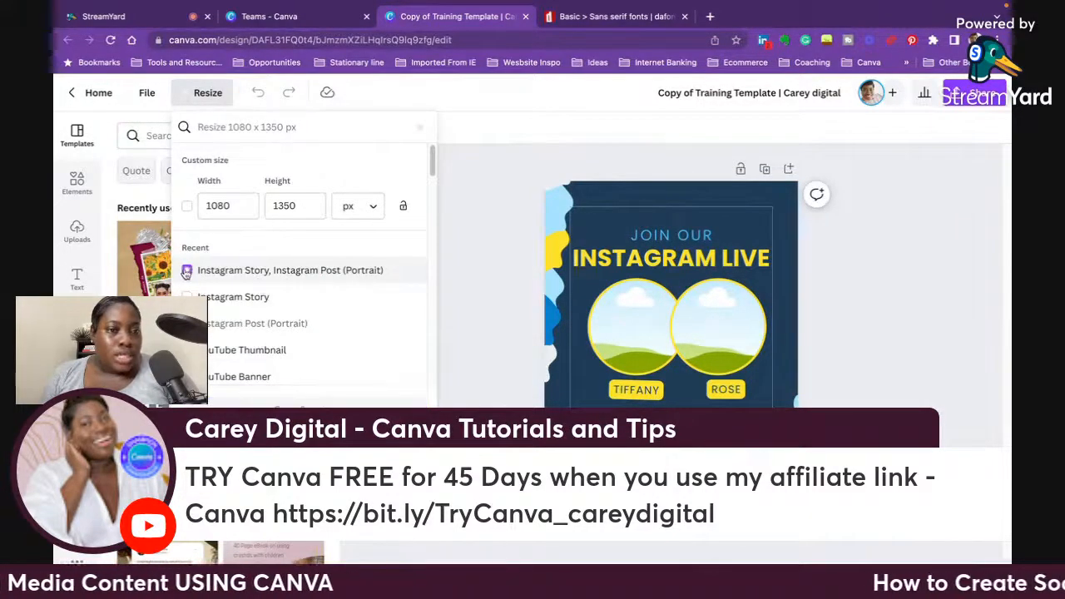
pyautogui.click(310, 301)
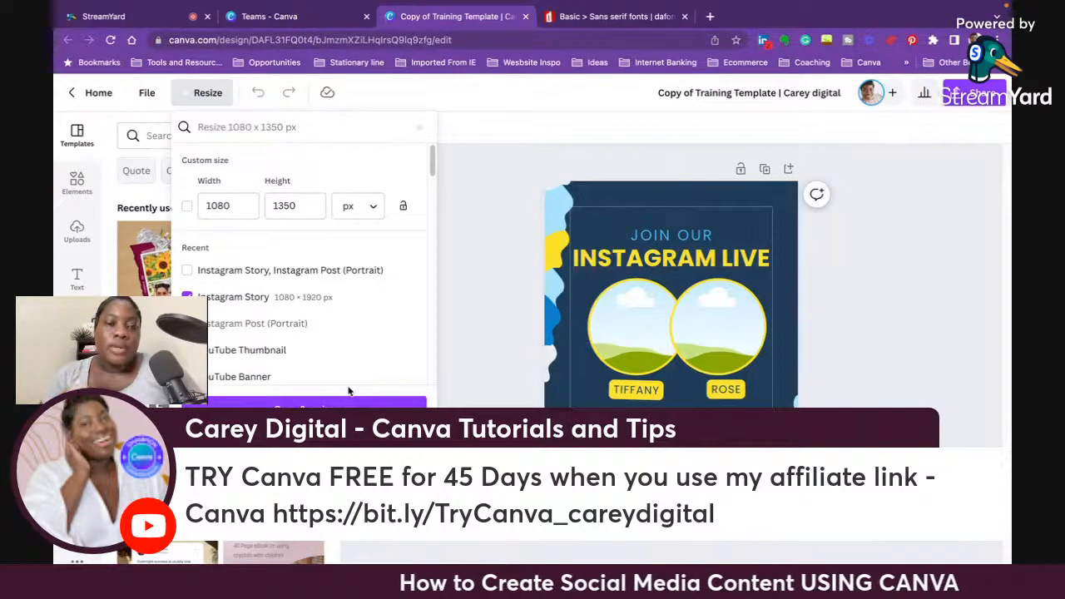
pyautogui.click(350, 401)
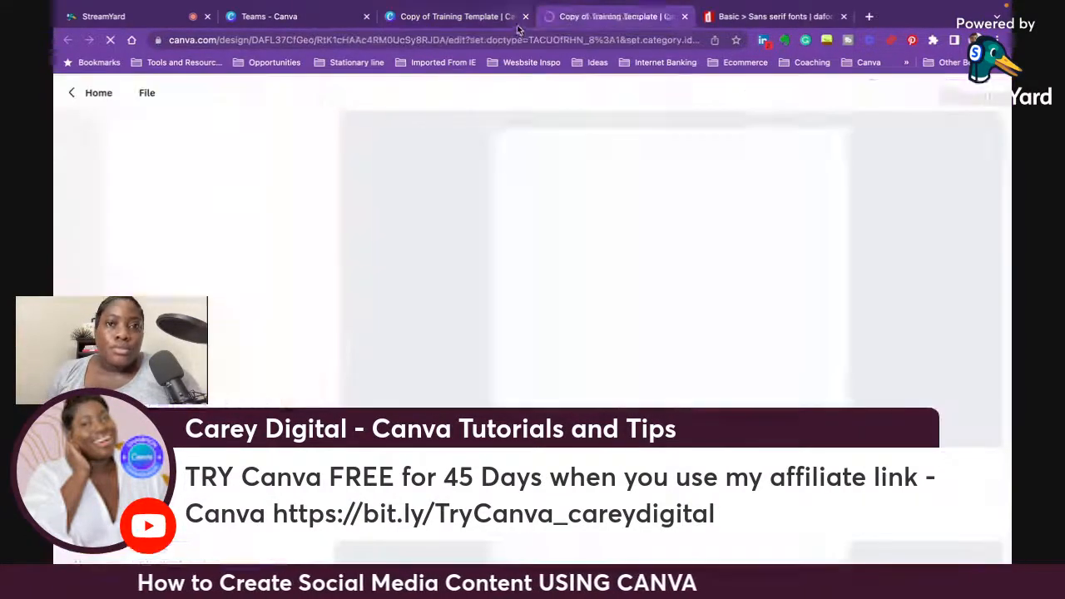
pyautogui.click(507, 18)
pyautogui.click(525, 17)
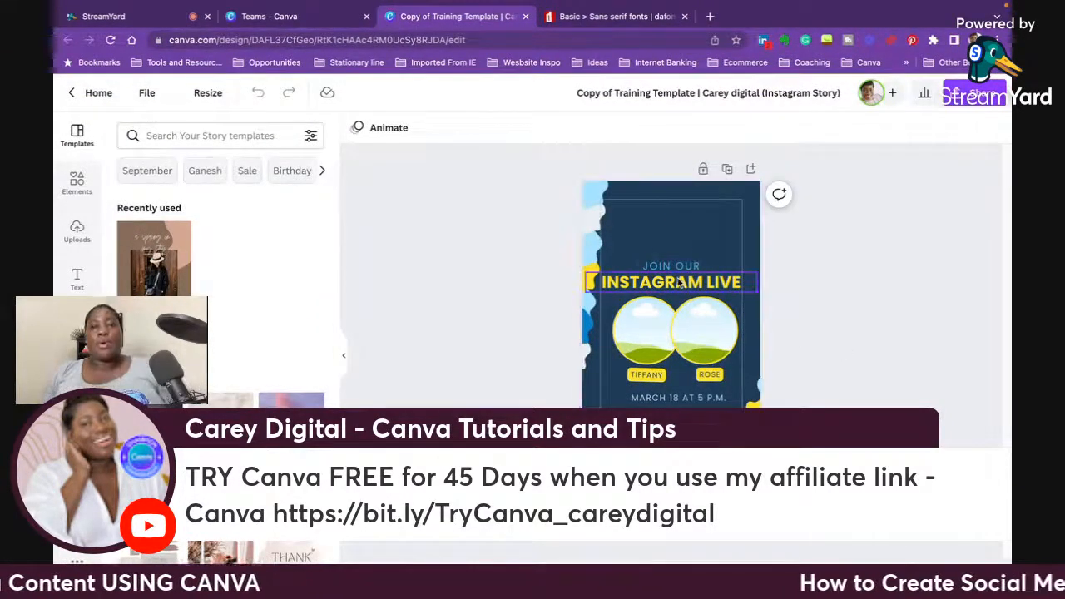
# Step: Change the "JOIN OUR" line to "JOIN ME LIVE", widen its text box and enlarge the text to size 52.5
pyautogui.doubleClick(697, 265)
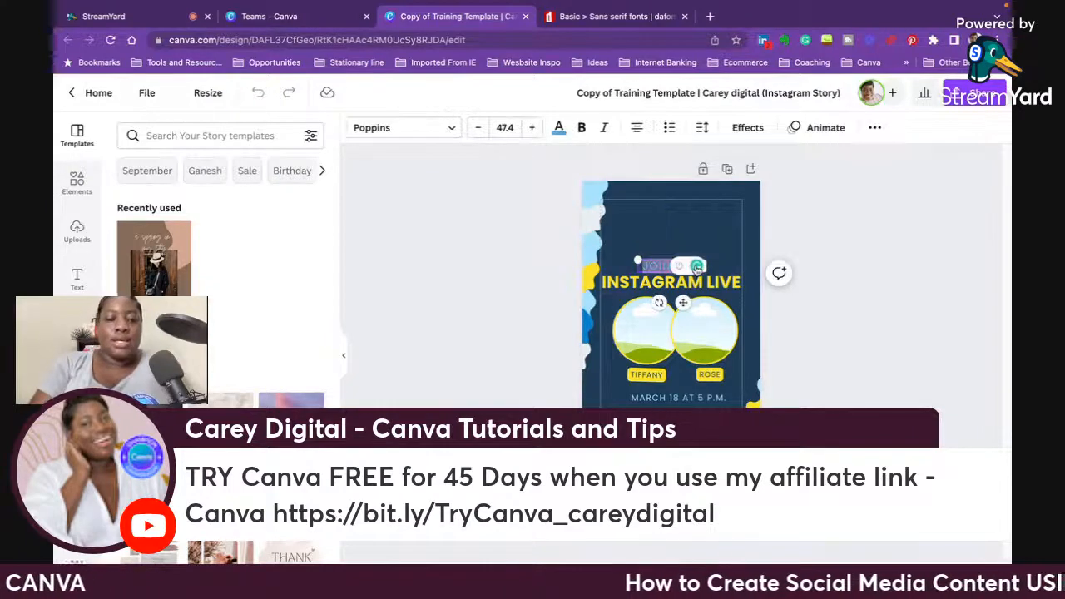
pyautogui.write('JOIN ME')
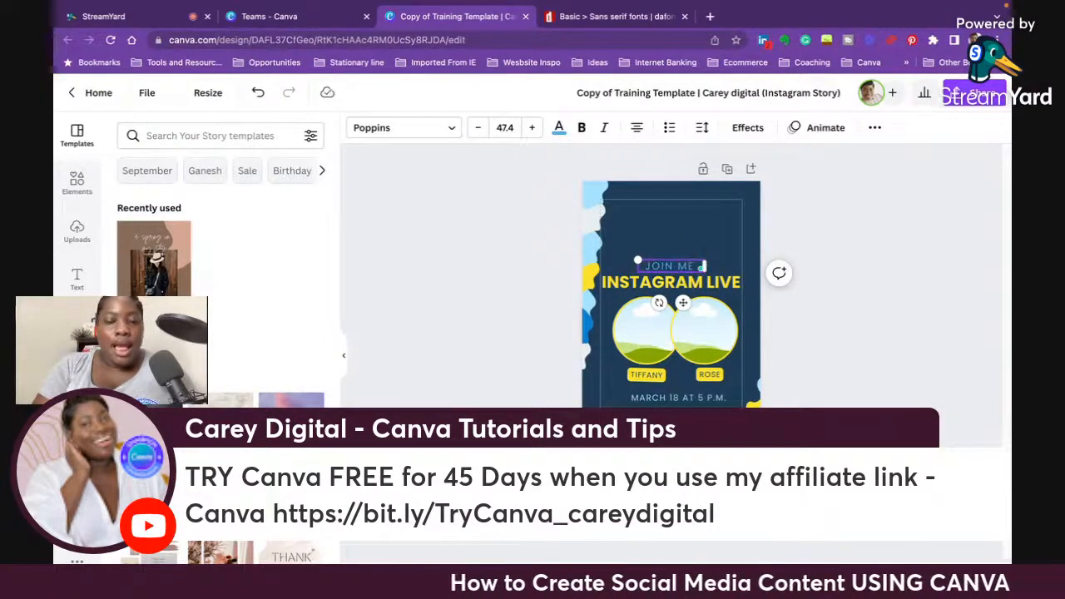
pyautogui.press('Escape')
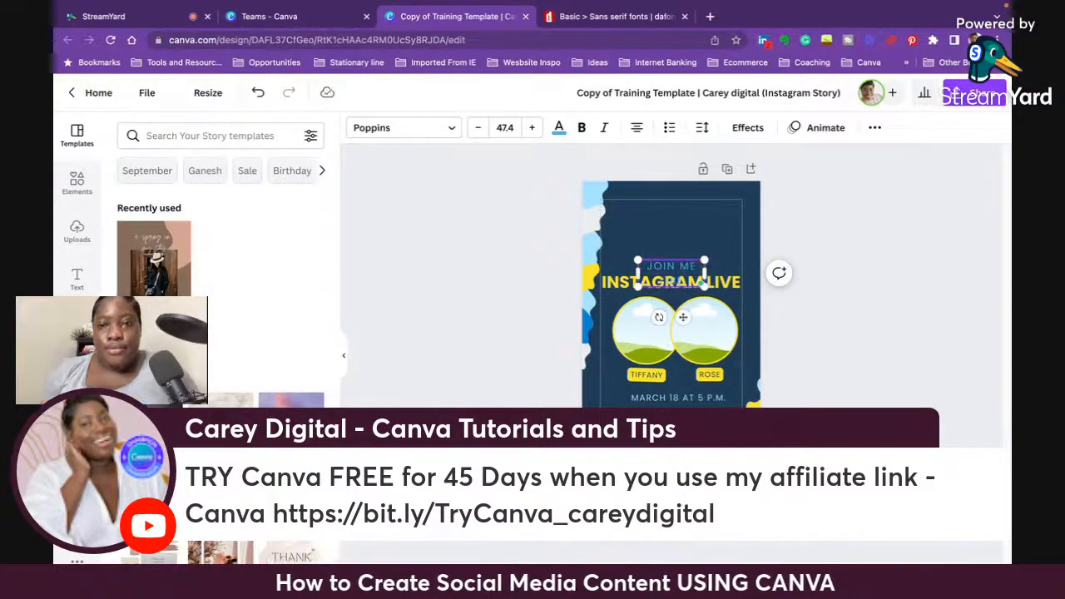
pyautogui.moveTo(705, 273); pyautogui.dragTo(721, 273)
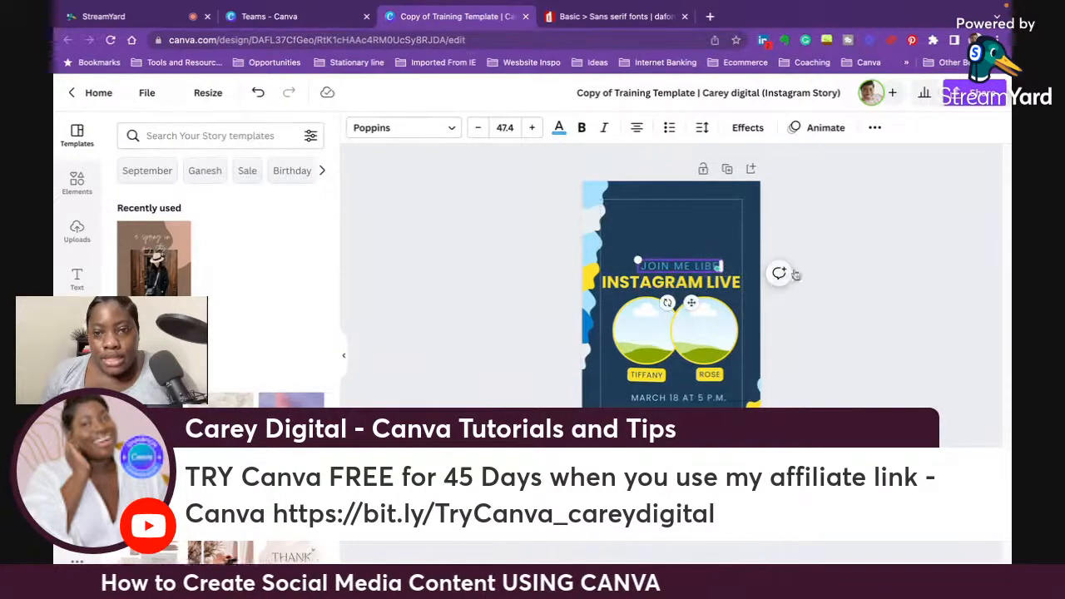
pyautogui.moveTo(636, 258); pyautogui.dragTo(629, 257)
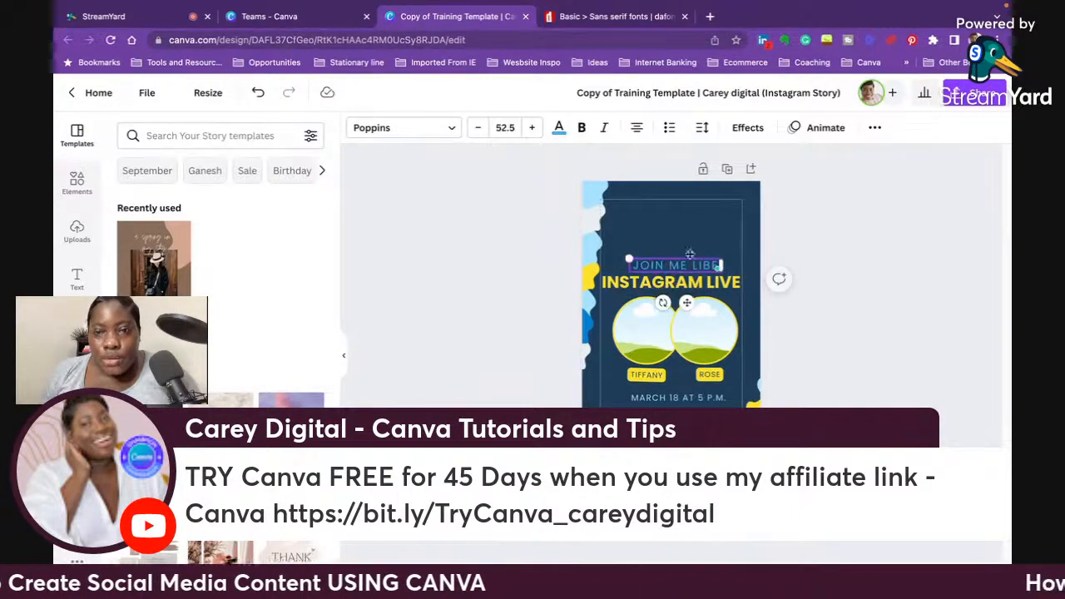
pyautogui.click(719, 265)
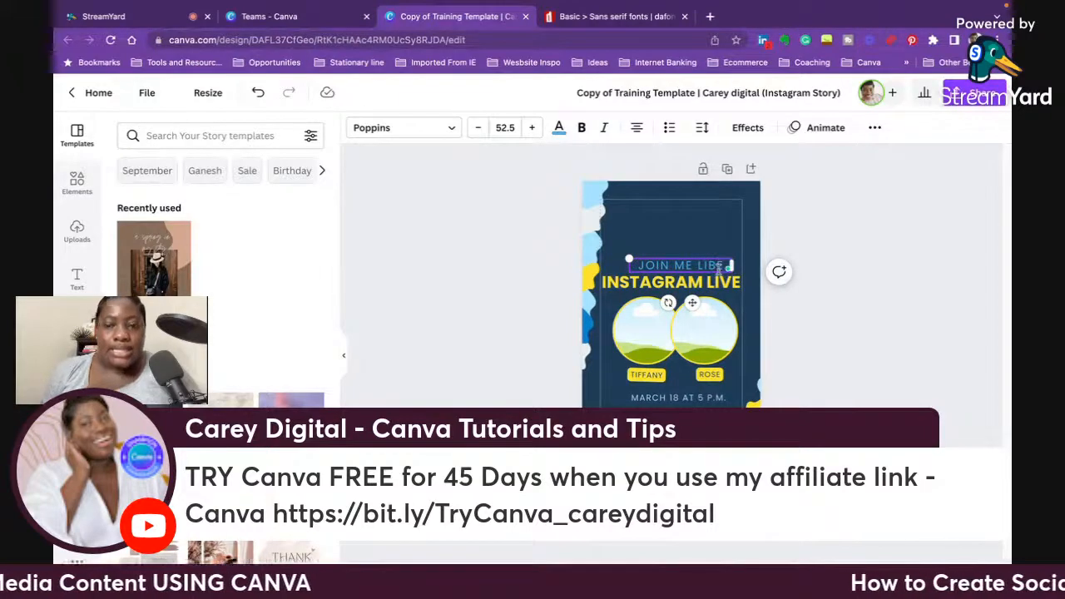
pyautogui.press('BackSpace')
pyautogui.write('V')
pyautogui.click(839, 233)
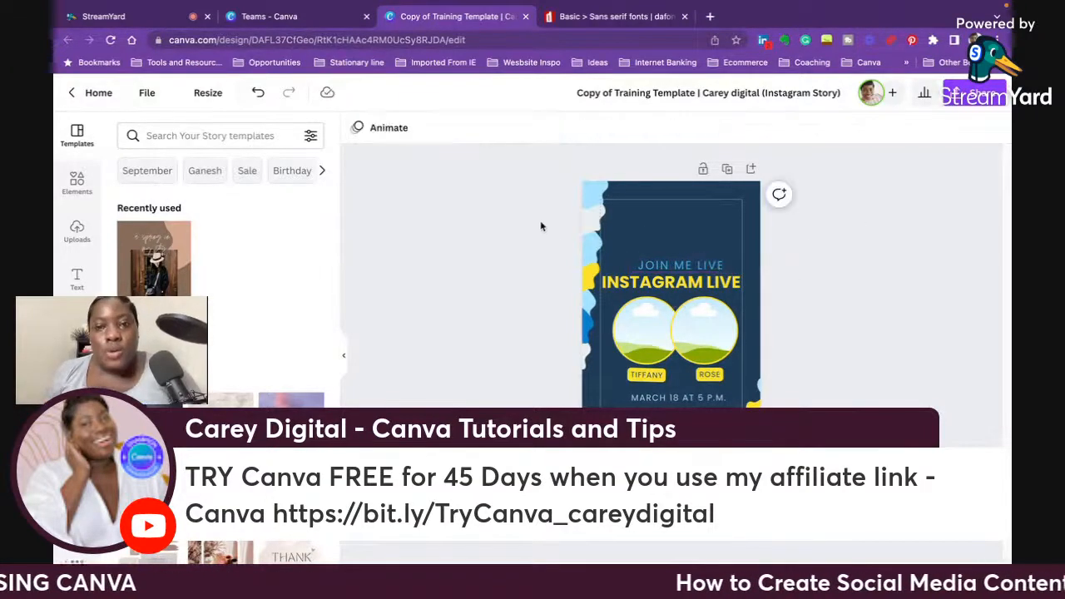
# Step: Delete the blob border along the story page's left edge
pyautogui.doubleClick(586, 225)
pyautogui.press('Delete')
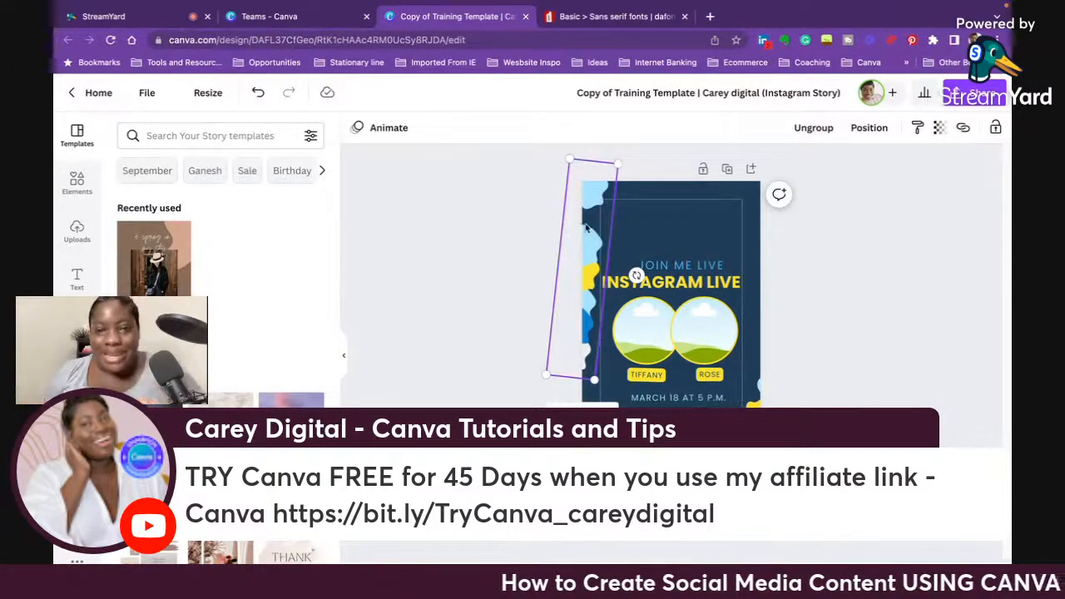
pyautogui.press('Delete')
# Step: Move the "JOIN ME LIVE" and "INSTAGRAM LIVE" lines up toward the top of the thin frame
pyautogui.moveTo(683, 265); pyautogui.dragTo(679, 232)
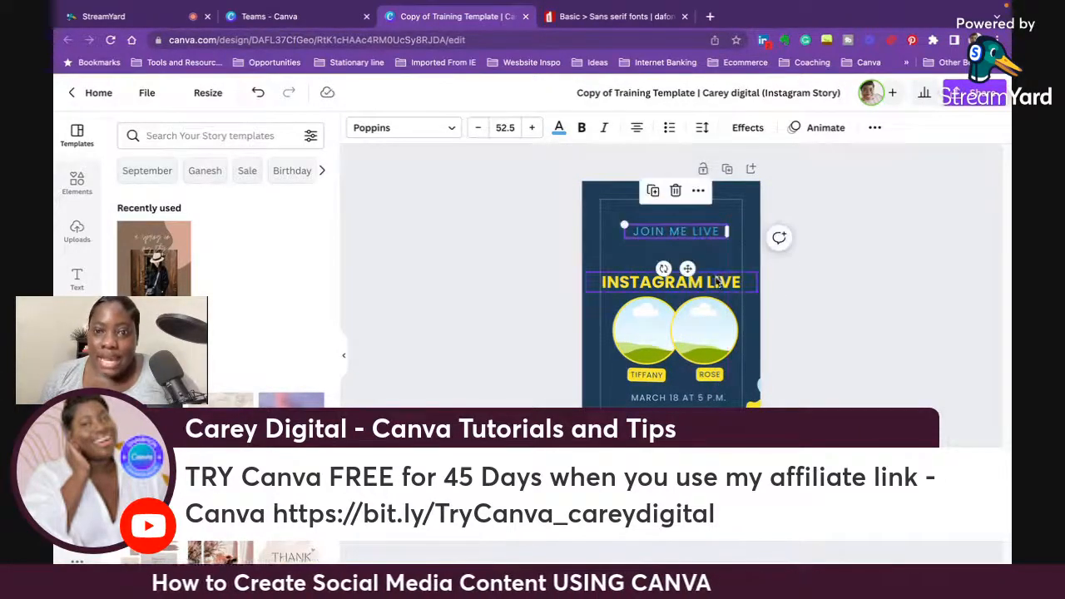
pyautogui.moveTo(715, 282); pyautogui.dragTo(715, 247)
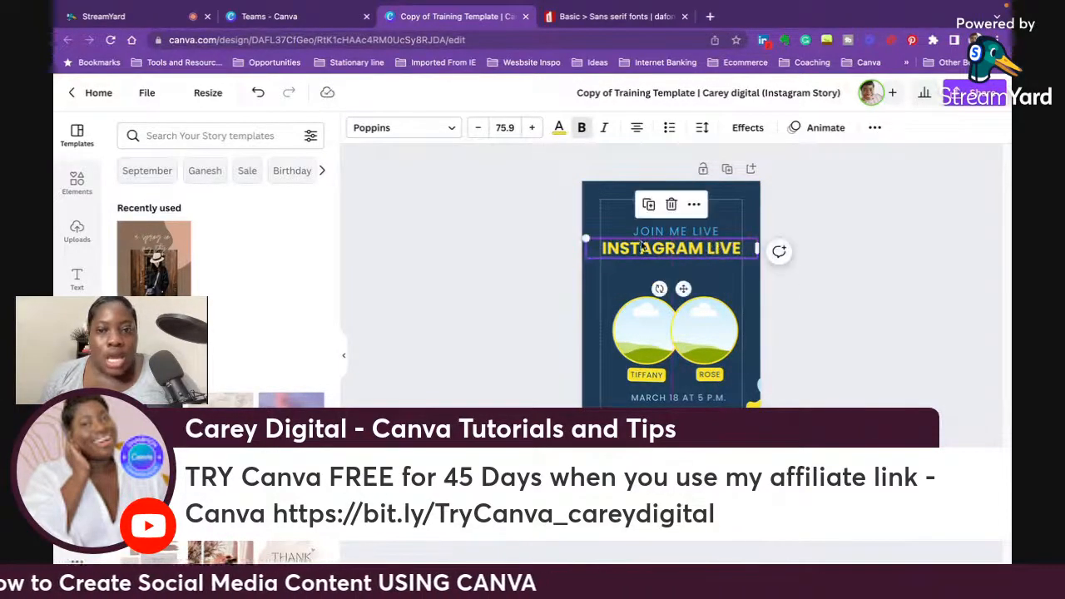
# Step: Nudge the "INSTAGRAM LIVE" line slightly right and reposition the blob graphics in the lower-right corner of the story page
pyautogui.moveTo(585, 246)
pyautogui.mouseDown()
pyautogui.moveTo(597, 243)
pyautogui.moveTo(589, 240)
pyautogui.mouseUp()
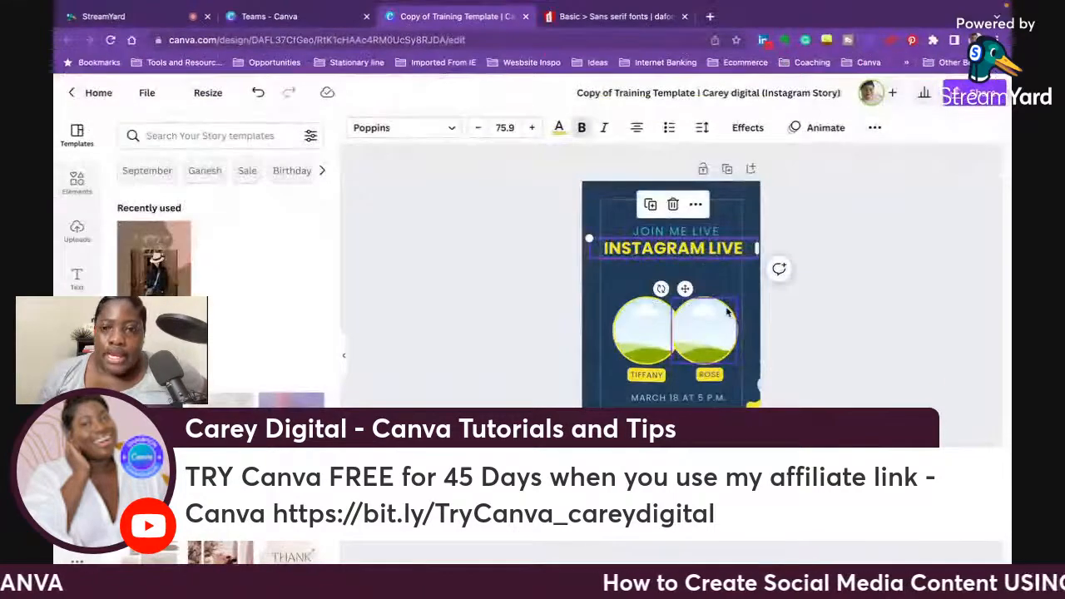
pyautogui.moveTo(755, 405); pyautogui.dragTo(736, 428)
pyautogui.moveTo(782, 460); pyautogui.dragTo(749, 541)
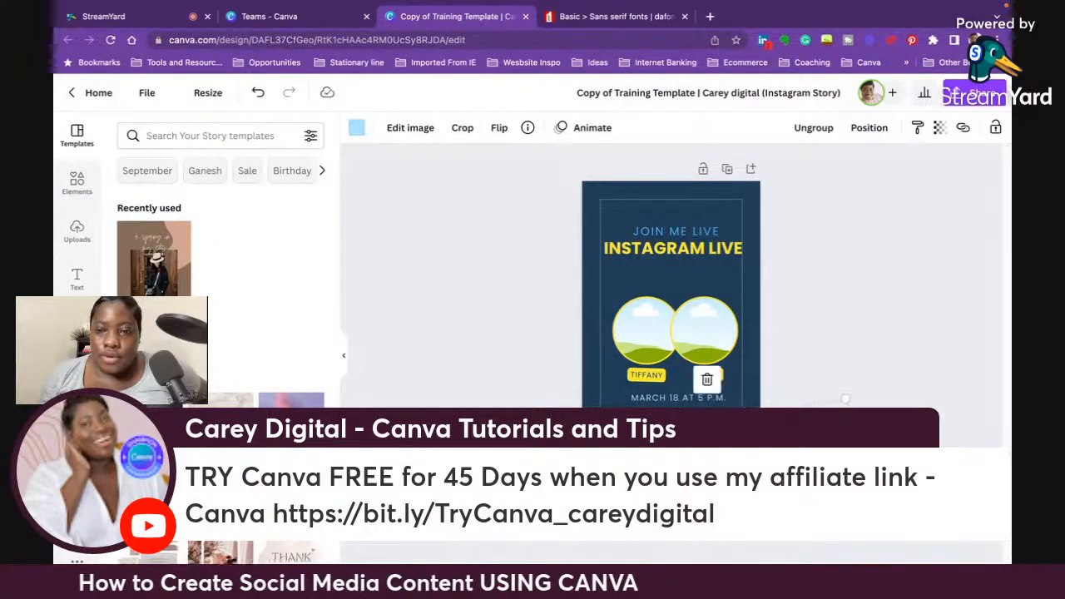
pyautogui.moveTo(733, 449); pyautogui.dragTo(794, 410)
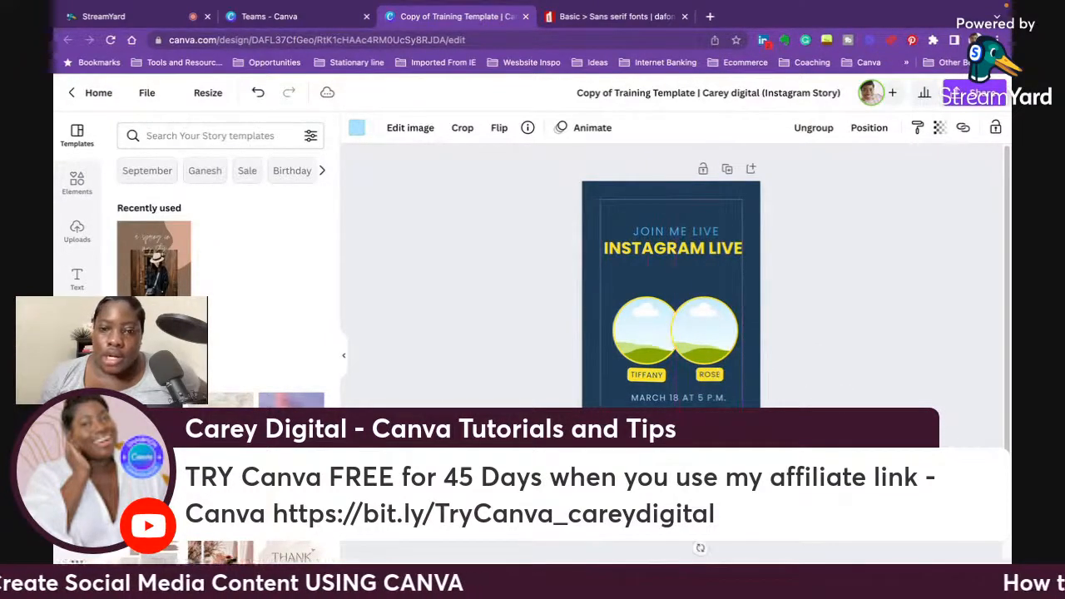
pyautogui.click(670, 466)
pyautogui.click(721, 462)
pyautogui.click(649, 499)
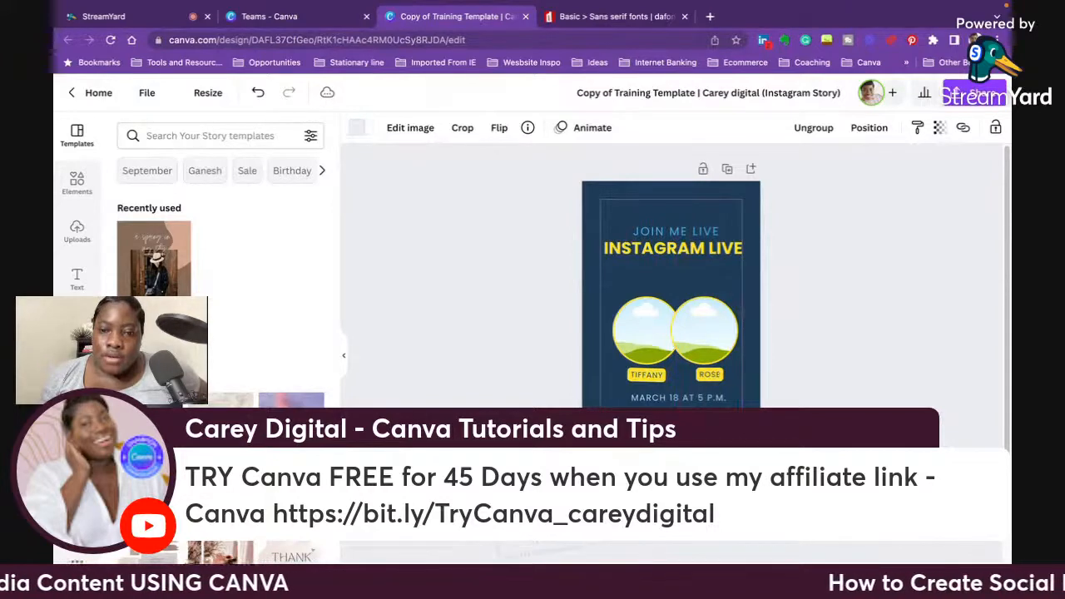
pyautogui.click(723, 490)
pyautogui.click(845, 358)
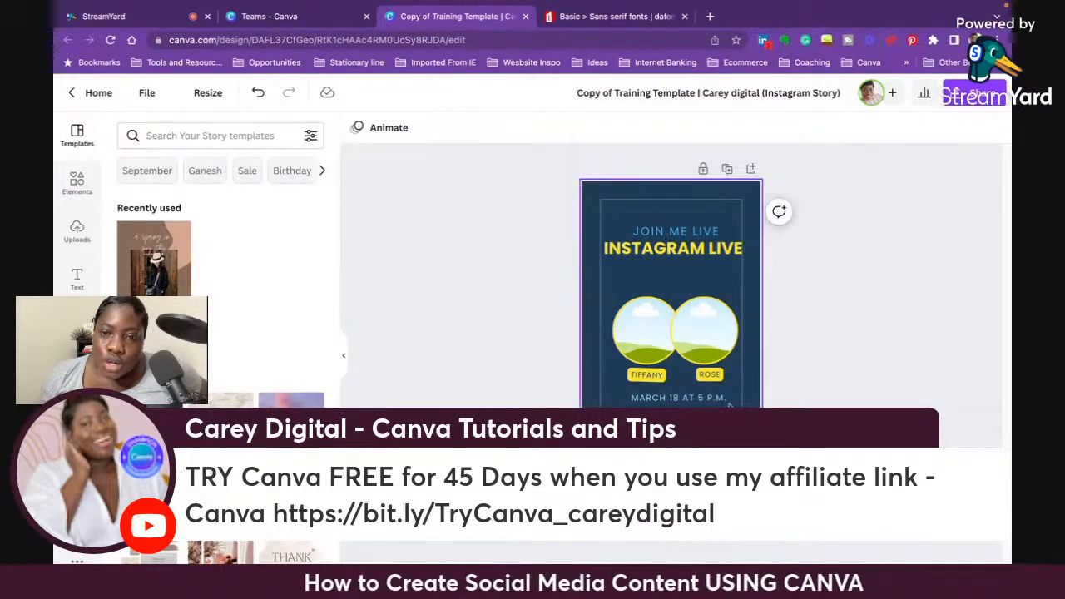
# Step: Move the date line beneath "INSTAGRAM LIVE", stack the two photo frames, and enlarge the upper frame with its name label to about 513 × 626
pyautogui.moveTo(729, 403); pyautogui.dragTo(693, 281)
pyautogui.click(760, 390)
pyautogui.moveTo(711, 328); pyautogui.dragTo(681, 410)
pyautogui.moveTo(535, 292); pyautogui.dragTo(714, 379)
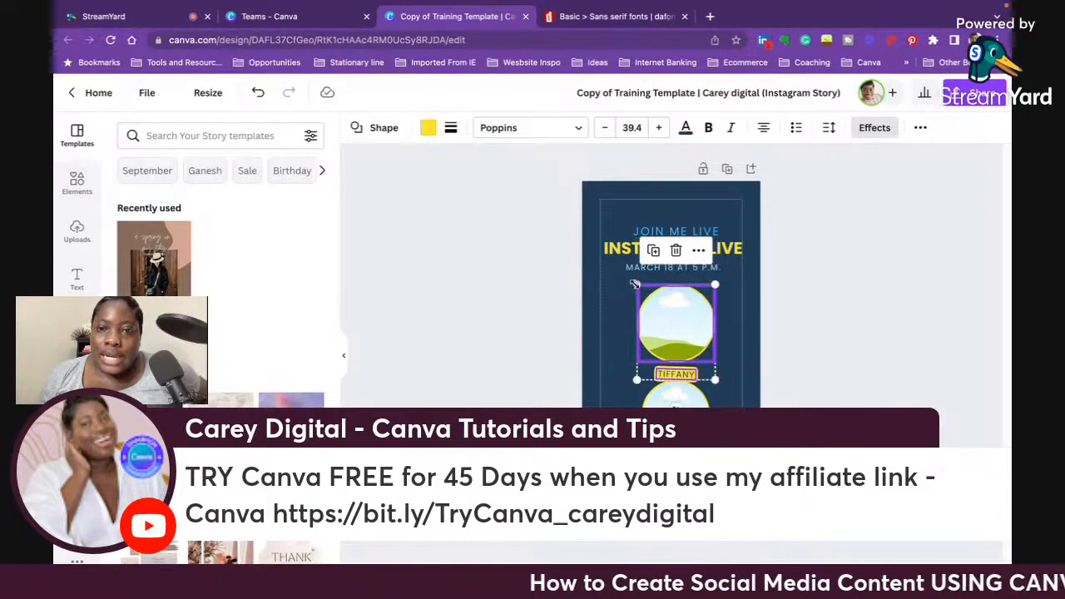
pyautogui.moveTo(633, 283); pyautogui.dragTo(627, 276)
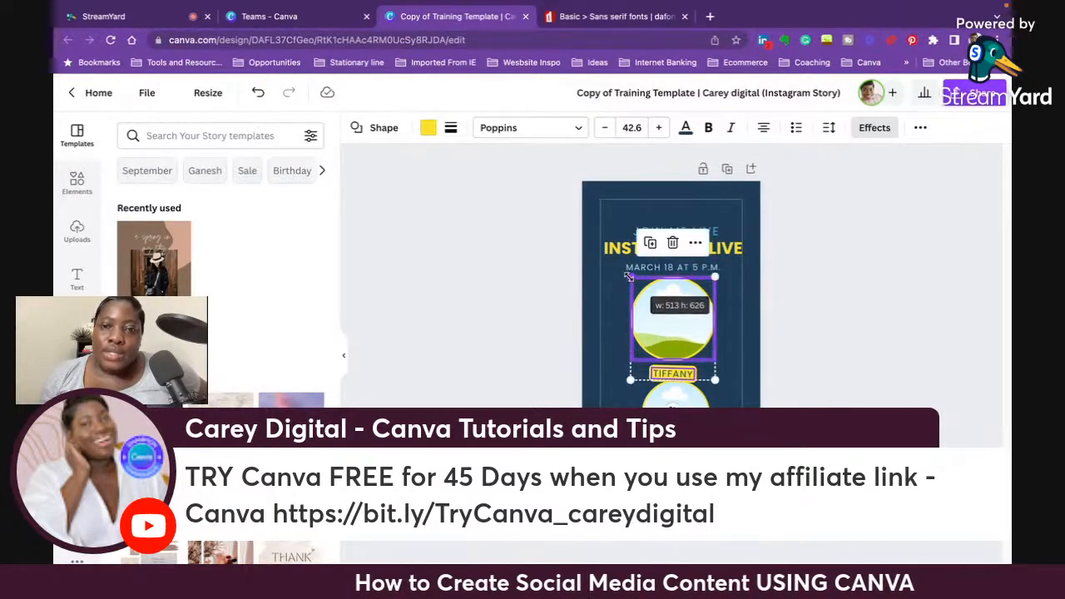
pyautogui.click(796, 375)
# Step: Delete the second guest's photo frame, its yellow circle and its name label
pyautogui.click(682, 400)
pyautogui.press('Delete')
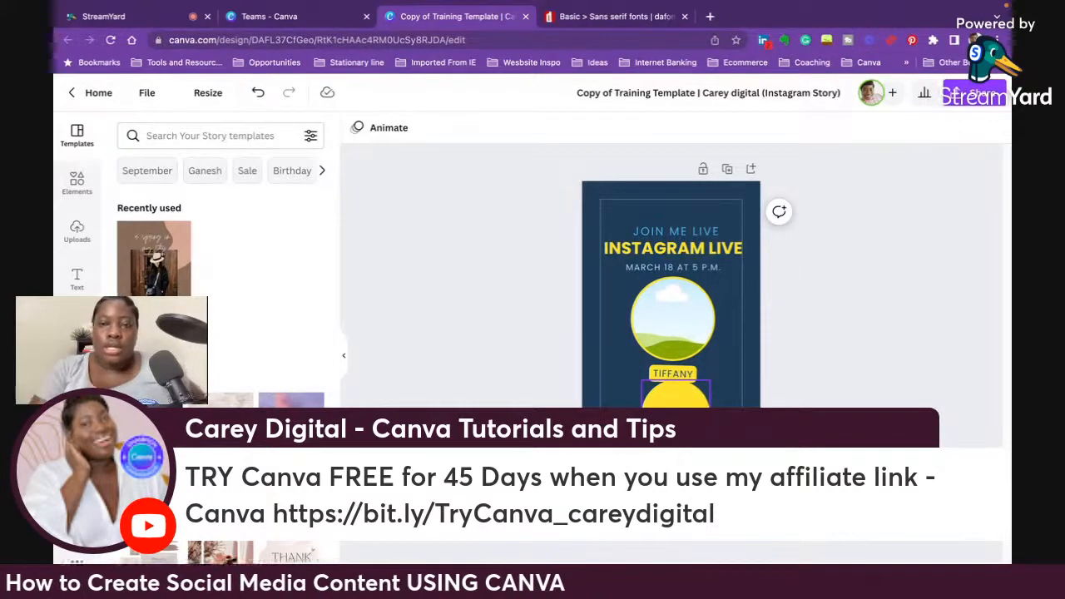
pyautogui.click(674, 395)
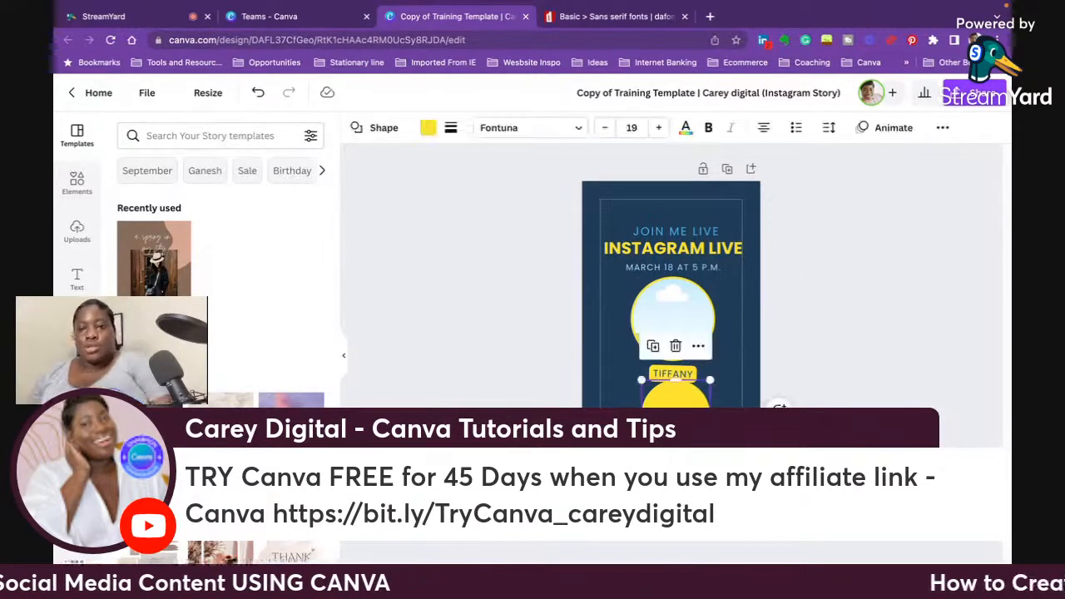
pyautogui.press('Delete')
pyautogui.click(666, 474)
pyautogui.press('Delete')
pyautogui.click(670, 466)
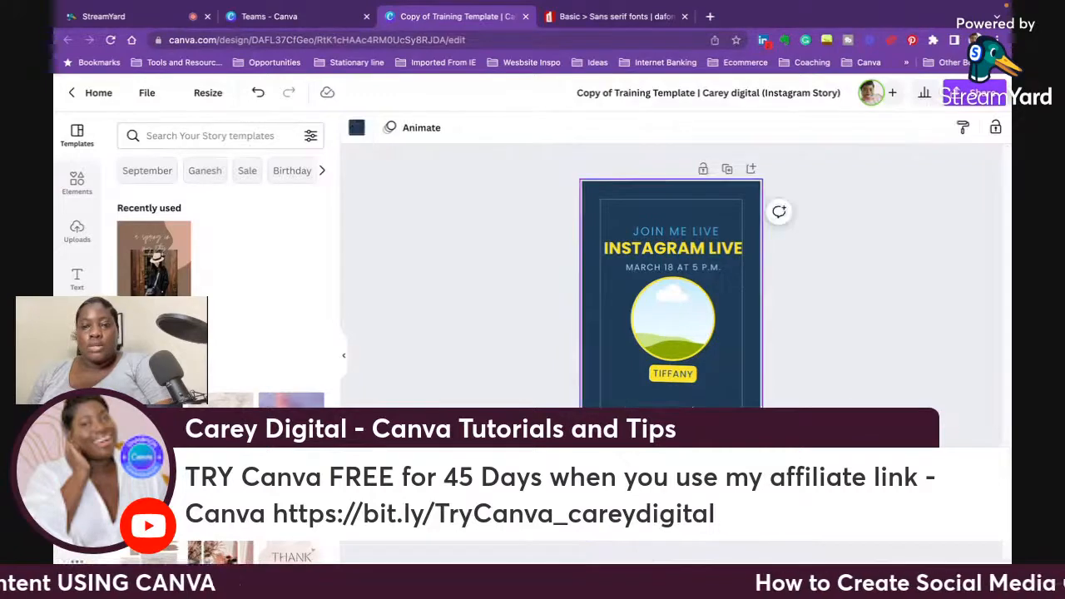
pyautogui.click(670, 474)
pyautogui.press('Delete')
# Step: Enlarge the remaining photo frame and name label together until the label text reaches 53.9, and place them just below the date line
pyautogui.moveTo(816, 389); pyautogui.dragTo(690, 351)
pyautogui.moveTo(705, 406); pyautogui.dragTo(727, 433)
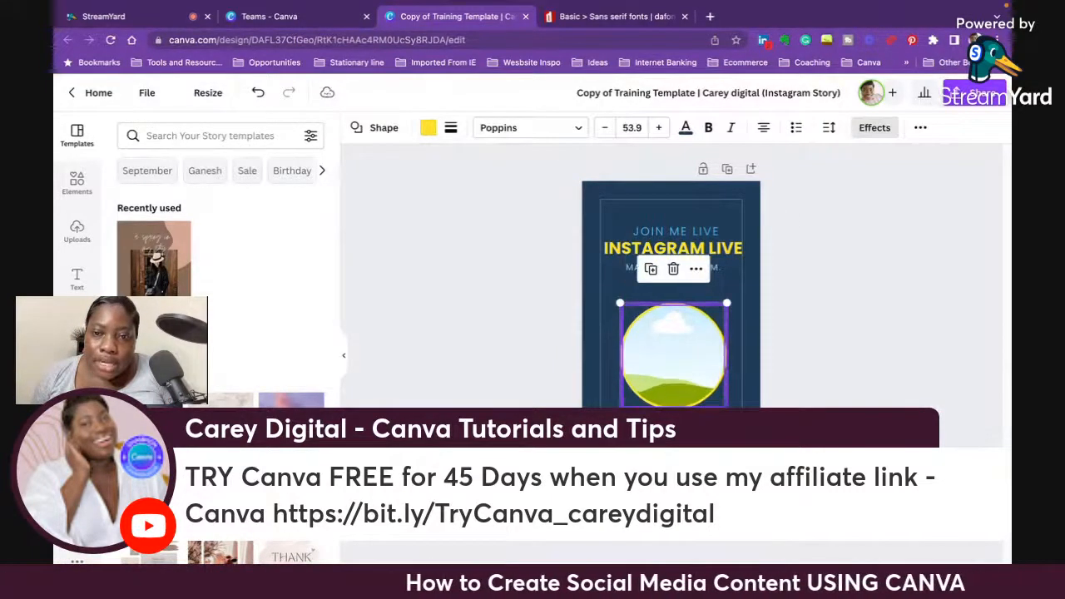
pyautogui.moveTo(704, 342); pyautogui.dragTo(705, 321)
pyautogui.click(835, 322)
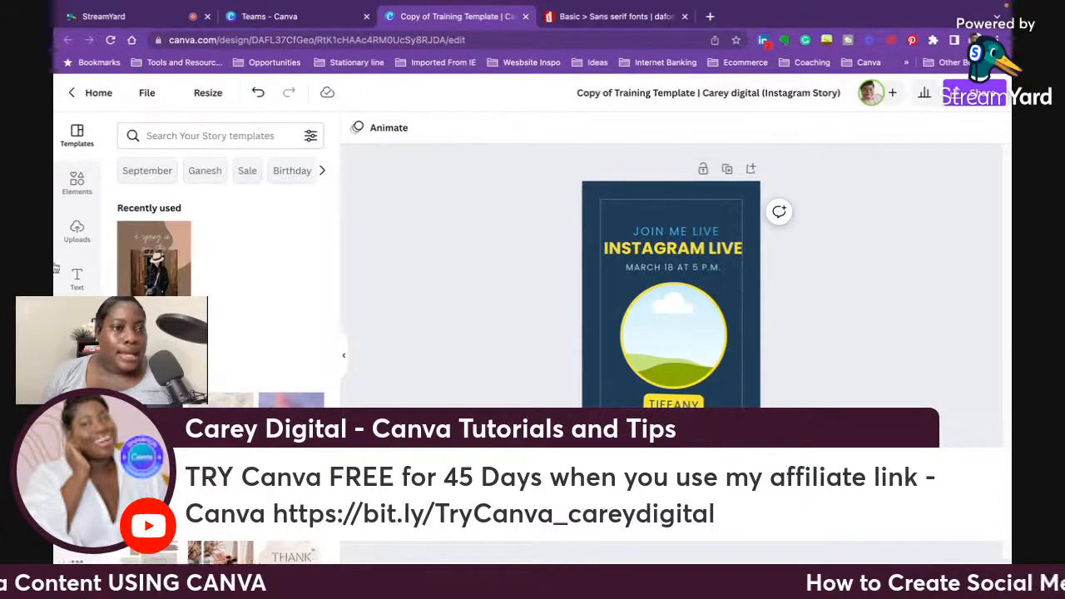
# Step: Fill the circular frame with the recently used photo of the woman in a blue striped top against yellow
pyautogui.click(77, 181)
pyautogui.click(77, 231)
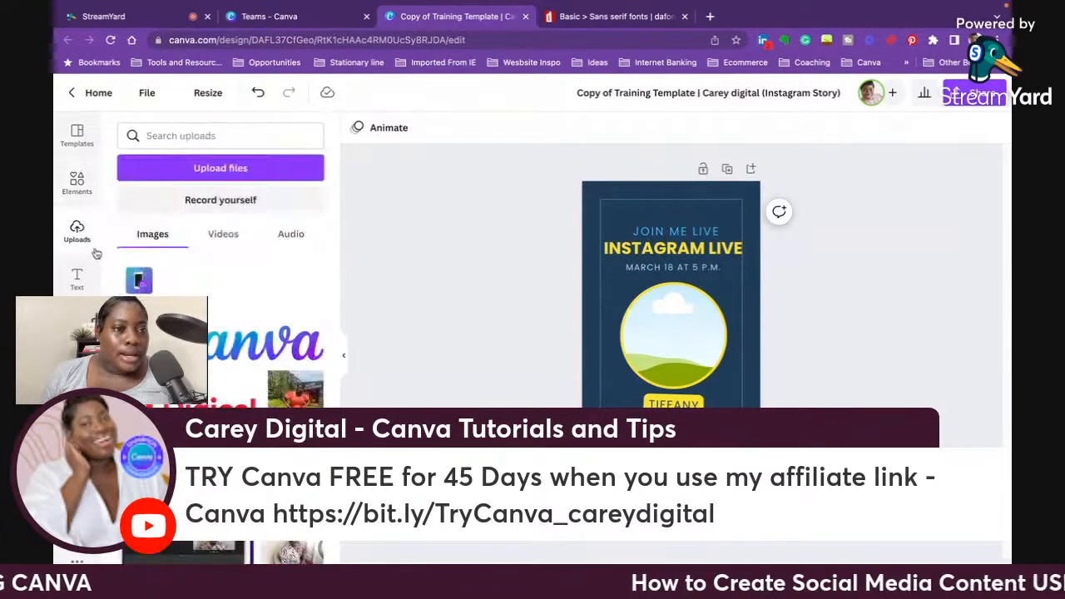
pyautogui.click(76, 183)
pyautogui.moveTo(187, 260); pyautogui.dragTo(737, 321)
pyautogui.doubleClick(678, 325)
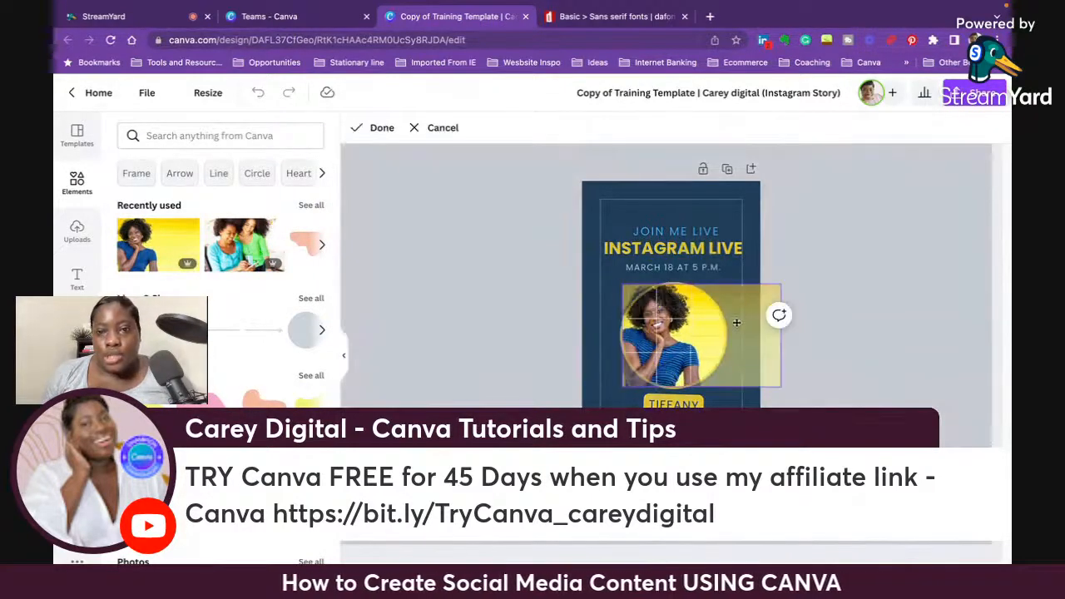
pyautogui.click(888, 281)
pyautogui.click(849, 270)
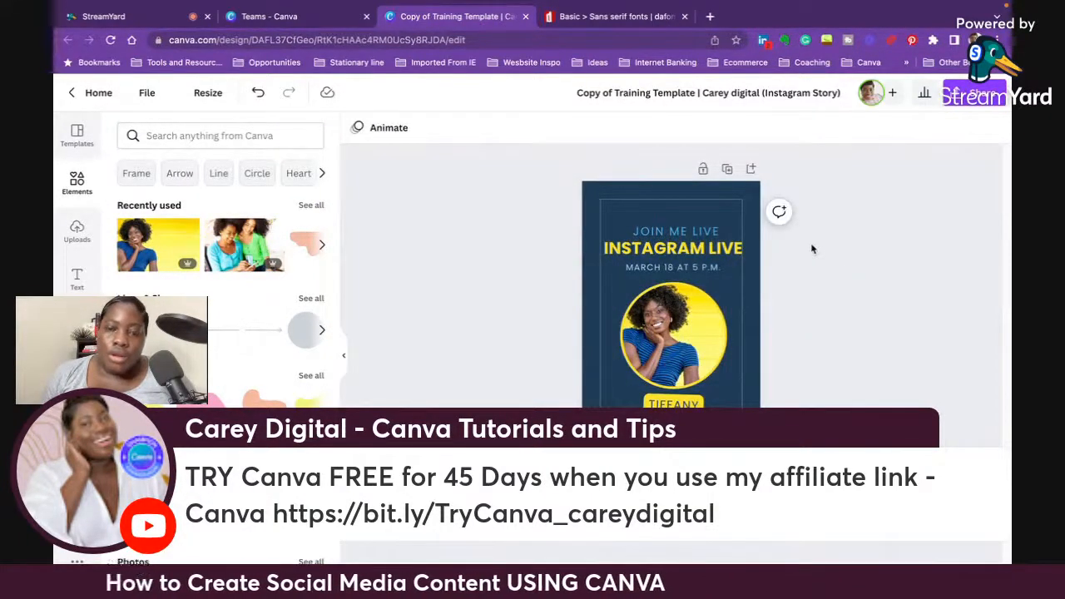
# Step: Reduce the name label beneath the photo to font size 36
pyautogui.click(680, 400)
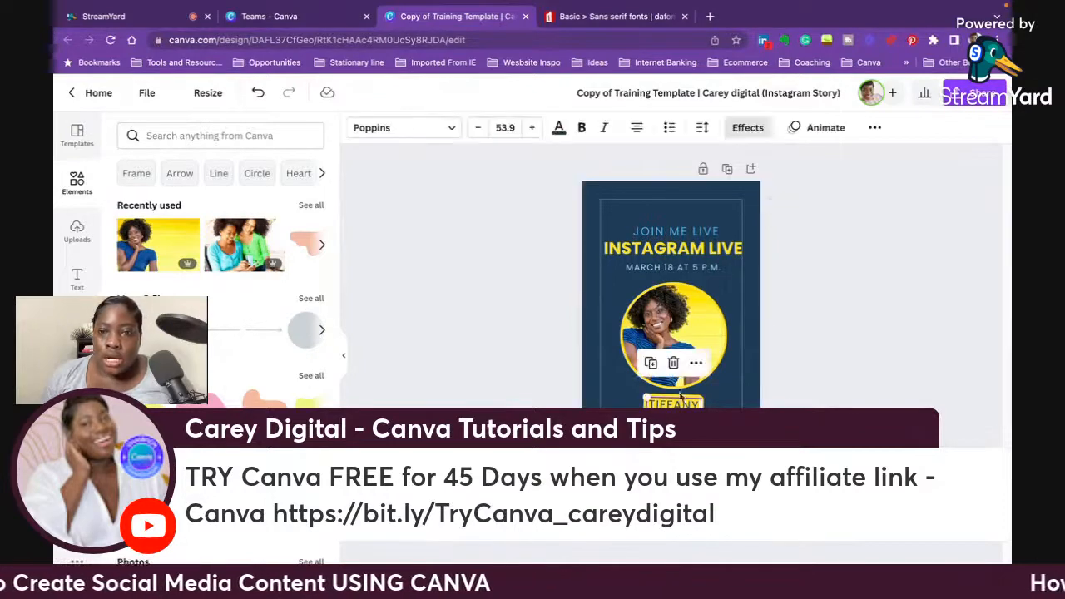
pyautogui.click(501, 127)
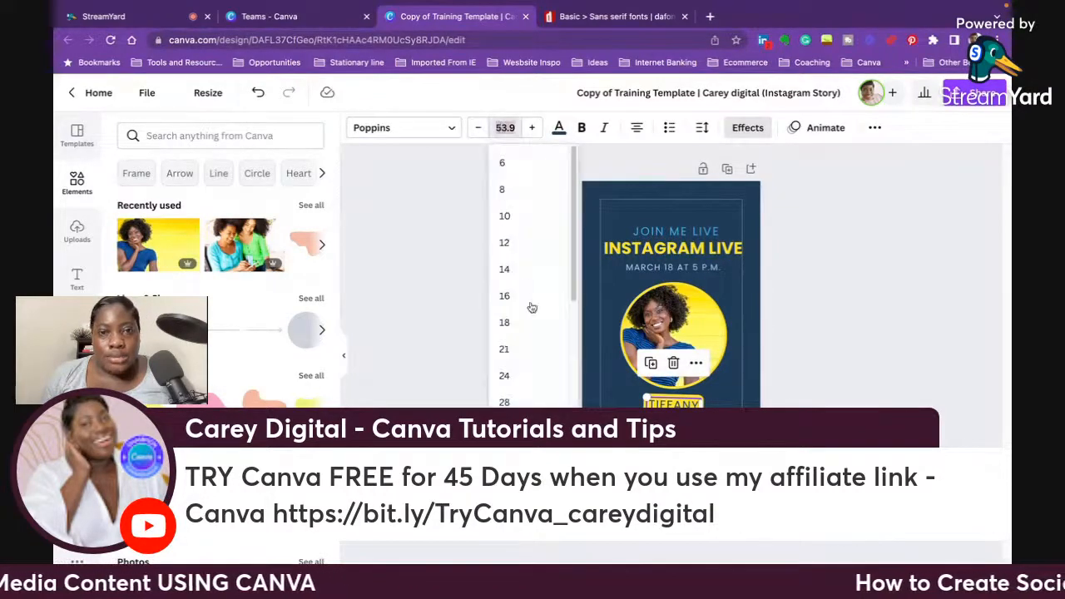
pyautogui.scroll(-3, 531, 325)
pyautogui.click(533, 323)
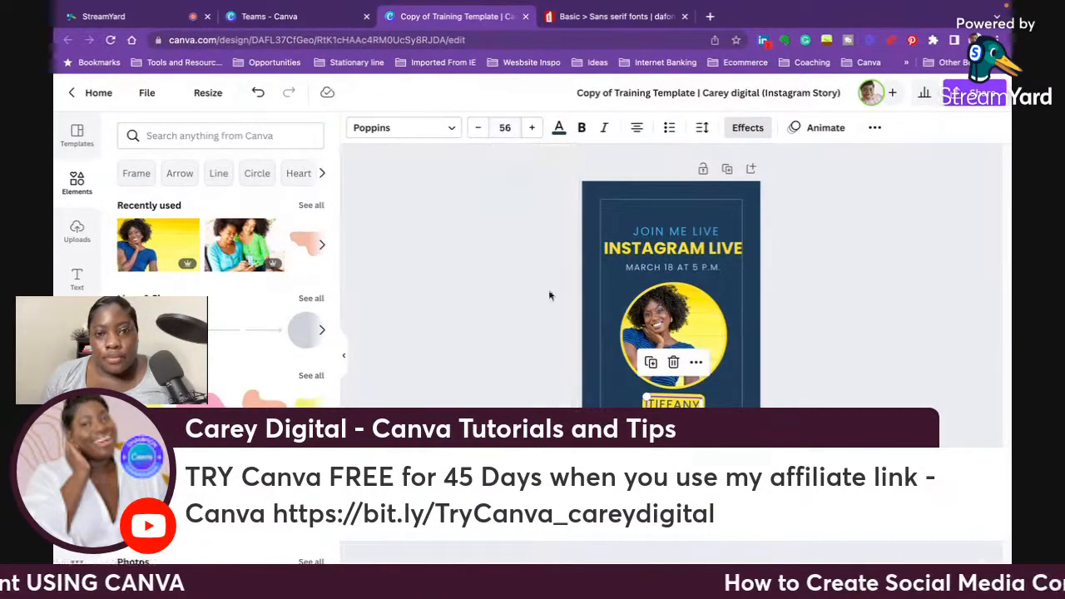
pyautogui.click(504, 127)
pyautogui.click(533, 214)
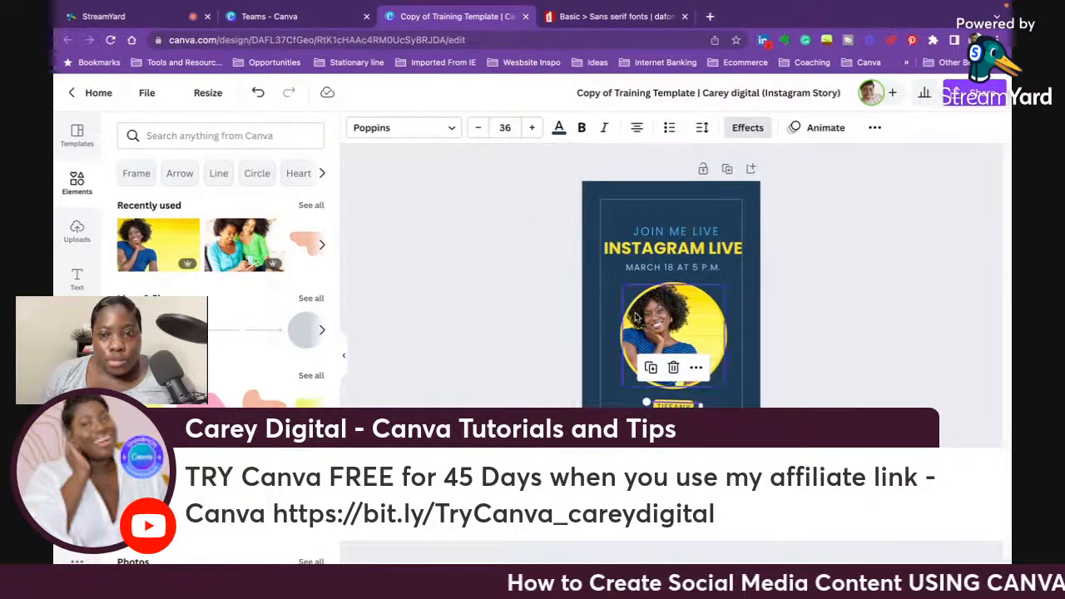
# Step: Remove the name label's background effect, colour its text light grey and centre it just below the photo
pyautogui.click(747, 127)
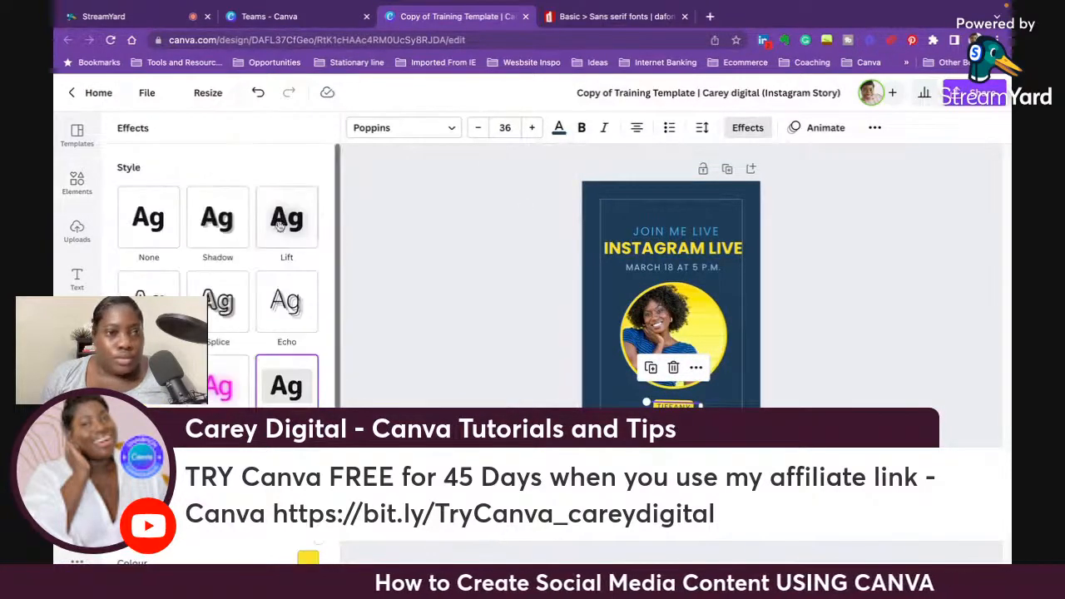
pyautogui.click(154, 218)
pyautogui.click(560, 127)
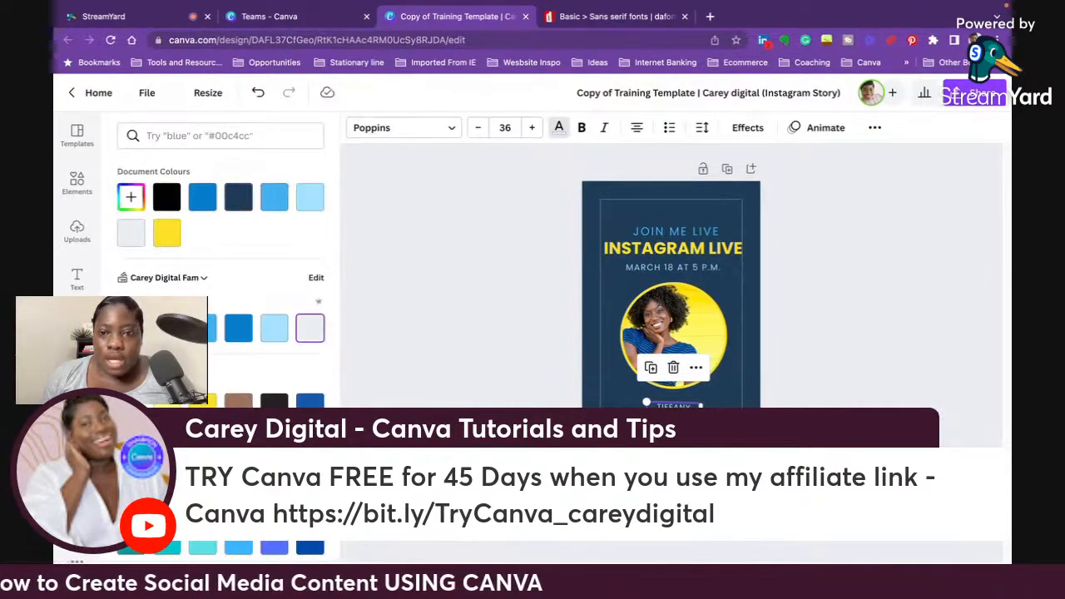
pyautogui.press('Up')
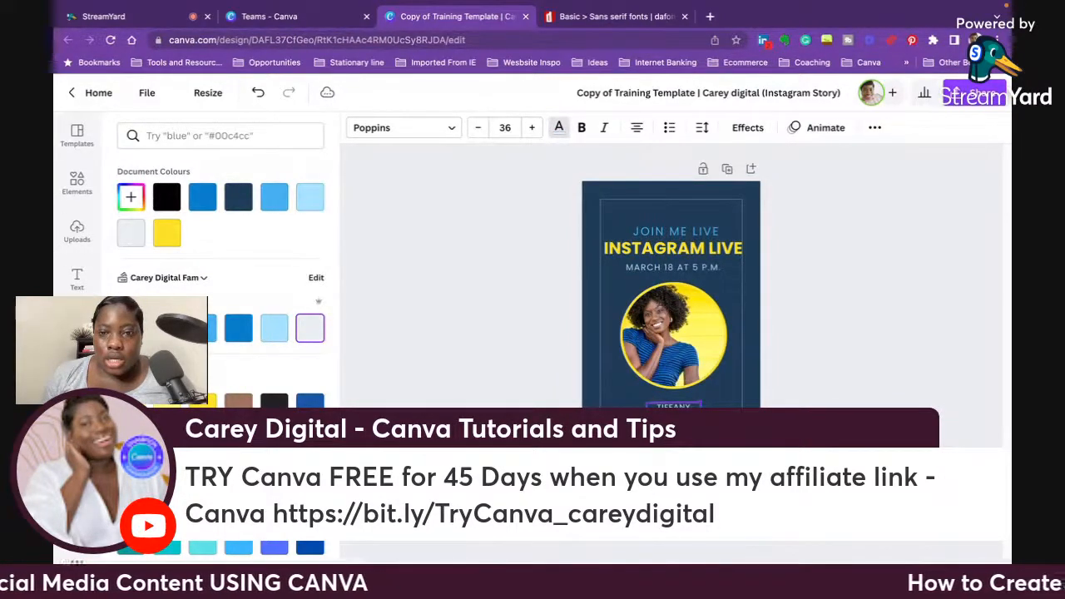
pyautogui.moveTo(647, 403); pyautogui.dragTo(678, 399)
pyautogui.click(852, 372)
pyautogui.click(825, 336)
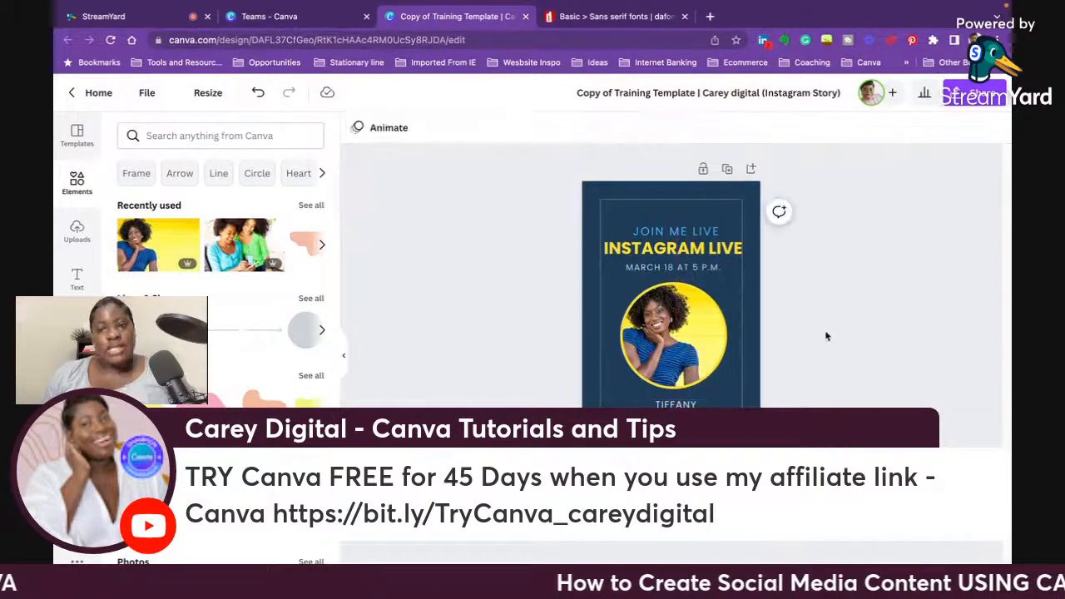
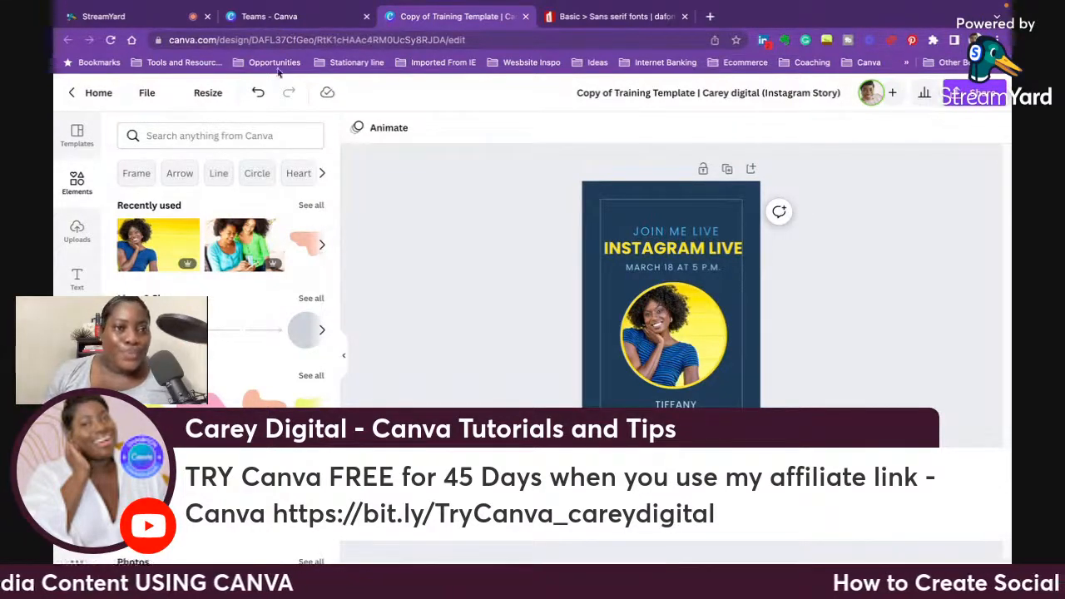
# Step: Rename the design as "instagram story template"
pyautogui.click(801, 93)
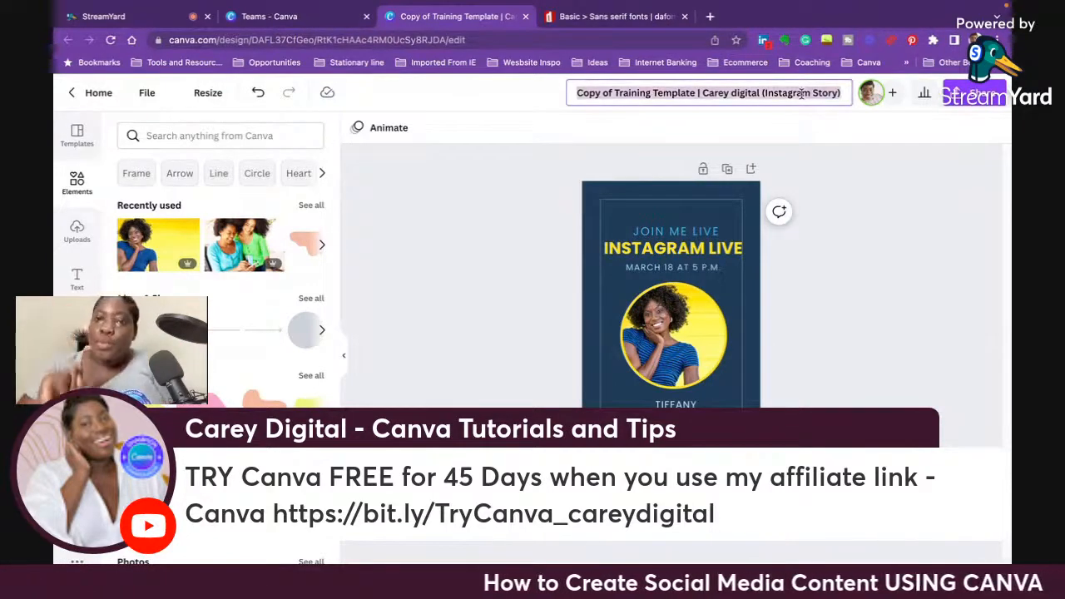
pyautogui.write('ins')
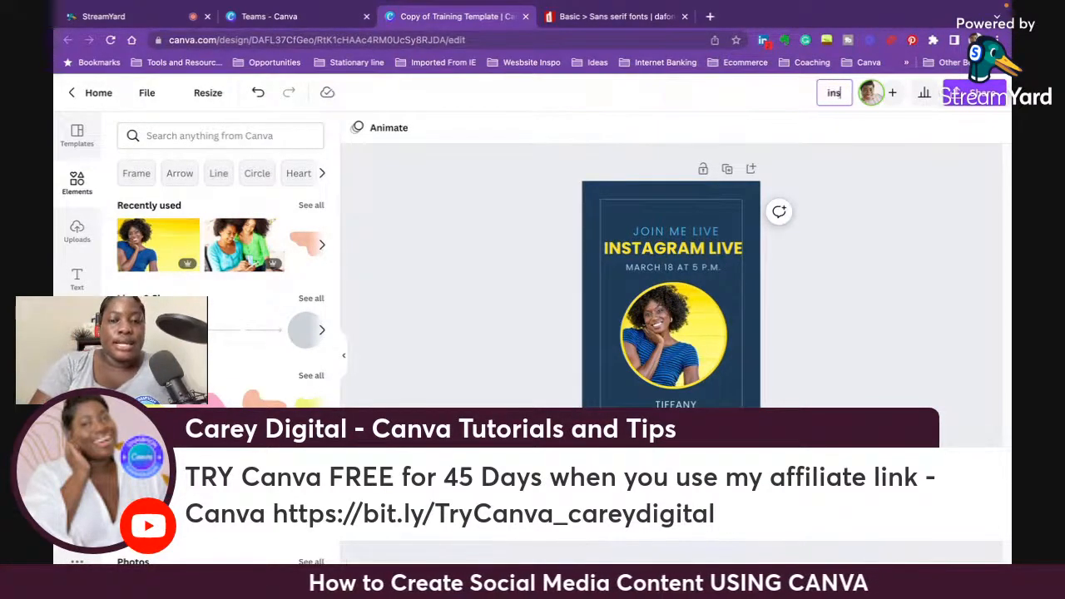
pyautogui.write('tagram')
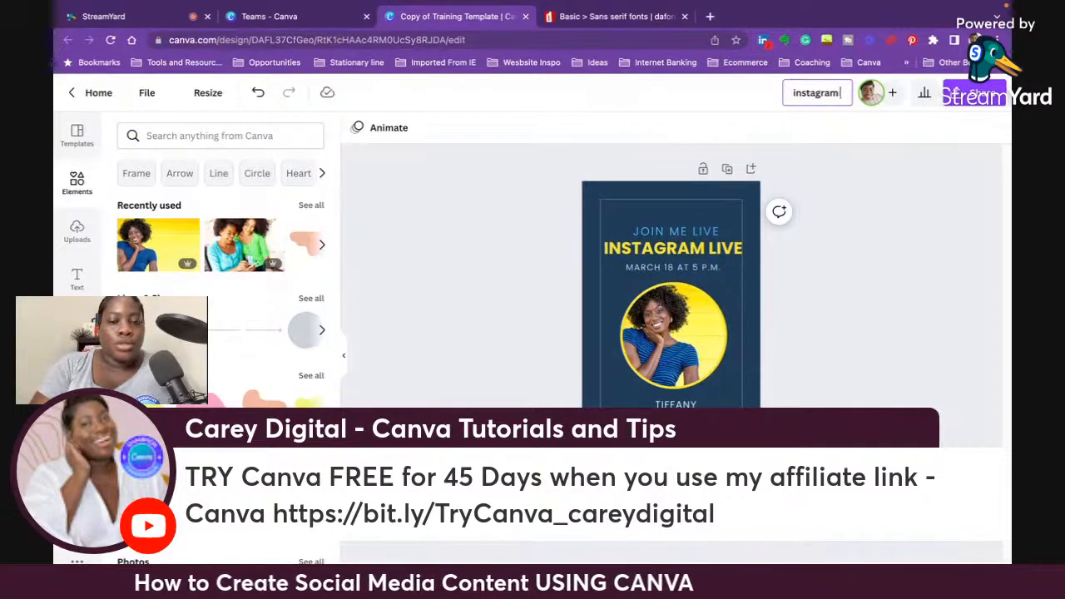
pyautogui.write(' story template')
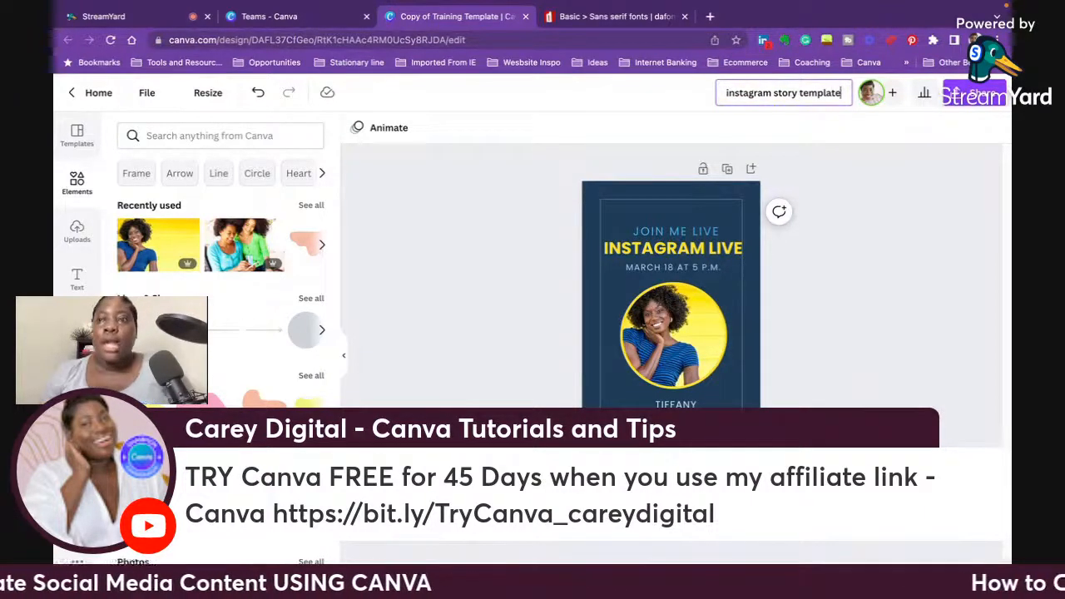
pyautogui.press('Return')
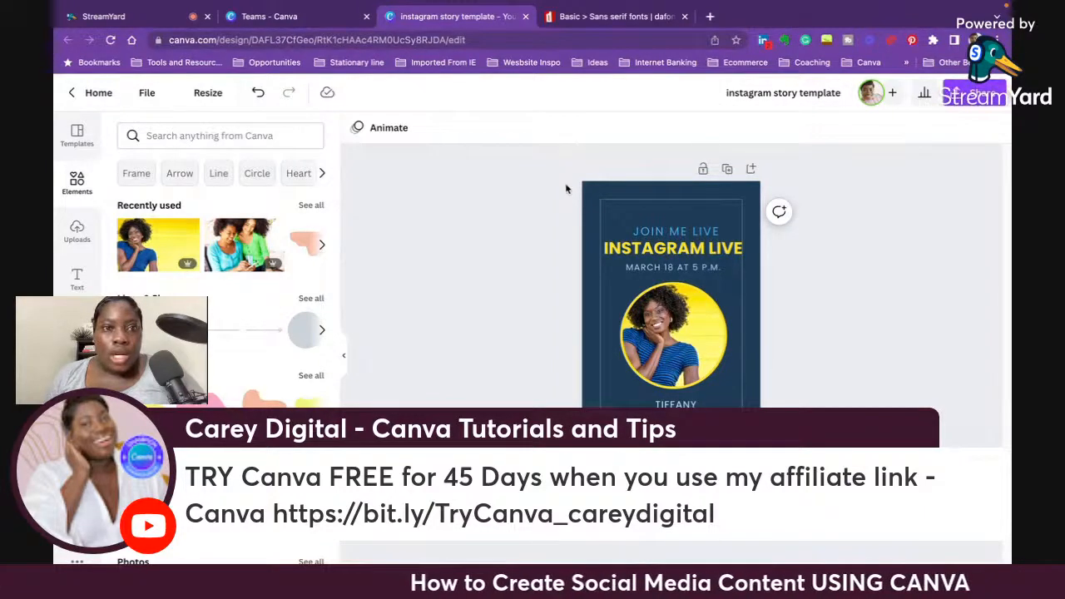
# Step: Move the three double-circle Instagram Live designs into a new folder named "TESTING CAREY DIGITAL"
pyautogui.click(80, 149)
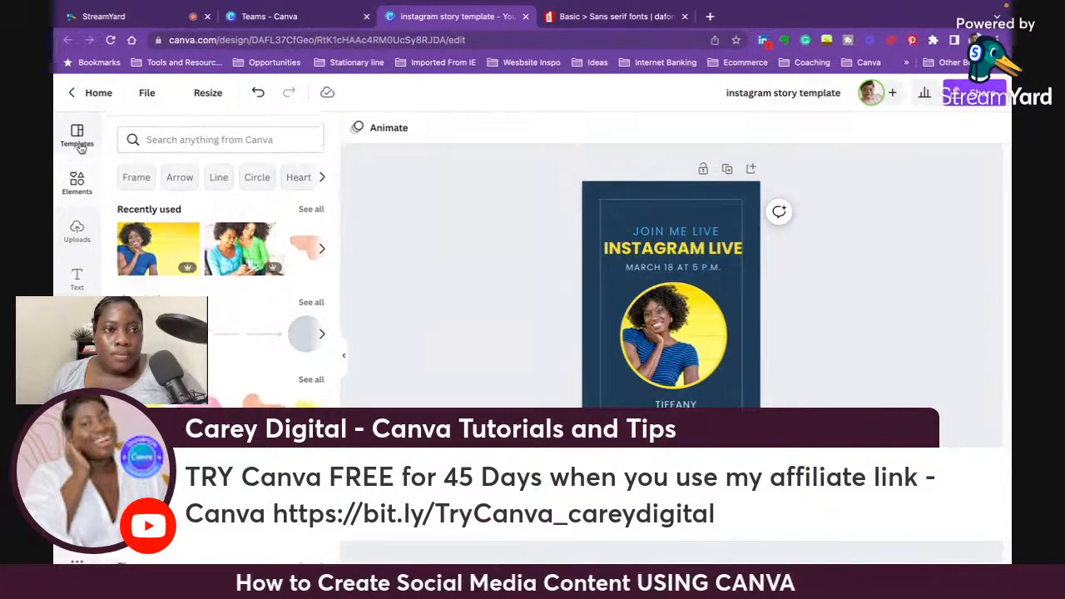
pyautogui.scroll(-5, 276, 170)
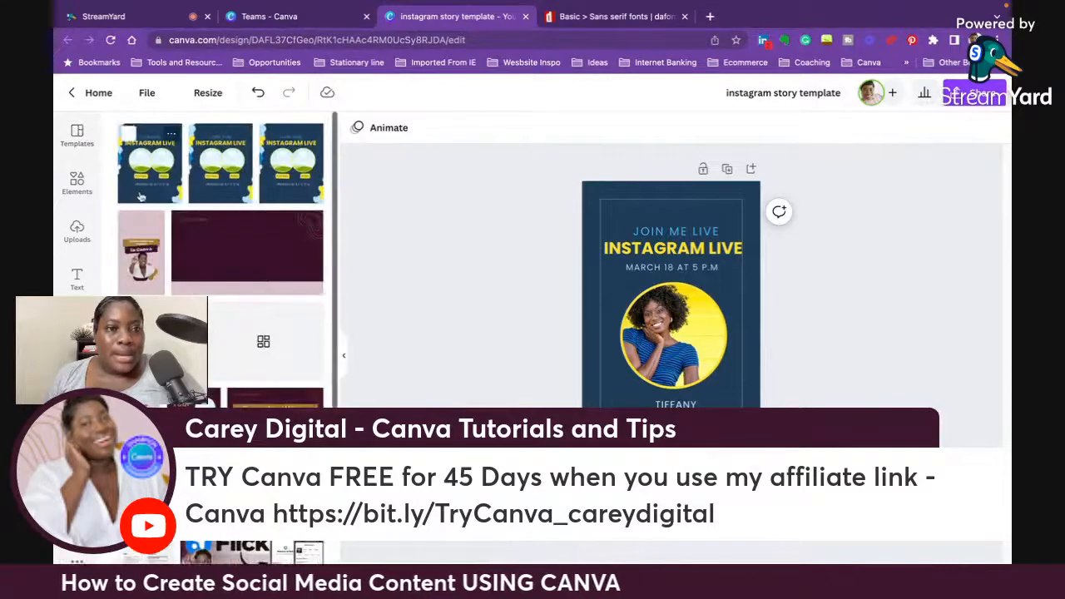
pyautogui.click(268, 134)
pyautogui.click(200, 137)
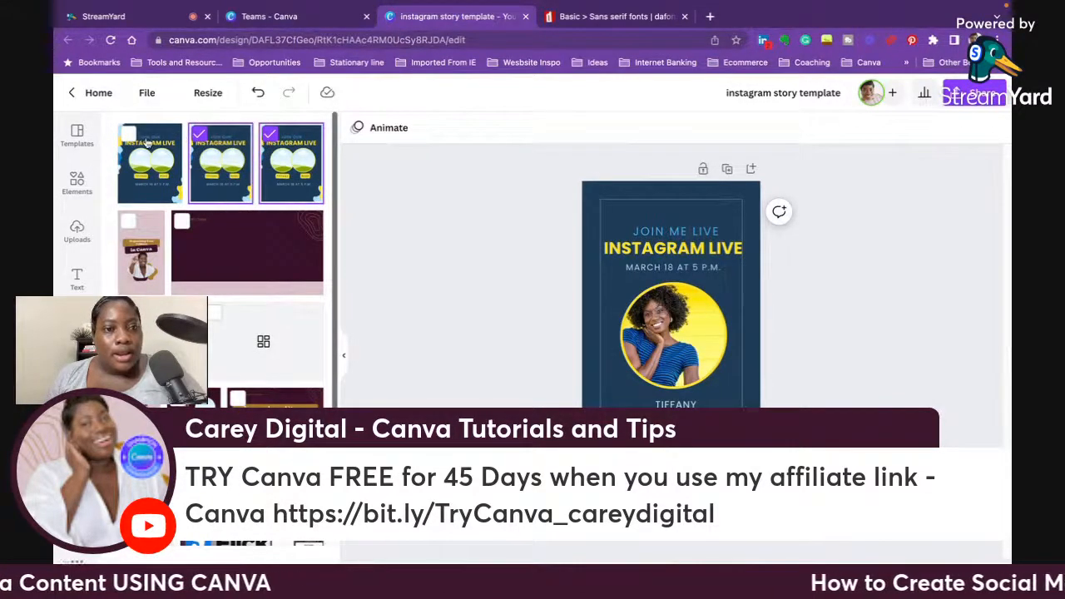
pyautogui.click(133, 148)
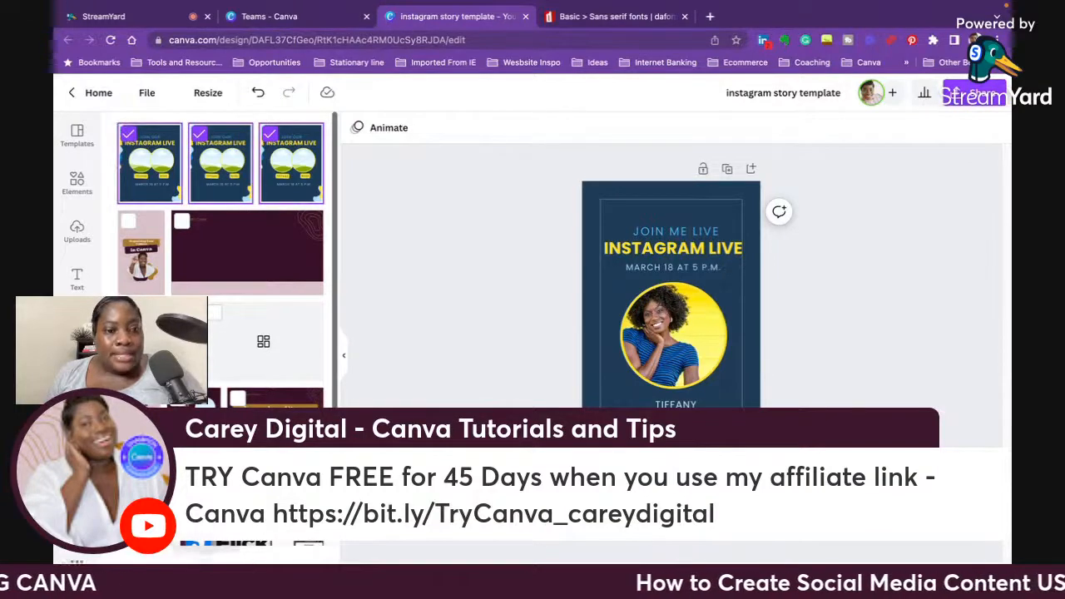
pyautogui.click(203, 532)
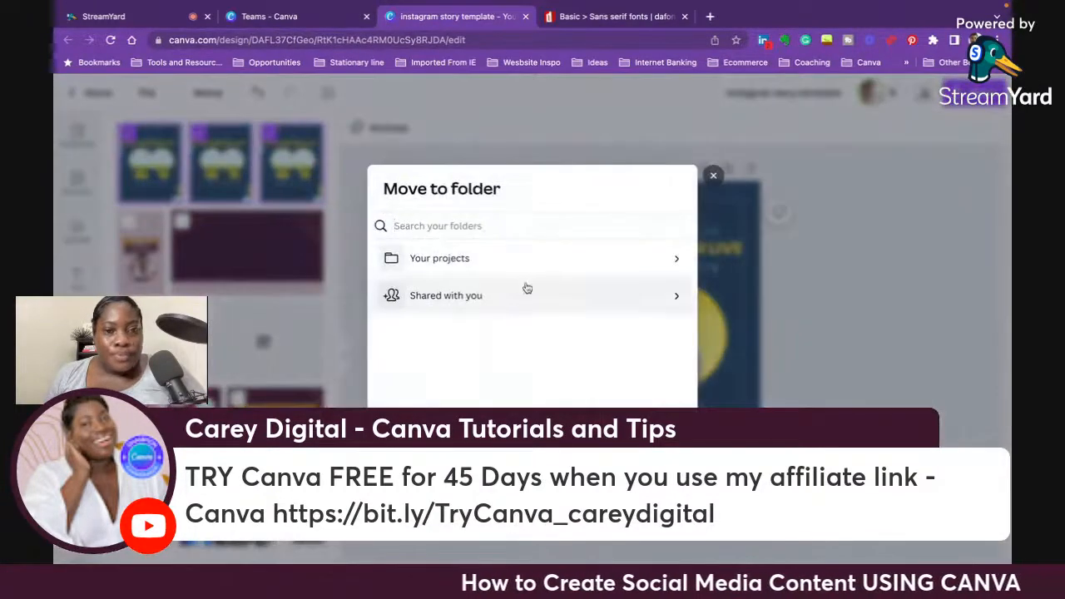
pyautogui.click(455, 486)
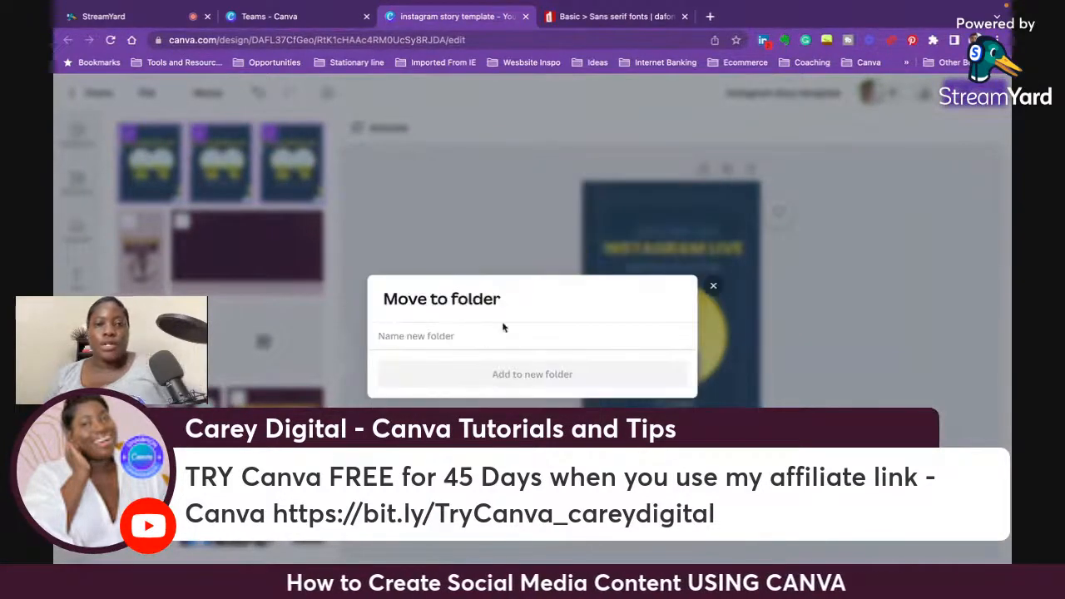
pyautogui.write('TEST')
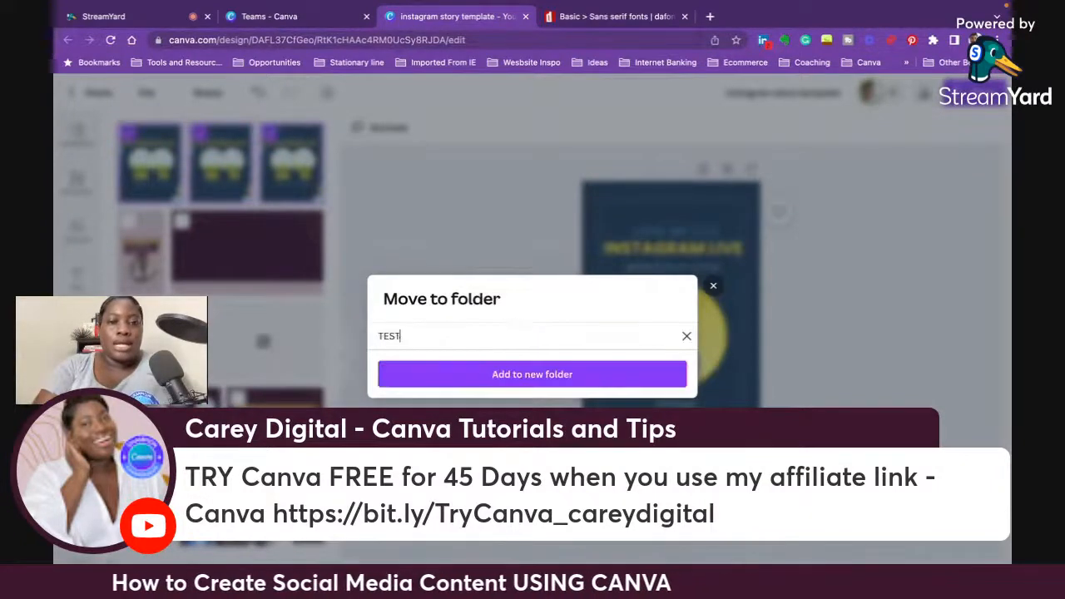
pyautogui.write('ING CAREY D')
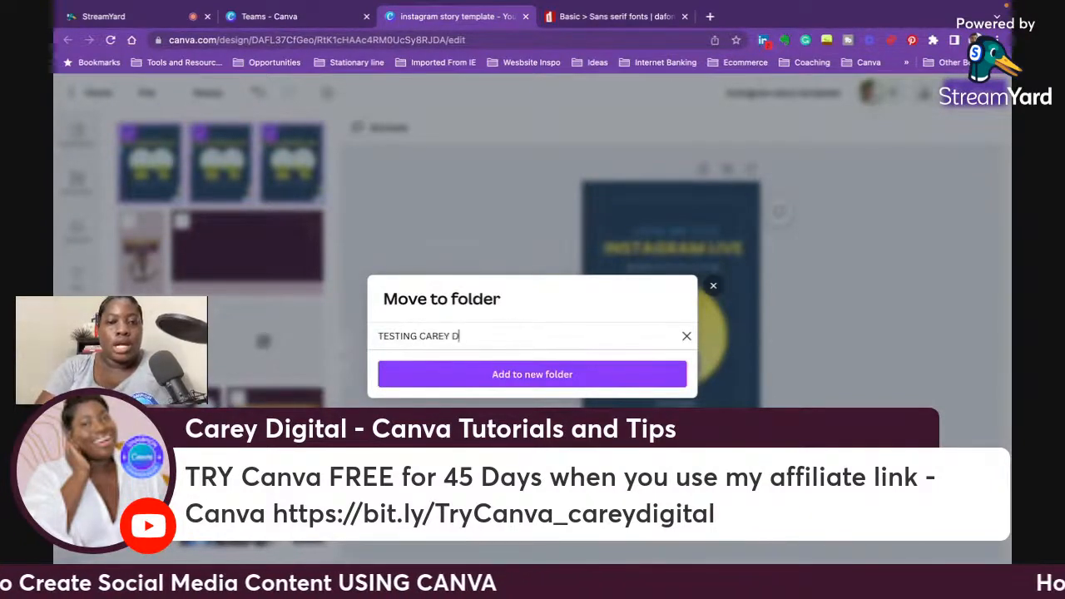
pyautogui.write('IGITAL')
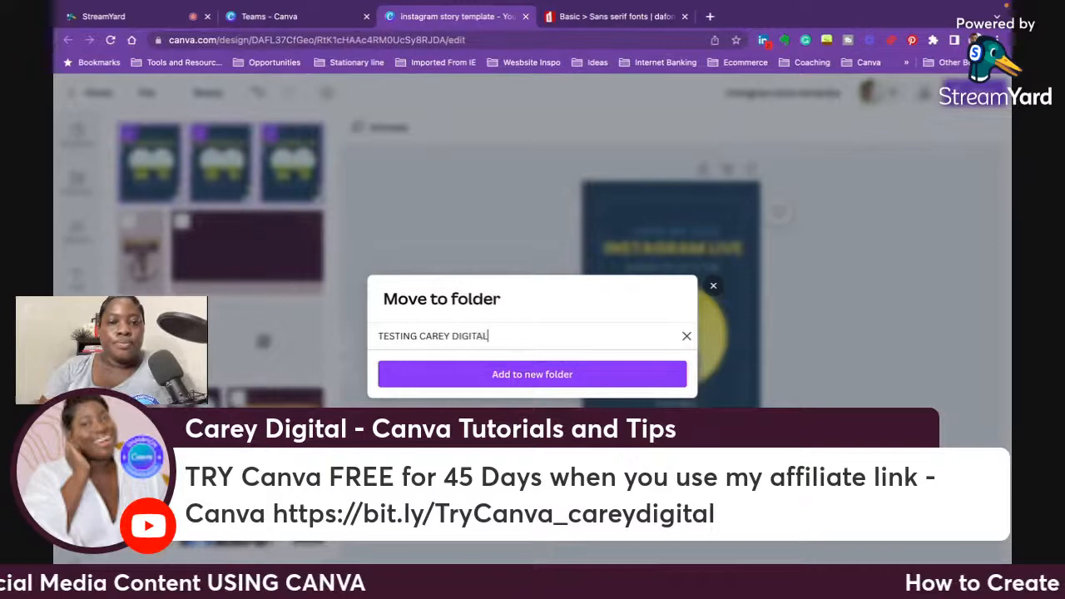
pyautogui.click(530, 374)
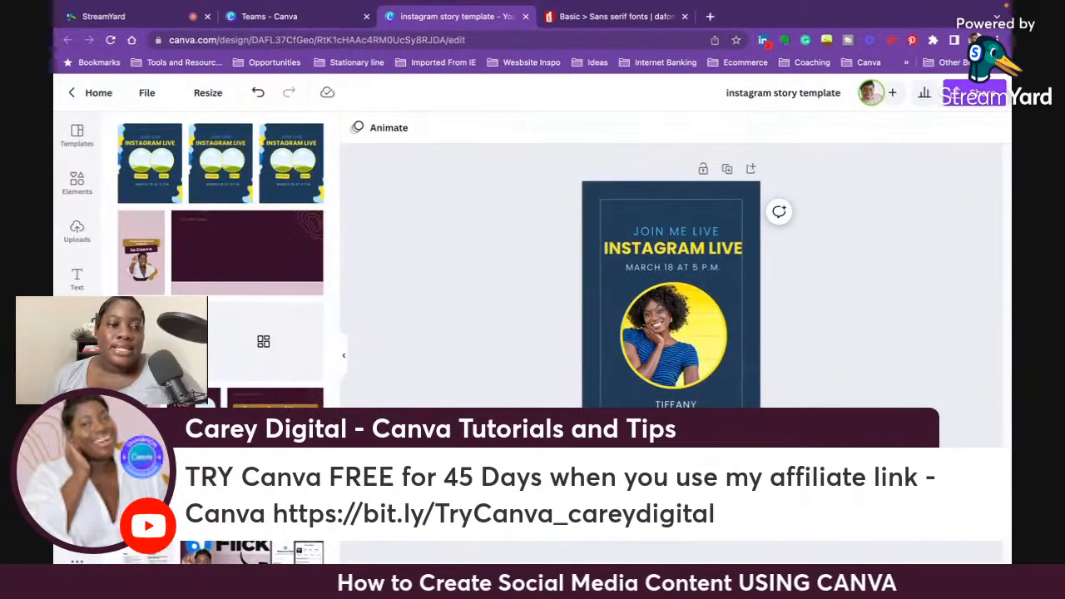
# Step: Search the project folders for "CAREY DIGITAL" and open the TESTING CAREY DIGITAL folder
pyautogui.click(76, 375)
pyautogui.click(76, 423)
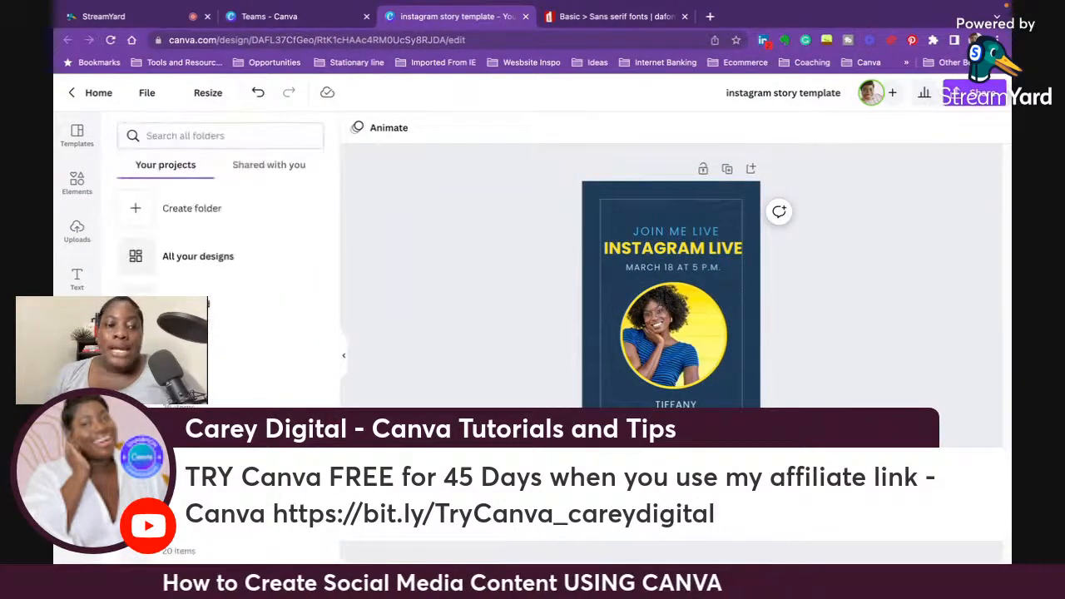
pyautogui.scroll(-10, 220, 274)
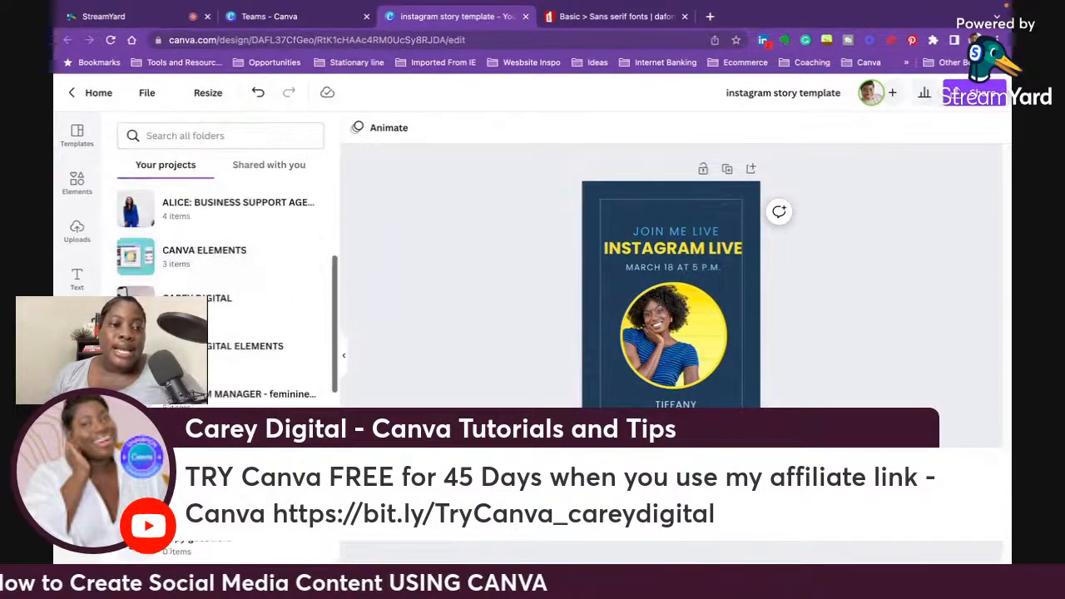
pyautogui.scroll(-5, 220, 270)
pyautogui.scroll(5, 204, 208)
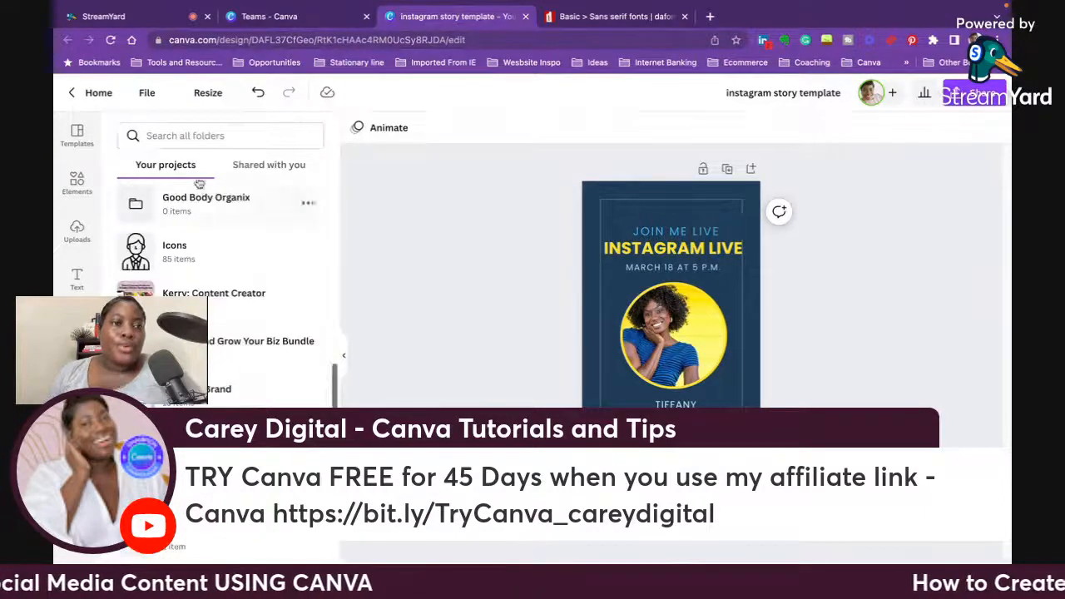
pyautogui.click(204, 138)
pyautogui.write('CAREY')
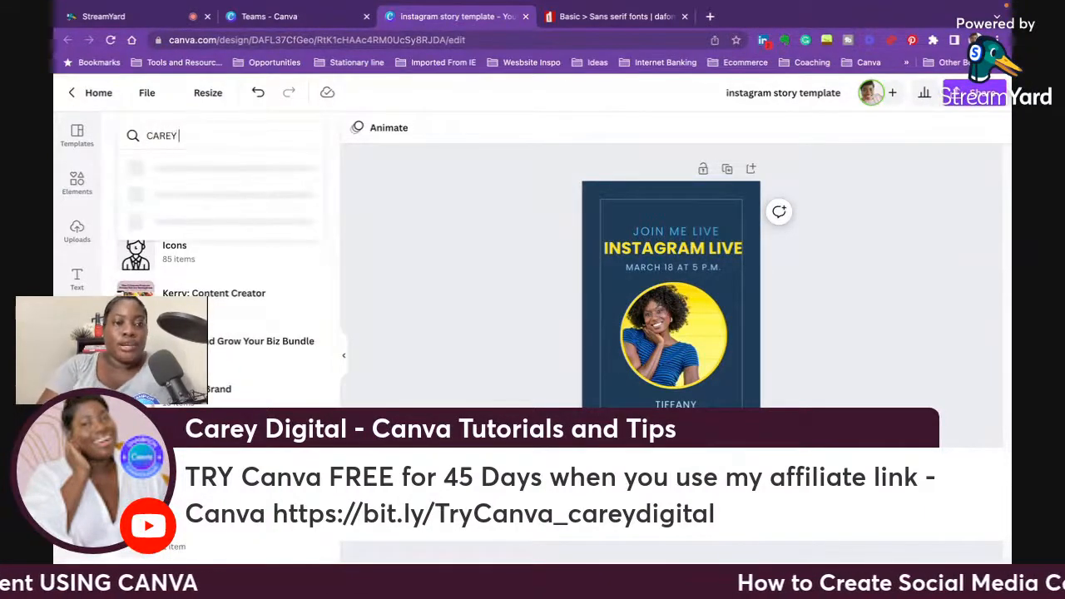
pyautogui.write(' DIGITAL')
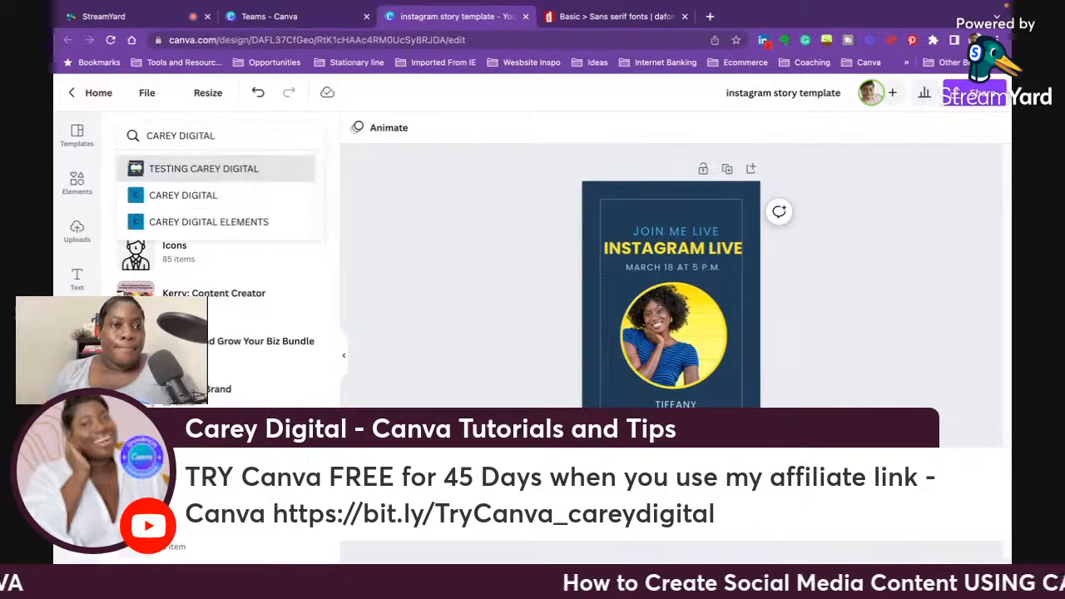
pyautogui.click(223, 172)
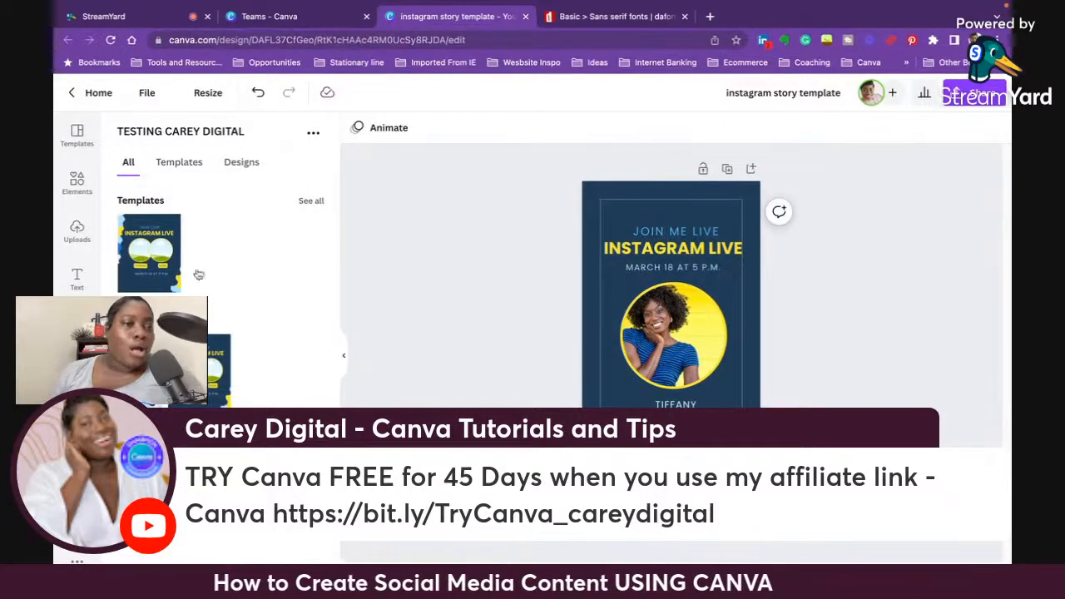
# Step: Look through the templates and the designs stored in the TESTING CAREY DIGITAL folder
pyautogui.click(192, 164)
pyautogui.click(240, 162)
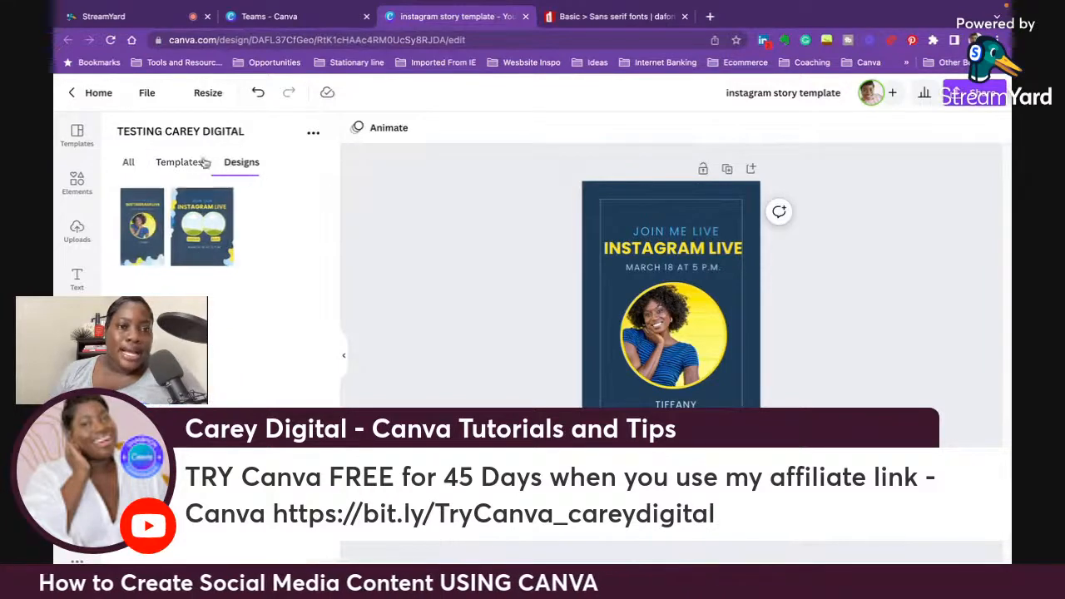
pyautogui.click(129, 162)
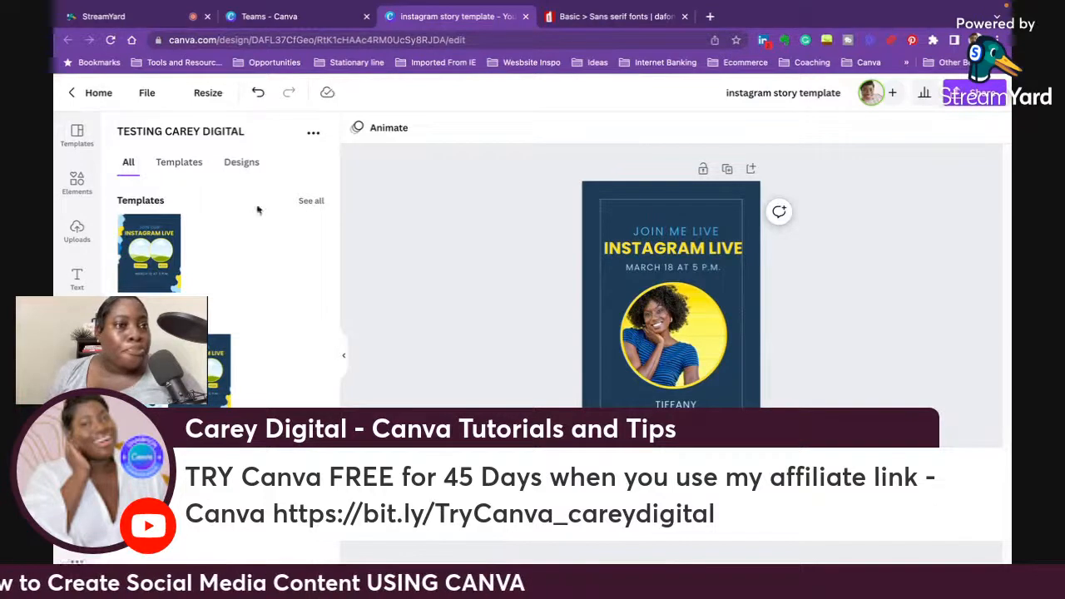
pyautogui.click(76, 181)
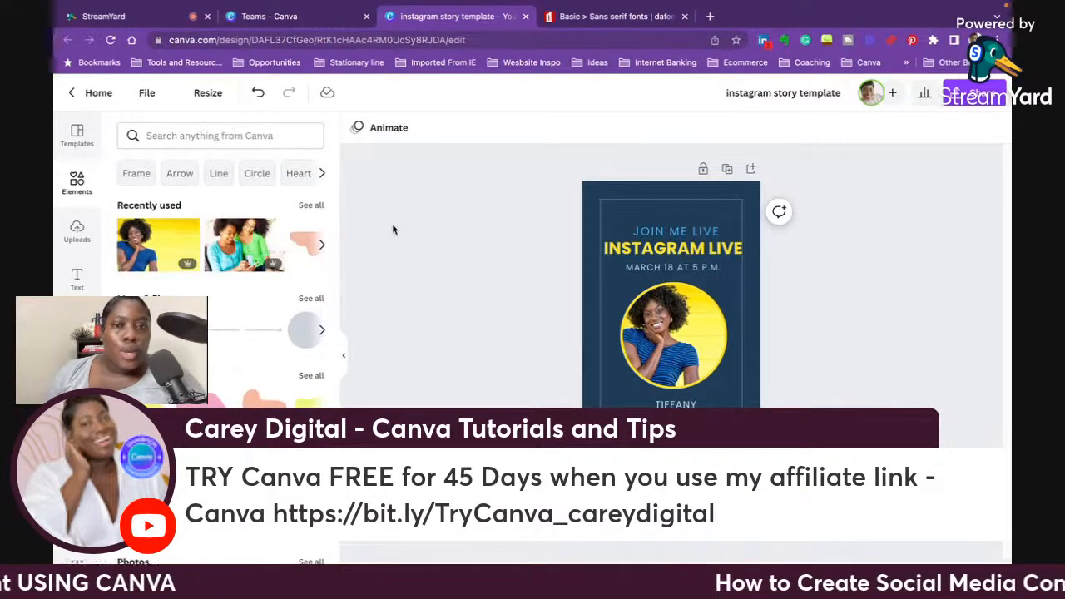
# Step: Create a resized copy of the story template as an Instagram Reel and close the original story design
pyautogui.click(202, 94)
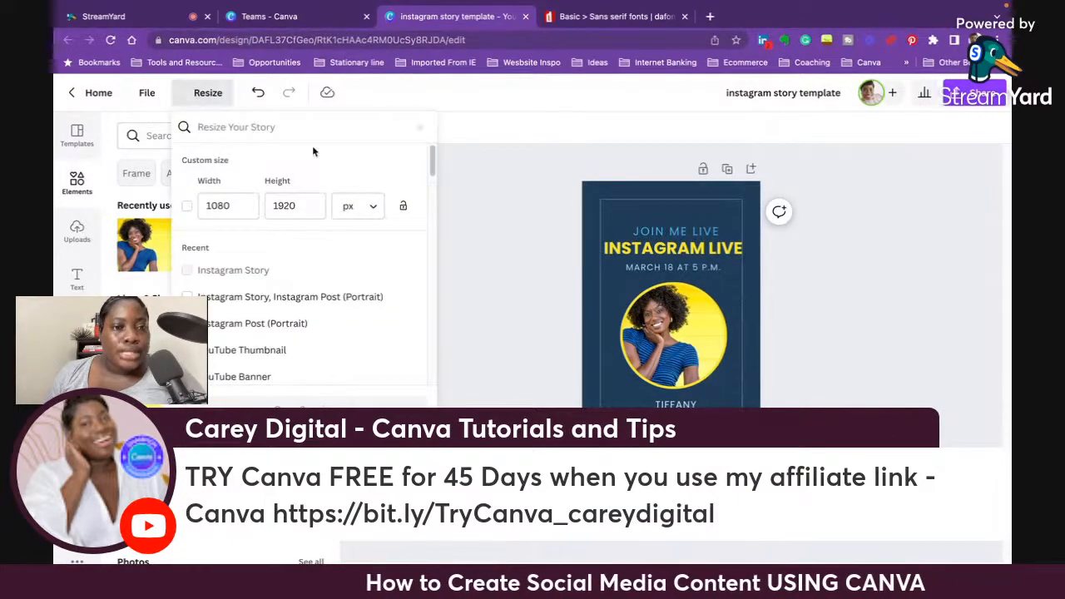
pyautogui.write('REEL')
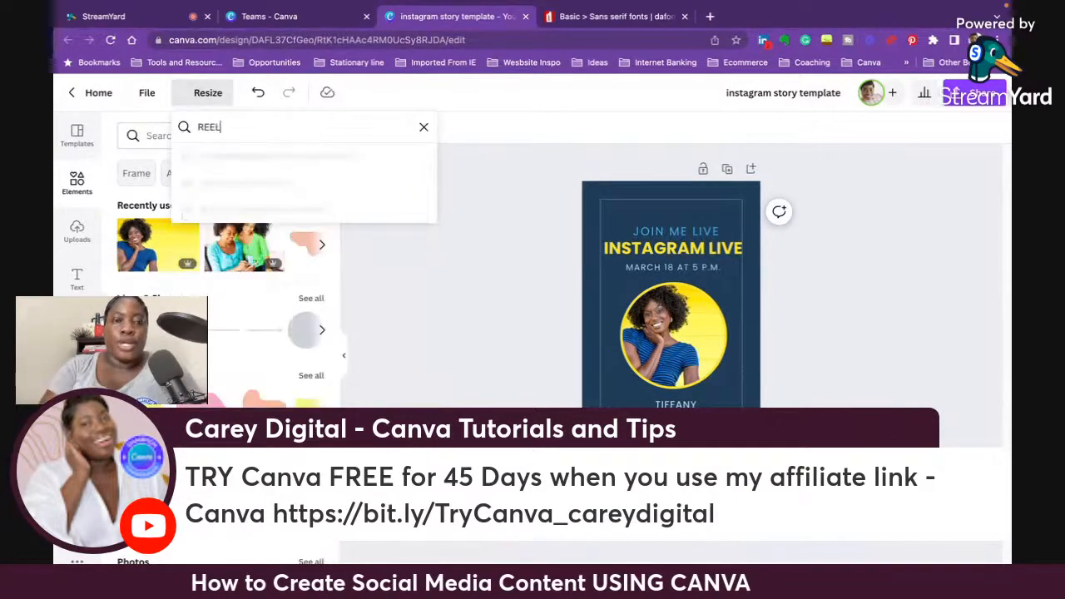
pyautogui.click(319, 164)
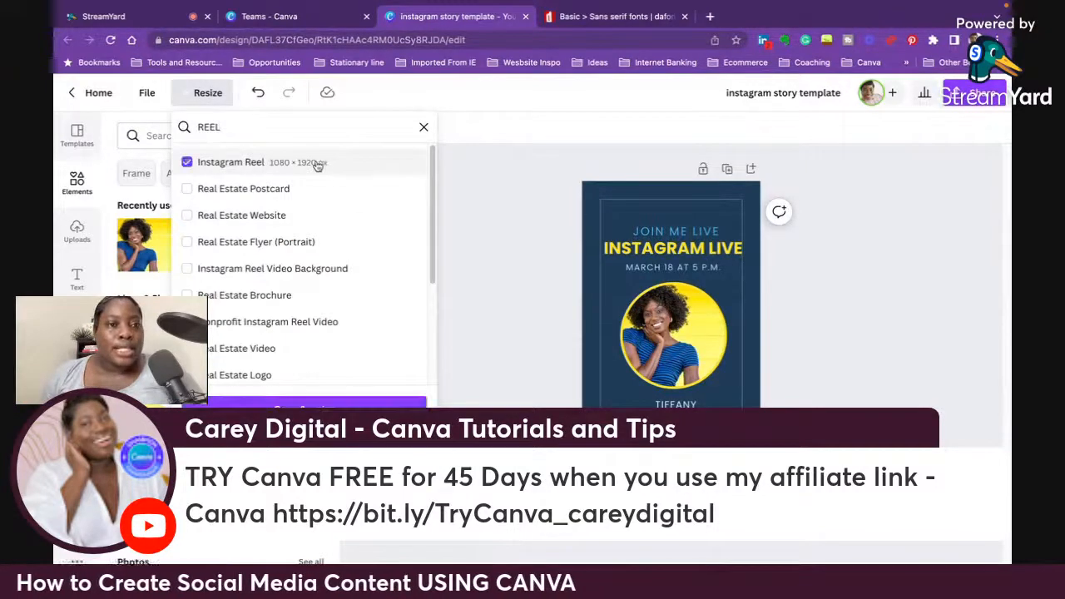
pyautogui.click(316, 404)
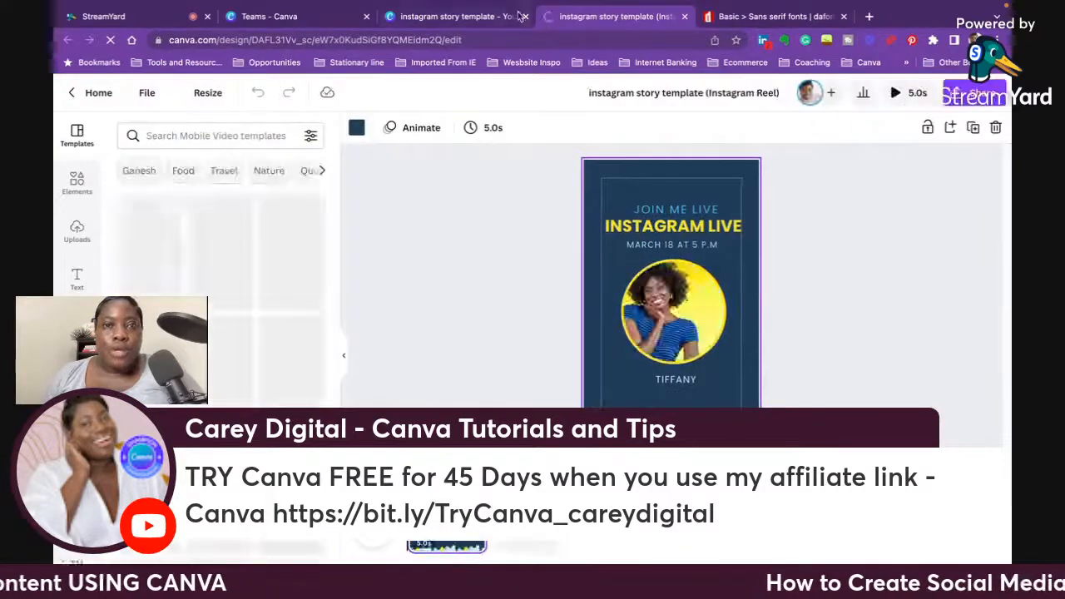
pyautogui.click(525, 16)
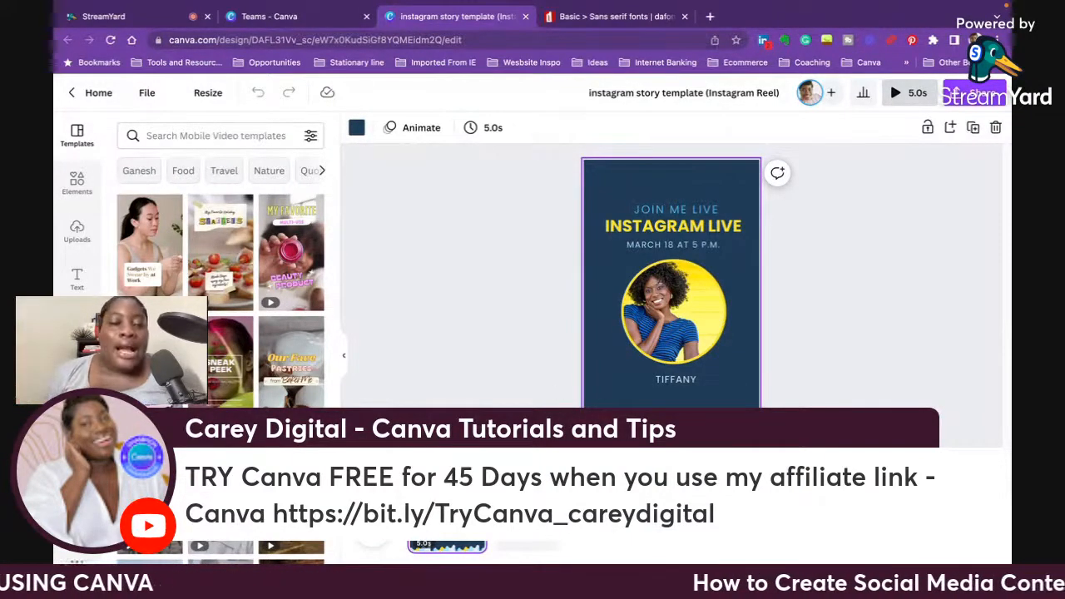
# Step: Add a second page to the Reel and replace the first page's "JOIN ME LIVE" line with "4 TIPS ON"
pyautogui.click(525, 534)
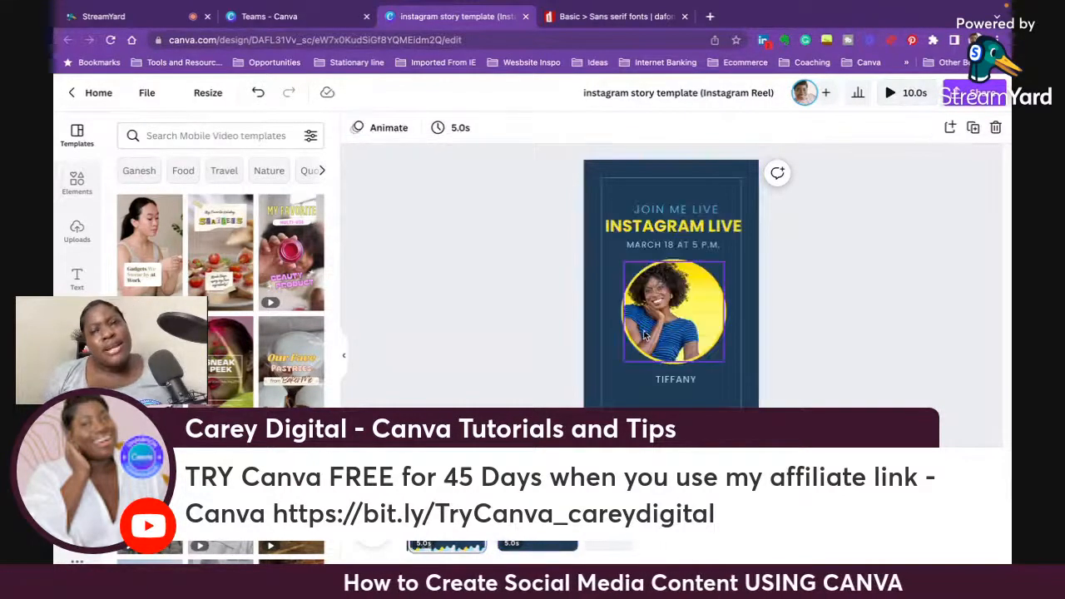
pyautogui.click(685, 209)
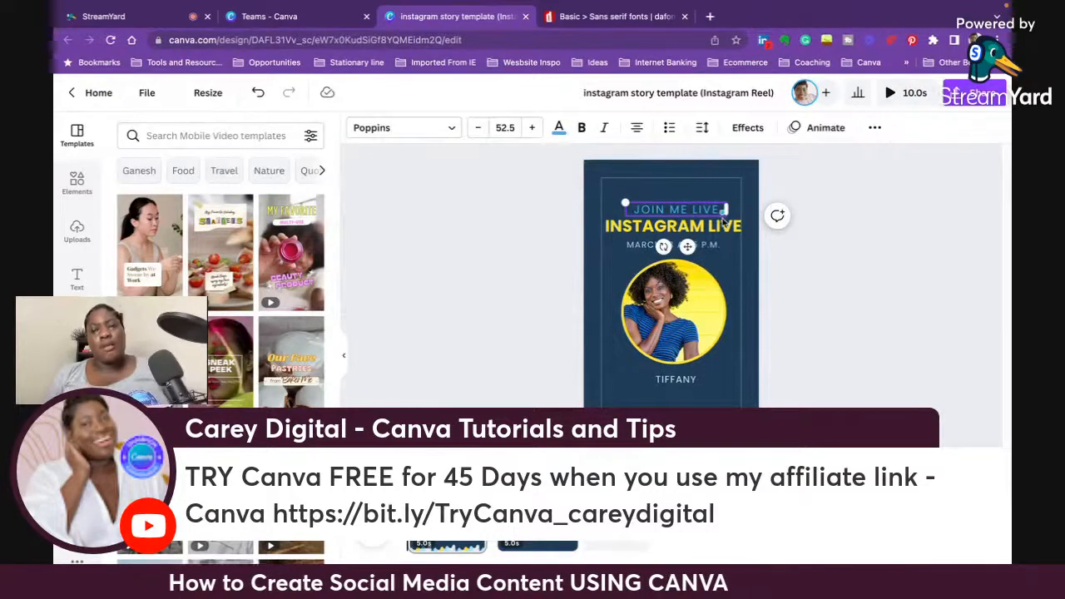
pyautogui.click(723, 220)
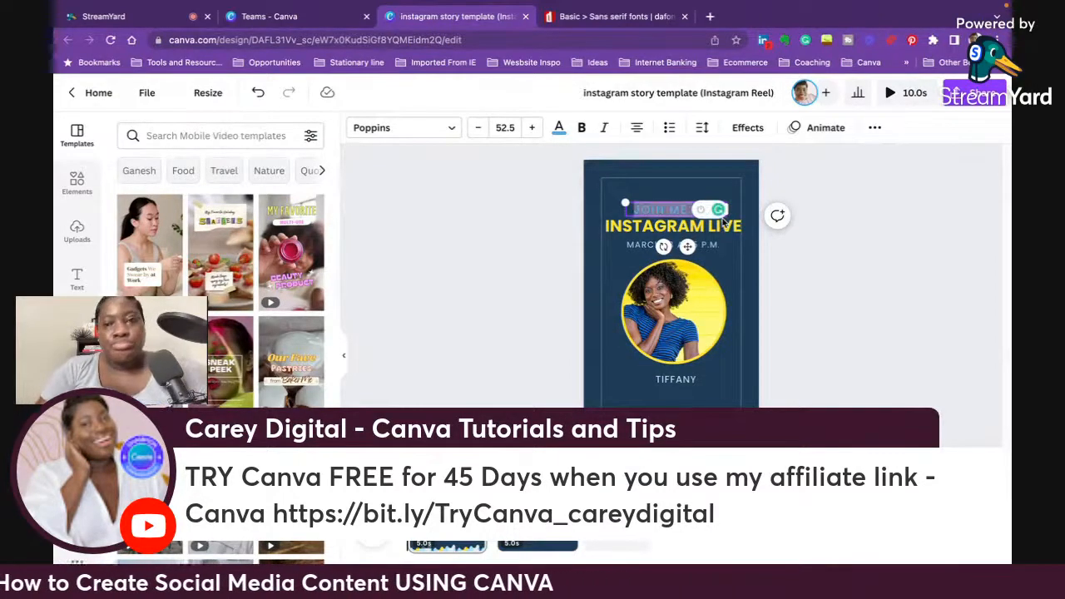
pyautogui.write('4 TIPS')
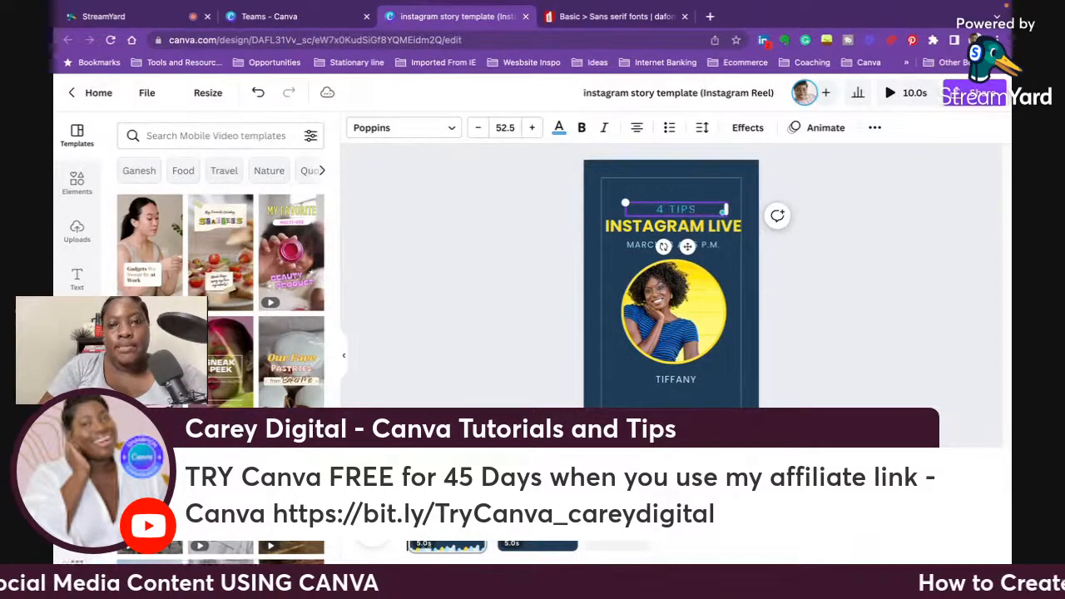
pyautogui.write(' ON')
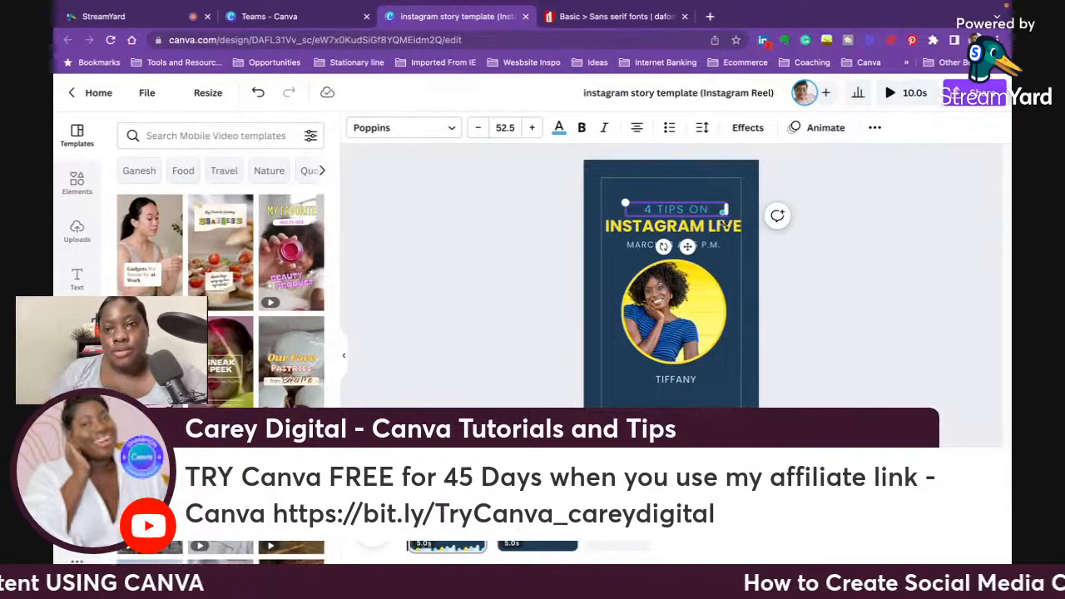
# Step: Delete the date and time line and replace the yellow "INSTAGRAM LIVE" headline with "BUILDING A"
pyautogui.click(714, 245)
pyautogui.press('Delete')
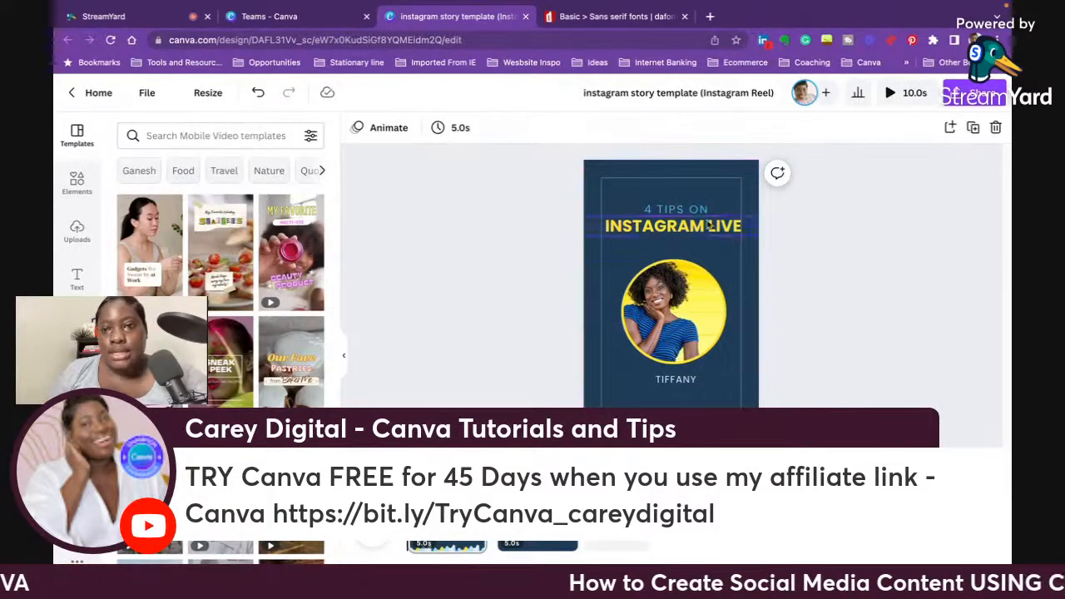
pyautogui.click(690, 229)
pyautogui.doubleClick(690, 229)
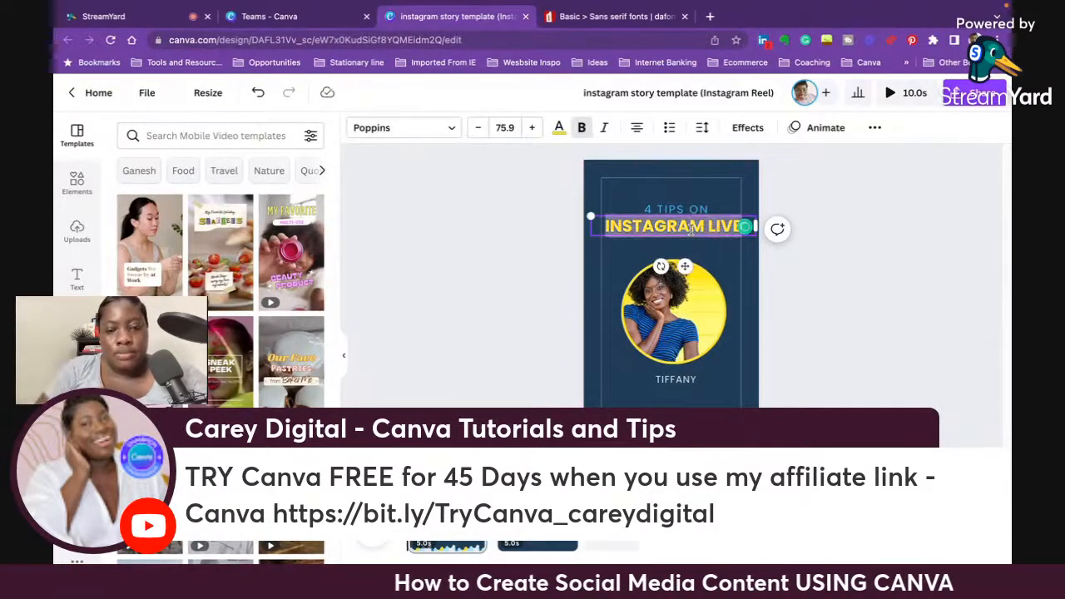
pyautogui.write('BUILDING A')
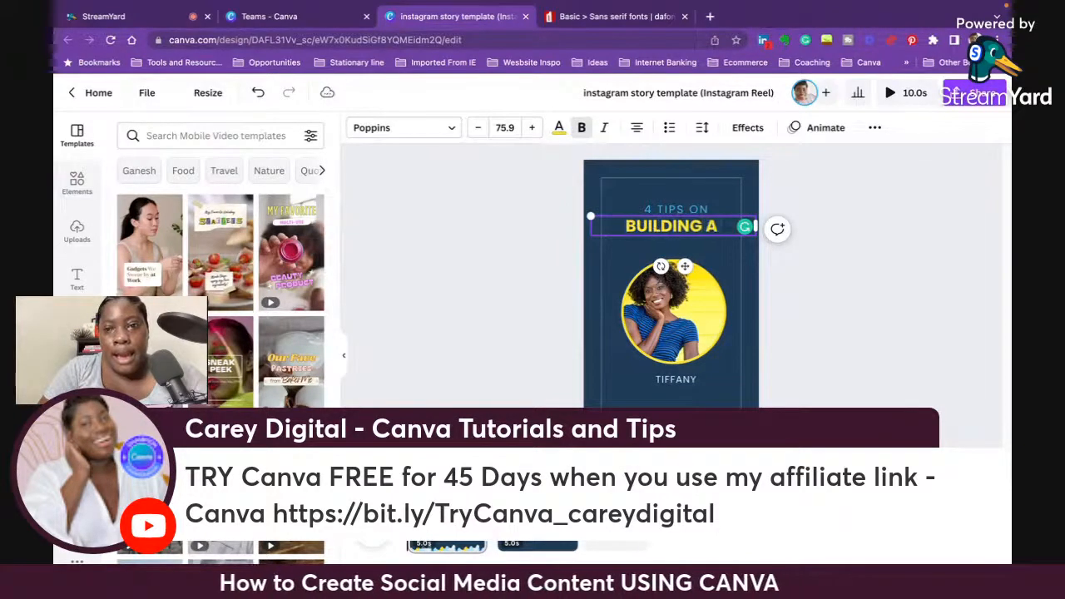
# Step: Complete the yellow title as "BUILDING A BUSINESS" and narrow its text box to start at the inner border
pyautogui.write(' BUSINESS')
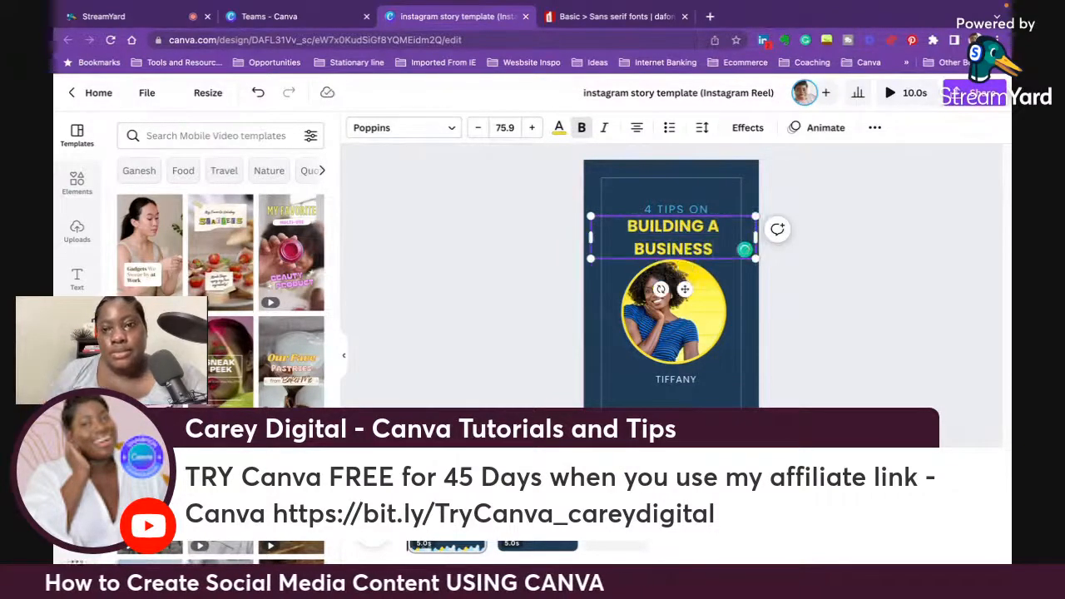
pyautogui.moveTo(588, 225); pyautogui.dragTo(601, 225)
# Step: Delete the circular photo and the name text beneath the title
pyautogui.click(796, 382)
pyautogui.moveTo(796, 382); pyautogui.dragTo(614, 319)
pyautogui.press('Delete')
# Step: Tighten the line spacing of the "BUILDING A BUSINESS" title and narrow its text box to fit inside the border
pyautogui.click(693, 248)
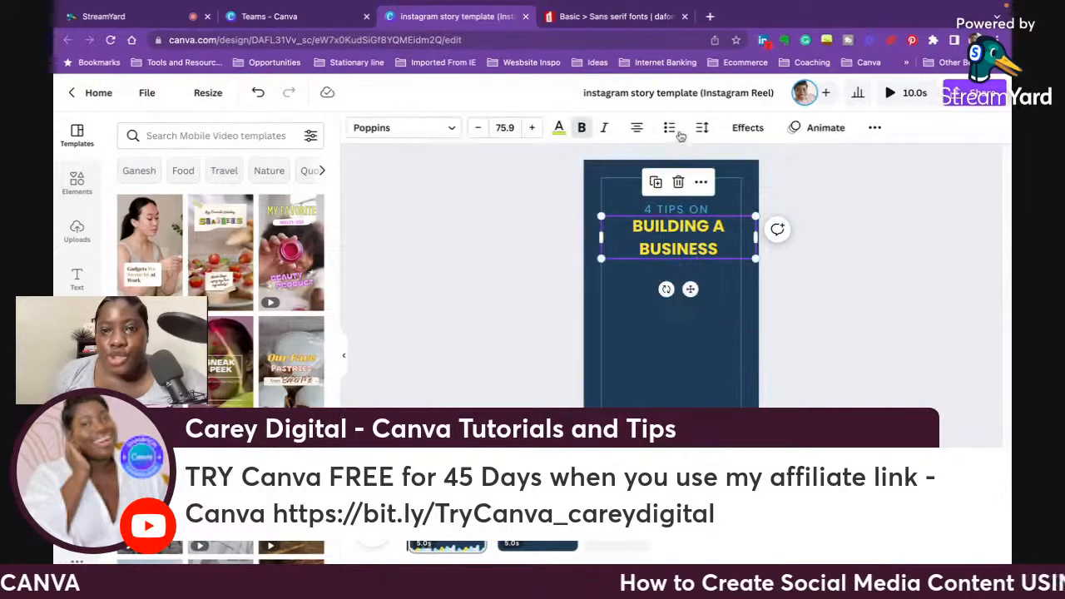
pyautogui.click(874, 128)
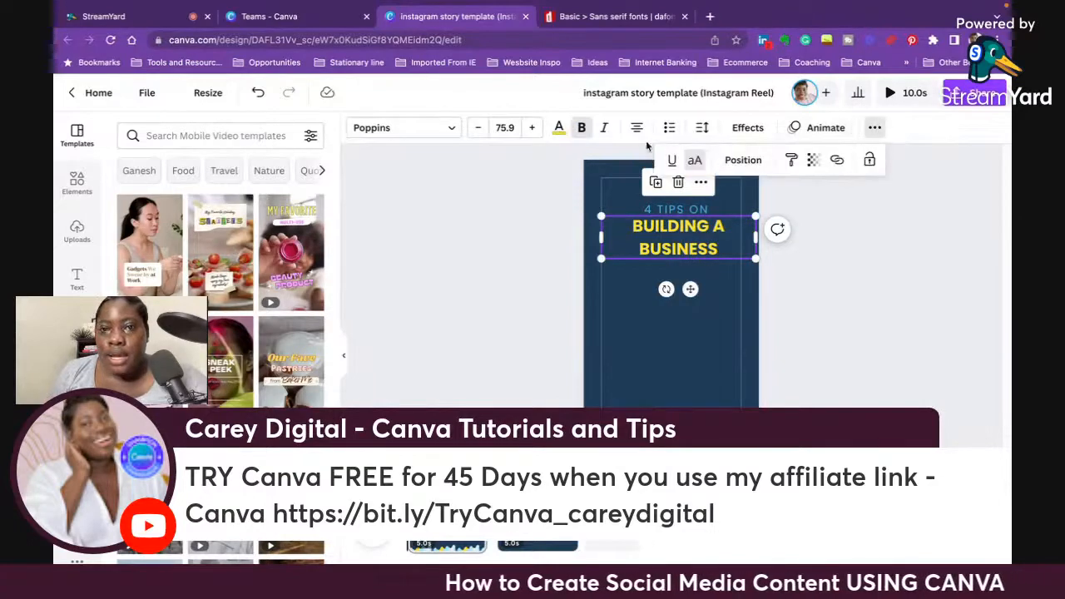
pyautogui.click(702, 127)
pyautogui.moveTo(781, 222); pyautogui.dragTo(741, 243)
pyautogui.click(894, 333)
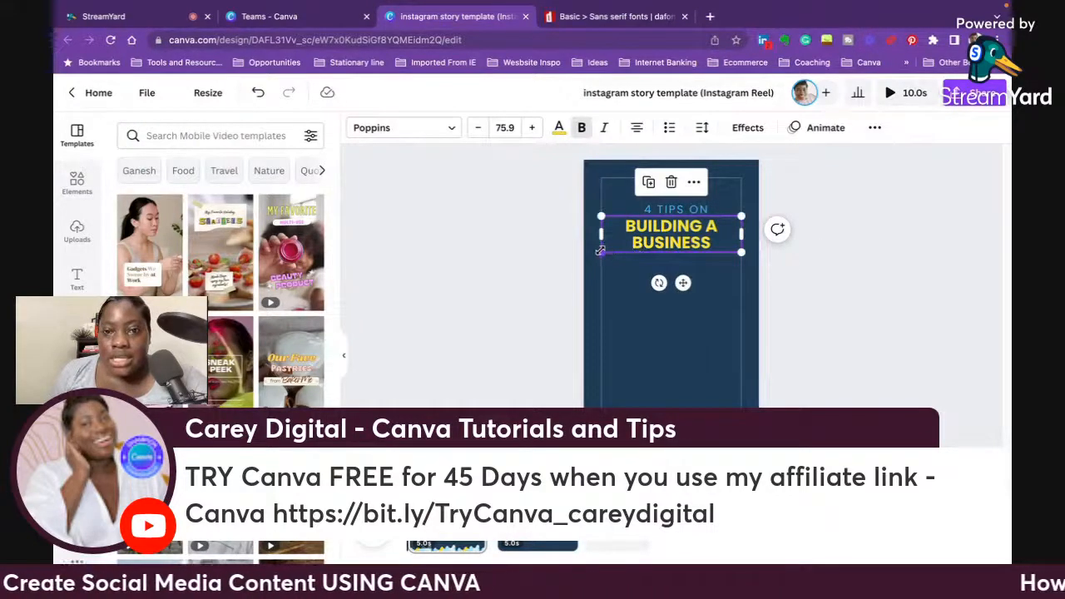
# Step: Enlarge the title to font size 96.2 and position it, with "4 TIPS ON" just above, near the top of the page
pyautogui.moveTo(601, 252); pyautogui.dragTo(564, 262)
pyautogui.moveTo(688, 256); pyautogui.dragTo(705, 265)
pyautogui.click(695, 215)
pyautogui.click(772, 221)
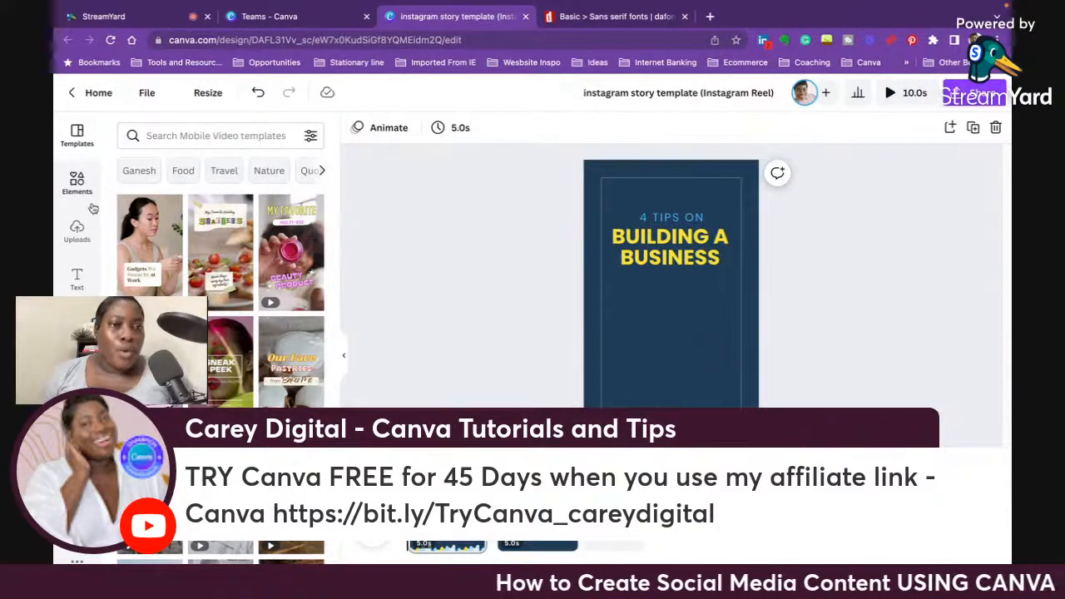
pyautogui.scroll(-5, 272, 370)
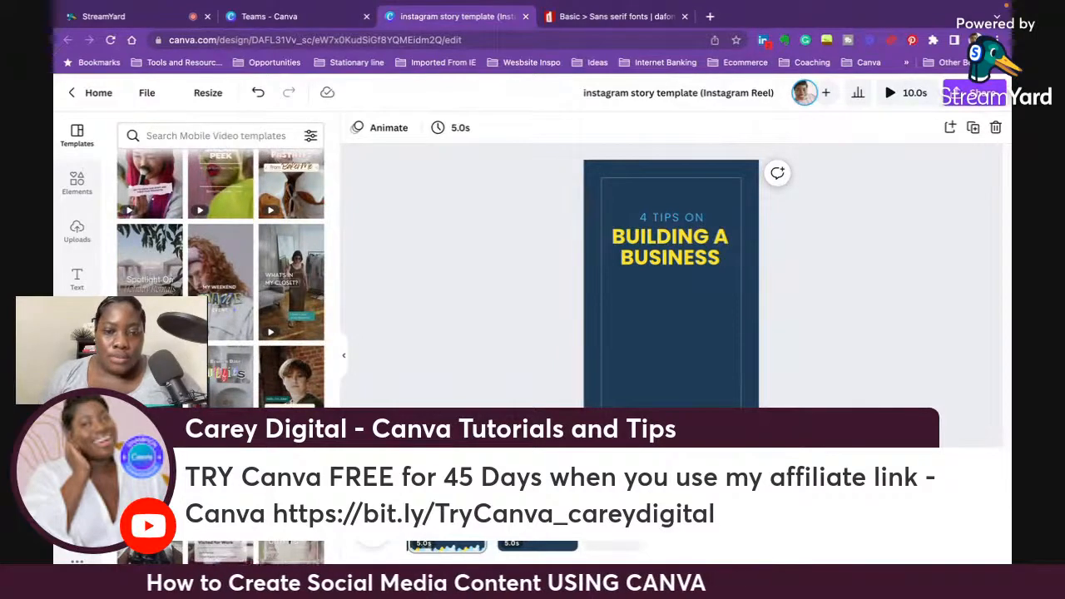
pyautogui.click(309, 553)
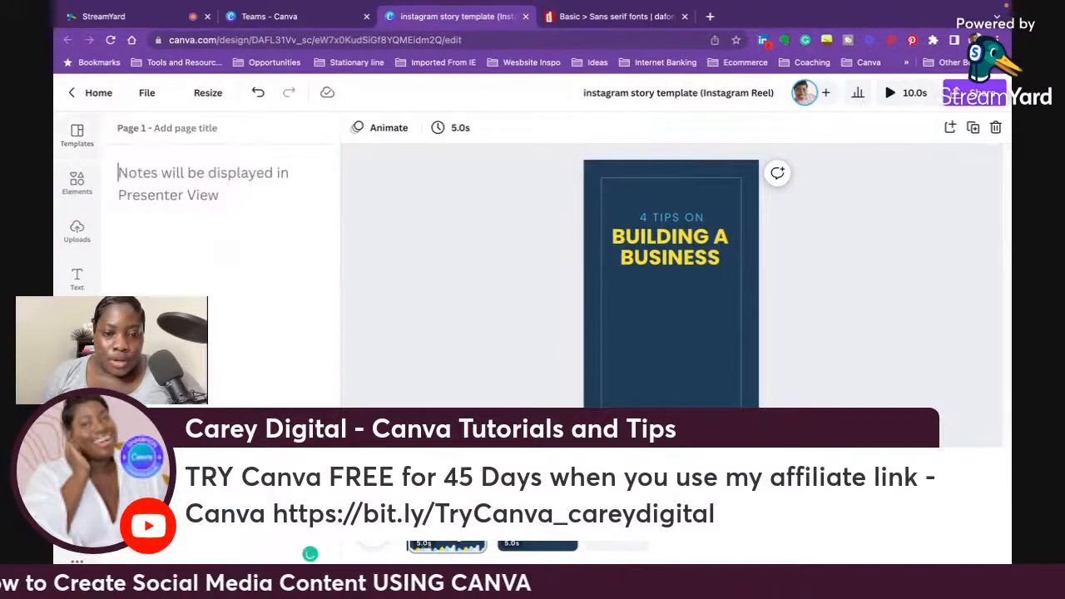
pyautogui.click(309, 553)
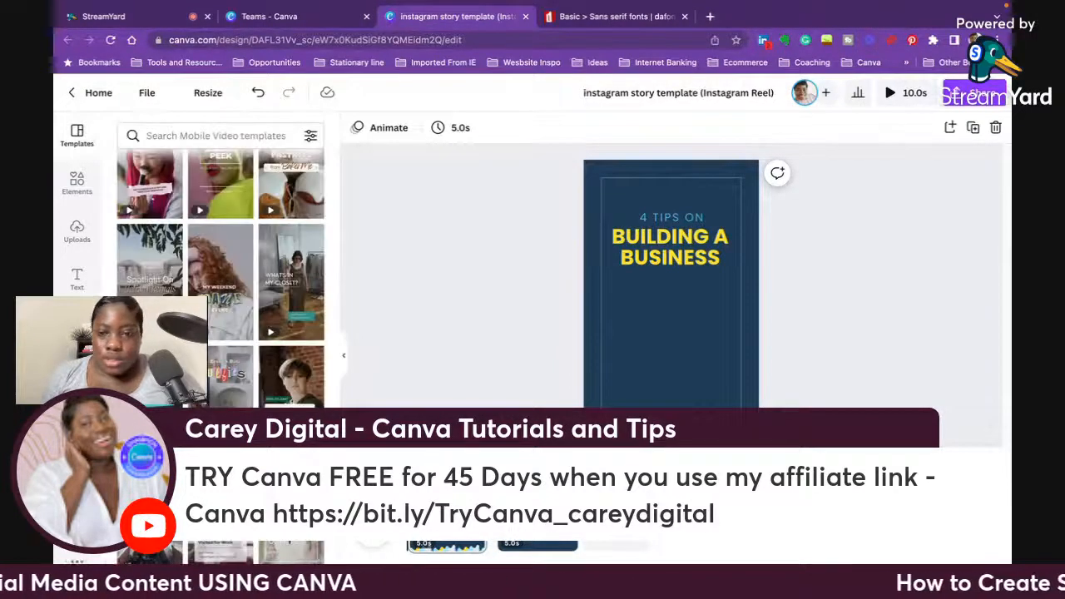
# Step: Hide the page thumbnail strip to show more of page 1
pyautogui.click(671, 489)
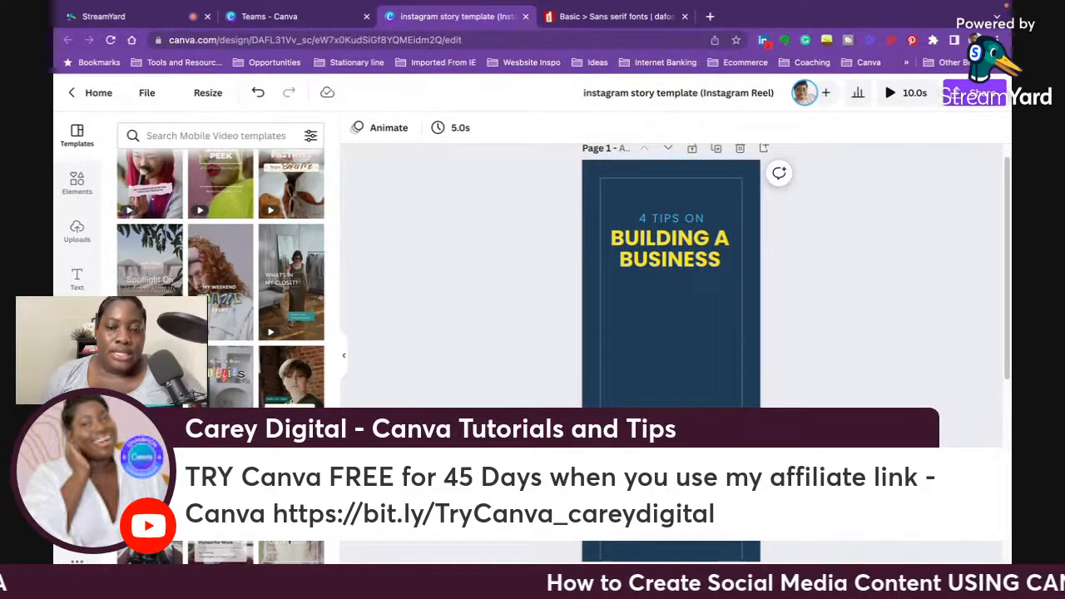
pyautogui.click(671, 558)
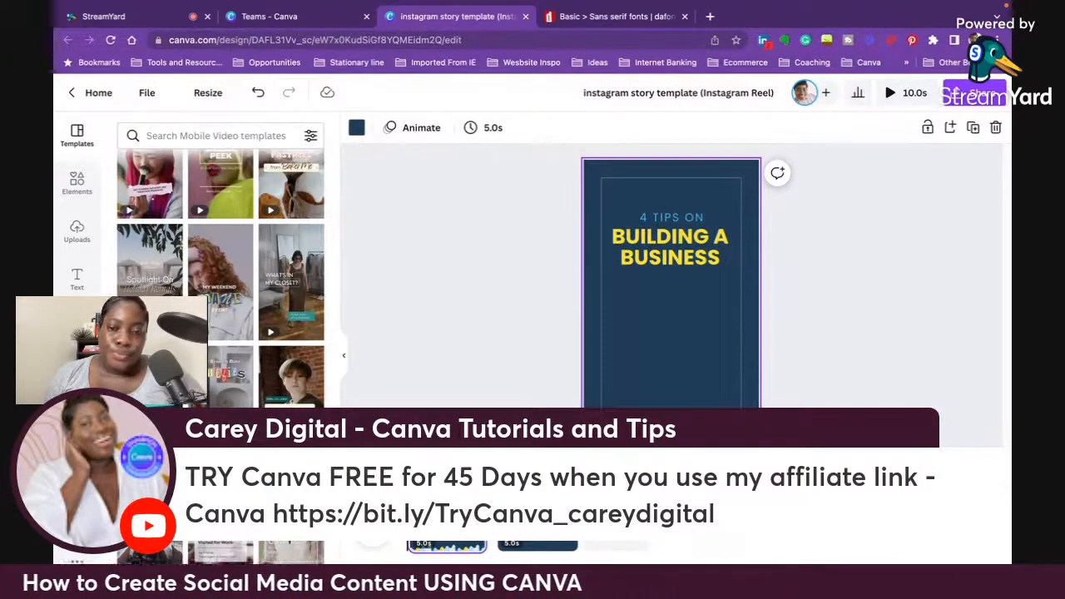
pyautogui.press('Escape')
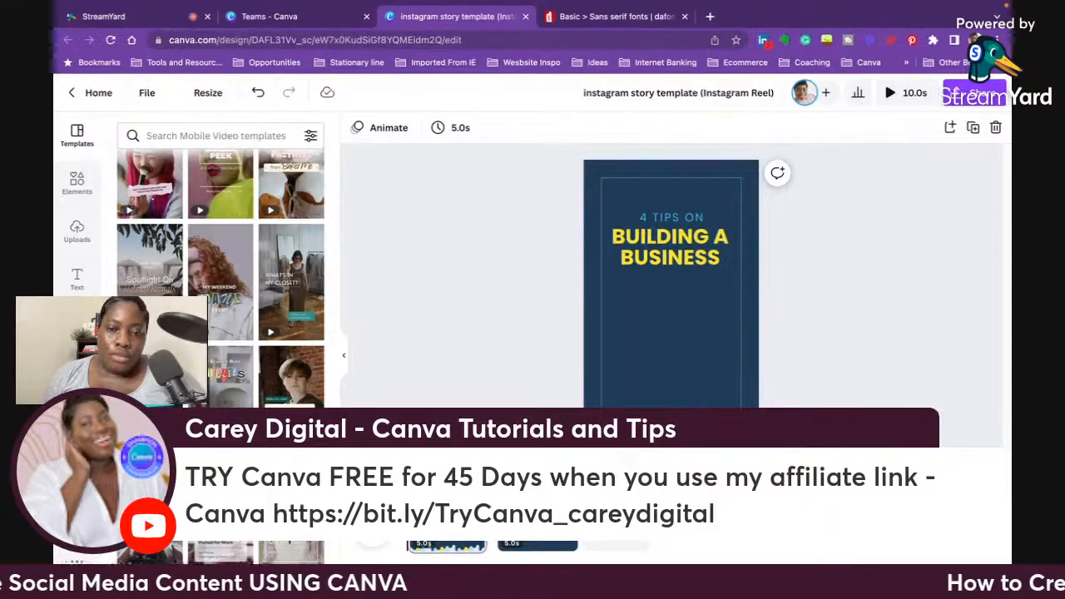
pyautogui.click(672, 490)
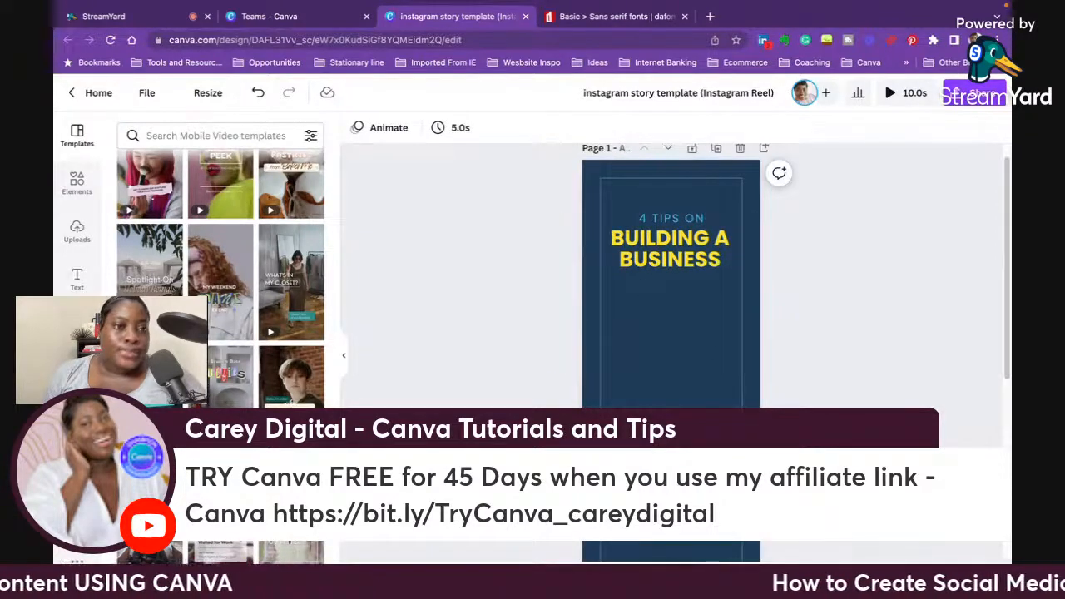
pyautogui.scroll(-10, 183, 257)
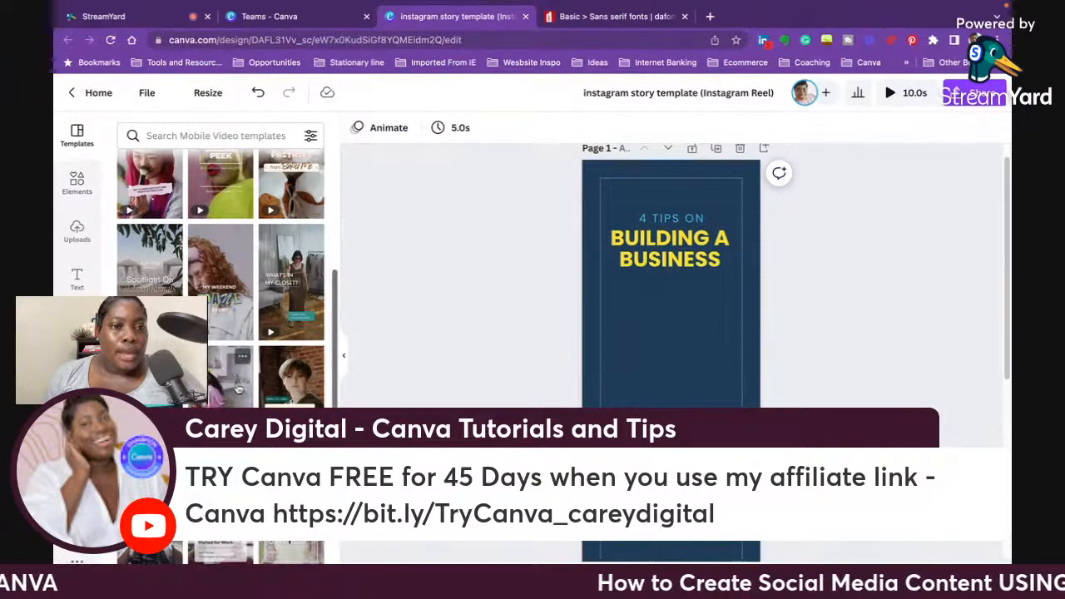
pyautogui.scroll(-5, 218, 318)
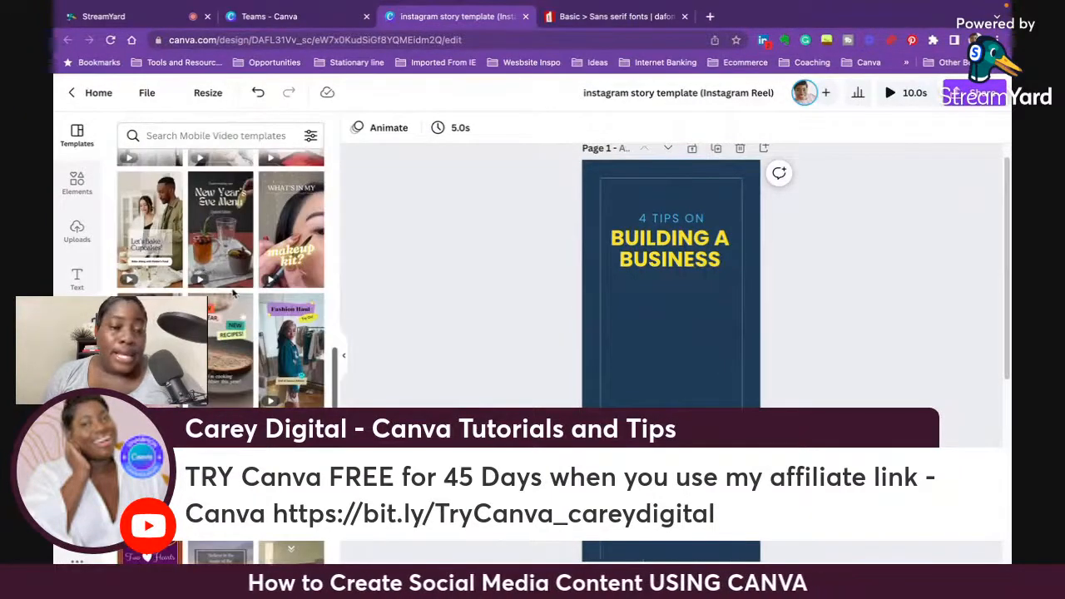
pyautogui.scroll(-2, 237, 289)
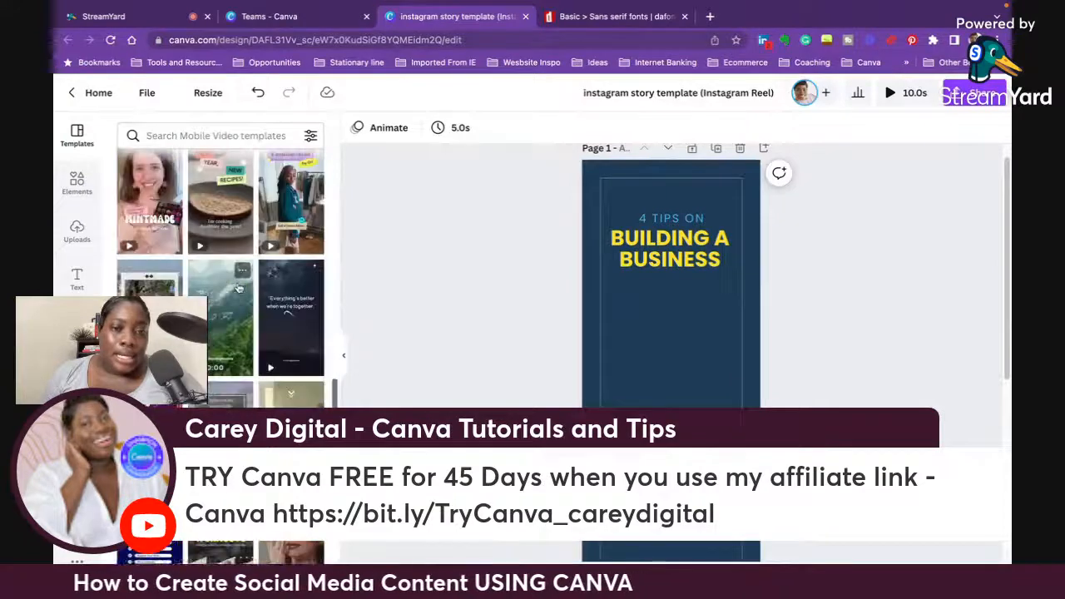
pyautogui.scroll(-5, 237, 289)
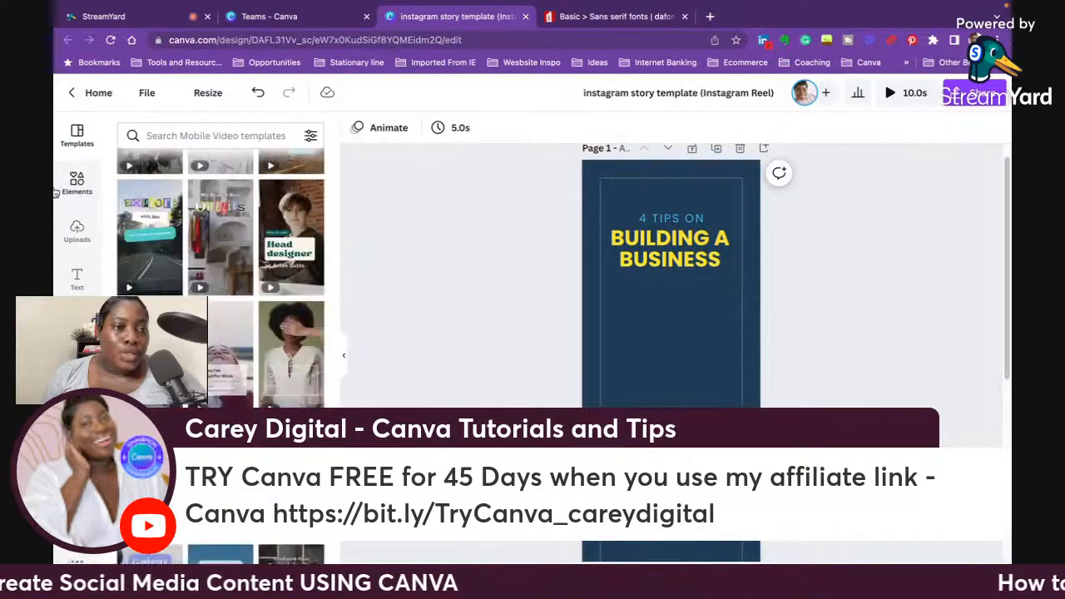
# Step: Add a rectangular frame with the sky-and-hills placeholder to the page
pyautogui.click(68, 184)
pyautogui.scroll(-10, 223, 349)
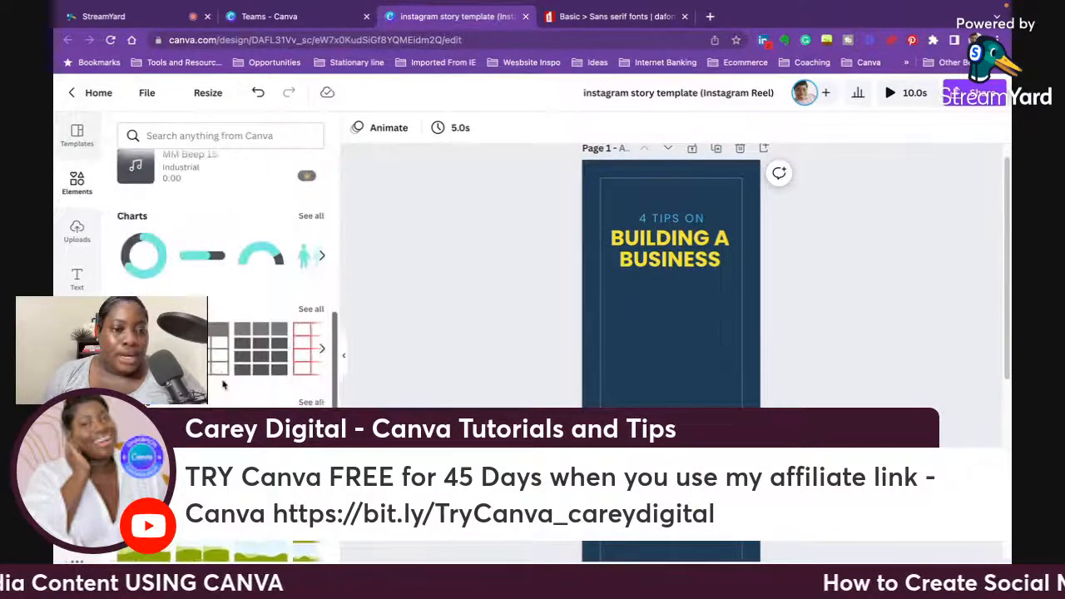
pyautogui.scroll(-2, 223, 383)
pyautogui.click(145, 406)
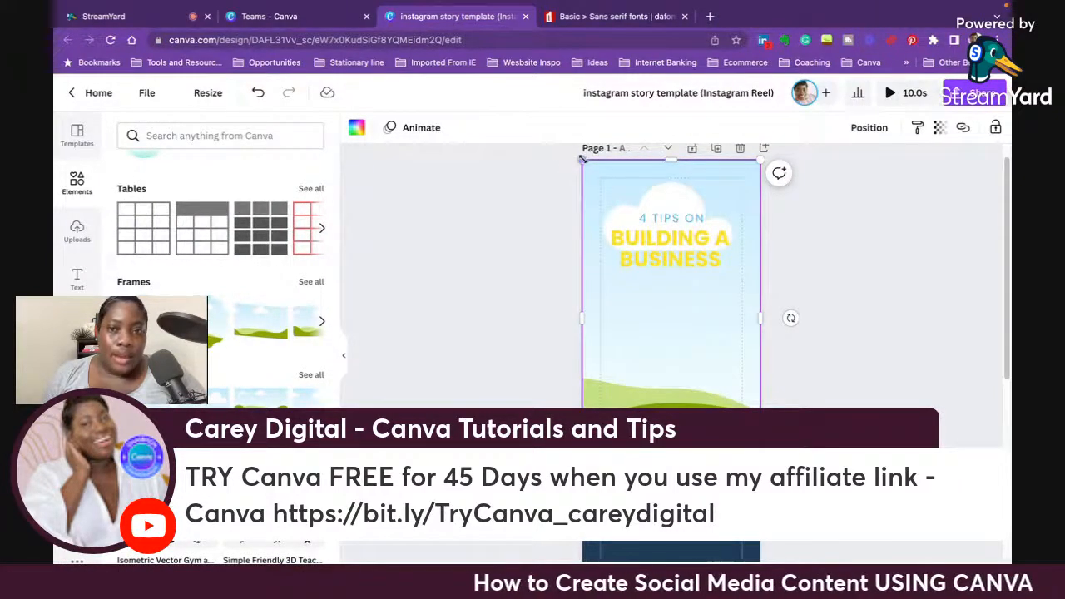
# Step: Resize the frame to span the inner border's width and start just below the title
pyautogui.moveTo(582, 160); pyautogui.dragTo(599, 248)
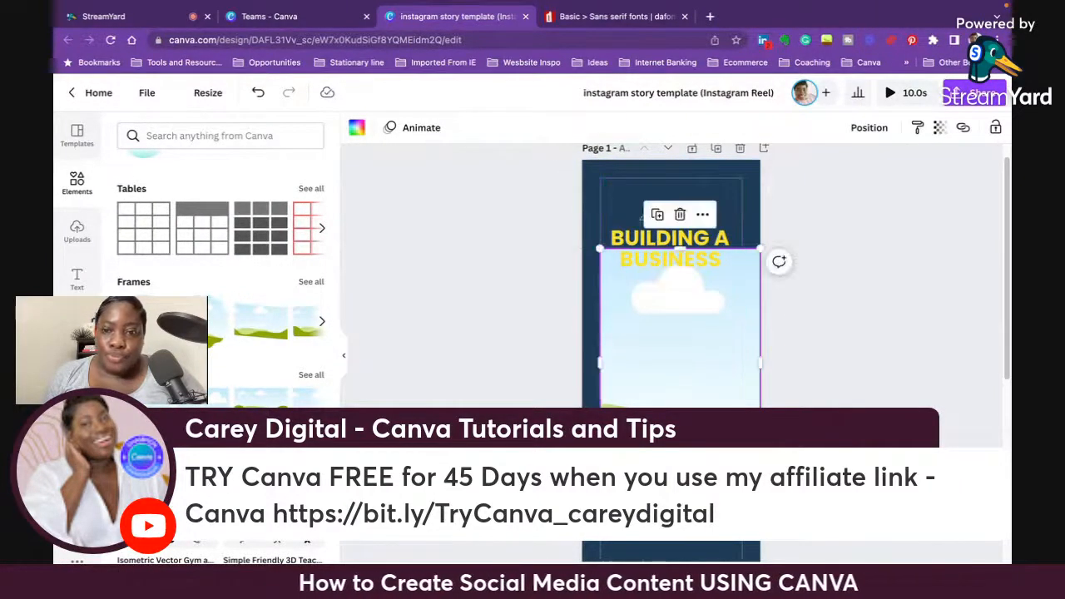
pyautogui.moveTo(761, 477); pyautogui.dragTo(743, 458)
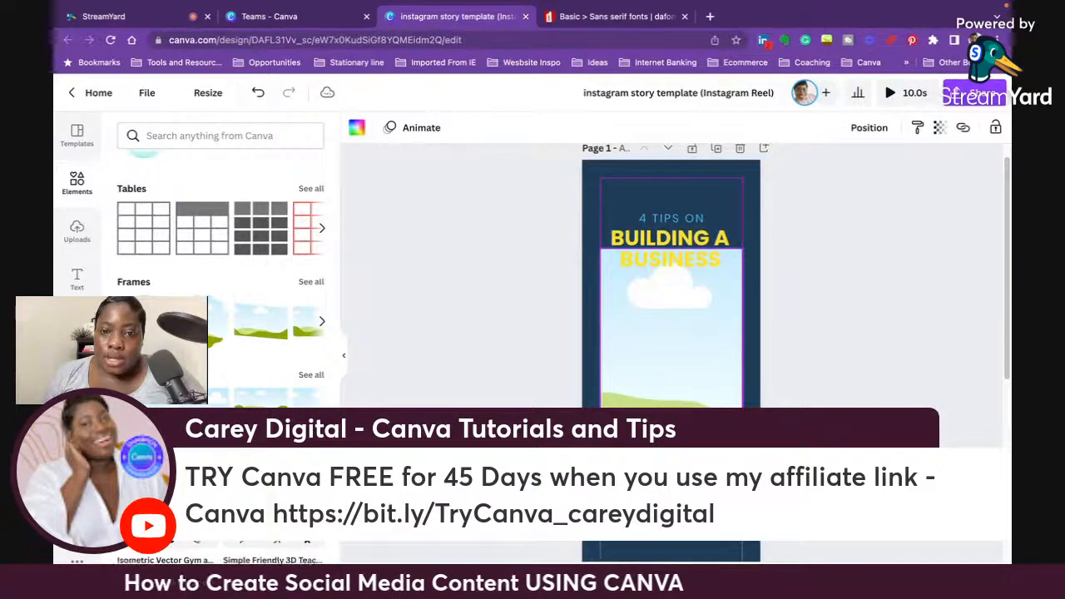
pyautogui.moveTo(672, 248); pyautogui.dragTo(676, 267)
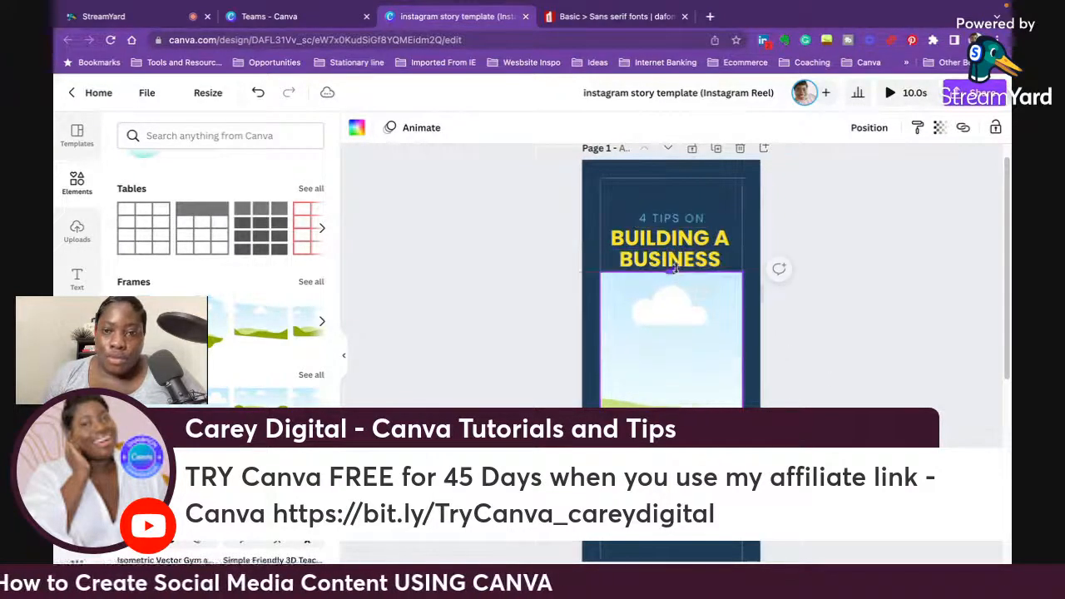
pyautogui.click(781, 279)
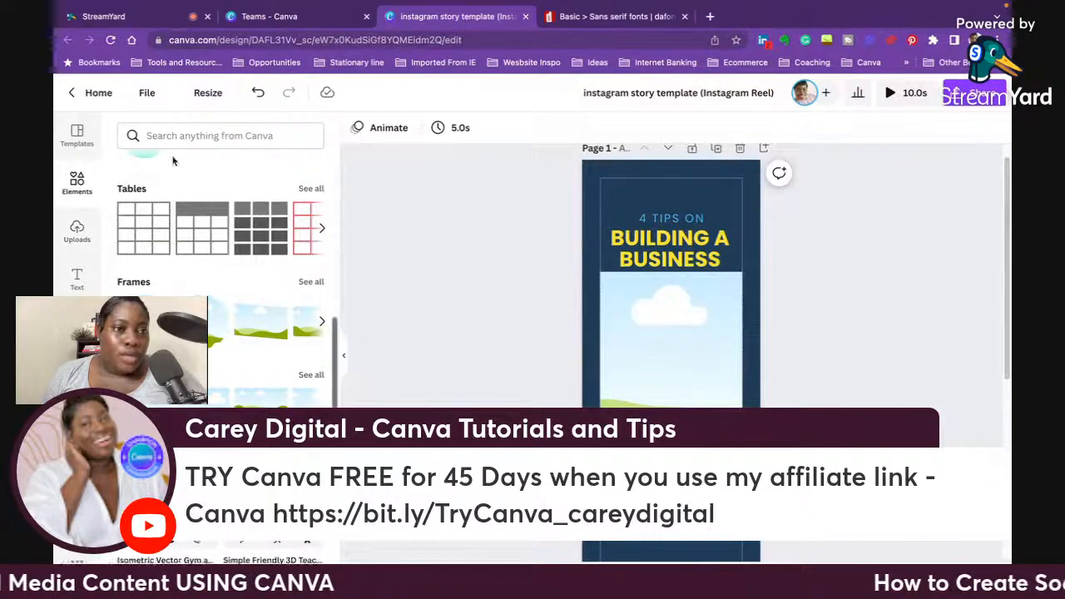
# Step: Search the stock videos for "BUSINESS" and place the clip of hands typing on a keyboard into the frame
pyautogui.scroll(-3, 237, 397)
pyautogui.scroll(10, 221, 266)
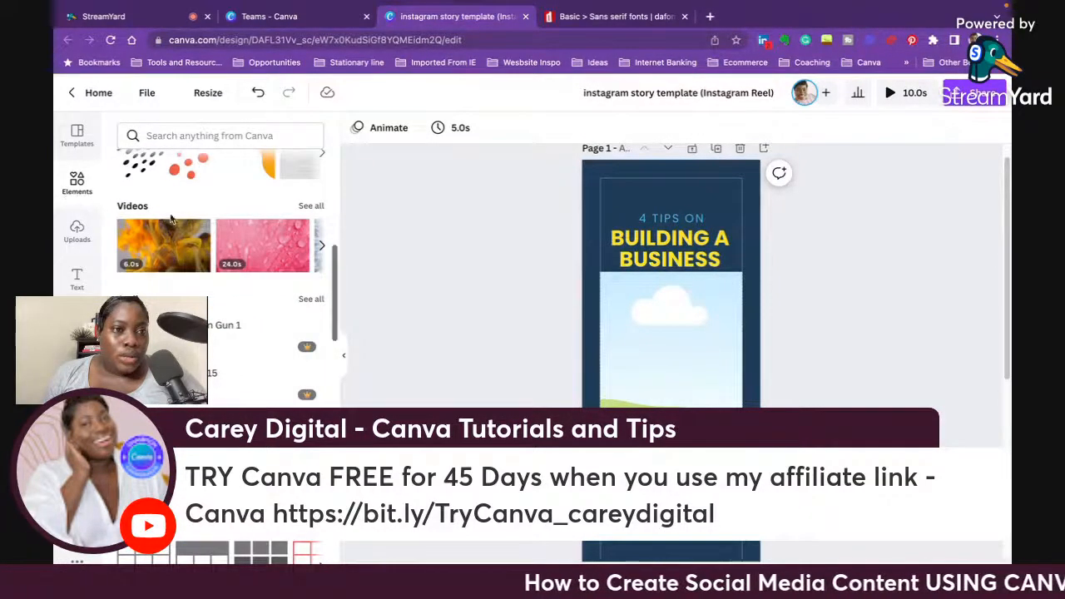
pyautogui.scroll(2, 204, 237)
pyautogui.click(308, 320)
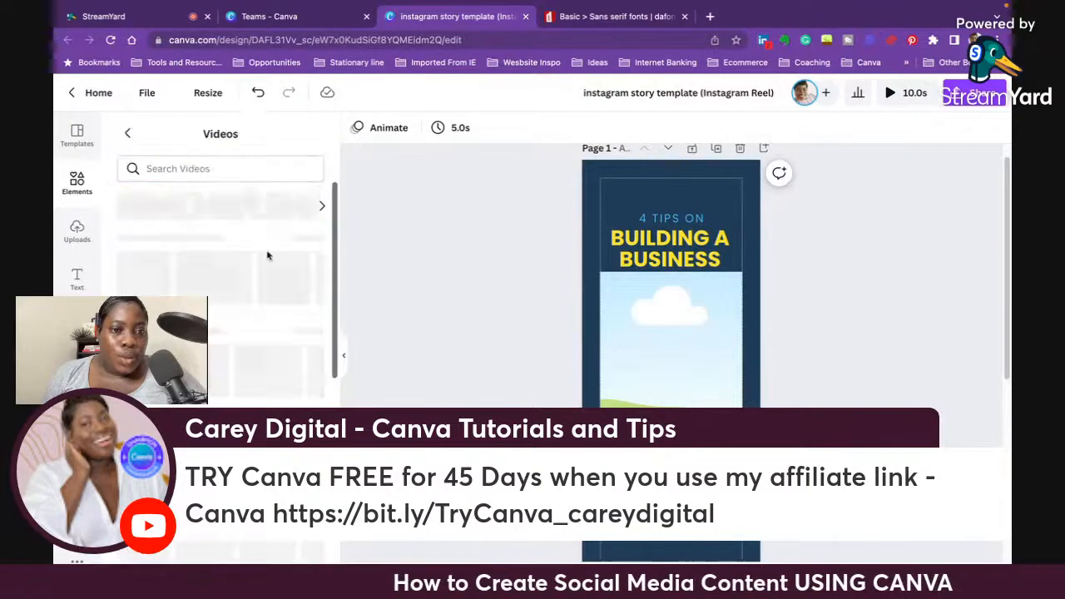
pyautogui.click(208, 170)
pyautogui.write('BUSINESS')
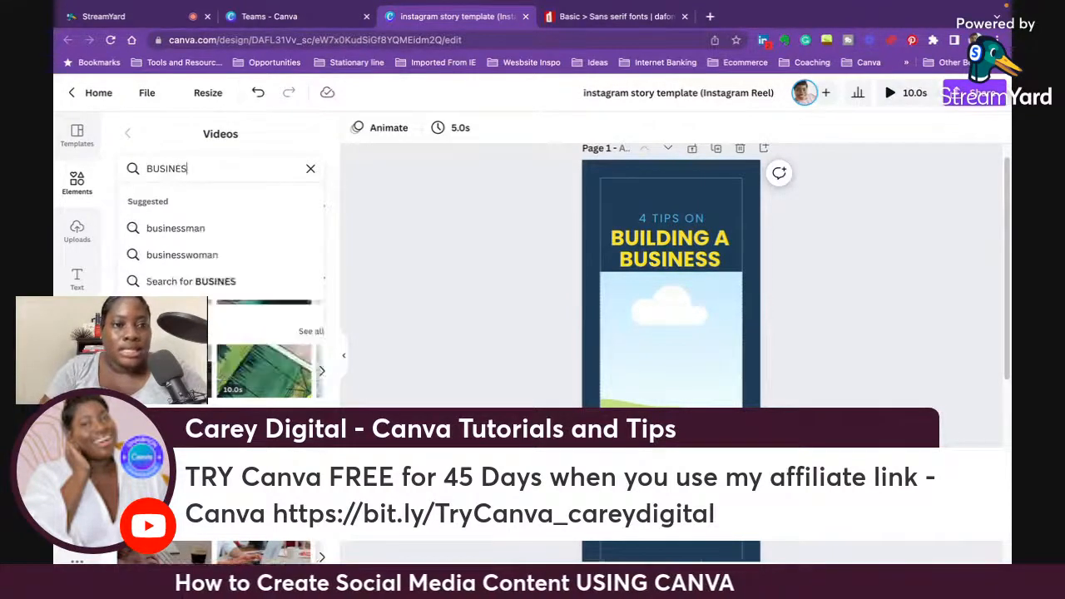
pyautogui.press('Return')
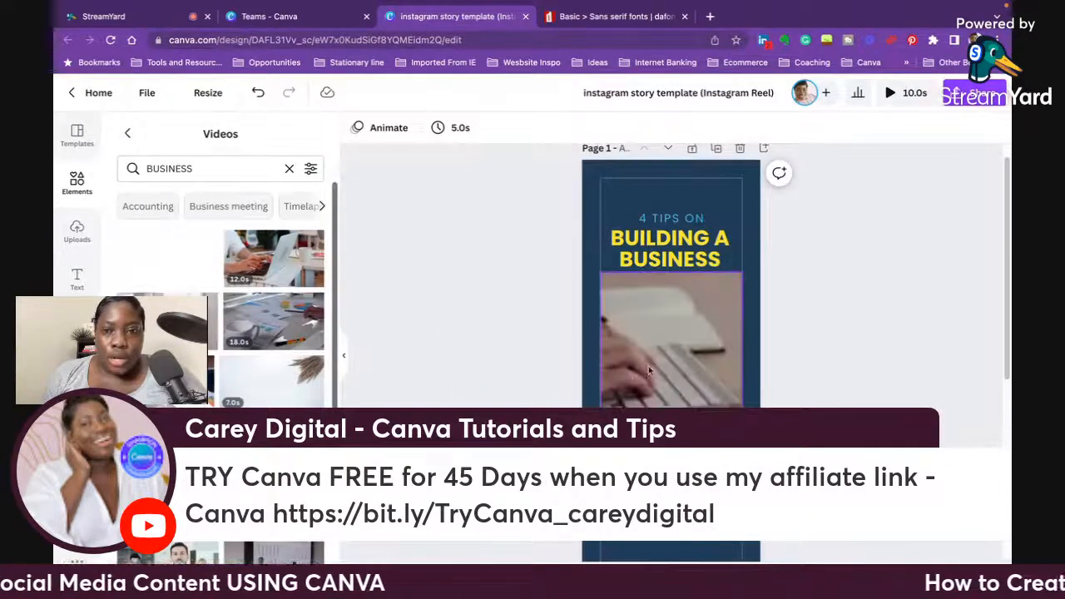
pyautogui.scroll(-8, 261, 333)
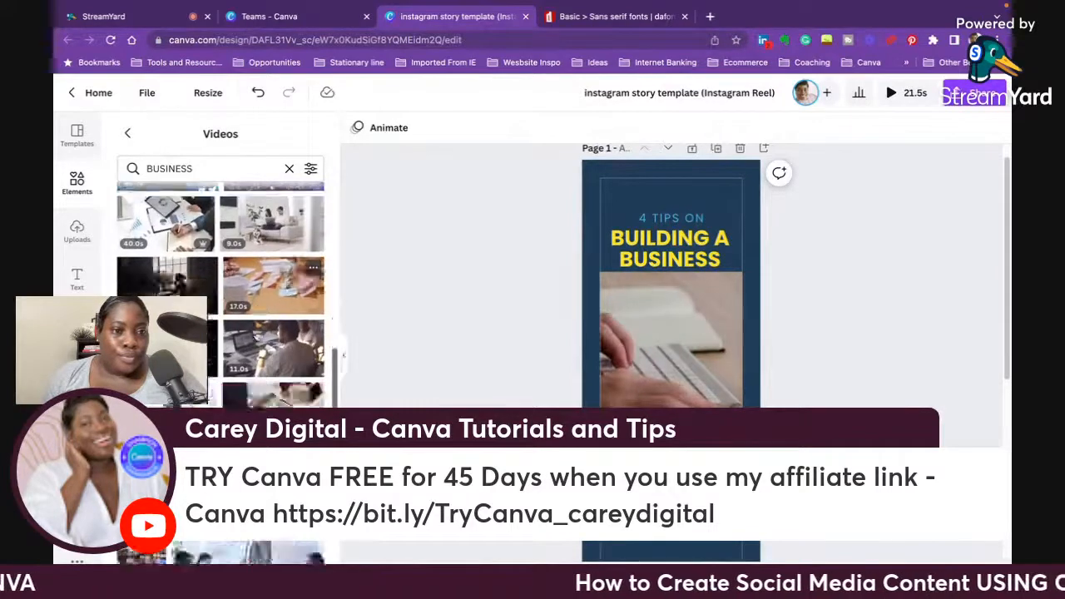
pyautogui.scroll(-3, 260, 333)
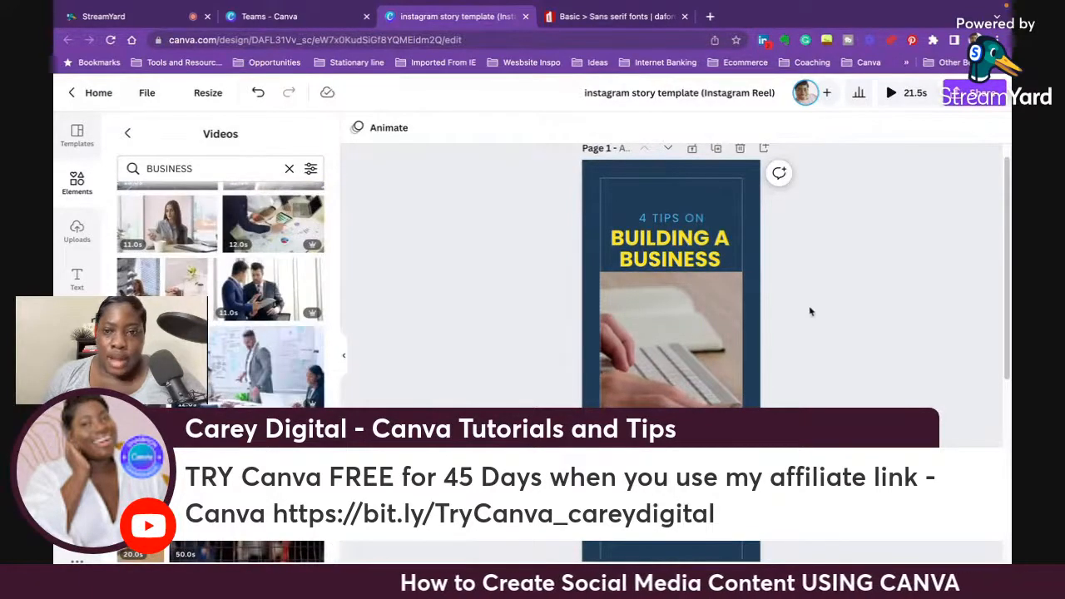
# Step: Move "4 TIPS ON" and the "BUILDING A BUSINESS" title up slightly to leave a gap above the video
pyautogui.moveTo(672, 219); pyautogui.dragTo(671, 199)
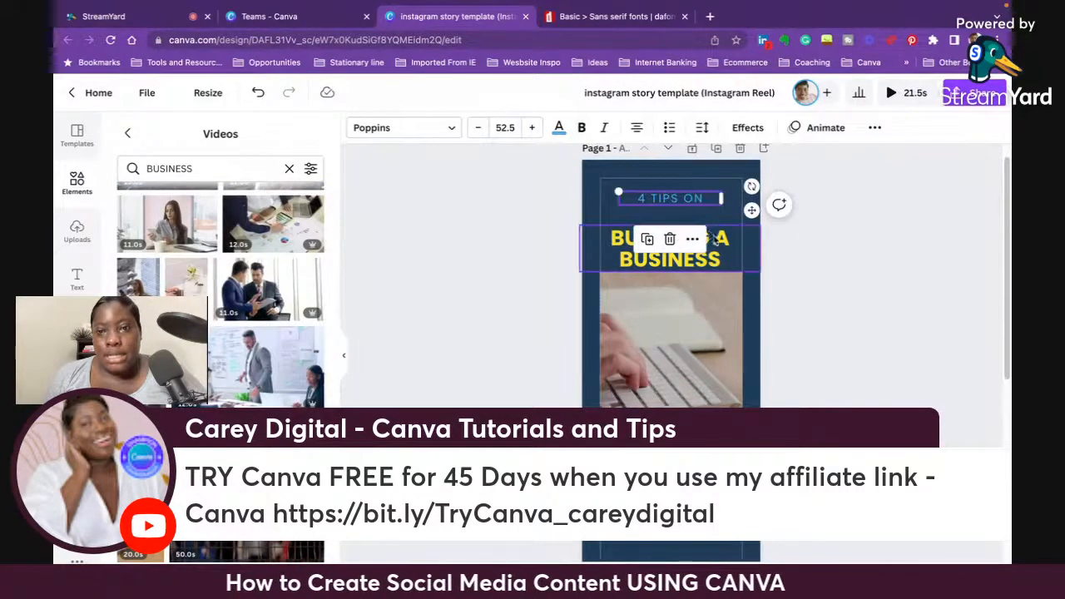
pyautogui.moveTo(714, 238); pyautogui.dragTo(703, 213)
# Step: Apply the Rise text animation to the "4 TIPS ON" line
pyautogui.click(689, 205)
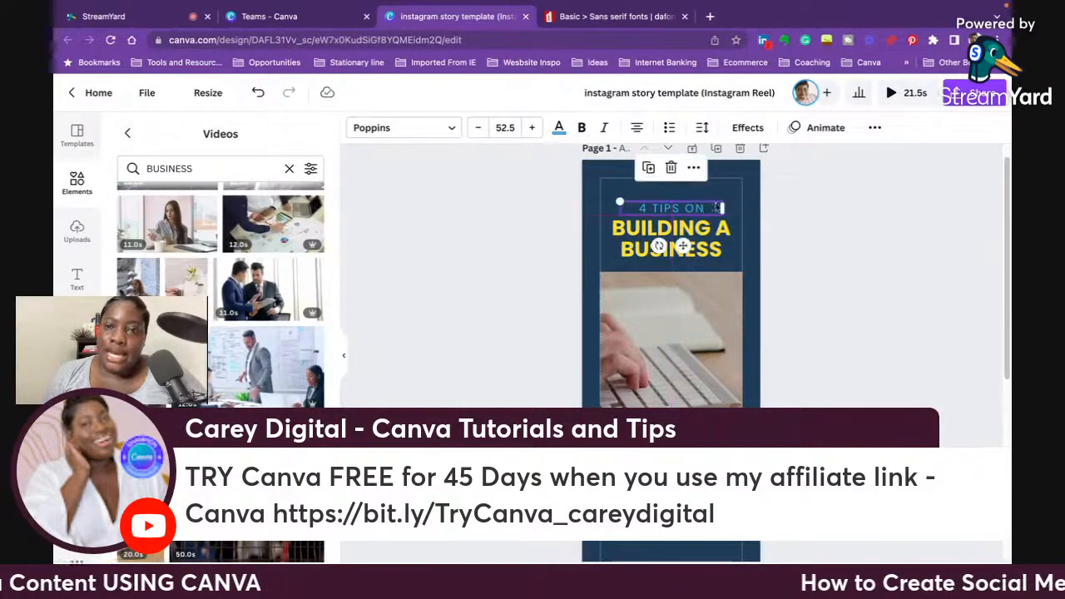
pyautogui.click(825, 128)
pyautogui.click(145, 239)
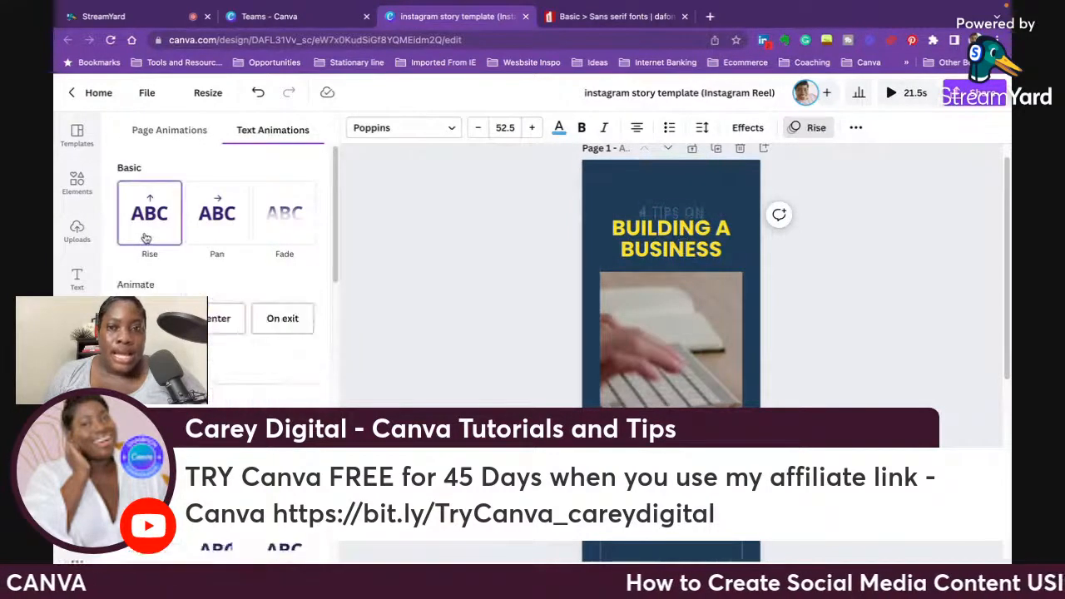
# Step: Try the Rise and Pan text animations on the "BUILDING A BUSINESS" title and apply Pop instead
pyautogui.click(617, 241)
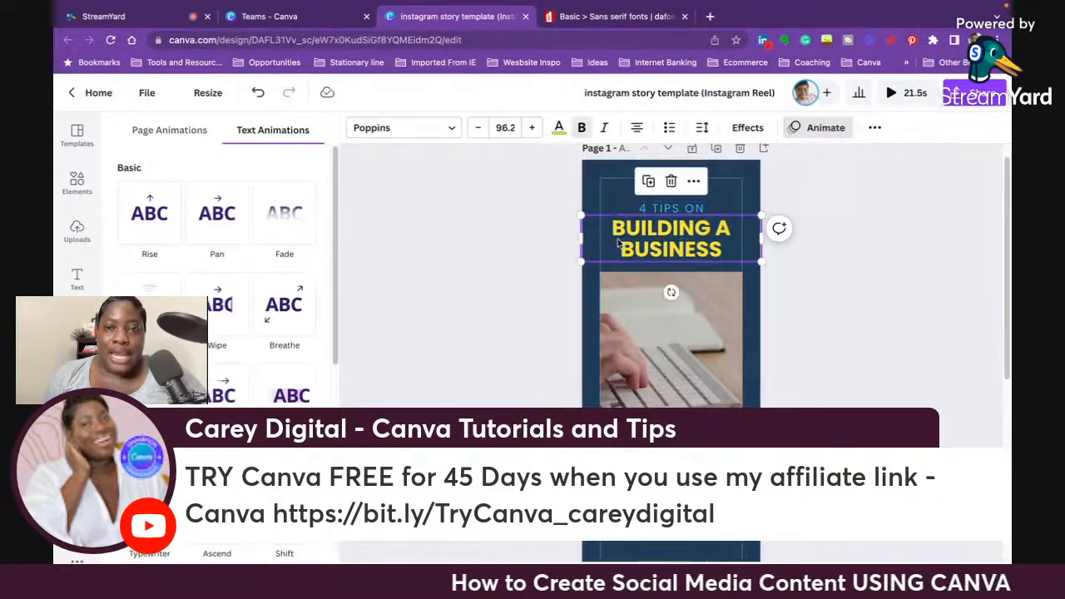
pyautogui.click(162, 240)
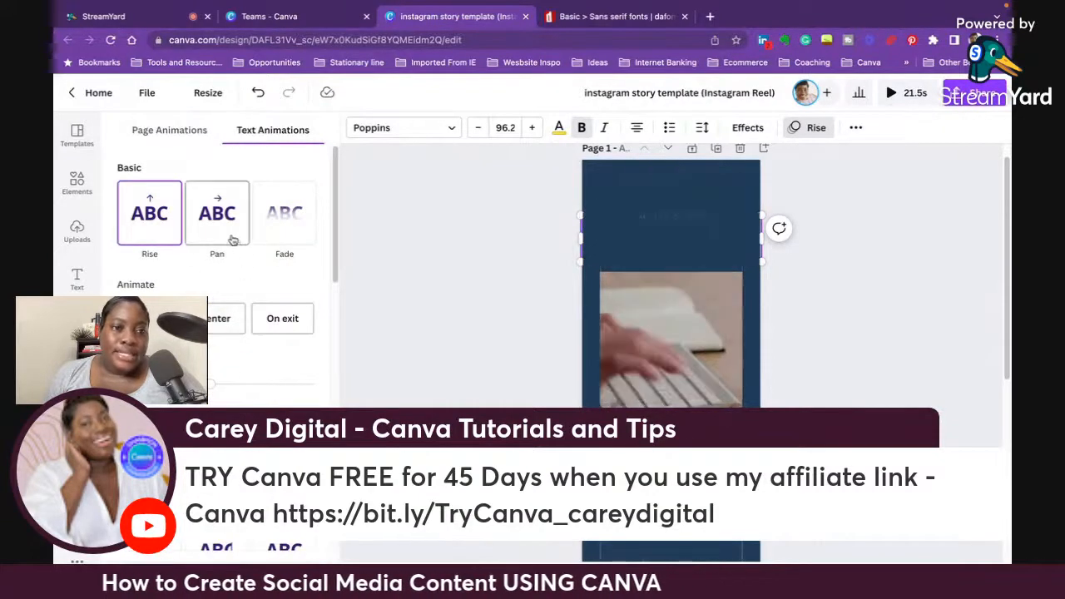
pyautogui.click(232, 237)
pyautogui.scroll(-3, 167, 333)
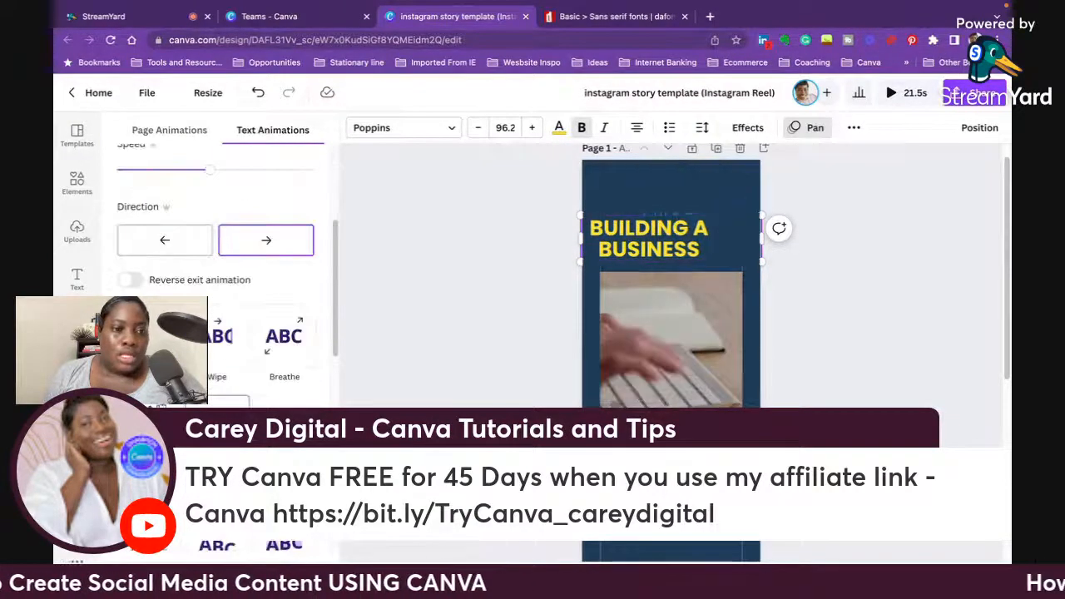
pyautogui.click(151, 336)
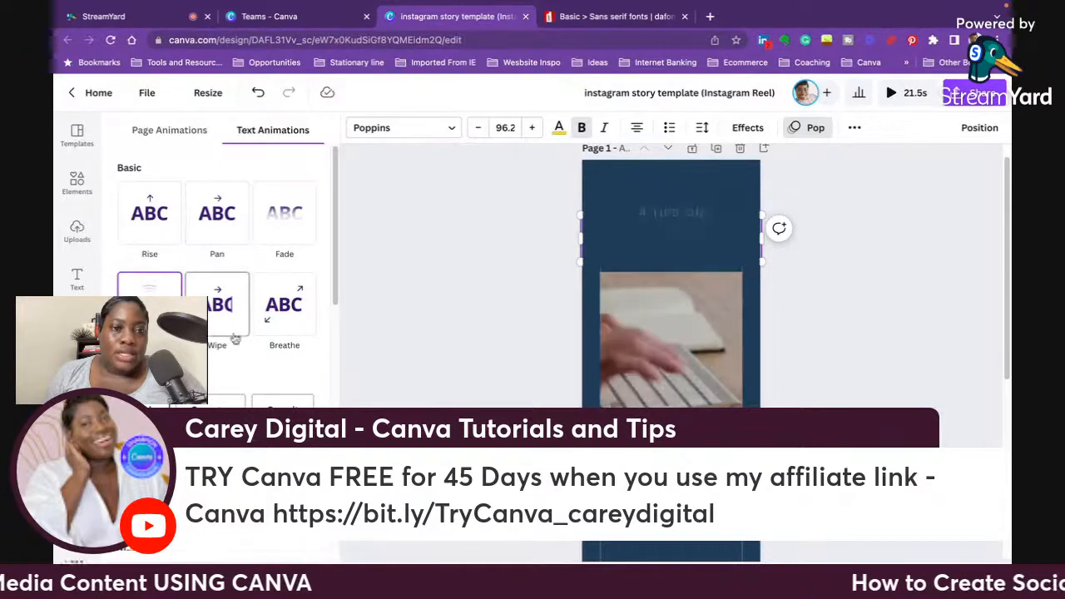
# Step: Try the Drift, Pan and Fade text animations on the "BUILDING A BUSINESS" title, with Fade's writing style set to Word
pyautogui.scroll(-1, 210, 346)
pyautogui.click(216, 353)
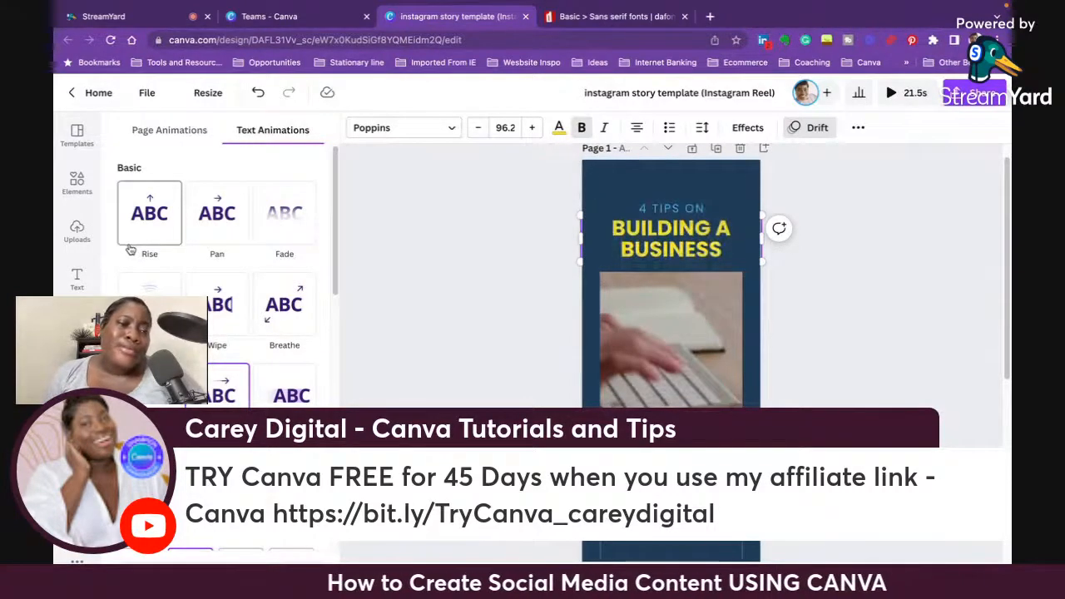
pyautogui.click(223, 223)
pyautogui.click(285, 218)
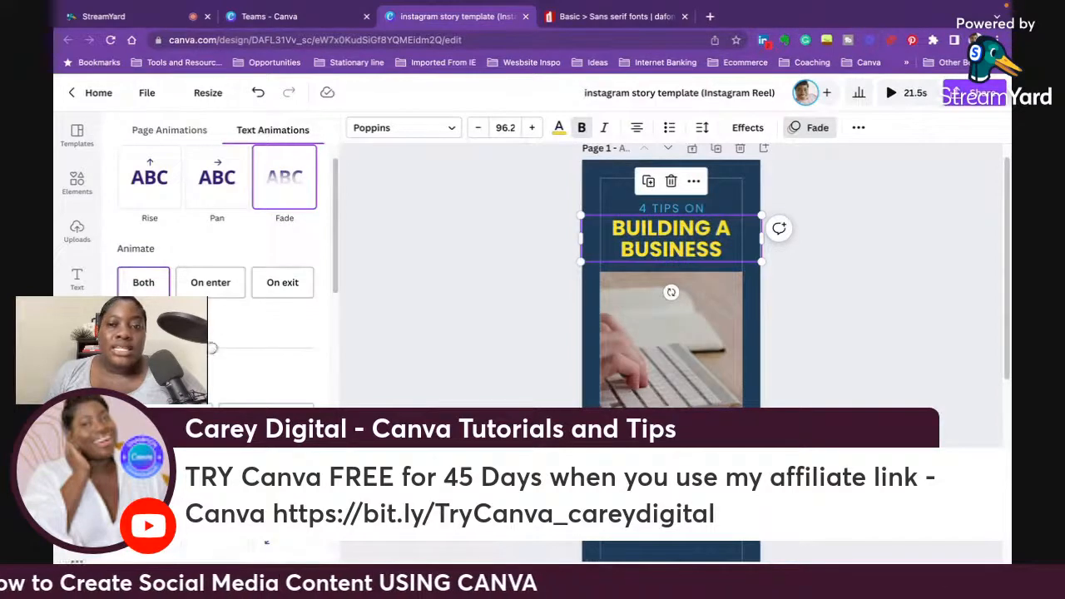
pyautogui.moveTo(194, 348); pyautogui.dragTo(198, 322)
pyautogui.scroll(-1, 236, 389)
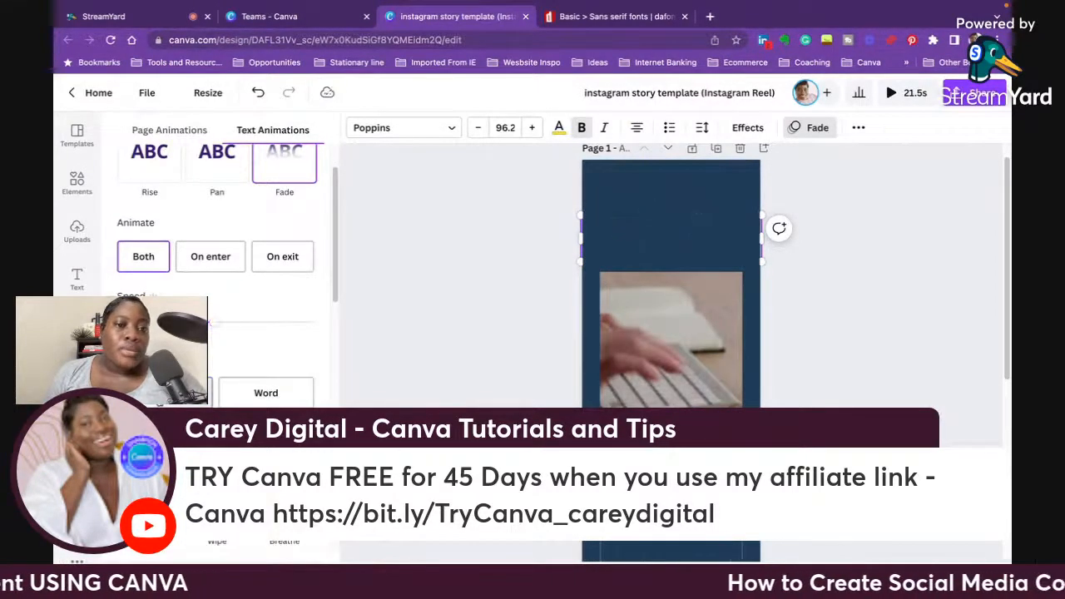
pyautogui.click(271, 396)
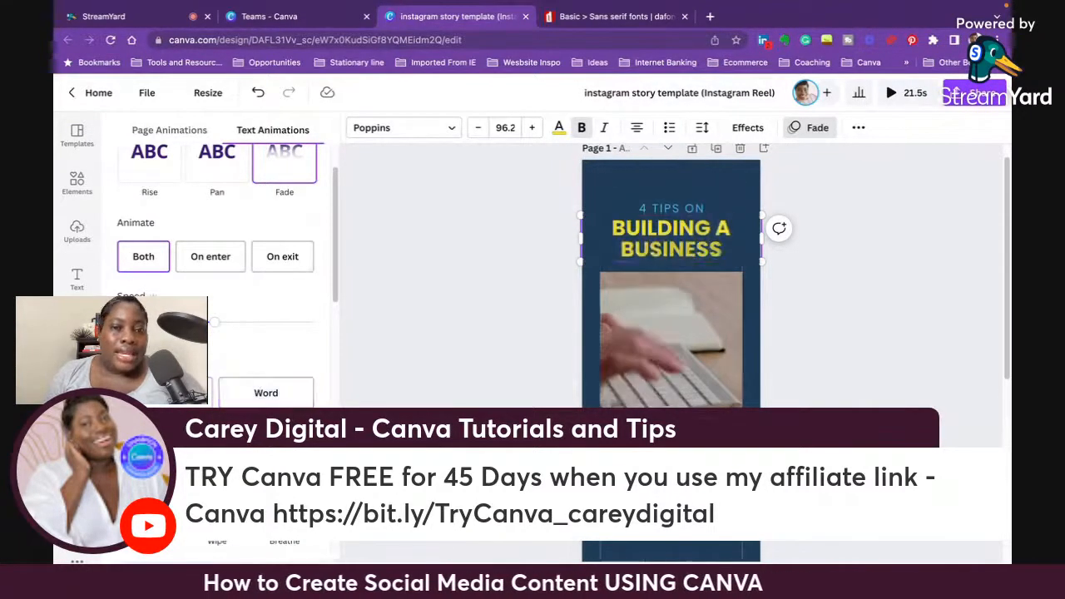
# Step: Try the Typewriter, Ascend and Neon text animations on the "BUILDING A BUSINESS" title
pyautogui.scroll(-6, 216, 266)
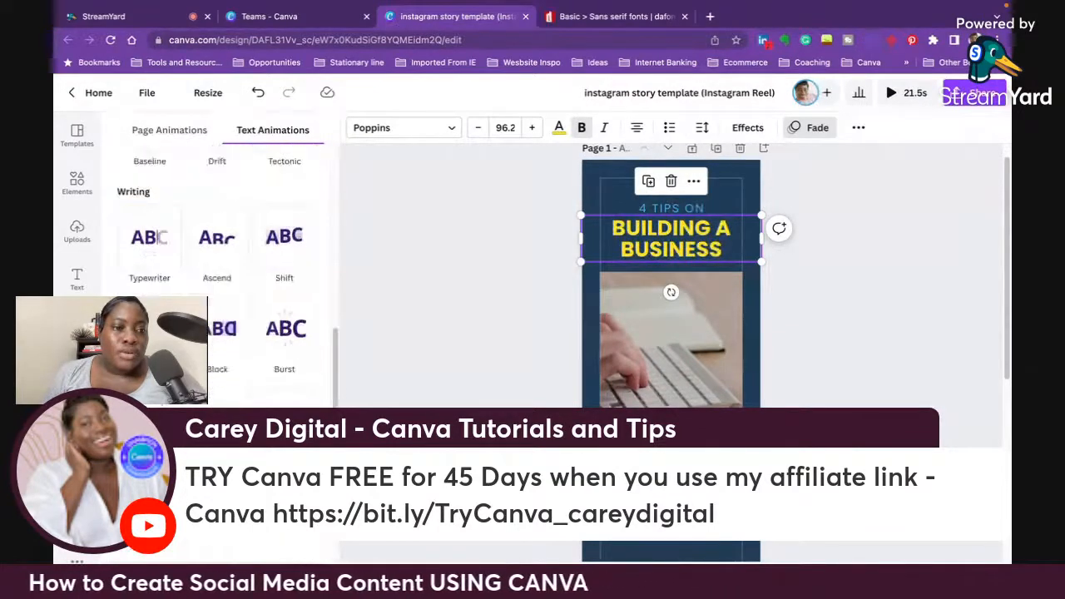
pyautogui.click(142, 247)
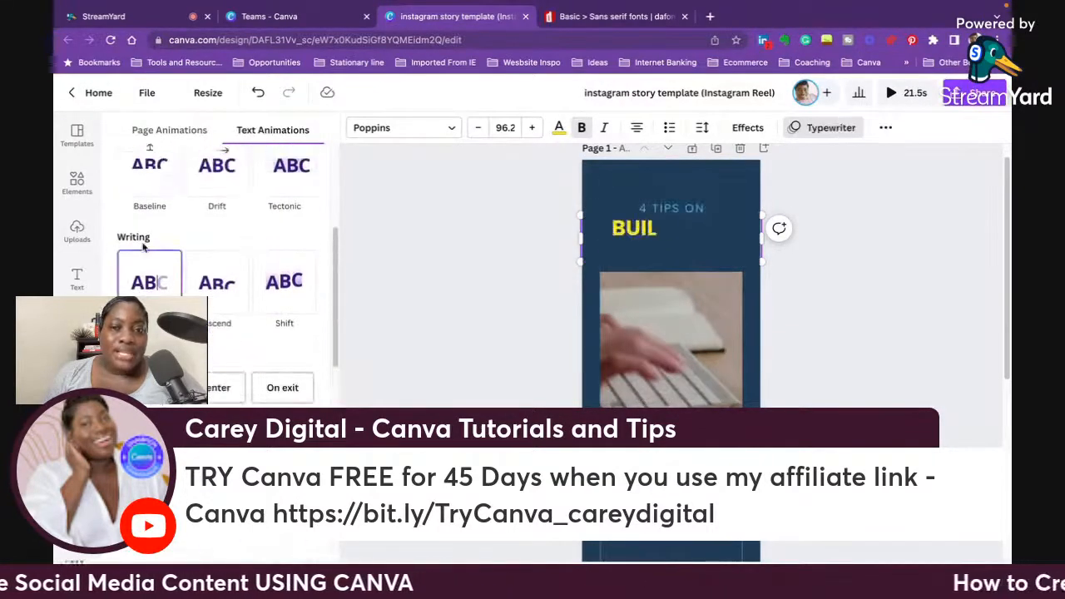
pyautogui.click(216, 269)
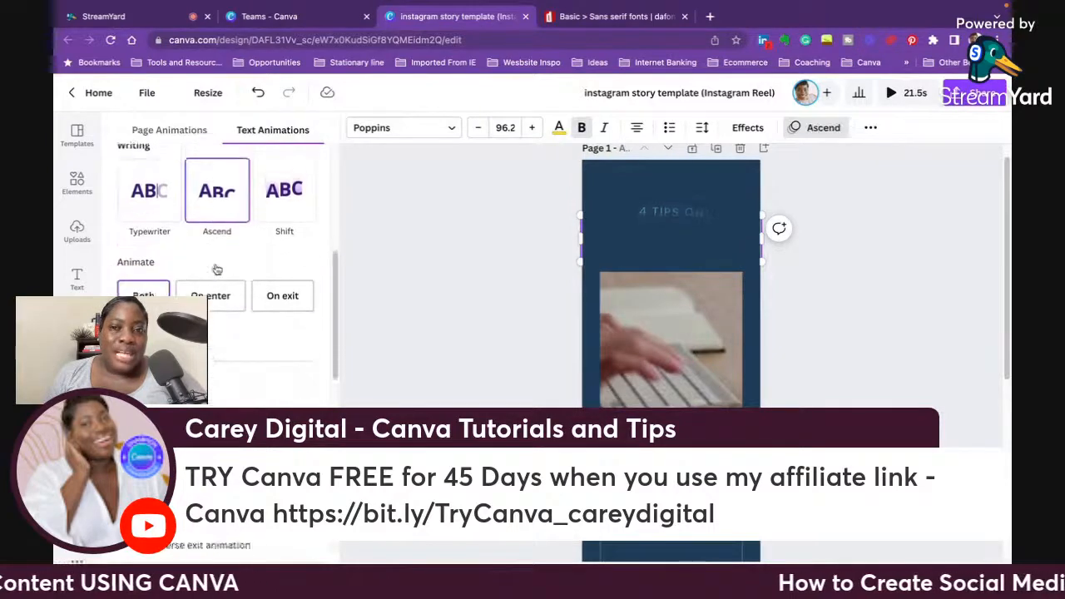
pyautogui.scroll(-5, 289, 369)
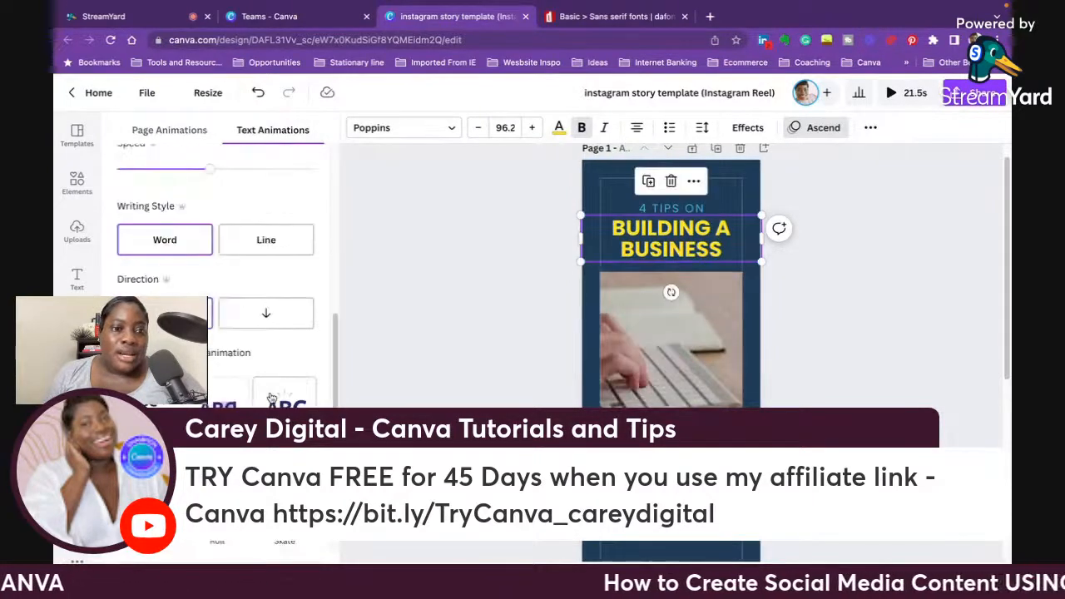
pyautogui.scroll(-3, 229, 287)
pyautogui.click(217, 293)
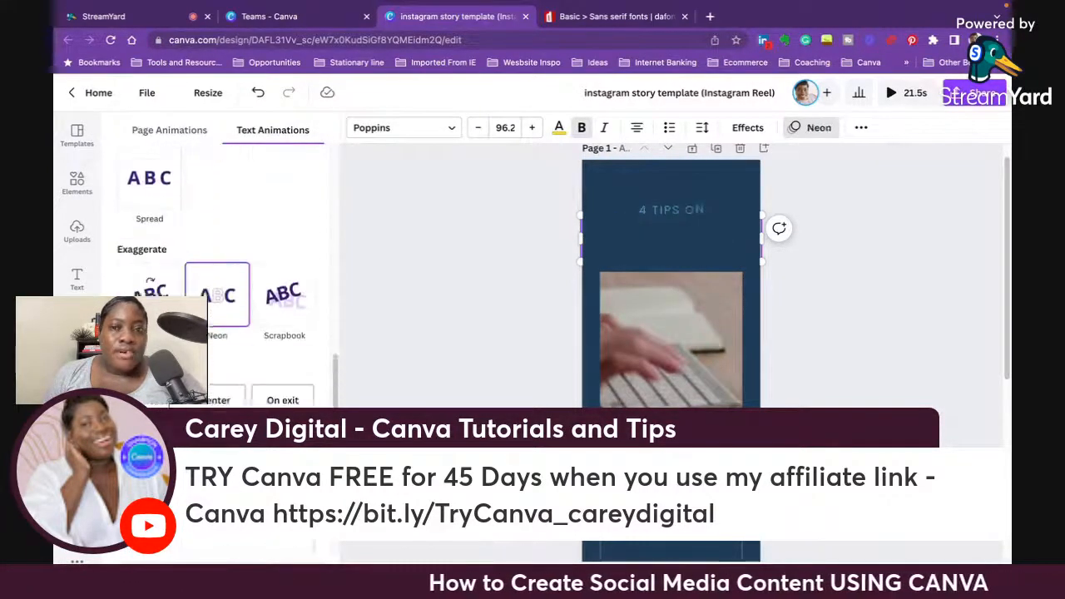
pyautogui.scroll(4, 278, 325)
pyautogui.scroll(-3, 279, 324)
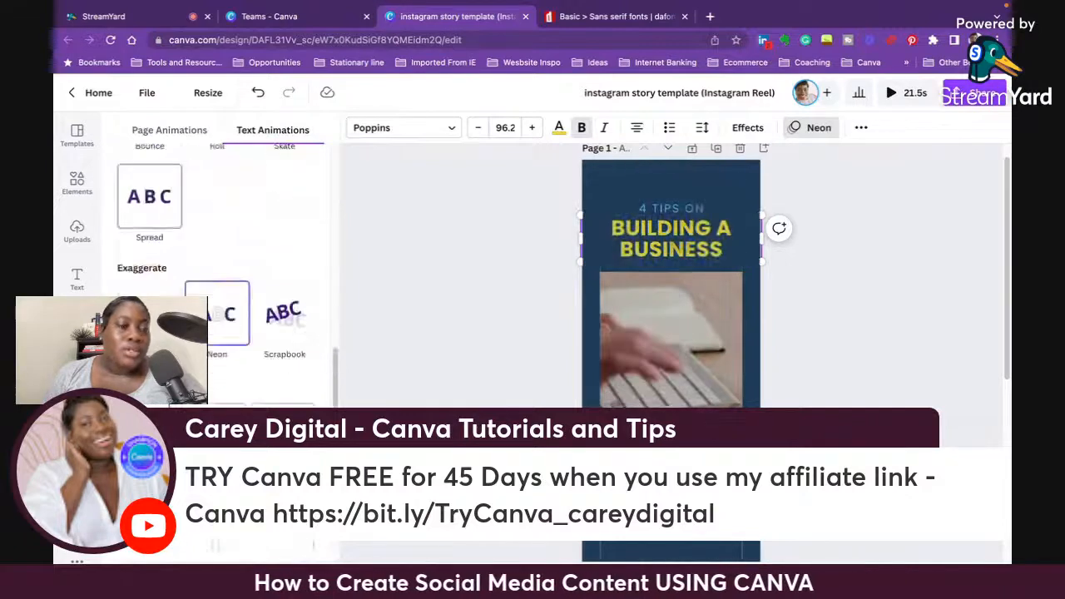
# Step: Apply the Rise text animation to the "BUILDING A BUSINESS" title and deselect it
pyautogui.scroll(10, 267, 337)
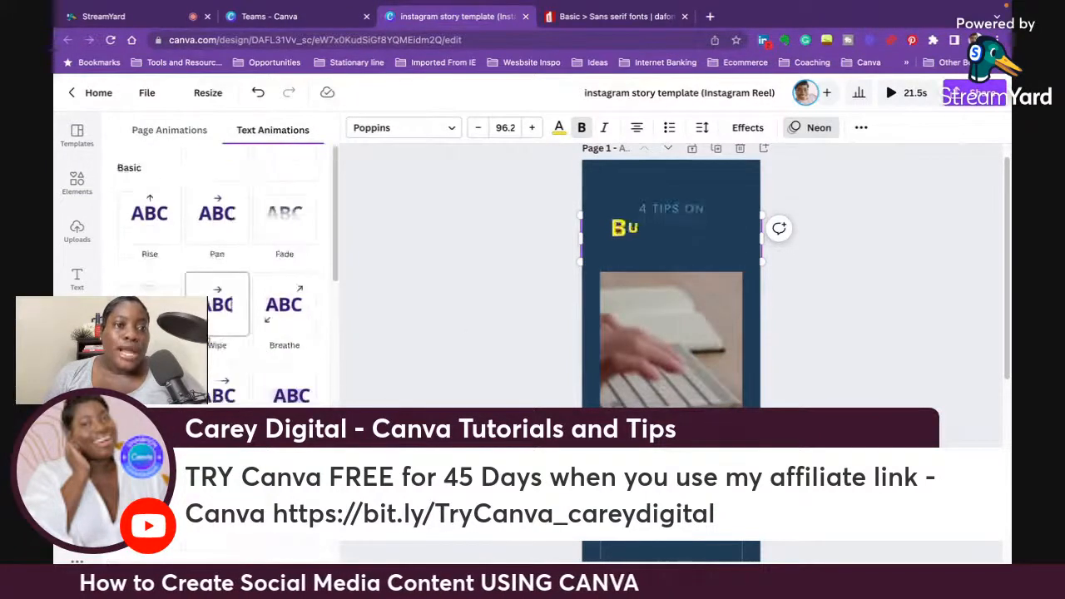
pyautogui.click(157, 241)
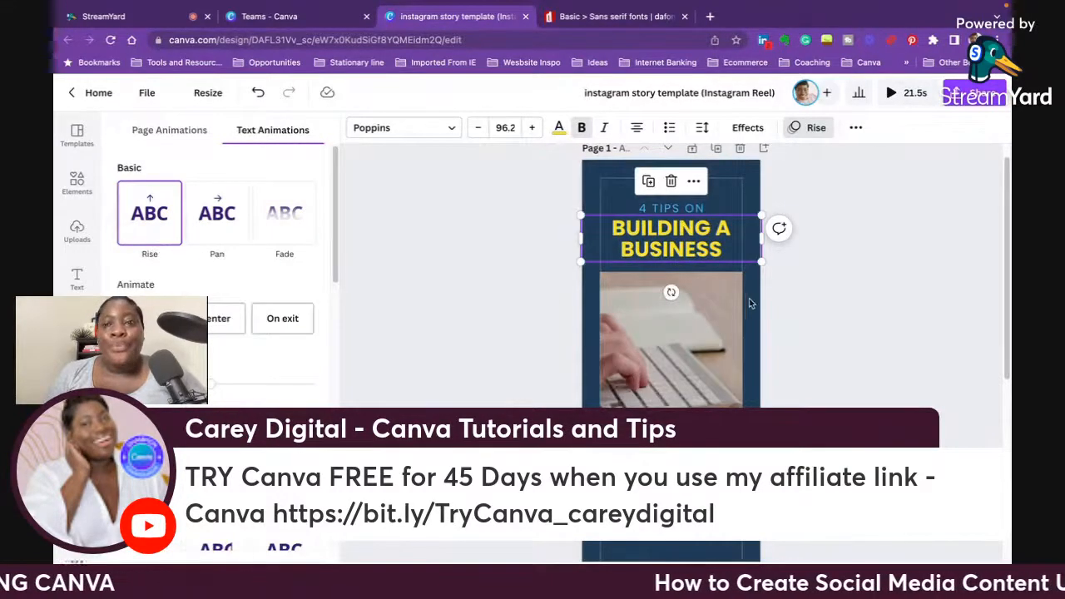
pyautogui.click(820, 310)
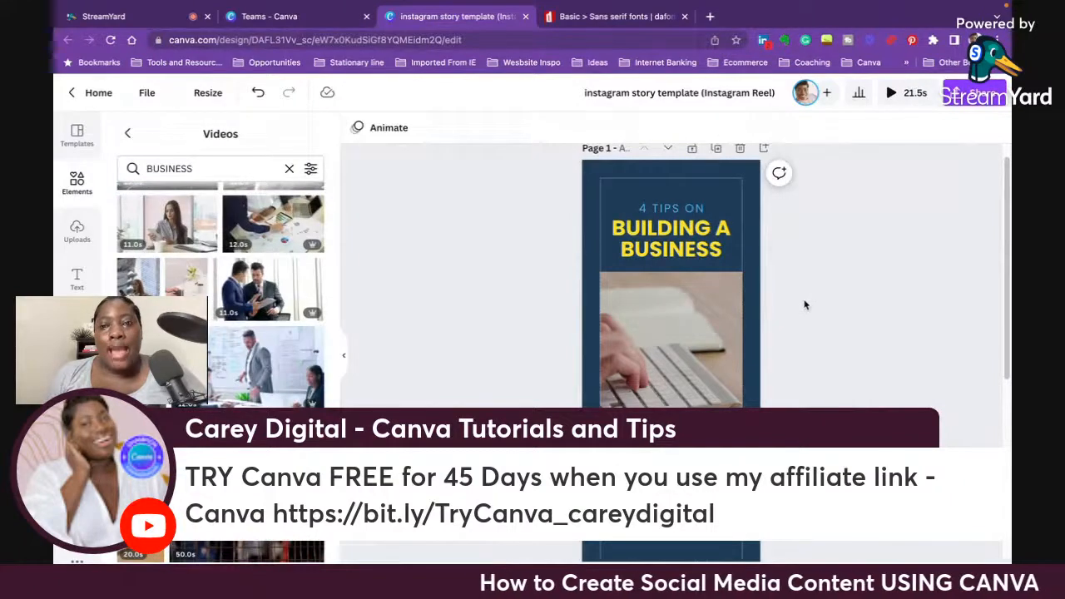
# Step: Try the Pop element animation on the single yellow part of the grouped graphics below the video
pyautogui.click(668, 474)
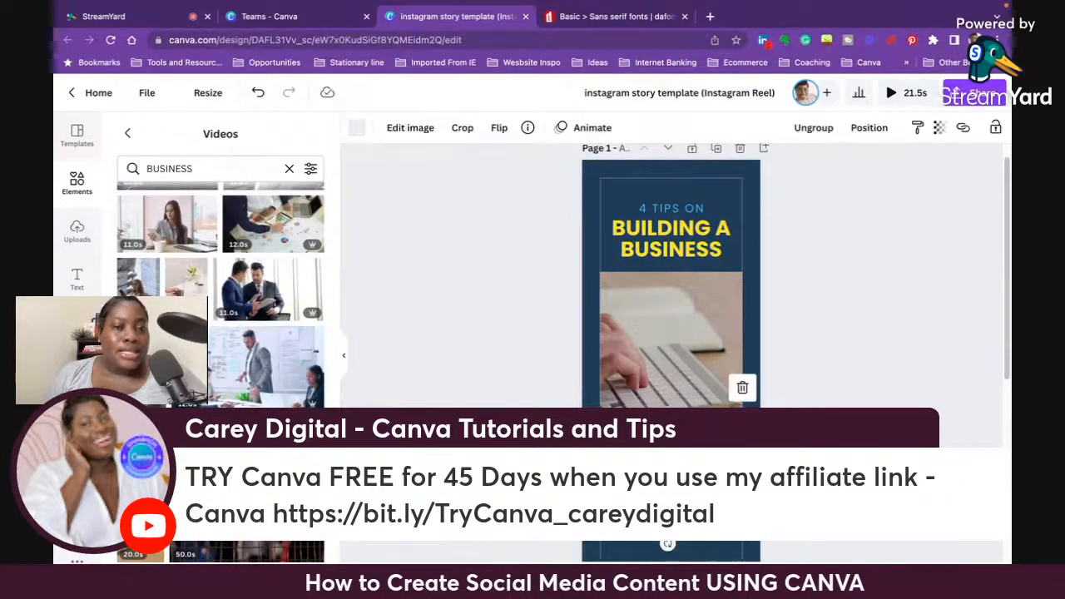
pyautogui.click(825, 318)
pyautogui.click(659, 468)
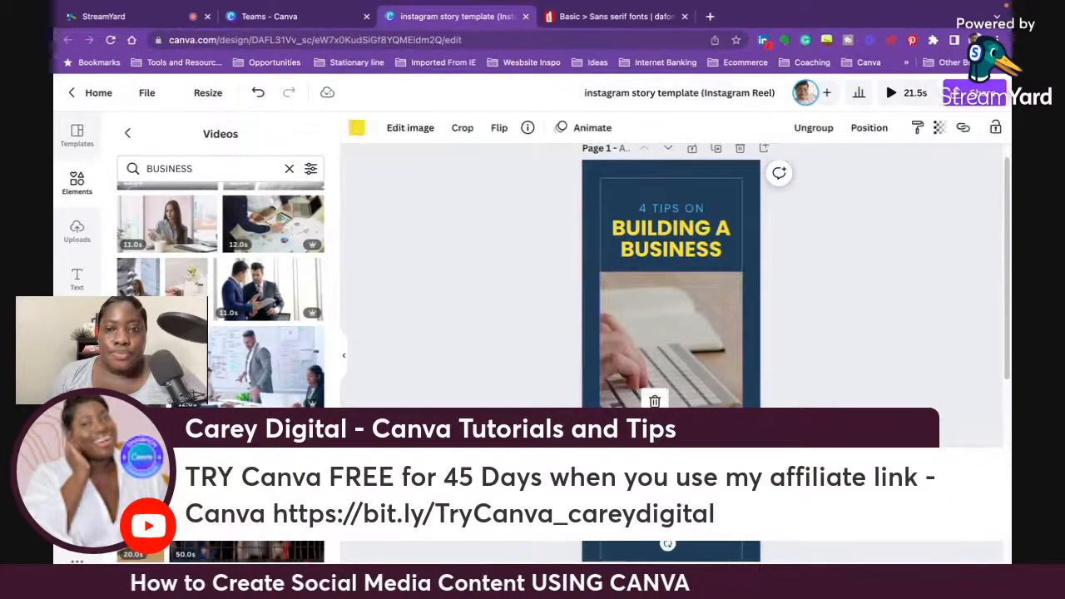
pyautogui.click(587, 128)
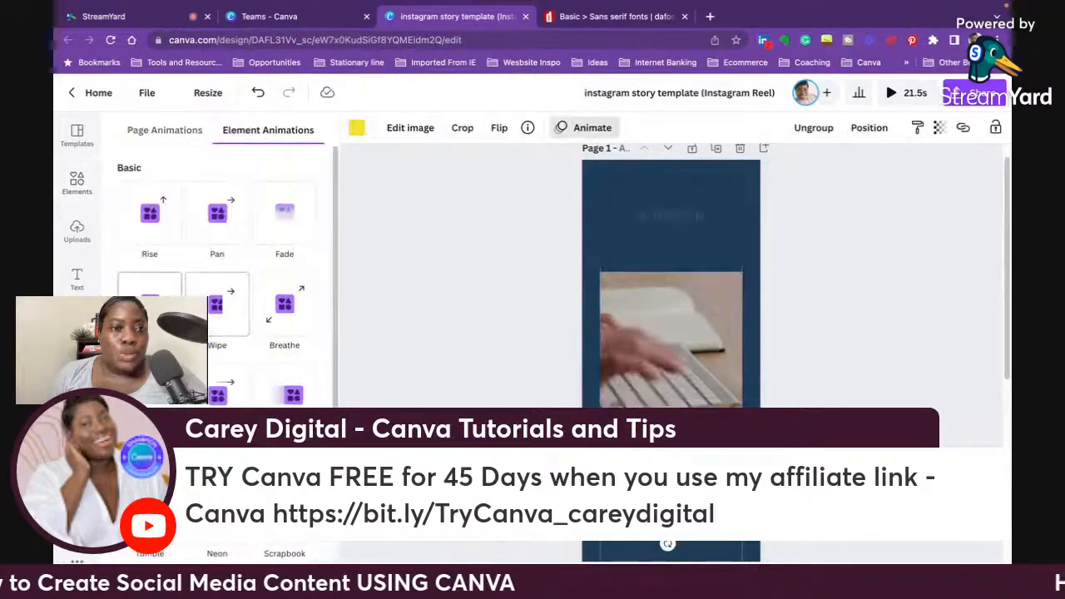
pyautogui.click(150, 304)
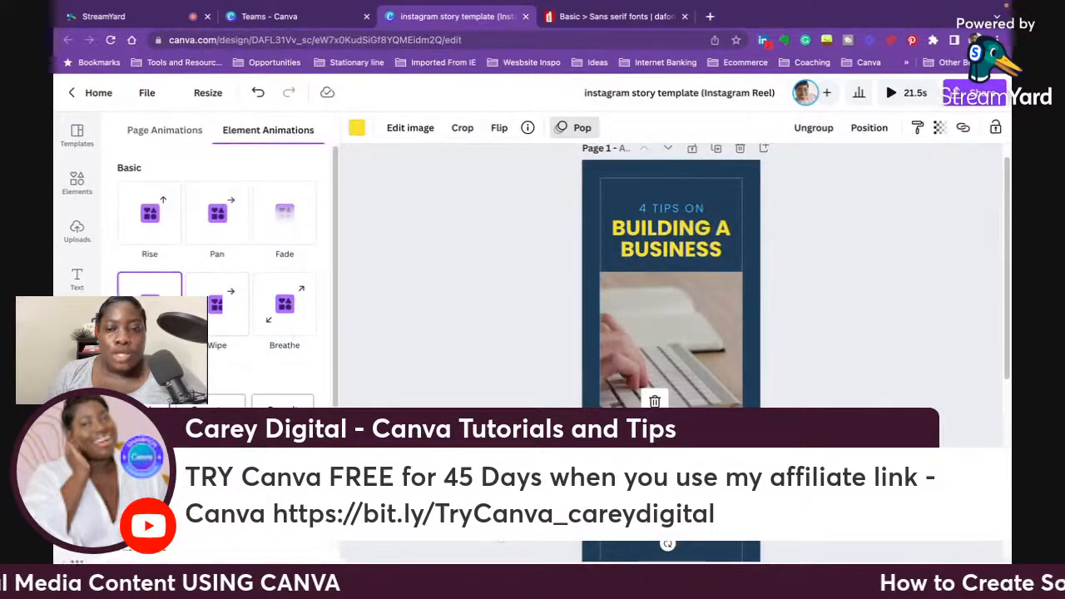
pyautogui.click(735, 462)
pyautogui.click(732, 466)
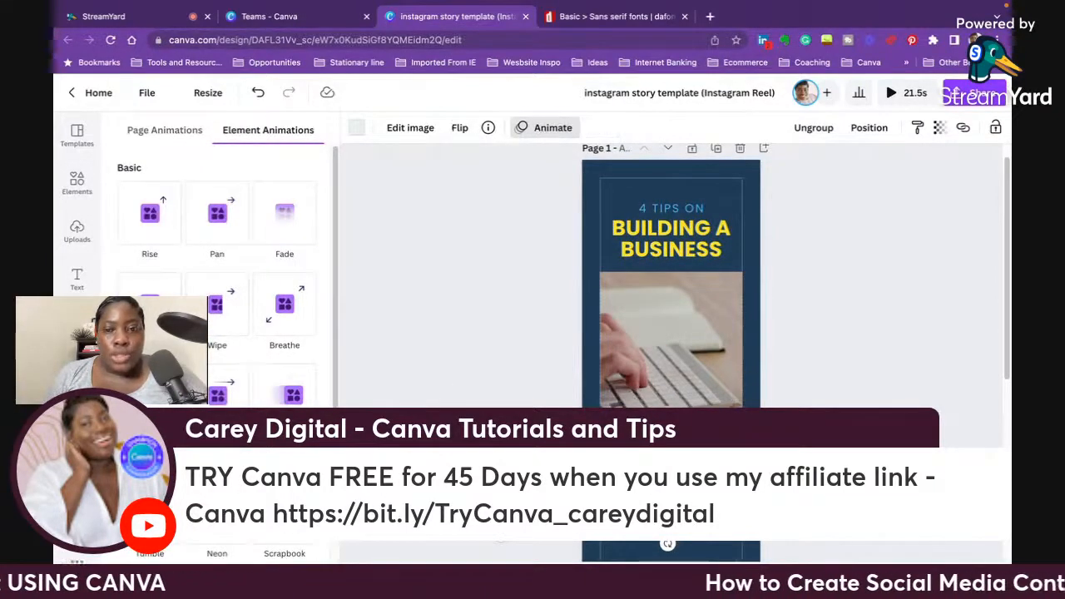
pyautogui.click(738, 457)
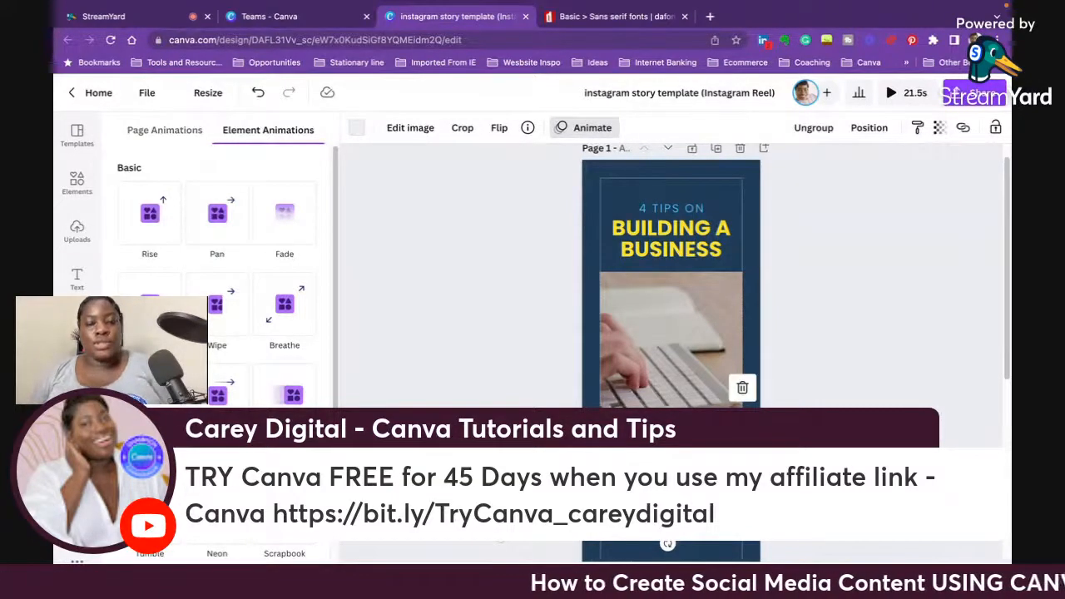
pyautogui.click(695, 453)
pyautogui.press('super+a')
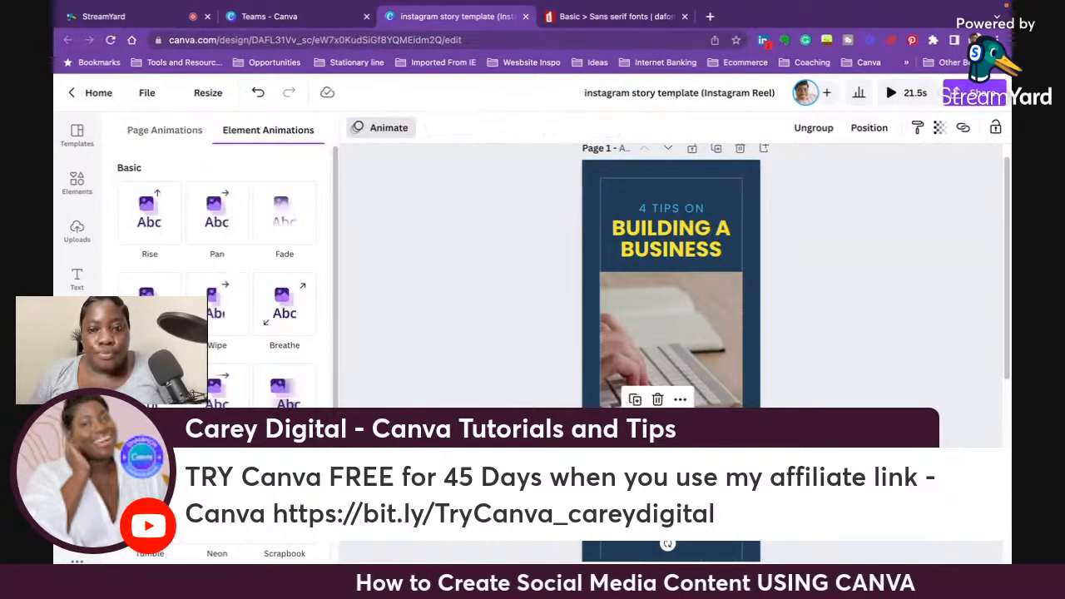
pyautogui.press('super+a')
pyautogui.press('Escape')
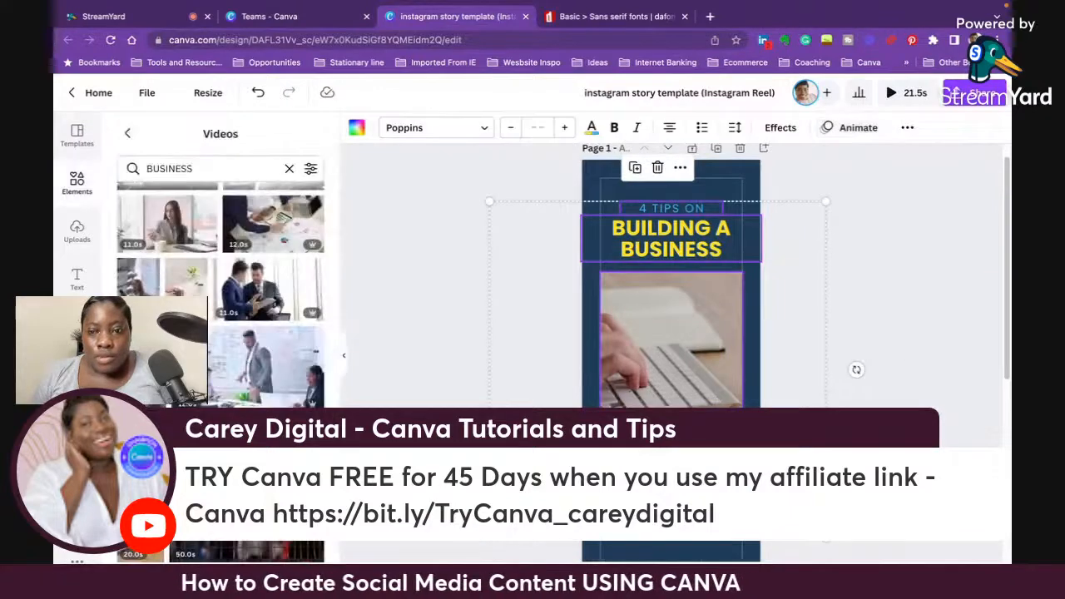
pyautogui.press('Escape')
pyautogui.click(732, 470)
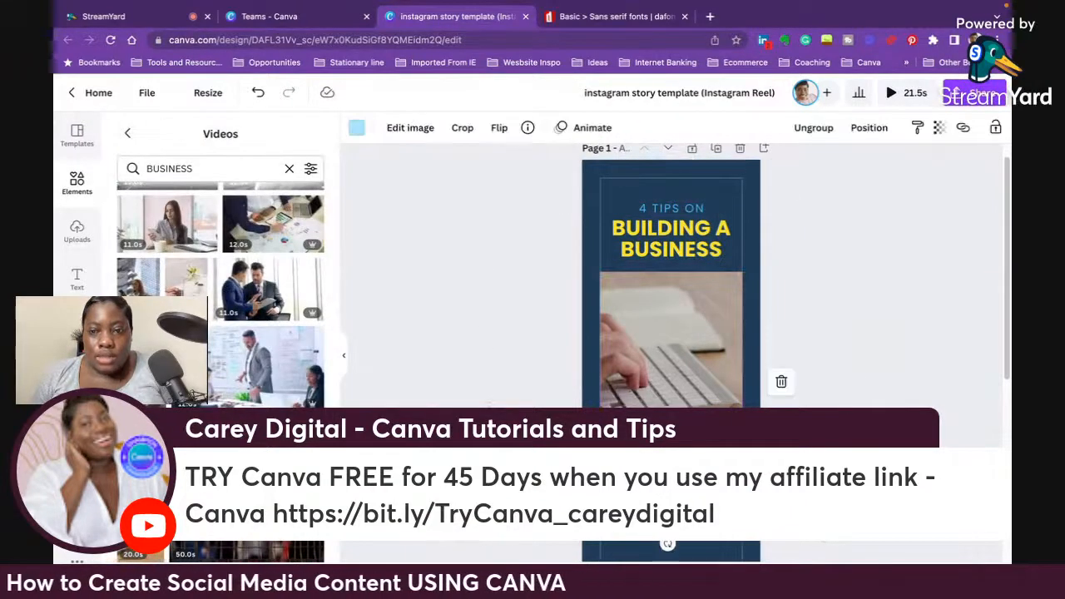
pyautogui.press('super+a')
pyautogui.press('Delete')
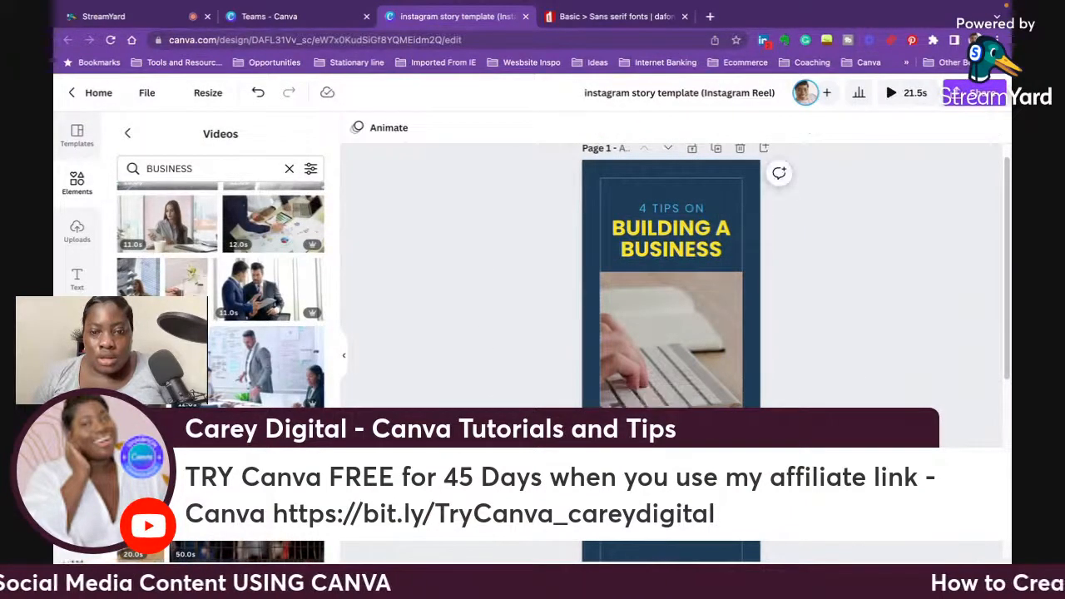
# Step: Apply the Pop element animation to the entire group of graphics below the video
pyautogui.click(668, 476)
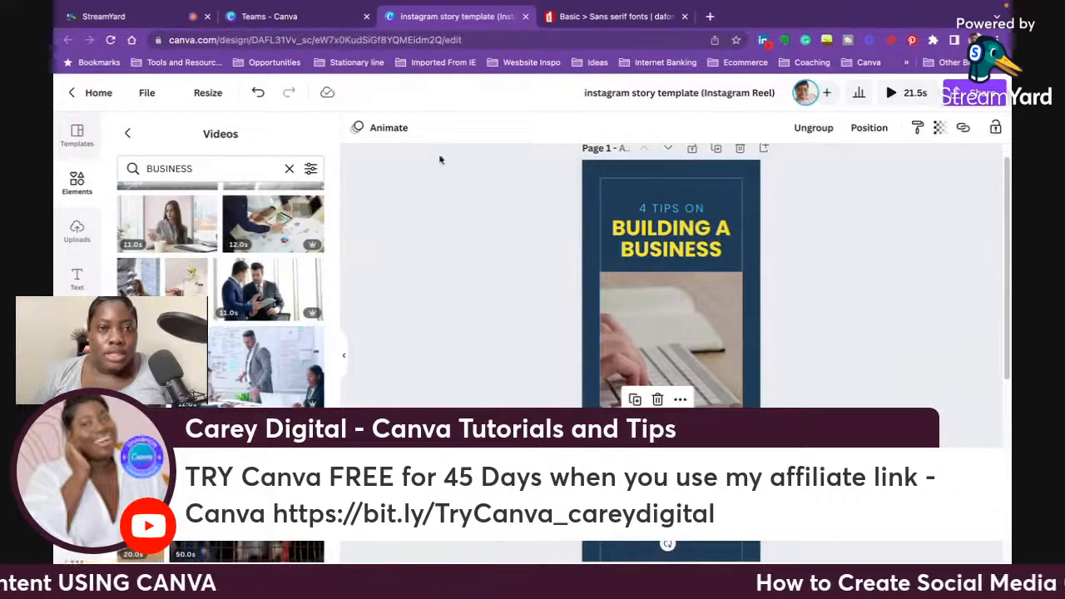
pyautogui.click(389, 127)
pyautogui.click(149, 299)
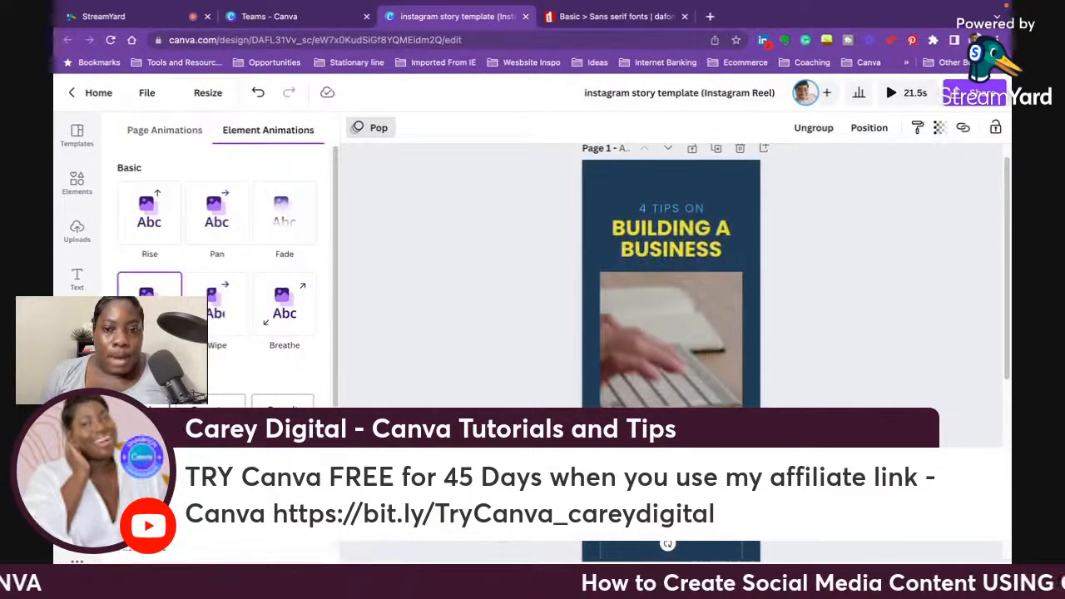
pyautogui.click(889, 367)
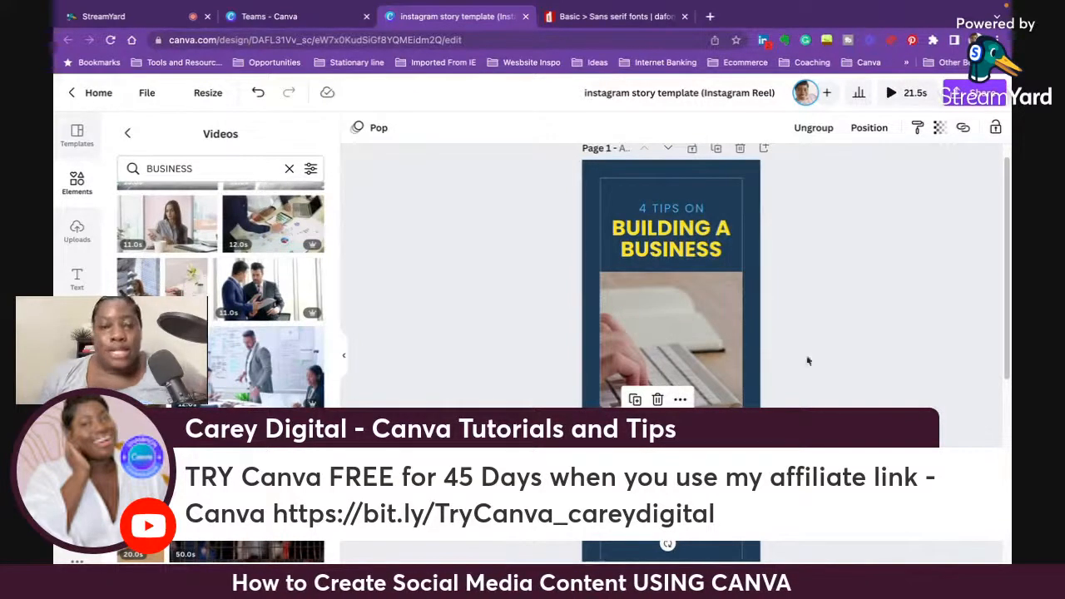
# Step: Try the Wipe, Breathe, Drift and Baseline animations on the group below the video and return it to Pop
pyautogui.click(378, 129)
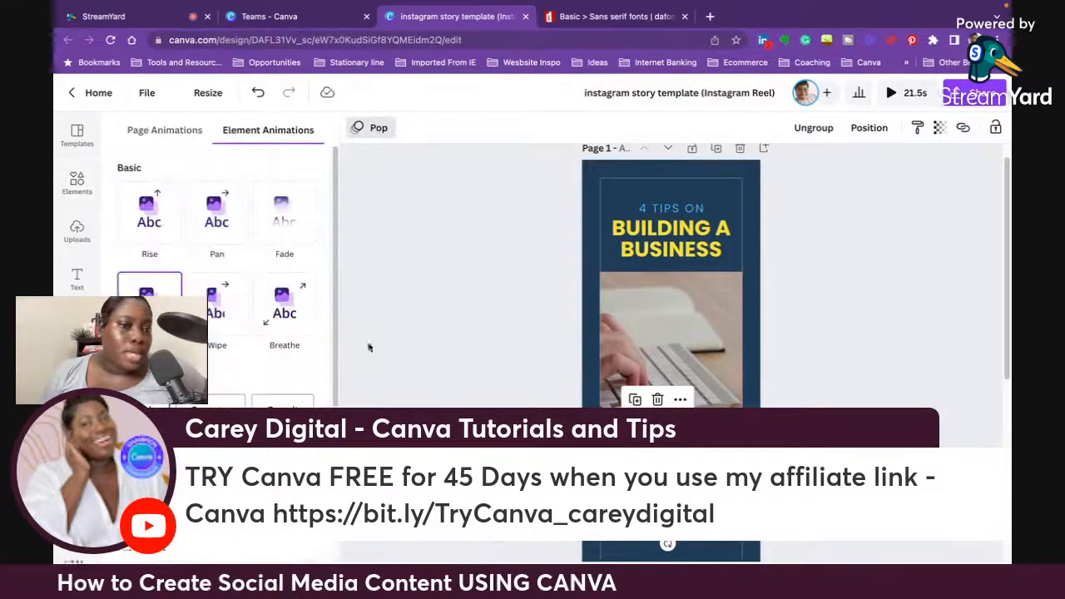
pyautogui.click(215, 320)
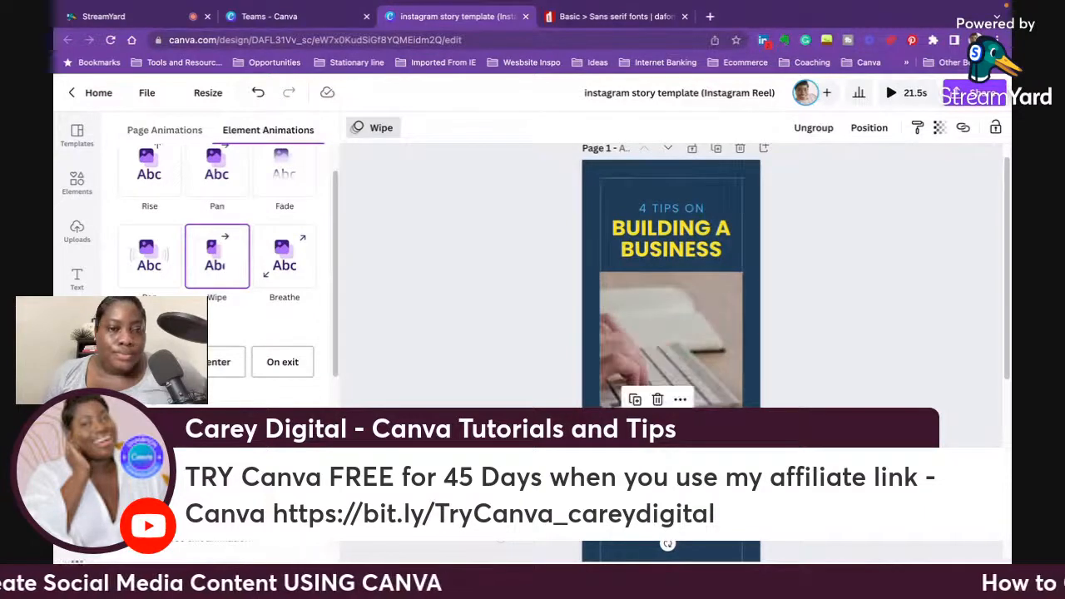
pyautogui.click(273, 287)
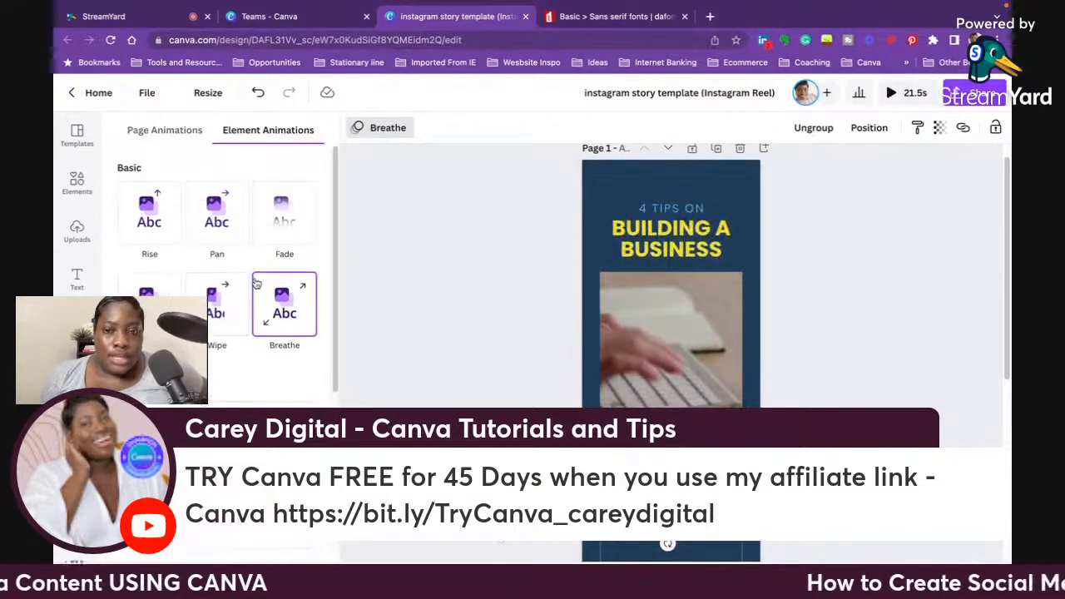
pyautogui.scroll(-2, 237, 366)
pyautogui.click(221, 356)
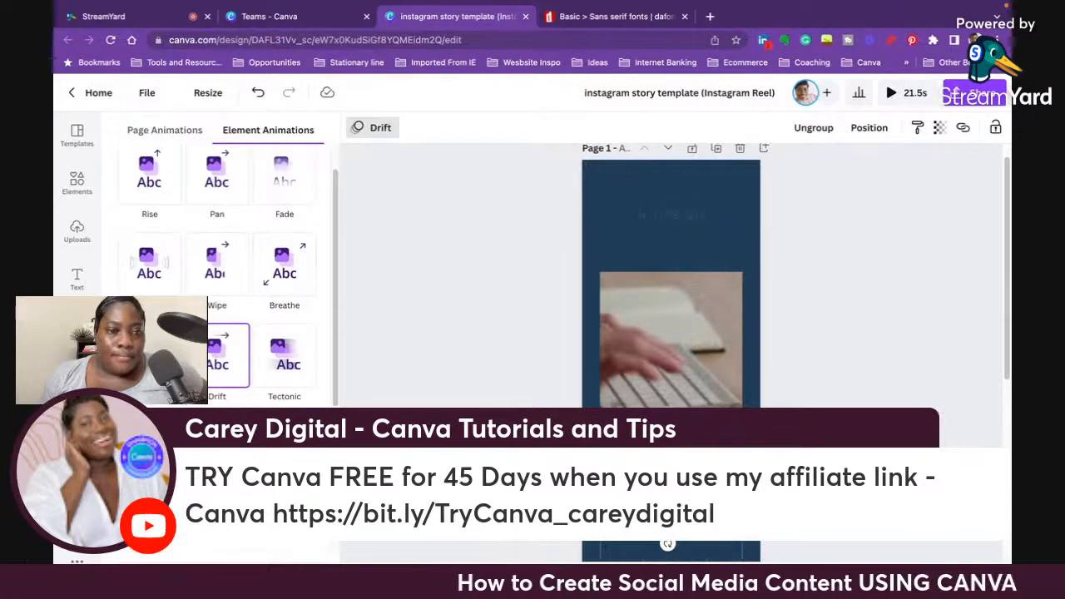
pyautogui.click(158, 362)
pyautogui.click(148, 175)
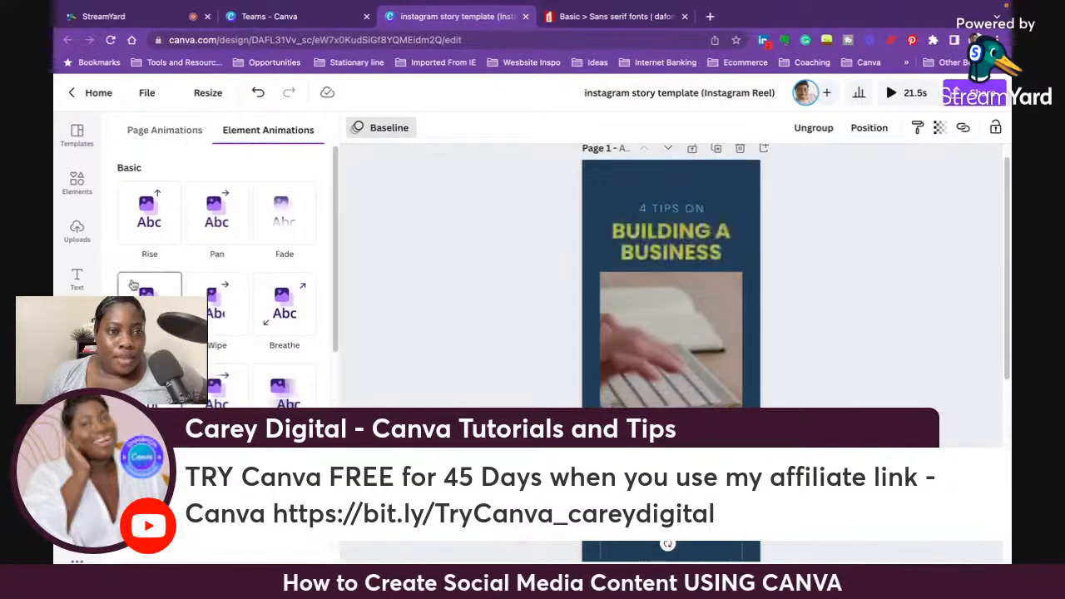
pyautogui.click(927, 276)
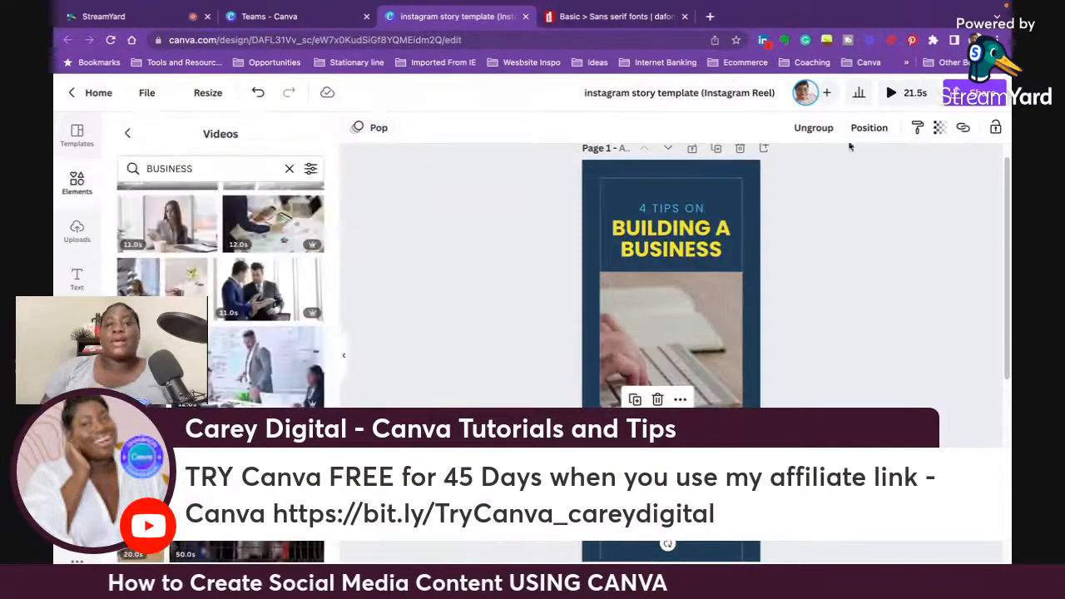
# Step: Play the full-screen preview of the reel to check the animations, and close it
pyautogui.moveTo(791, 4)
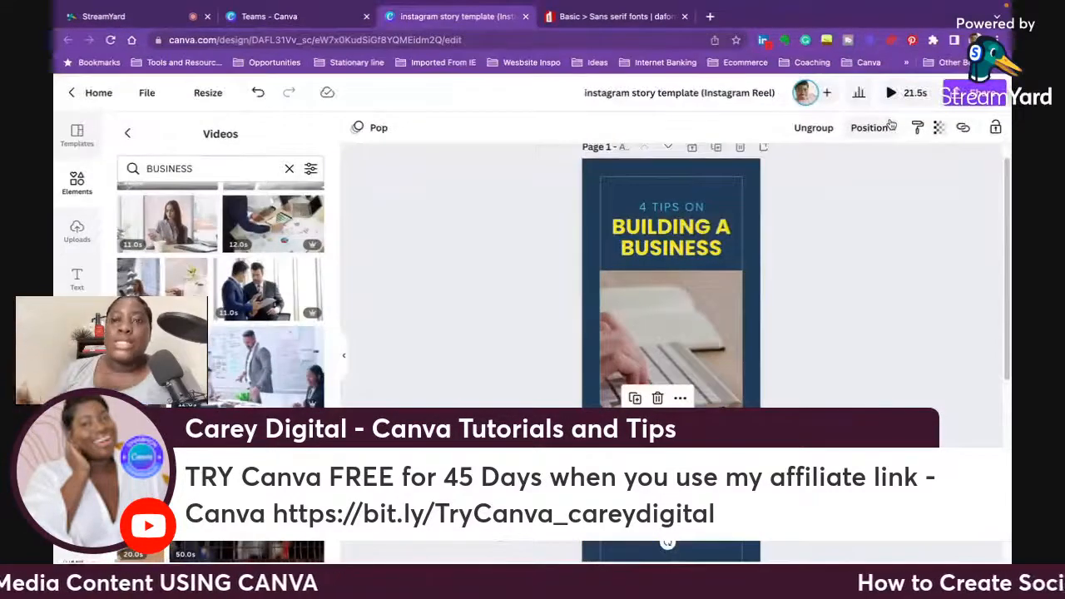
pyautogui.click(891, 93)
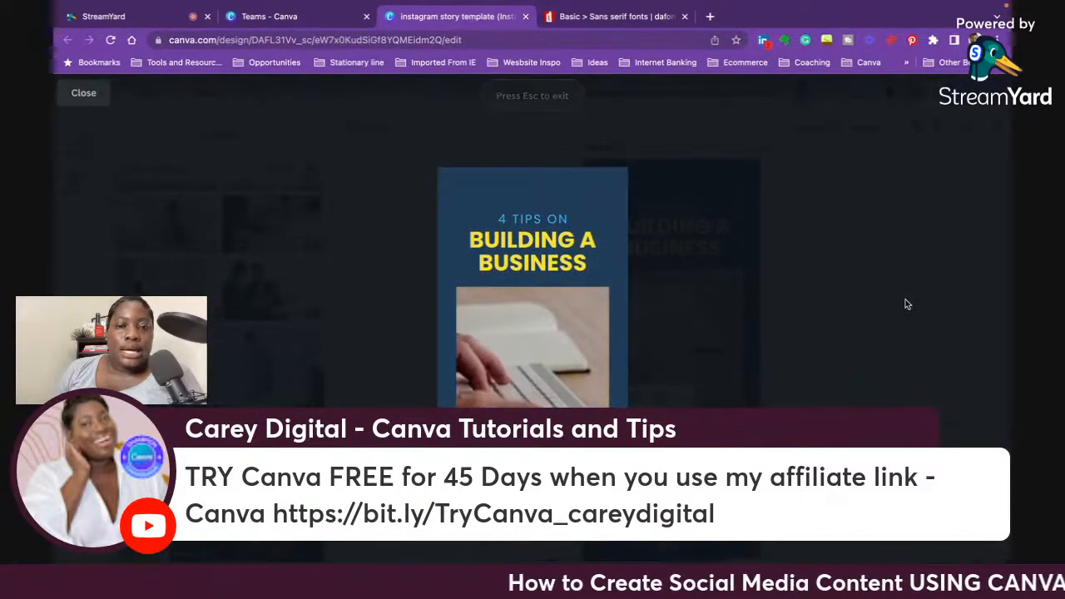
pyautogui.press('Escape')
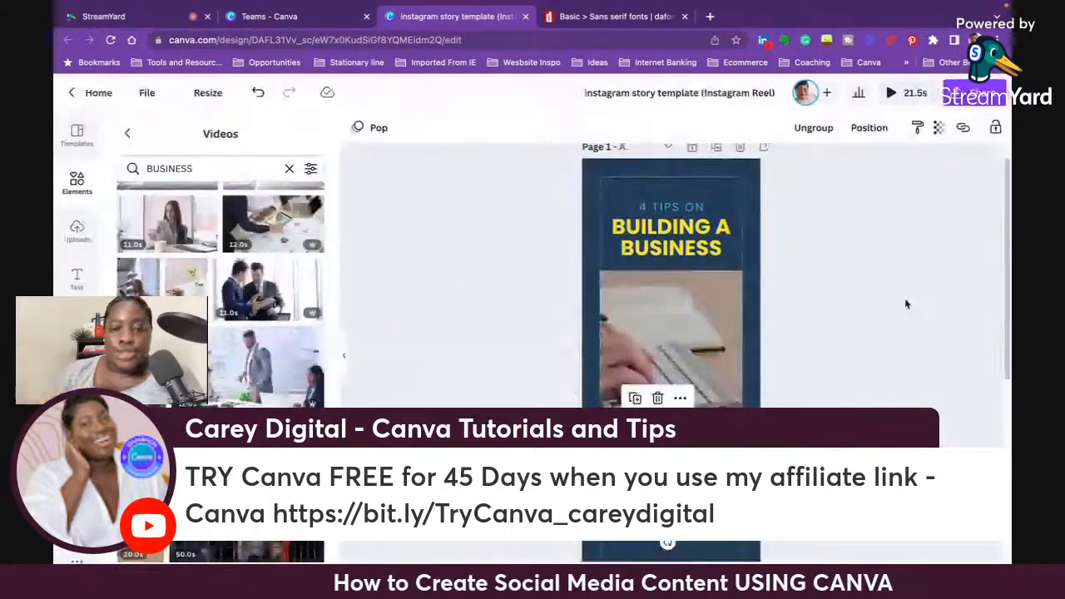
# Step: Copy the "4 TIPS ON" text onto the upper part of page 2 and change it to "TIP ONE"
pyautogui.scroll(-3, 860, 357)
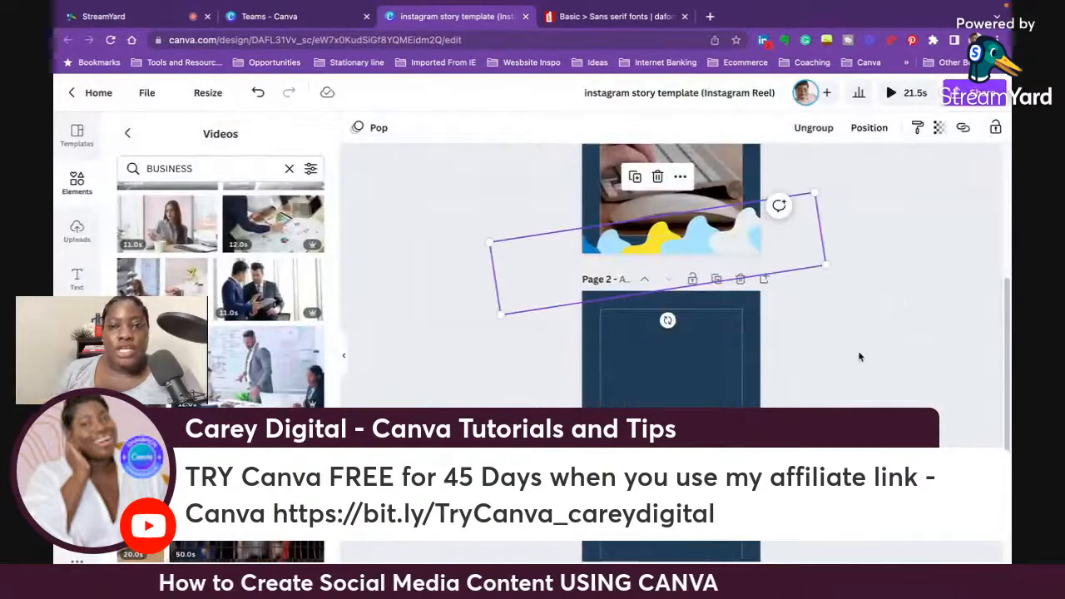
pyautogui.scroll(1, 723, 258)
pyautogui.scroll(-1, 711, 260)
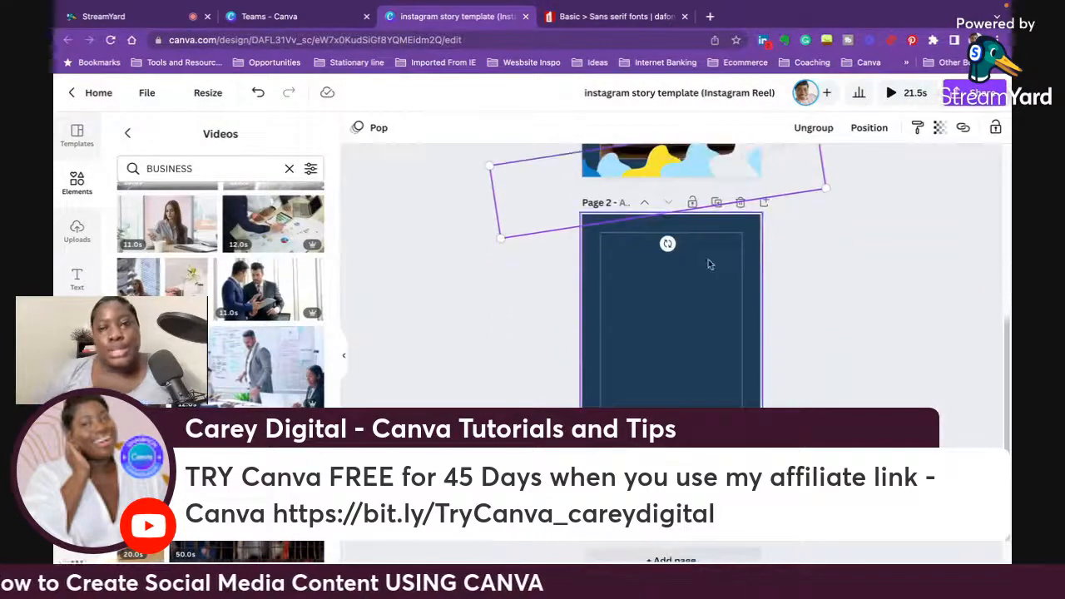
pyautogui.scroll(4, 707, 259)
pyautogui.click(695, 215)
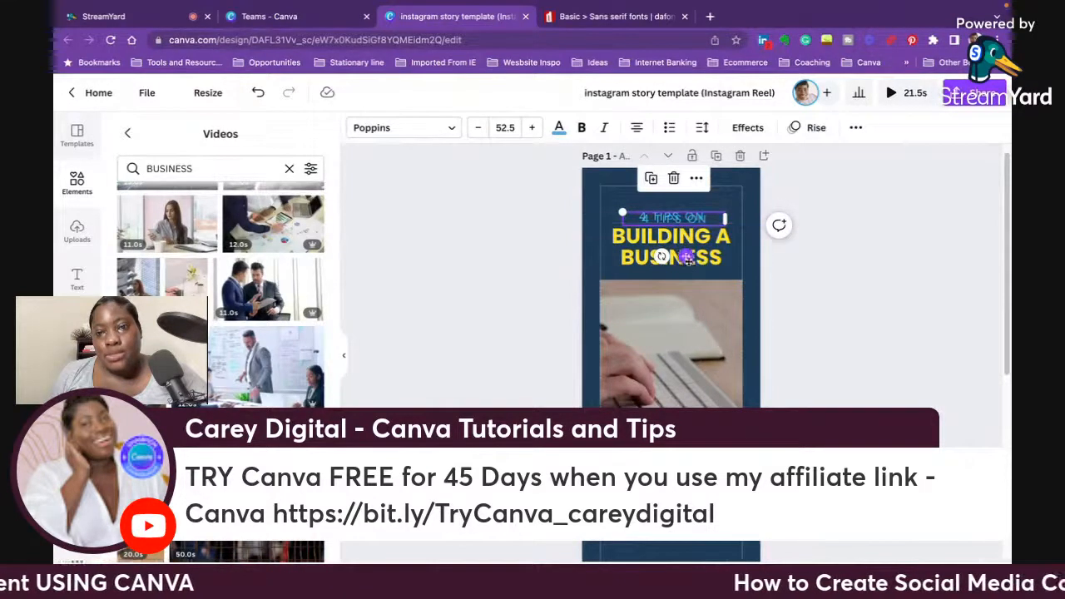
pyautogui.moveTo(686, 257); pyautogui.dragTo(687, 374)
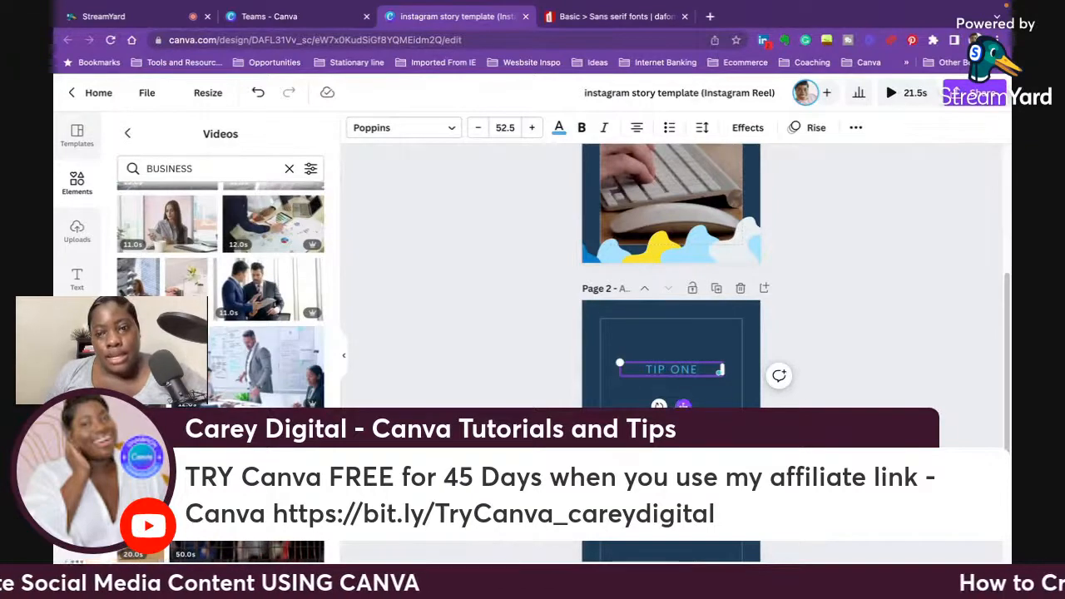
pyautogui.moveTo(683, 407); pyautogui.dragTo(683, 414)
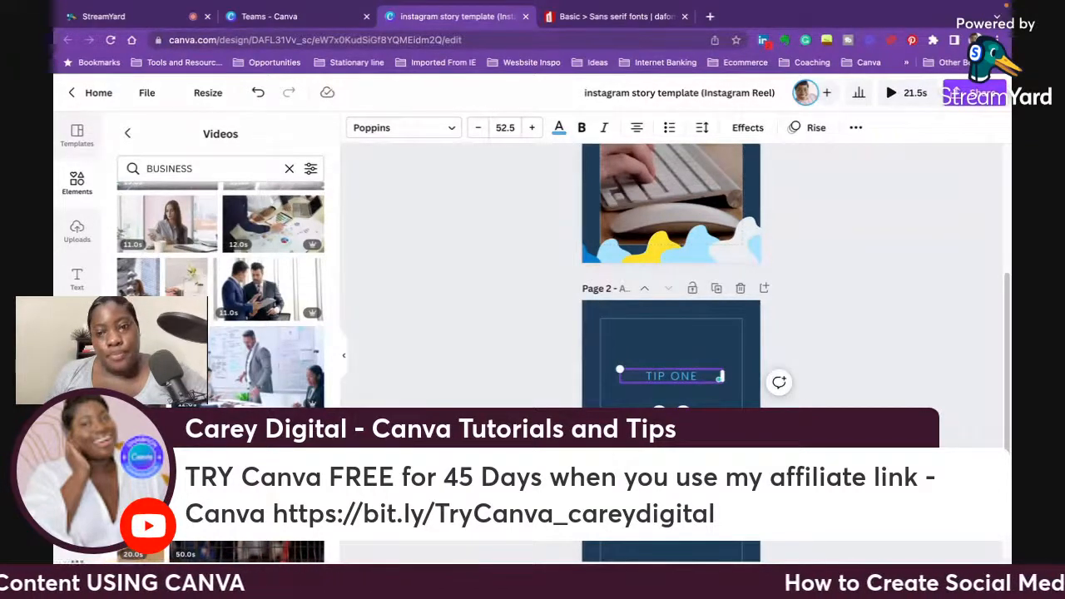
# Step: Duplicate the "TIP ONE" text, place the copy below it on page 2, and change it to "START WITH A WHY"
pyautogui.click(682, 464)
pyautogui.click(685, 383)
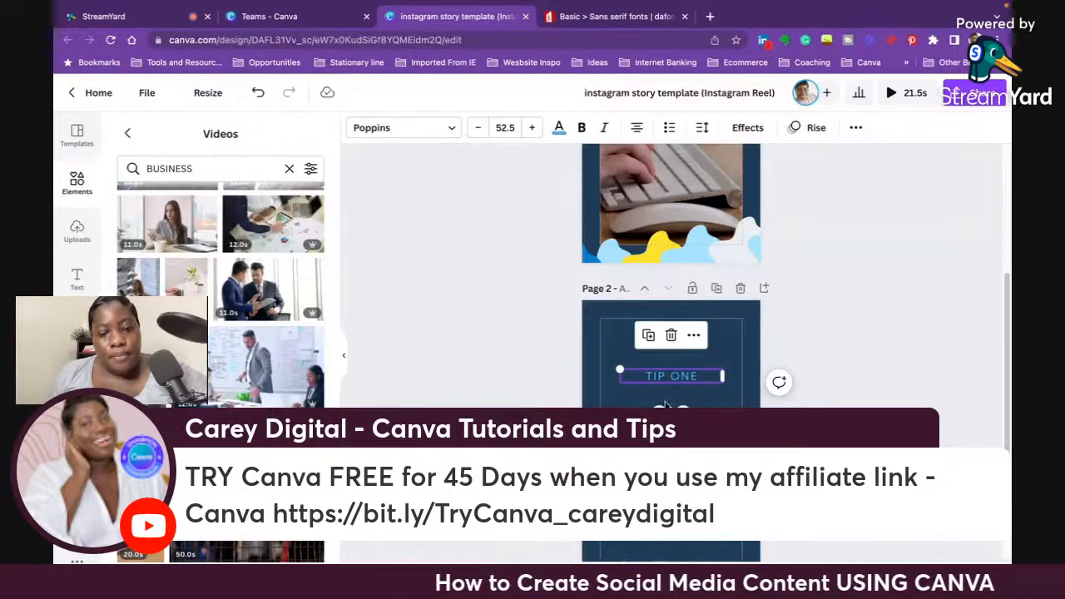
pyautogui.click(682, 464)
pyautogui.press('super+v')
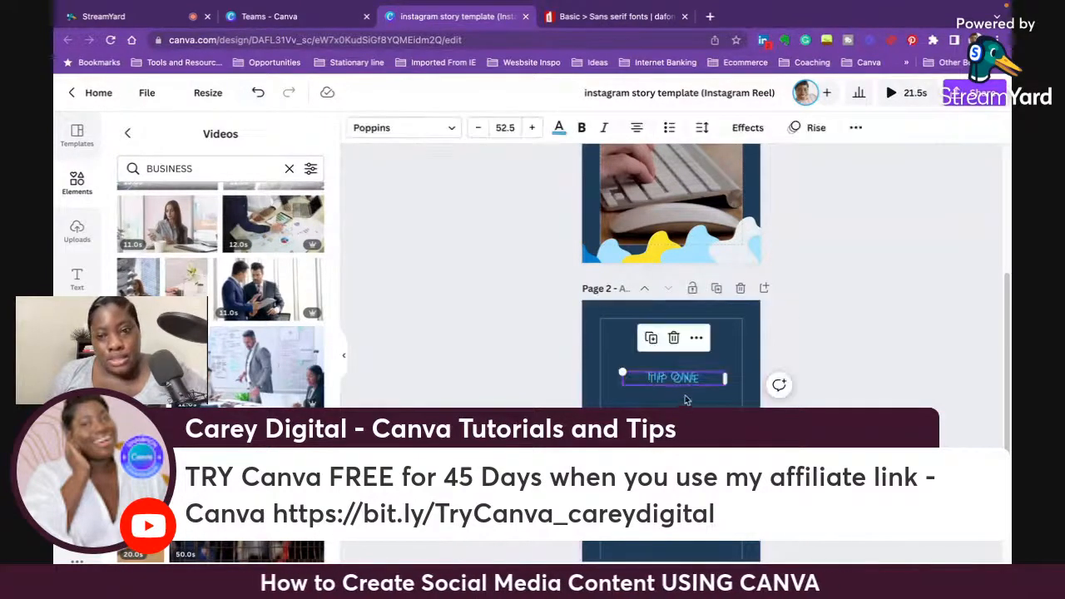
pyautogui.moveTo(684, 380); pyautogui.dragTo(681, 416)
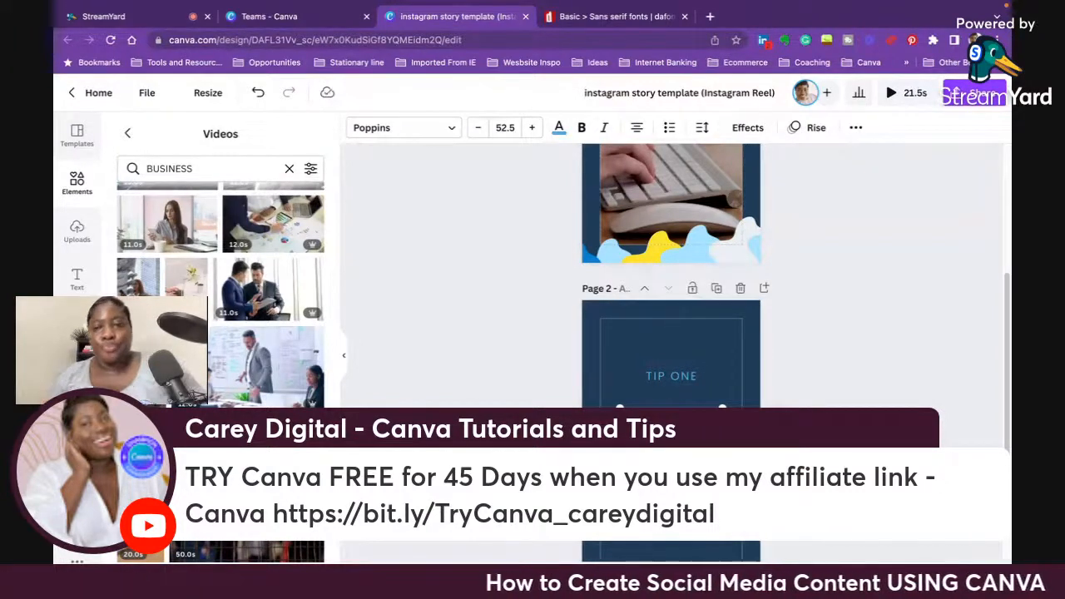
pyautogui.click(820, 359)
pyautogui.scroll(-2, 684, 346)
# Step: Widen the "START WITH A WHY" text box on both sides so the text fits on one line
pyautogui.click(684, 346)
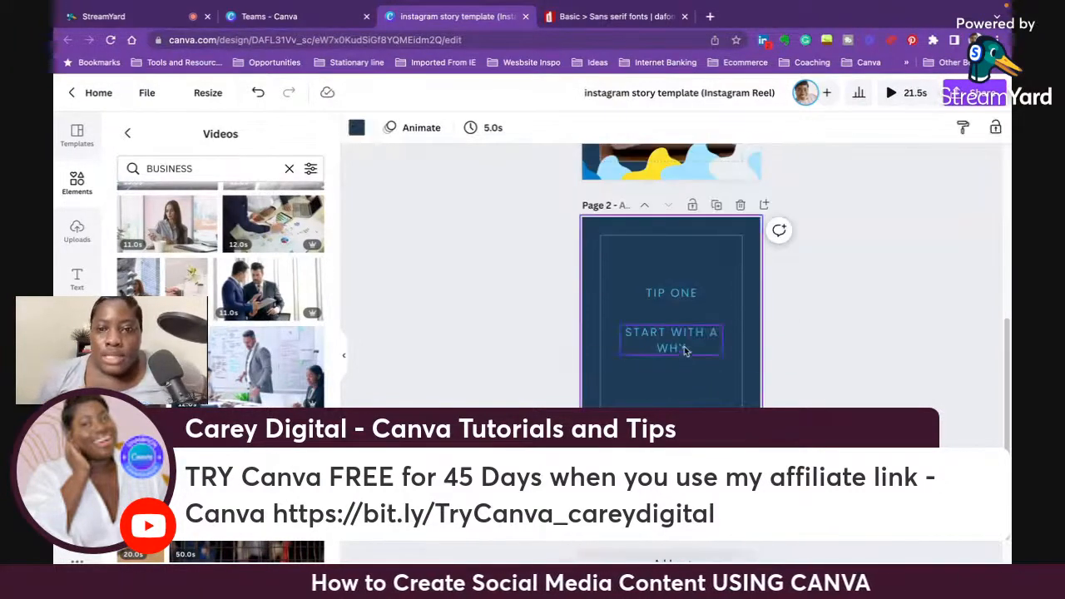
pyautogui.moveTo(723, 342); pyautogui.dragTo(742, 344)
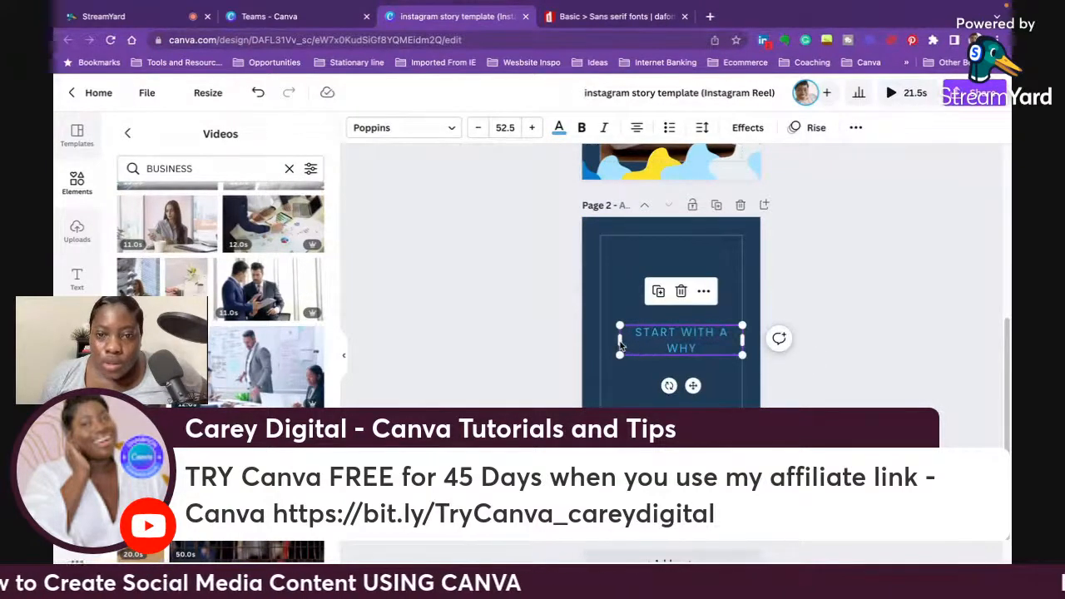
pyautogui.moveTo(617, 338); pyautogui.dragTo(594, 339)
pyautogui.click(668, 347)
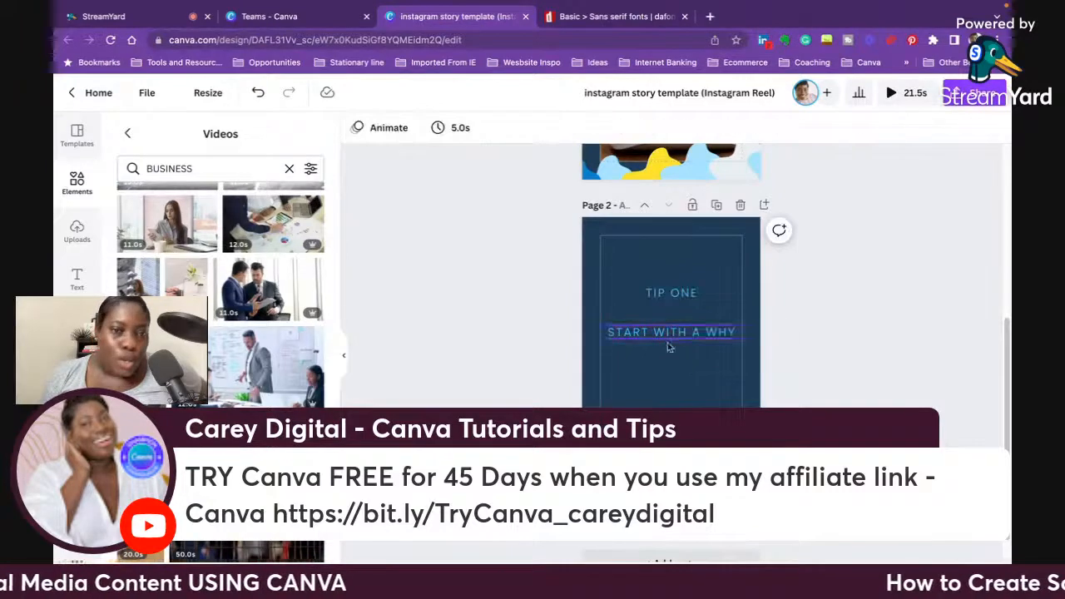
pyautogui.scroll(-3, 221, 296)
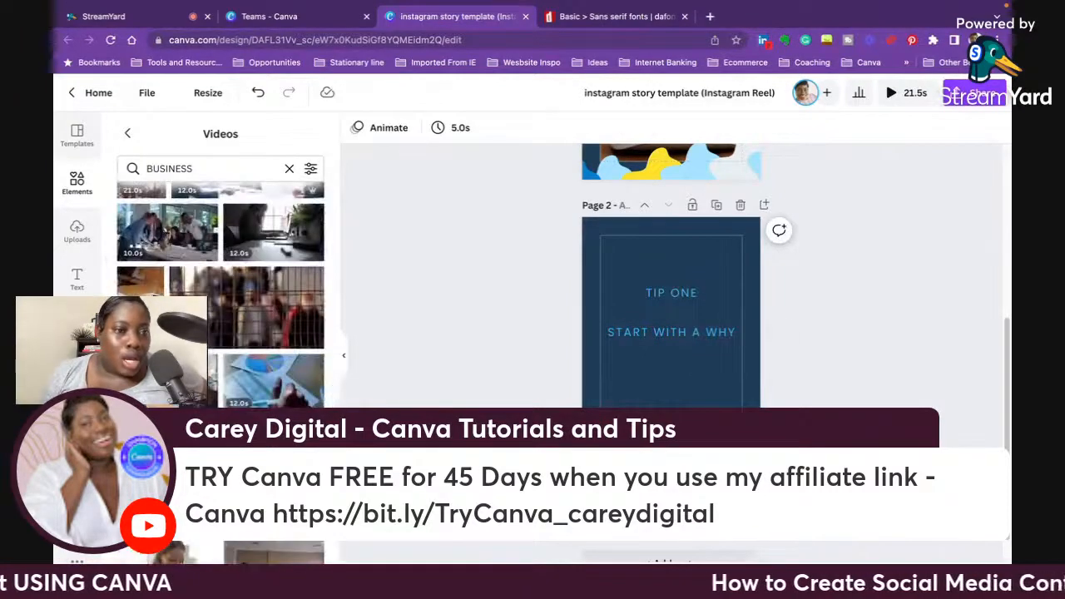
pyautogui.scroll(2, 657, 218)
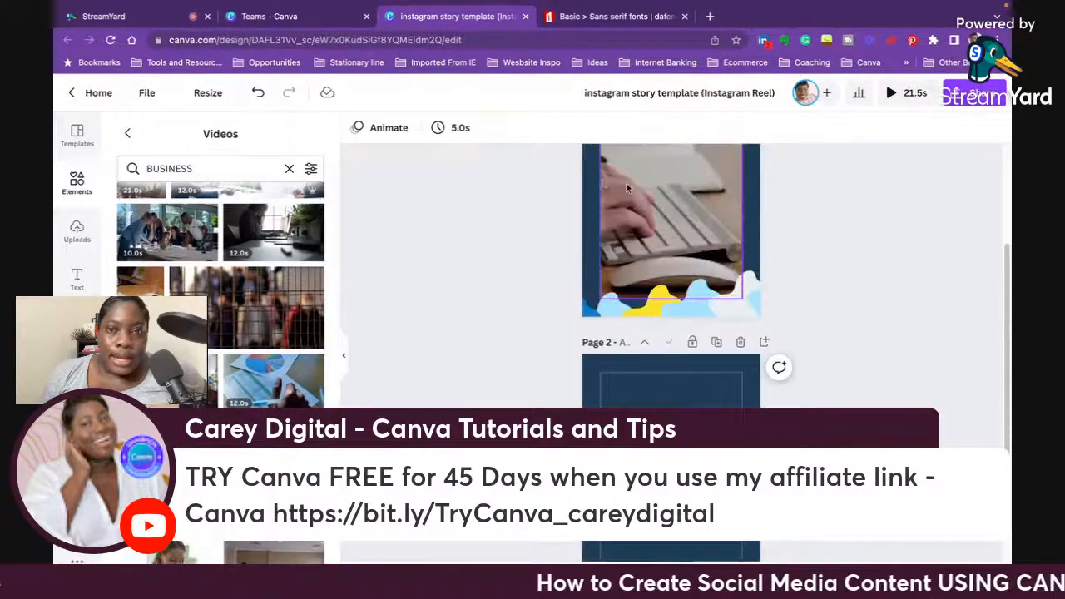
pyautogui.click(678, 223)
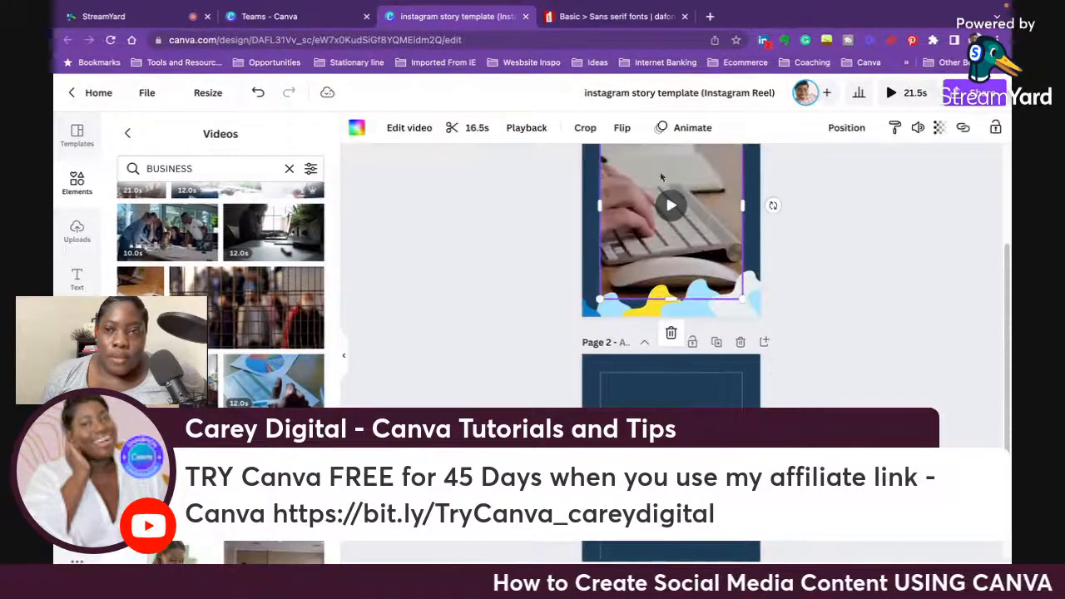
pyautogui.rightClick(687, 217)
pyautogui.click(709, 230)
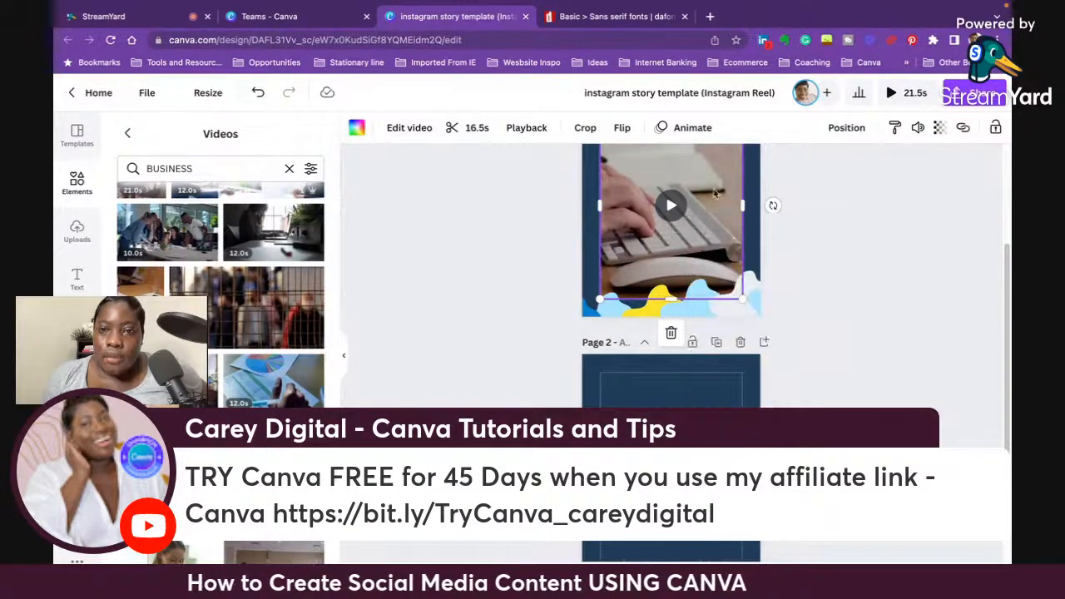
pyautogui.moveTo(715, 193); pyautogui.dragTo(716, 356)
pyautogui.click(258, 93)
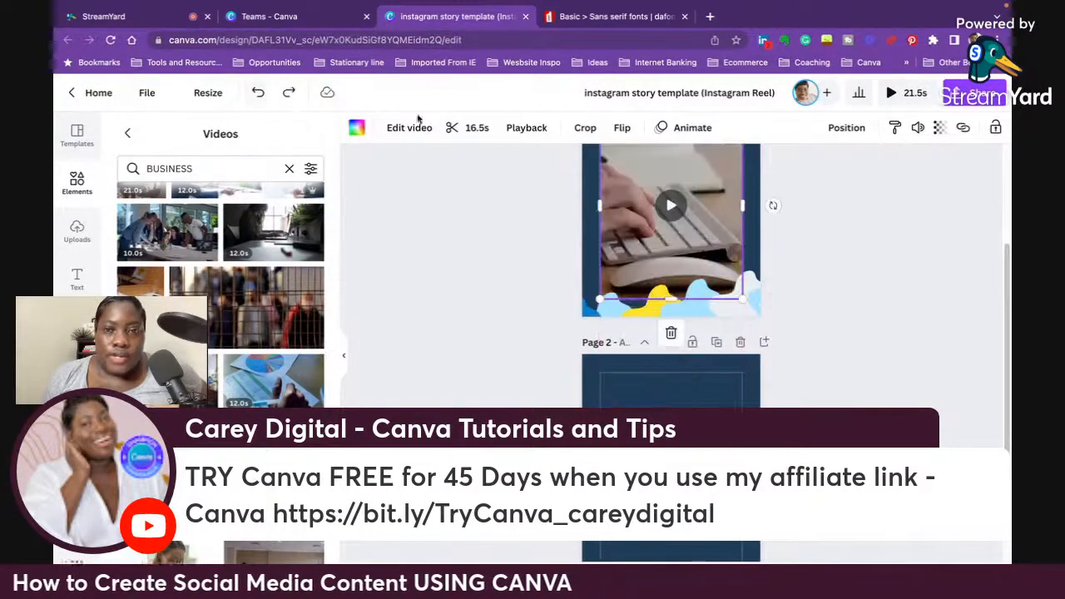
# Step: Copy the framed keyboard video from page 1 onto page 2 and move it towards the page's top-left corner
pyautogui.rightClick(730, 183)
pyautogui.click(765, 200)
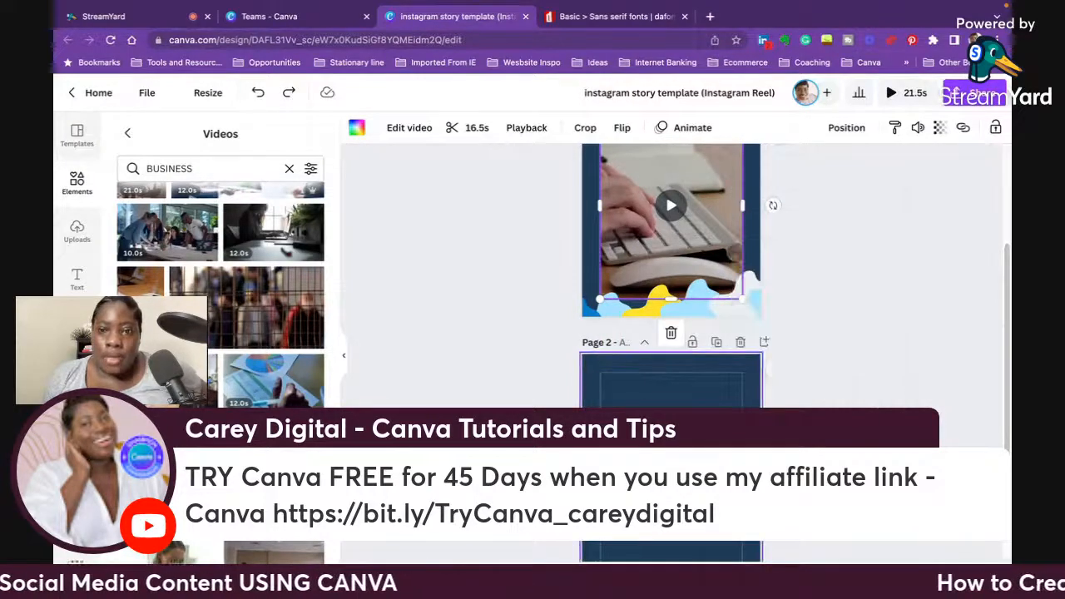
pyautogui.click(779, 366)
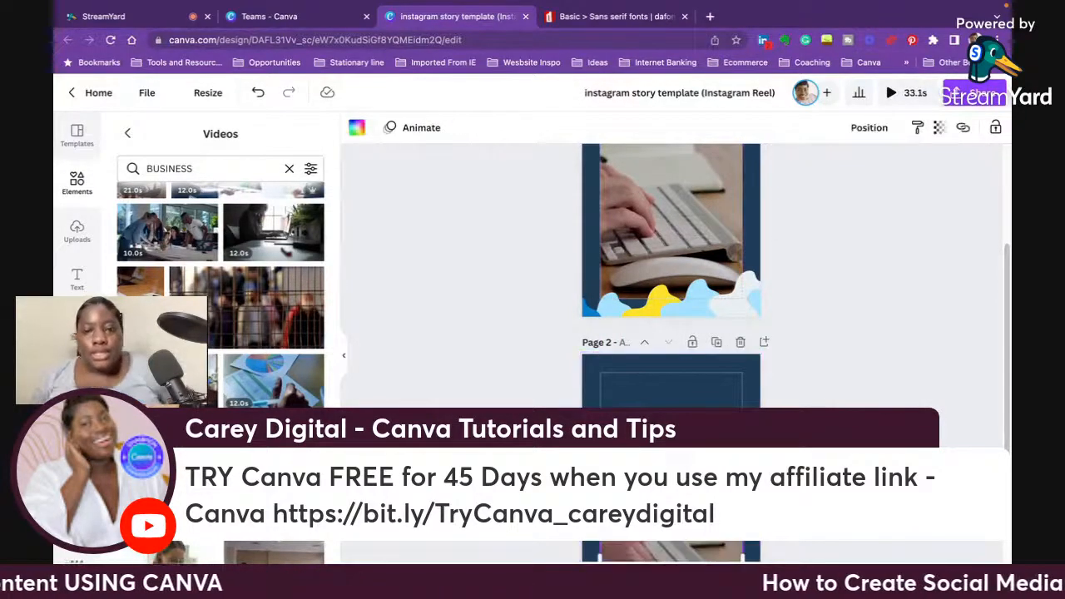
pyautogui.hotkey('ctrl', 'v')
pyautogui.moveTo(680, 377); pyautogui.dragTo(684, 295)
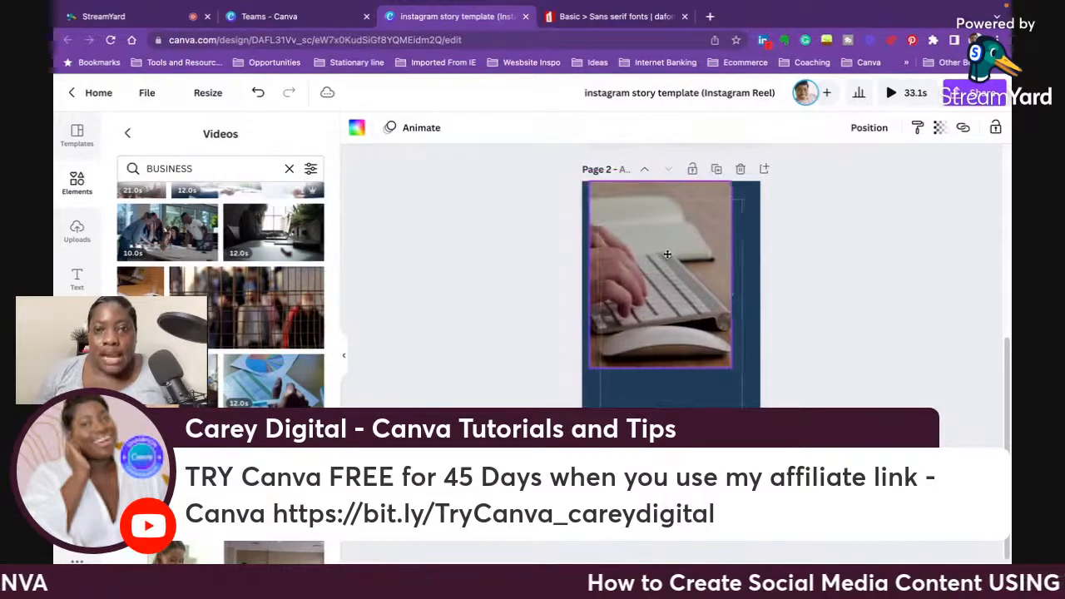
# Step: Stretch the framed video to cover all of page 2 and send it behind the two texts
pyautogui.moveTo(653, 368); pyautogui.dragTo(653, 501)
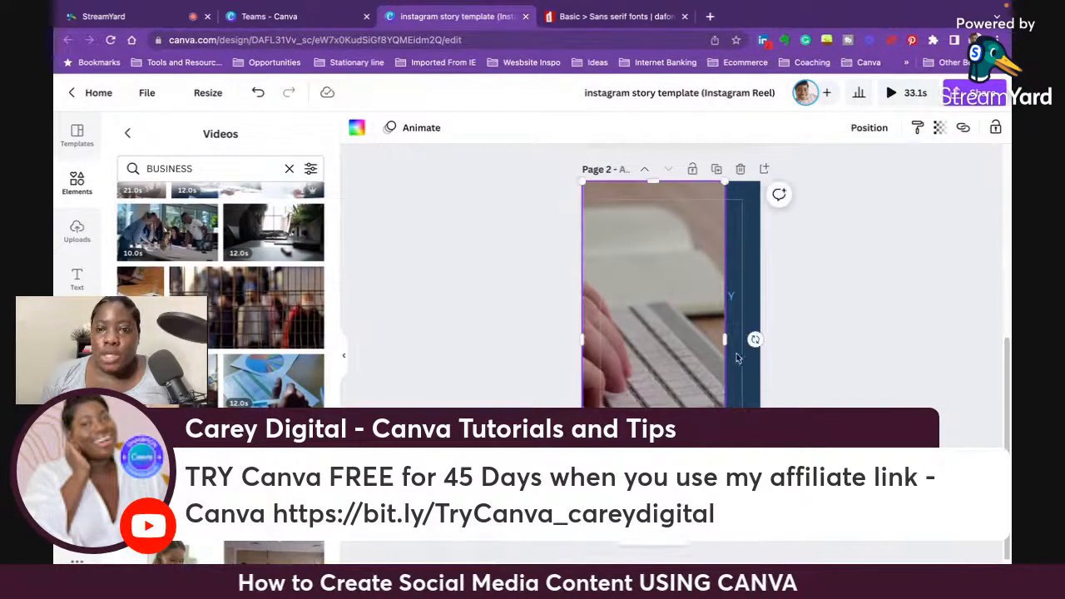
pyautogui.moveTo(728, 340); pyautogui.dragTo(760, 337)
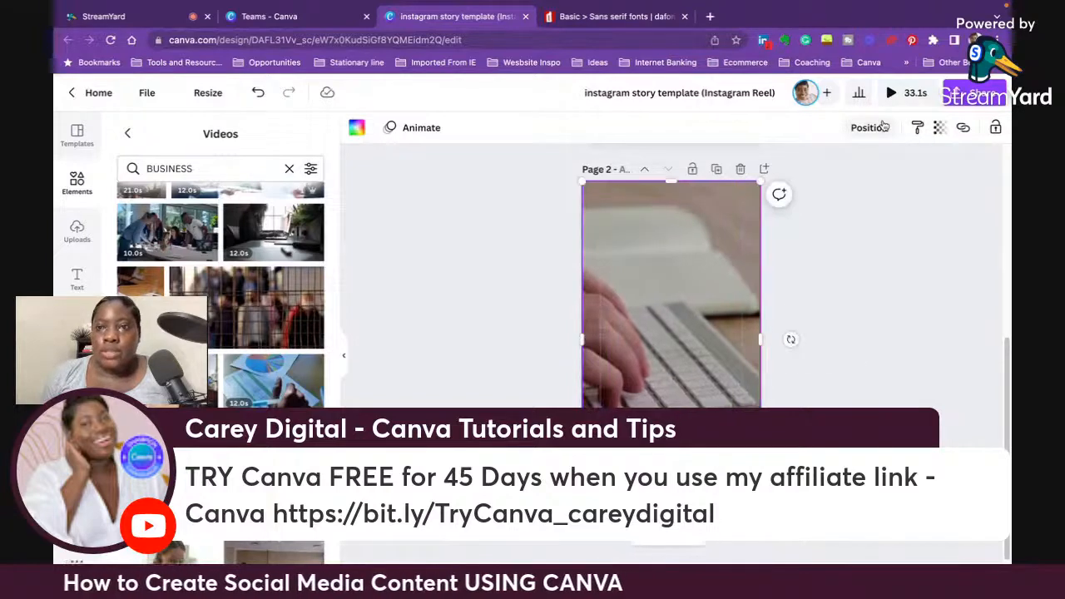
pyautogui.click(868, 127)
pyautogui.click(816, 169)
pyautogui.click(895, 376)
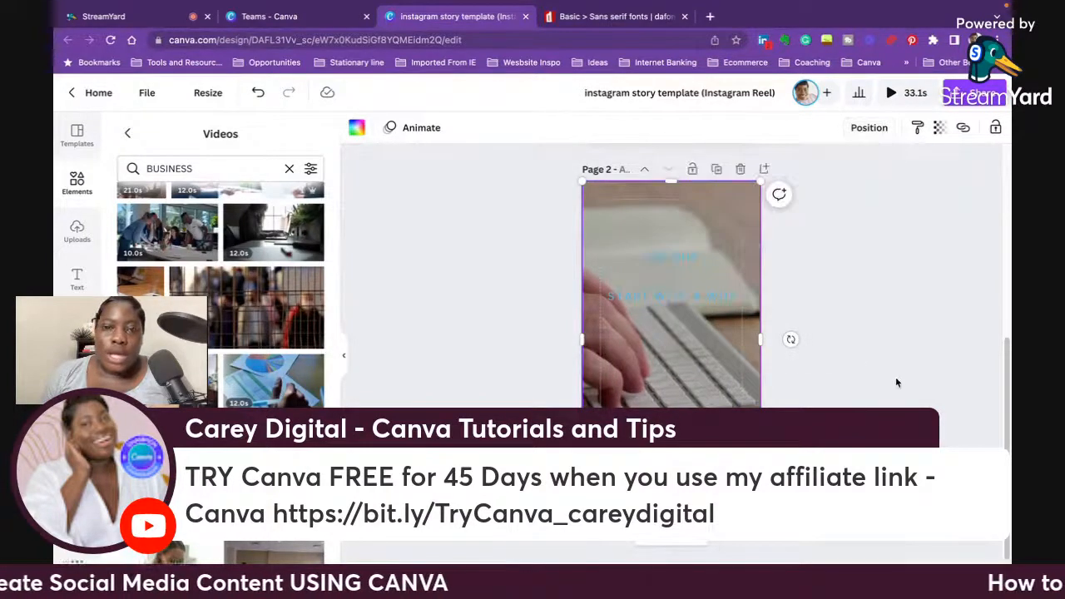
# Step: Apply the Background text effect to "TIP ONE" on page 2
pyautogui.click(691, 264)
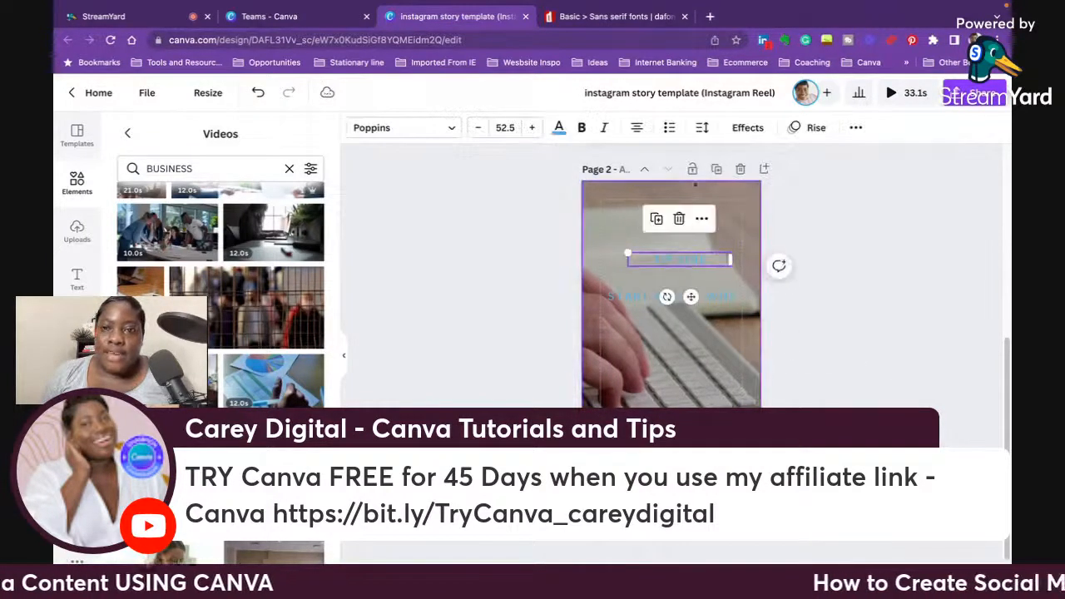
pyautogui.click(754, 129)
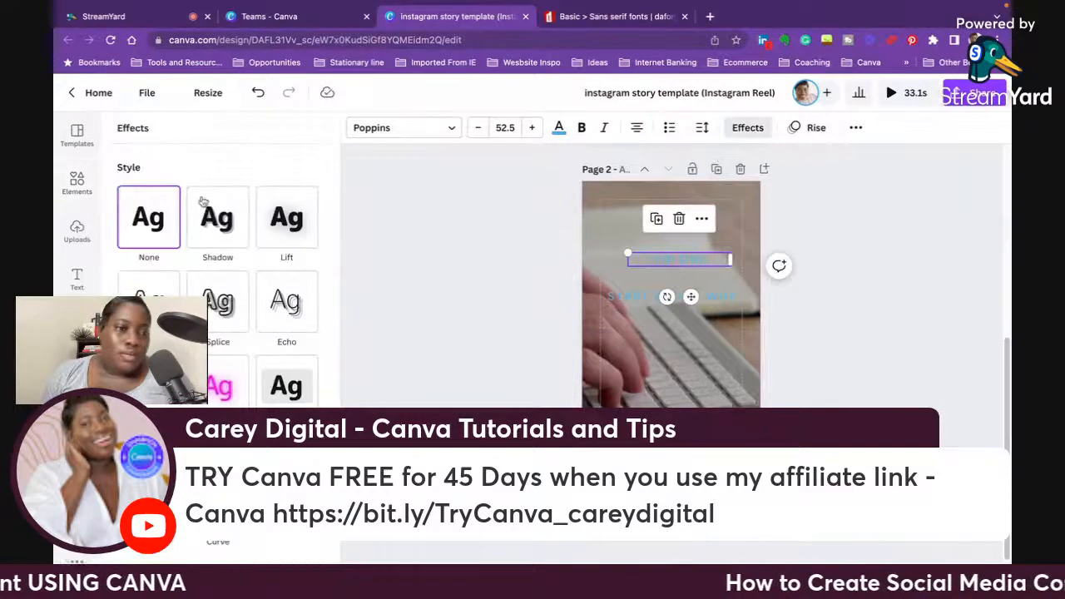
pyautogui.click(294, 386)
pyautogui.click(709, 282)
# Step: Apply the Background text effect to "START WITH A WHY" and move "TIP ONE" slightly so it is centred above it
pyautogui.click(707, 297)
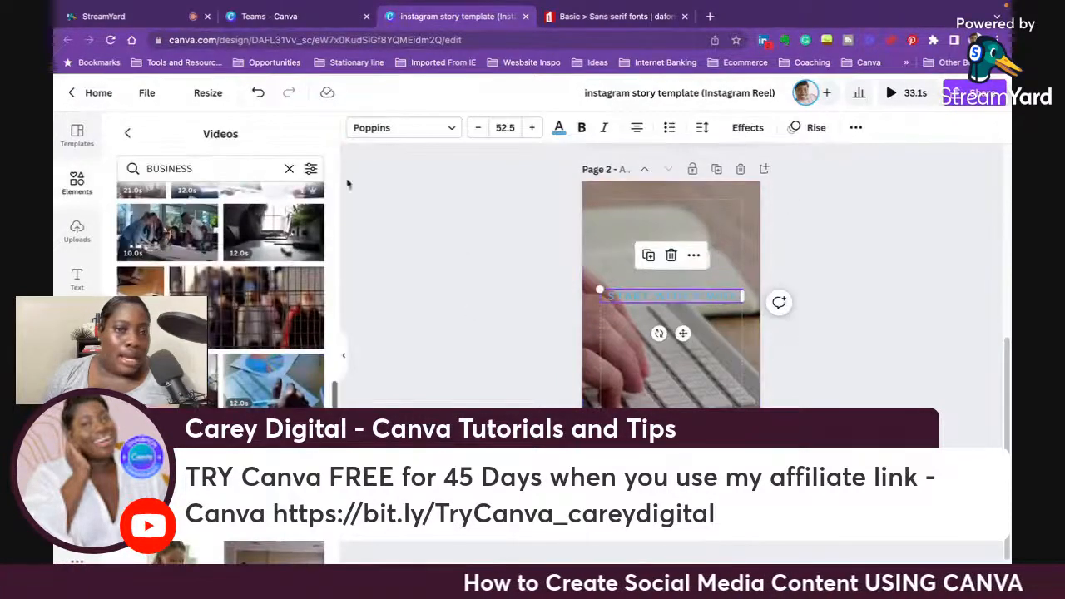
pyautogui.click(560, 128)
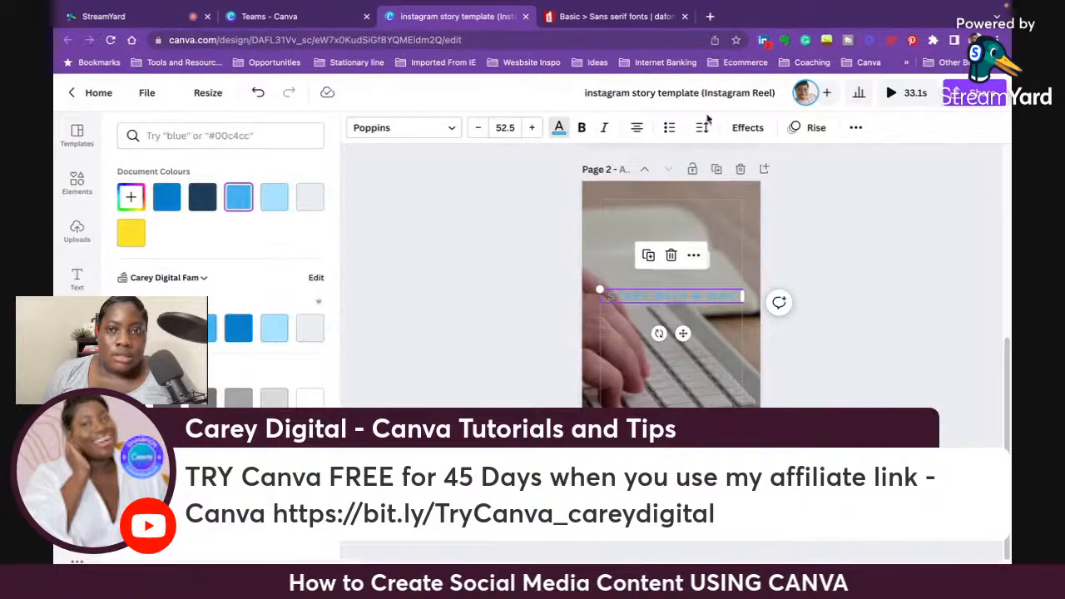
pyautogui.click(747, 127)
pyautogui.click(279, 386)
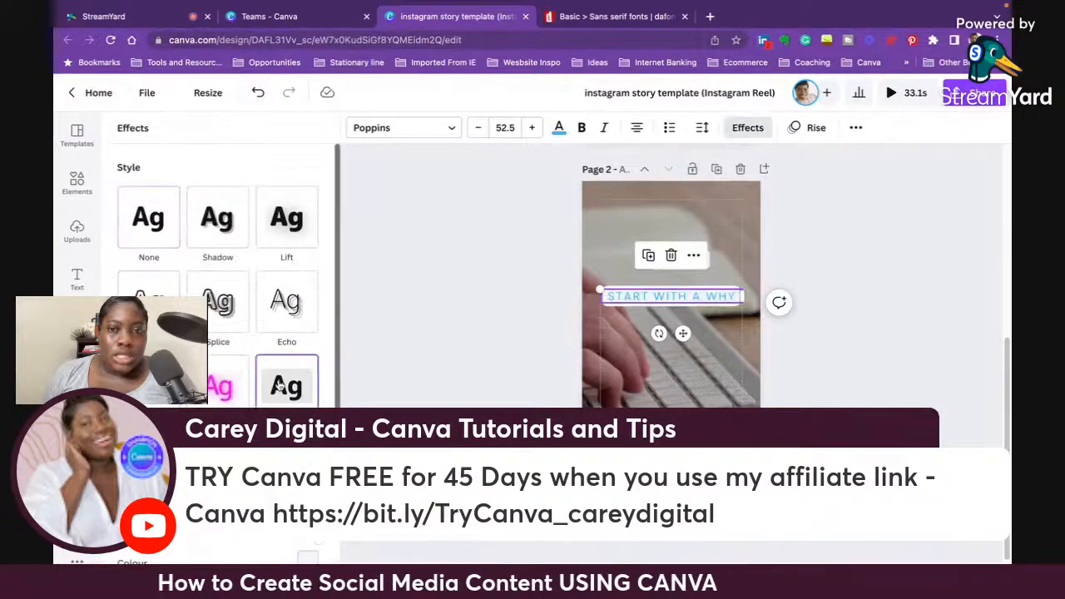
pyautogui.click(847, 269)
pyautogui.moveTo(681, 262); pyautogui.dragTo(674, 267)
pyautogui.click(779, 342)
# Step: Replace the page 2 video with the 9.0s business clip of a woman outside an office building
pyautogui.click(668, 403)
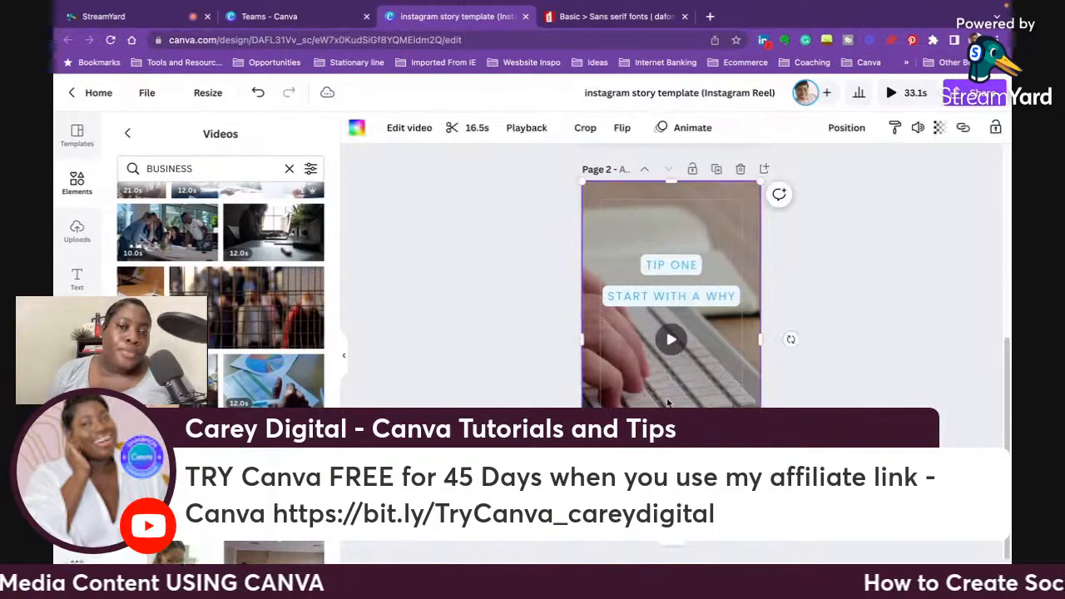
pyautogui.scroll(-8, 256, 353)
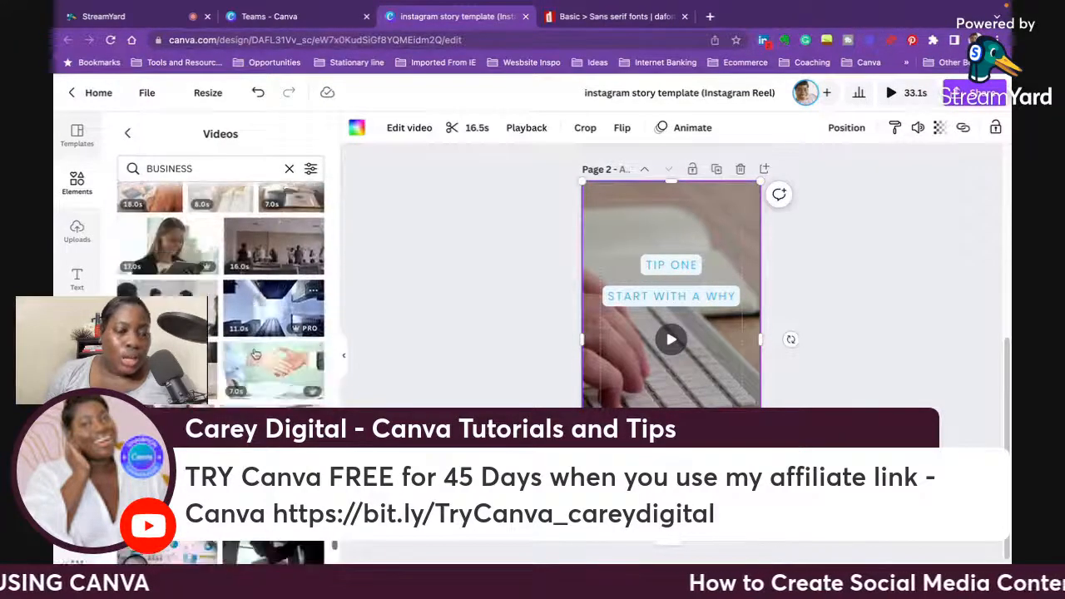
pyautogui.scroll(-8, 256, 353)
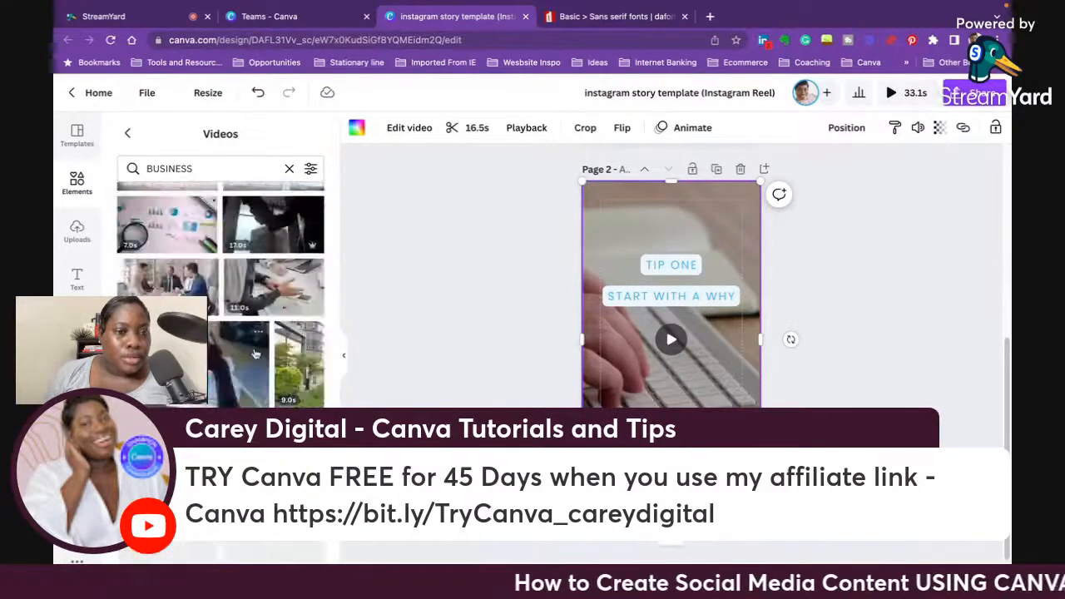
pyautogui.scroll(-1, 256, 353)
pyautogui.scroll(-1, 283, 299)
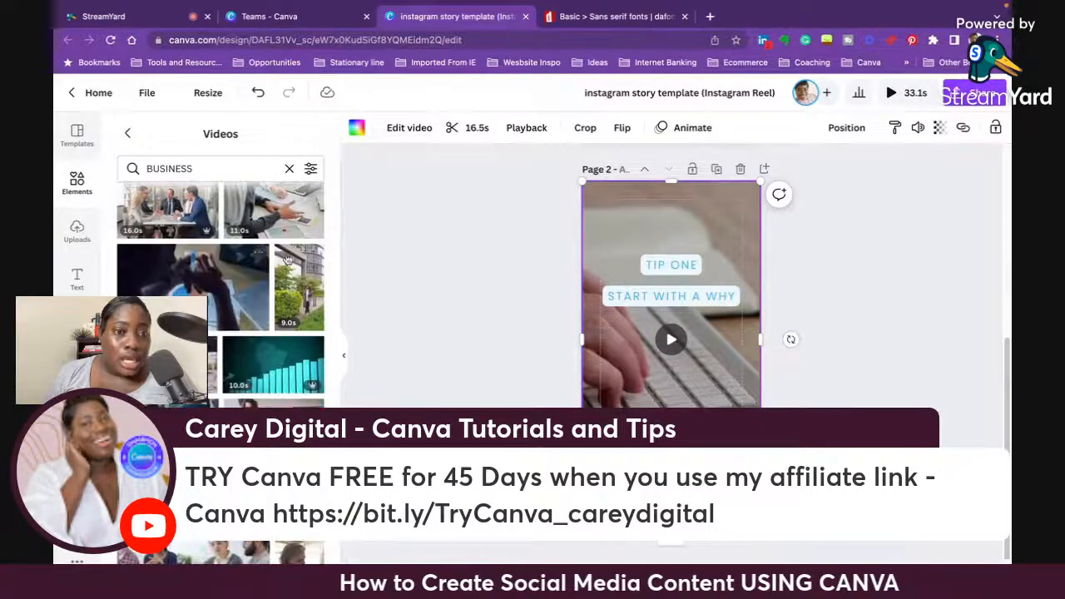
pyautogui.moveTo(298, 281); pyautogui.dragTo(678, 382)
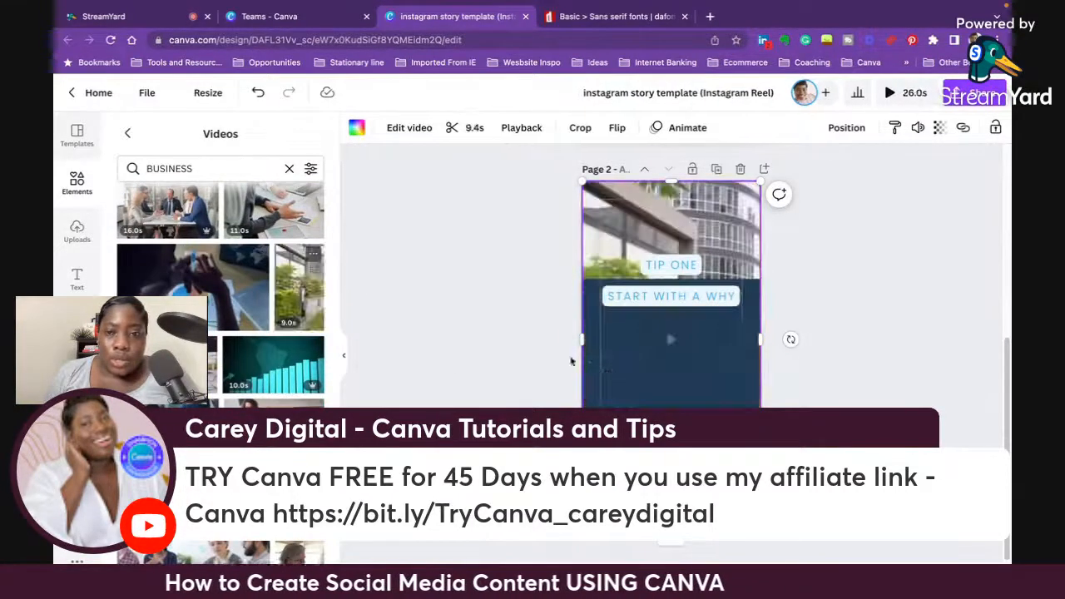
# Step: Search the video library for "WOMEN AFRICAN AMERICAN" instead of business clips
pyautogui.scroll(-4, 248, 350)
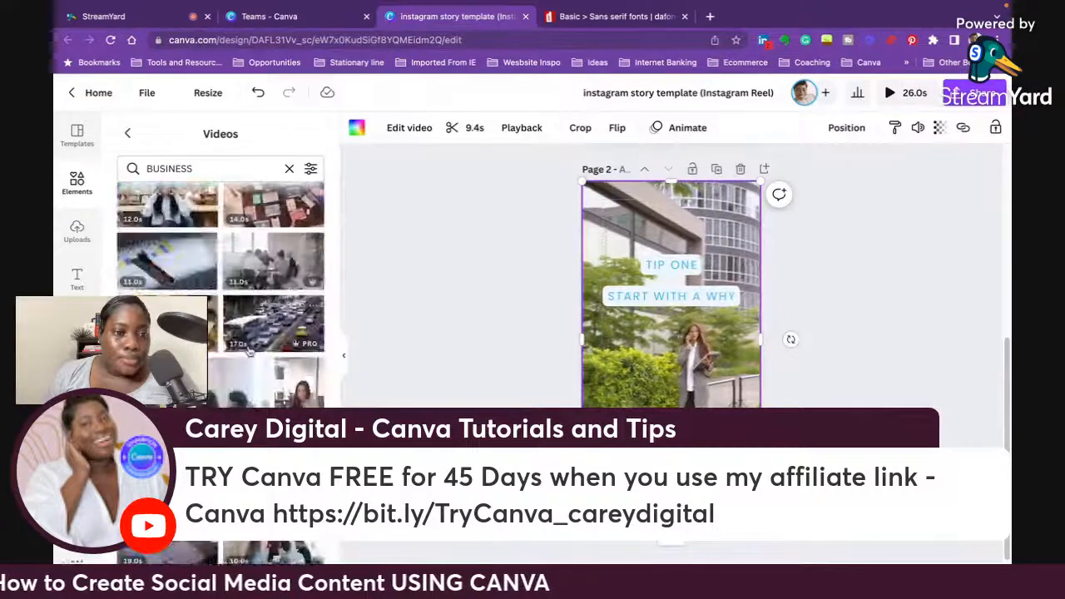
pyautogui.click(200, 168)
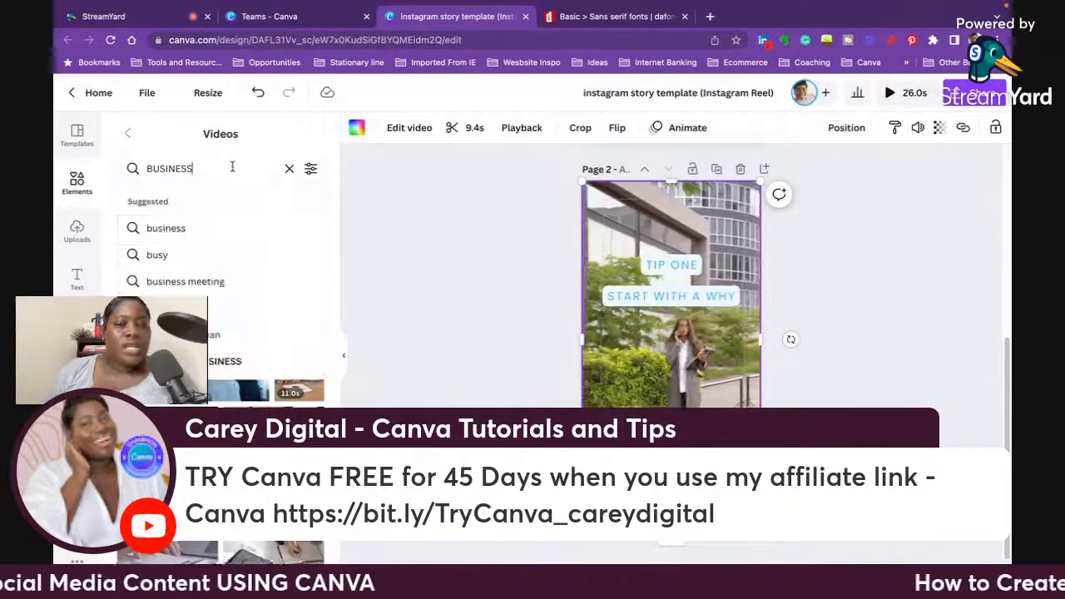
pyautogui.press('BackSpace')
pyautogui.press('BackSpace')
pyautogui.press('BackSpace')
pyautogui.press('BackSpace')
pyautogui.press('BackSpace')
pyautogui.press('BackSpace')
pyautogui.press('BackSpace')
pyautogui.press('BackSpace')
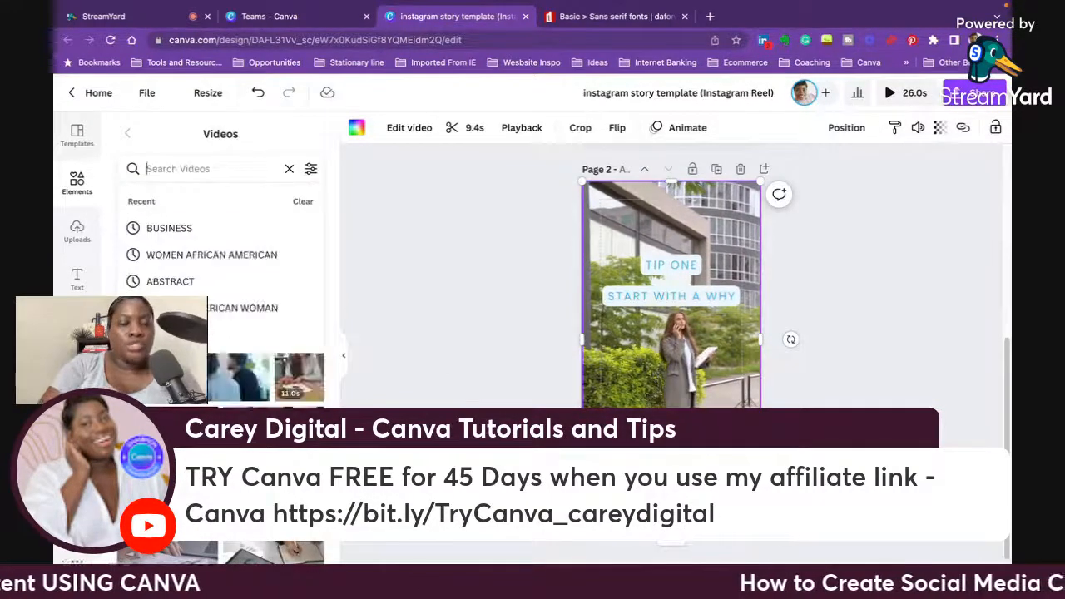
pyautogui.write('african a')
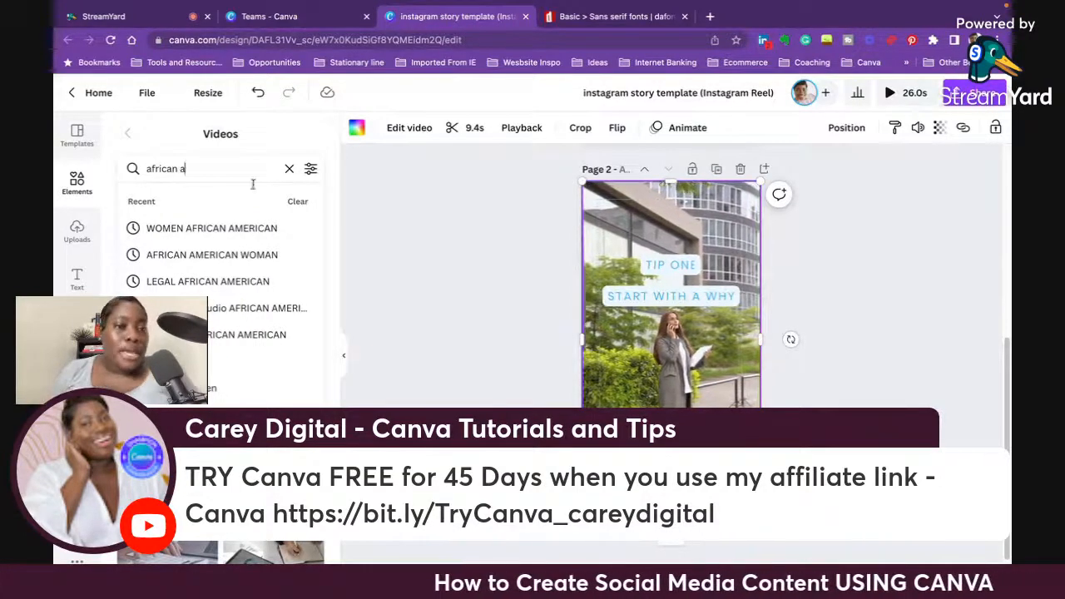
pyautogui.click(239, 230)
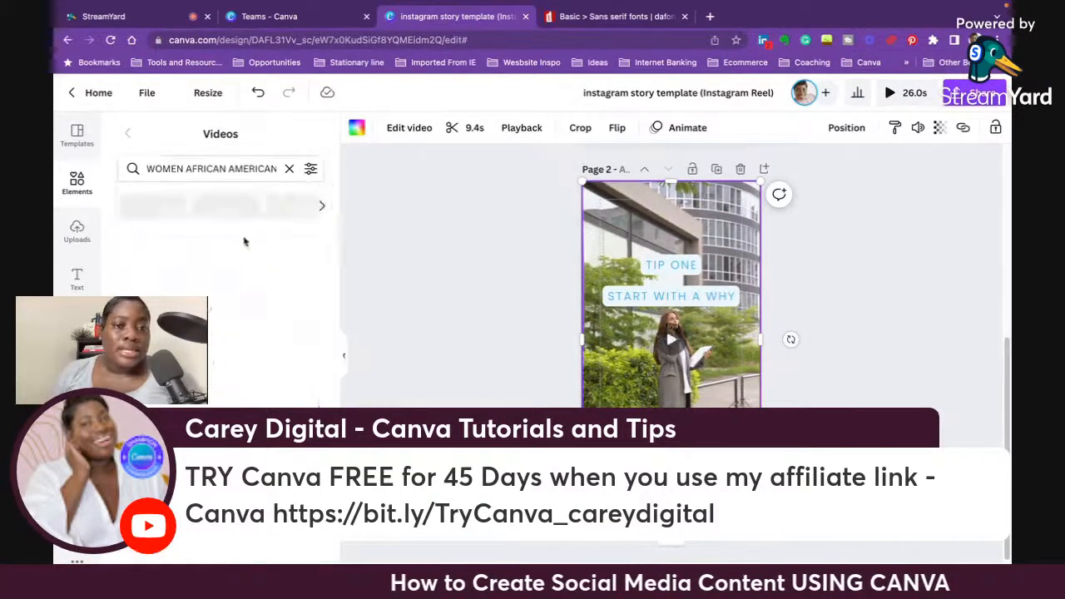
# Step: Try the clip of a woman in a headband by a kitchen window as page 2's video and reposition its crop
pyautogui.scroll(-5, 264, 355)
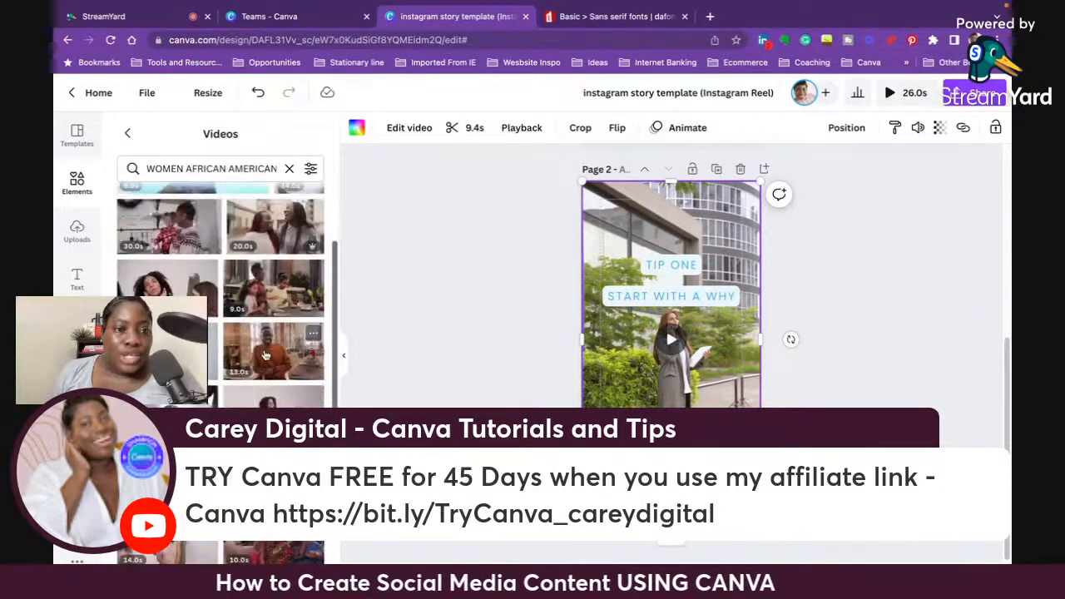
pyautogui.scroll(-3, 264, 355)
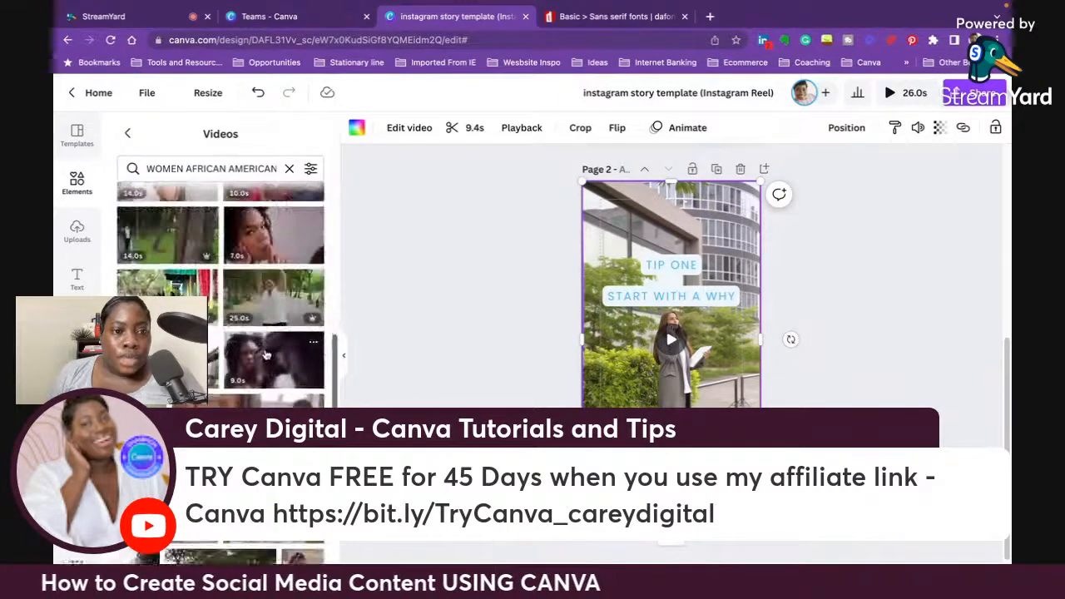
pyautogui.scroll(-1, 268, 389)
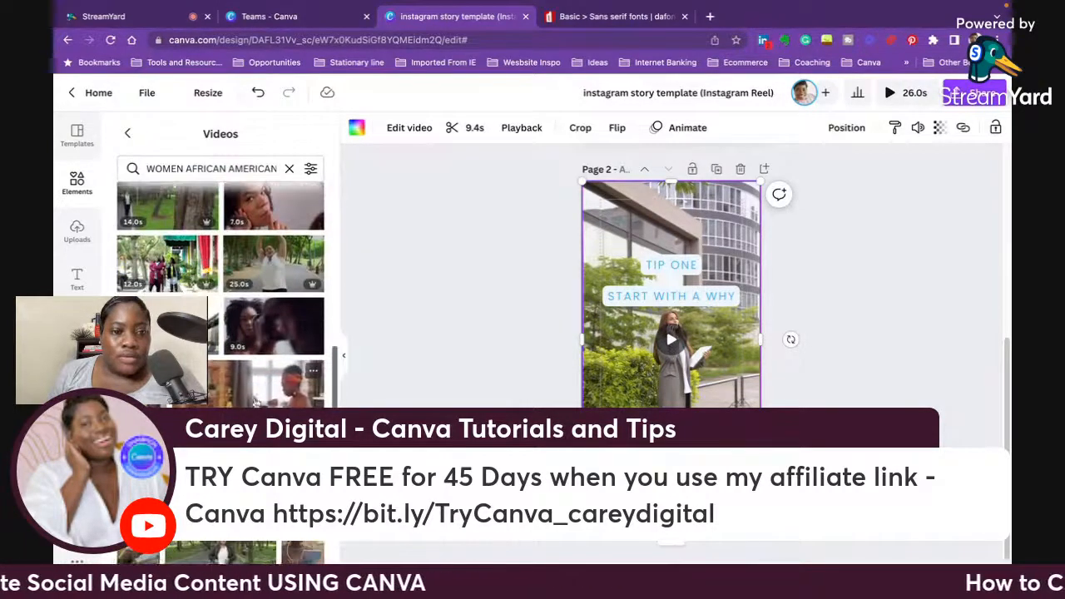
pyautogui.click(268, 390)
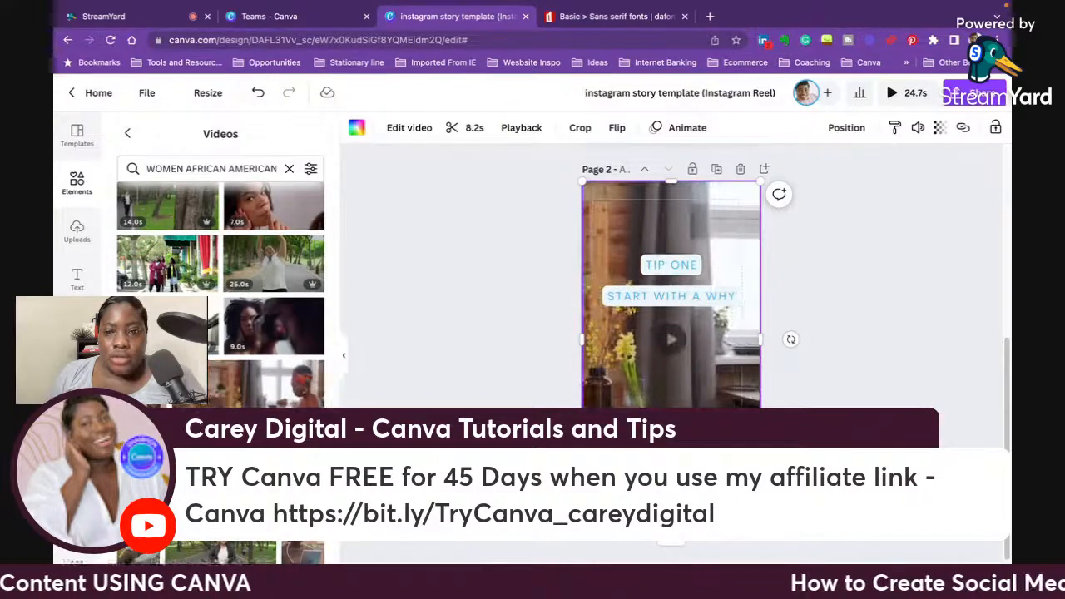
pyautogui.doubleClick(651, 344)
pyautogui.click(894, 362)
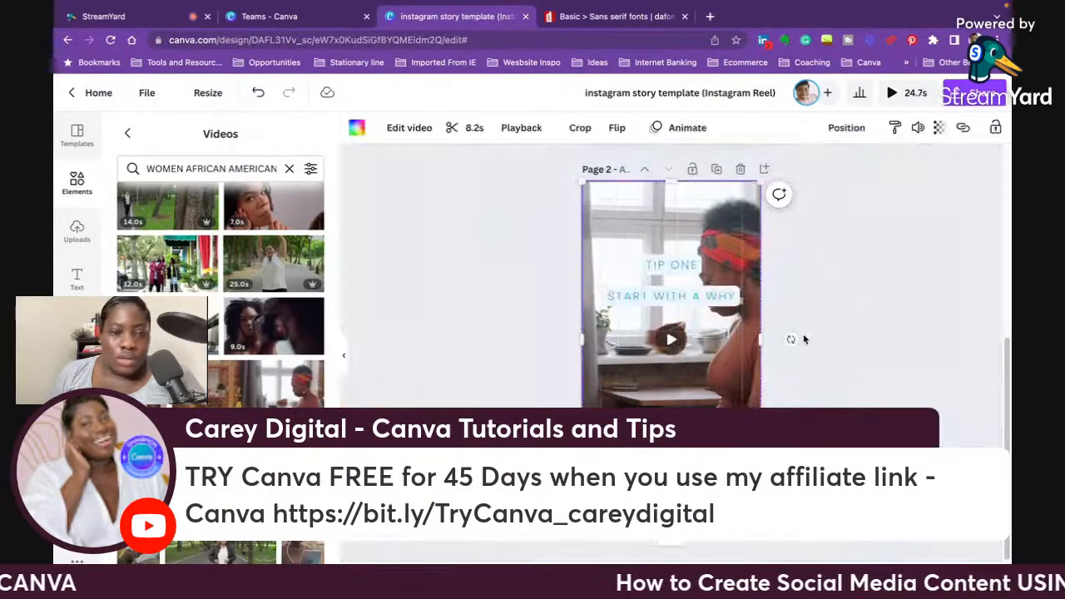
# Step: Replace the page 2 video with the 10.0s clip of a woman with braids using a tablet, undoing any accidental shift
pyautogui.scroll(2, 805, 341)
pyautogui.scroll(-2, 807, 347)
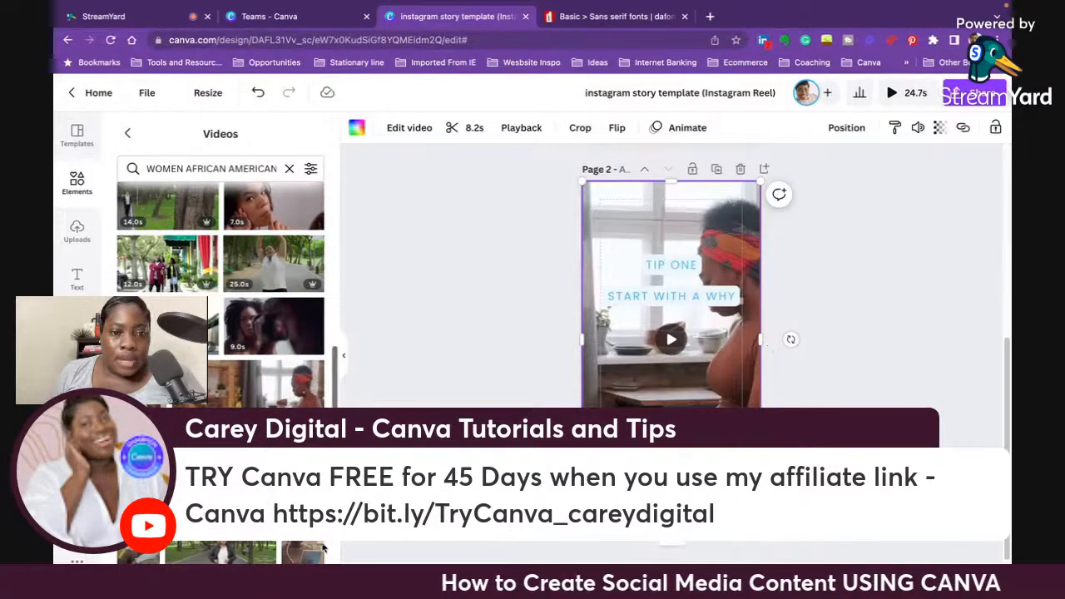
pyautogui.click(302, 552)
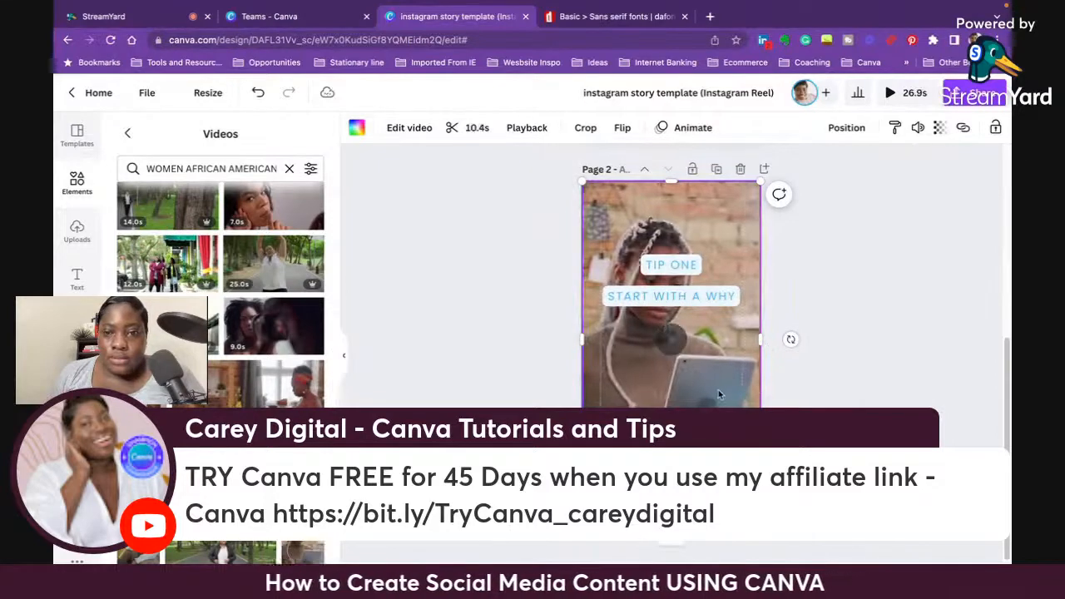
pyautogui.moveTo(718, 389); pyautogui.dragTo(722, 391)
pyautogui.hotkey('ctrl', 'z')
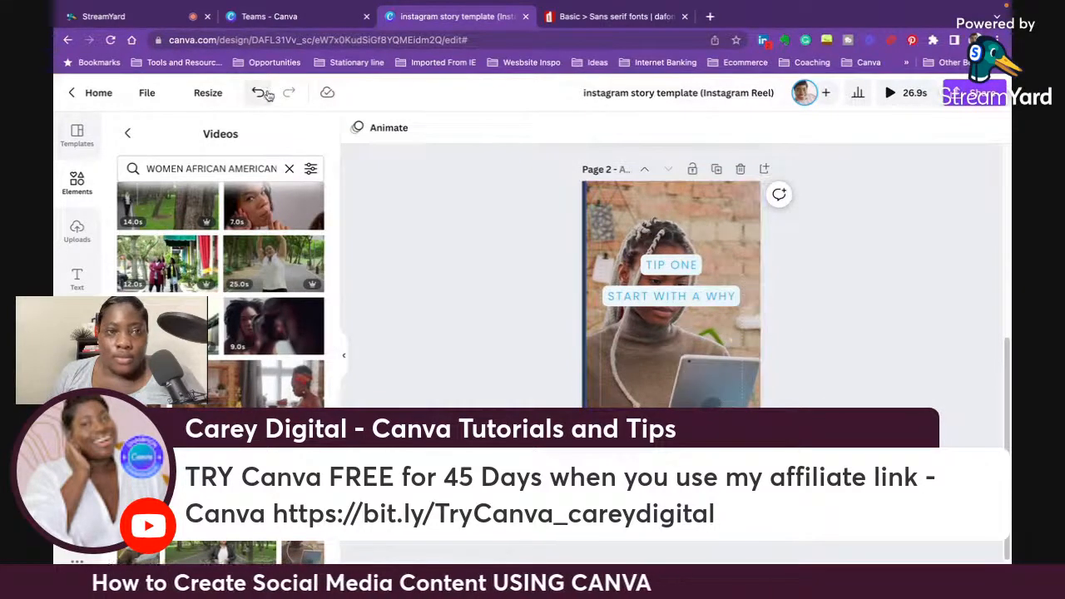
# Step: Move "START WITH A WHY" and "TIP ONE" lower on page 2, below the woman's face, with "TIP ONE" above
pyautogui.moveTo(653, 296); pyautogui.dragTo(665, 385)
pyautogui.moveTo(660, 261); pyautogui.dragTo(699, 387)
pyautogui.click(777, 387)
# Step: Replace the framed keyboard video on page 1 with the clip of a woman in a headwrap working on a laptop
pyautogui.scroll(5, 827, 297)
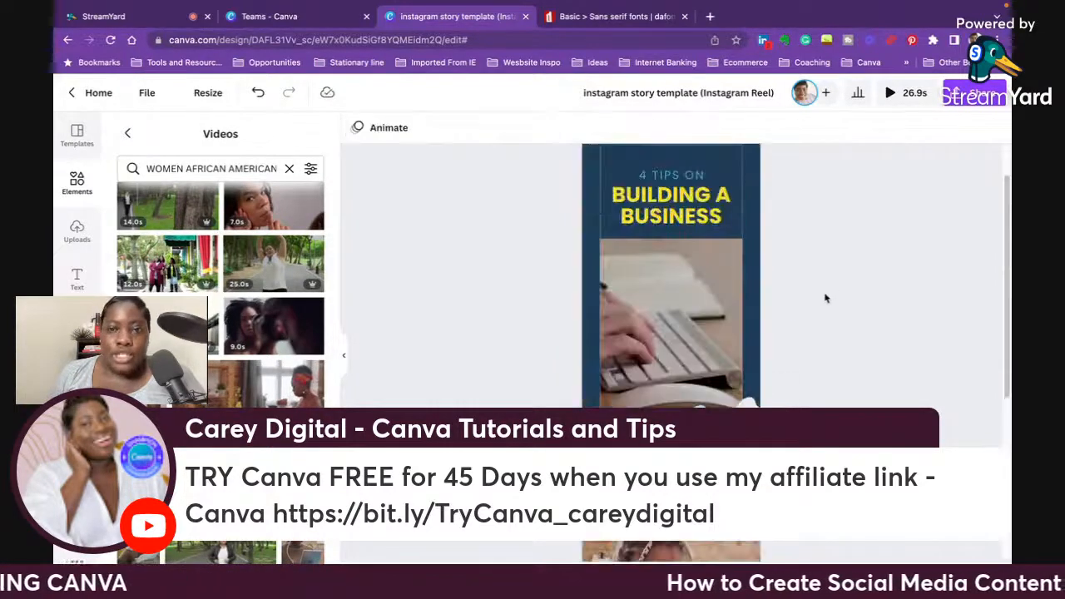
pyautogui.click(695, 286)
pyautogui.scroll(-3, 220, 349)
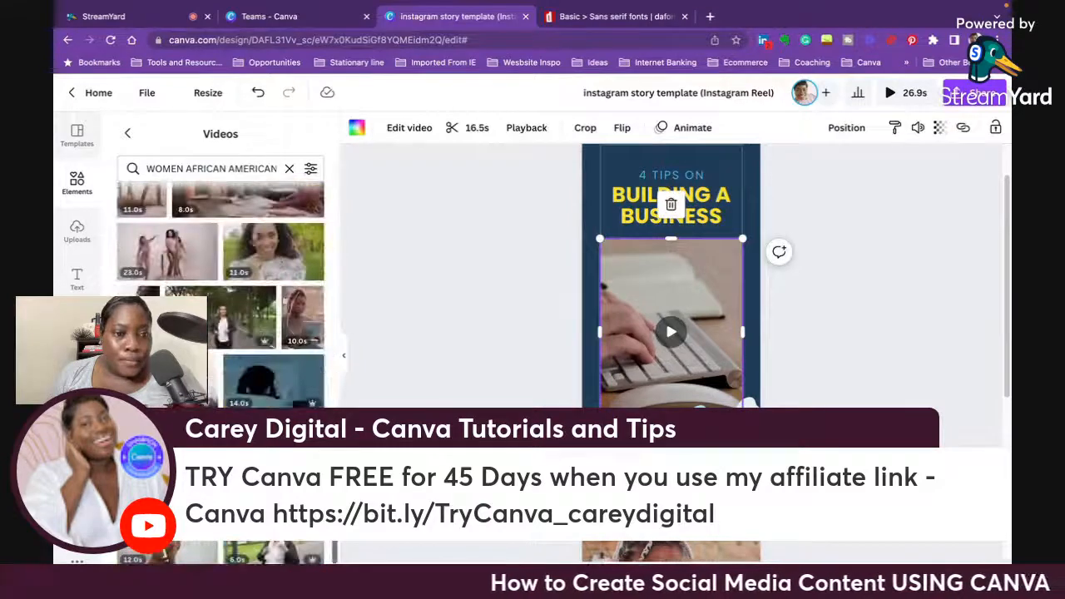
pyautogui.scroll(-3, 221, 405)
pyautogui.scroll(-1, 220, 406)
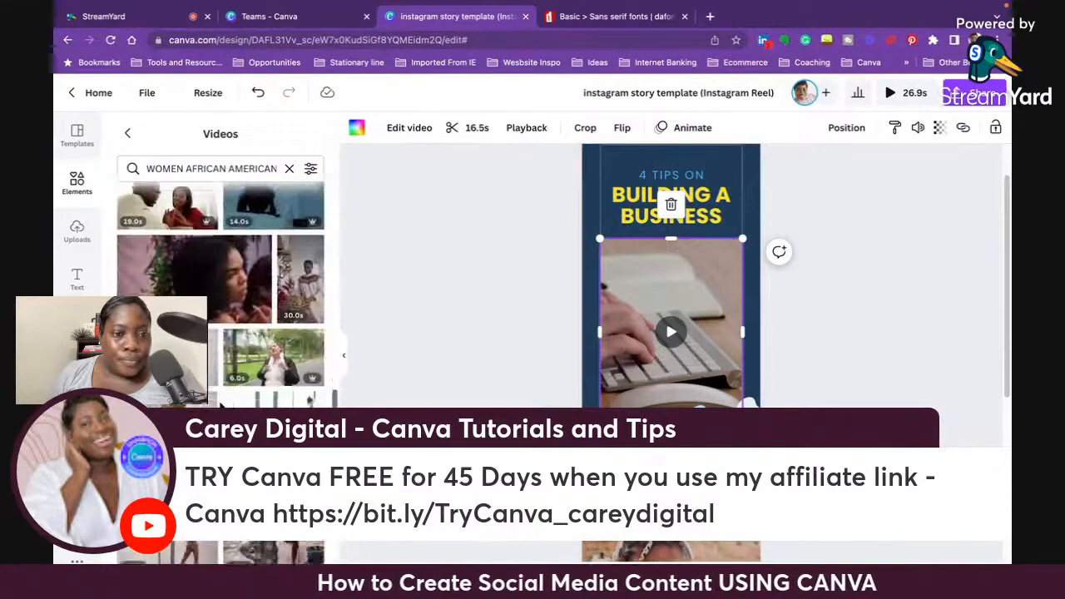
pyautogui.moveTo(204, 413); pyautogui.dragTo(675, 339)
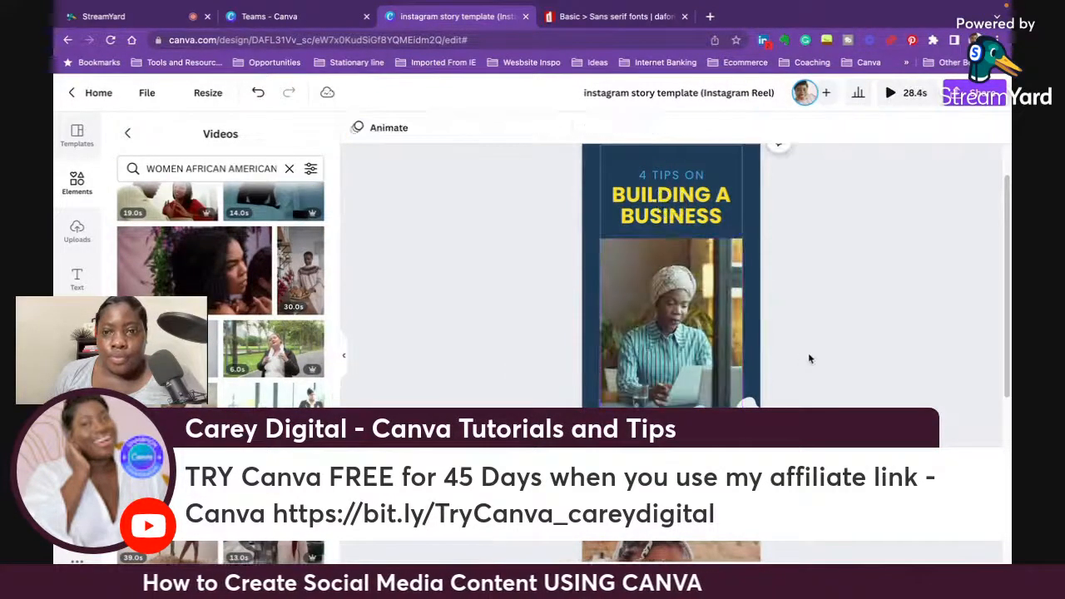
# Step: Duplicate page 2 and change "TIP ONE" to "TIP TWO" on the copy
pyautogui.scroll(-5, 809, 358)
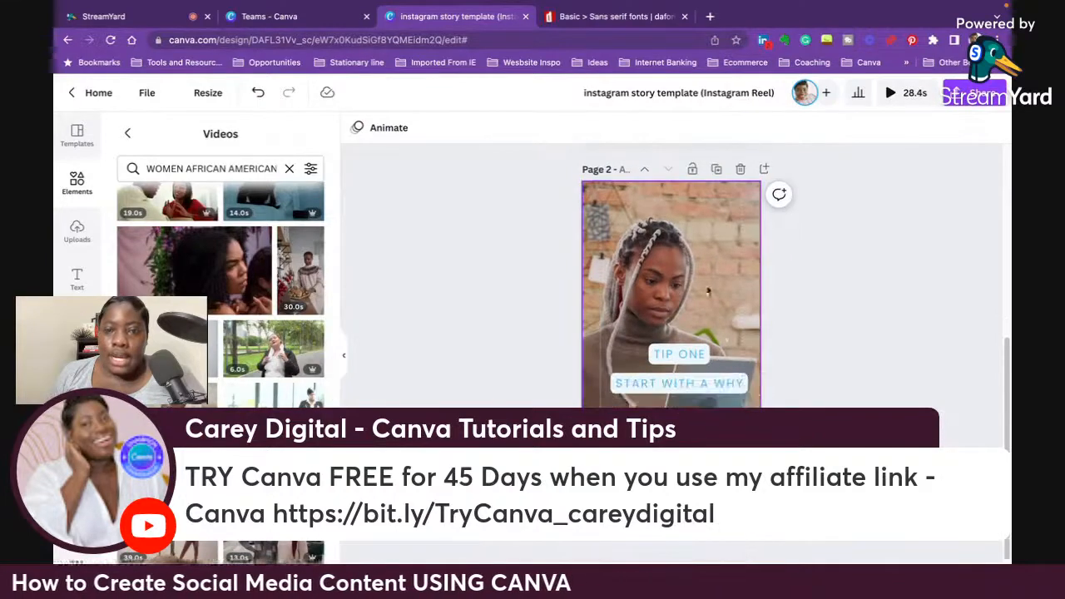
pyautogui.click(715, 169)
pyautogui.click(678, 352)
pyautogui.doubleClick(678, 353)
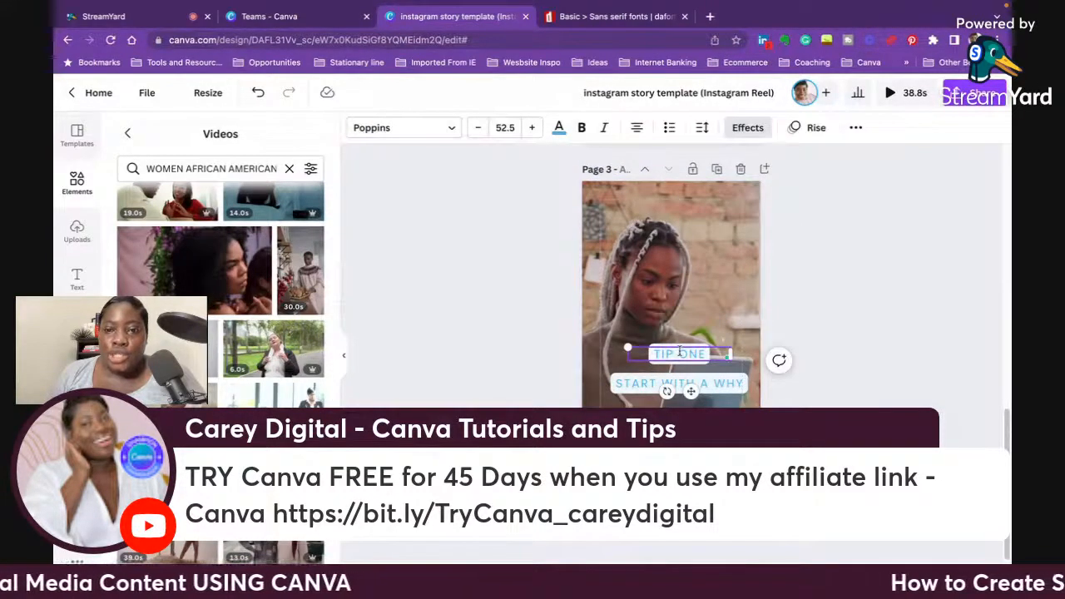
pyautogui.write('TWO')
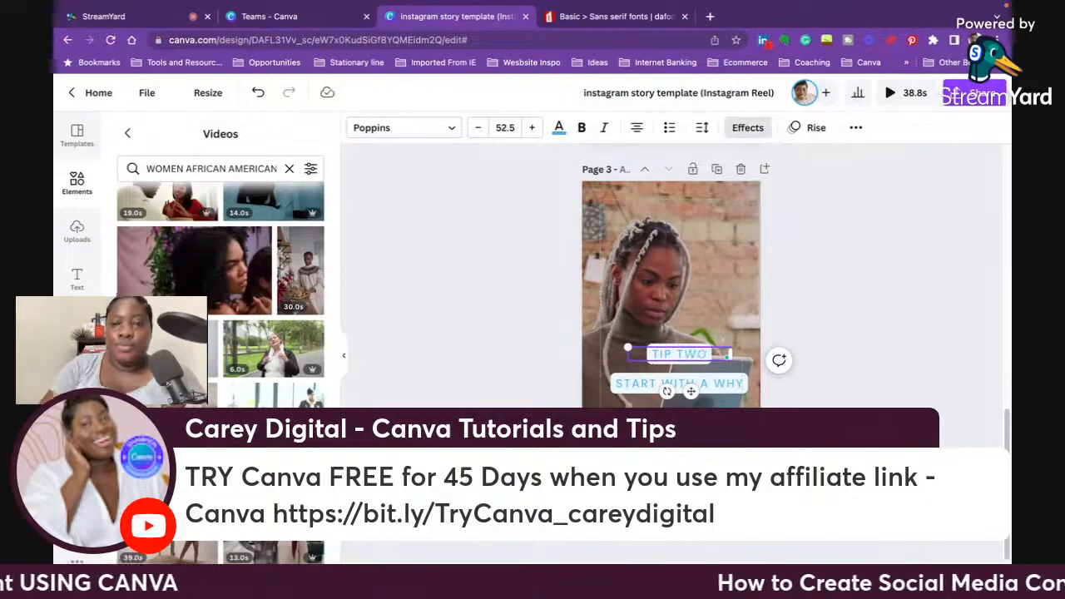
# Step: Replace the "START WITH A WHY" text on page 3 with "CREATE SYSTEMS"
pyautogui.click(726, 381)
pyautogui.click(728, 380)
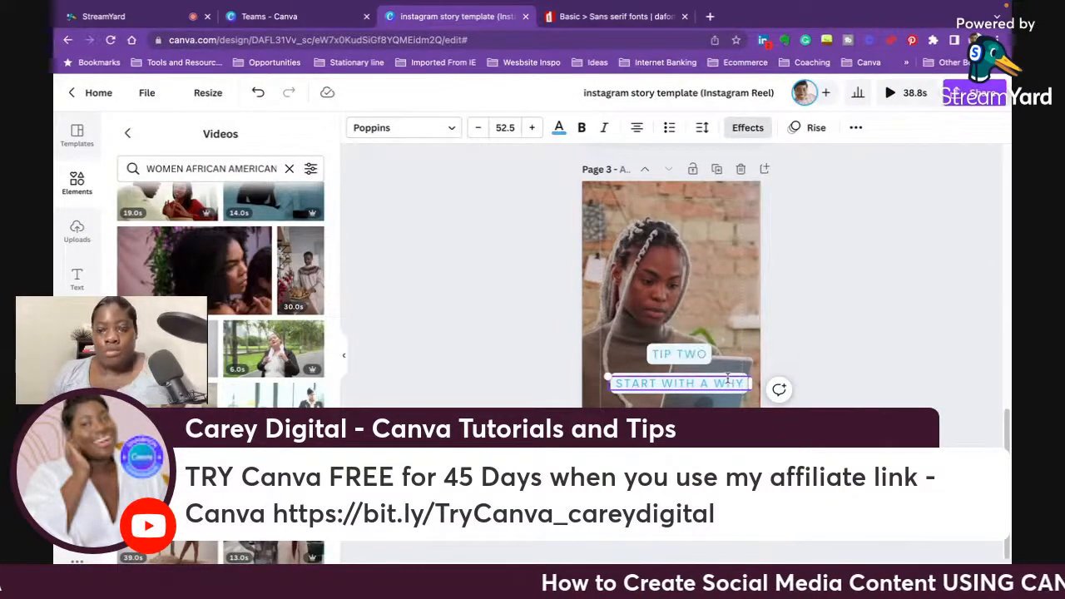
pyautogui.write('A')
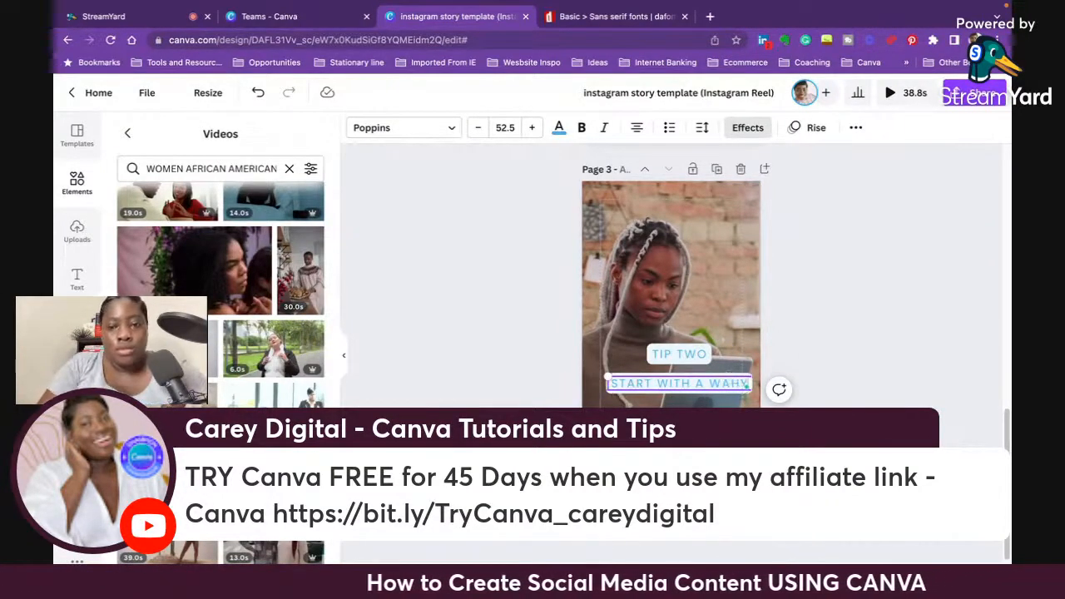
pyautogui.hotkey('ctrl', 'a')
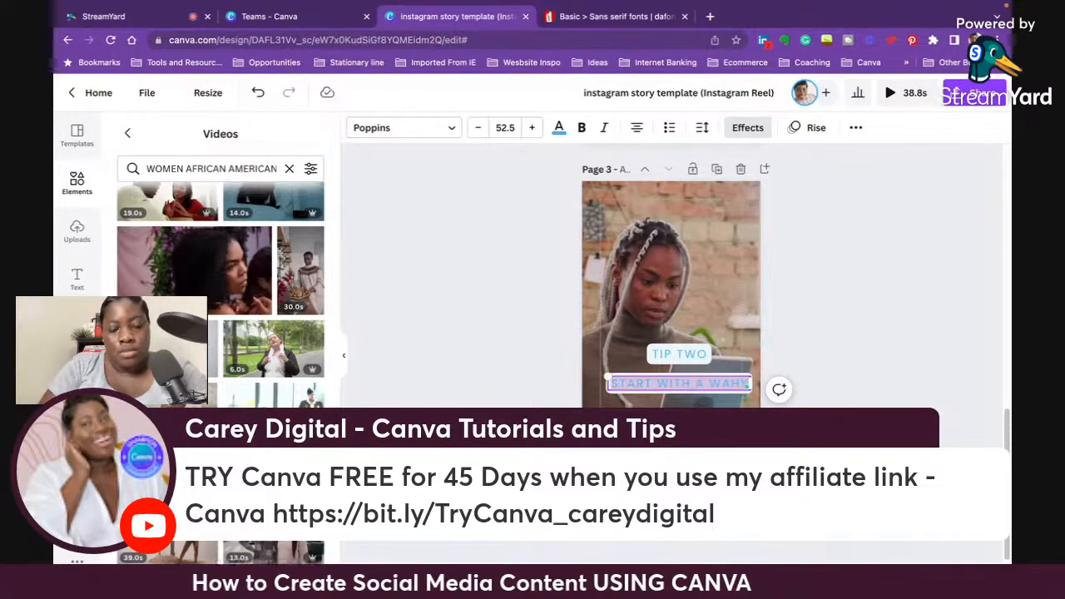
pyautogui.write('CREATE SYSTEMS')
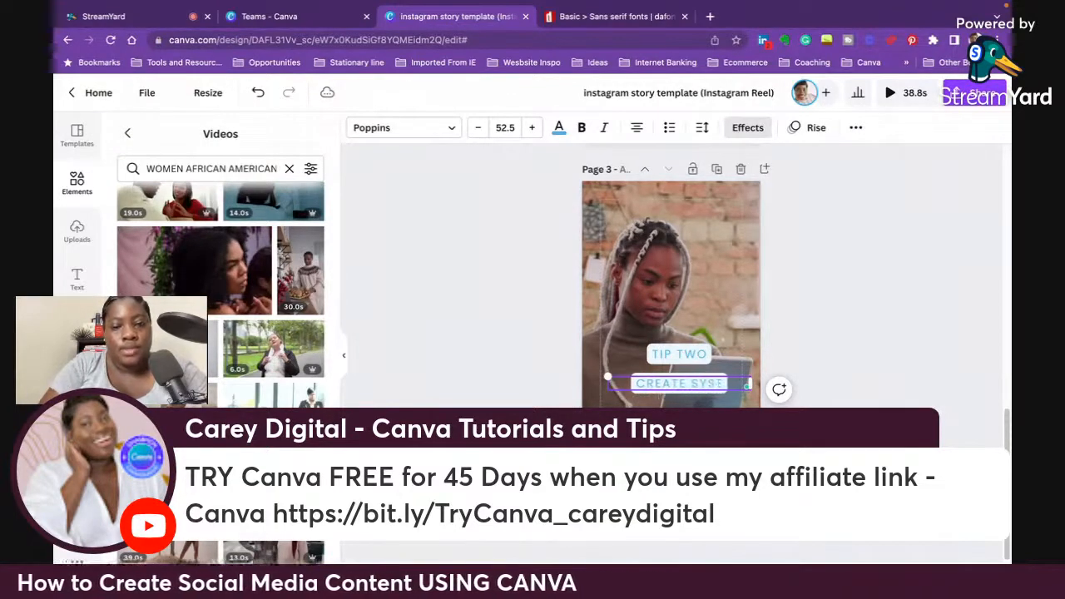
pyautogui.click(795, 335)
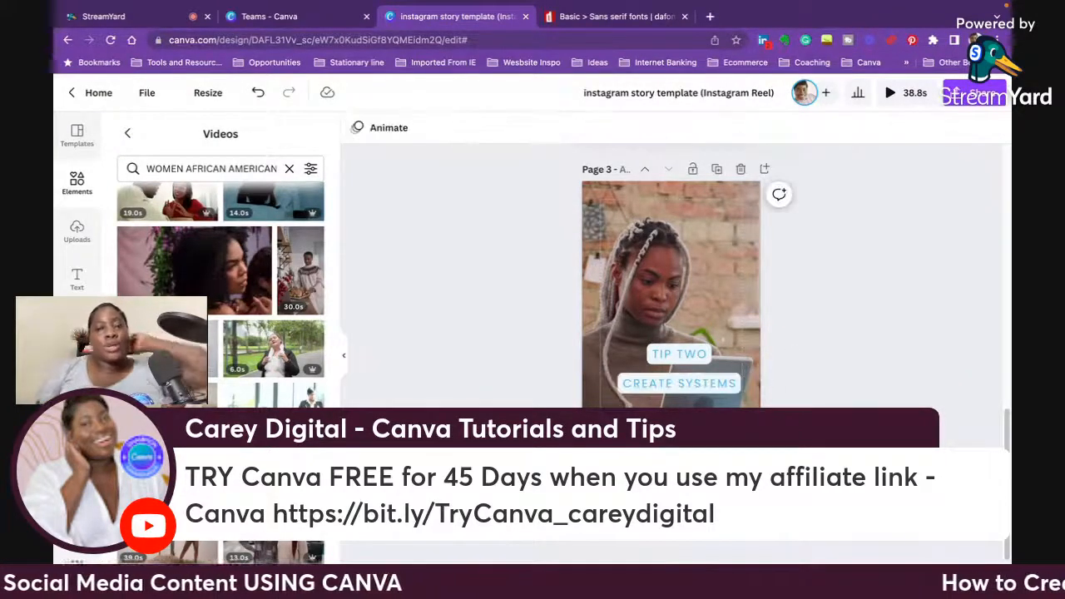
# Step: Replace the page 3 video with the clip of a woman in glasses and a cream turtleneck, checking its crop
pyautogui.click(724, 283)
pyautogui.scroll(-3, 236, 383)
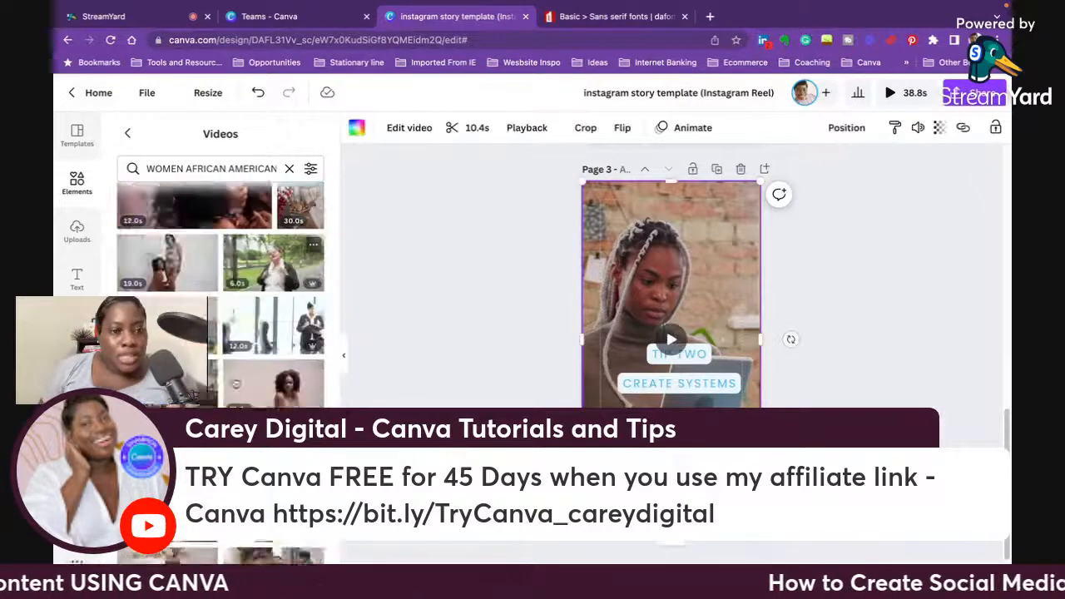
pyautogui.scroll(1, 235, 382)
pyautogui.moveTo(253, 449); pyautogui.dragTo(638, 276)
pyautogui.doubleClick(710, 278)
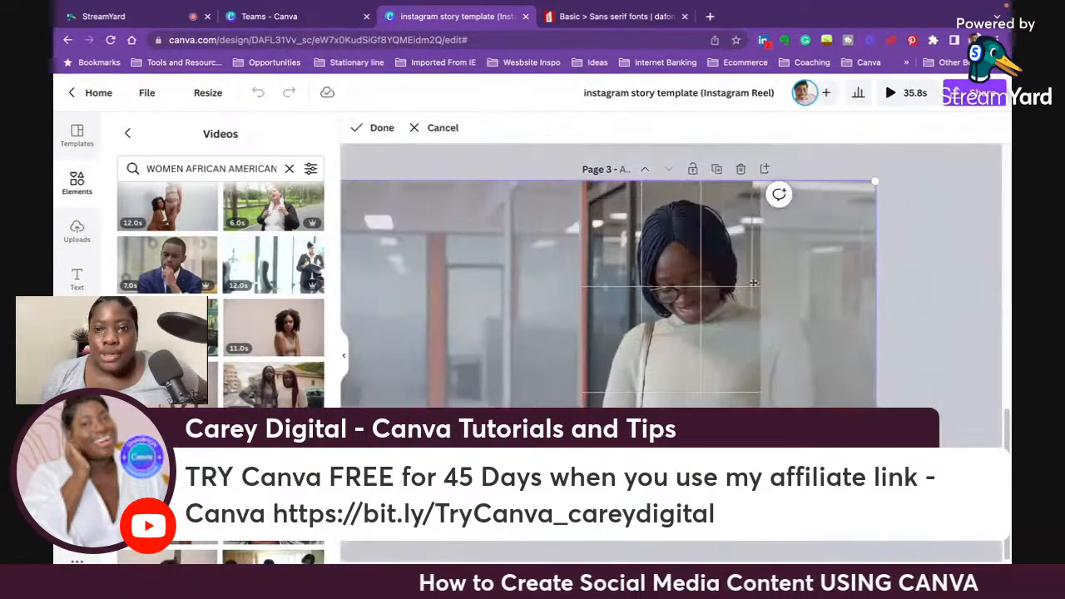
pyautogui.click(944, 289)
# Step: Preview the reel's playback and return to the editor
pyautogui.scroll(5, 862, 280)
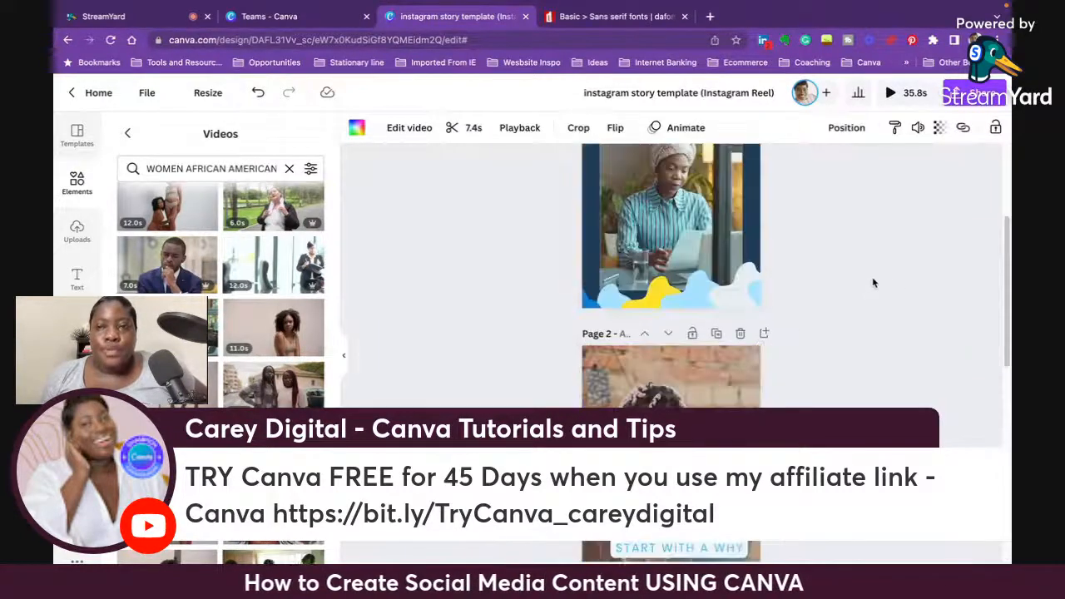
pyautogui.click(911, 97)
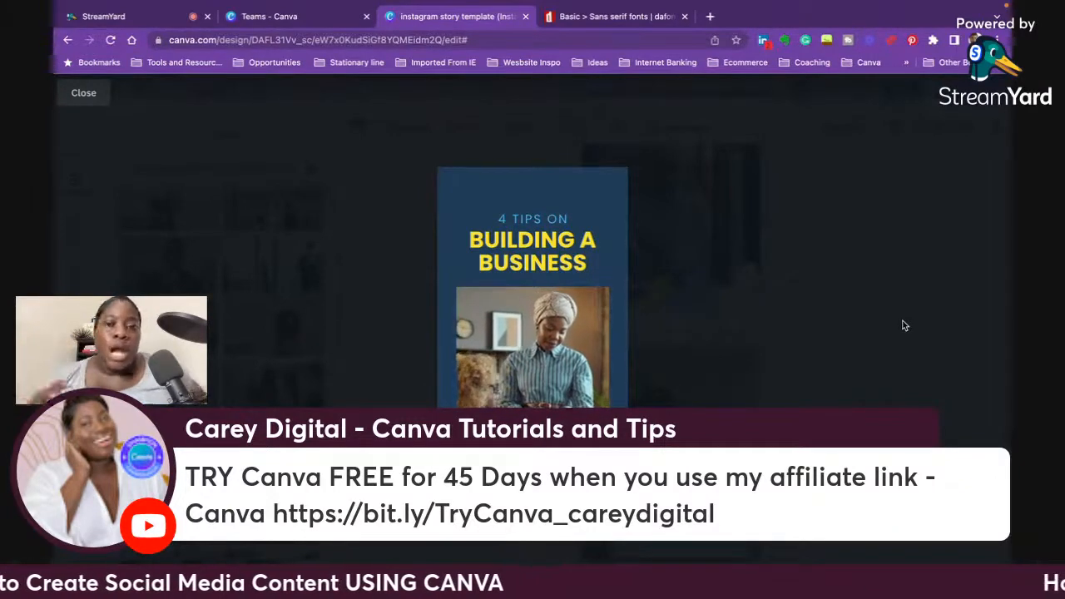
pyautogui.click(897, 322)
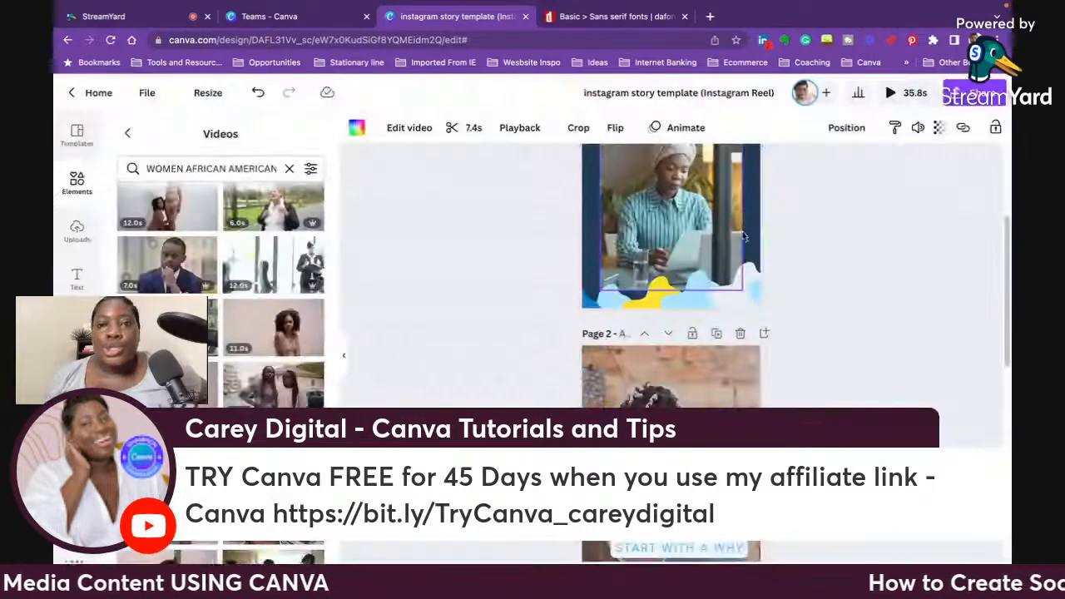
# Step: Trim the end of the page 1 laptop video so that only a short opening segment remains
pyautogui.scroll(1, 788, 245)
pyautogui.click(452, 128)
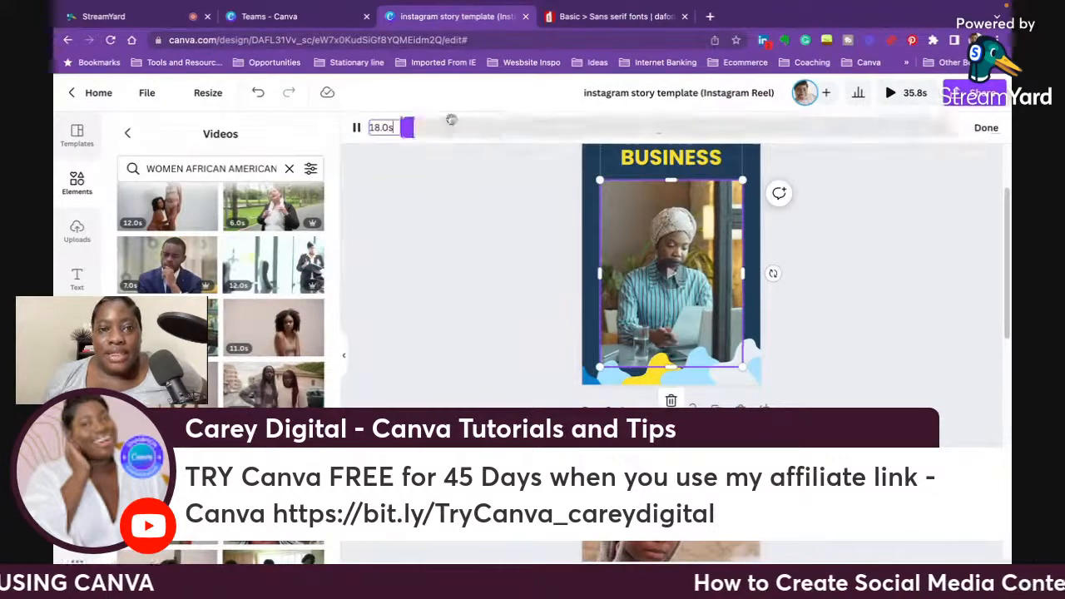
pyautogui.moveTo(962, 128); pyautogui.dragTo(439, 127)
# Step: Trim the page 2 video of the woman with the tablet to 0.5s
pyautogui.click(665, 499)
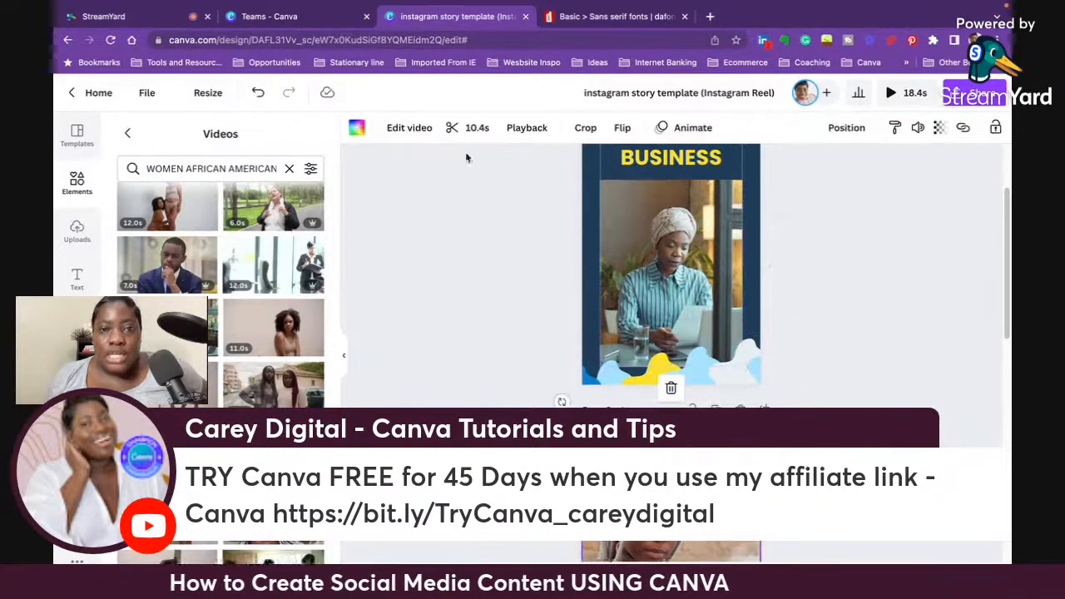
pyautogui.click(466, 130)
pyautogui.moveTo(961, 127); pyautogui.dragTo(444, 120)
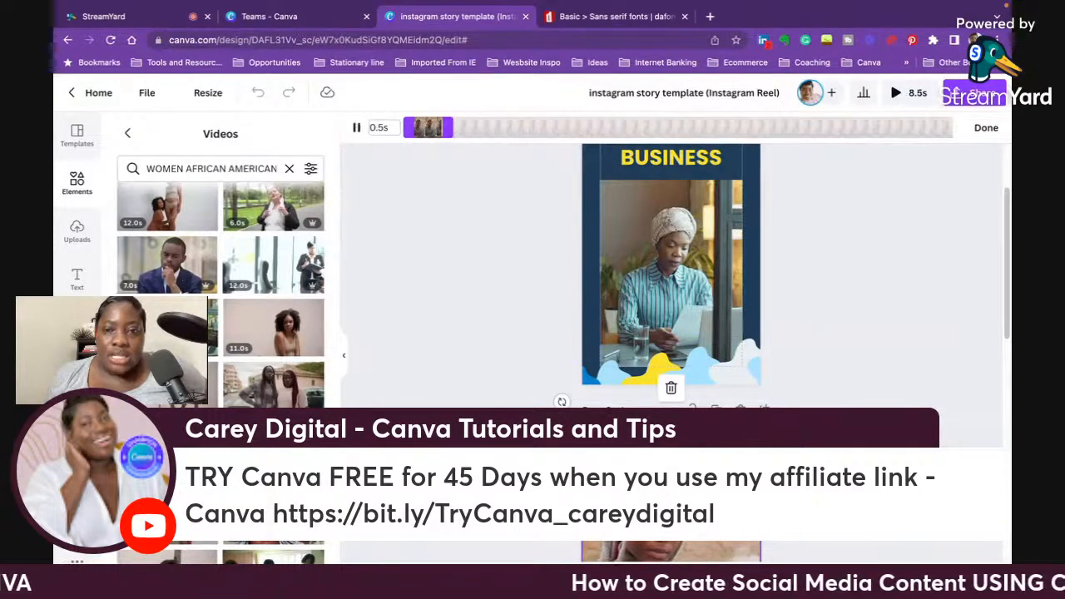
pyautogui.scroll(-2, 647, 363)
pyautogui.click(985, 129)
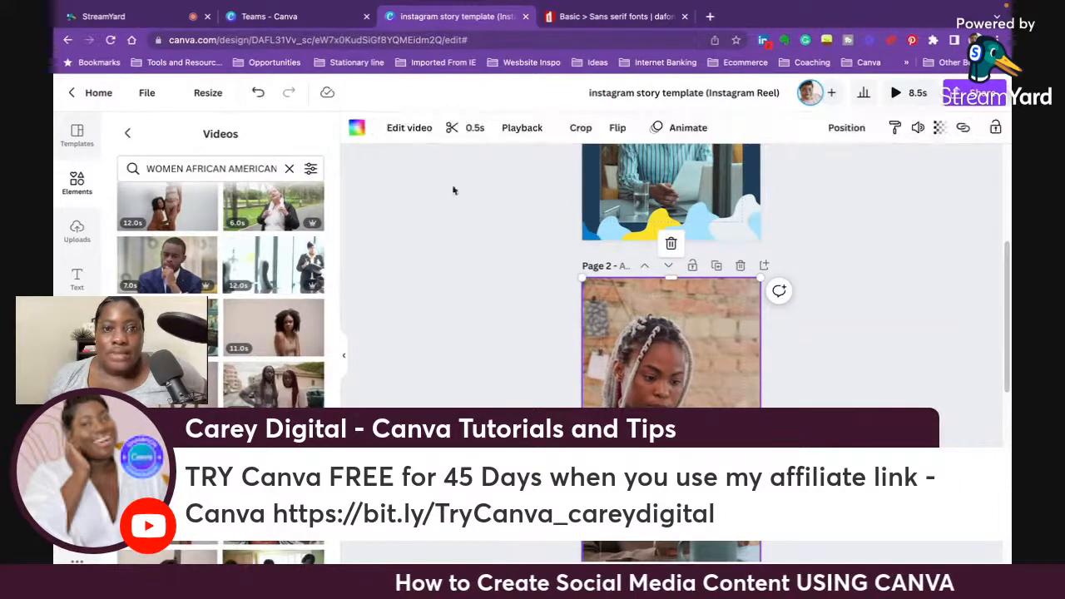
# Step: Trim the page 3 video of the woman in glasses to 0.5s and preview the reel's playback
pyautogui.scroll(-3, 484, 232)
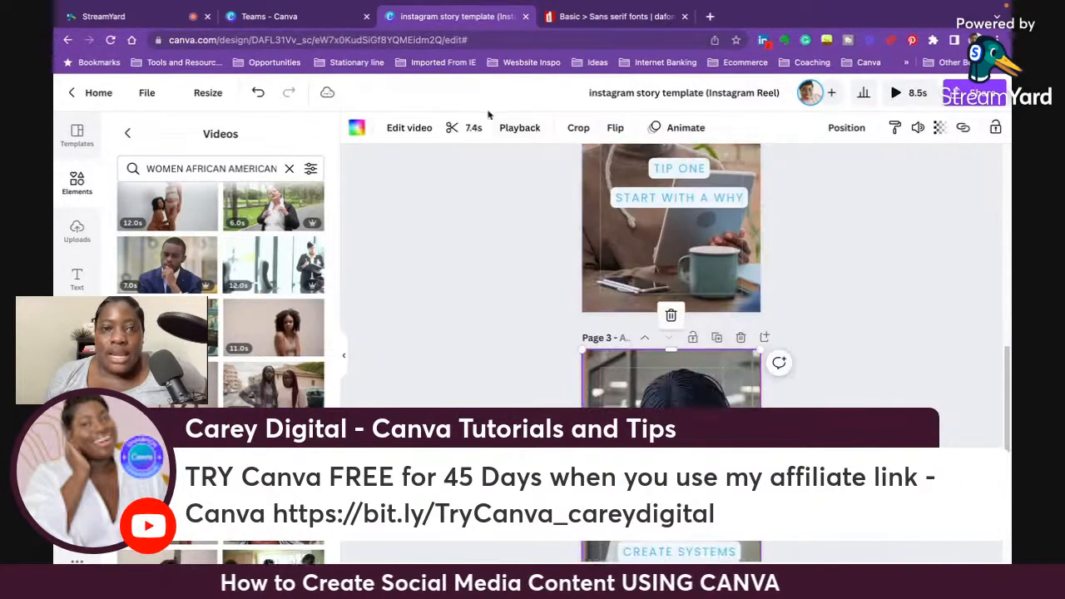
pyautogui.click(469, 128)
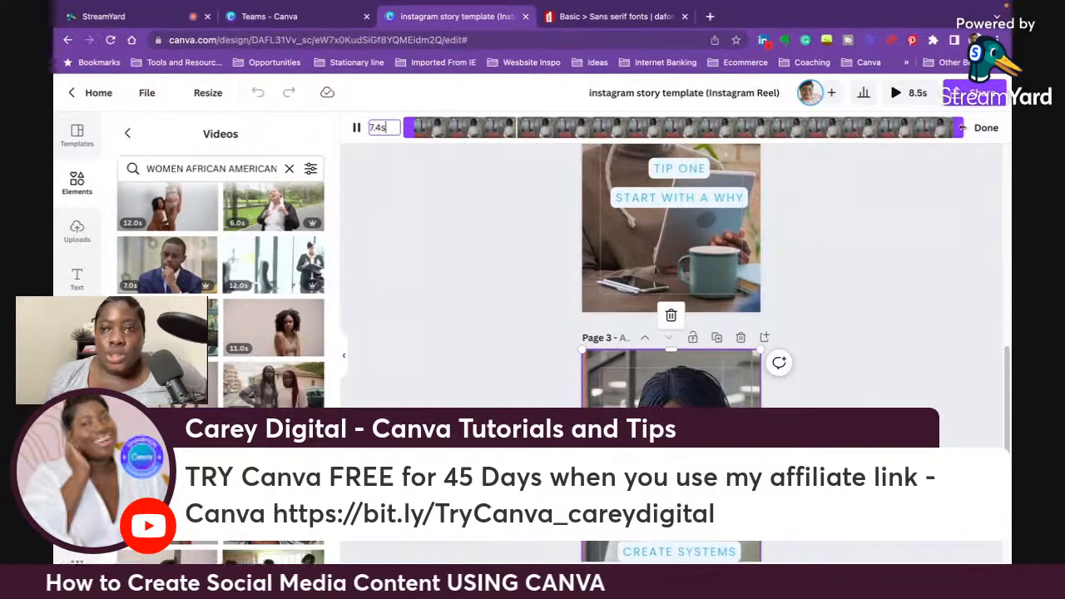
pyautogui.moveTo(445, 125); pyautogui.dragTo(449, 123)
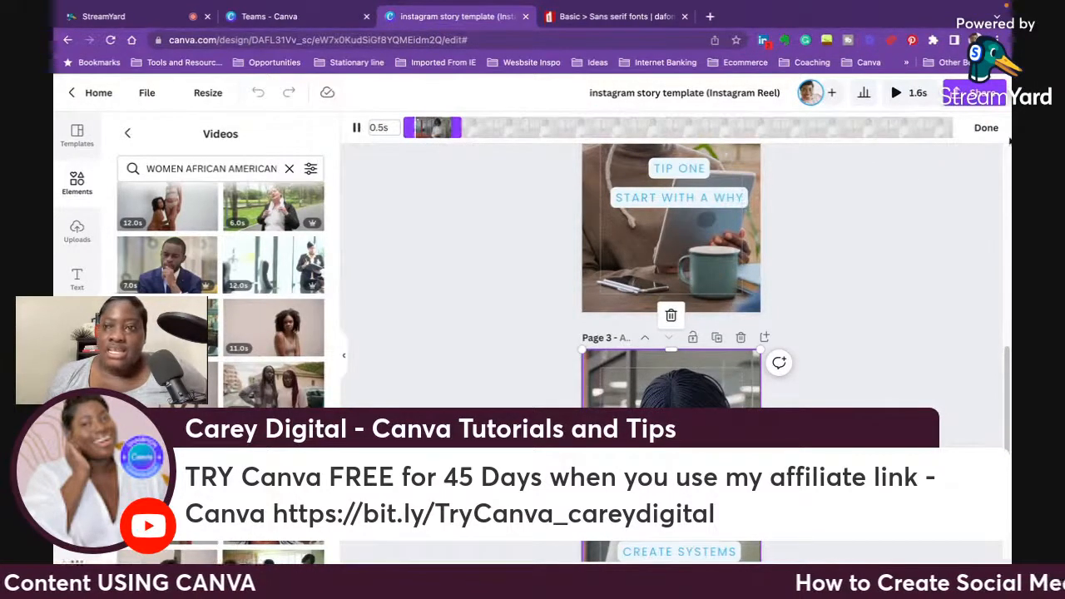
pyautogui.click(986, 127)
pyautogui.scroll(5, 919, 267)
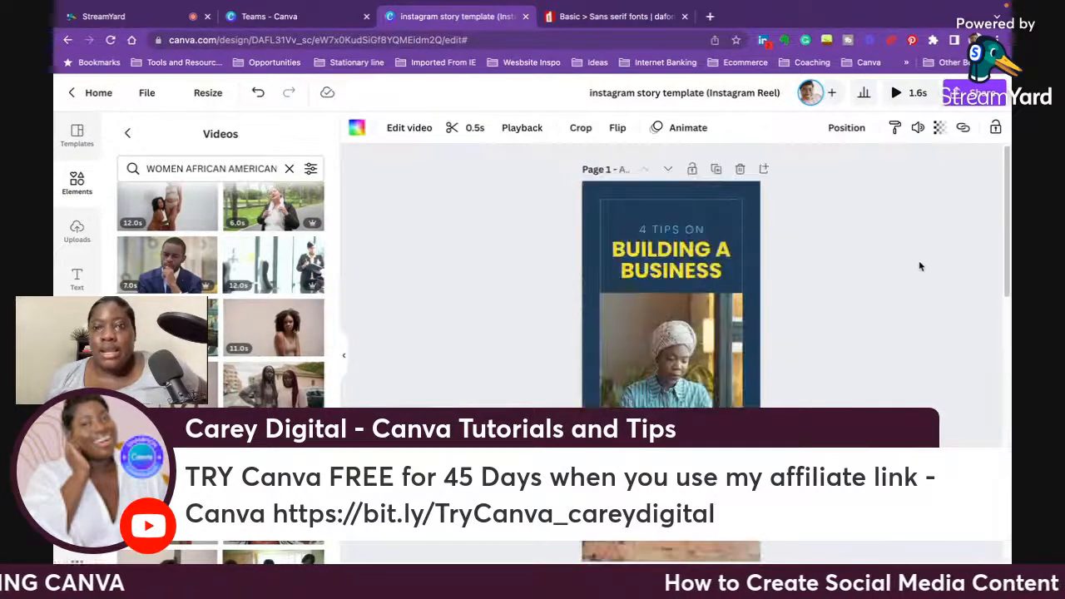
pyautogui.click(914, 95)
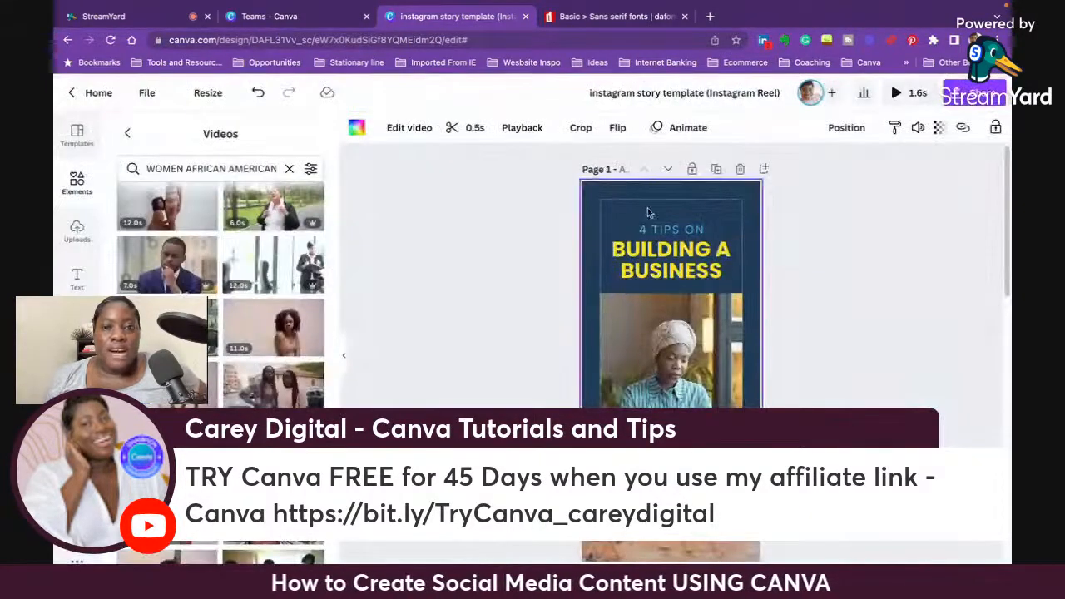
# Step: Extend the trimmed page 1 video of the woman in the striped shirt to 1.5s
pyautogui.click(671, 341)
pyautogui.click(470, 127)
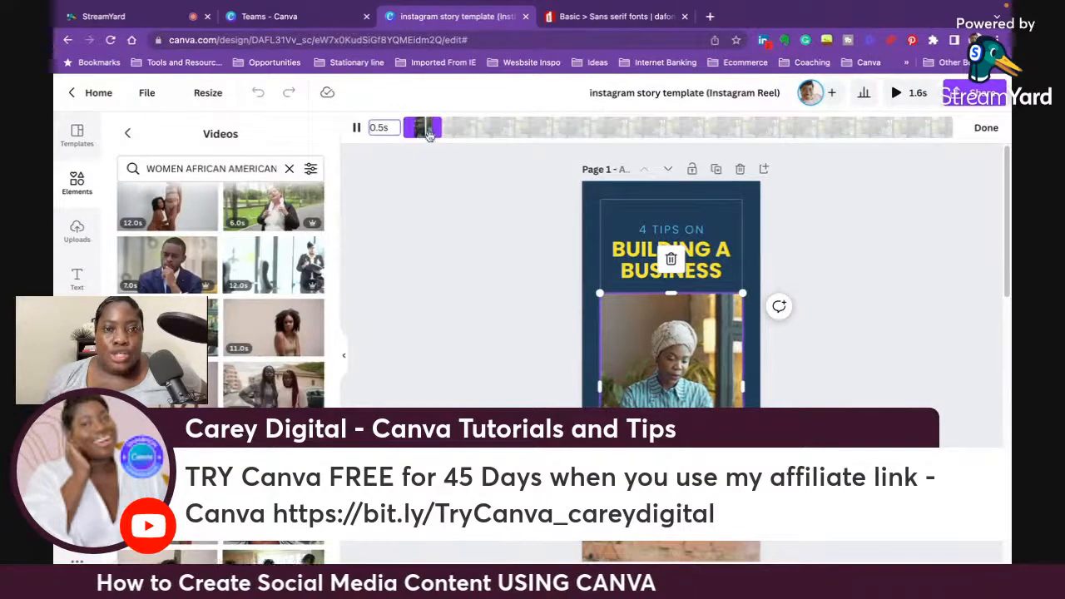
pyautogui.moveTo(441, 127); pyautogui.dragTo(469, 126)
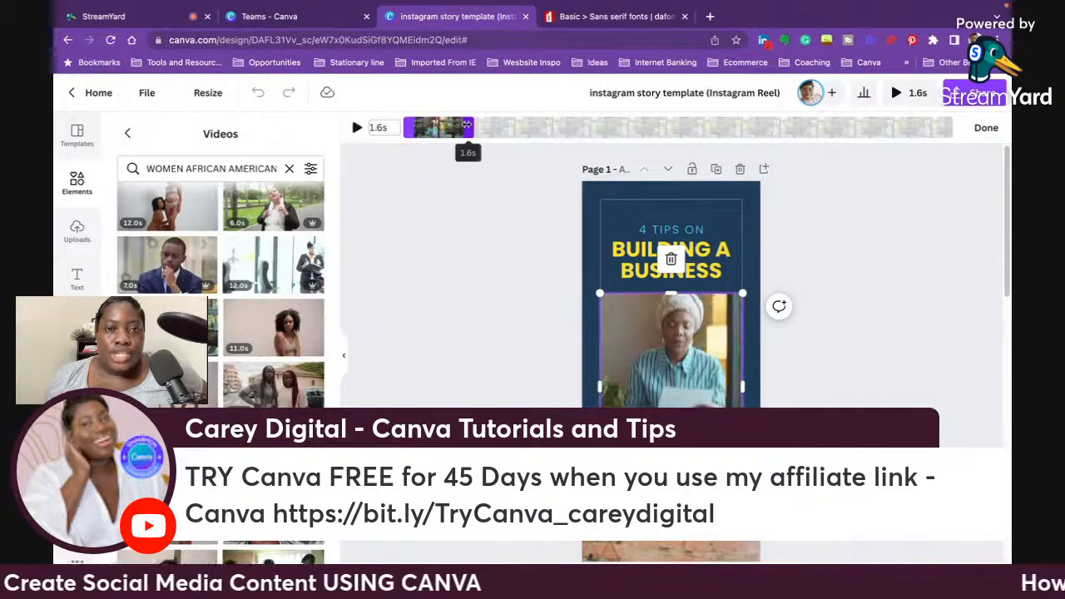
pyautogui.click(996, 131)
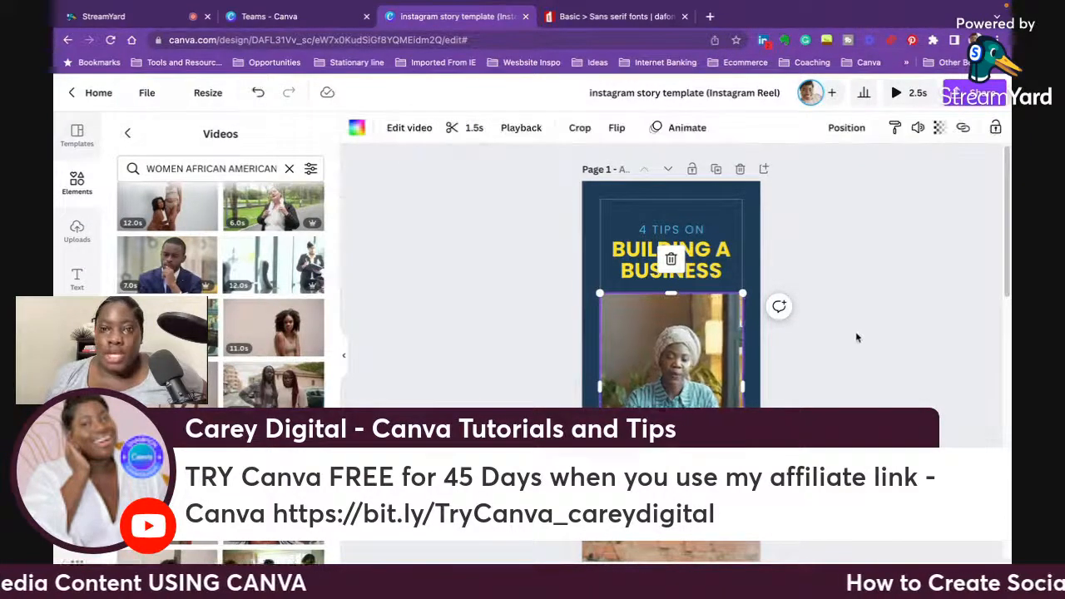
# Step: Extend the trimmed page 2 video of the woman with the tablet to 1.1s
pyautogui.scroll(-3, 832, 339)
pyautogui.click(703, 345)
pyautogui.click(460, 124)
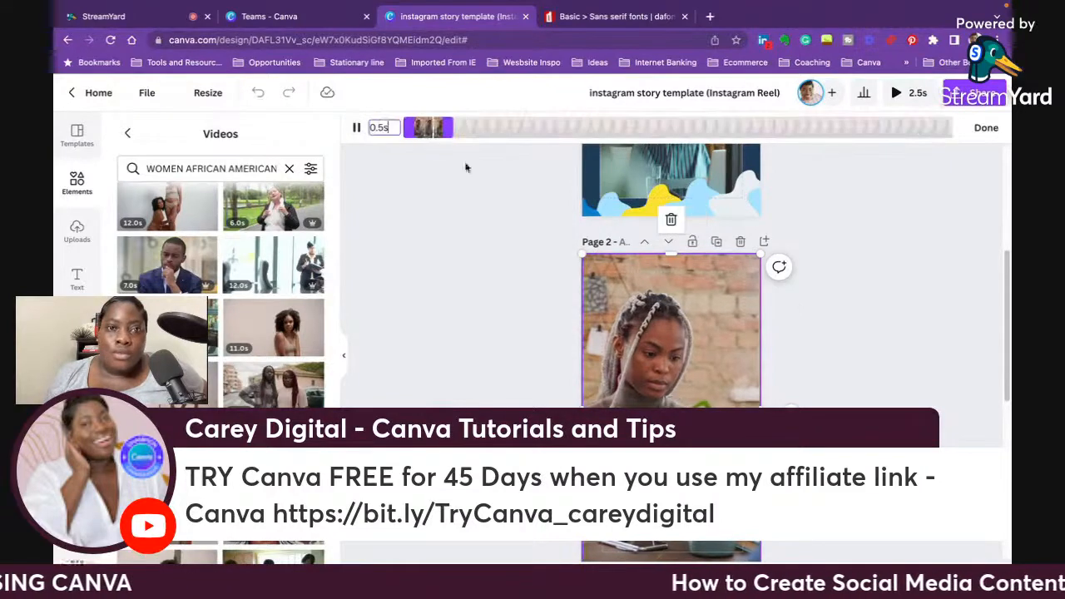
pyautogui.moveTo(440, 127); pyautogui.dragTo(475, 127)
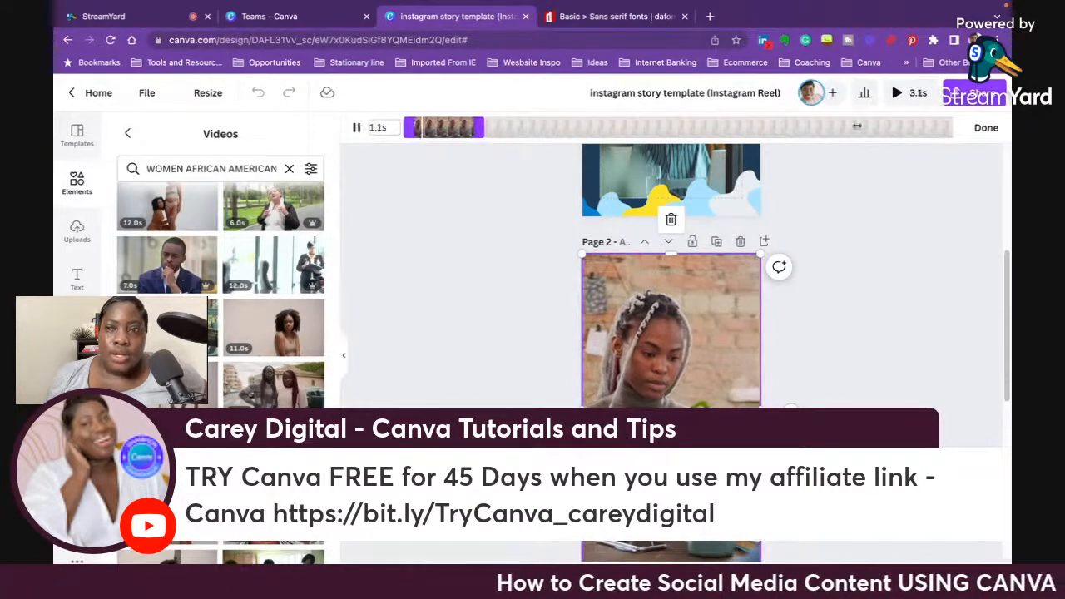
pyautogui.click(986, 127)
# Step: Extend the trimmed page 3 video of the woman in glasses to 1.0s
pyautogui.scroll(-3, 837, 364)
pyautogui.click(702, 345)
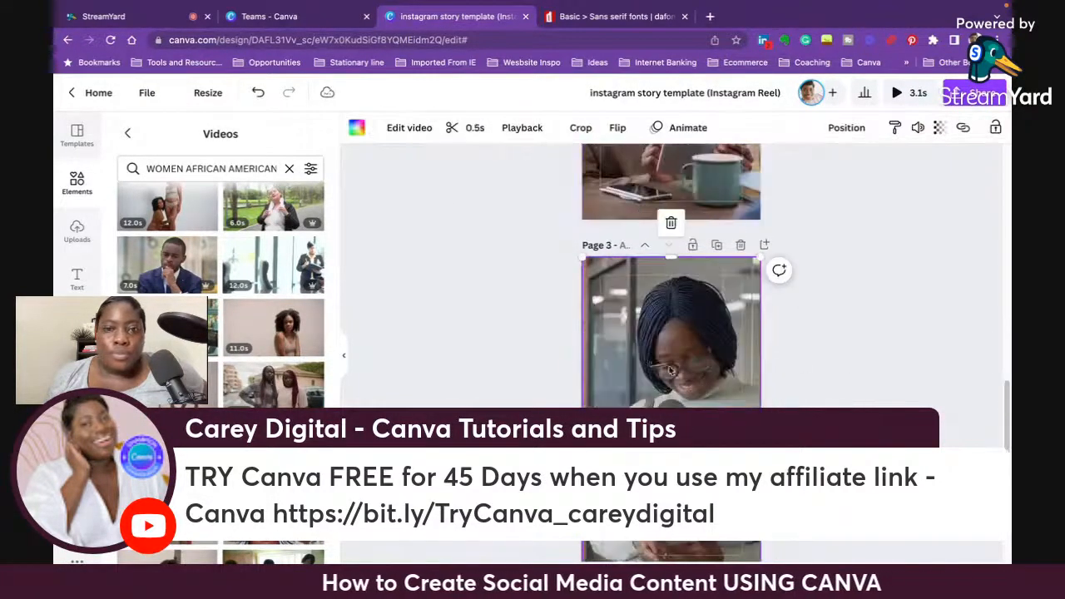
pyautogui.click(460, 127)
pyautogui.moveTo(453, 126); pyautogui.dragTo(488, 127)
pyautogui.click(985, 127)
# Step: Preview the full reel from page 1 with the lengthened clips and return to the editor
pyautogui.scroll(10, 899, 269)
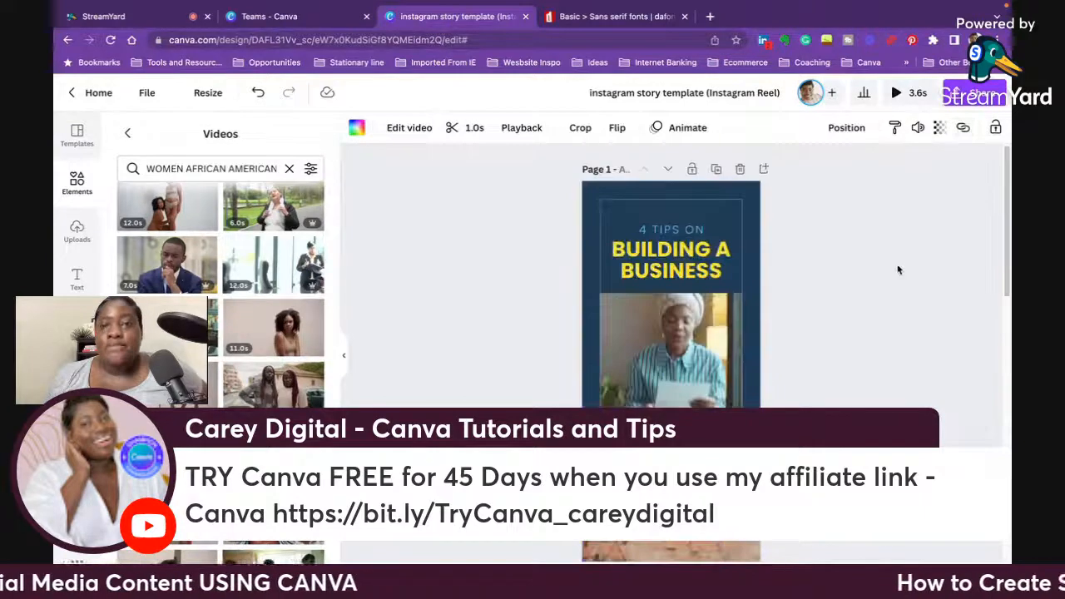
pyautogui.click(896, 92)
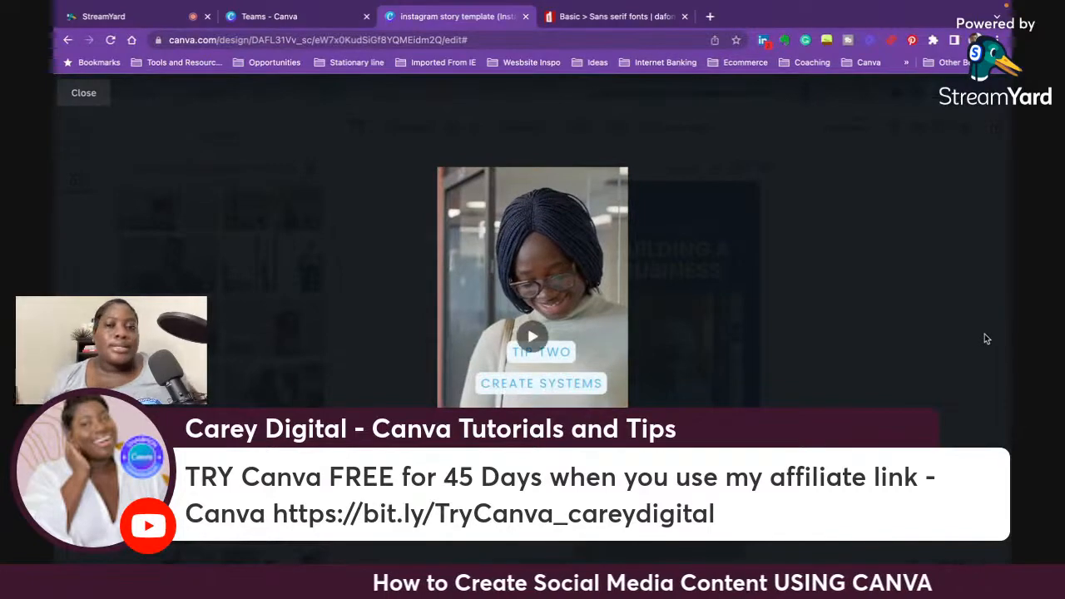
pyautogui.press('Escape')
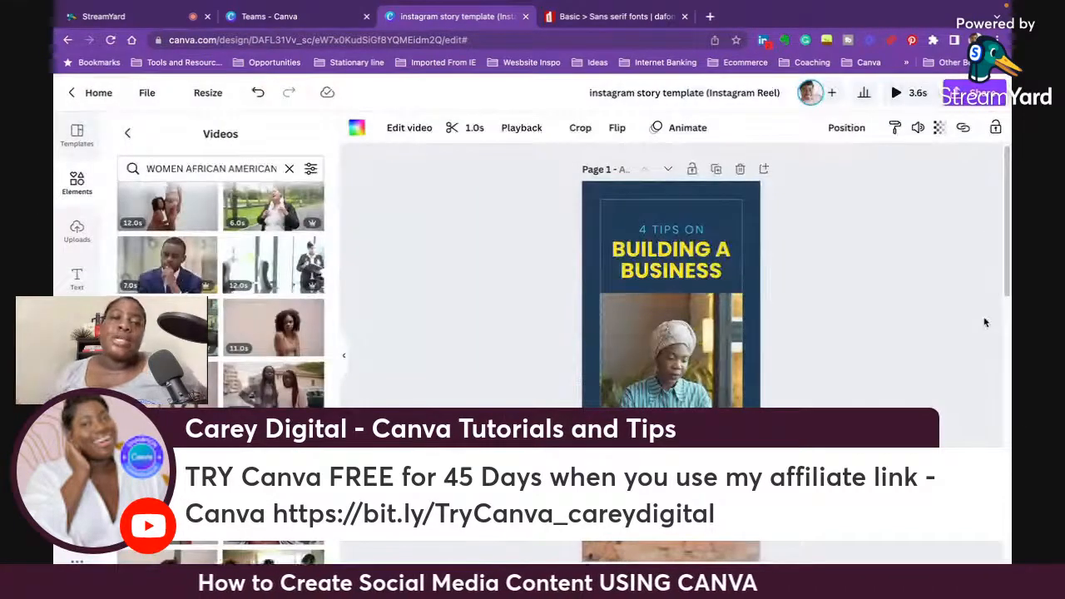
# Step: Review the download options and available file types, keeping MP4 Video for all pages, and close them without downloading
pyautogui.click(973, 92)
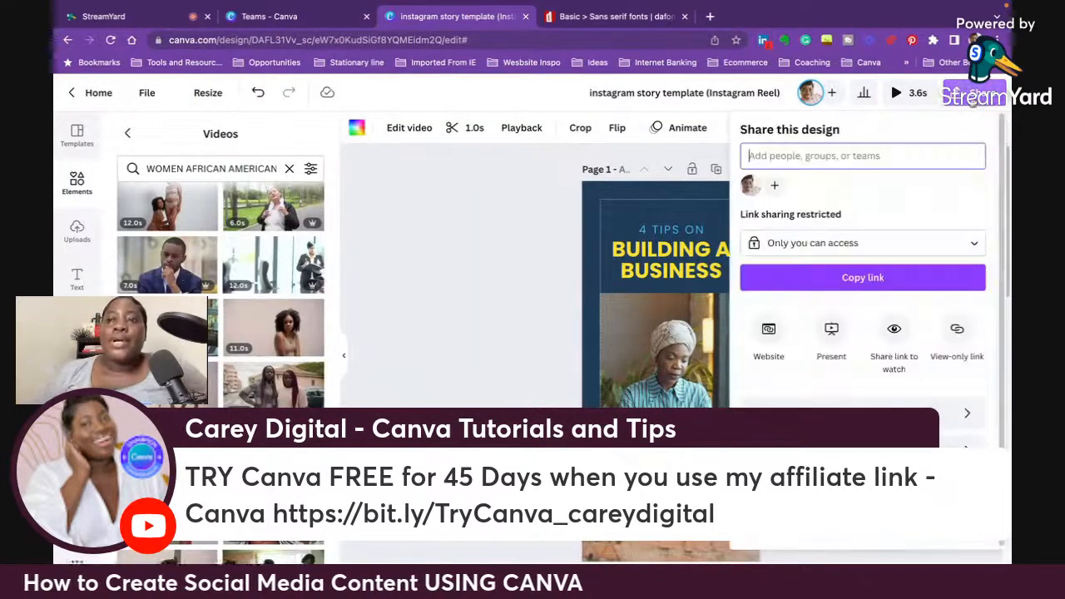
pyautogui.click(888, 414)
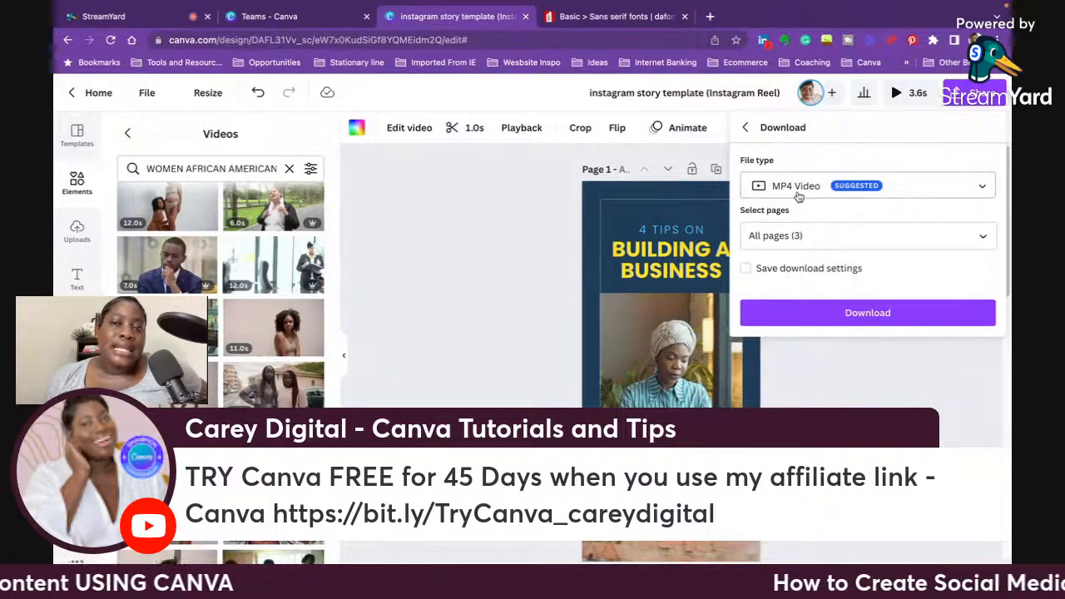
pyautogui.click(797, 192)
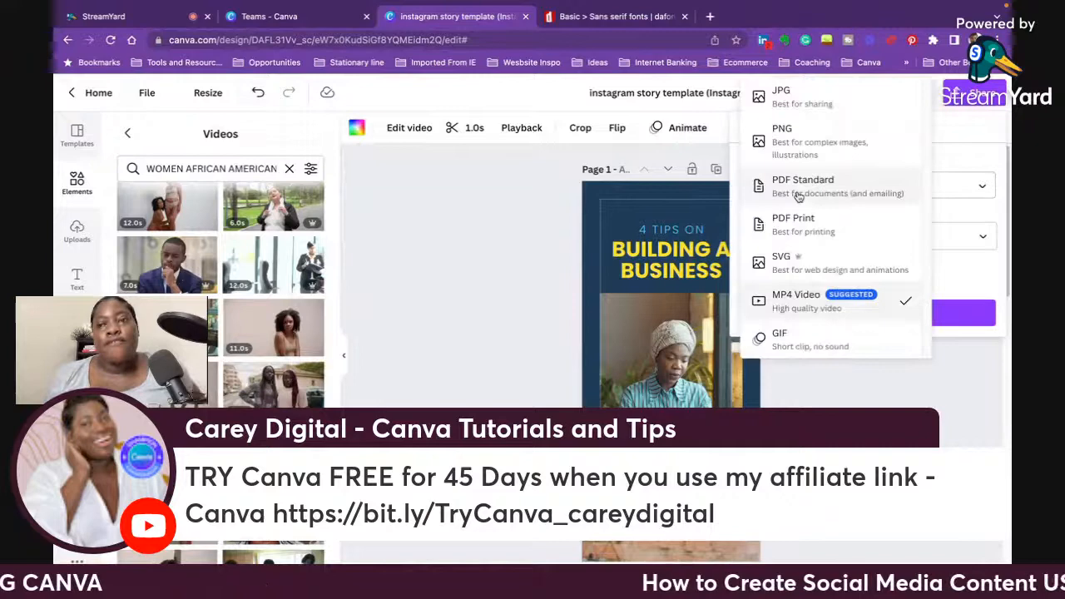
pyautogui.click(867, 304)
pyautogui.click(932, 375)
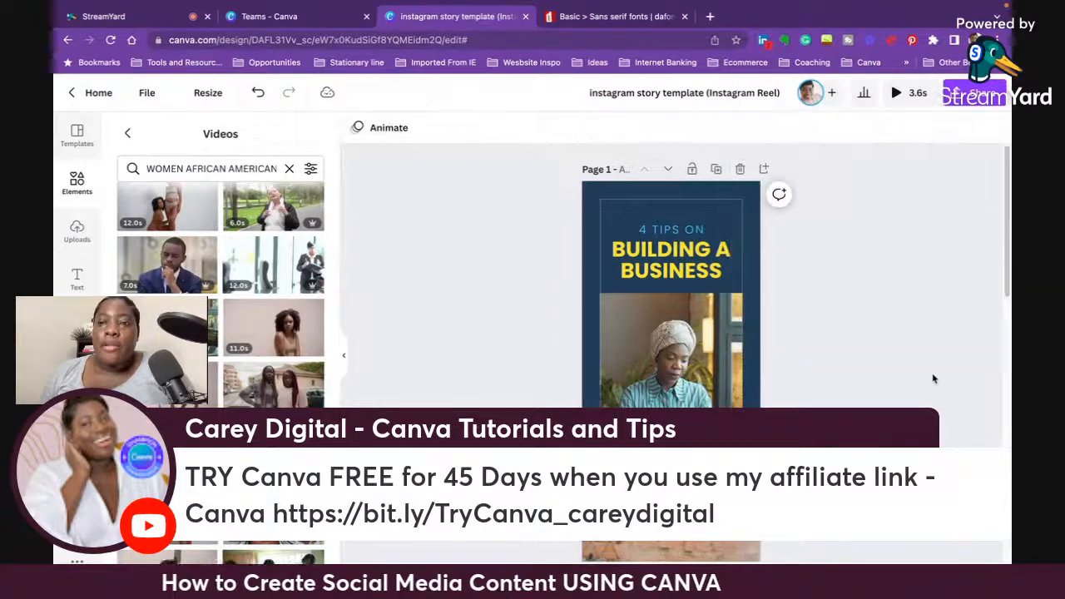
pyautogui.click(973, 92)
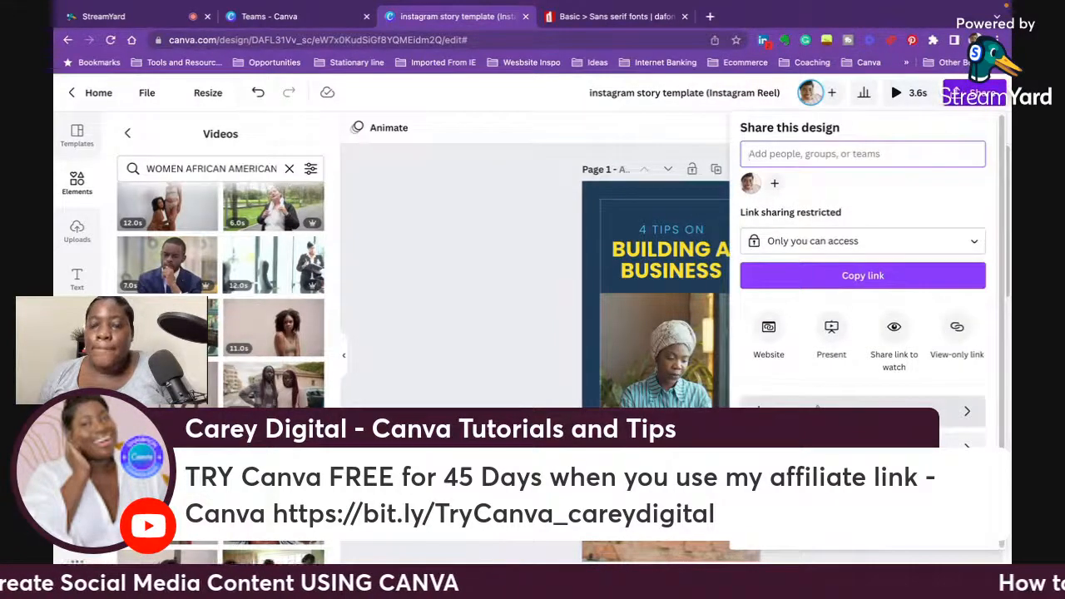
pyautogui.click(936, 412)
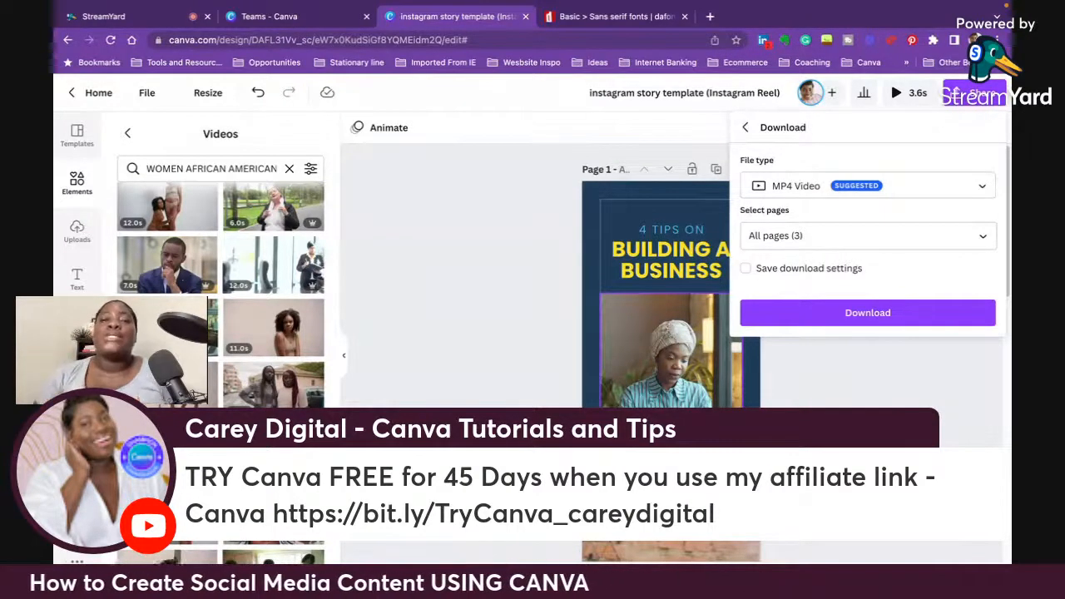
pyautogui.press('Escape')
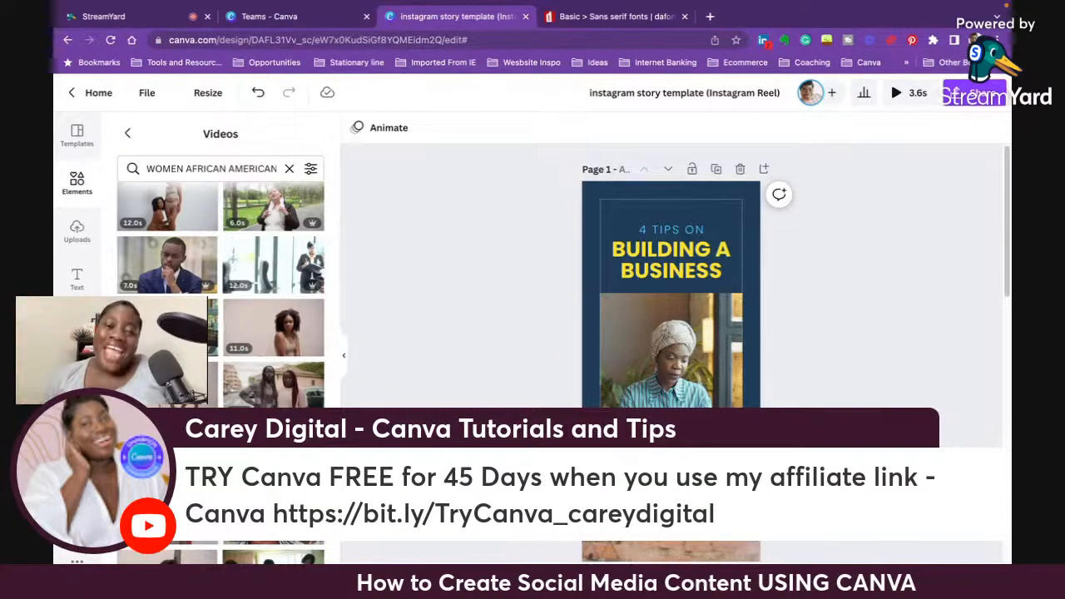
# Step: Look over the reel's pages, close the reel design and the font website, and dismiss the Training Template preview
pyautogui.scroll(-6, 671, 275)
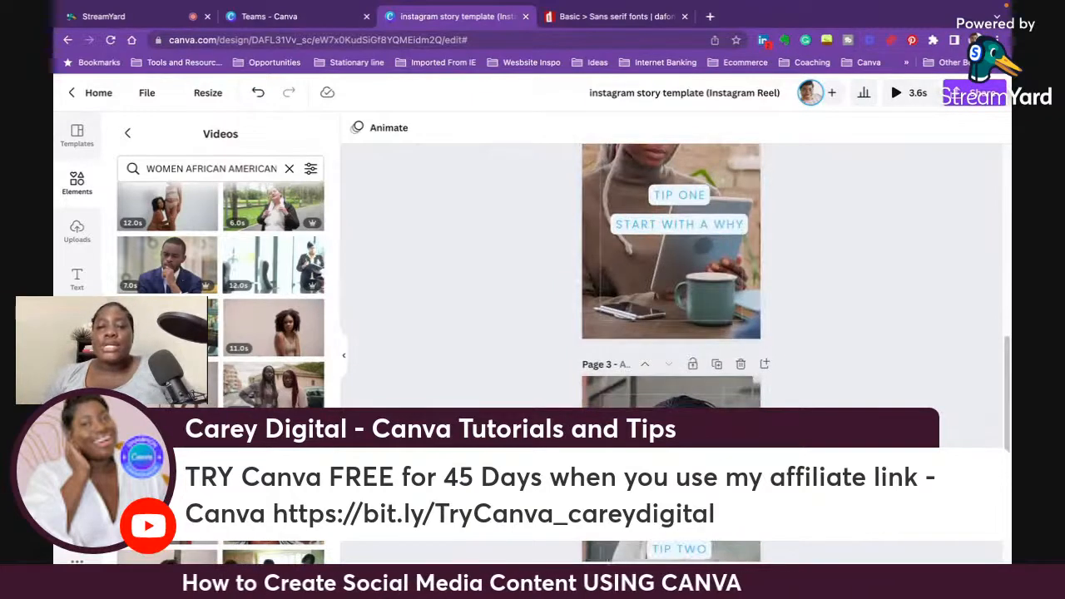
pyautogui.scroll(-3, 670, 275)
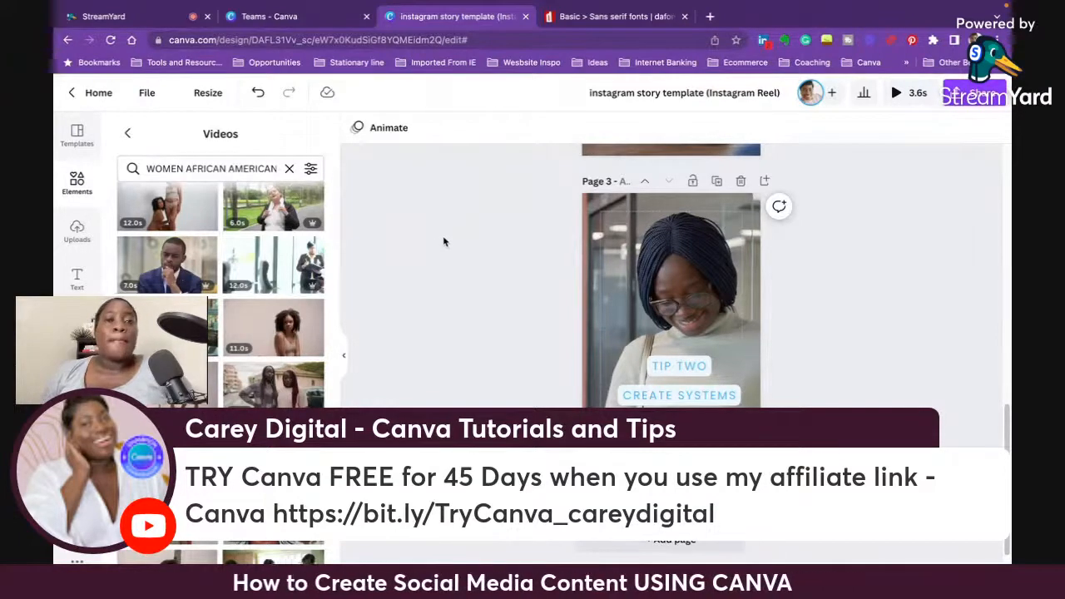
pyautogui.click(526, 17)
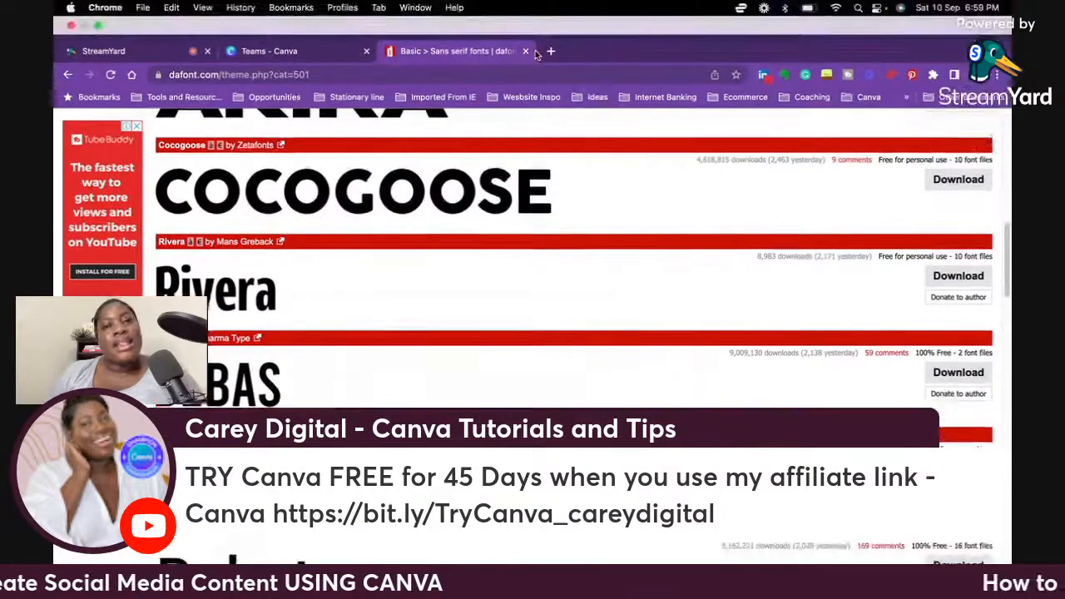
pyautogui.click(526, 51)
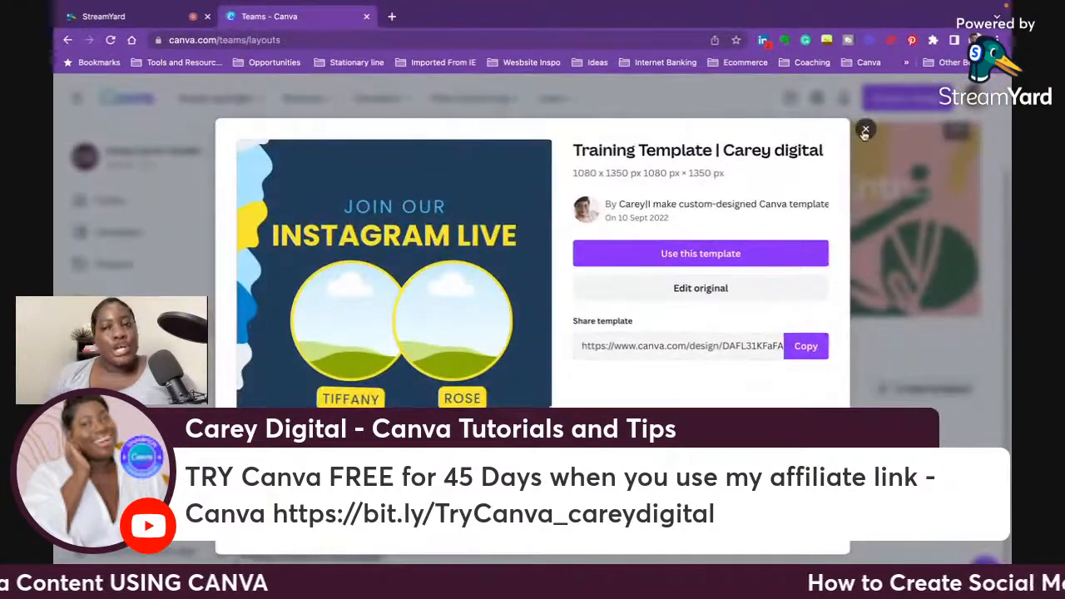
pyautogui.click(865, 131)
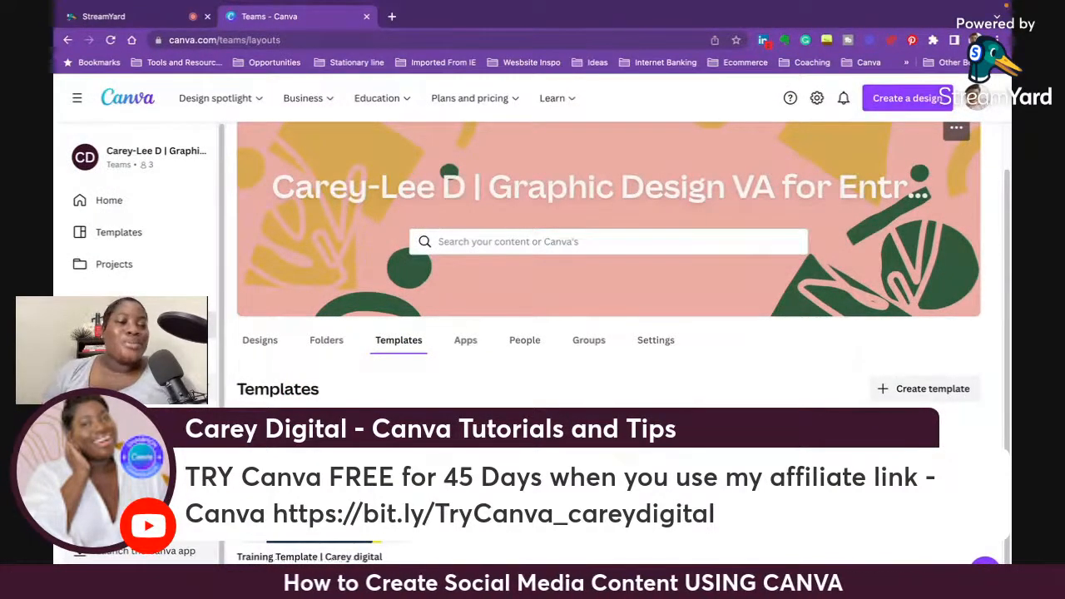
# Step: Open the Content Planner and browse the months ahead past January 2023, returning to December 2022
pyautogui.click(131, 324)
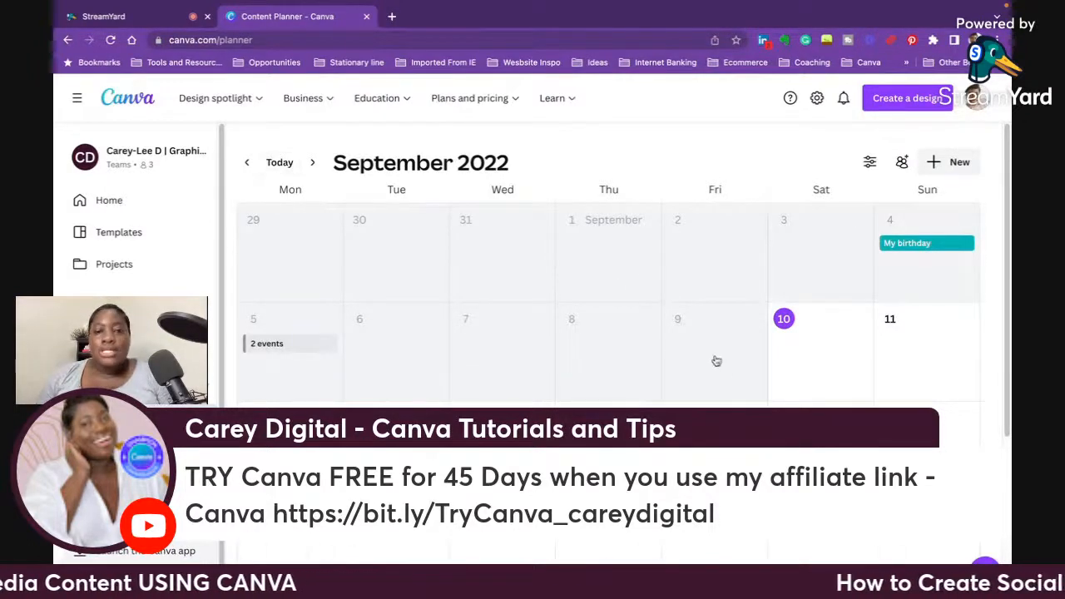
pyautogui.click(313, 162)
pyautogui.click(313, 162)
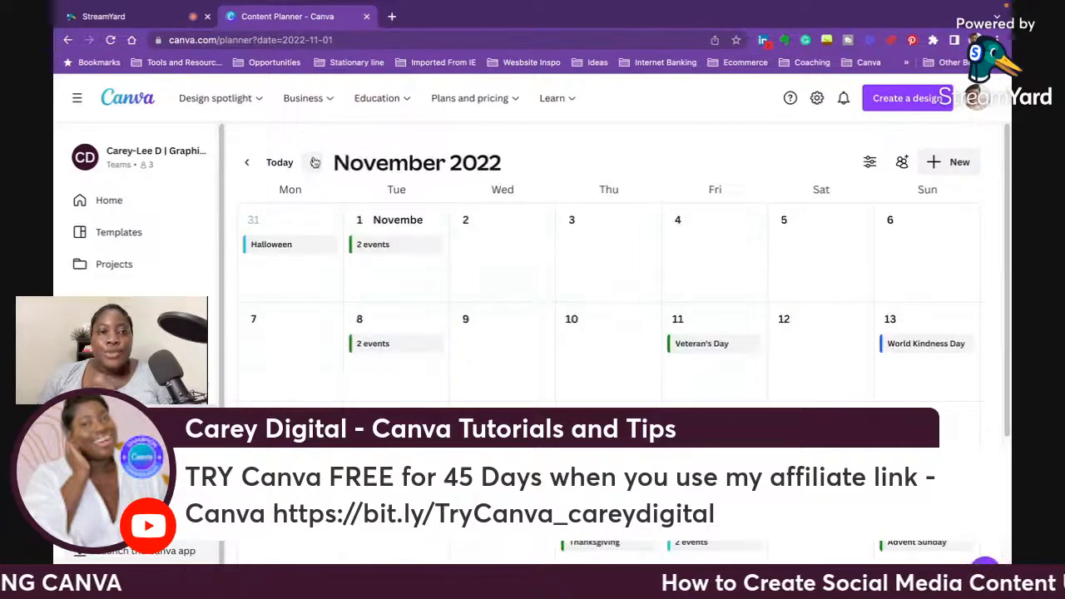
pyautogui.click(313, 162)
pyautogui.click(314, 163)
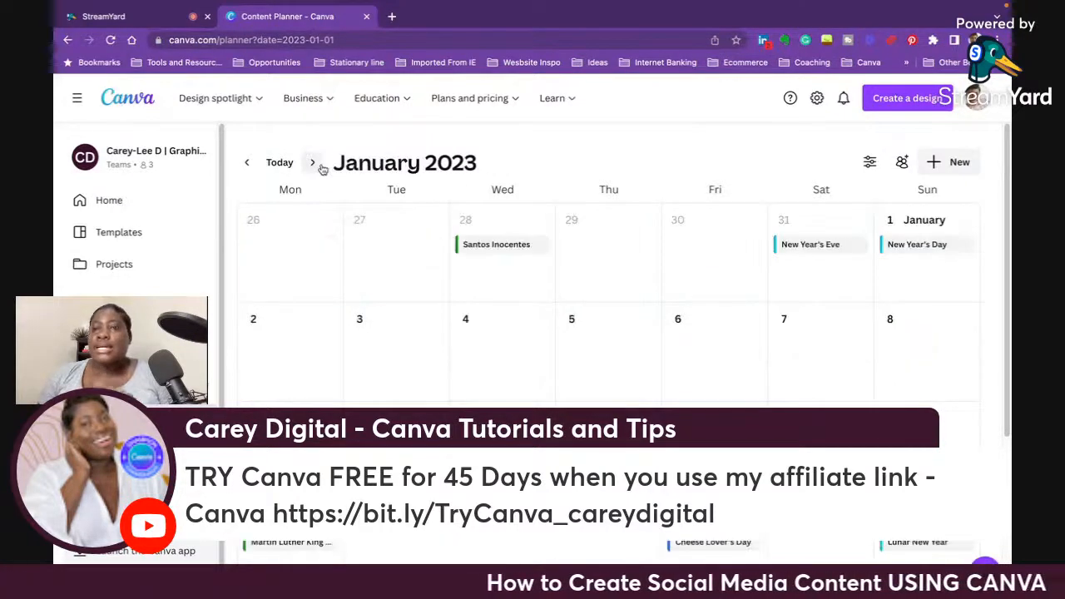
pyautogui.click(312, 162)
pyautogui.click(244, 161)
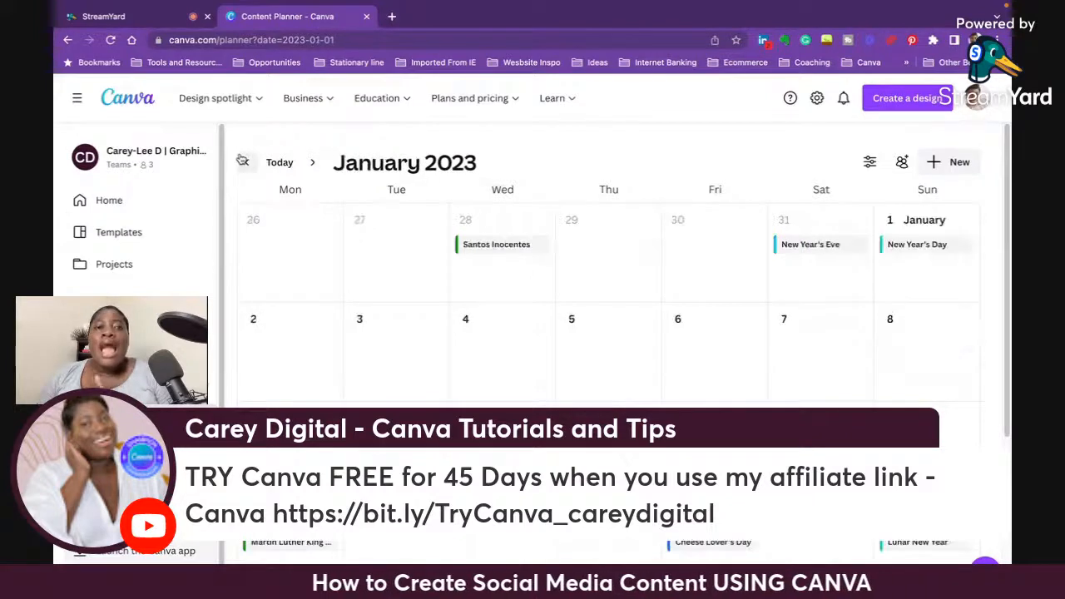
pyautogui.click(242, 162)
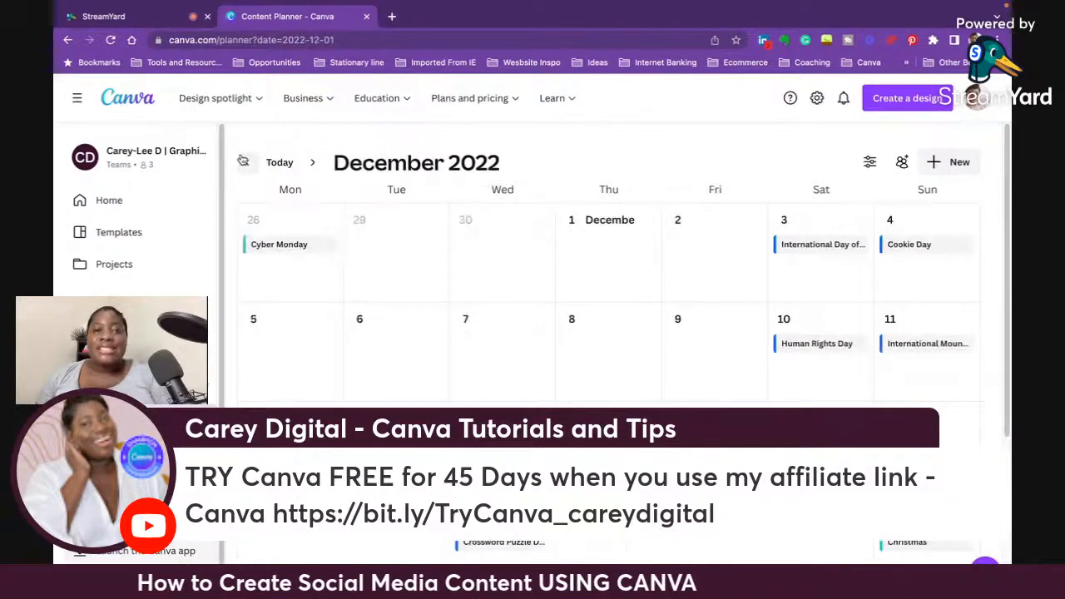
# Step: Start a new planner event on Saturday, 10 September and title it "Birthday"
pyautogui.click(953, 162)
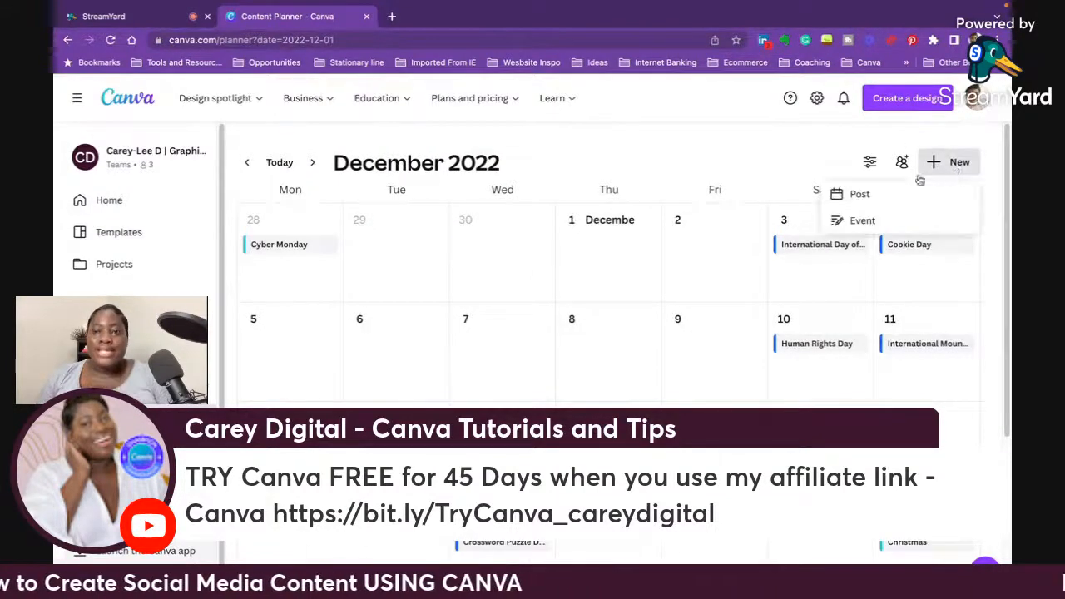
pyautogui.click(862, 220)
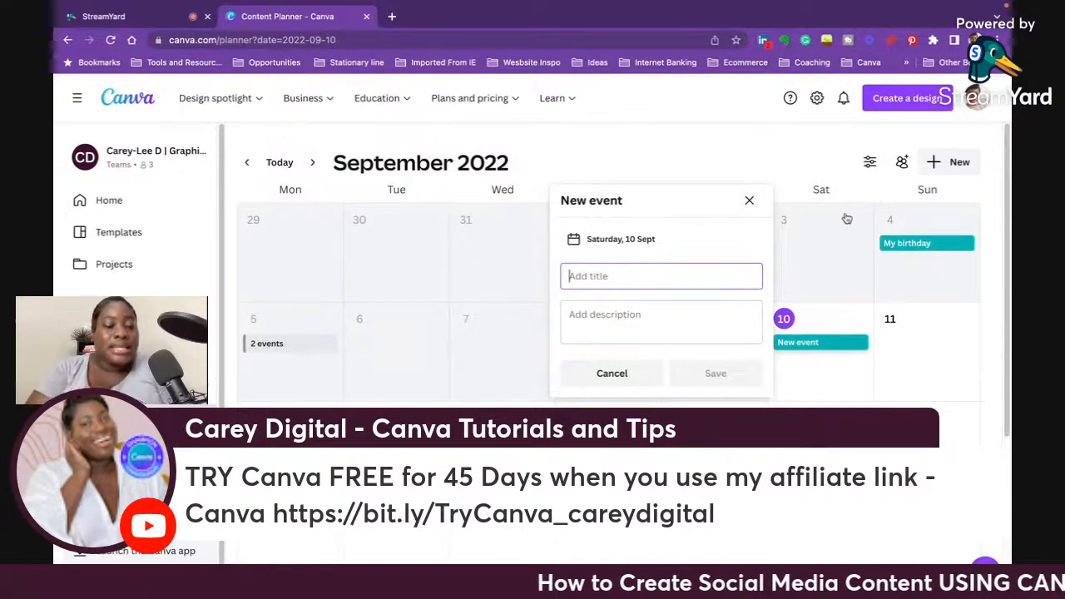
pyautogui.write('TEST')
pyautogui.press('BackSpace')
pyautogui.press('BackSpace')
pyautogui.press('BackSpace')
pyautogui.press('BackSpace')
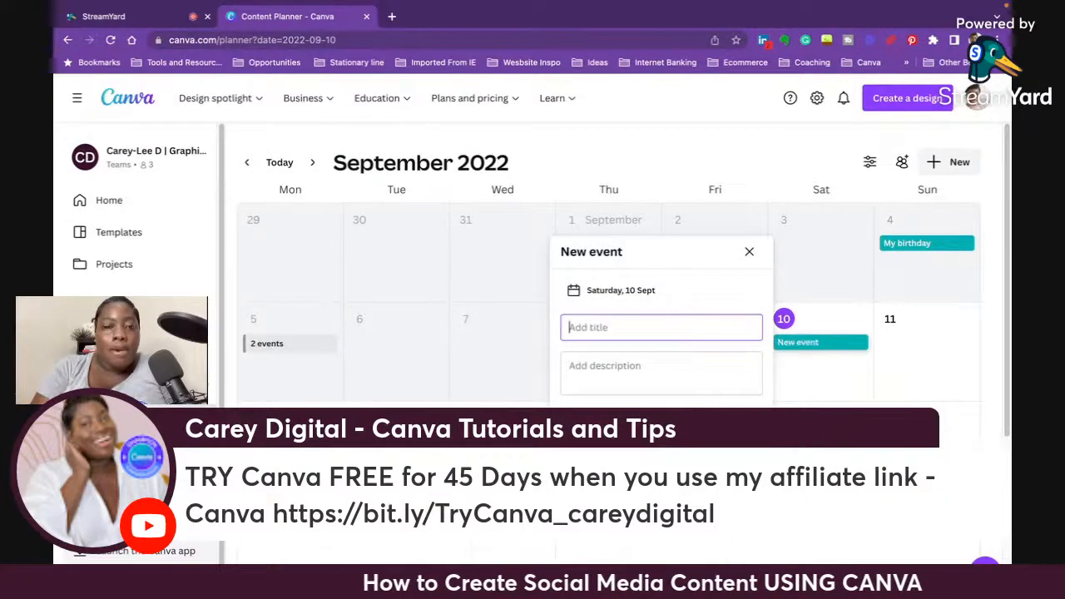
pyautogui.write('Birthday')
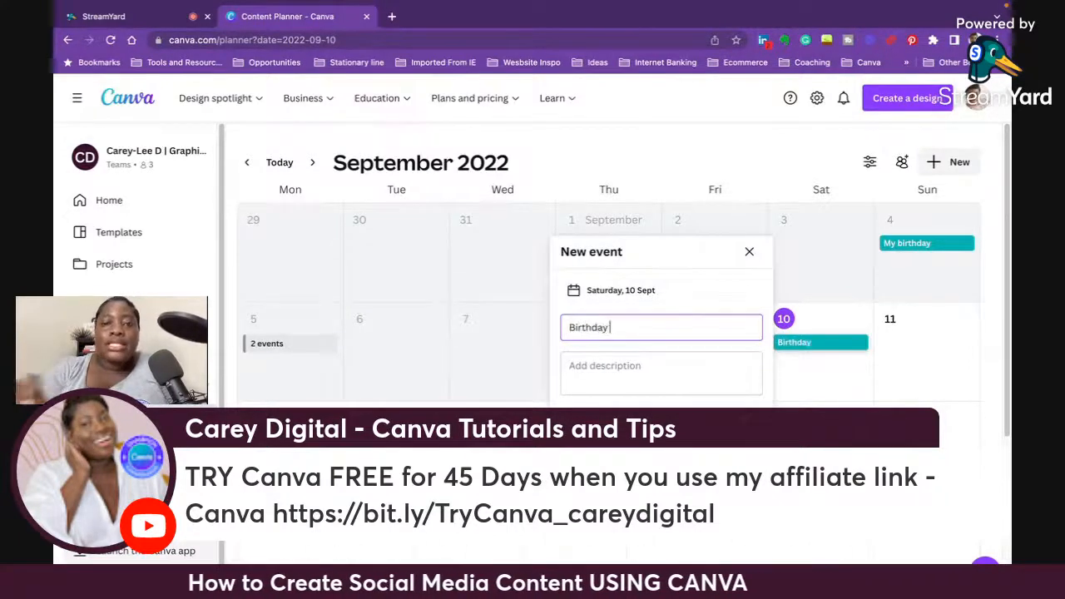
# Step: Add the description "Testing here" to the Birthday event and save it
pyautogui.click(645, 370)
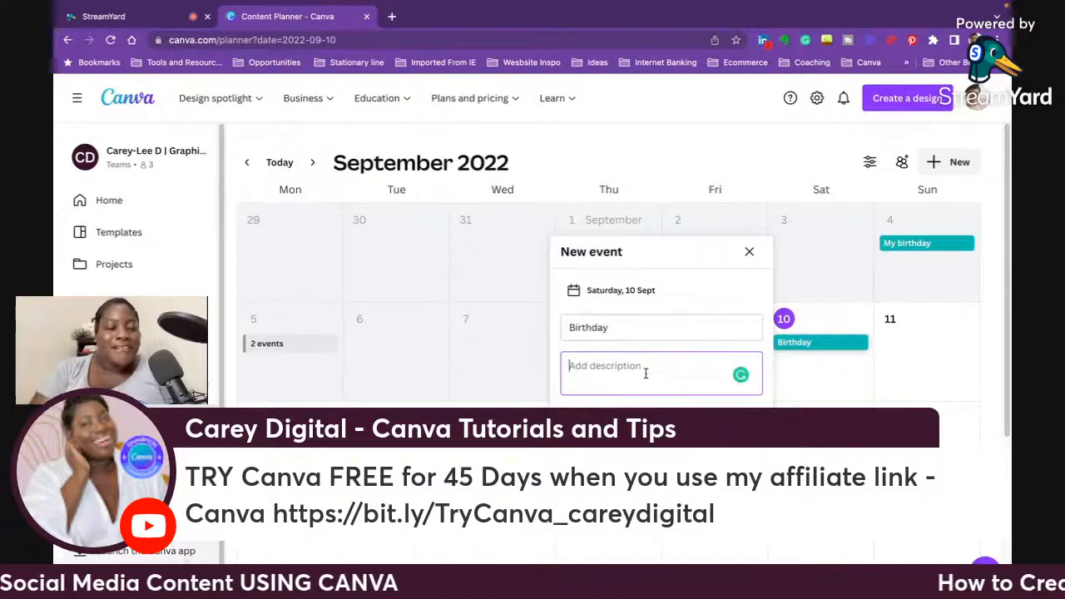
pyautogui.write('Ca')
pyautogui.press('BackSpace')
pyautogui.press('BackSpace')
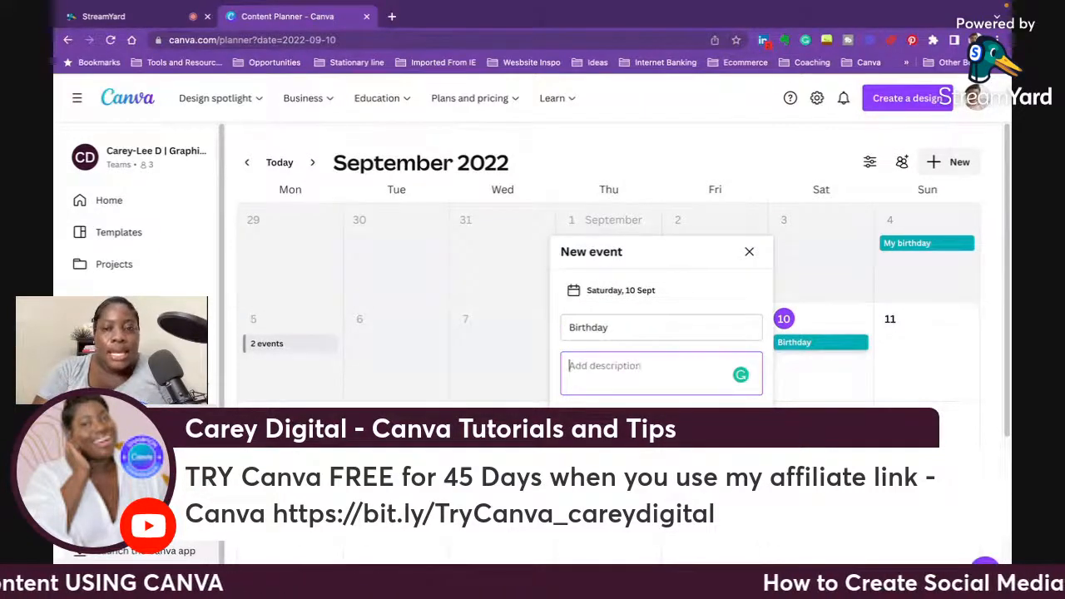
pyautogui.write('T')
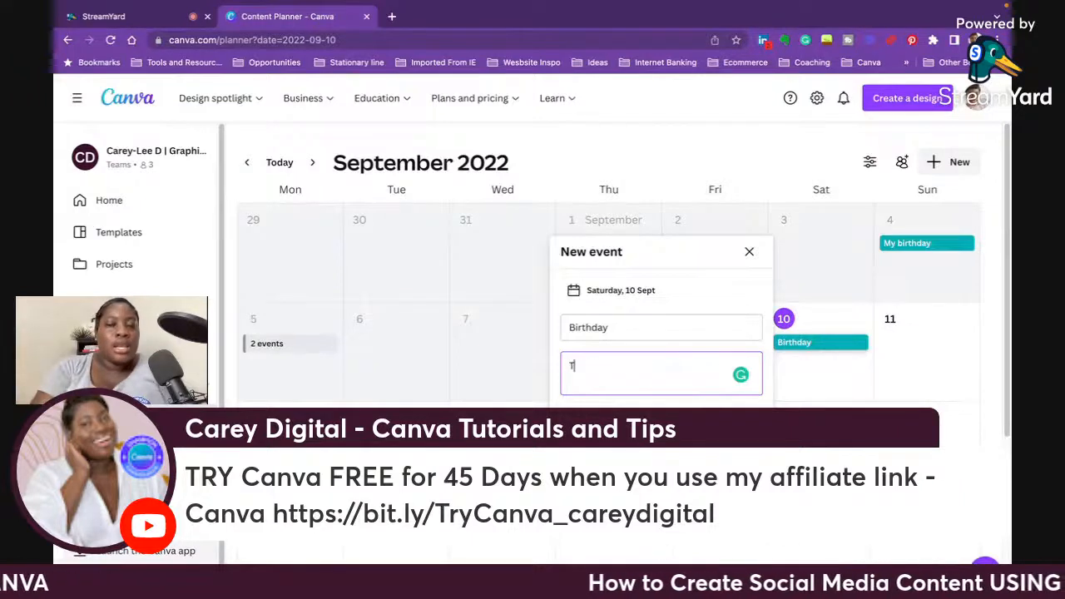
pyautogui.write('esting he')
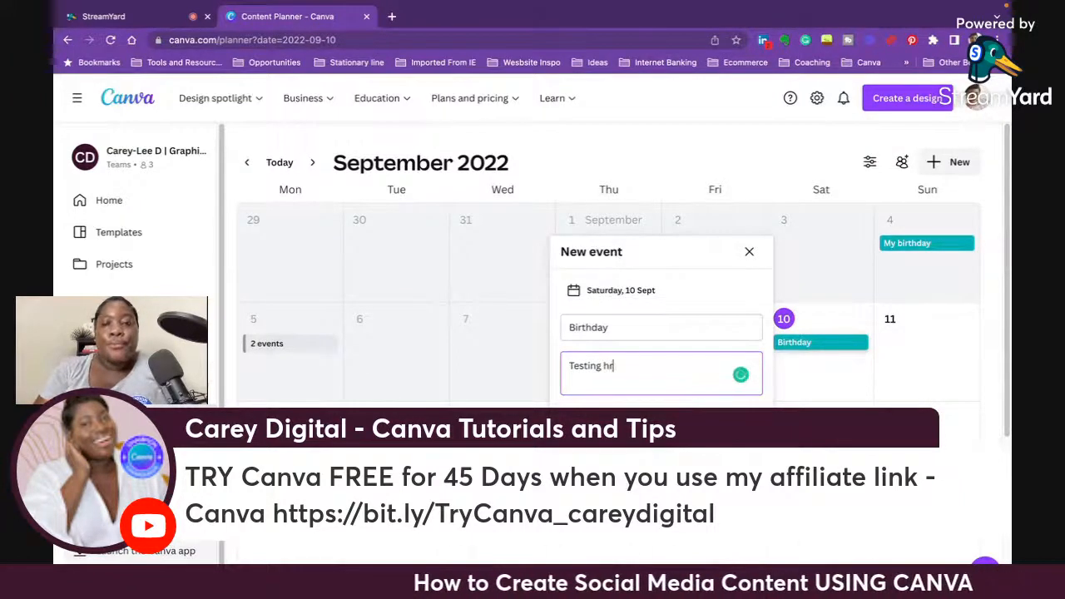
pyautogui.write('re')
pyautogui.click(774, 386)
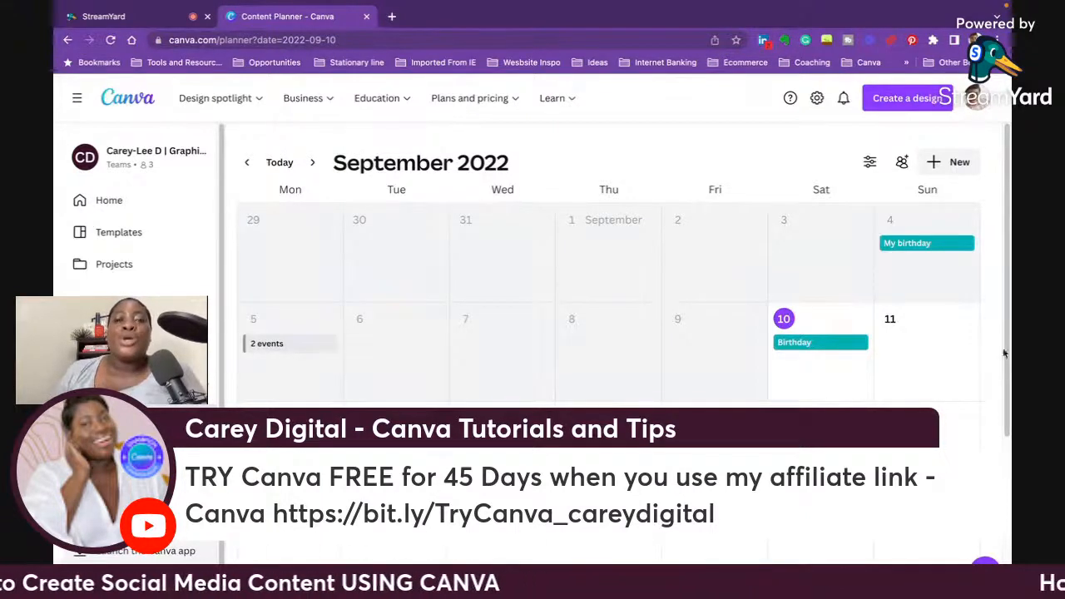
# Step: Look over the September 2022 calendar and the calendar types offered in the planner filters
pyautogui.scroll(-2, 684, 369)
pyautogui.scroll(2, 689, 371)
pyautogui.scroll(-1, 689, 371)
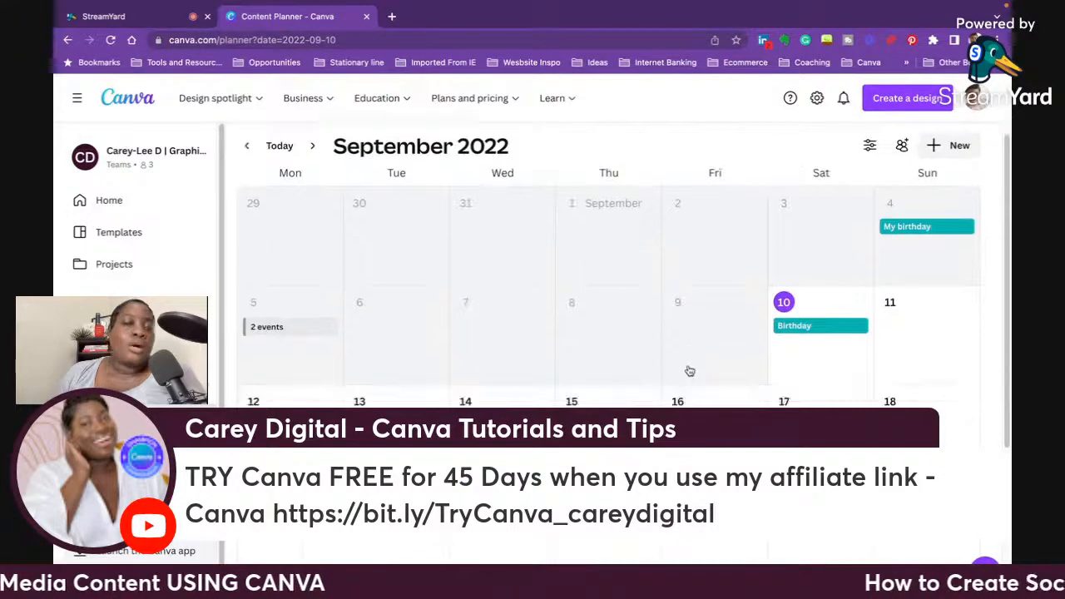
pyautogui.scroll(-1, 696, 365)
pyautogui.scroll(1, 704, 345)
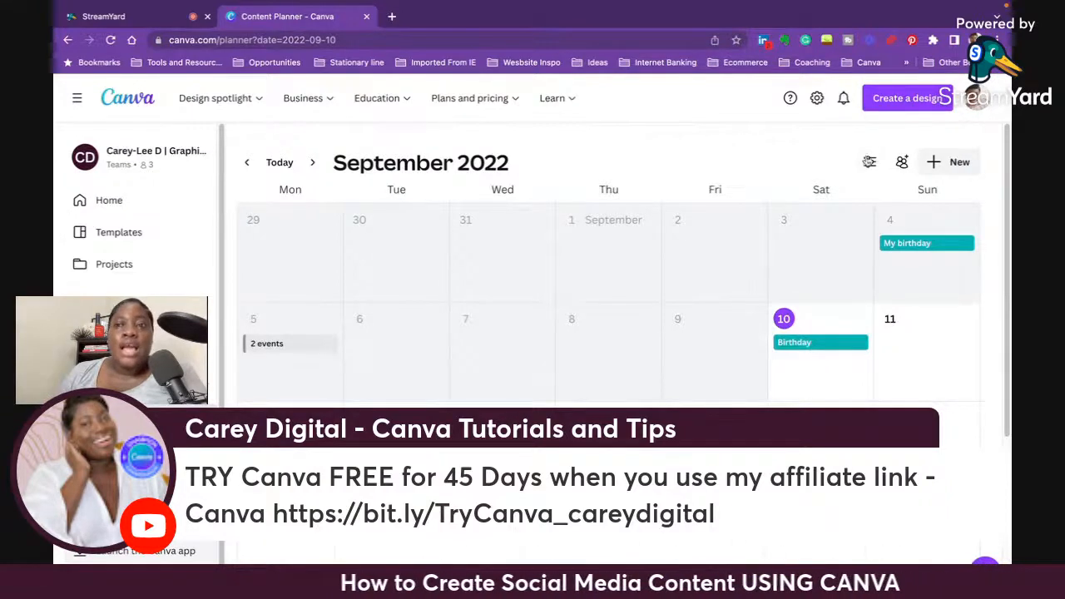
pyautogui.click(869, 162)
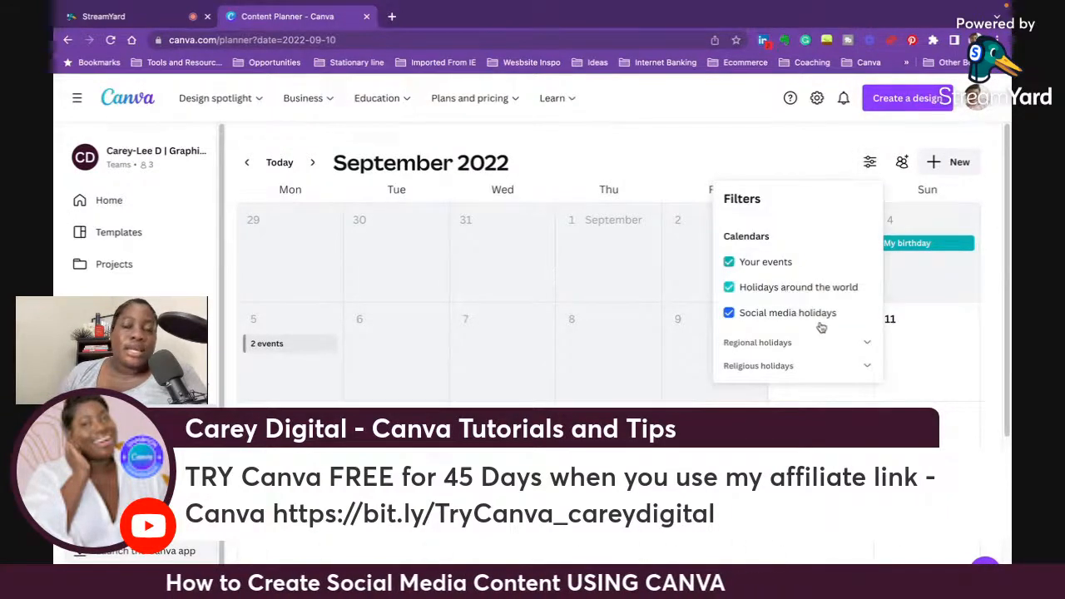
pyautogui.click(869, 161)
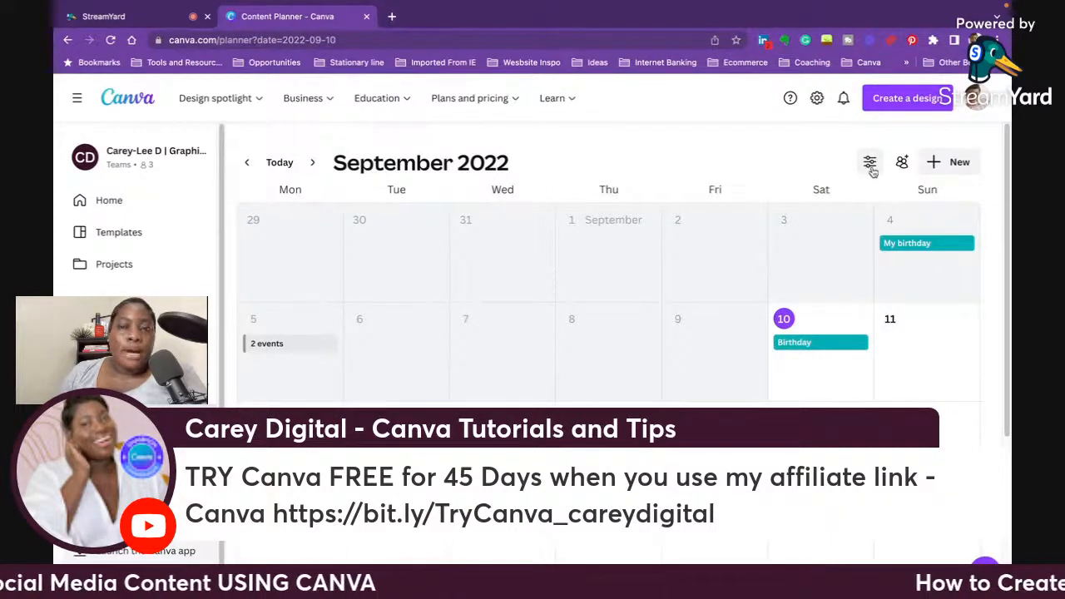
# Step: Try hiding the Your events, Holidays around the world and Social media holidays calendars, and switch them back on
pyautogui.click(870, 162)
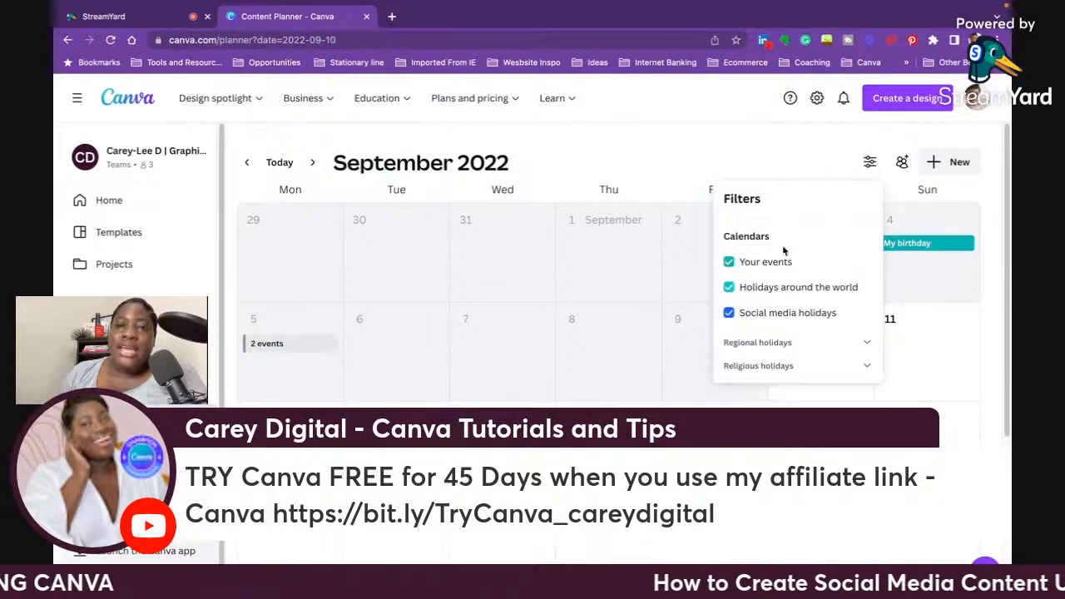
pyautogui.click(729, 261)
pyautogui.click(729, 287)
pyautogui.click(729, 312)
pyautogui.click(728, 287)
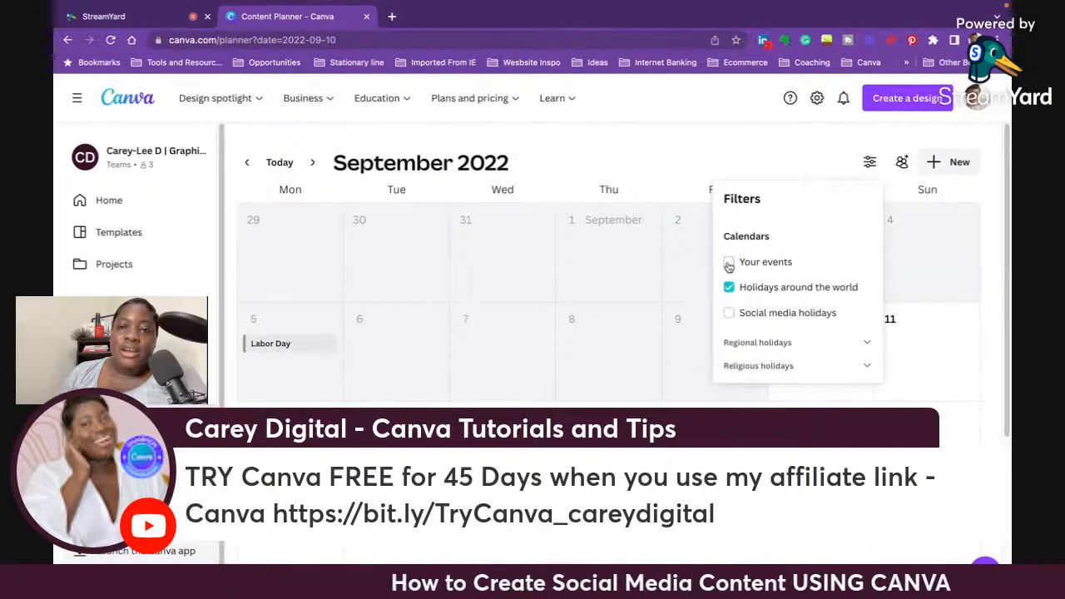
pyautogui.click(729, 261)
pyautogui.click(729, 312)
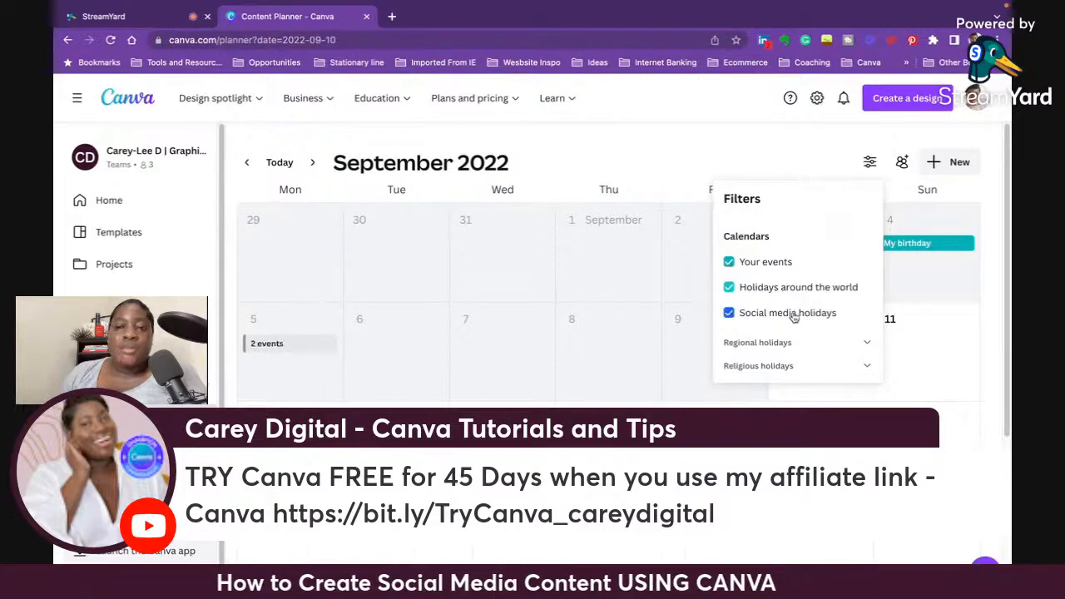
# Step: Review the regional and religious holiday filters, switching Christian Holidays off and on again, and close the filters
pyautogui.click(855, 347)
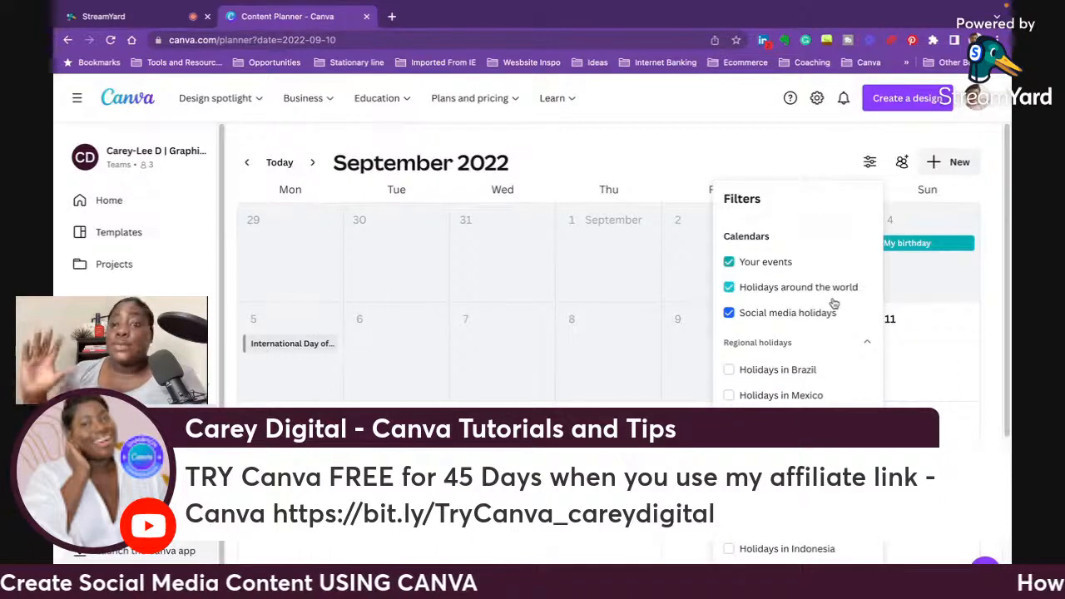
pyautogui.click(866, 342)
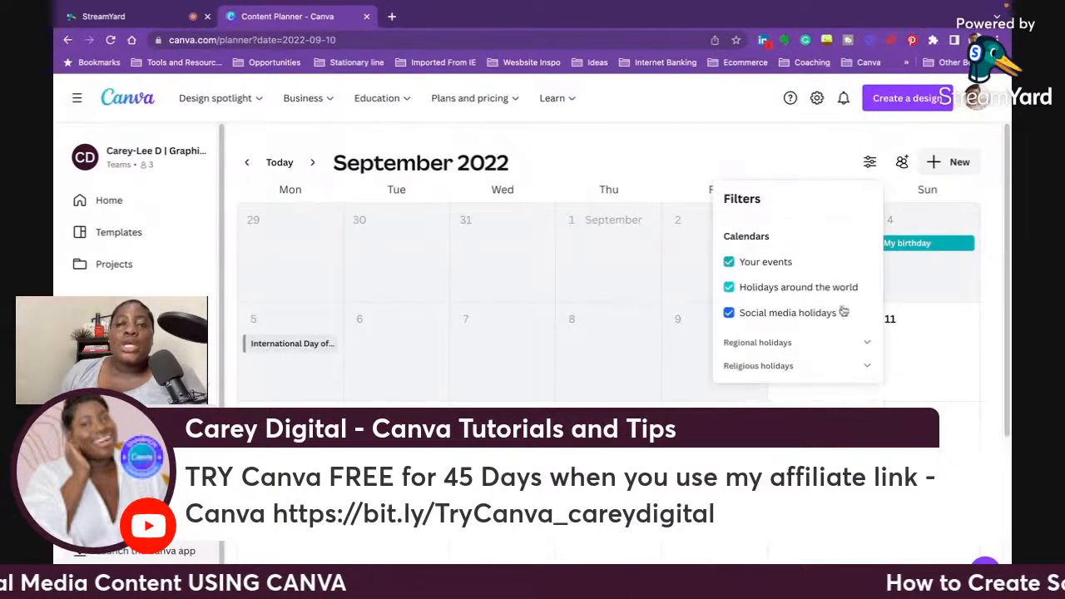
pyautogui.click(840, 367)
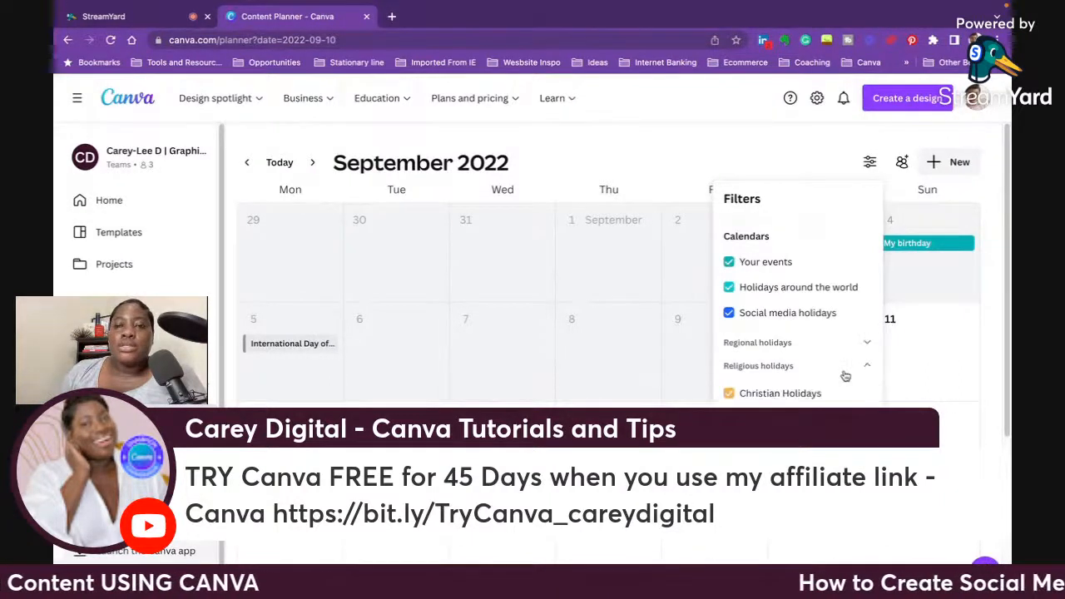
pyautogui.click(729, 397)
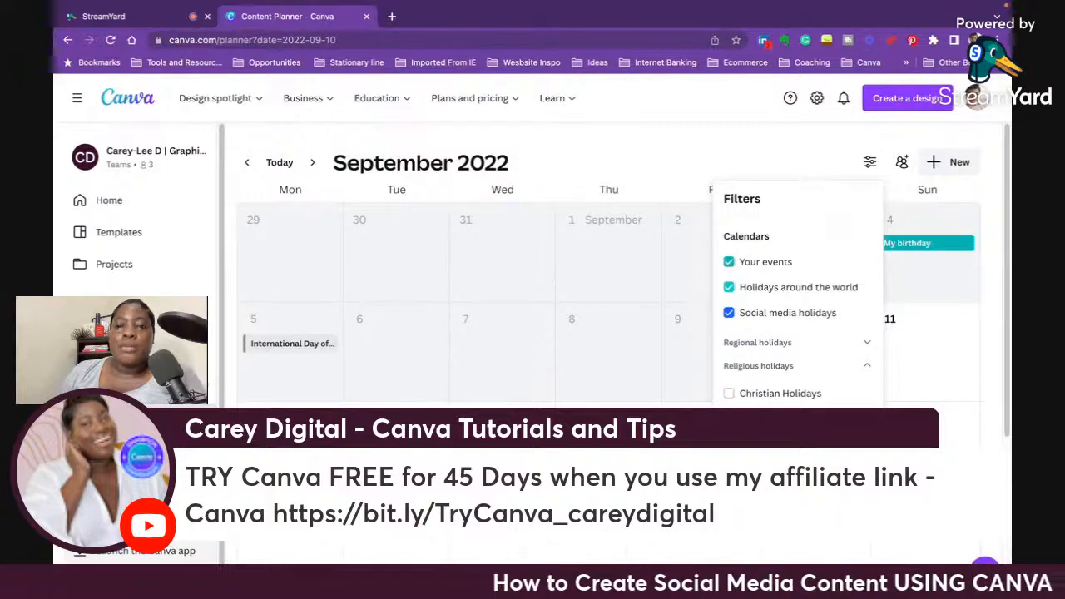
pyautogui.click(729, 395)
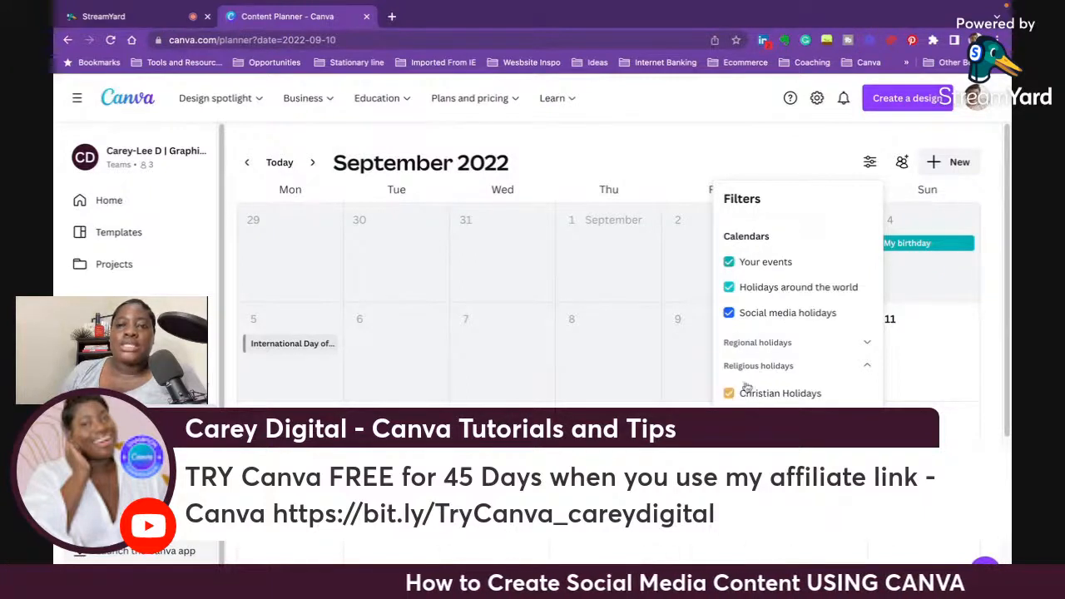
pyautogui.click(865, 171)
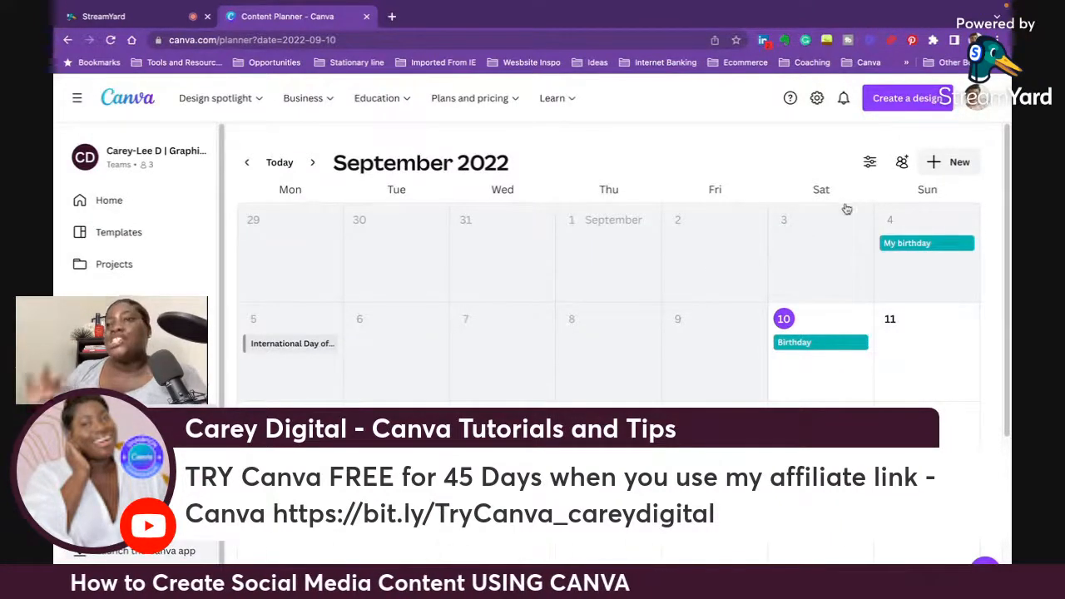
# Step: Review the social media channels that can be shared with the team in the Content Planner, and close the sharing dialog unchanged
pyautogui.click(901, 165)
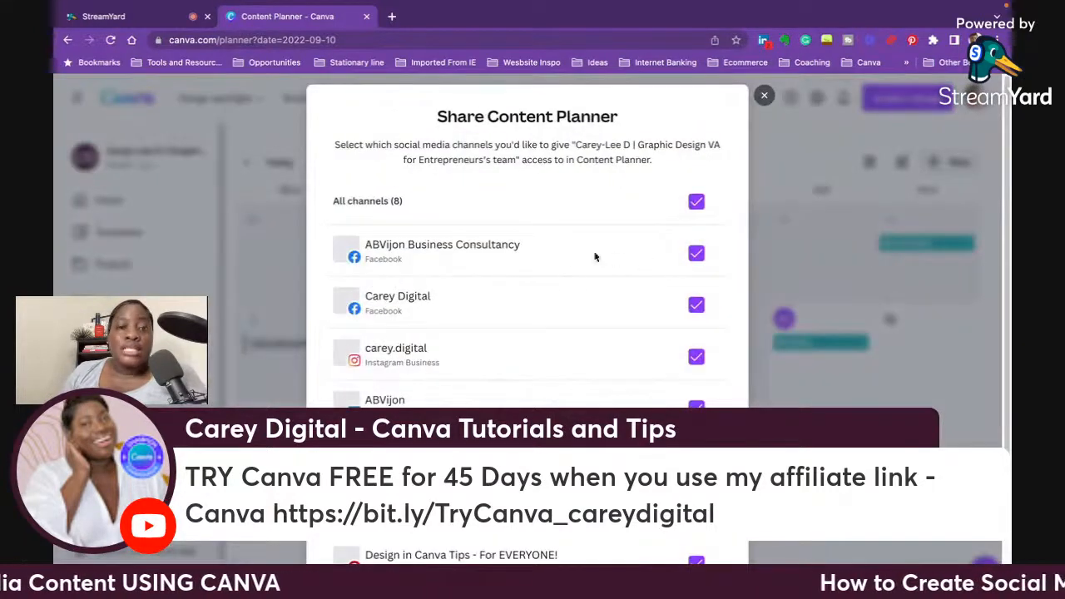
pyautogui.scroll(-2, 553, 316)
pyautogui.scroll(2, 545, 280)
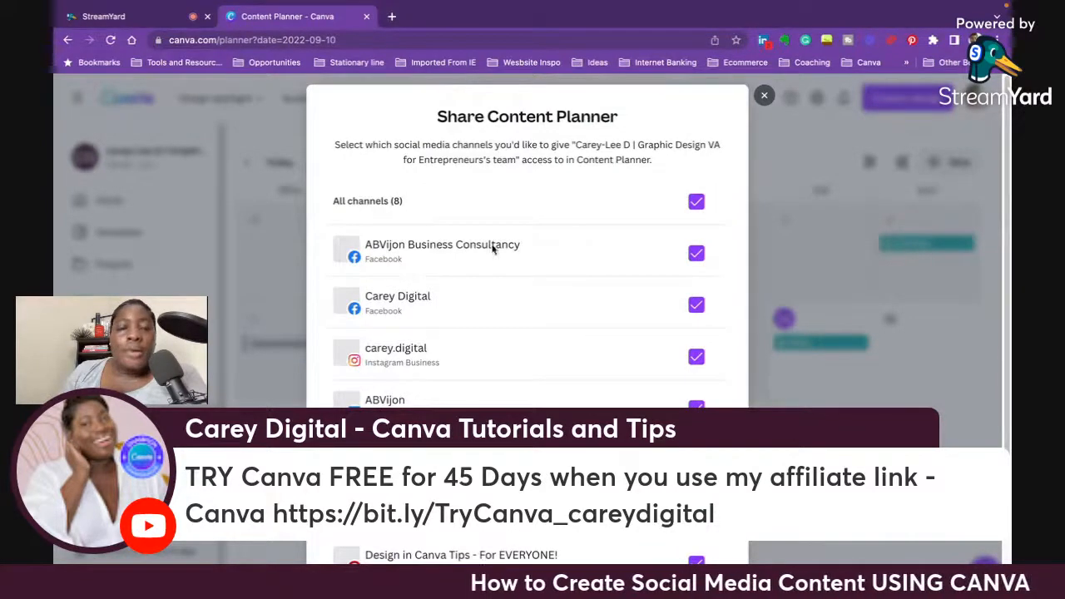
pyautogui.scroll(-2, 590, 241)
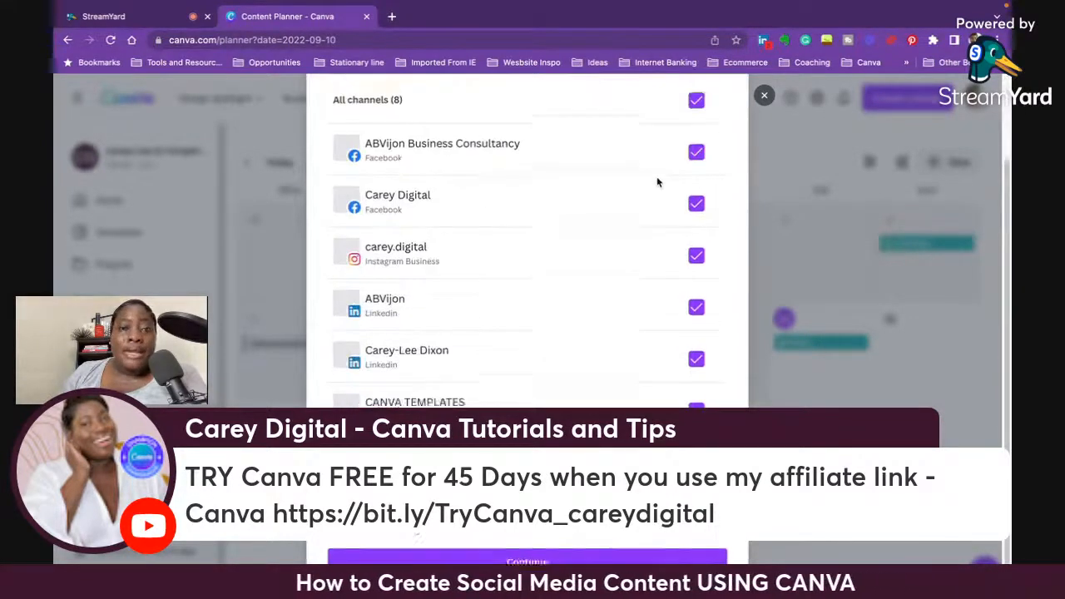
pyautogui.scroll(2, 661, 180)
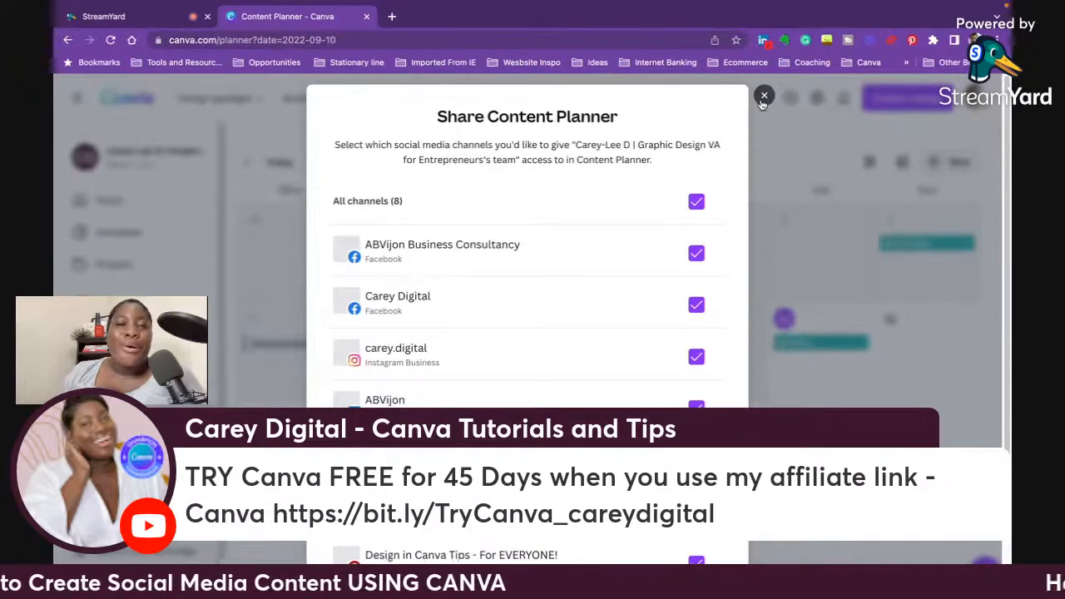
pyautogui.click(763, 96)
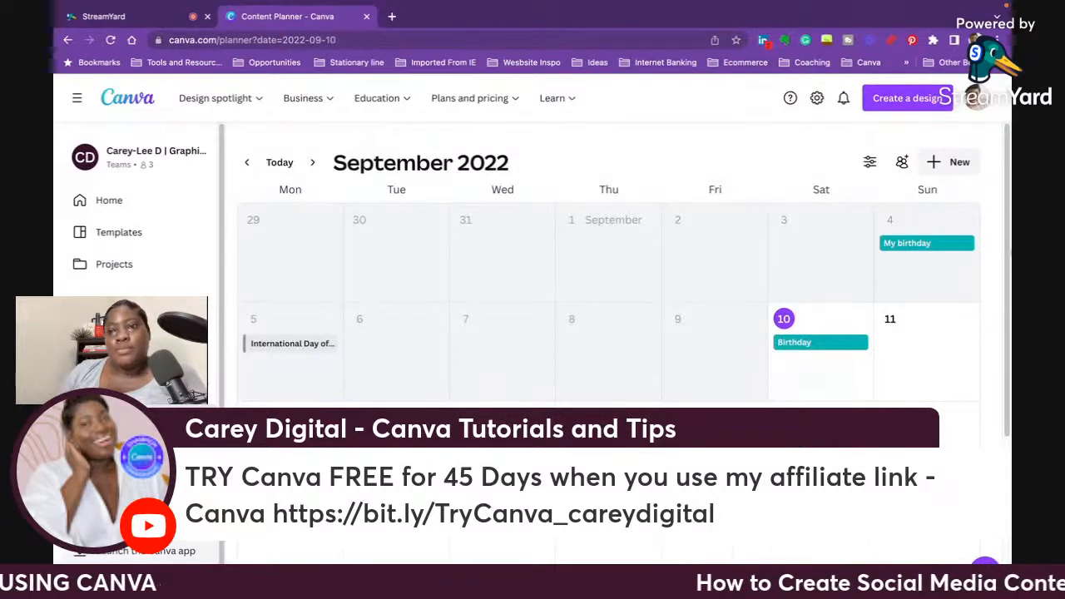
# Step: Create a blank Instagram Post design from the Birthday event on 10 September
pyautogui.click(818, 345)
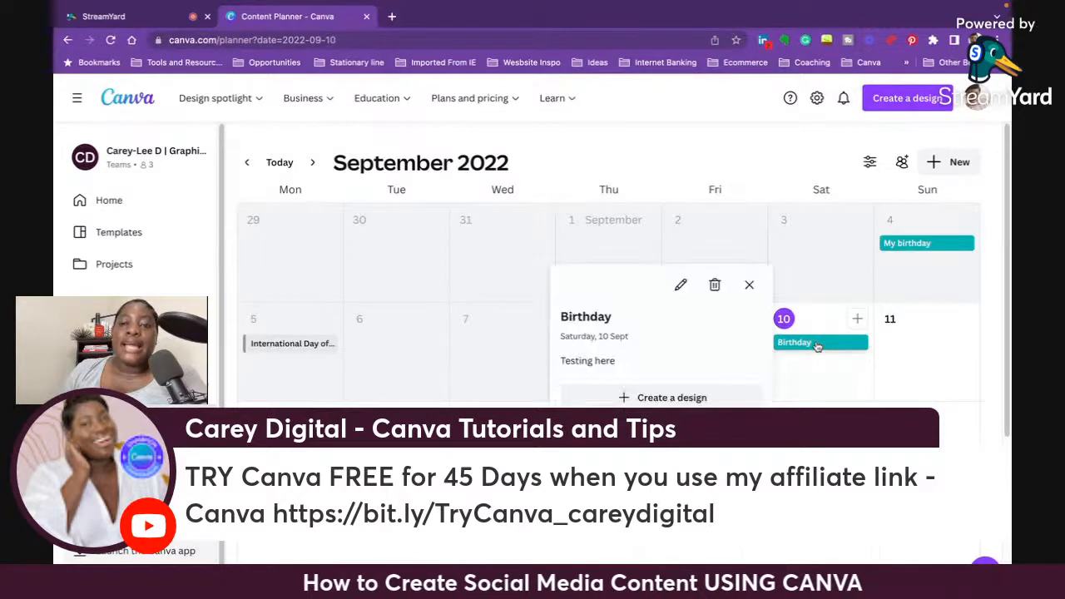
pyautogui.click(672, 397)
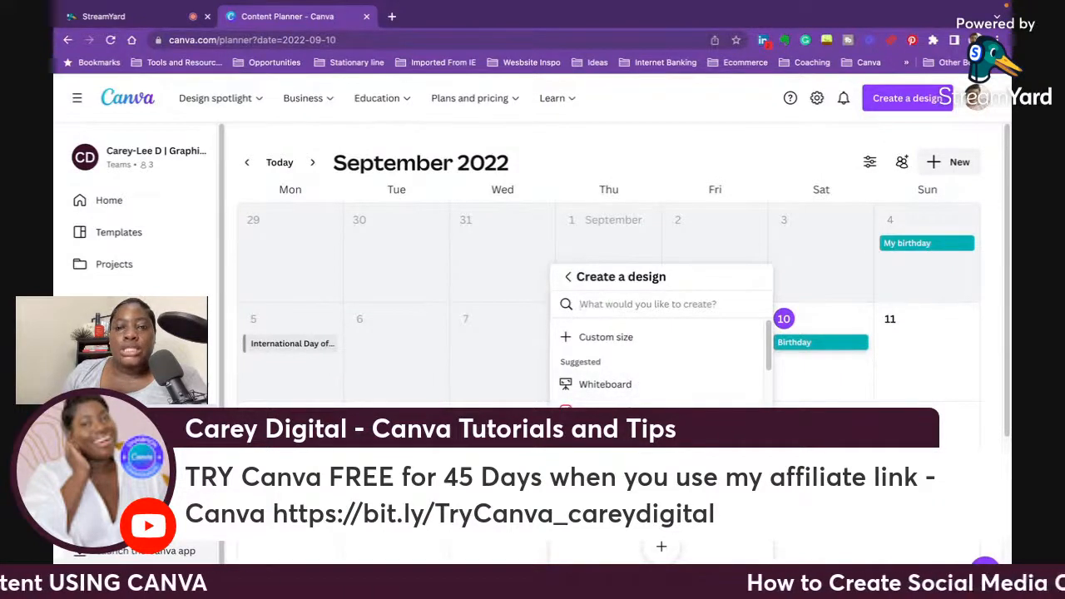
pyautogui.click(640, 412)
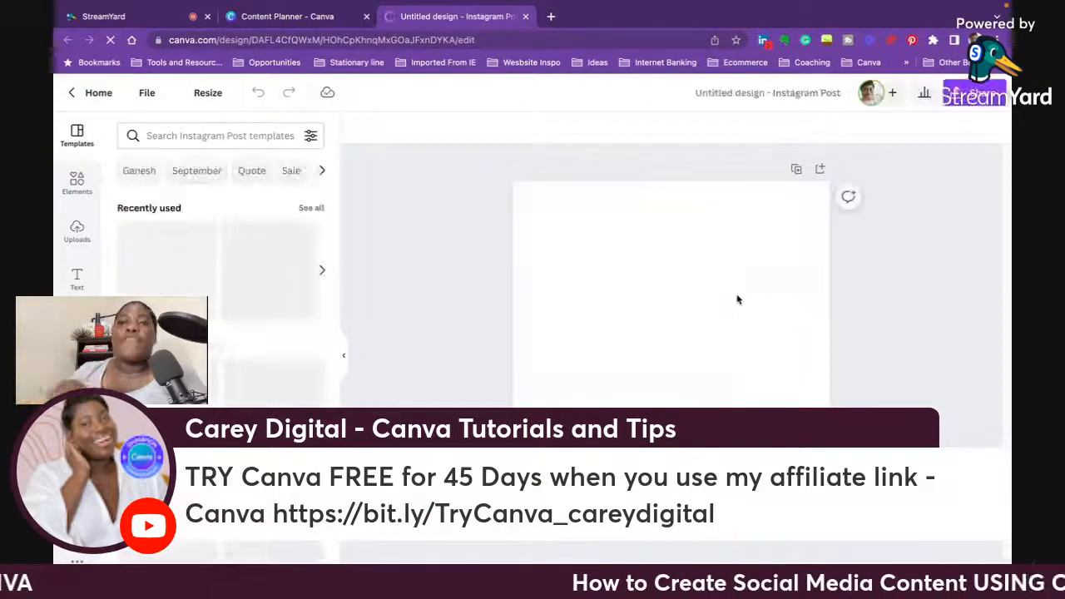
pyautogui.click(737, 299)
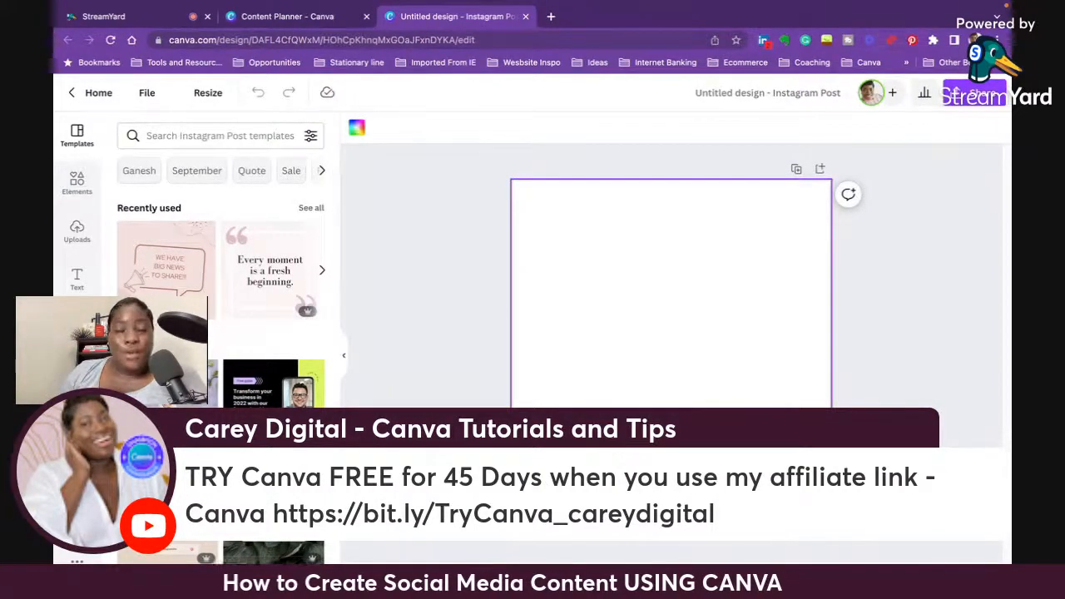
# Step: Move the Logos and Folders shortcuts to More and return to the Instagram Post templates
pyautogui.click(77, 377)
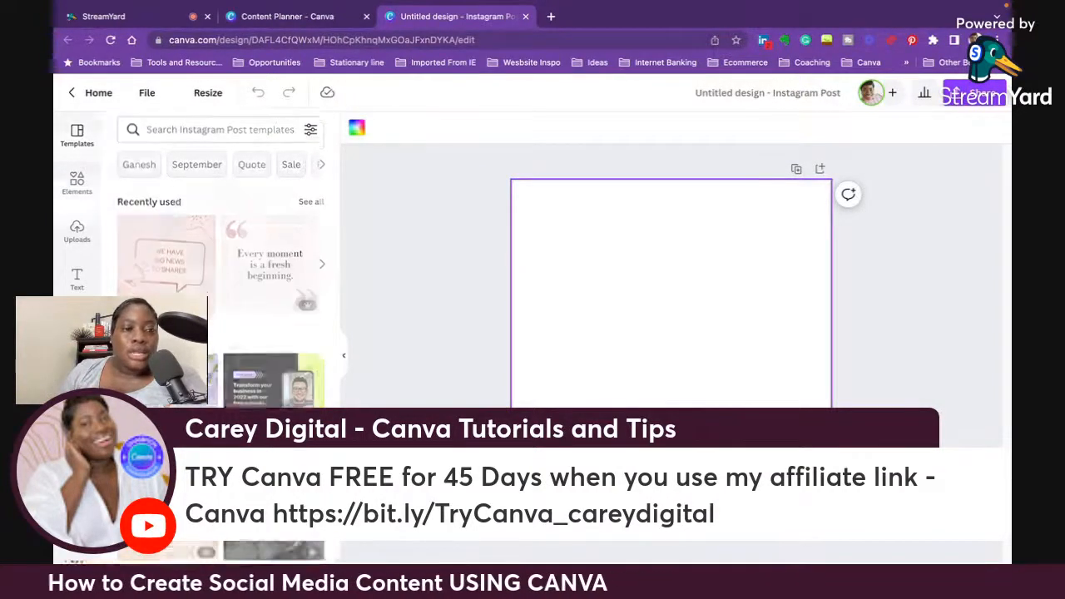
pyautogui.click(76, 424)
pyautogui.click(76, 472)
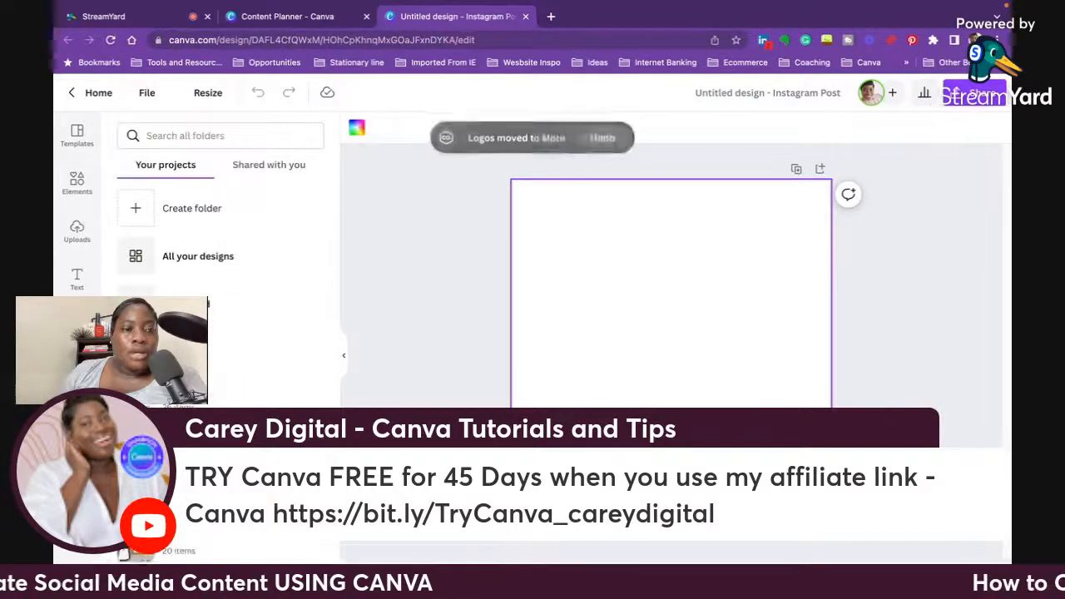
pyautogui.click(90, 368)
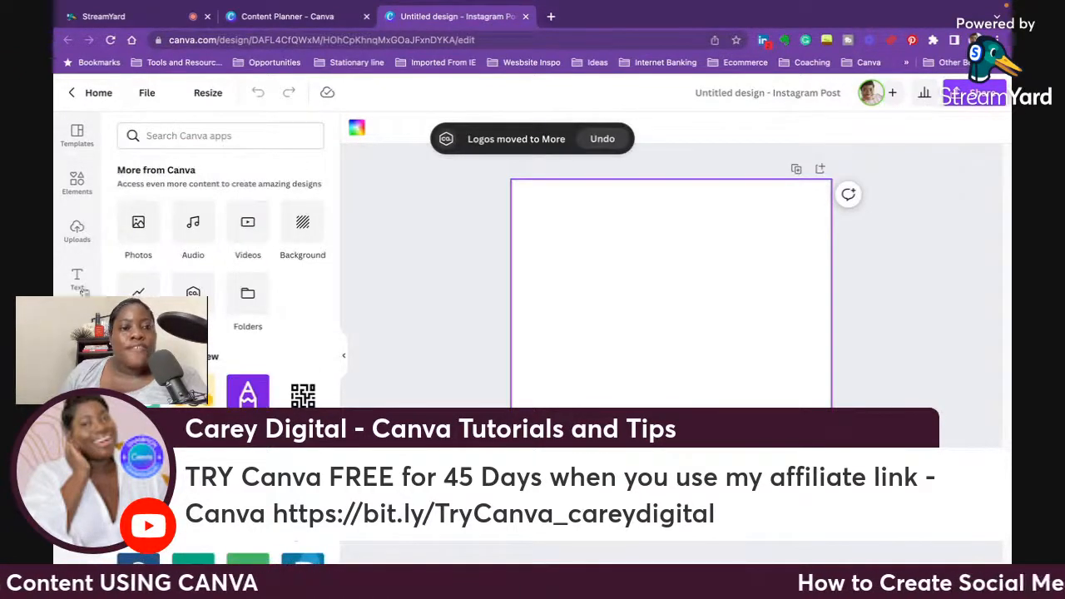
pyautogui.click(76, 135)
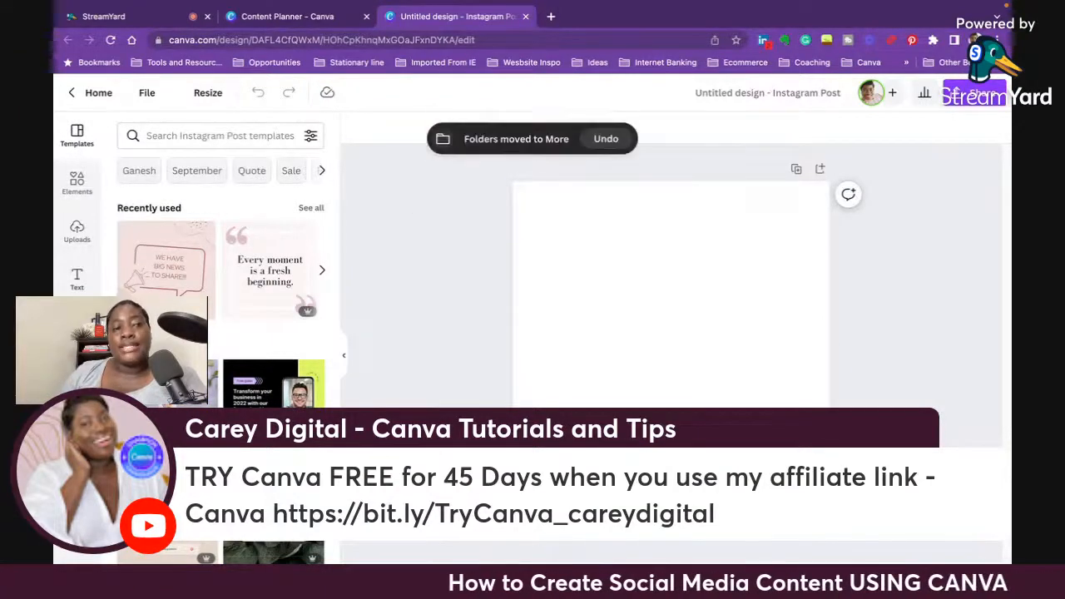
pyautogui.click(76, 178)
pyautogui.click(77, 231)
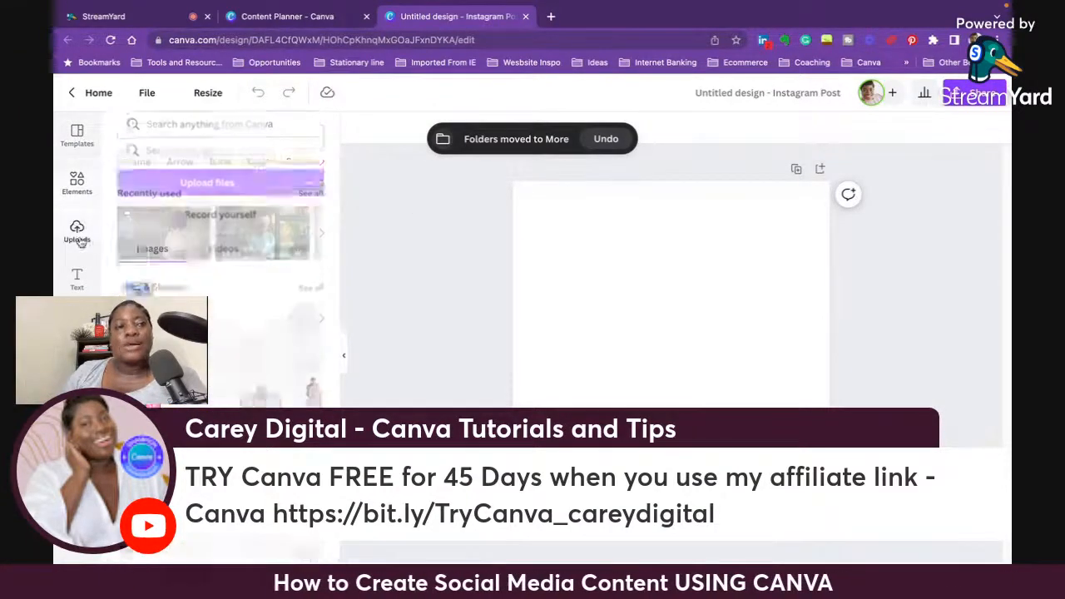
pyautogui.click(75, 279)
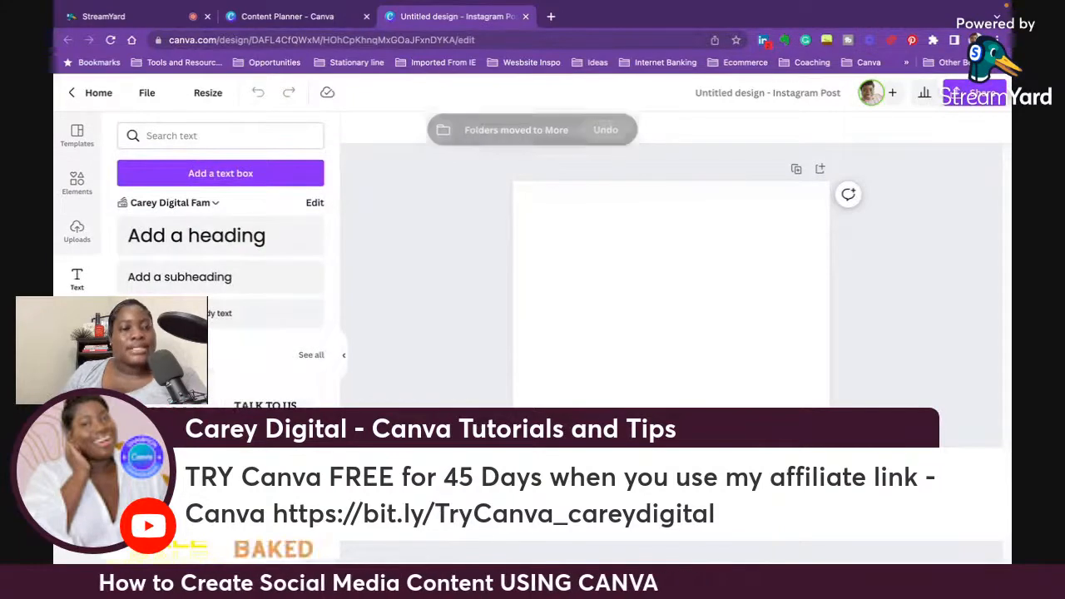
pyautogui.click(76, 327)
pyautogui.click(76, 375)
# Step: Find the TESTING CAREY DIGITAL folder by searching for "testing" and apply its Instagram Live design to the blank page
pyautogui.click(77, 423)
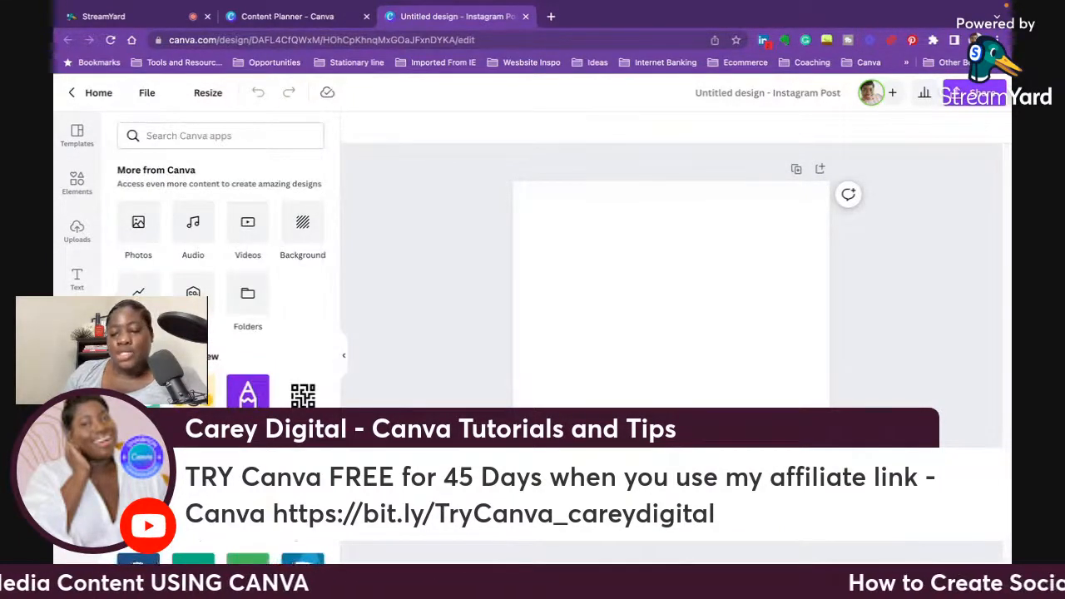
pyautogui.click(248, 301)
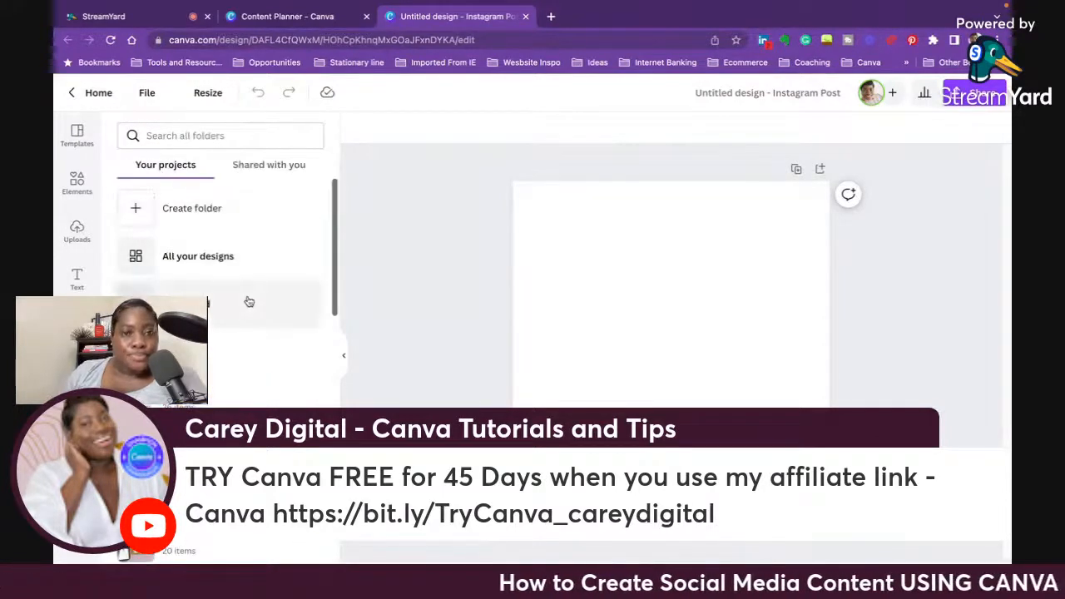
pyautogui.click(192, 135)
pyautogui.write('testing')
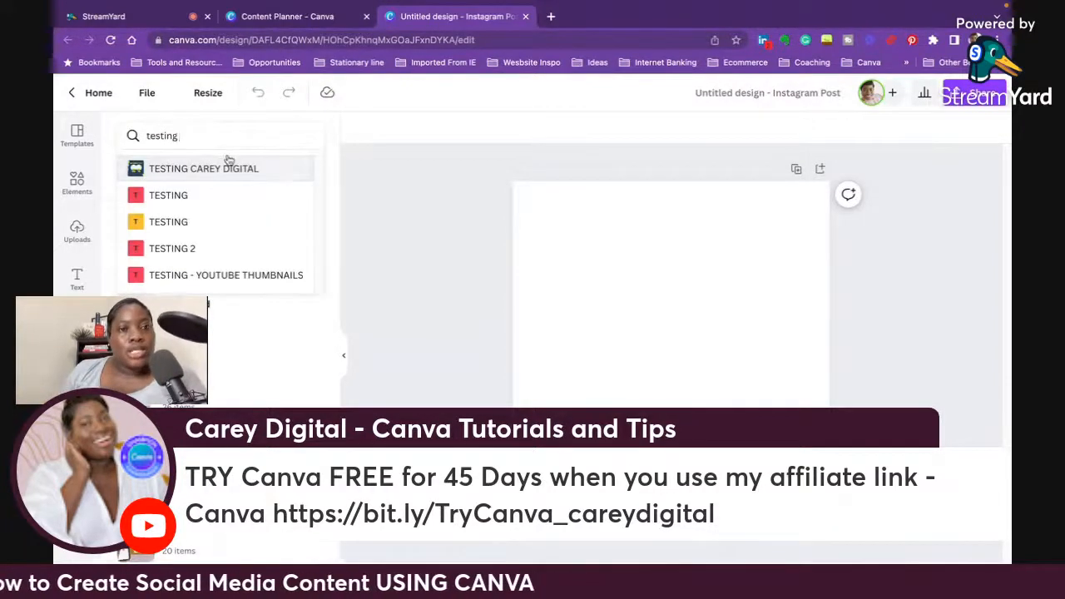
pyautogui.click(229, 167)
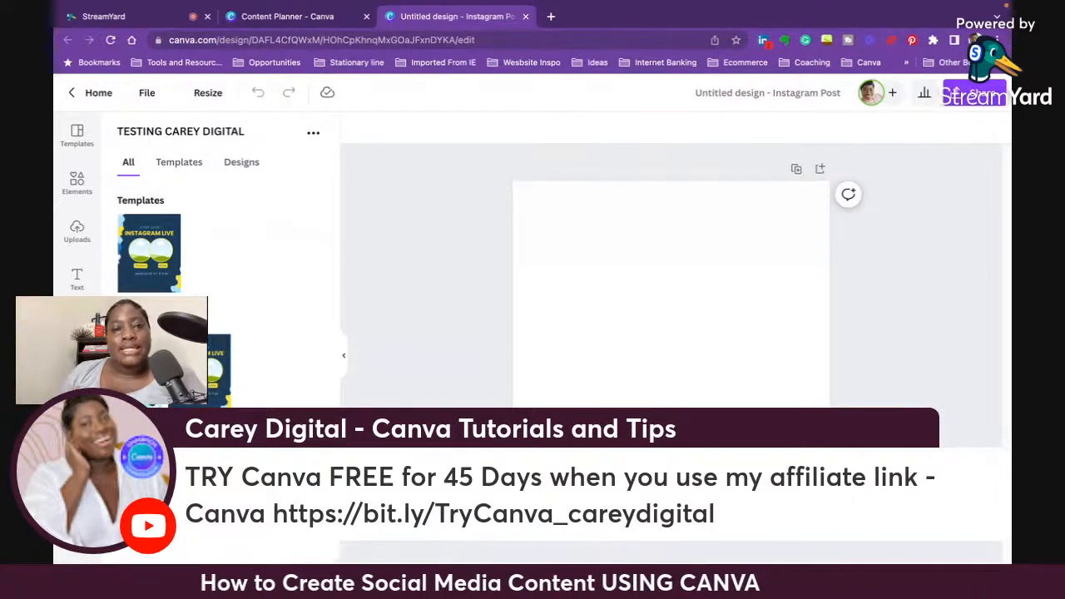
pyautogui.click(221, 404)
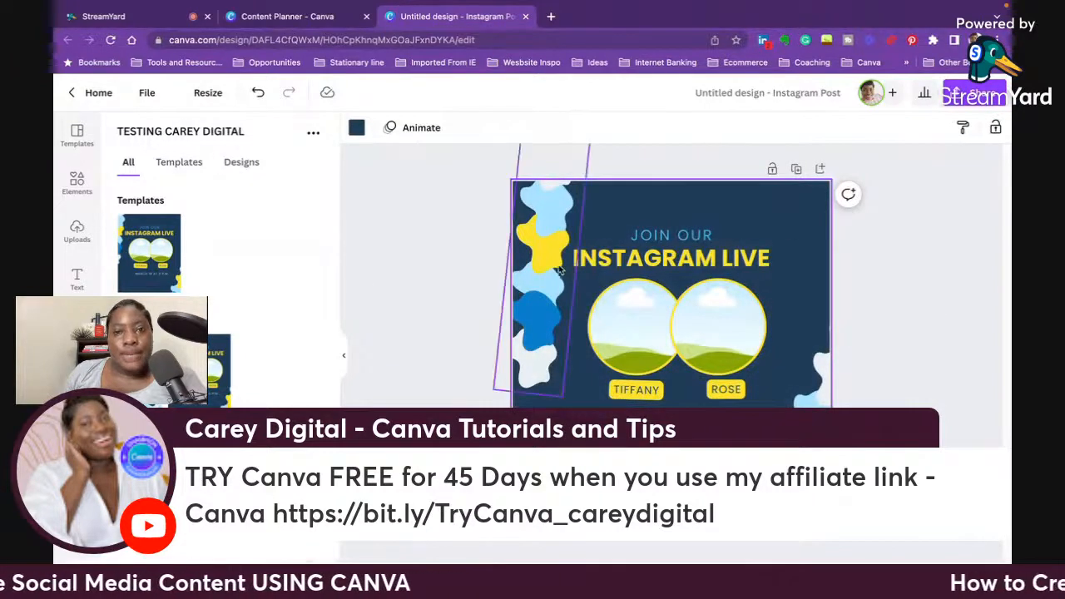
# Step: Move the decorative blob shapes at the page's left edge and lower-right corner further outward, off the page
pyautogui.moveTo(551, 265); pyautogui.dragTo(529, 238)
pyautogui.moveTo(819, 384); pyautogui.dragTo(836, 414)
pyautogui.click(804, 268)
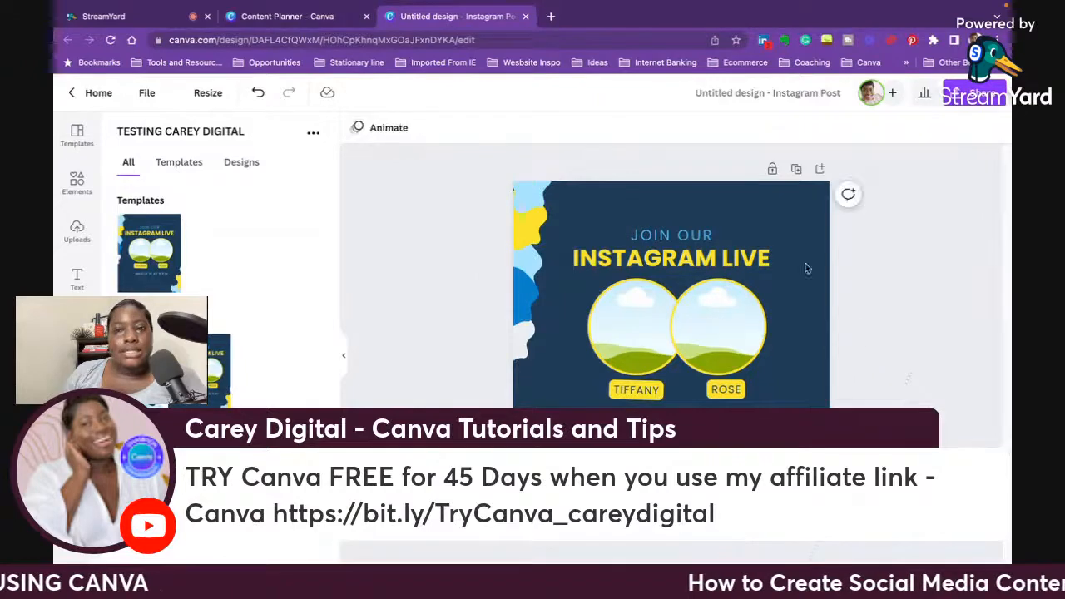
# Step: Fill the two circular frames with the two recently used stock videos of women, the 7-second one first, then the 18-second one
pyautogui.click(77, 232)
pyautogui.click(77, 183)
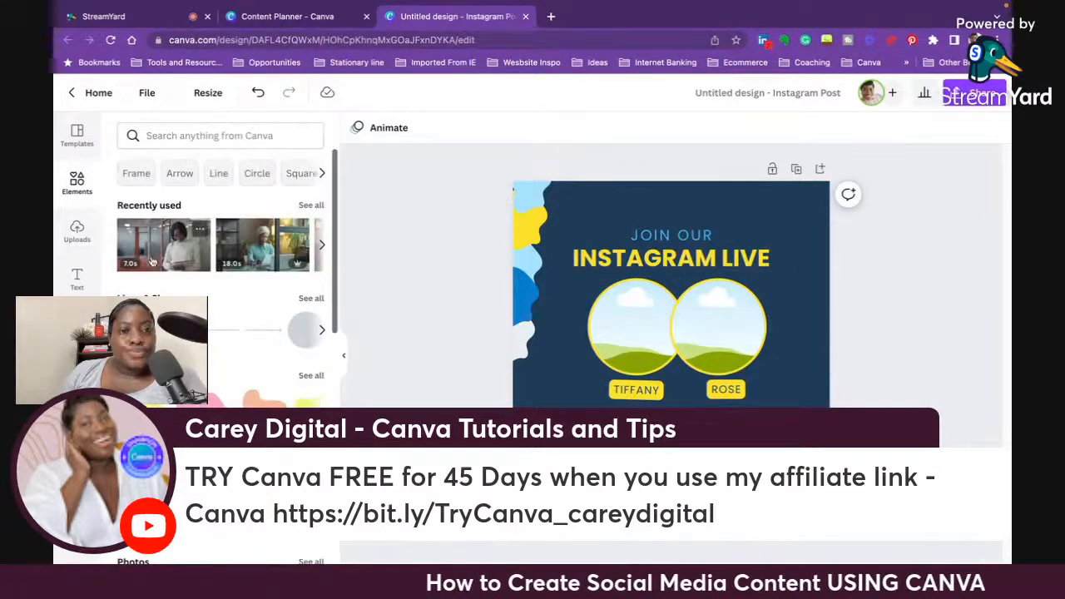
pyautogui.scroll(-8, 220, 274)
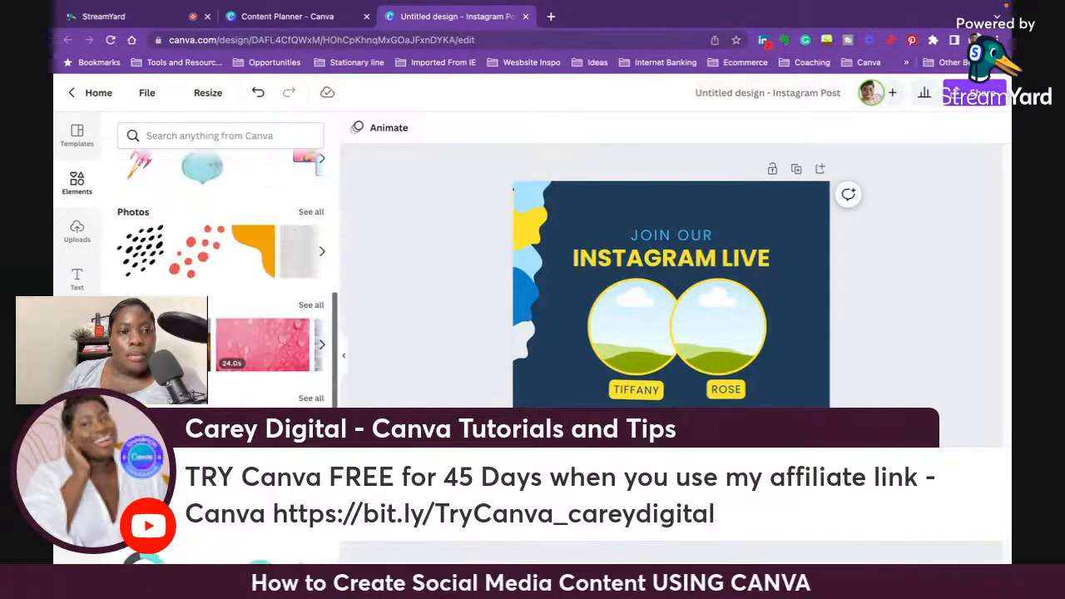
pyautogui.scroll(3, 220, 274)
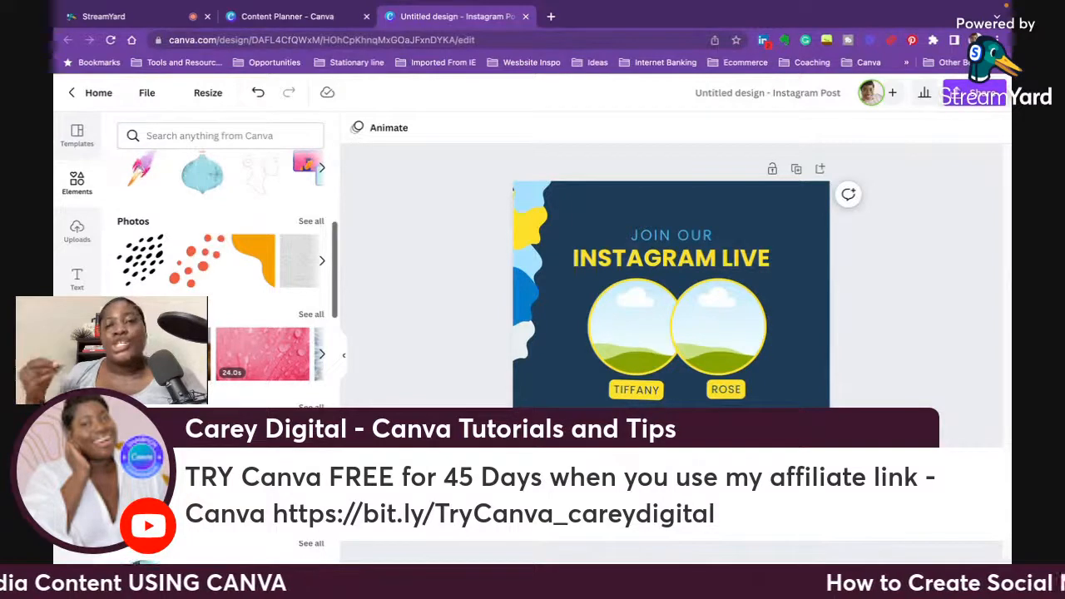
pyautogui.scroll(6, 221, 258)
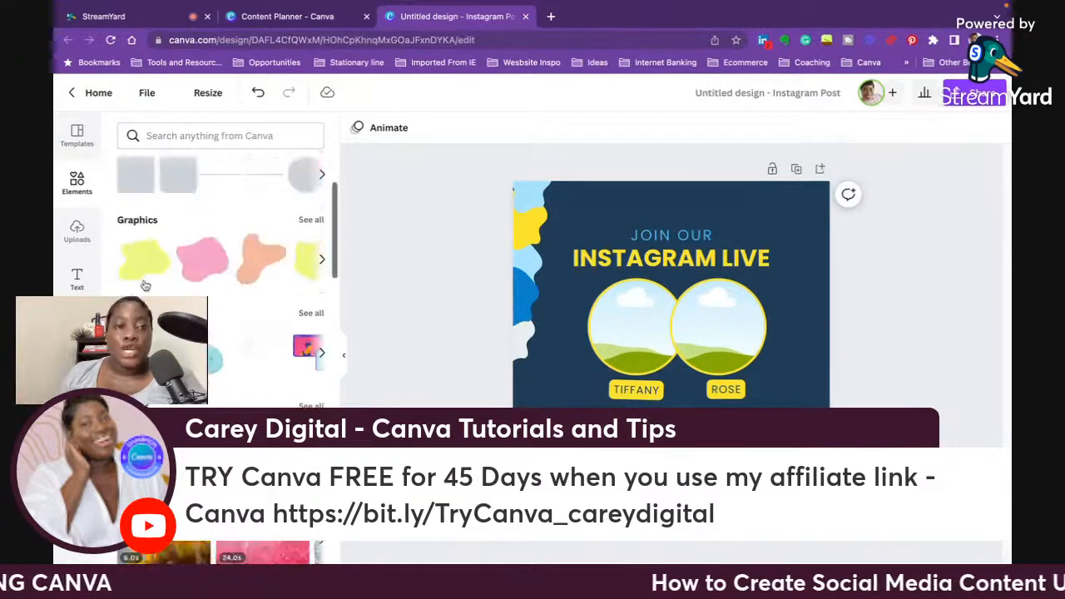
pyautogui.moveTo(568, 268); pyautogui.dragTo(632, 324)
pyautogui.moveTo(262, 245); pyautogui.dragTo(748, 326)
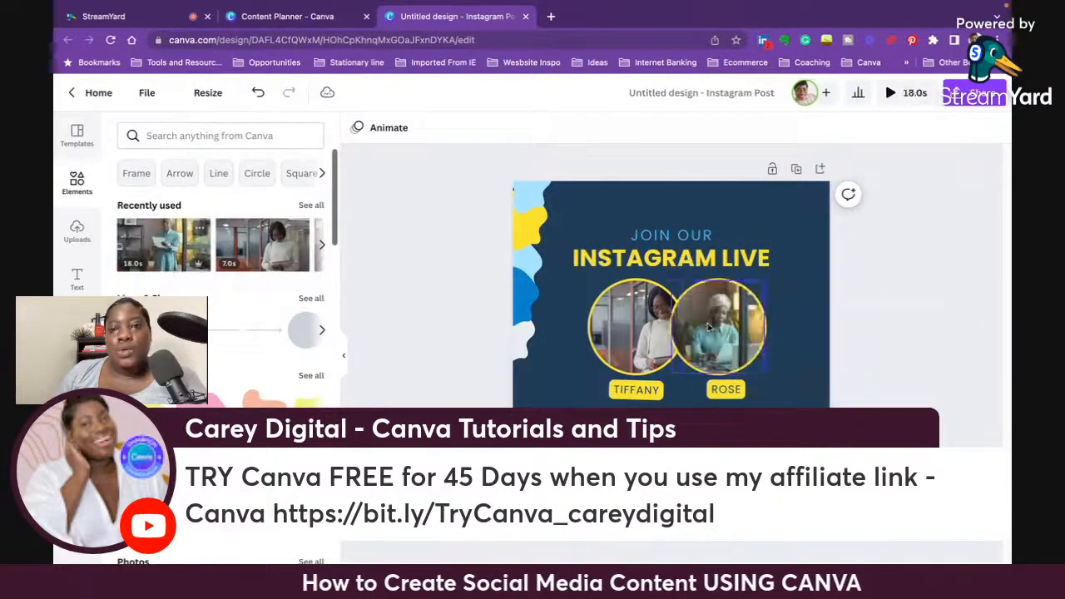
pyautogui.click(643, 308)
pyautogui.moveTo(643, 308); pyautogui.dragTo(618, 306)
pyautogui.click(258, 94)
# Step: Reposition the video inside the first circular frame so that the woman is centred in the circle
pyautogui.doubleClick(622, 307)
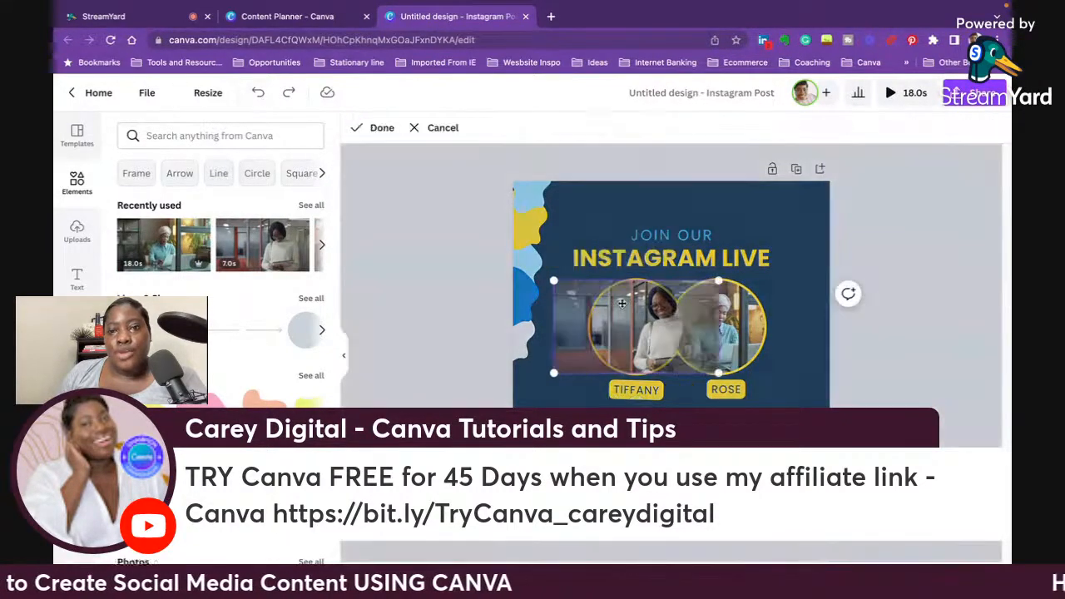
pyautogui.moveTo(555, 308); pyautogui.dragTo(562, 308)
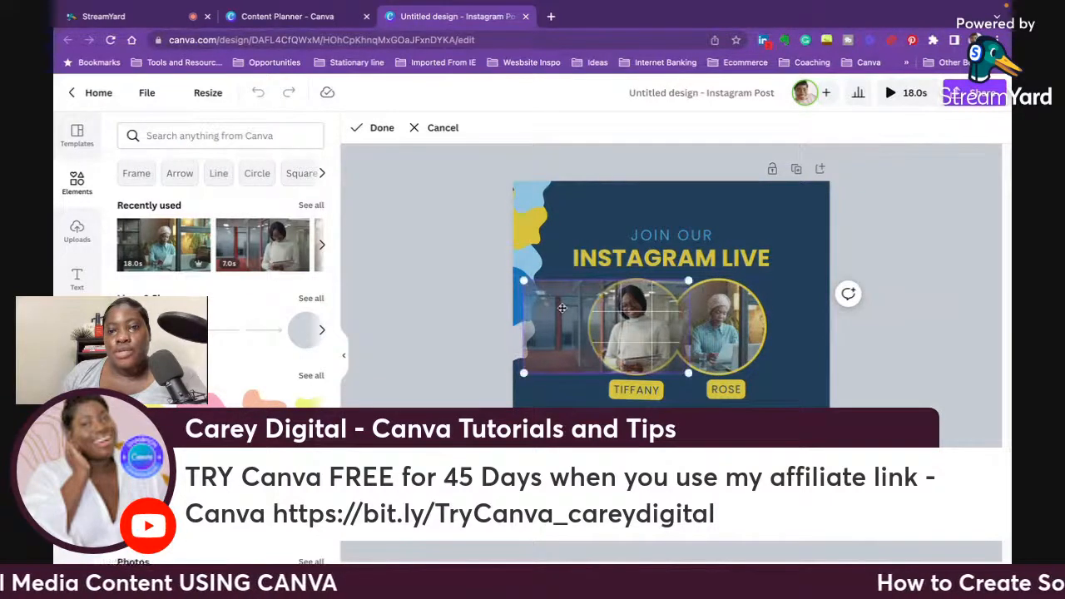
pyautogui.press('Return')
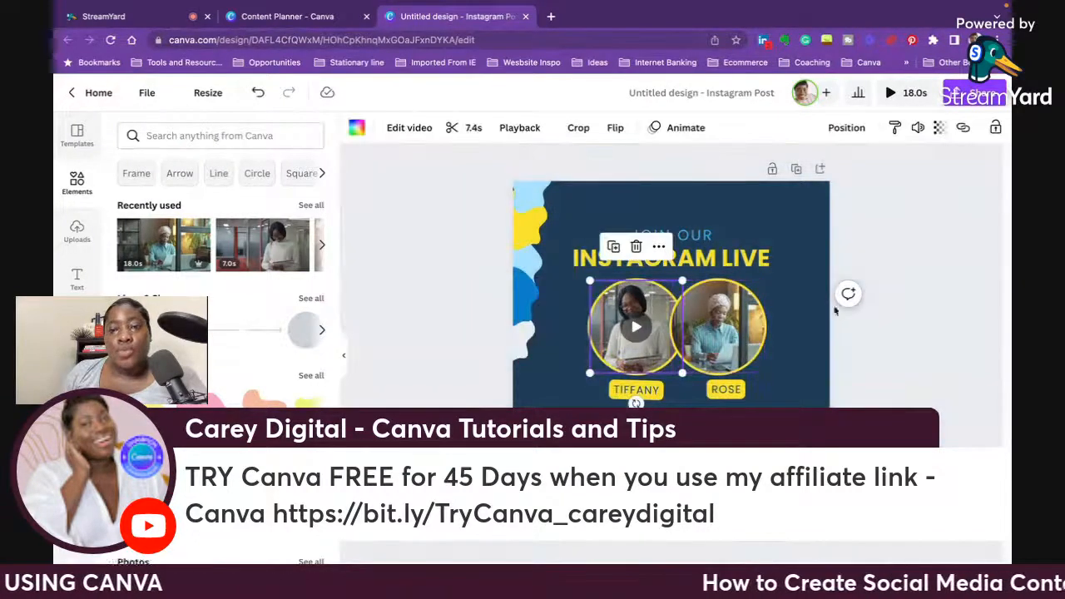
pyautogui.click(935, 371)
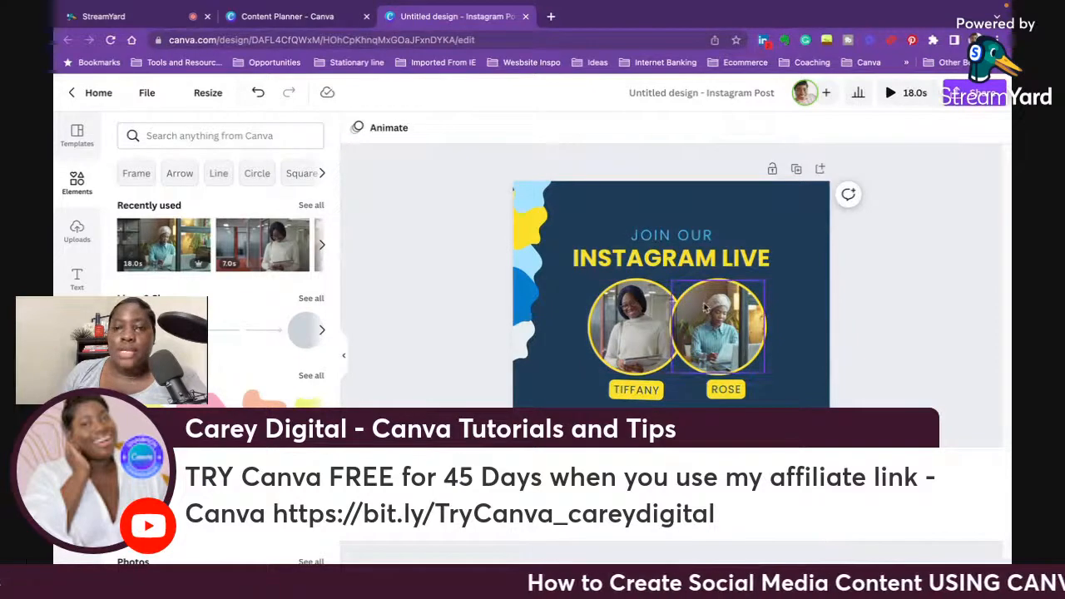
# Step: Reposition the video inside the second circular frame, shifting the woman slightly towards the first circle
pyautogui.doubleClick(704, 303)
pyautogui.moveTo(706, 303)
pyautogui.mouseDown()
pyautogui.moveTo(673, 304)
pyautogui.moveTo(714, 304)
pyautogui.moveTo(700, 304)
pyautogui.mouseUp()
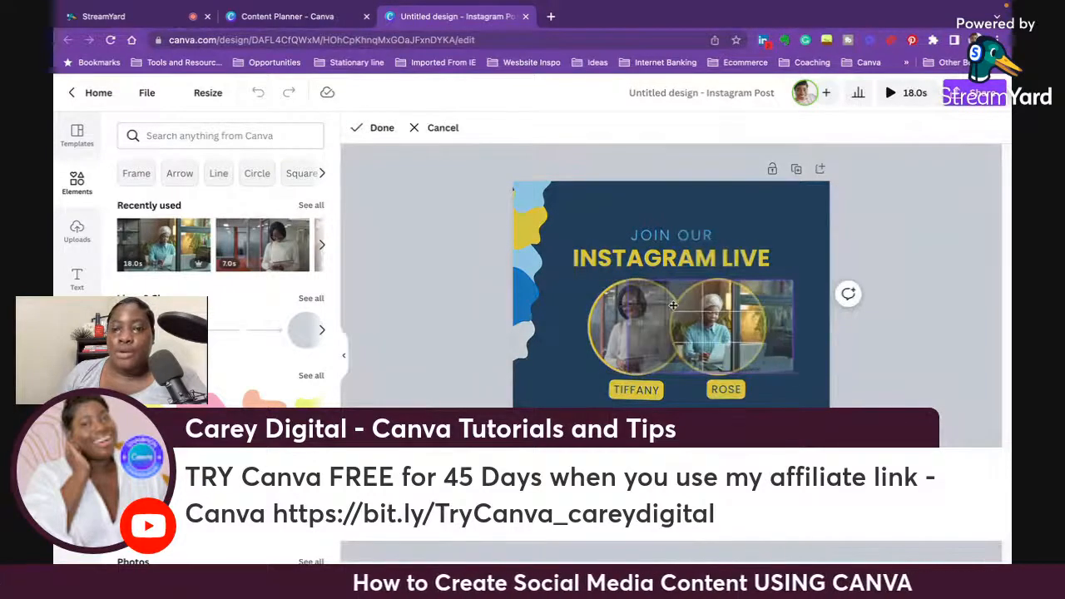
pyautogui.click(921, 321)
pyautogui.click(927, 265)
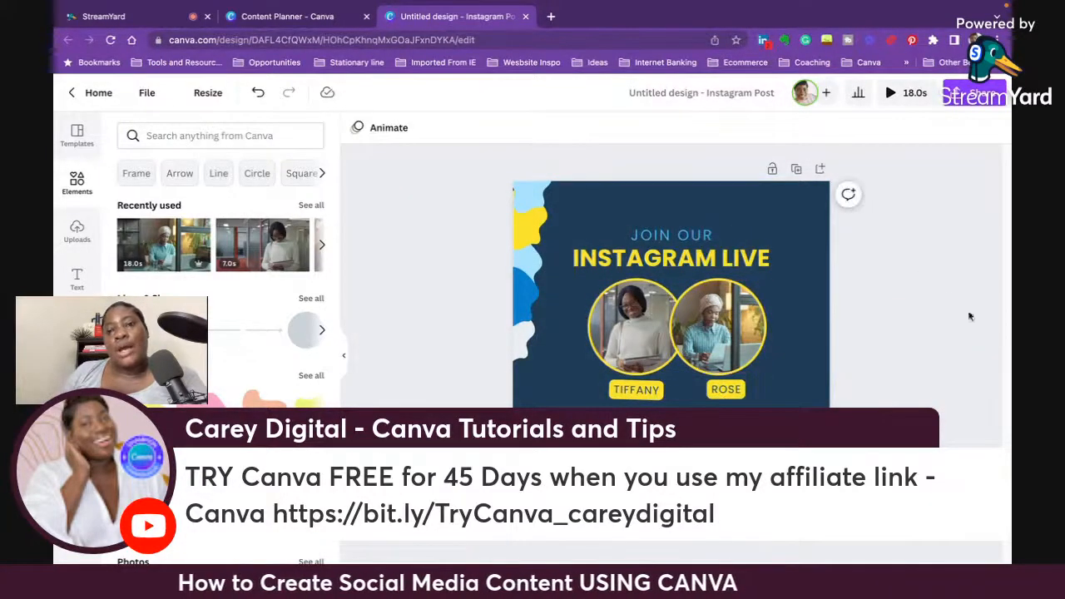
# Step: Shrink the blob group at the page's lower-right corner and move it further outward into the corner
pyautogui.click(834, 443)
pyautogui.moveTo(833, 442); pyautogui.dragTo(823, 375)
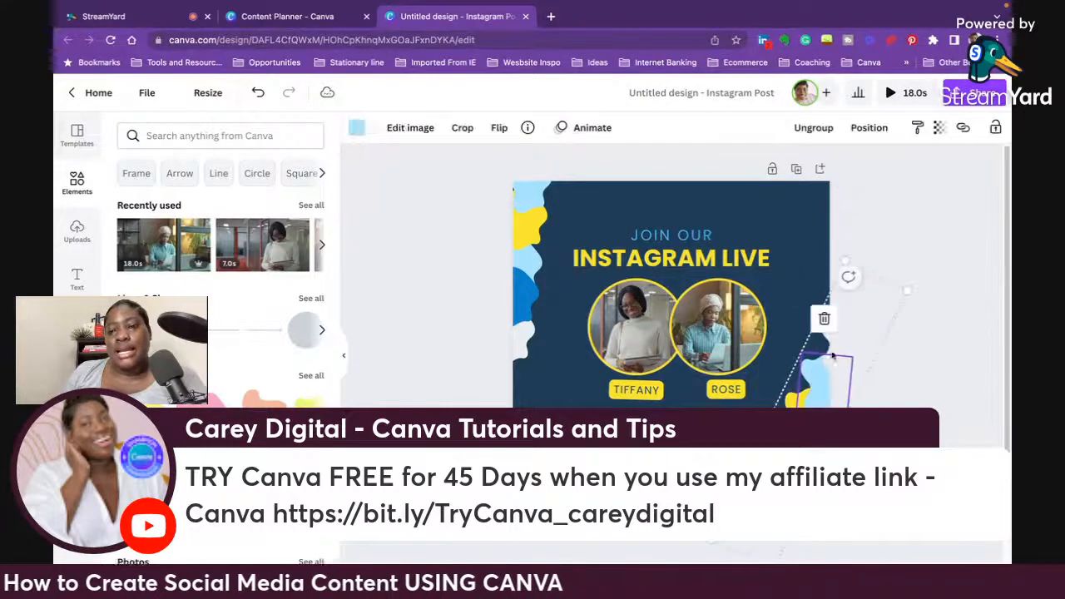
pyautogui.moveTo(907, 290); pyautogui.dragTo(879, 327)
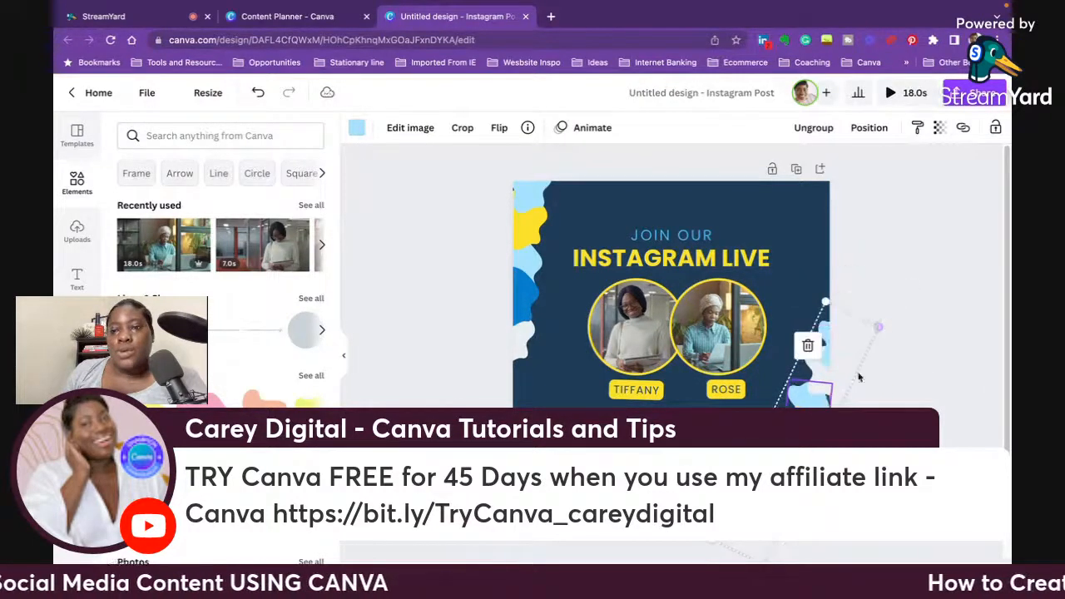
pyautogui.moveTo(805, 431); pyautogui.dragTo(831, 480)
pyautogui.click(881, 297)
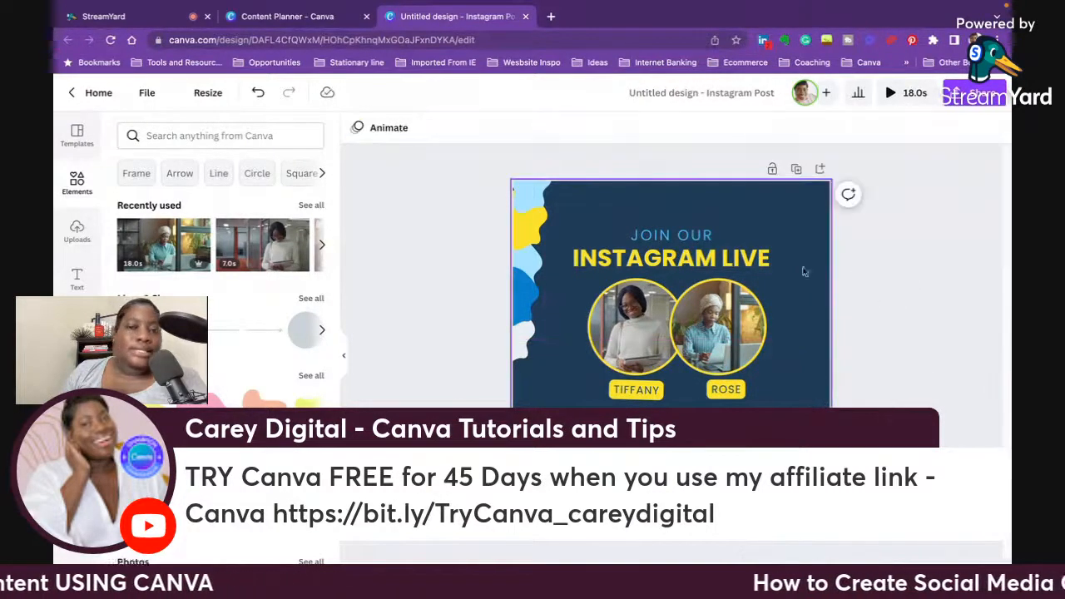
# Step: Open the Schedule form for the design through the options for sharing on social
pyautogui.click(972, 93)
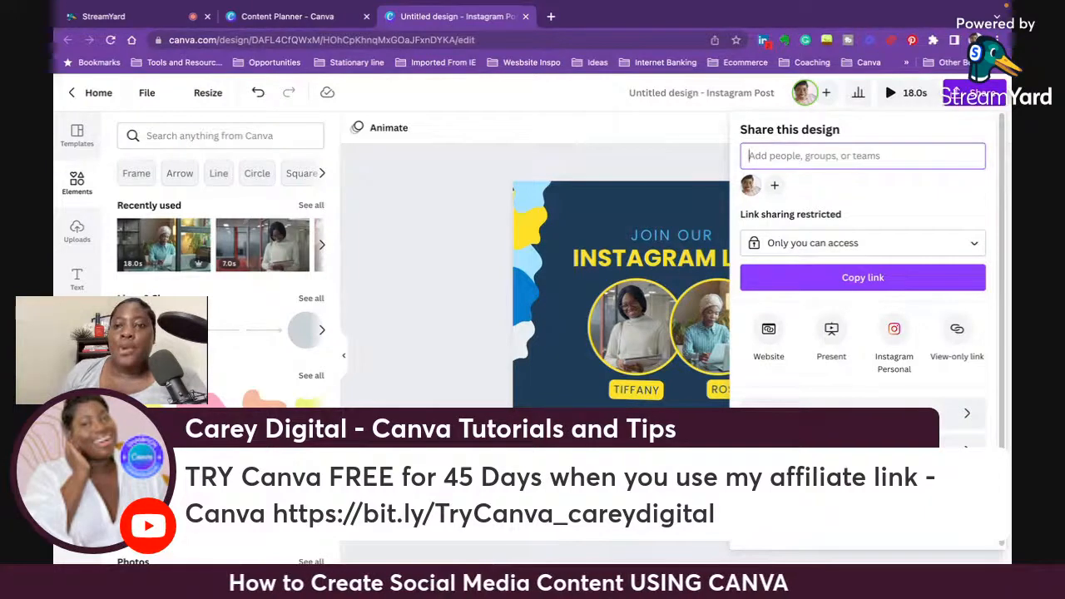
pyautogui.click(968, 455)
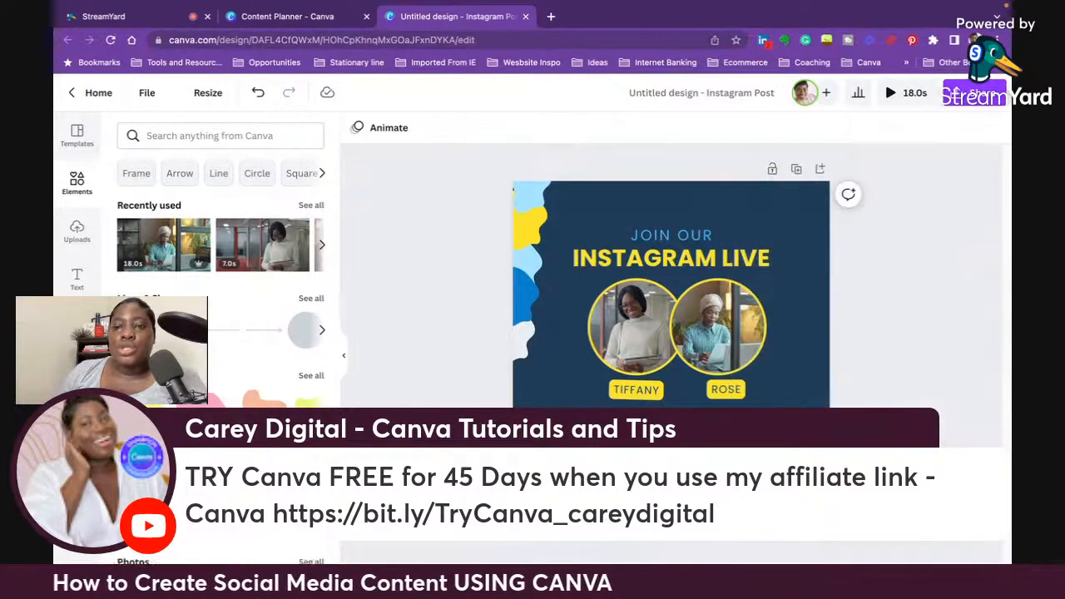
pyautogui.click(975, 93)
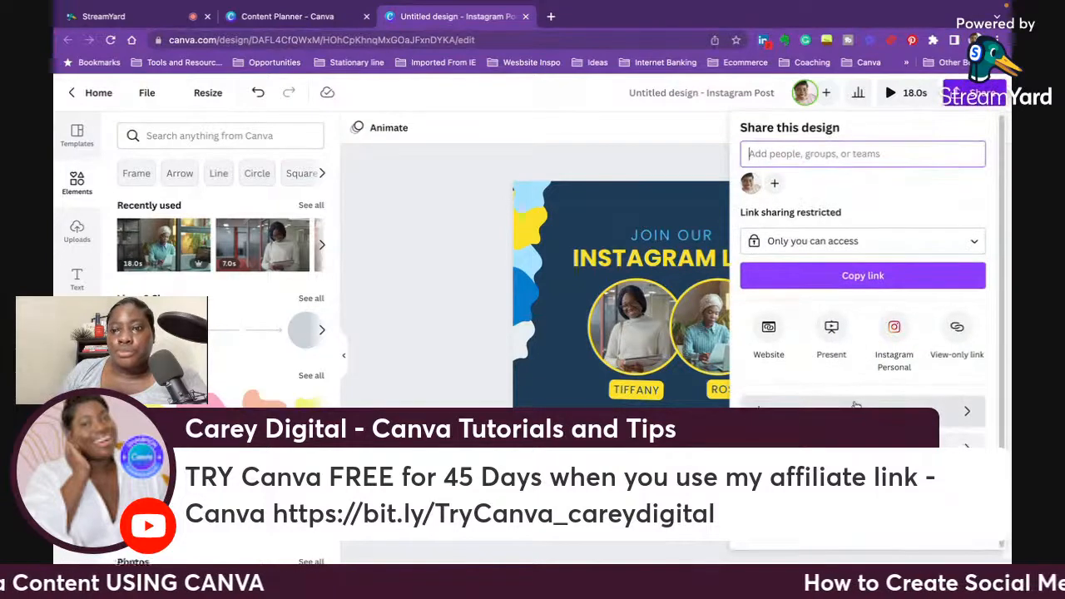
pyautogui.click(907, 450)
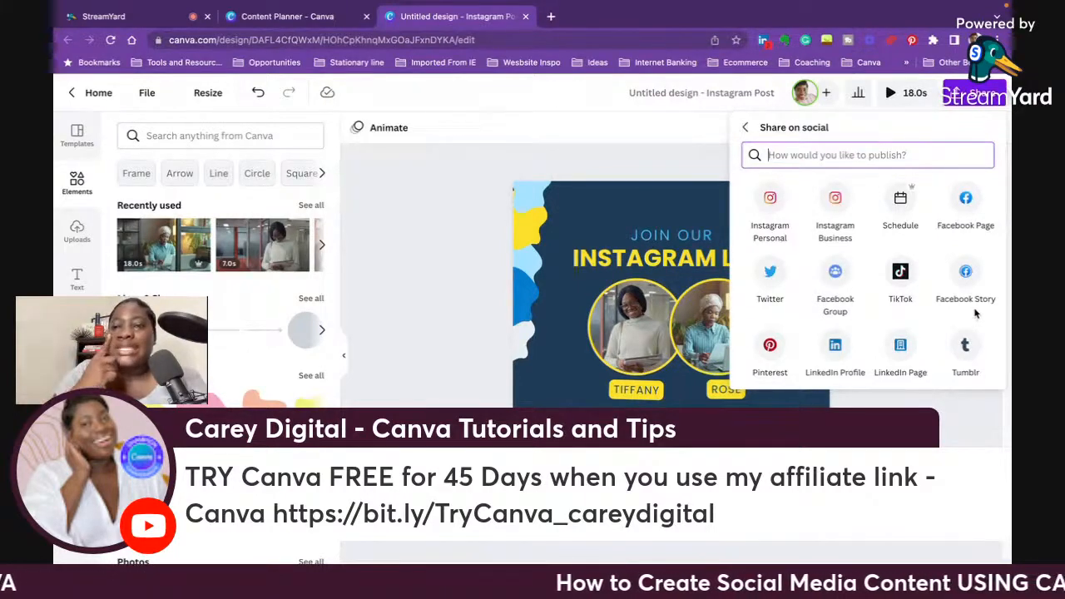
pyautogui.click(905, 200)
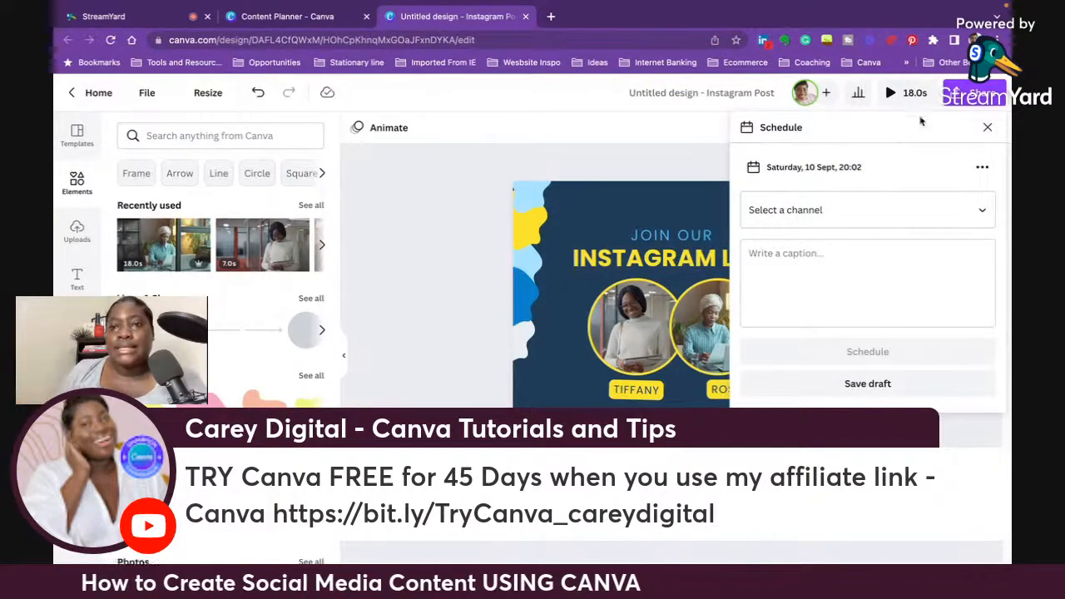
# Step: Choose the carey.digital Instagram account as the posting channel and keep MP4 Video as the file format
pyautogui.click(961, 211)
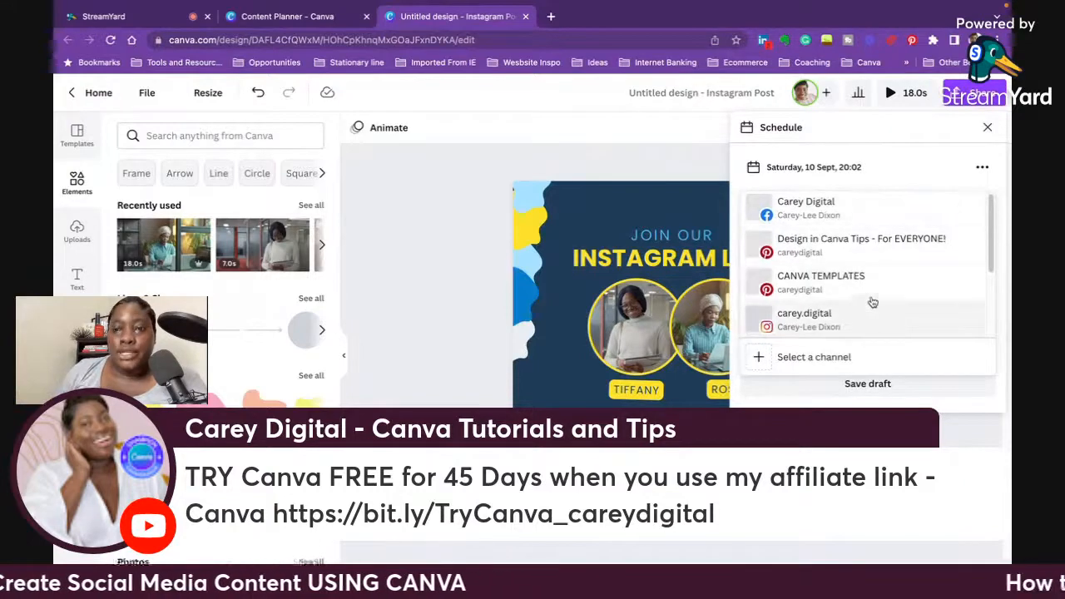
pyautogui.scroll(-3, 869, 287)
pyautogui.scroll(3, 865, 262)
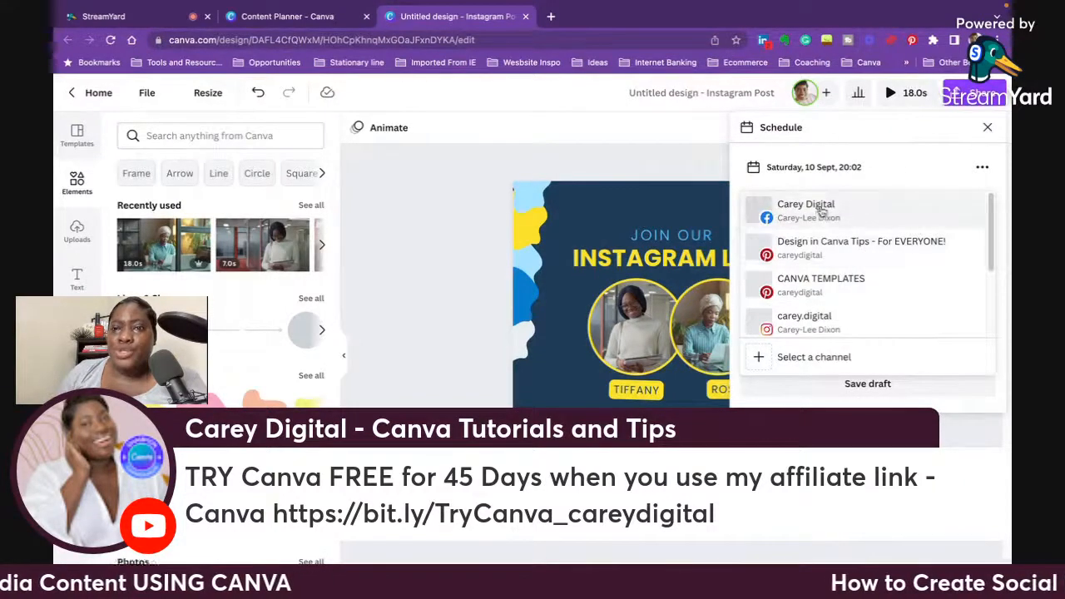
pyautogui.scroll(-1, 856, 258)
pyautogui.click(826, 283)
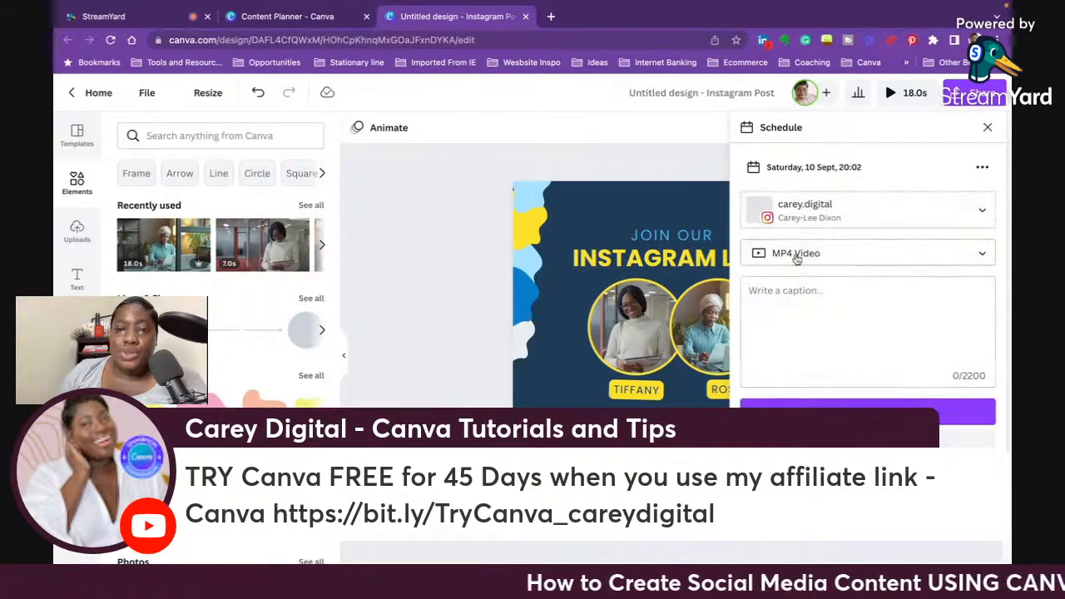
pyautogui.click(905, 256)
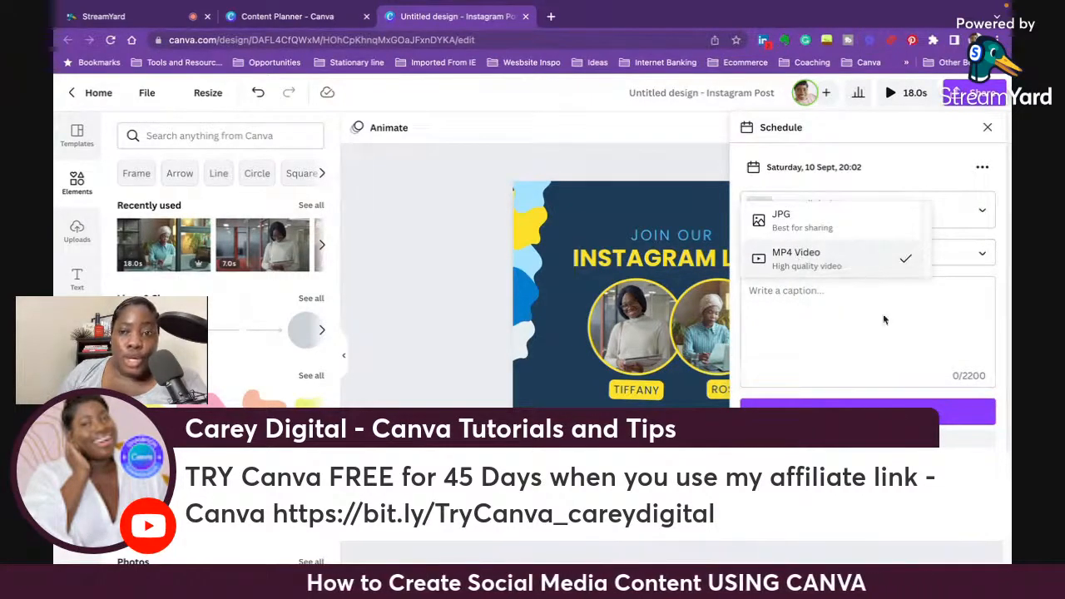
pyautogui.click(853, 264)
# Step: Enter the caption "Your caption goes here" and schedule the post
pyautogui.click(803, 308)
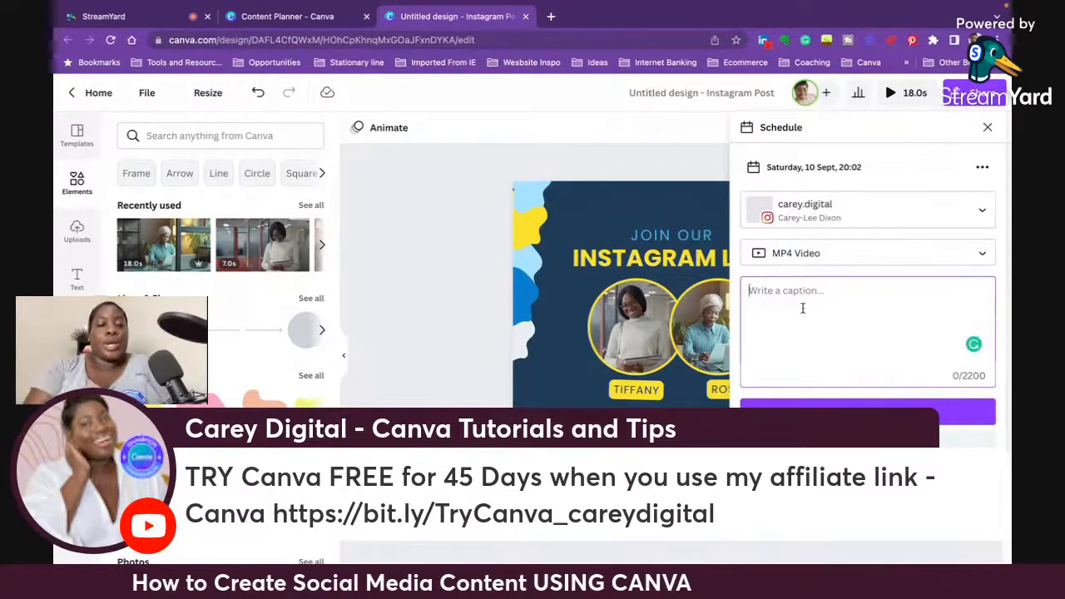
pyautogui.write('Your capti')
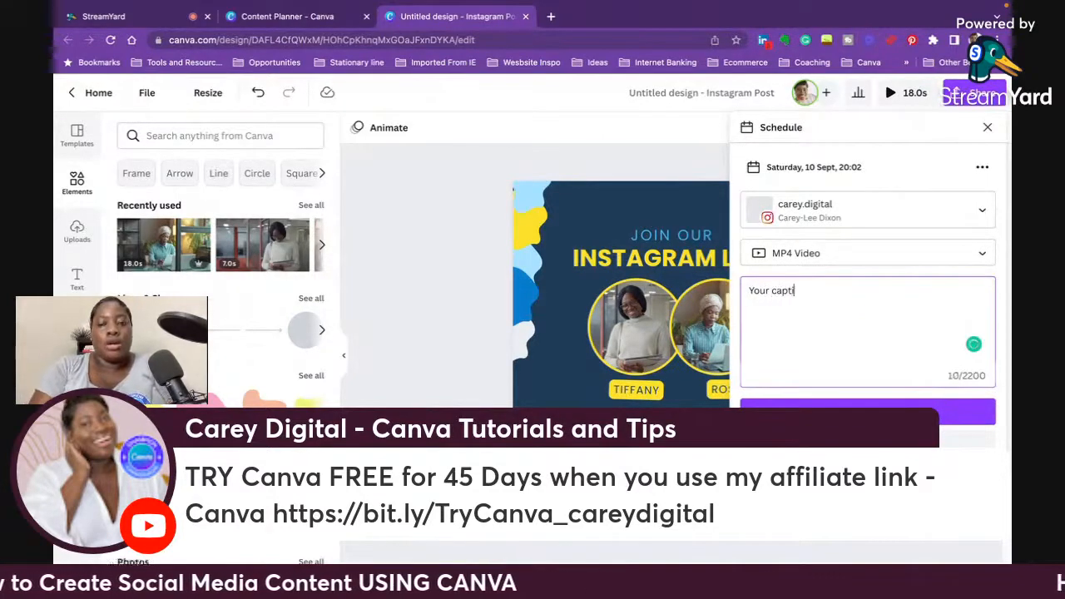
pyautogui.write('on goes here')
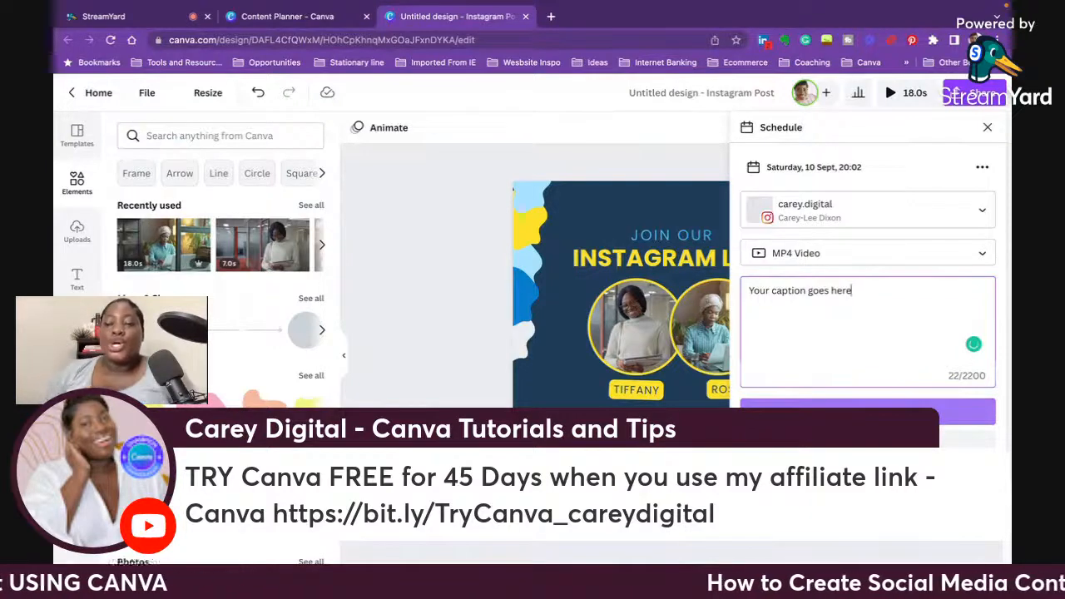
pyautogui.click(866, 413)
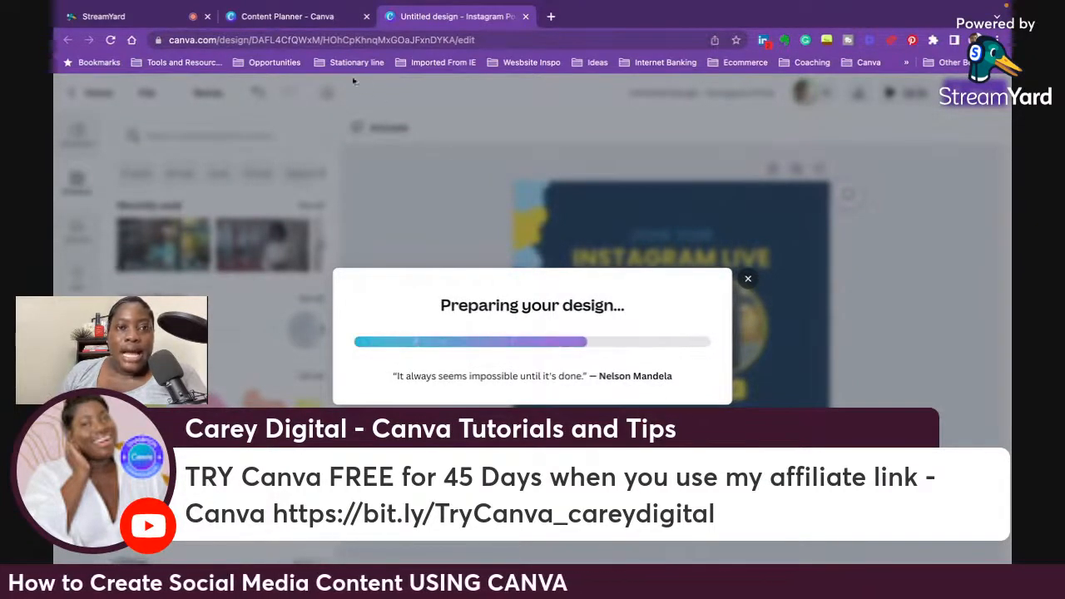
# Step: Return to the Content Planner, dismiss the Birthday event details and open the scheduled Instagram post on 10 September
pyautogui.click(285, 18)
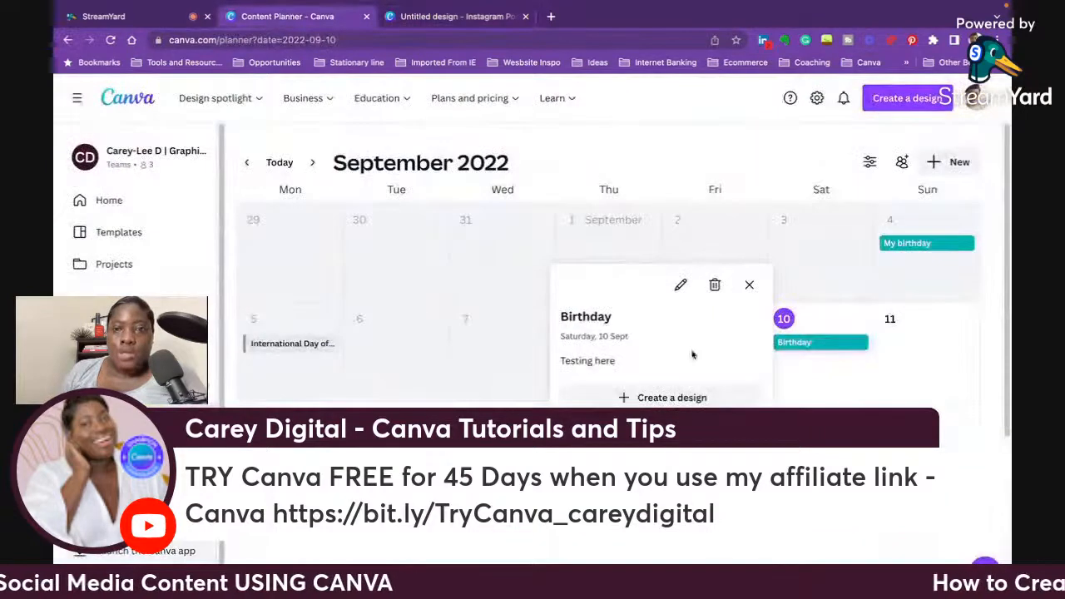
pyautogui.click(775, 175)
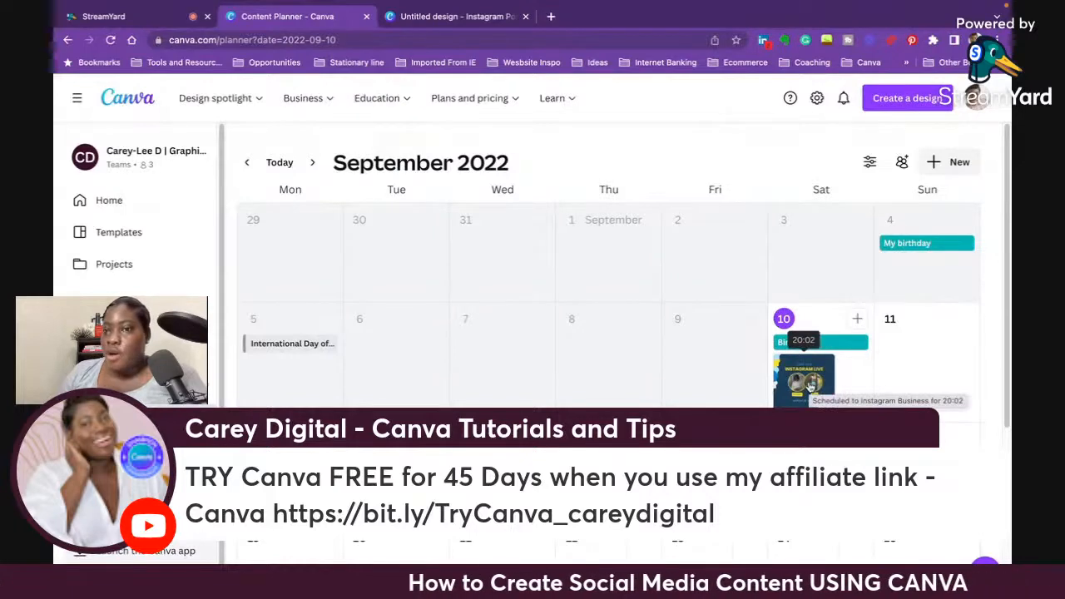
pyautogui.click(809, 387)
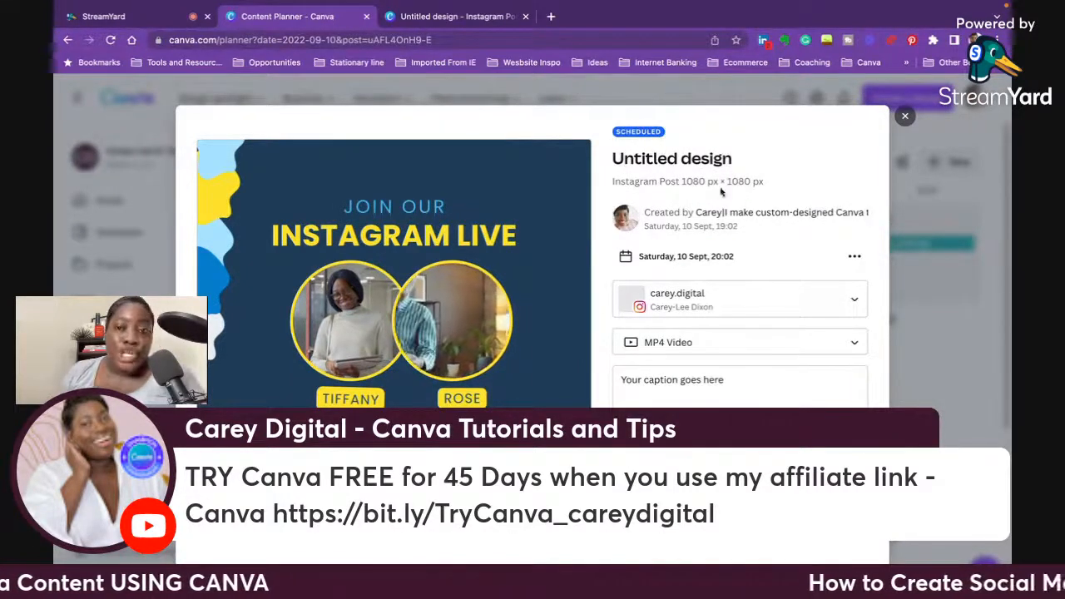
# Step: Review the channel and file format choices for the scheduled post, leaving carey.digital and MP4 Video selected
pyautogui.click(700, 301)
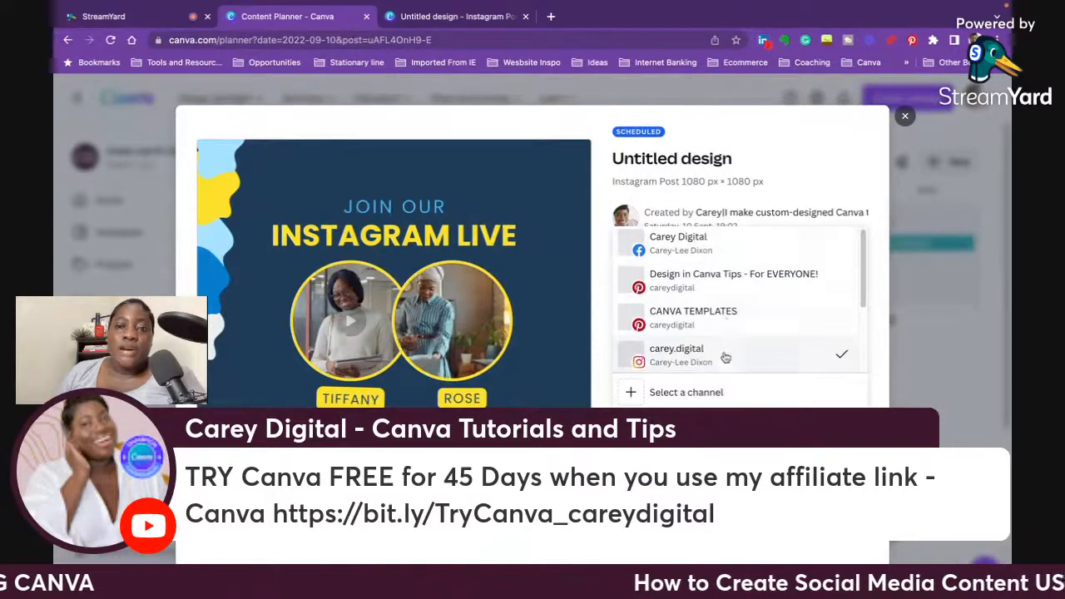
pyautogui.scroll(-2, 739, 323)
pyautogui.click(707, 243)
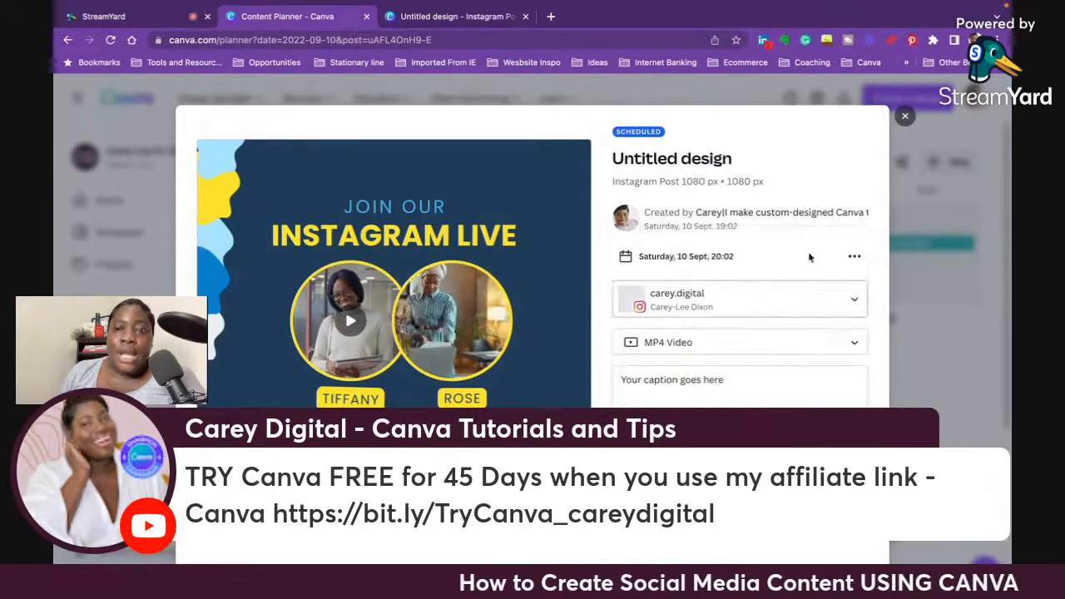
pyautogui.click(718, 339)
pyautogui.click(718, 341)
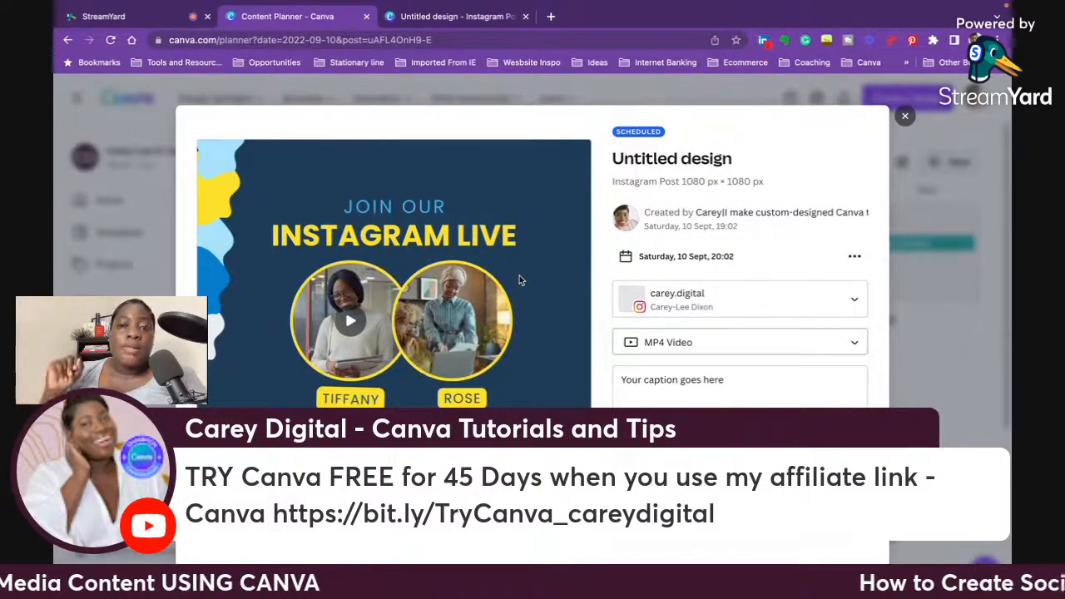
pyautogui.click(676, 347)
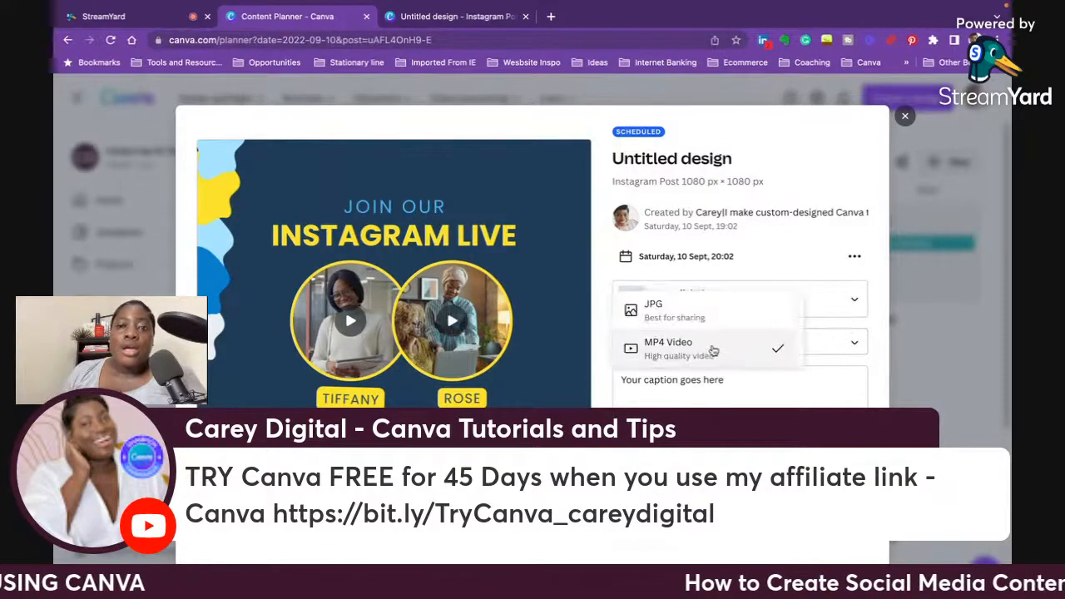
pyautogui.click(782, 405)
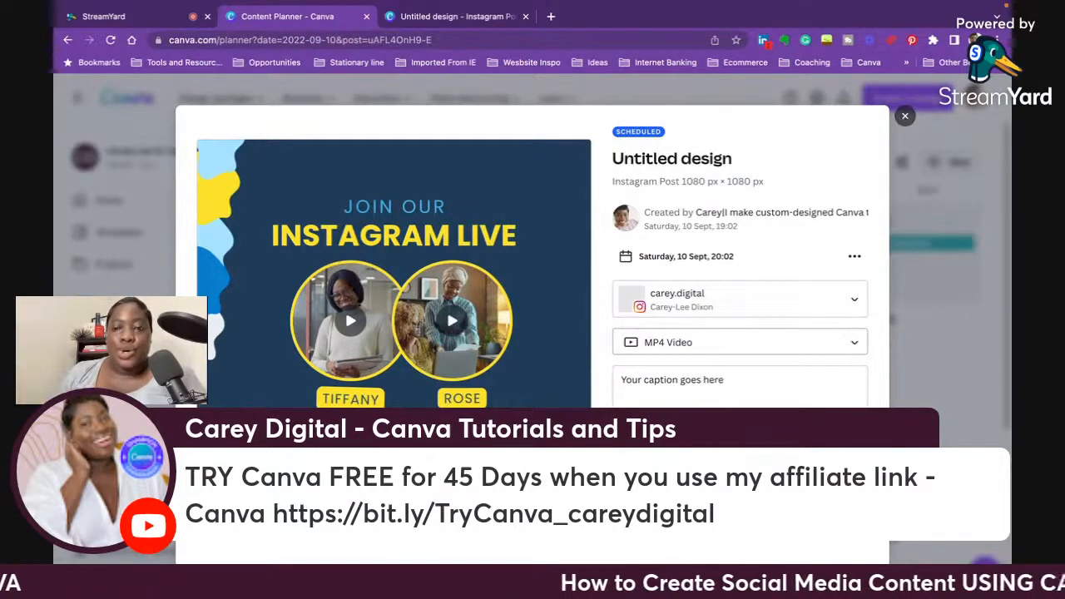
# Step: Save the 10 September Instagram post as a draft, close its details and look over the September calendar
pyautogui.click(904, 115)
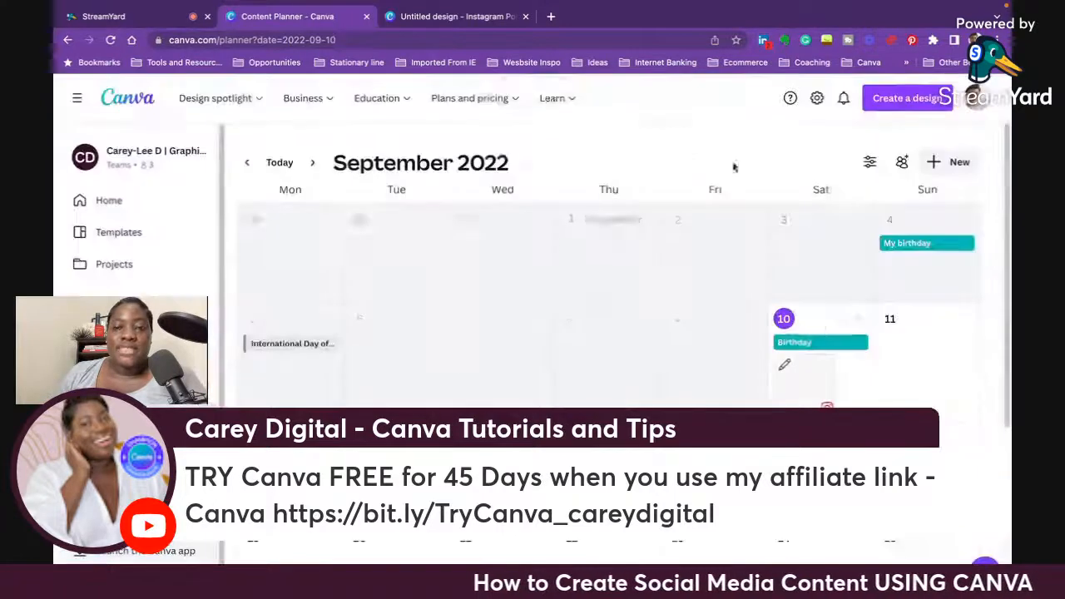
pyautogui.click(786, 367)
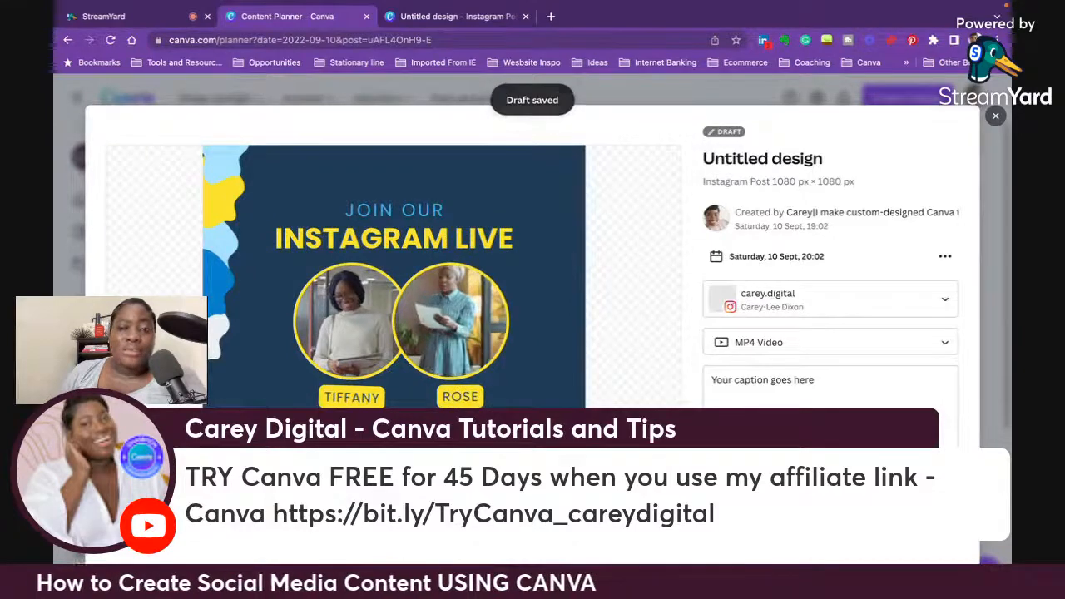
pyautogui.click(995, 115)
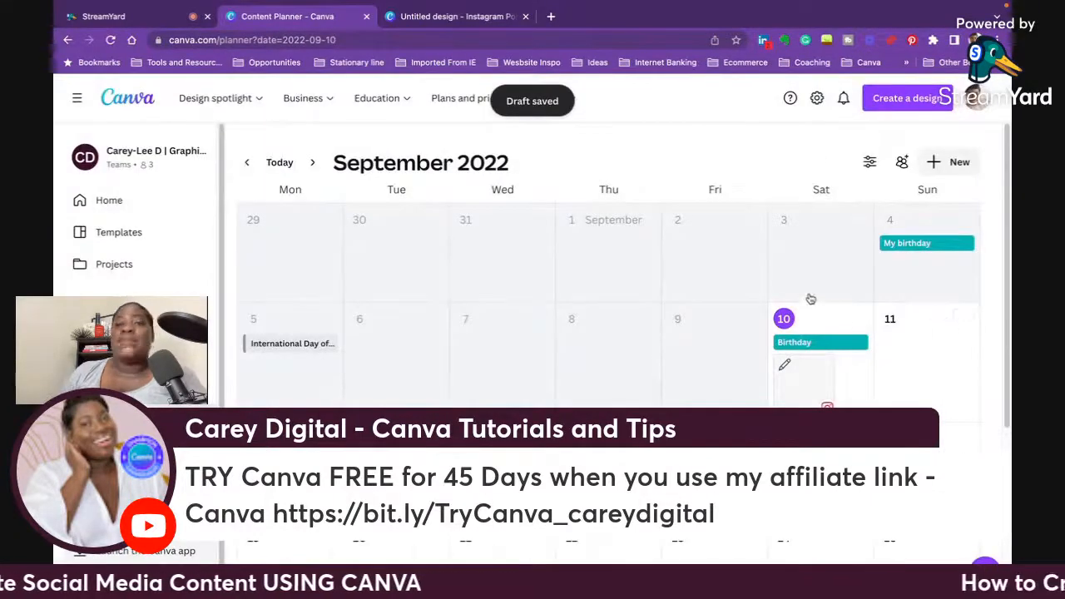
pyautogui.scroll(-3, 712, 368)
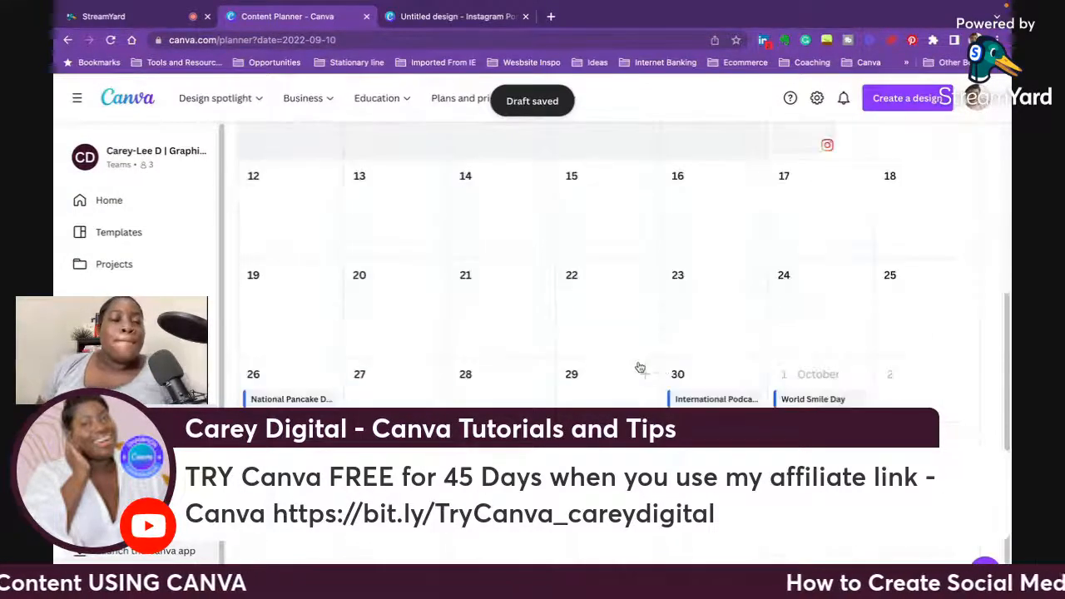
pyautogui.scroll(3, 638, 368)
pyautogui.scroll(-1, 641, 368)
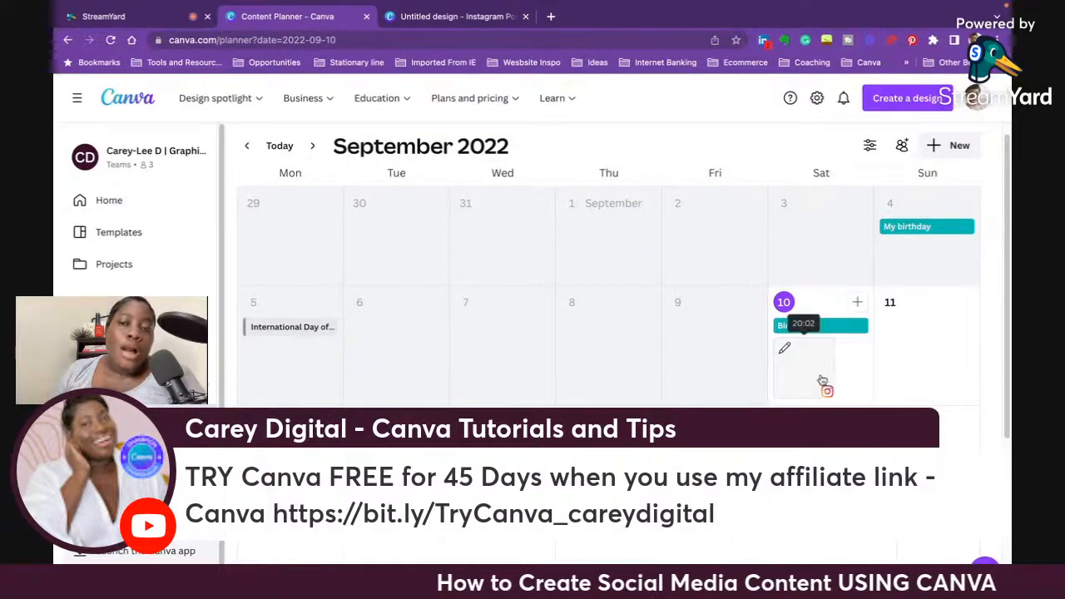
pyautogui.scroll(1, 724, 337)
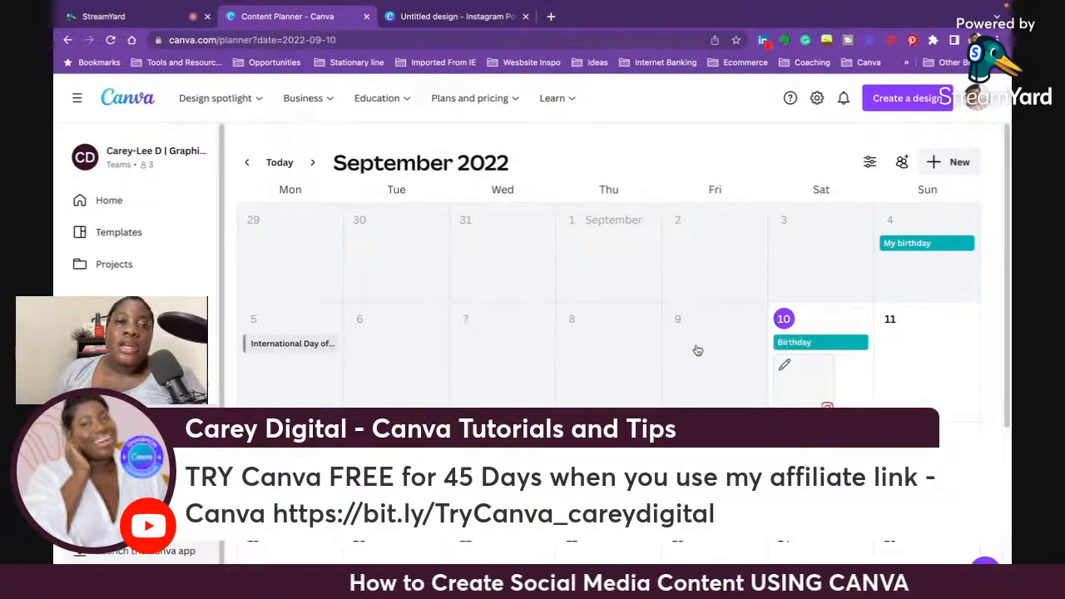
# Step: Go back to August 2022 in the planner and view the insights of the Pinterest post published on 11 August
pyautogui.click(252, 161)
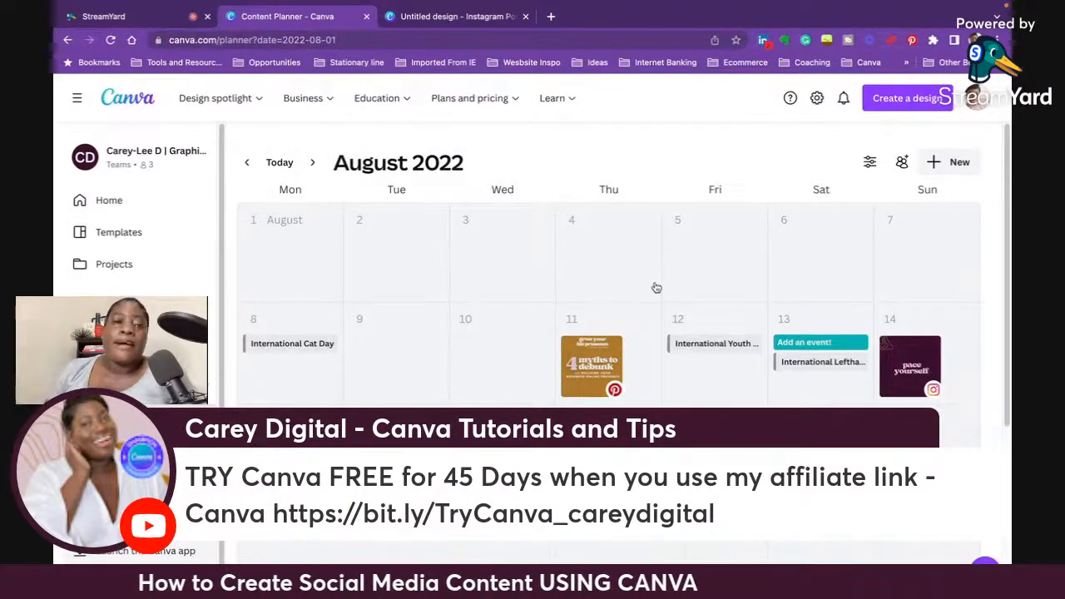
pyautogui.click(570, 377)
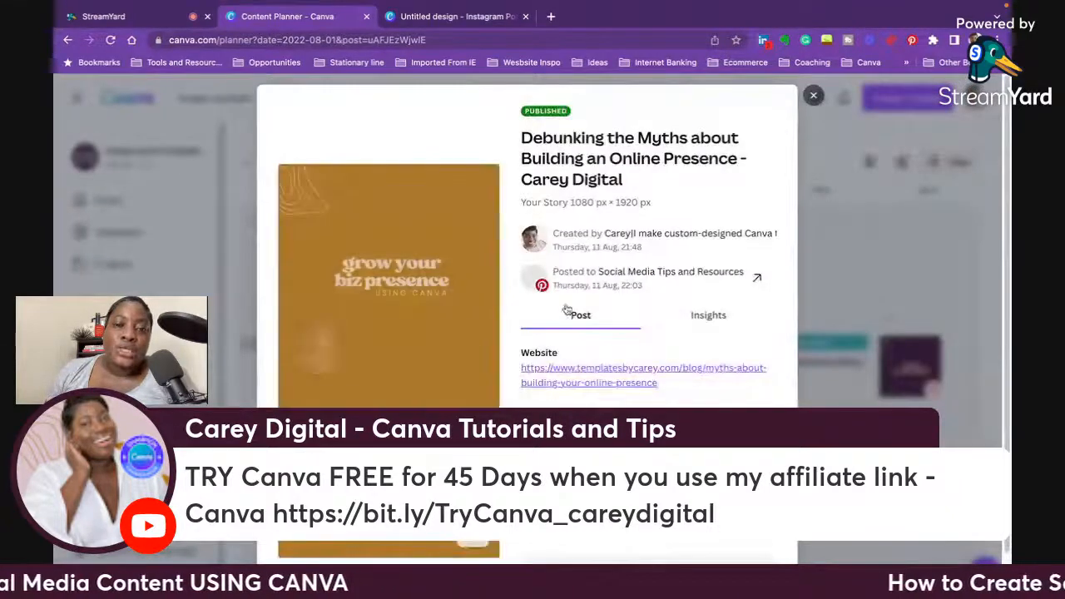
pyautogui.scroll(-2, 691, 254)
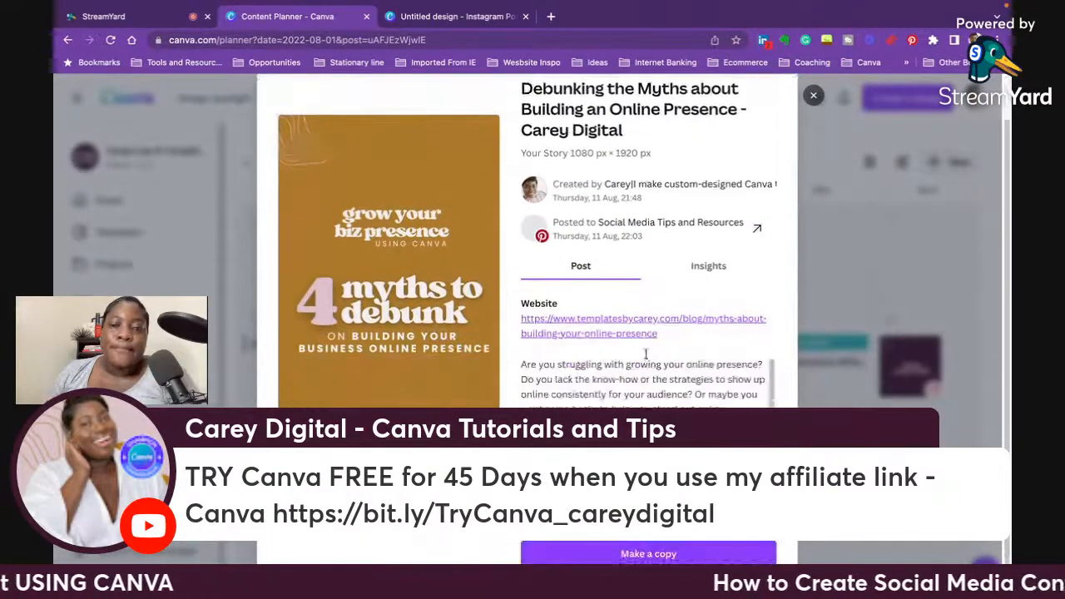
pyautogui.scroll(2, 707, 275)
pyautogui.click(717, 315)
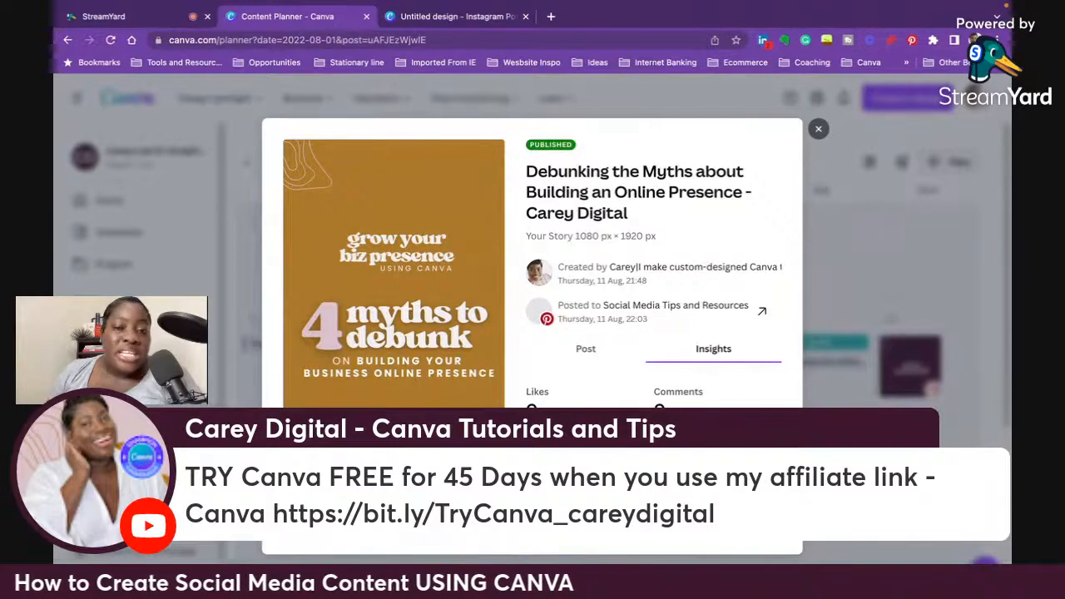
pyautogui.click(818, 131)
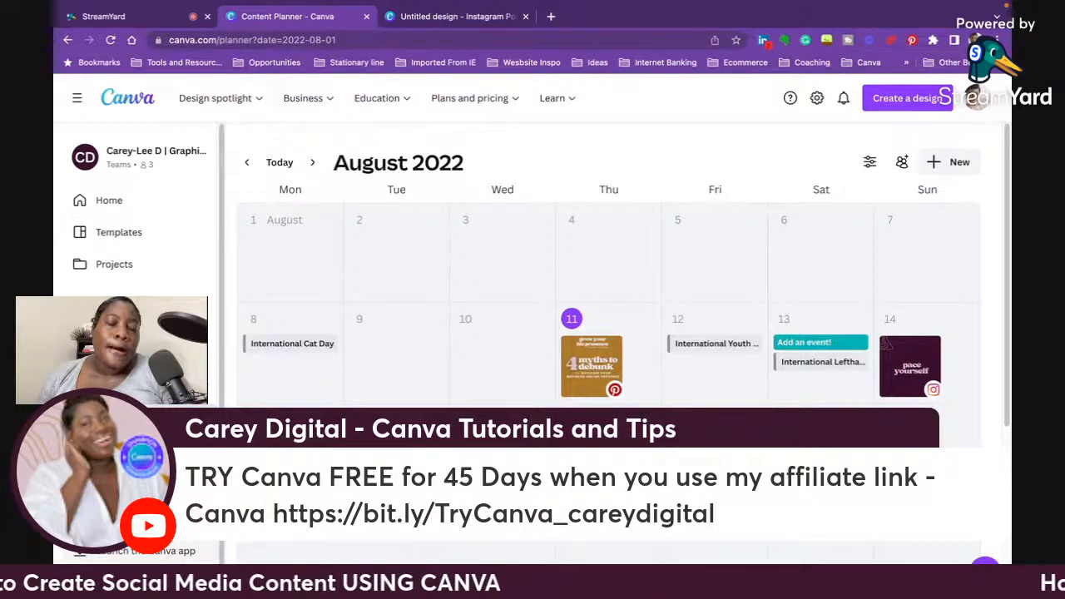
# Step: Read the caption and insights of the "IG LIVE | Top Tips to Build Your online presence" post published on 15 August
pyautogui.click(273, 466)
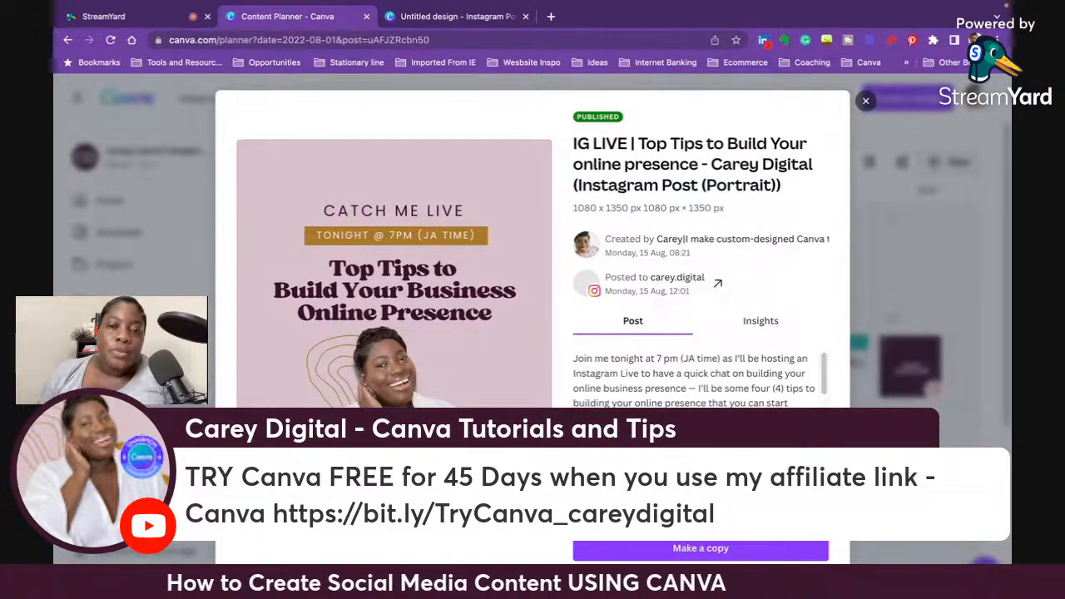
pyautogui.scroll(-3, 689, 391)
pyautogui.scroll(5, 688, 395)
pyautogui.scroll(-5, 691, 401)
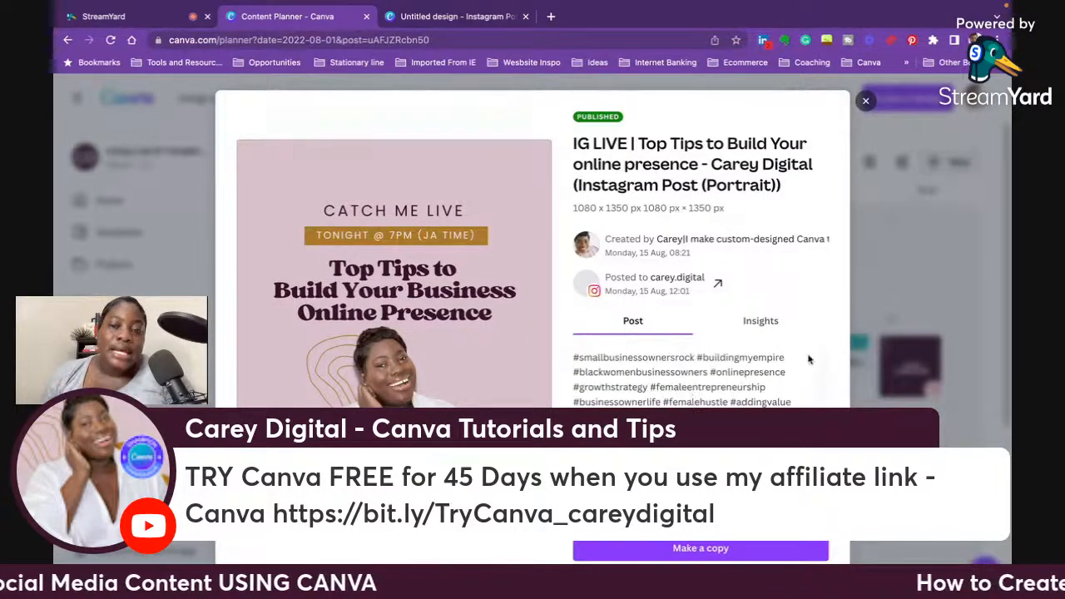
pyautogui.click(766, 331)
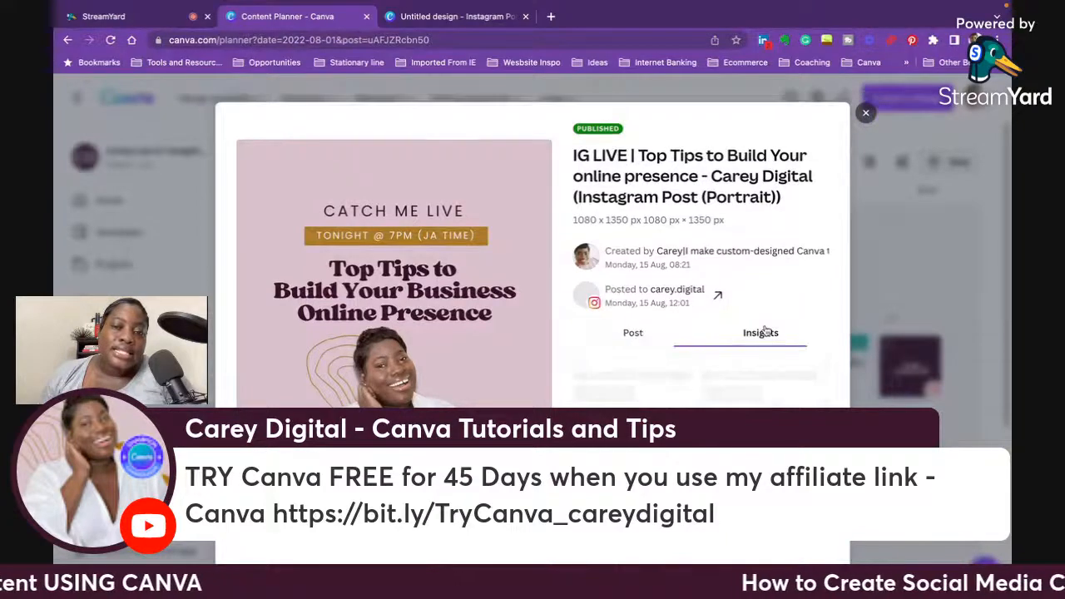
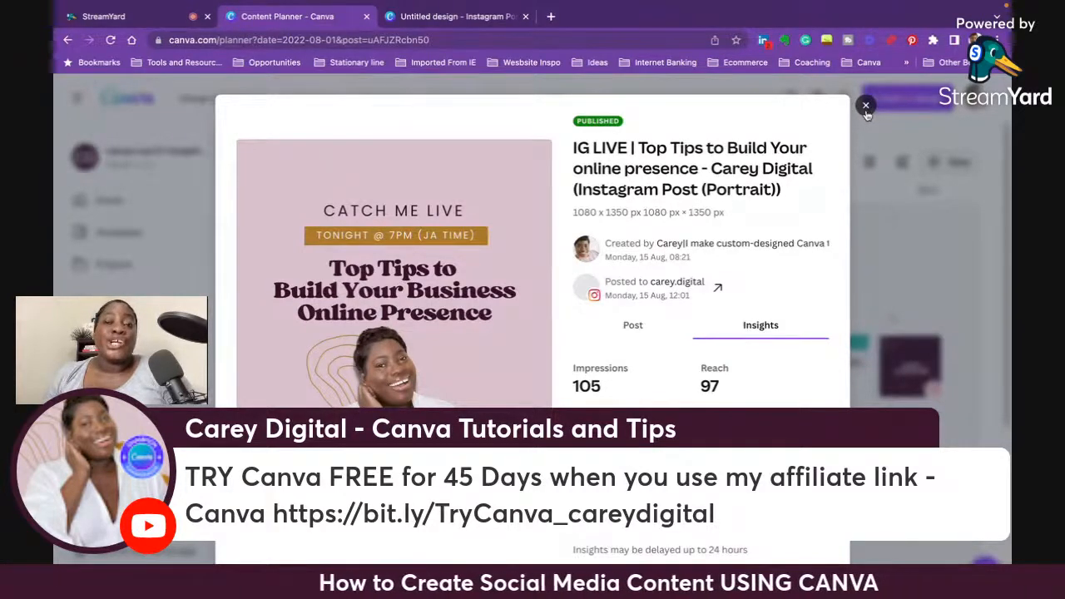
pyautogui.click(865, 107)
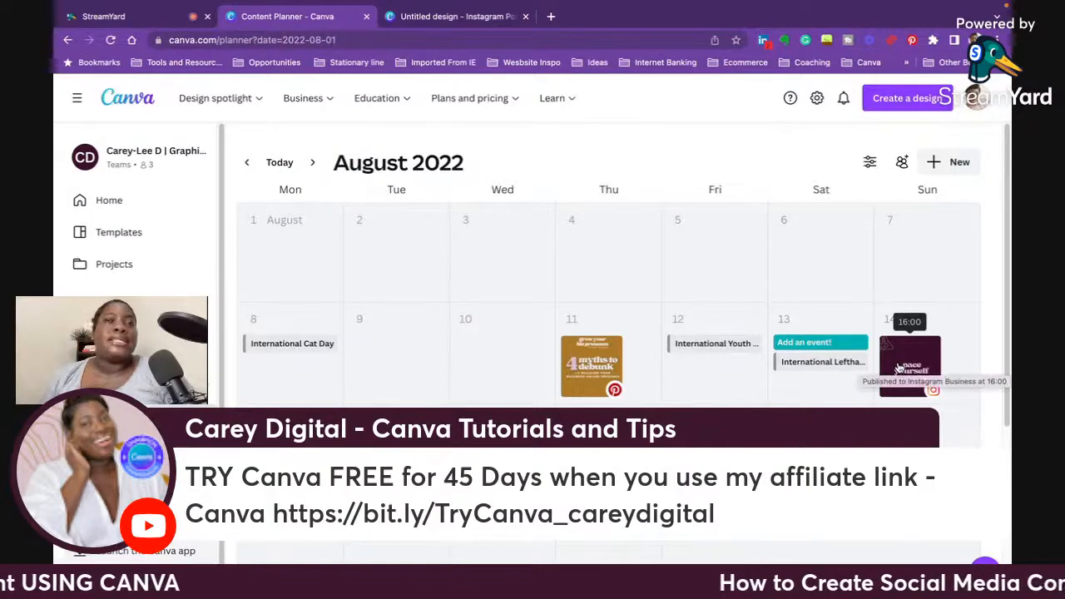
# Step: View the insights of the "quote" post published on 14 August, close it and look over the August calendar
pyautogui.click(899, 369)
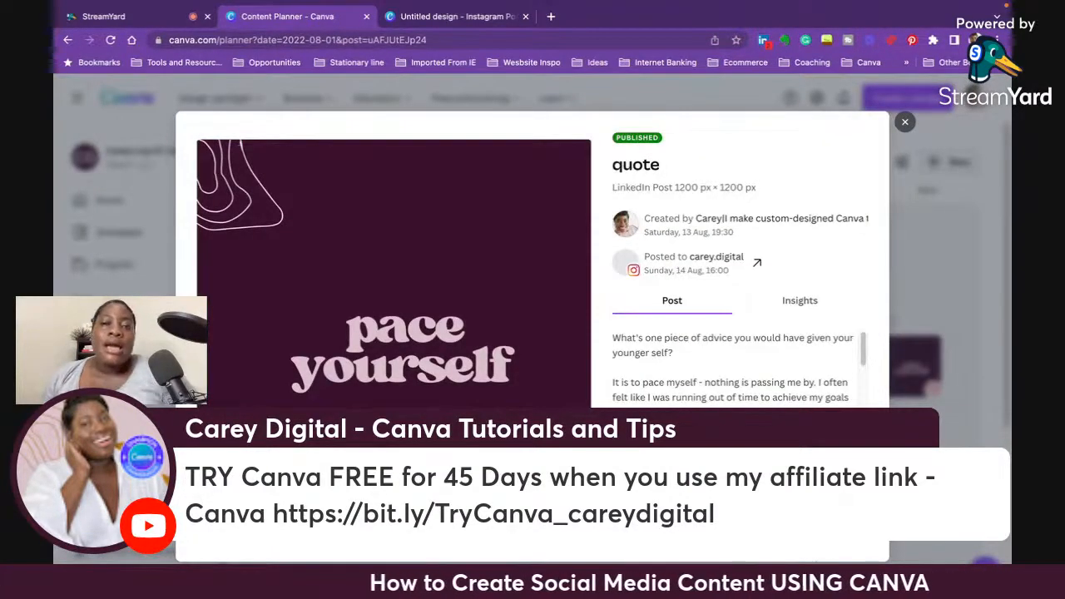
pyautogui.click(786, 309)
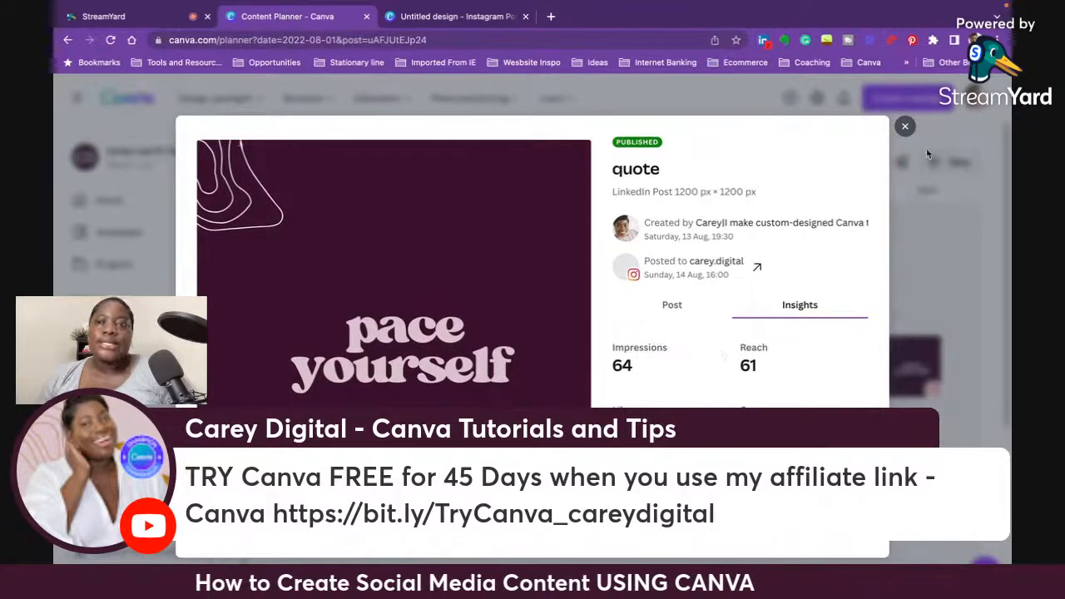
pyautogui.click(905, 126)
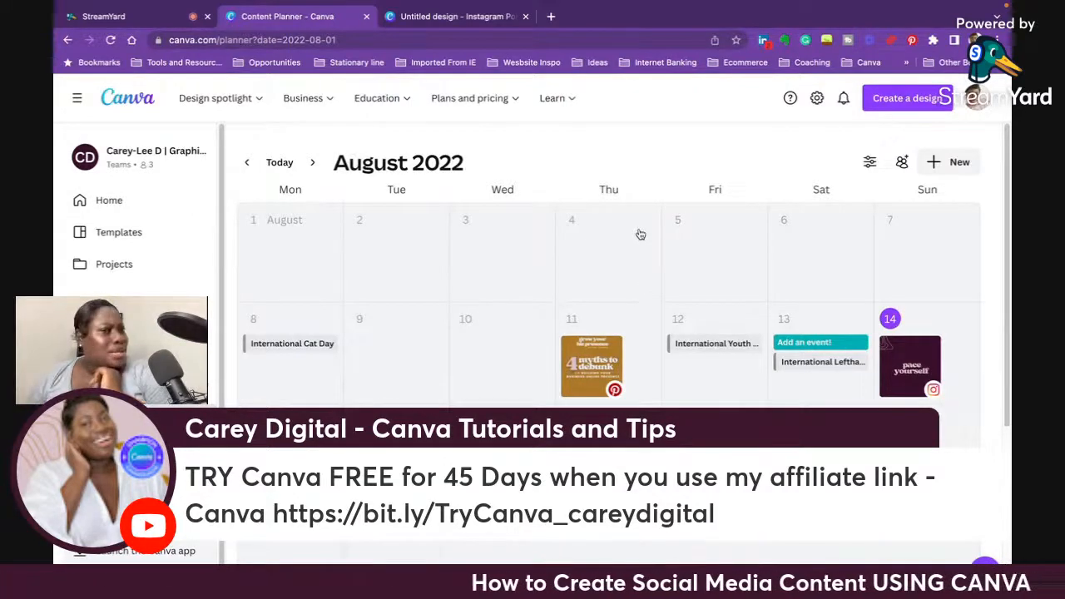
pyautogui.scroll(-2, 582, 283)
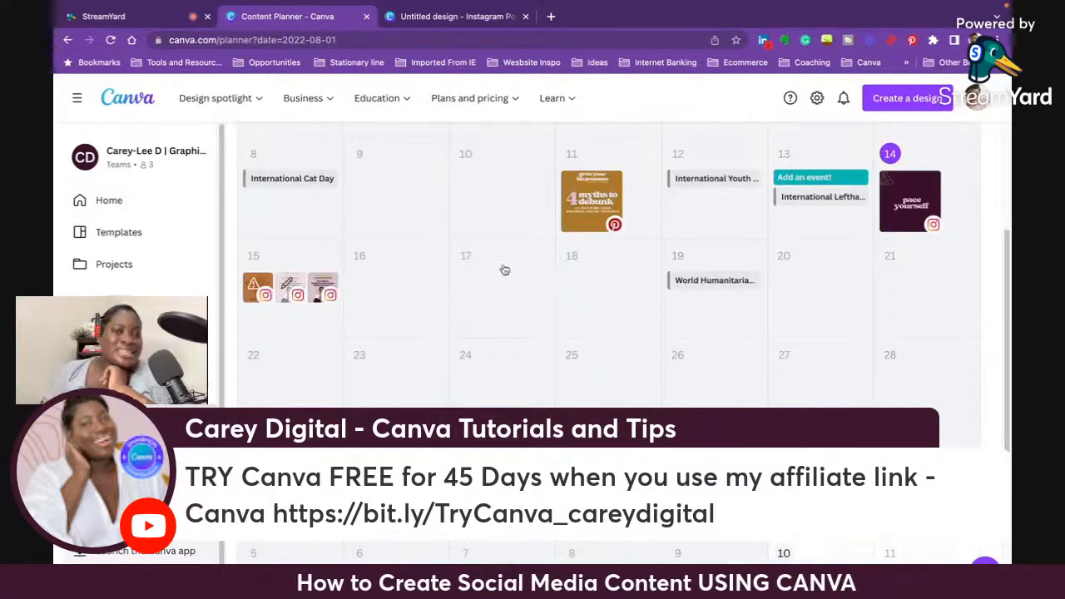
pyautogui.scroll(2, 378, 266)
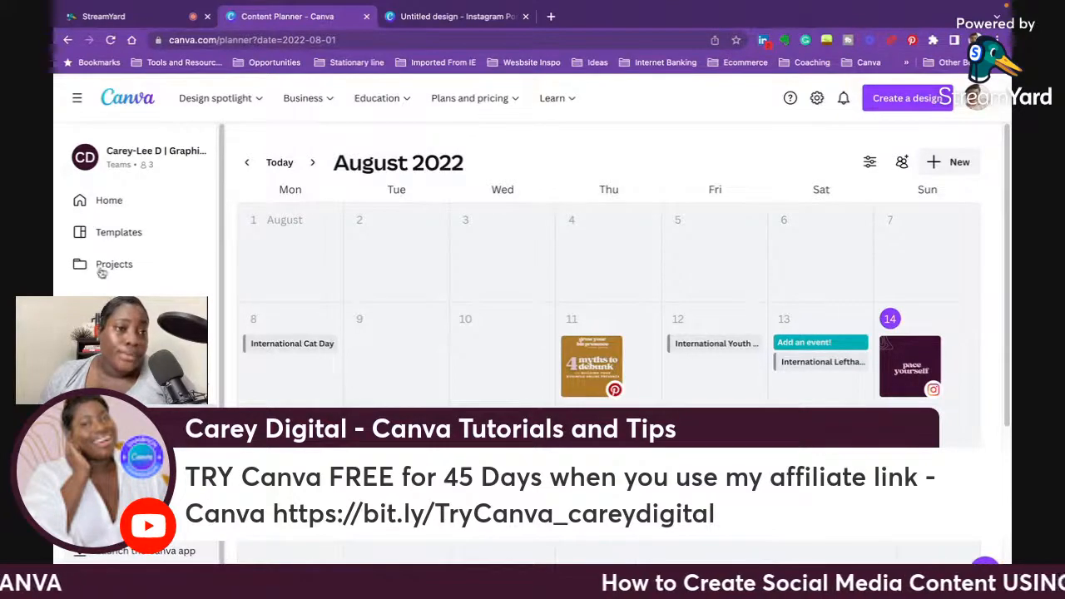
# Step: Go to the home page and open "Copy of Training Template | Carey digital" from the recent designs
pyautogui.click(104, 201)
pyautogui.scroll(-10, 566, 324)
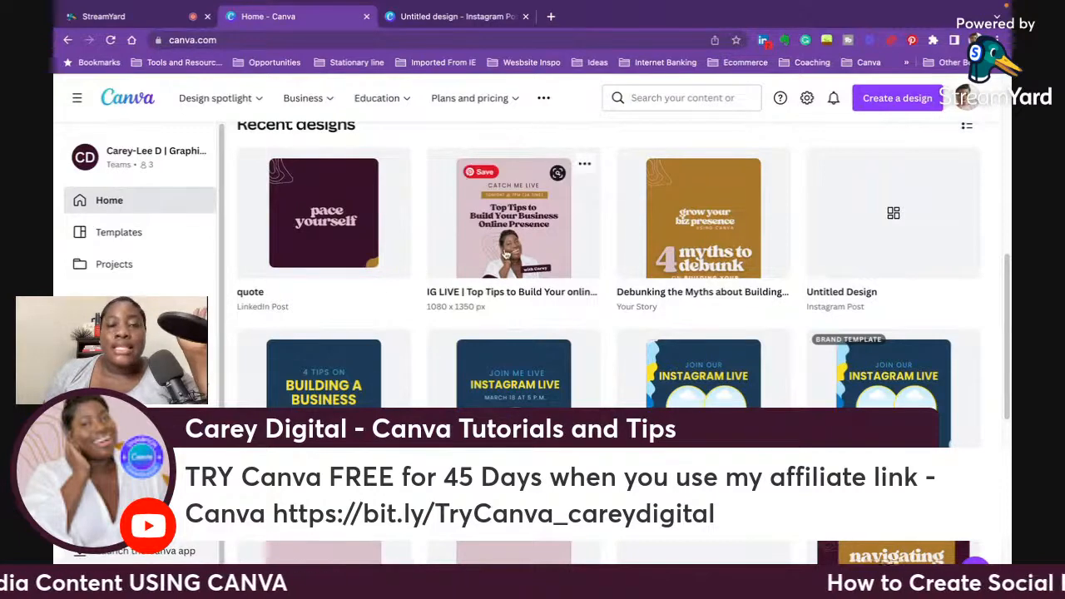
pyautogui.scroll(4, 519, 244)
pyautogui.scroll(-5, 520, 244)
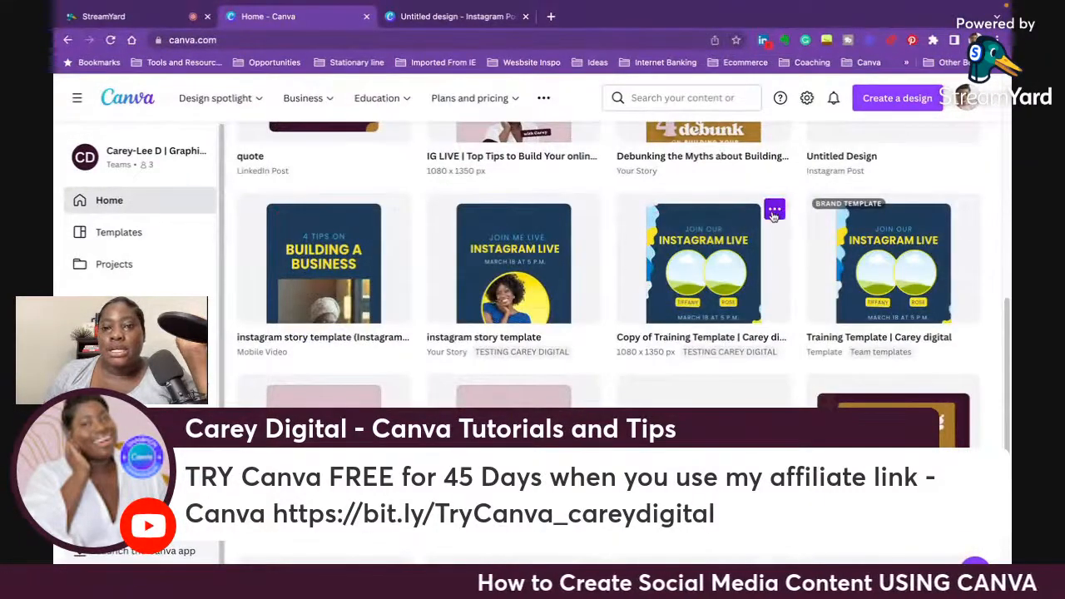
pyautogui.click(719, 257)
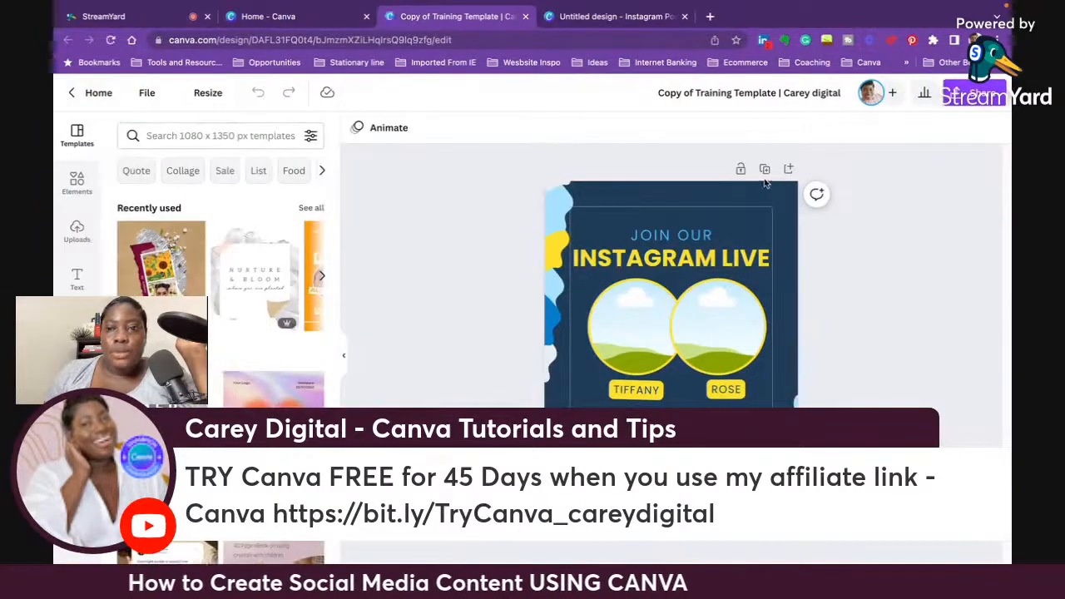
# Step: Duplicate the template page and delete the two circular photo frames and the name labels from the copy
pyautogui.moveTo(815, 341); pyautogui.dragTo(636, 339)
pyautogui.press('Delete')
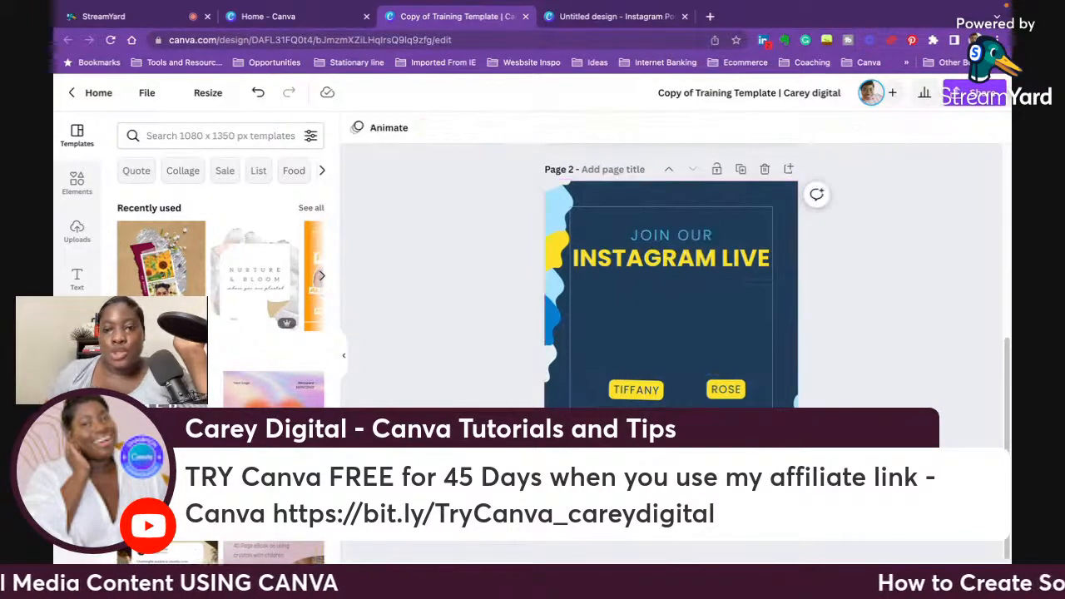
pyautogui.click(636, 389)
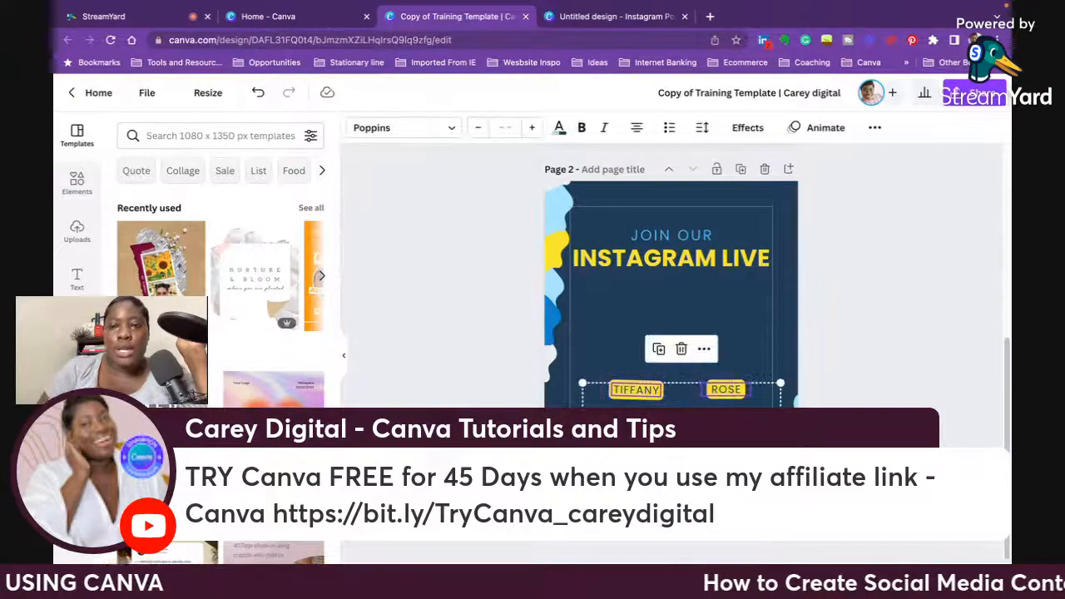
pyautogui.press('Delete')
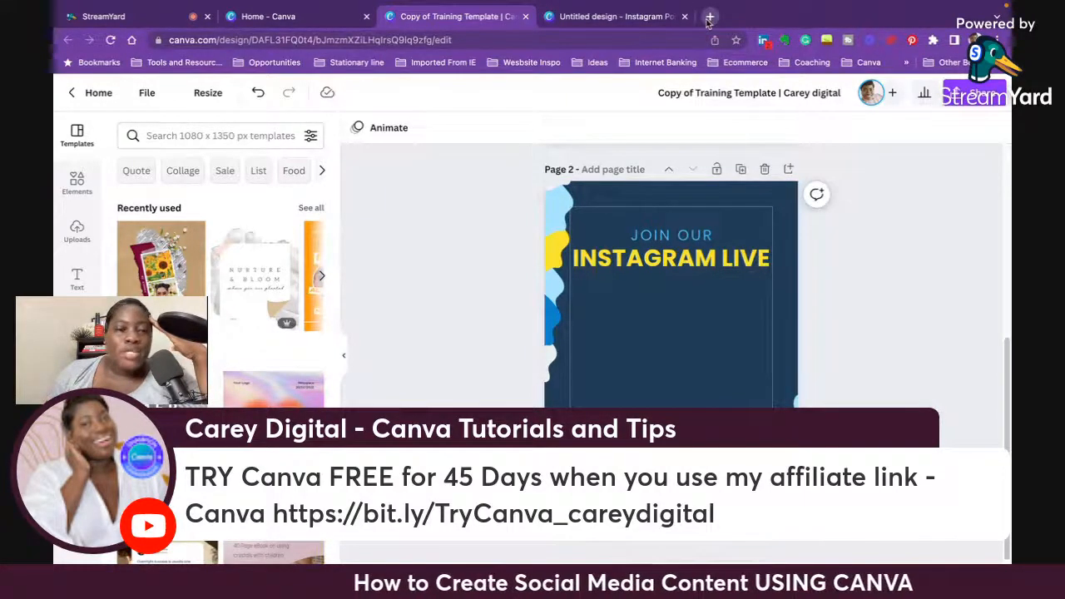
# Step: Look through the available apps, GIPHY and the project folders, then remove the Folders shortcut from the editor's sidebar
pyautogui.click(78, 375)
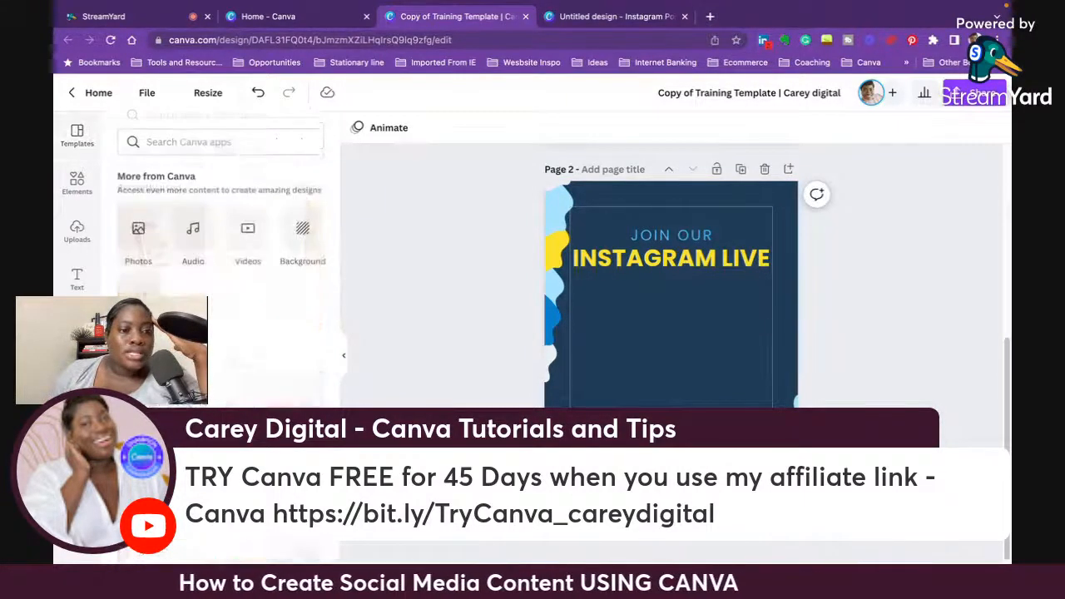
pyautogui.scroll(-2, 220, 249)
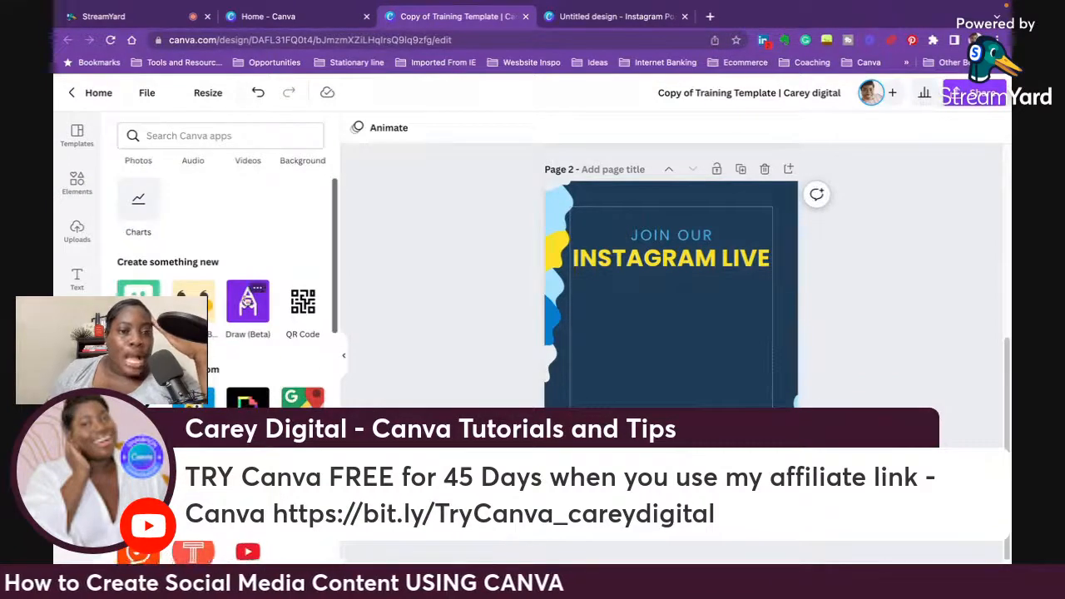
pyautogui.scroll(2, 221, 249)
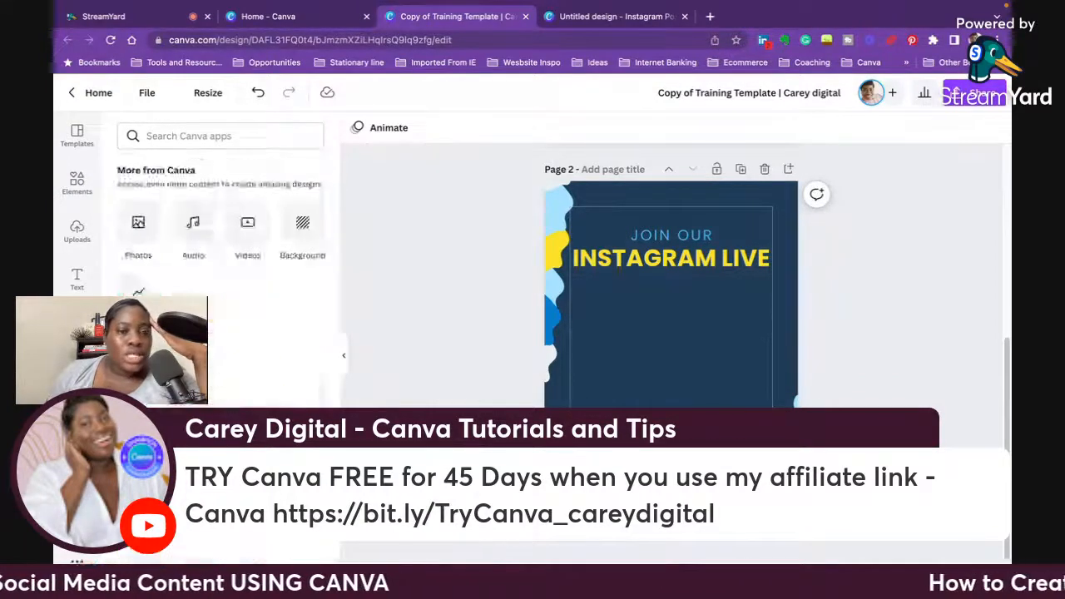
pyautogui.click(78, 519)
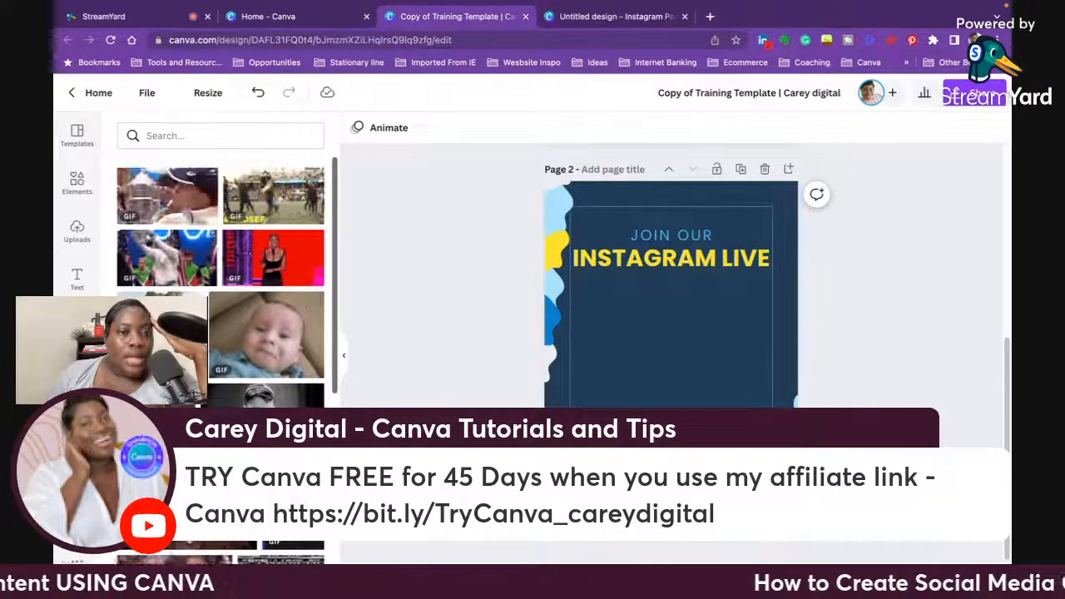
pyautogui.click(78, 472)
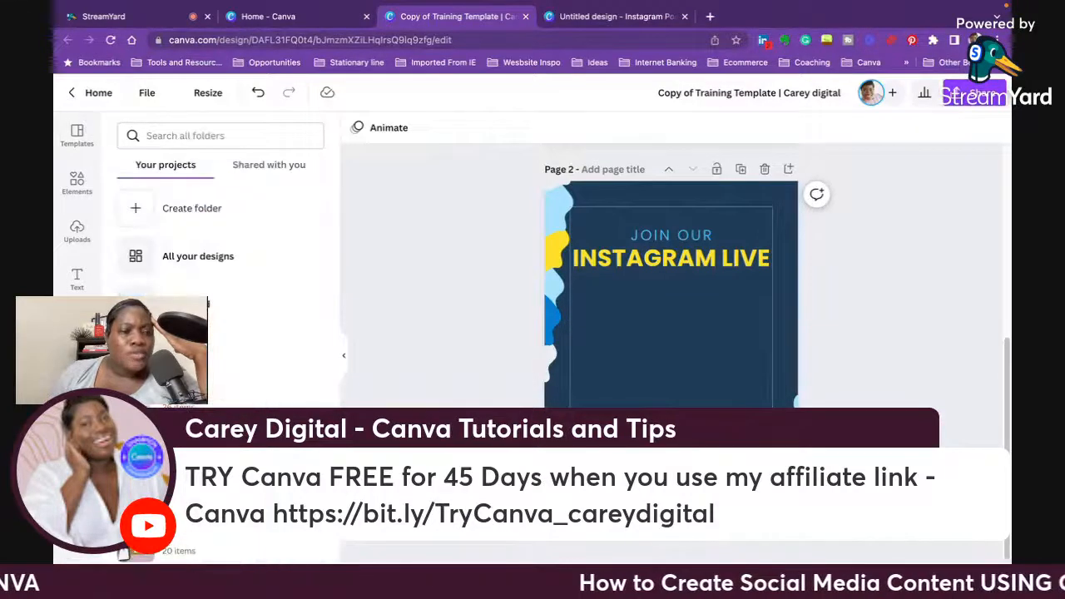
pyautogui.click(67, 456)
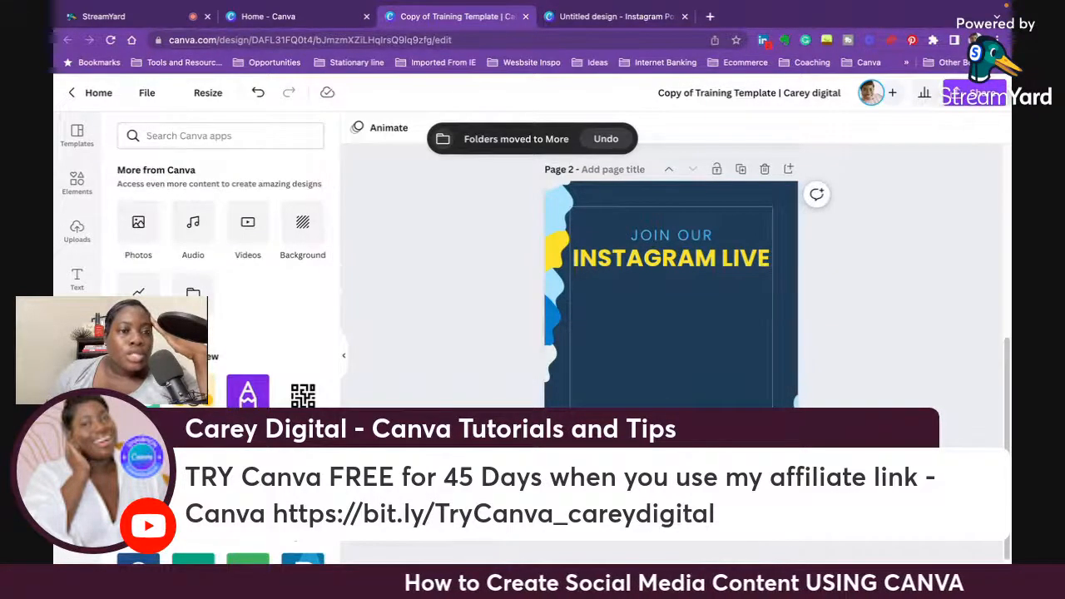
# Step: Add the GIPHY GIF of the open-mouthed baby to page 2 and enlarge it directly beneath the "INSTAGRAM LIVE" heading
pyautogui.click(77, 424)
pyautogui.click(78, 376)
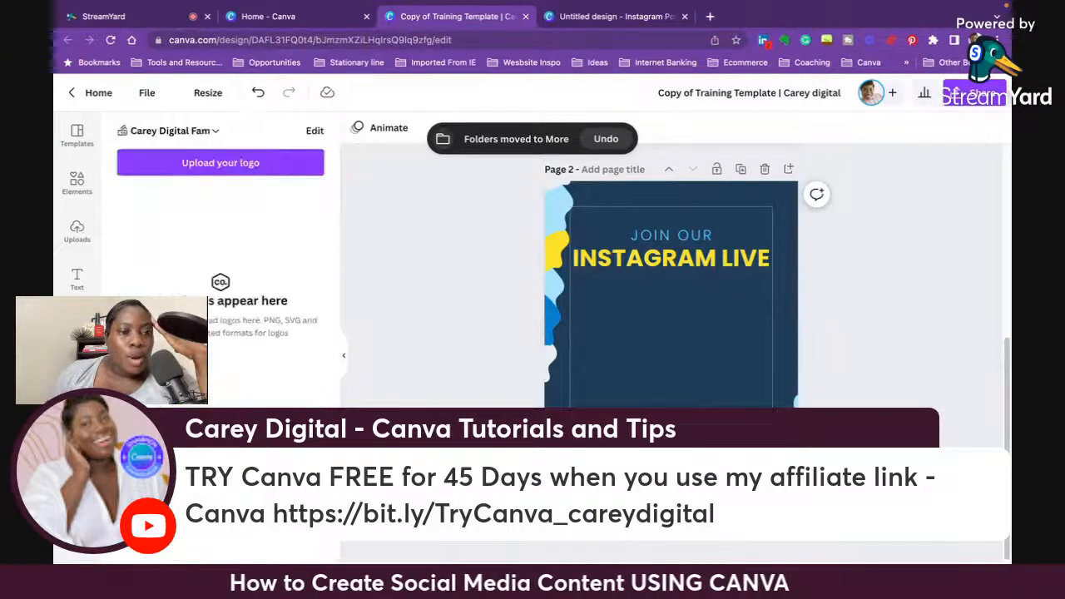
pyautogui.click(78, 473)
pyautogui.scroll(-2, 237, 309)
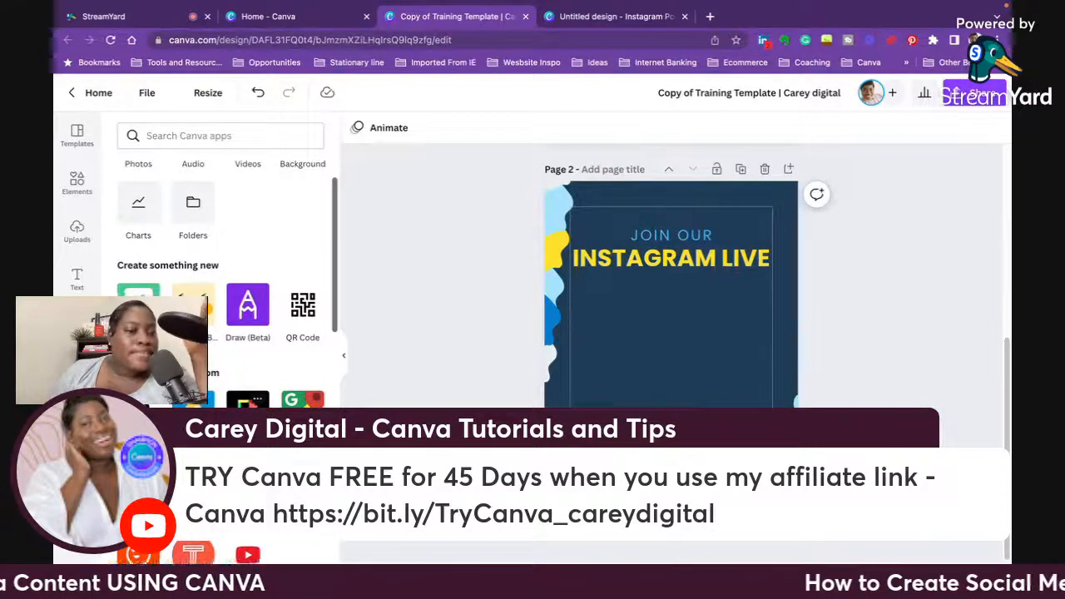
pyautogui.scroll(-1, 225, 274)
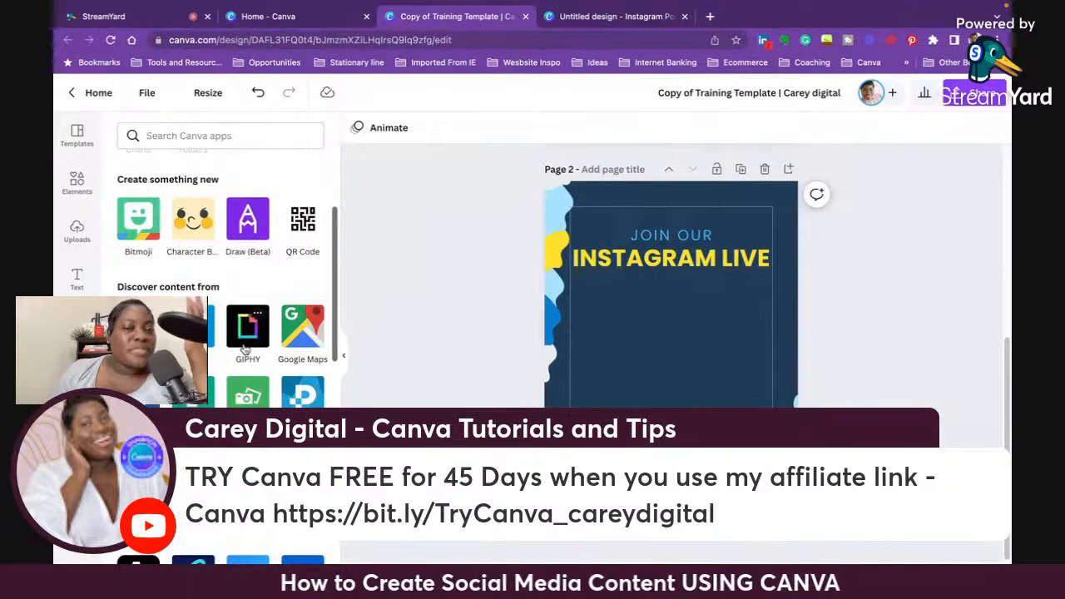
pyautogui.click(243, 348)
pyautogui.scroll(-5, 283, 366)
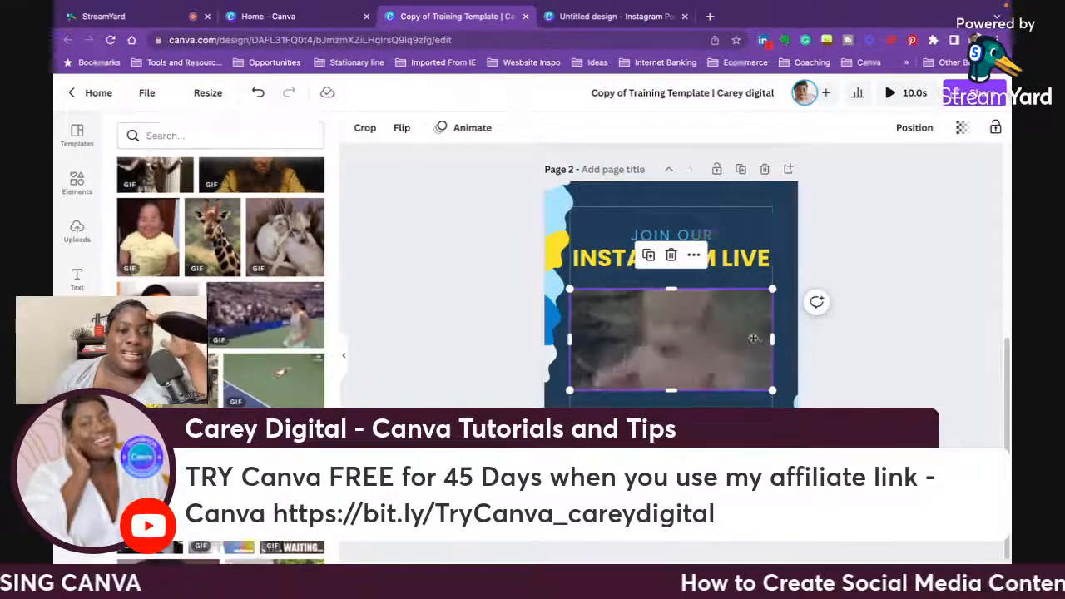
pyautogui.moveTo(759, 337)
pyautogui.mouseDown()
pyautogui.moveTo(741, 368)
pyautogui.moveTo(748, 314)
pyautogui.moveTo(751, 326)
pyautogui.mouseUp()
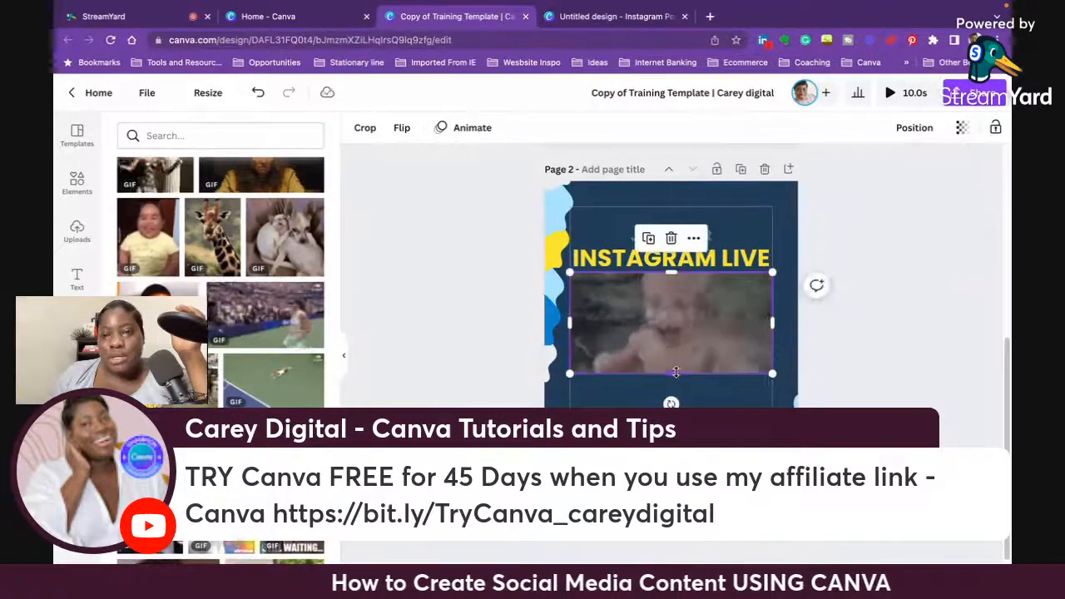
pyautogui.click(824, 366)
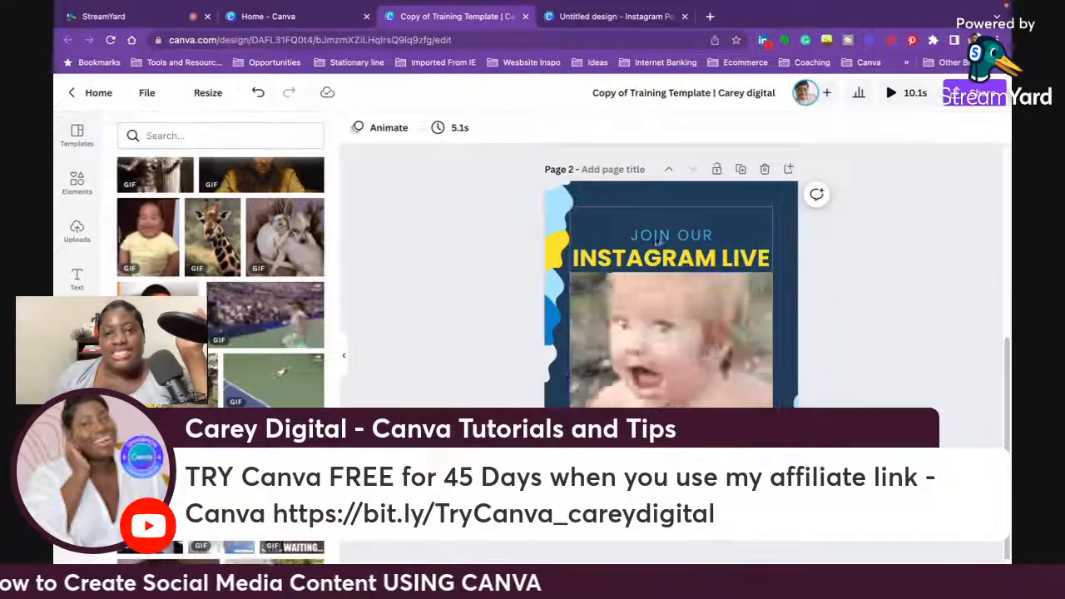
# Step: Delete the "INSTAGRAM LIVE" heading and replace the "JOIN OUR" text with "HOW I AM FEELING RIGHT NOW"
pyautogui.click(620, 256)
pyautogui.press('Delete')
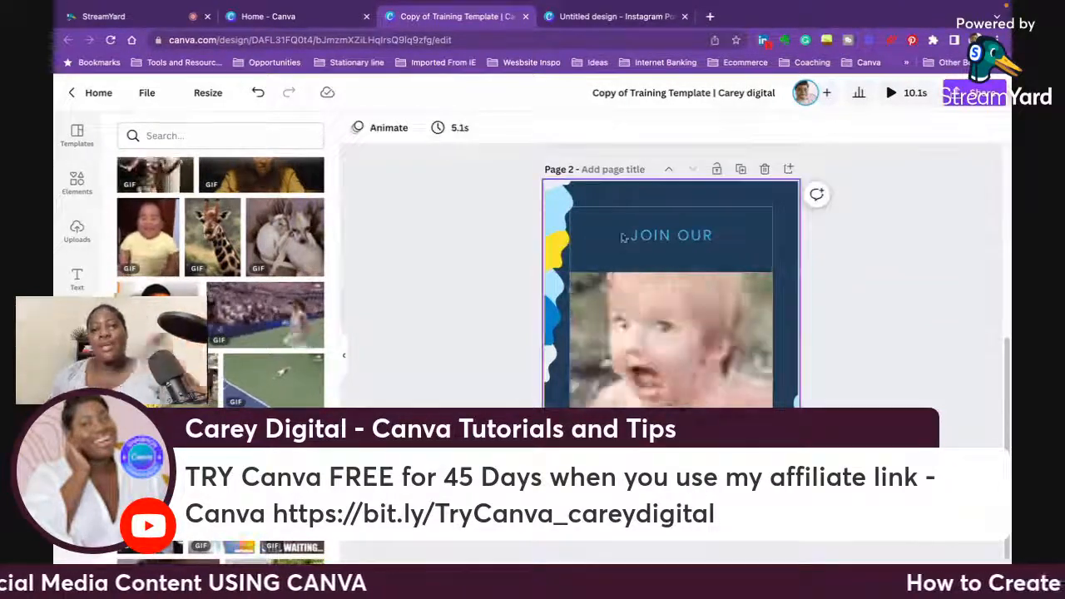
pyautogui.click(665, 237)
pyautogui.doubleClick(666, 239)
pyautogui.write('HO')
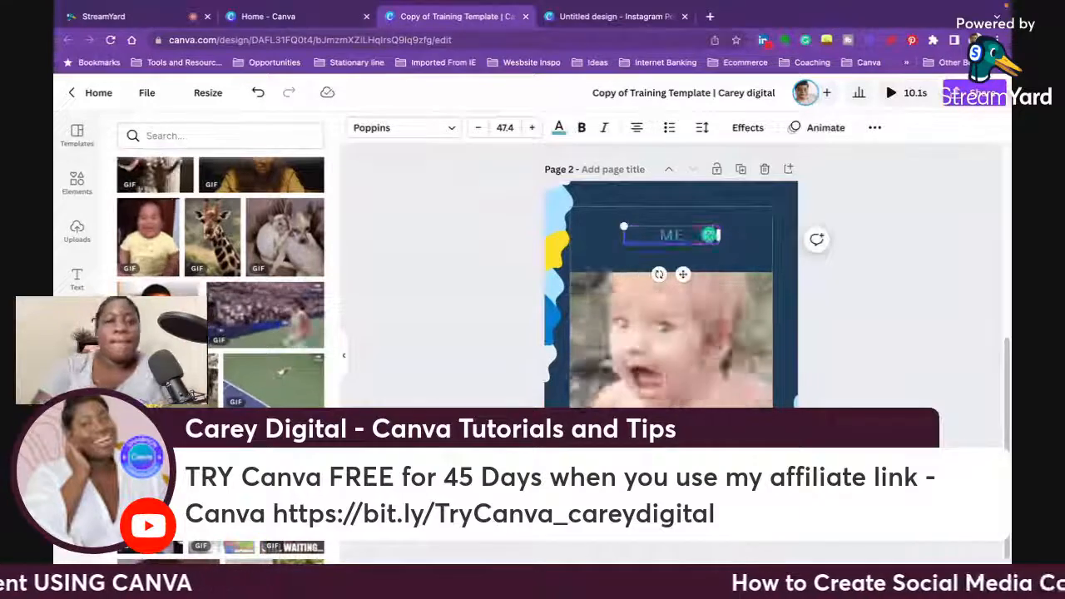
pyautogui.write('W I')
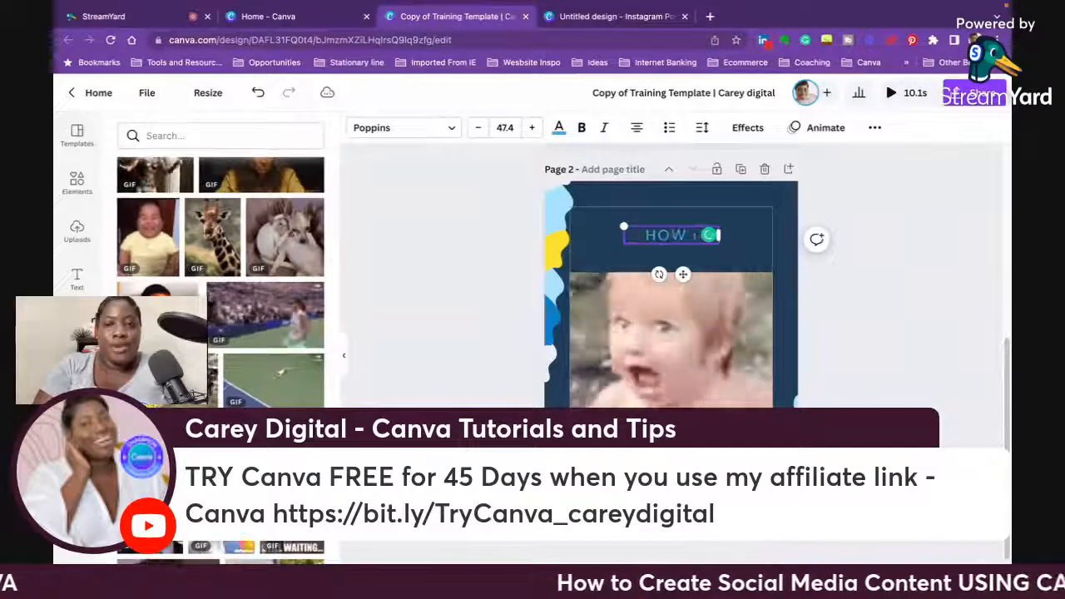
pyautogui.write(' AM FEELING RIGHT NOW')
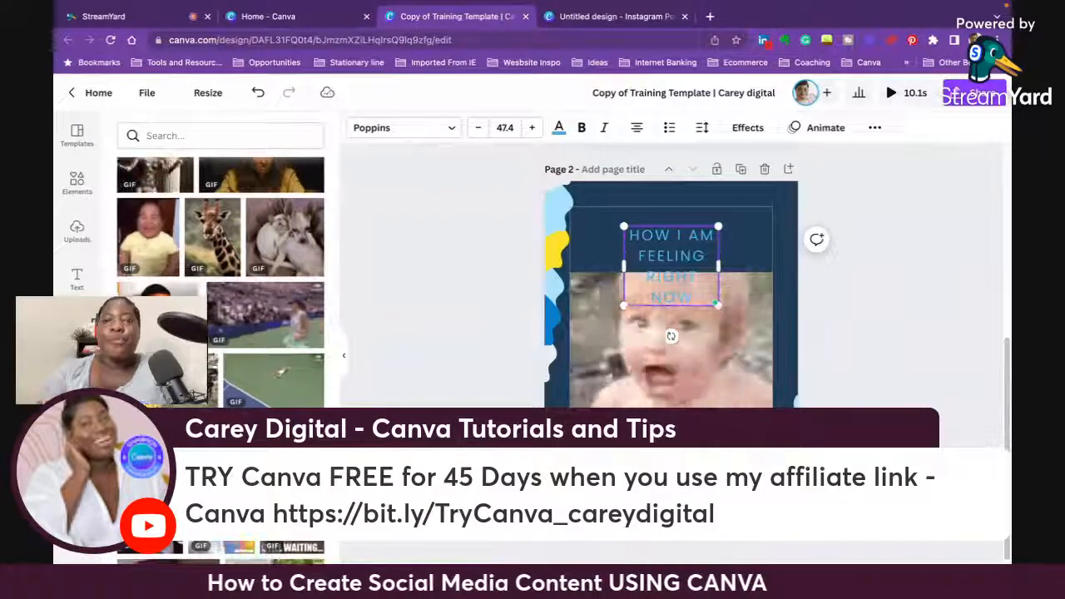
# Step: Resize the "HOW I AM FEELING RIGHT NOW" text to fit on one line and center it above the GIF
pyautogui.moveTo(718, 266); pyautogui.dragTo(867, 244)
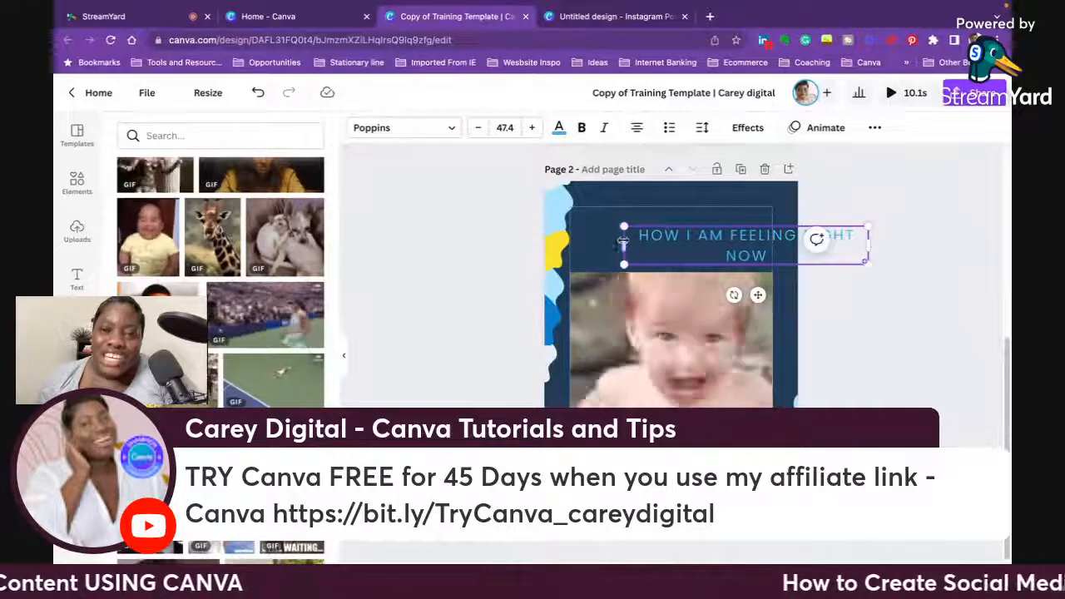
pyautogui.moveTo(623, 244); pyautogui.dragTo(653, 233)
pyautogui.click(835, 236)
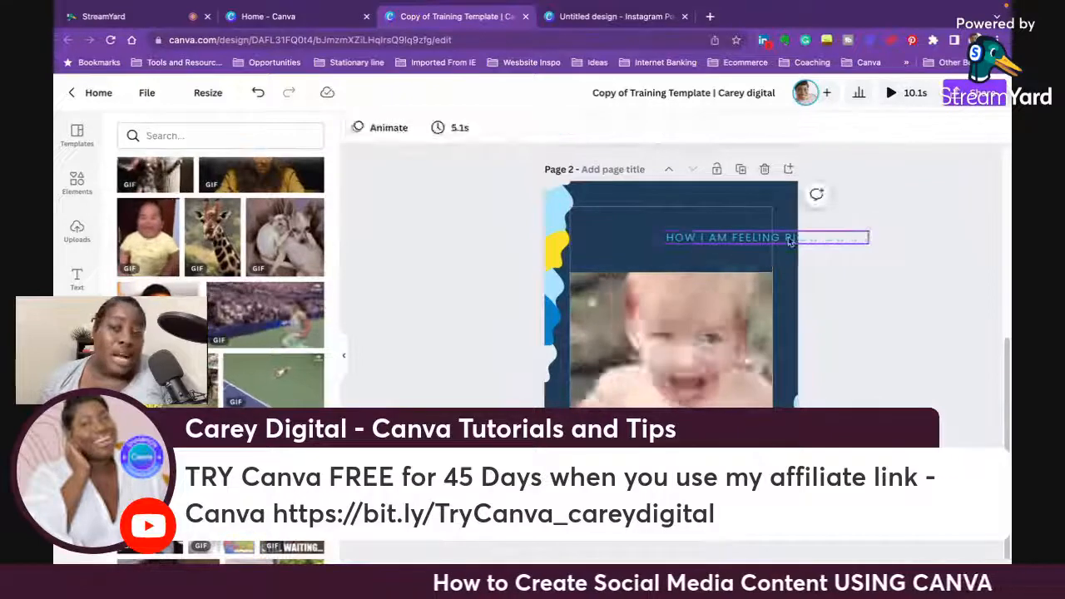
pyautogui.moveTo(792, 238); pyautogui.dragTo(724, 252)
pyautogui.click(563, 236)
pyautogui.click(886, 257)
pyautogui.click(724, 245)
pyautogui.click(848, 337)
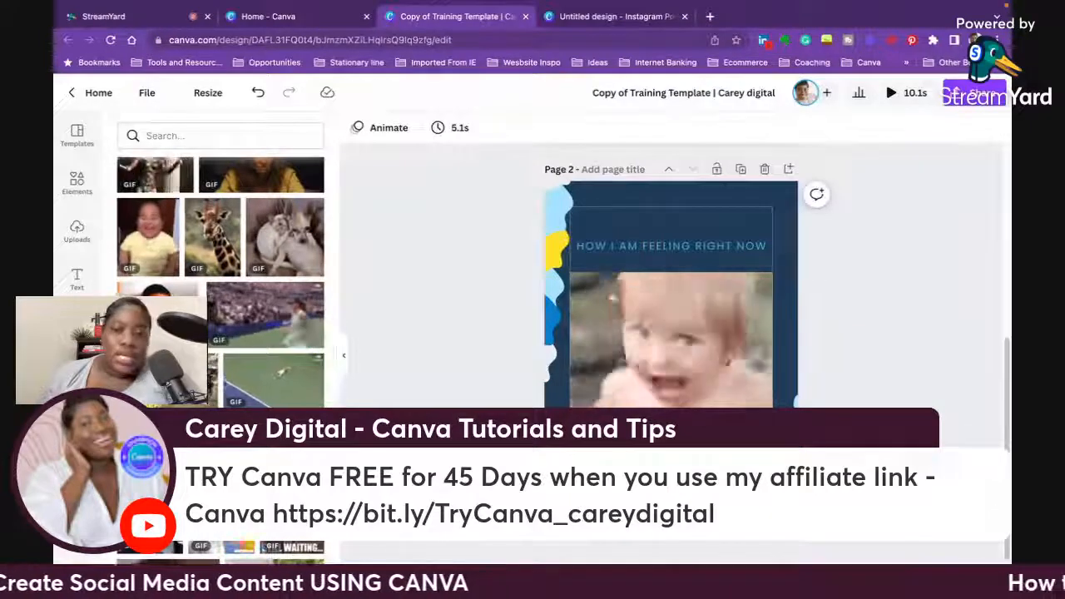
pyautogui.click(795, 401)
pyautogui.click(858, 267)
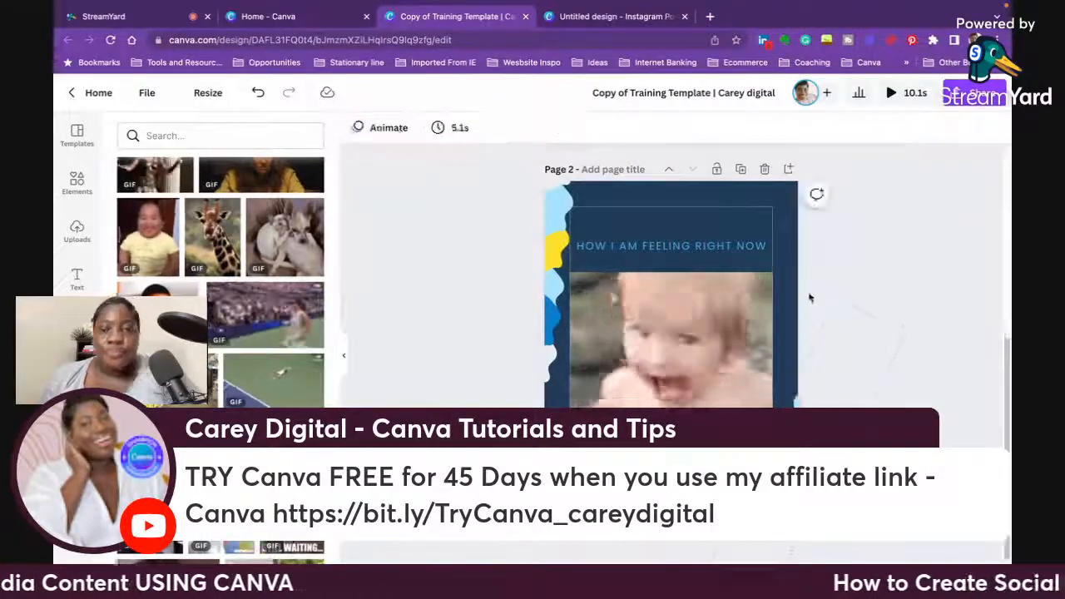
pyautogui.scroll(2, 850, 387)
pyautogui.scroll(-2, 850, 387)
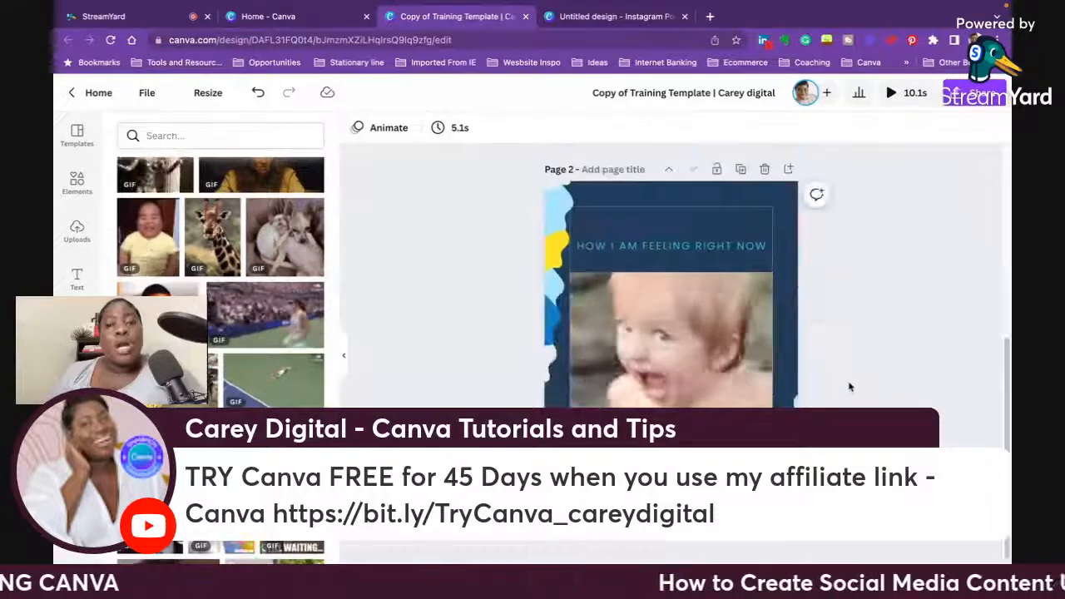
pyautogui.scroll(3, 816, 288)
pyautogui.scroll(-3, 817, 308)
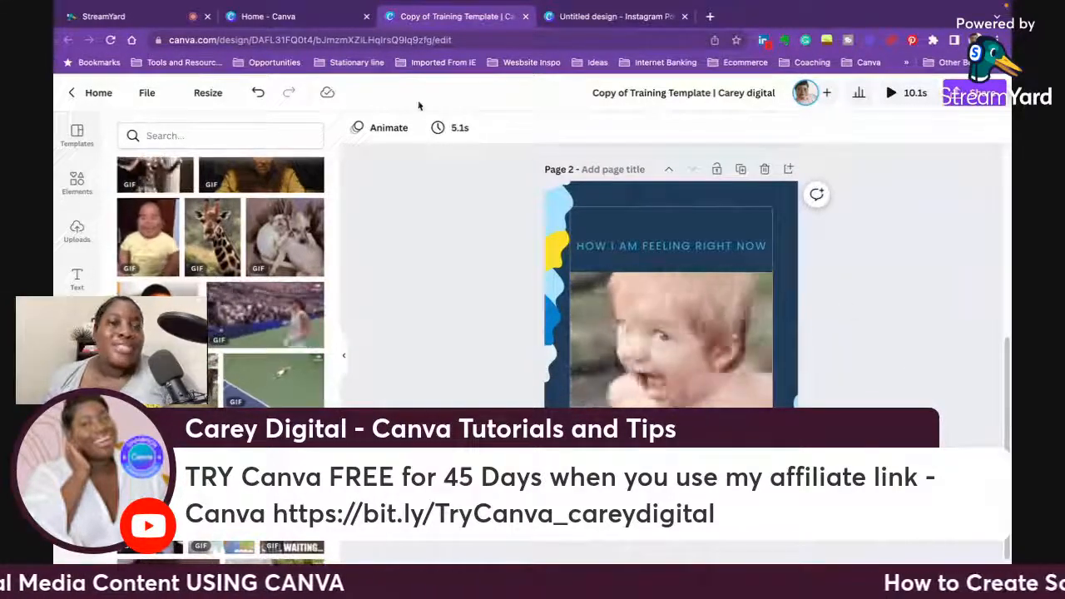
# Step: Close the training template, the untitled Instagram post and the Canva home page, returning to the StreamYard broadcast
pyautogui.click(530, 17)
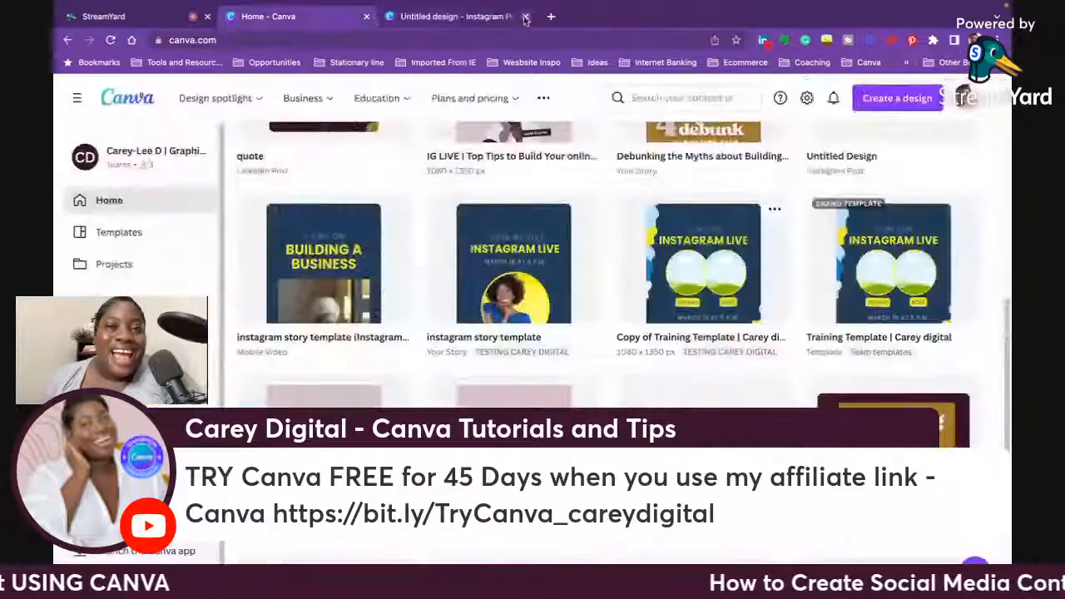
pyautogui.click(527, 17)
pyautogui.click(366, 15)
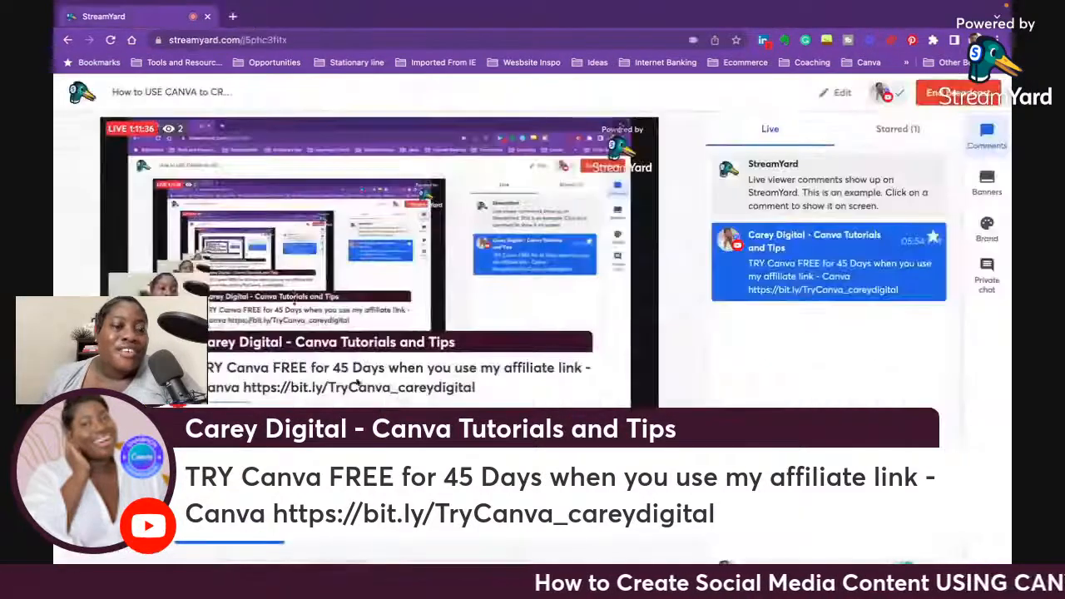